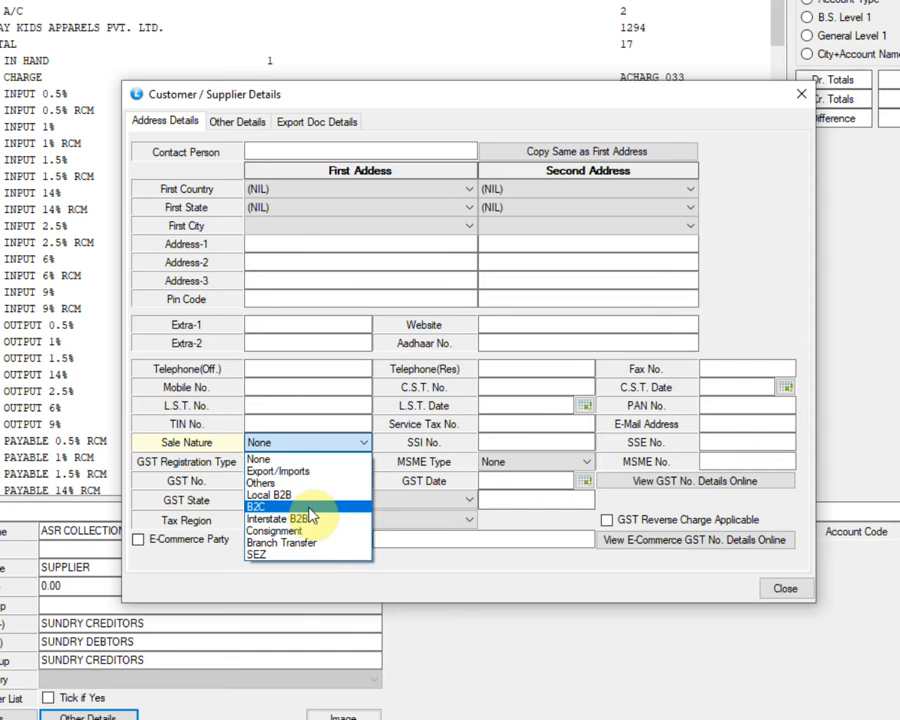
Step: Set the supplier's sale nature to B2C and the GST registration type to Unregistered
left_click(350, 510)
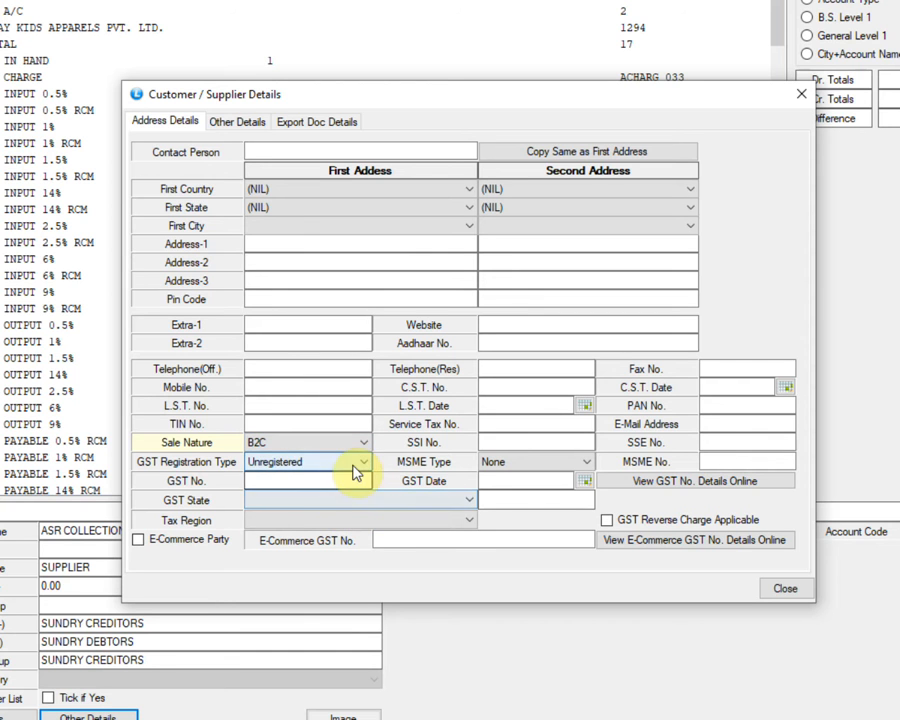
left_click(354, 466)
left_click(331, 479)
left_click(309, 484)
Step: Examine the GST state options, the e-commerce GST number field and the supplier's bank details fields
left_click(364, 500)
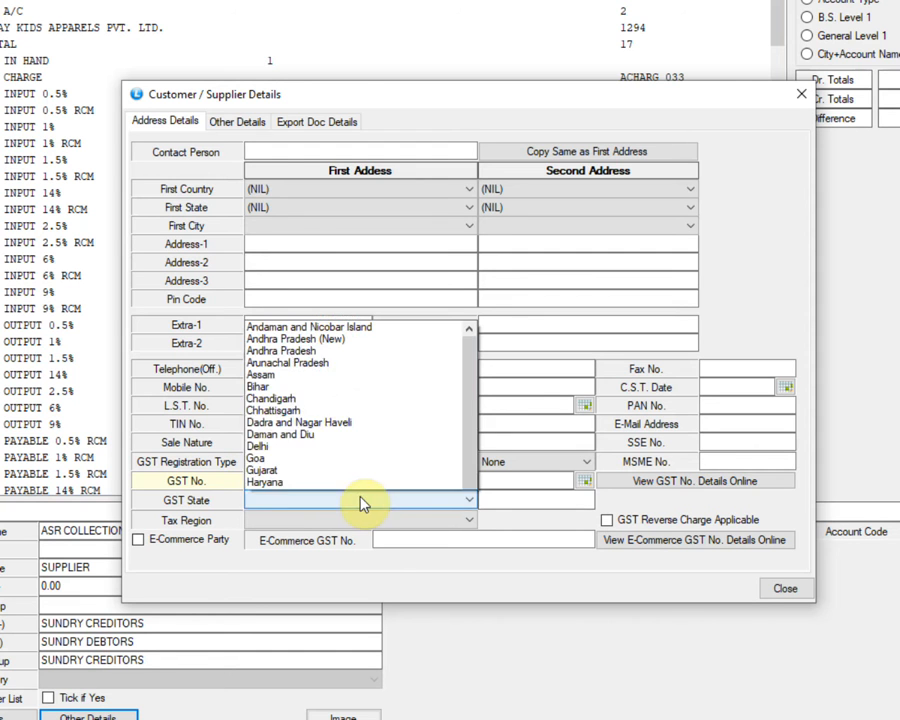
scroll(416, 470, "down", 3)
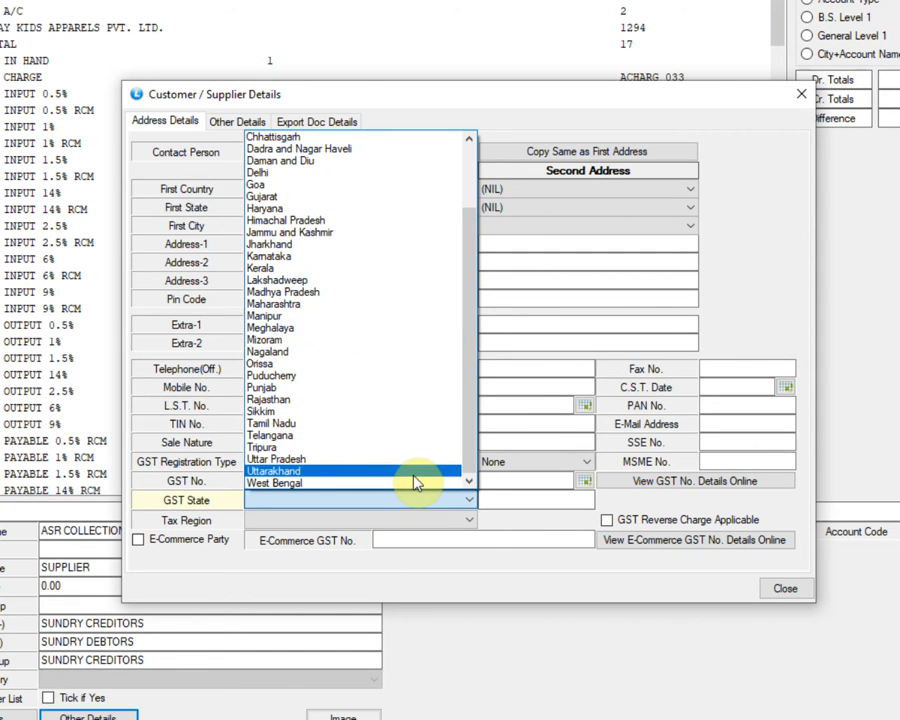
left_click(415, 508)
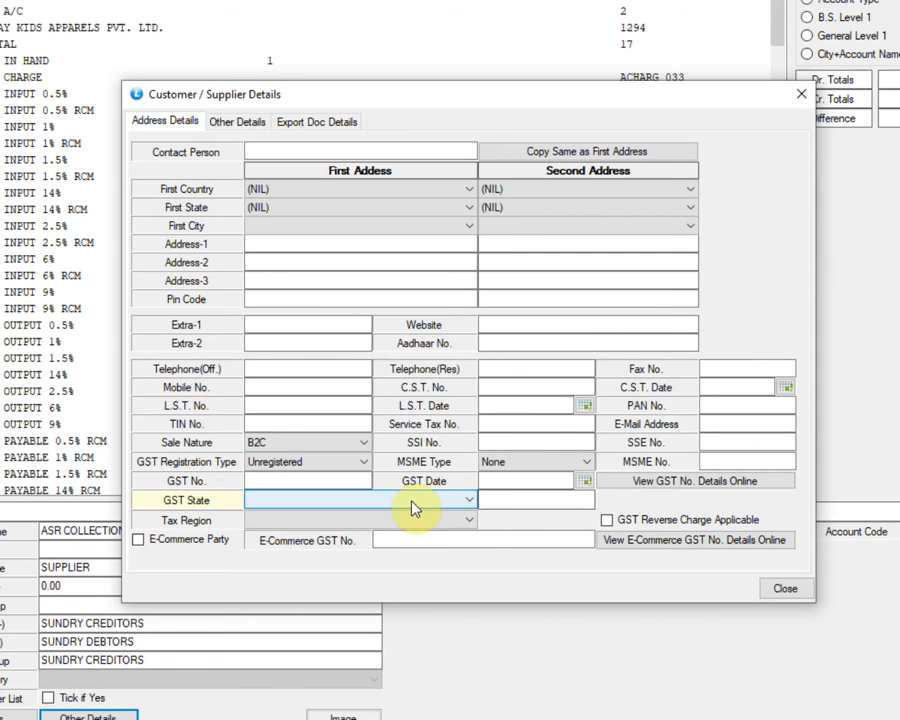
left_click(405, 540)
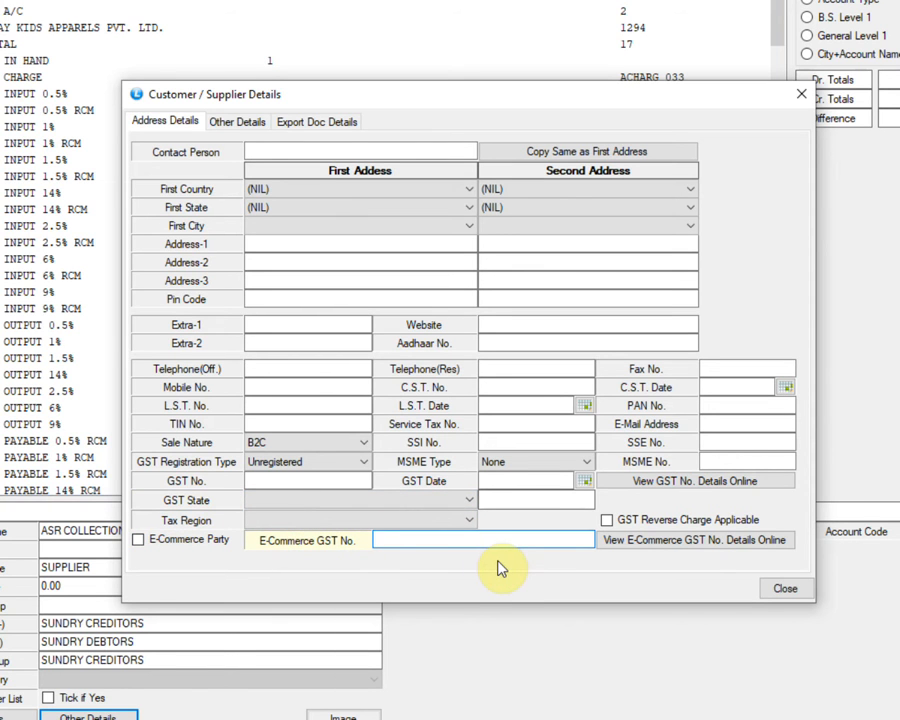
left_click(258, 121)
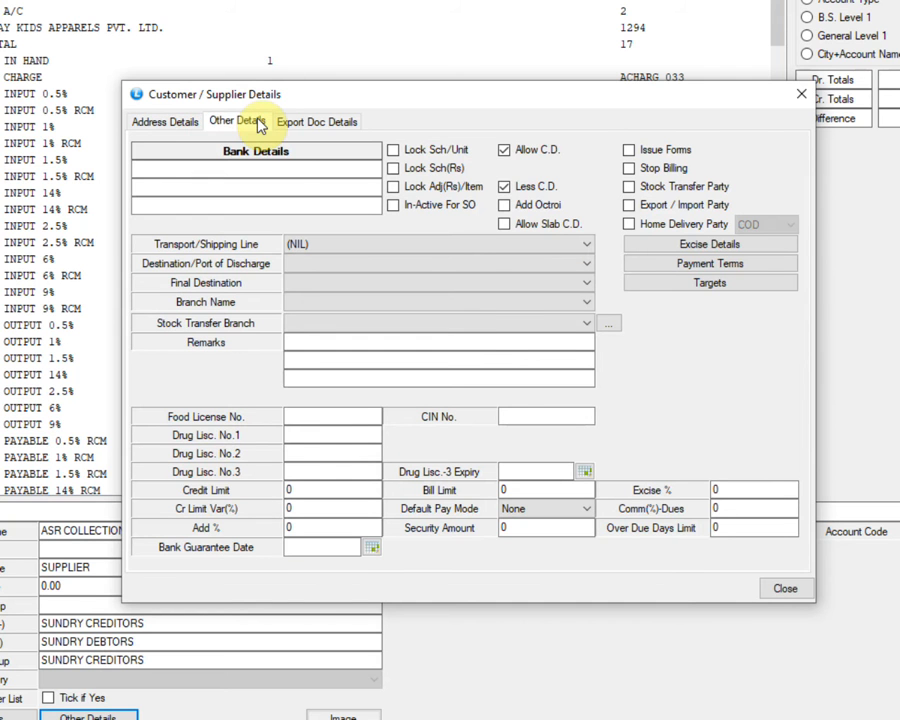
left_click(293, 168)
left_click(298, 187)
left_click(298, 204)
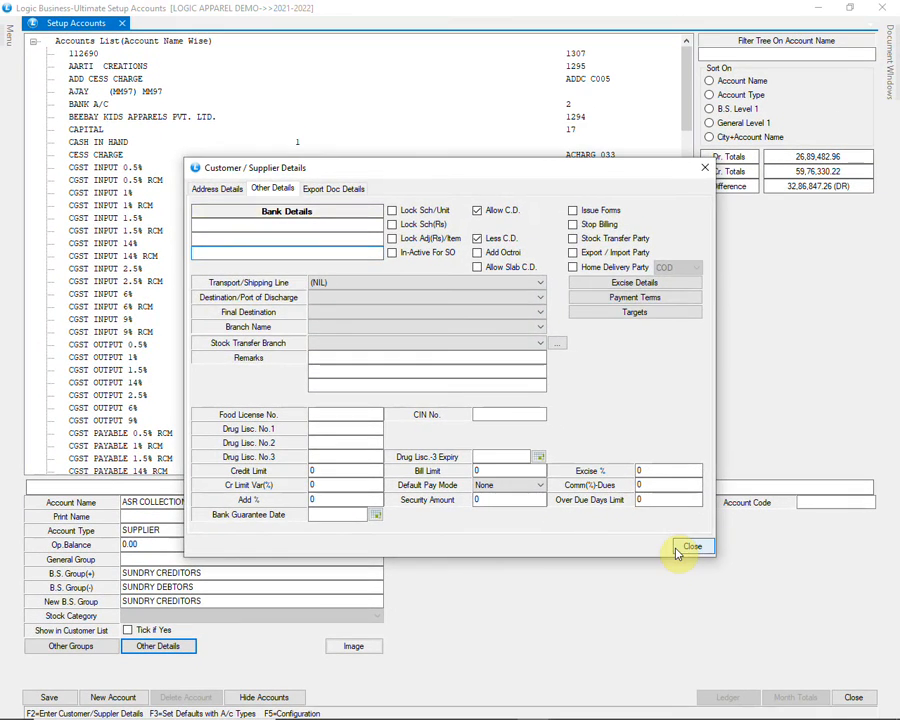
Step: Close the supplier details, save the new account ASR COLLECTIONS PVT. LTD. and leave the account setup
left_click(690, 547)
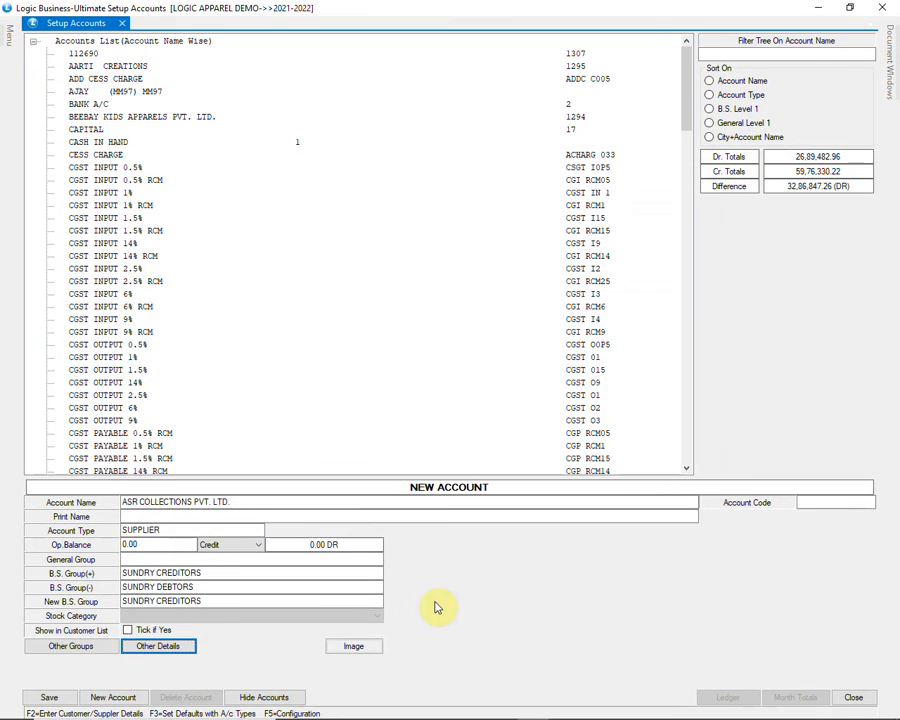
left_click(45, 697)
left_click(430, 414)
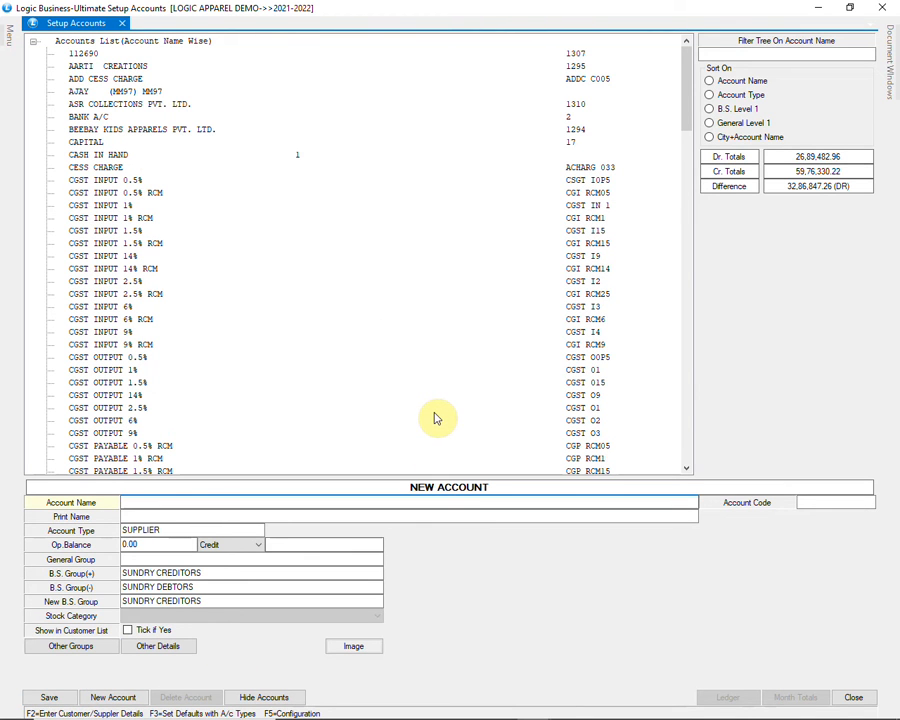
left_click(881, 7)
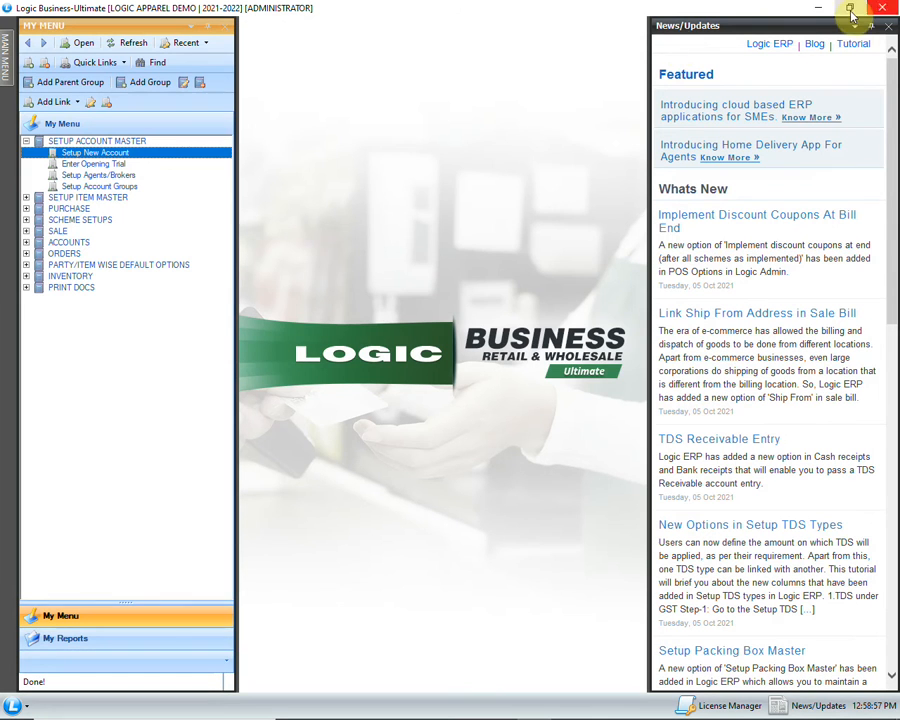
Step: Add a new agent in Setup Agents/Brokers with the agent's name and the short name RH
left_click(143, 178)
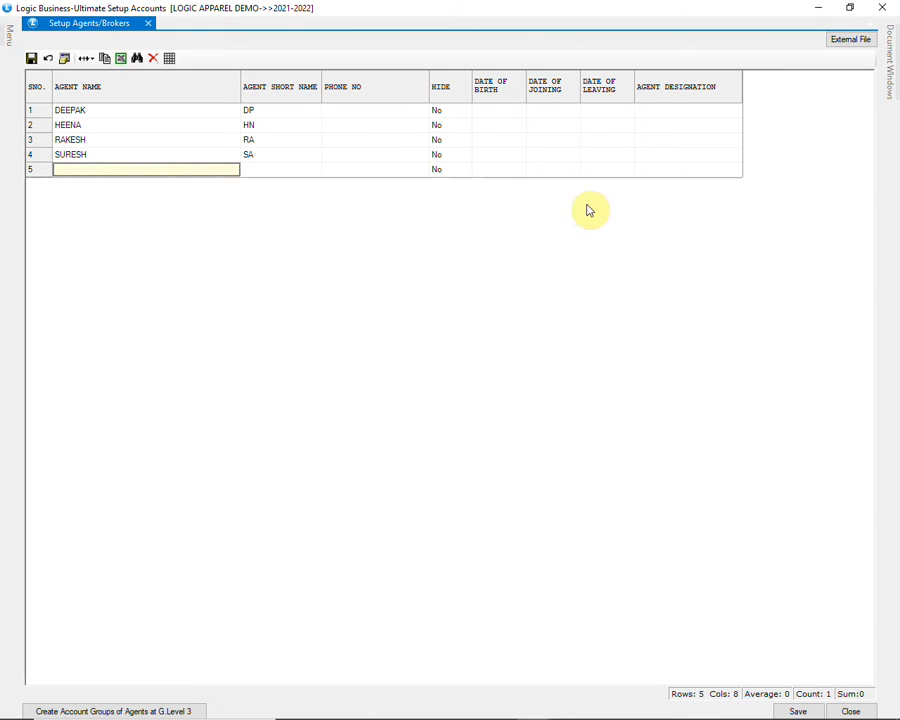
type("ROHI")
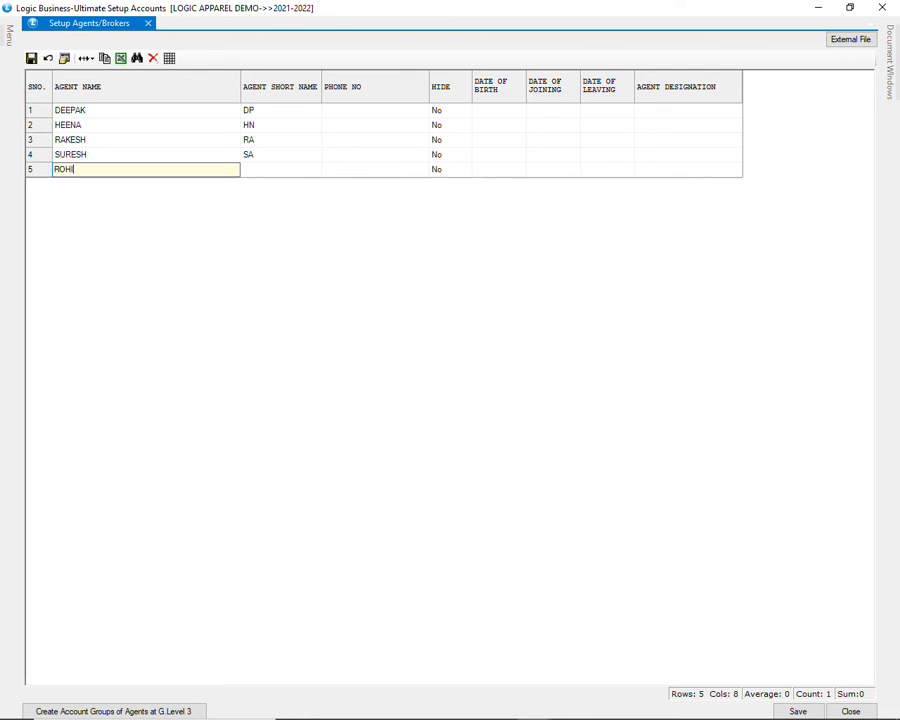
key("Tab")
type("RH")
key("Tab")
key("Tab")
key("Tab")
key("Tab")
key("Tab")
key("Tab")
key("Tab")
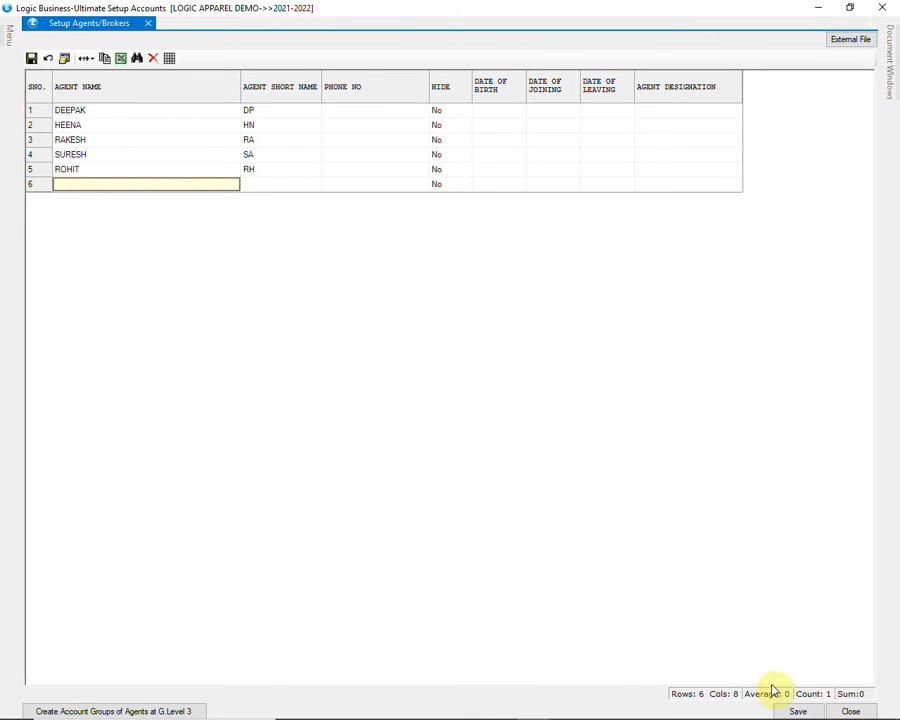
Step: Save the agents list to disk and close the agents setup
left_click(785, 711)
left_click(432, 413)
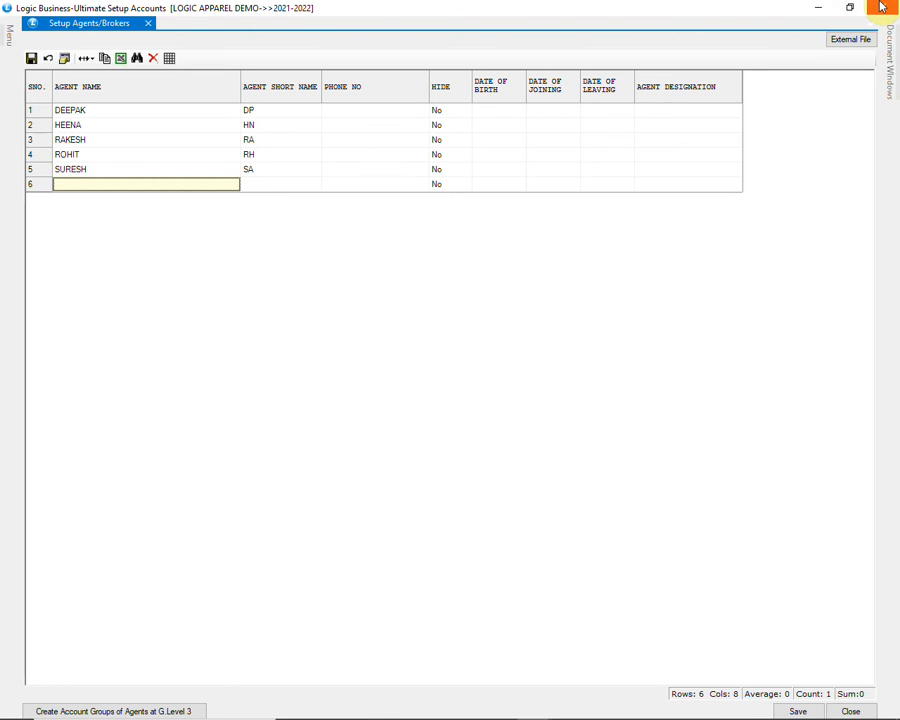
left_click(882, 7)
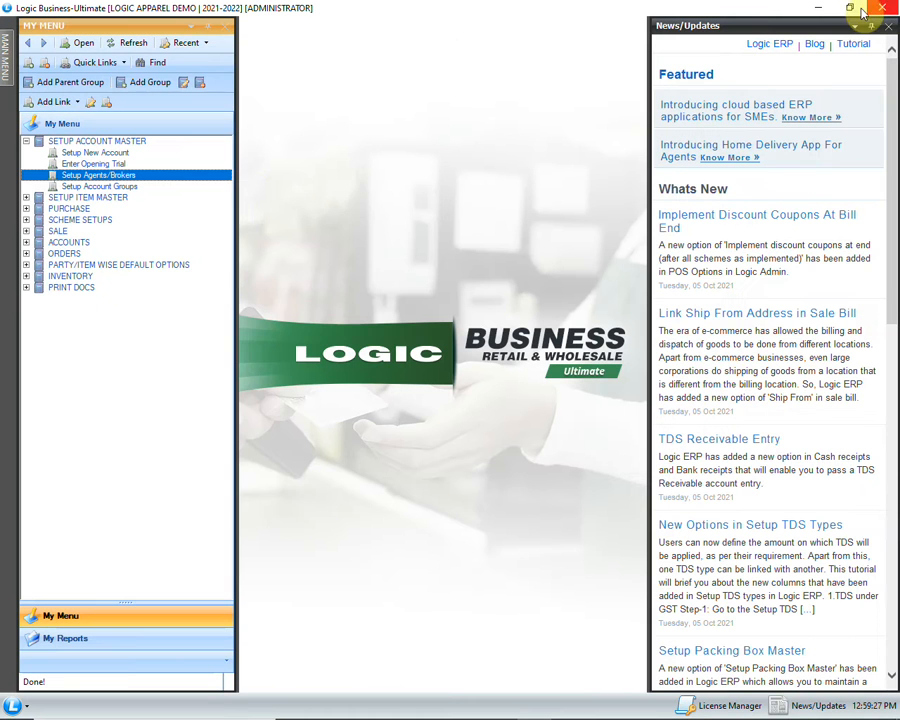
Step: Add the company REEBOK with short name RK in Setup Company under Setup Item Master
left_click(27, 198)
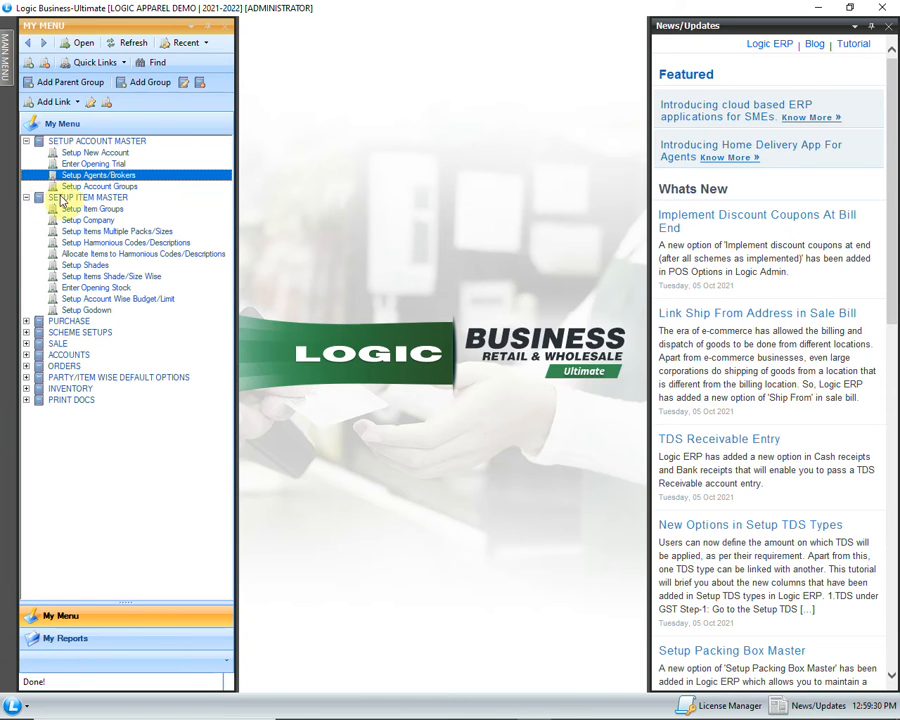
left_click(130, 220)
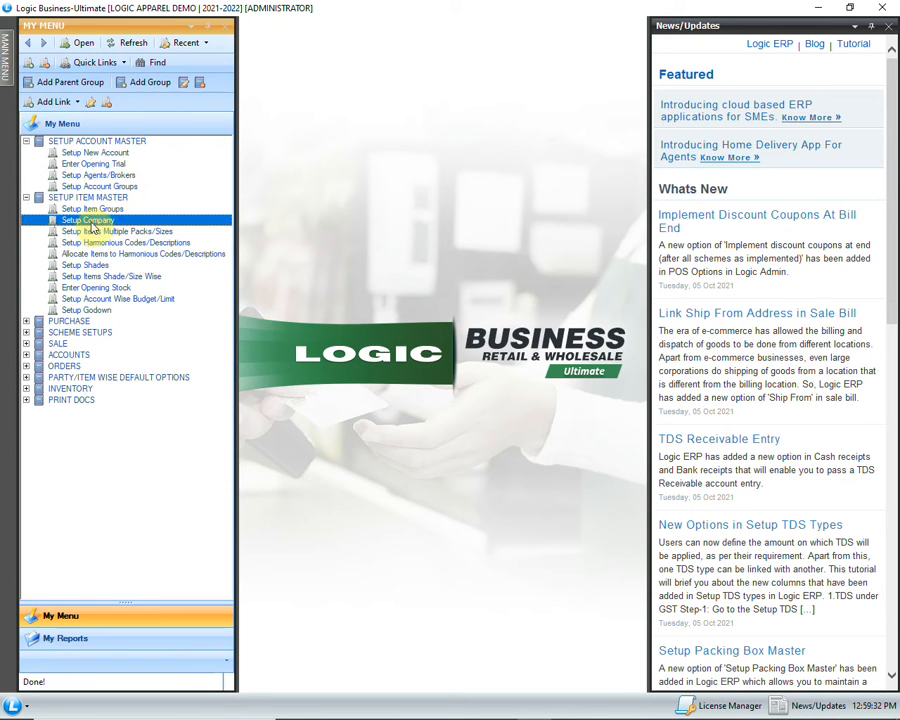
double_click(143, 224)
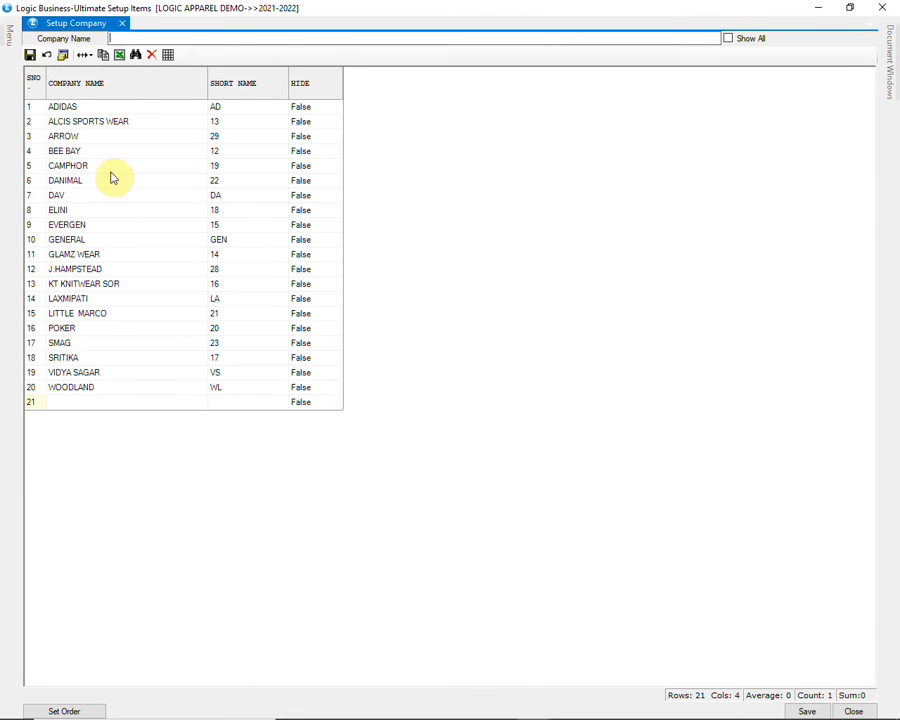
left_click(105, 402)
type("R")
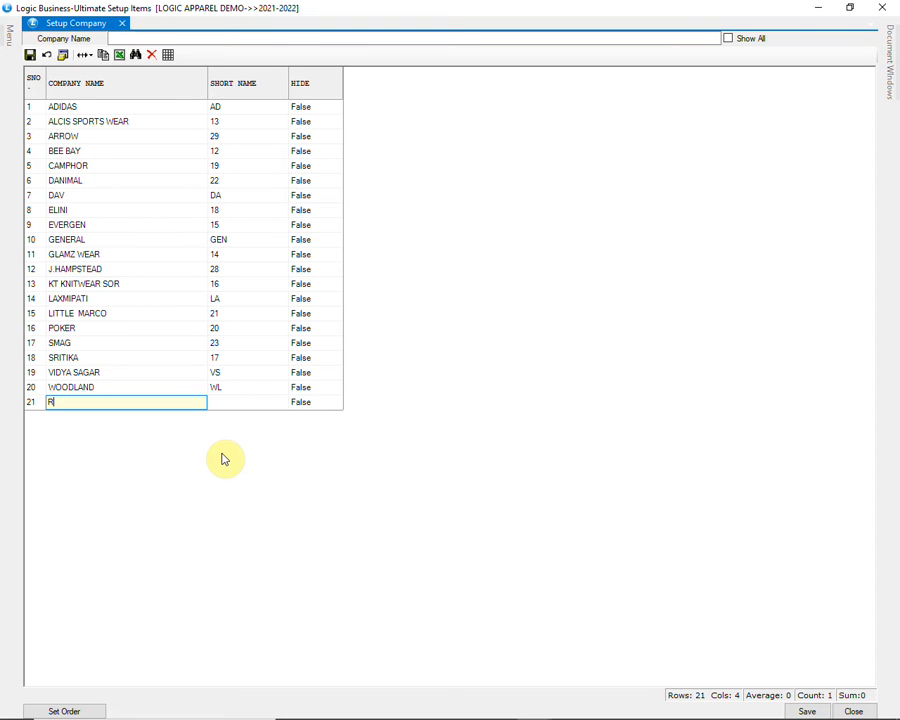
type("EEBOK")
key("Tab")
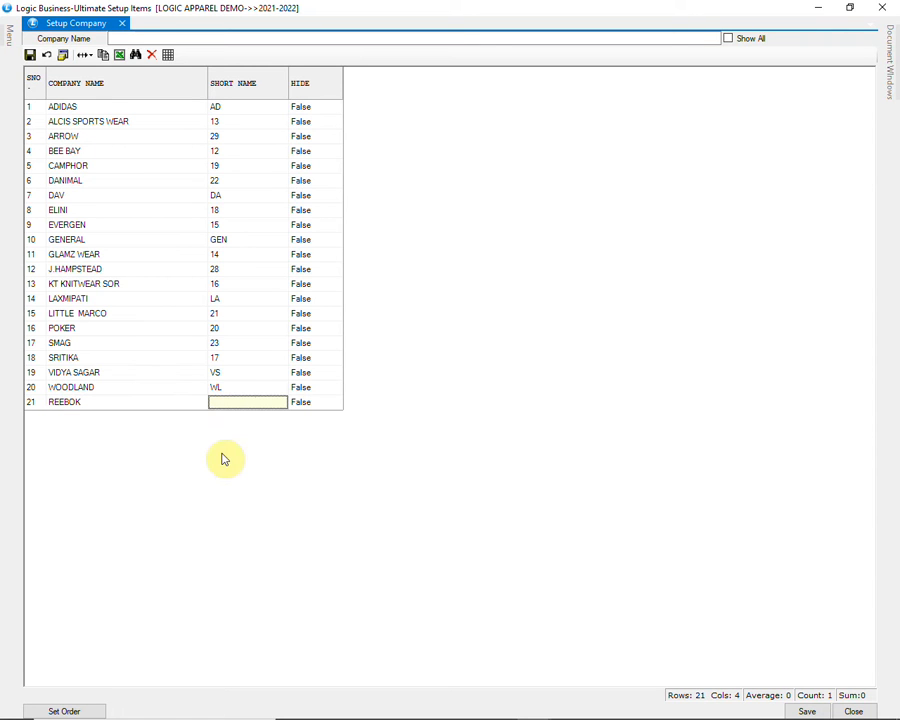
type("RK")
key("Tab")
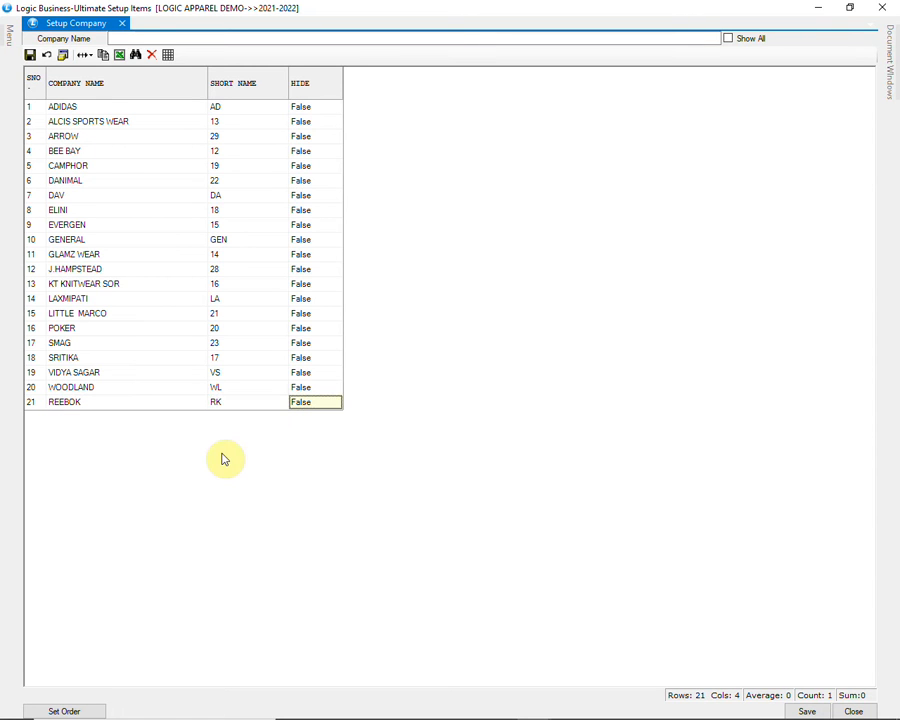
key("Tab")
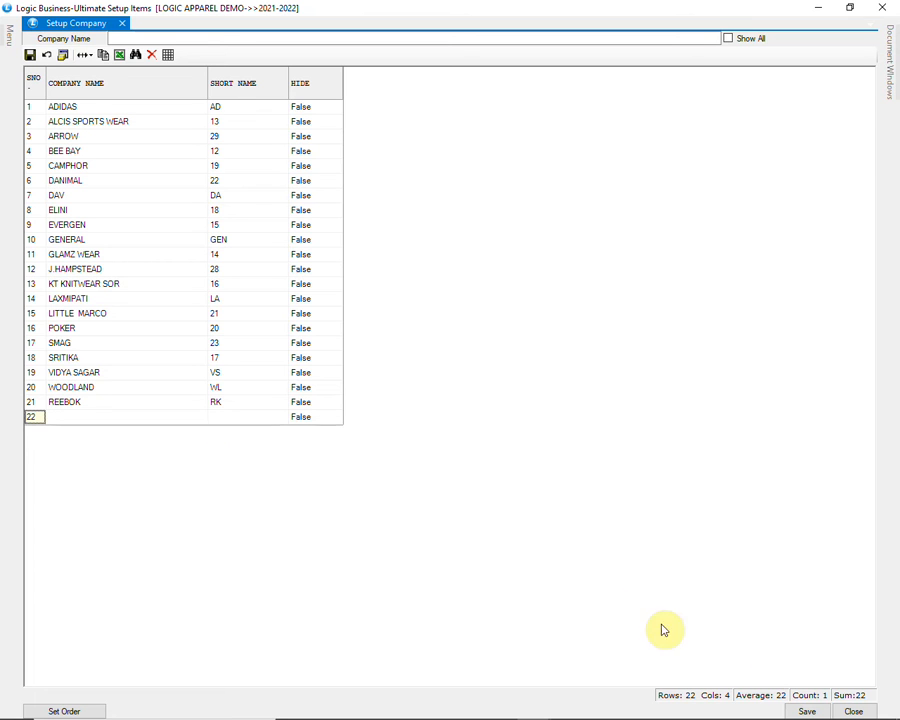
Step: Save the company list to disk and close the company setup
left_click(803, 710)
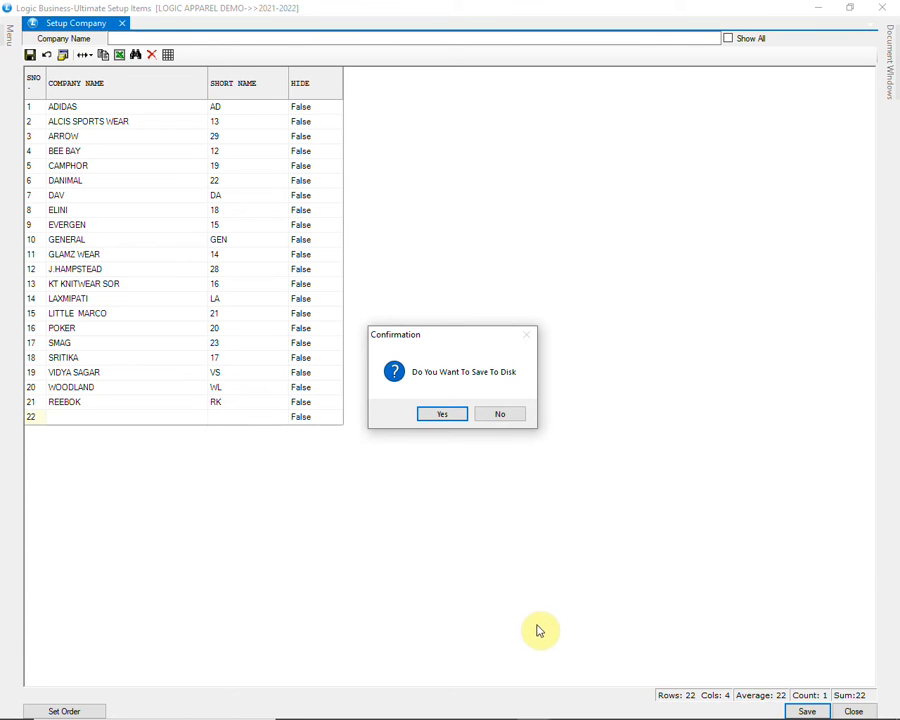
left_click(434, 419)
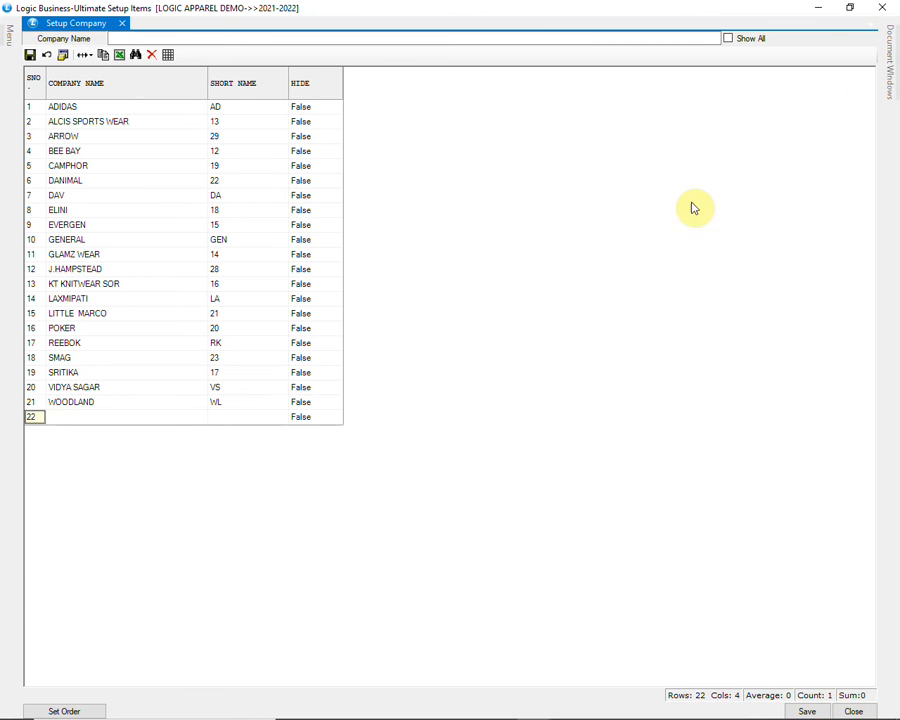
left_click(882, 7)
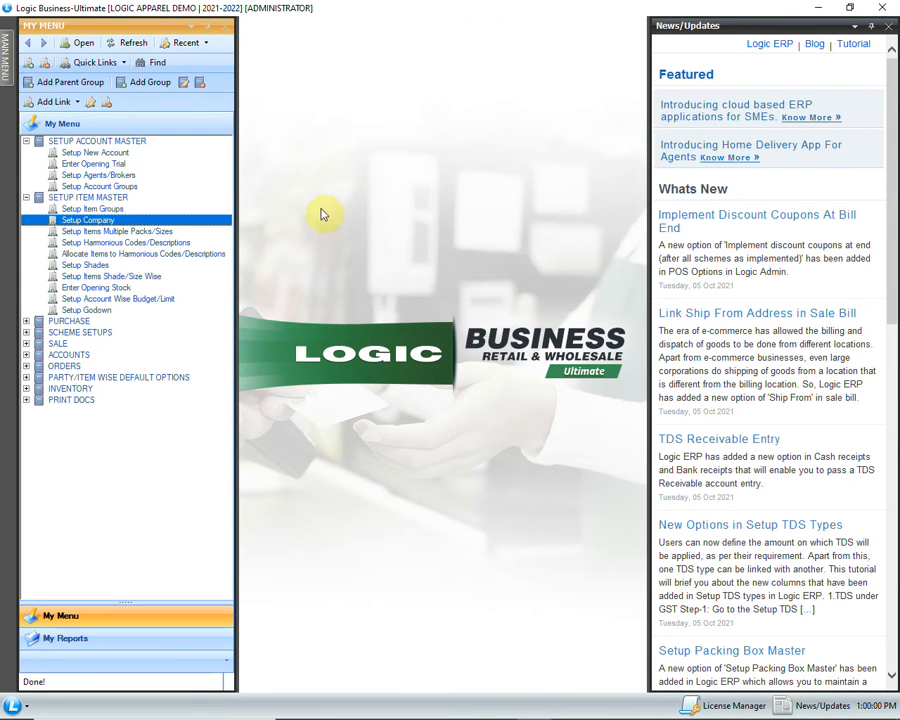
Step: Add the godown STORE with short name ST and type NORMAL in Setup Godown, save it and close the setup
double_click(122, 311)
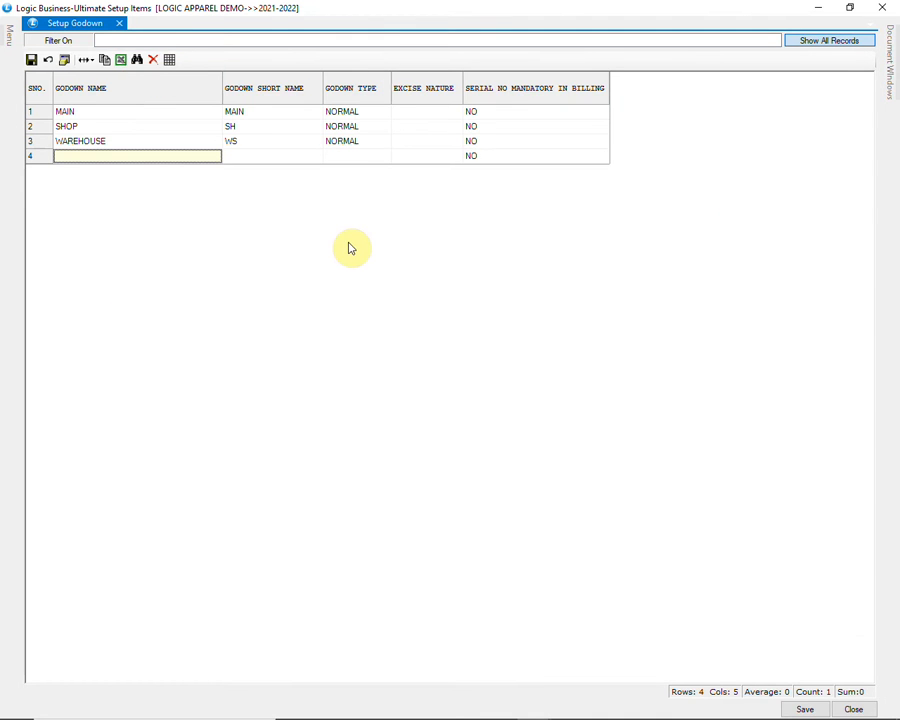
type("STORE")
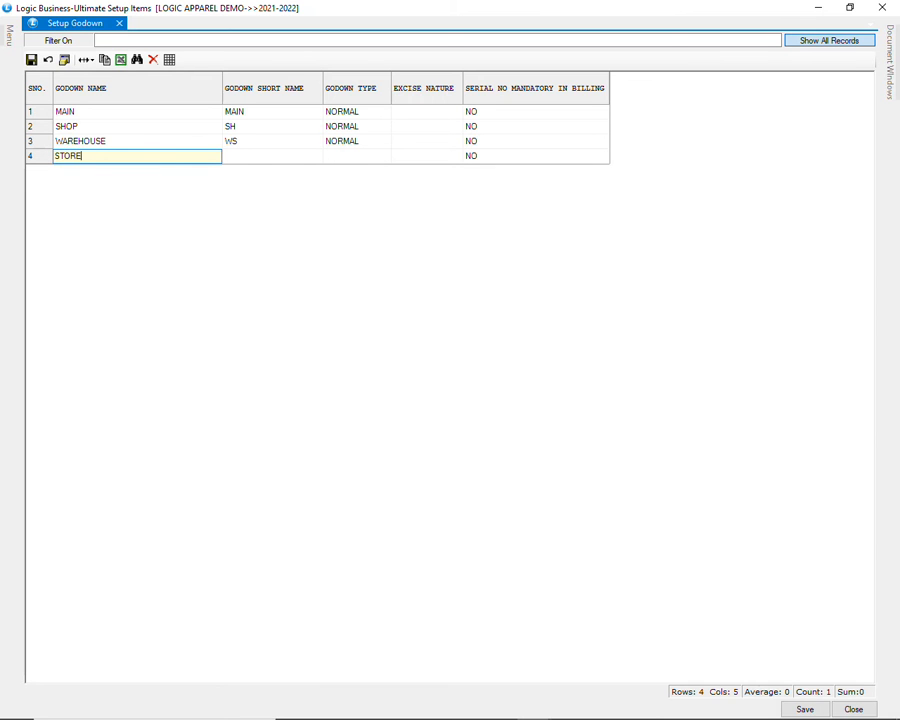
key("Return")
type("ST")
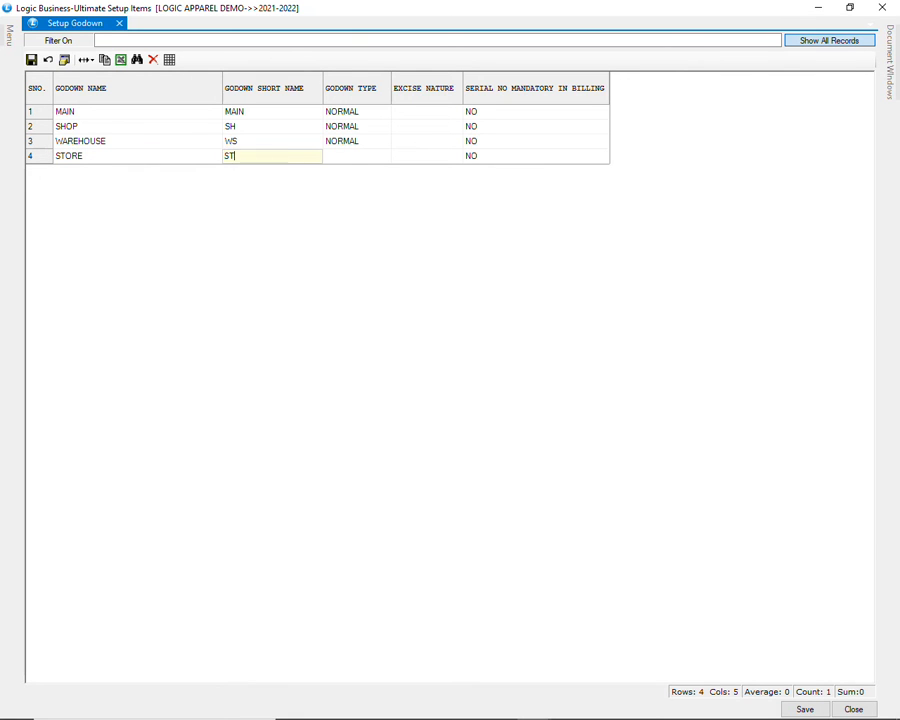
key("Return")
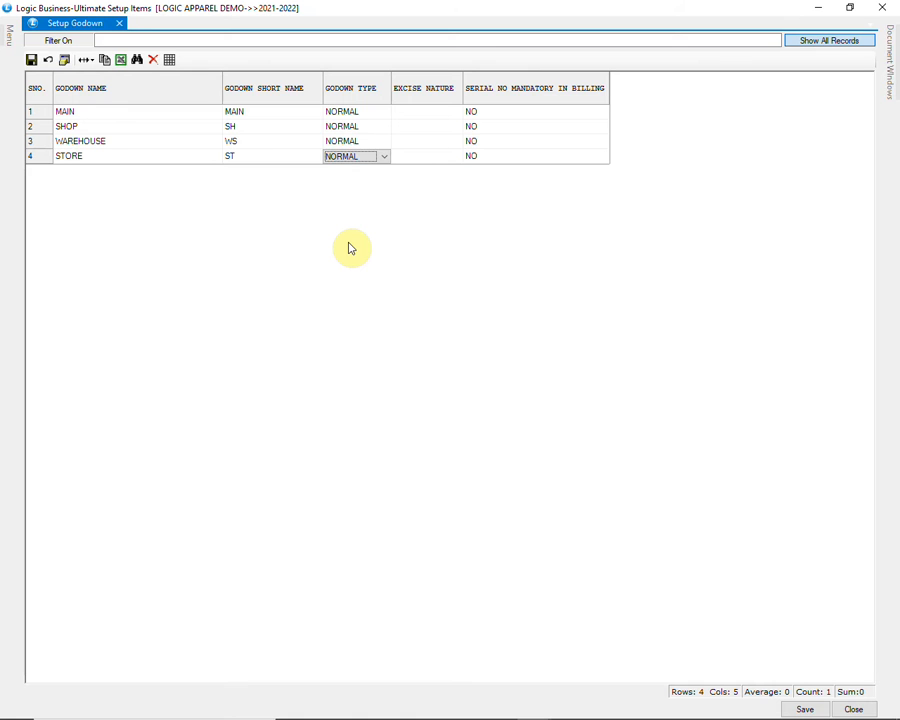
key("alt+Down")
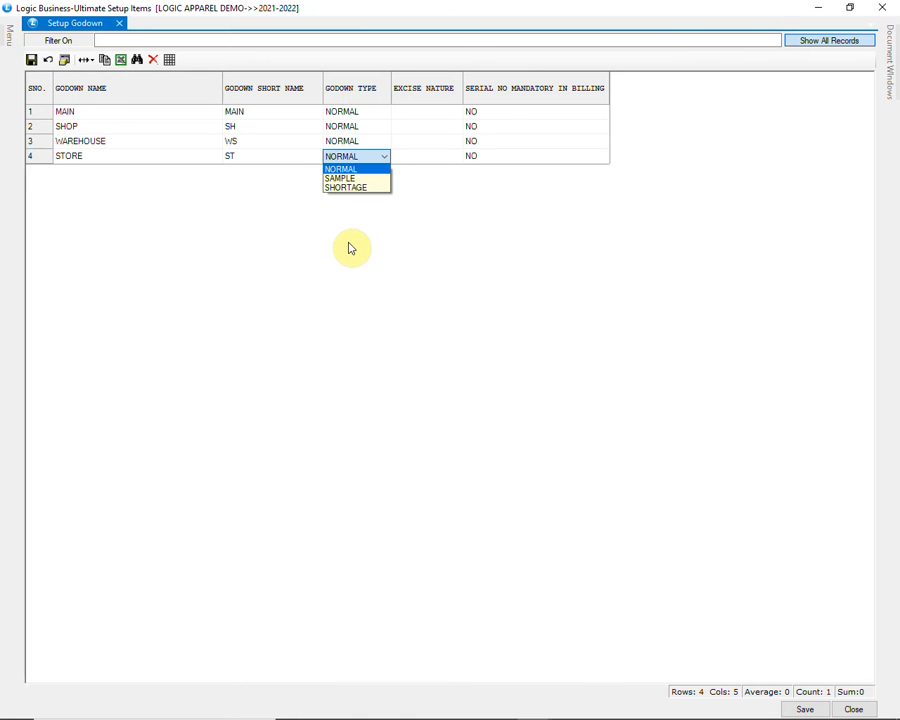
key("Return")
key("Return")
key("Return")
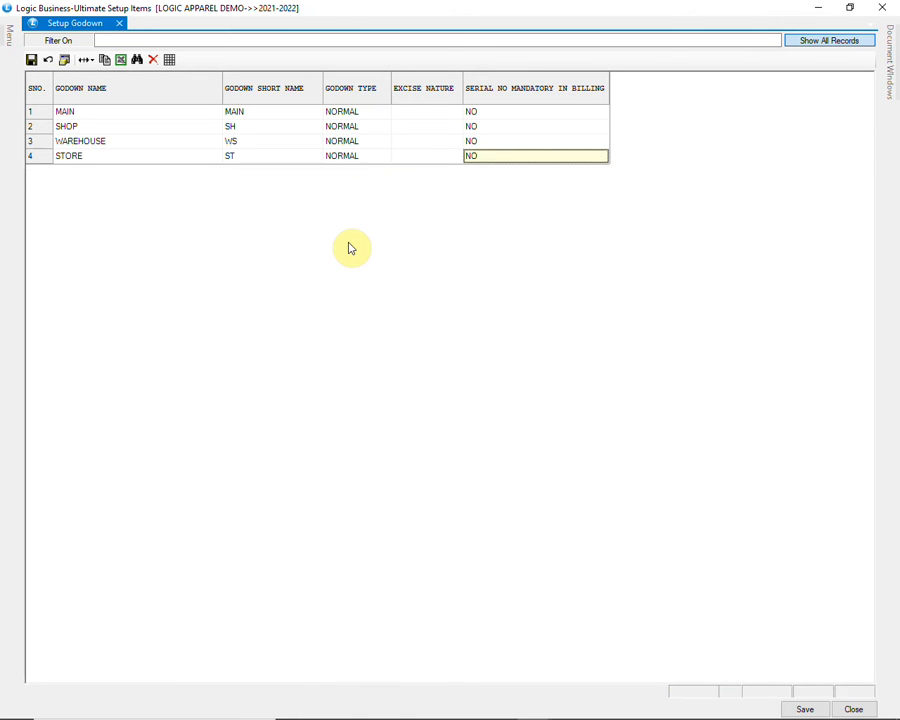
left_click(793, 708)
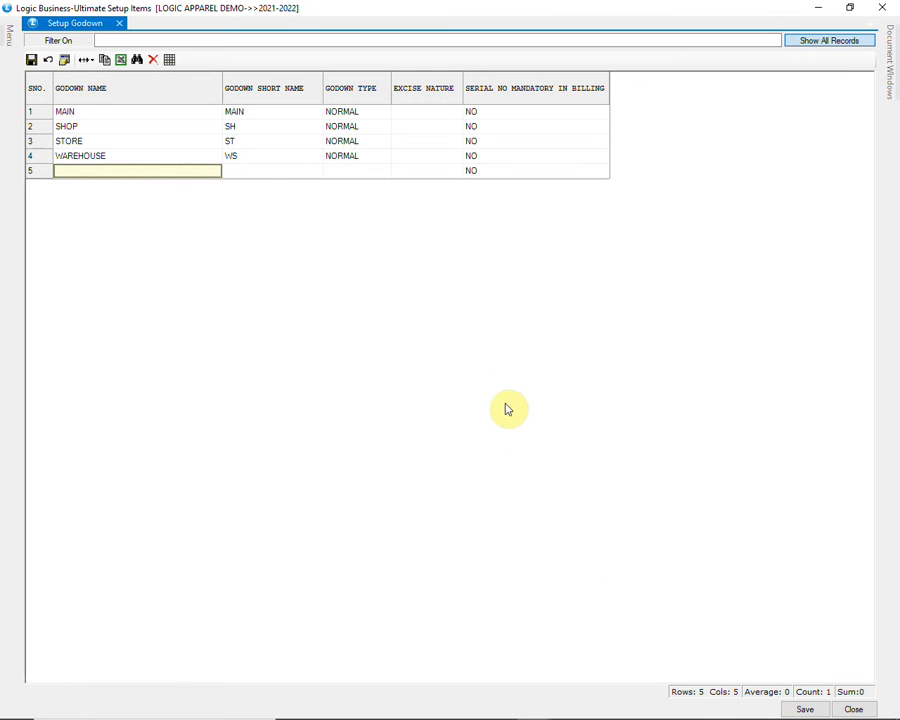
left_click(853, 710)
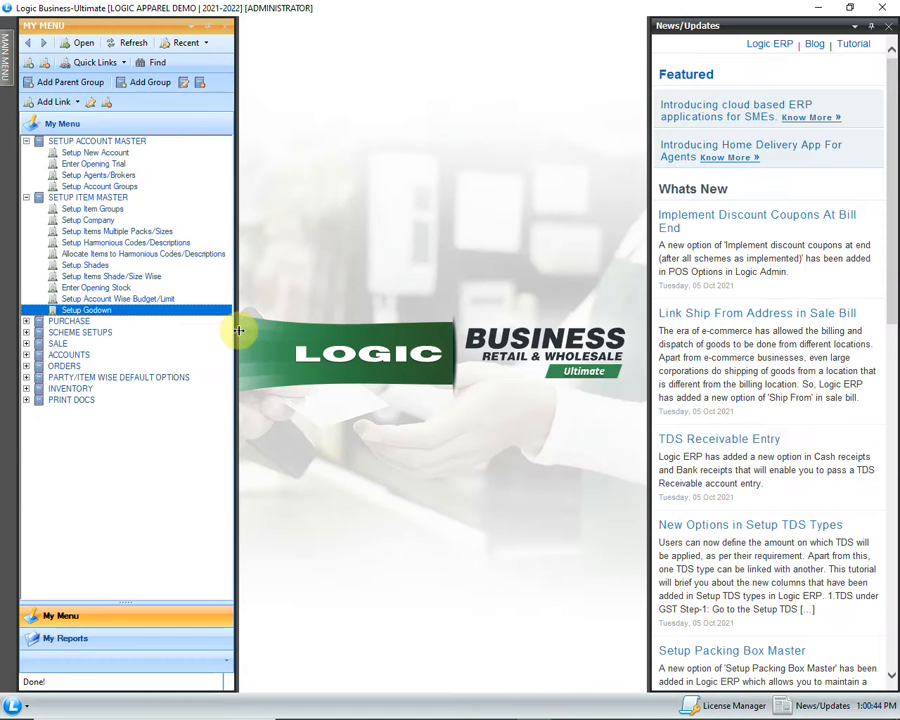
Step: Open Setup Item Groups and load the list of groups under GROUP1.GRP1 of CATEGORY
left_click(140, 210)
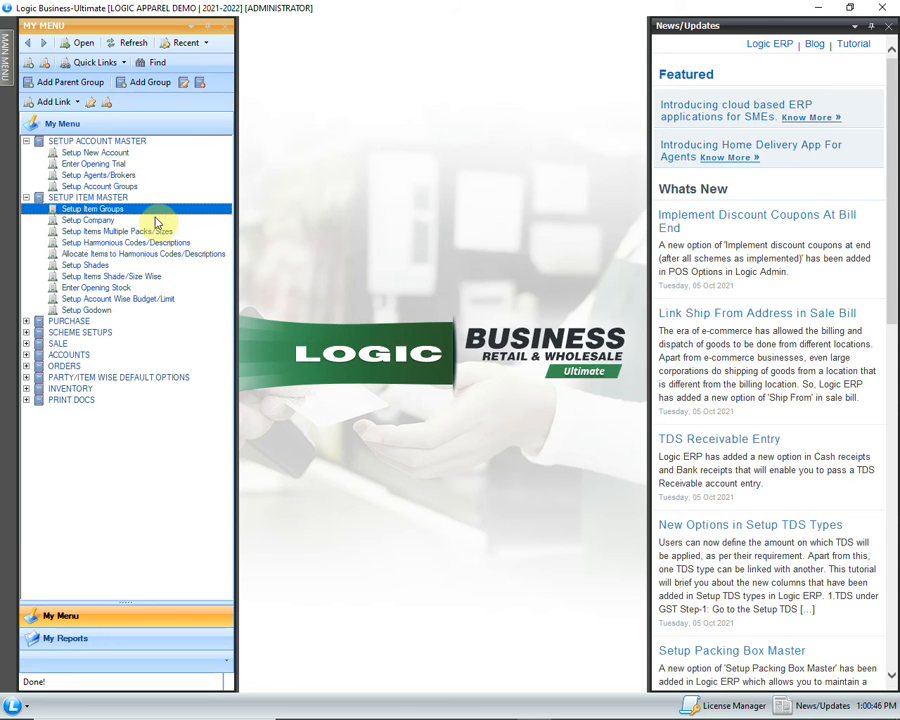
double_click(155, 213)
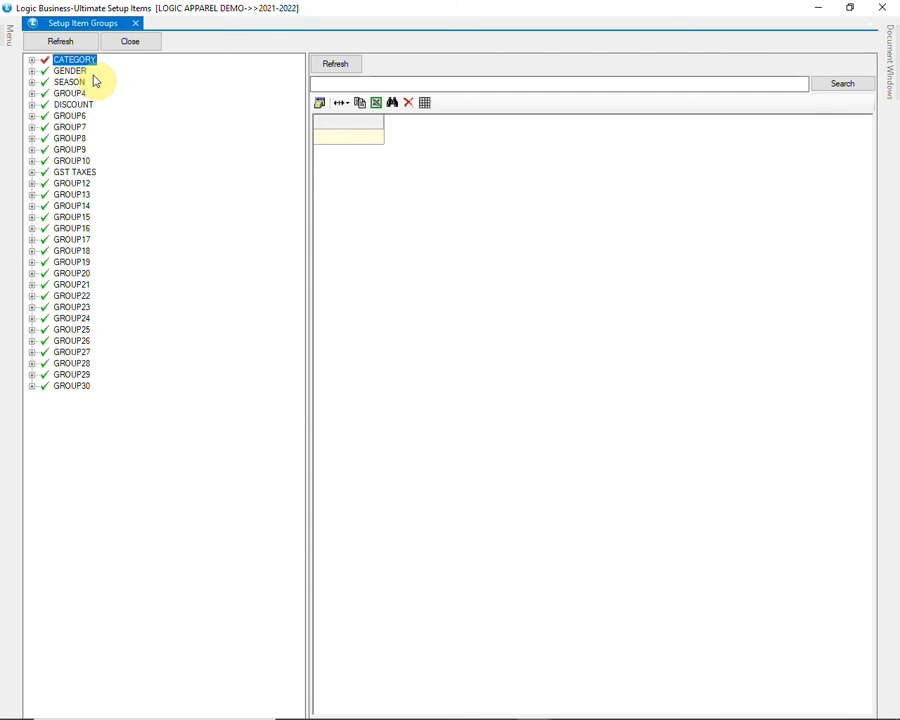
left_click(32, 63)
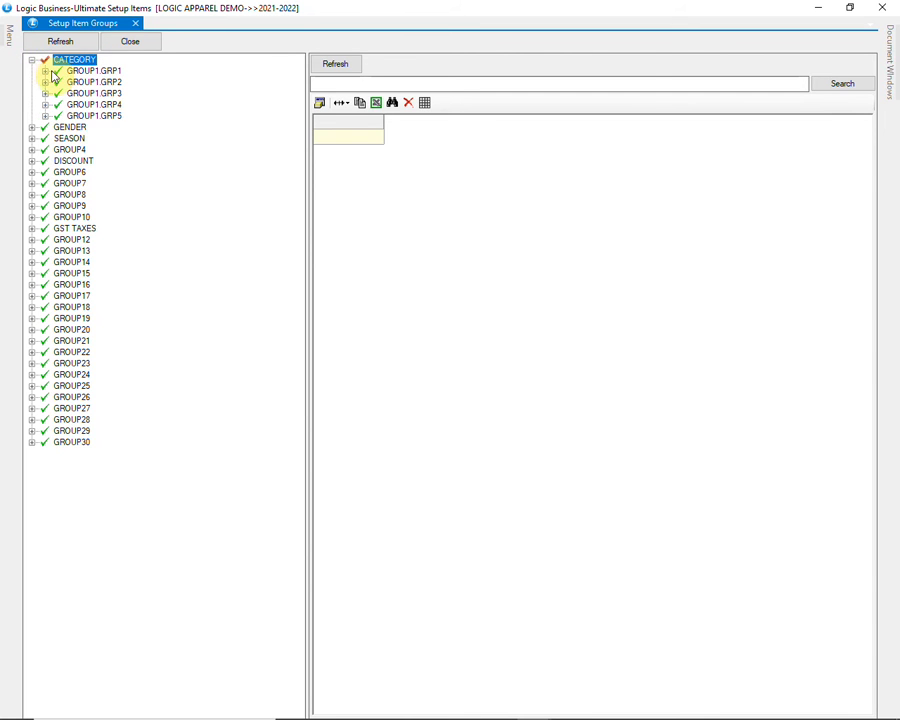
left_click(44, 71)
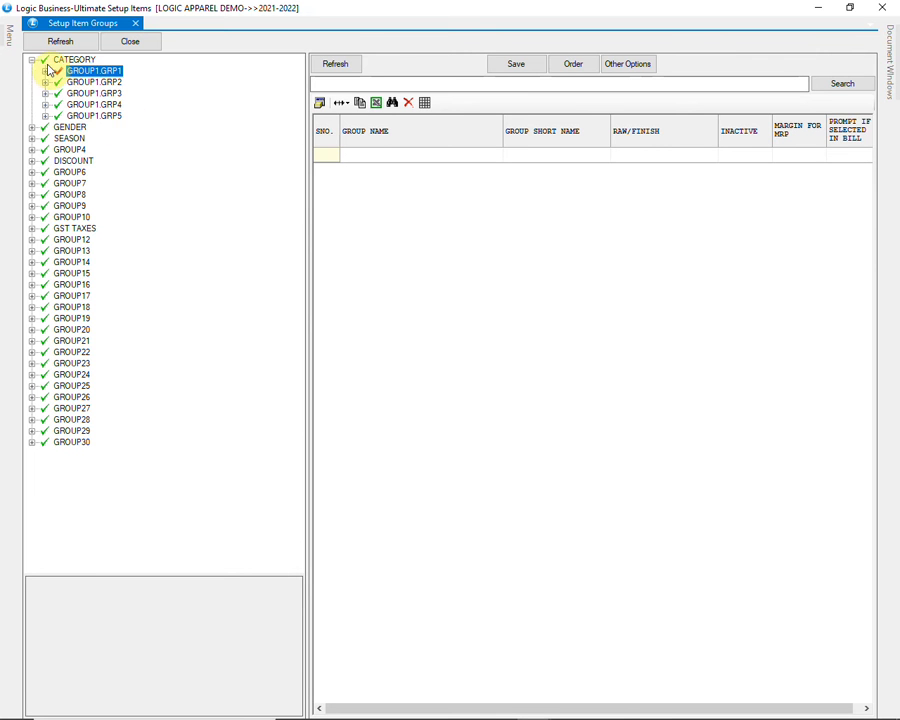
left_click(45, 71)
left_click(330, 64)
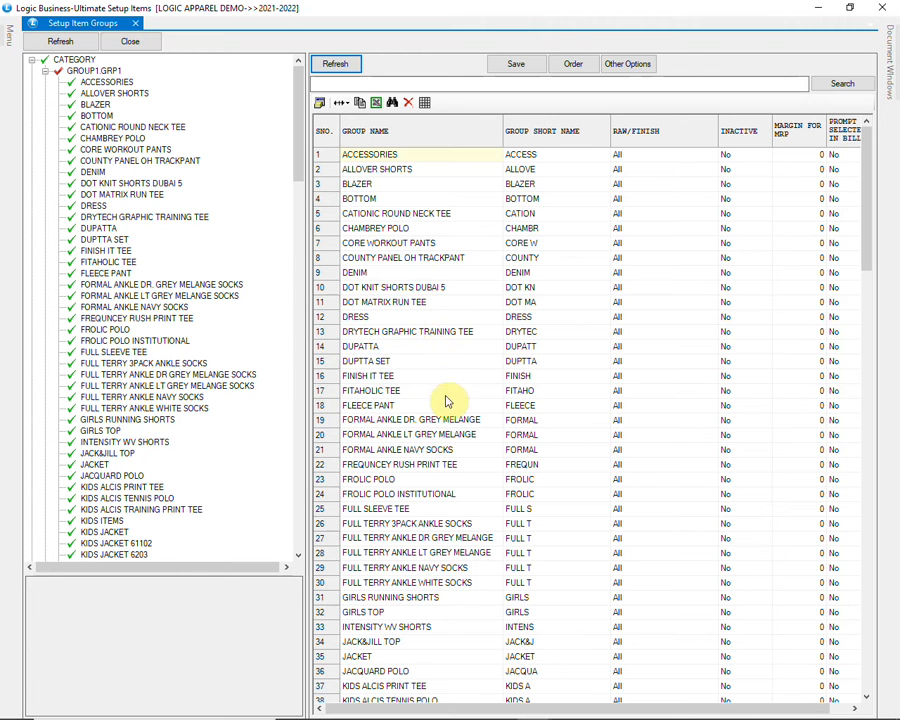
Step: Review the CATEGORY group list down to its blank row and view the item allocation for ACCESSORIES
left_click(458, 510)
scroll(490, 512, "down", 7)
scroll(498, 512, "down", 9)
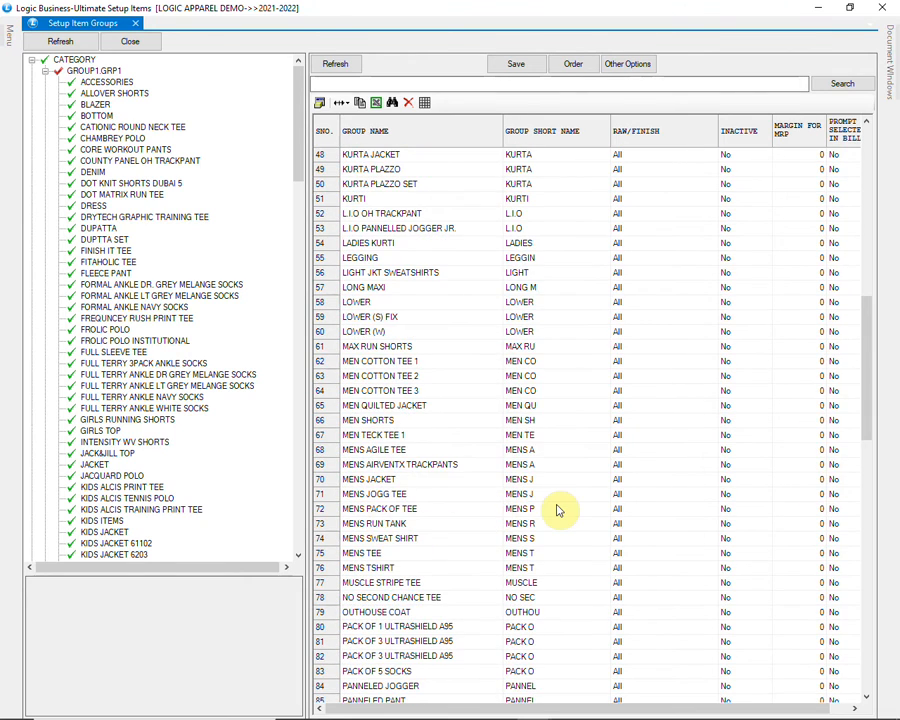
scroll(558, 510, "down", 2)
scroll(558, 510, "down", 9)
scroll(558, 510, "down", 9)
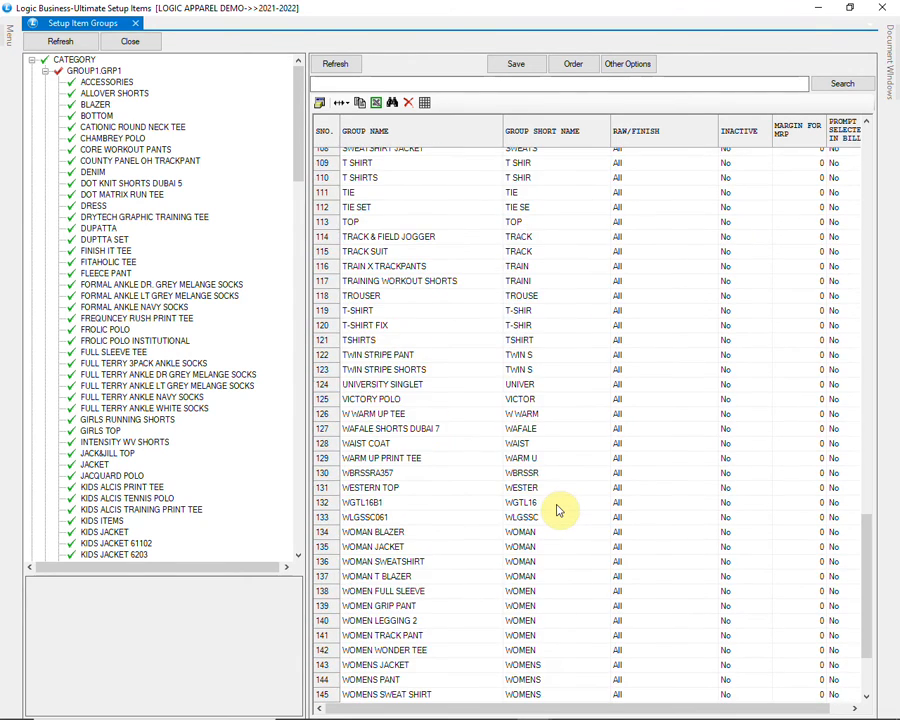
scroll(558, 508, "down", 3)
left_click(388, 693)
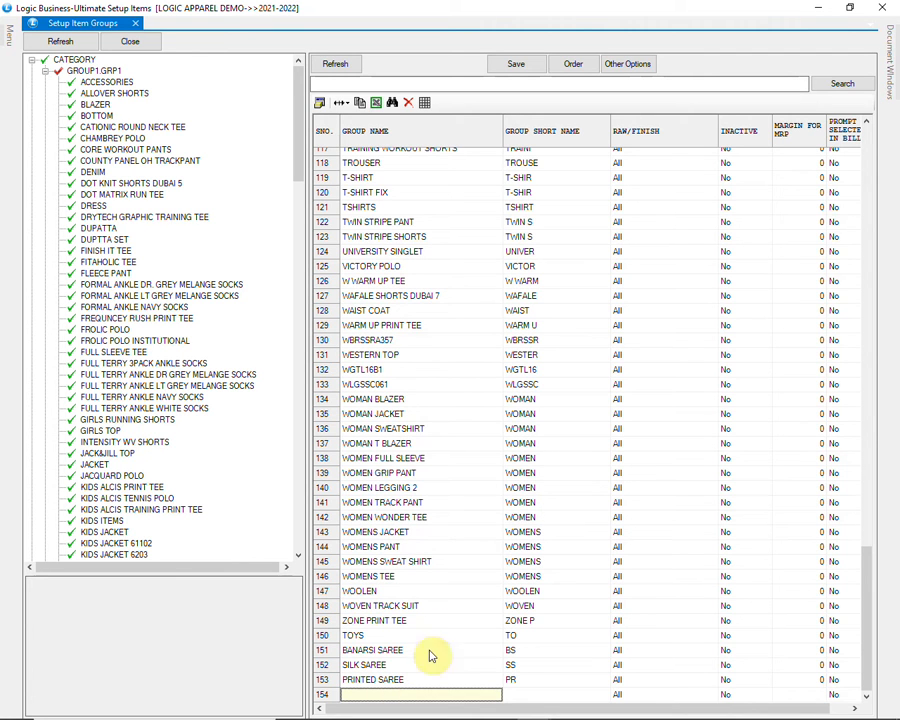
left_click(116, 84)
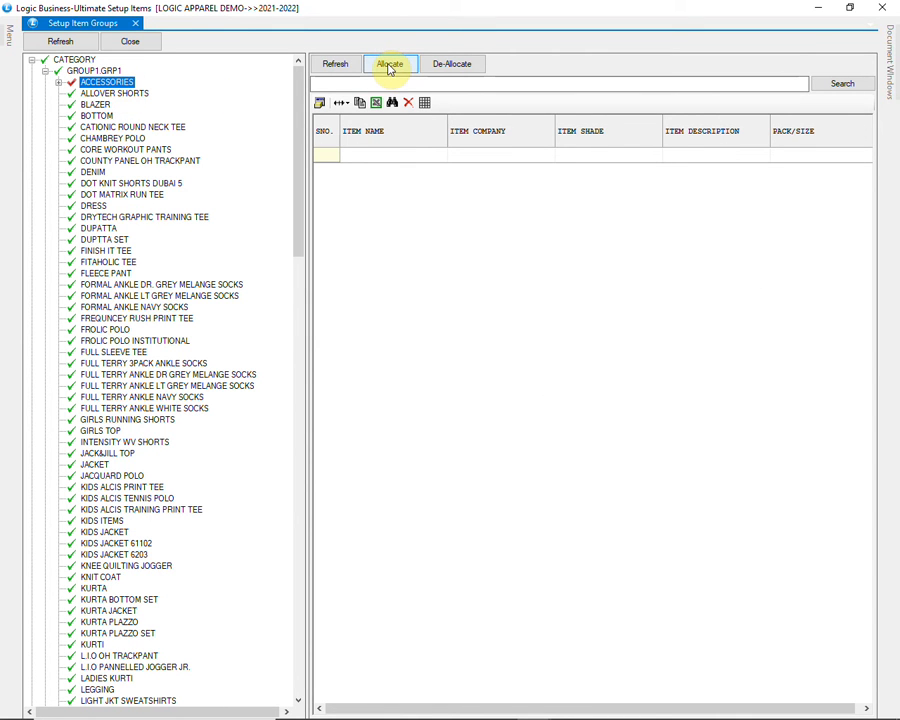
left_click(45, 71)
Step: Expand GROUP2.GRP1 under GENDER and view the item allocation for MENS
left_click(60, 128)
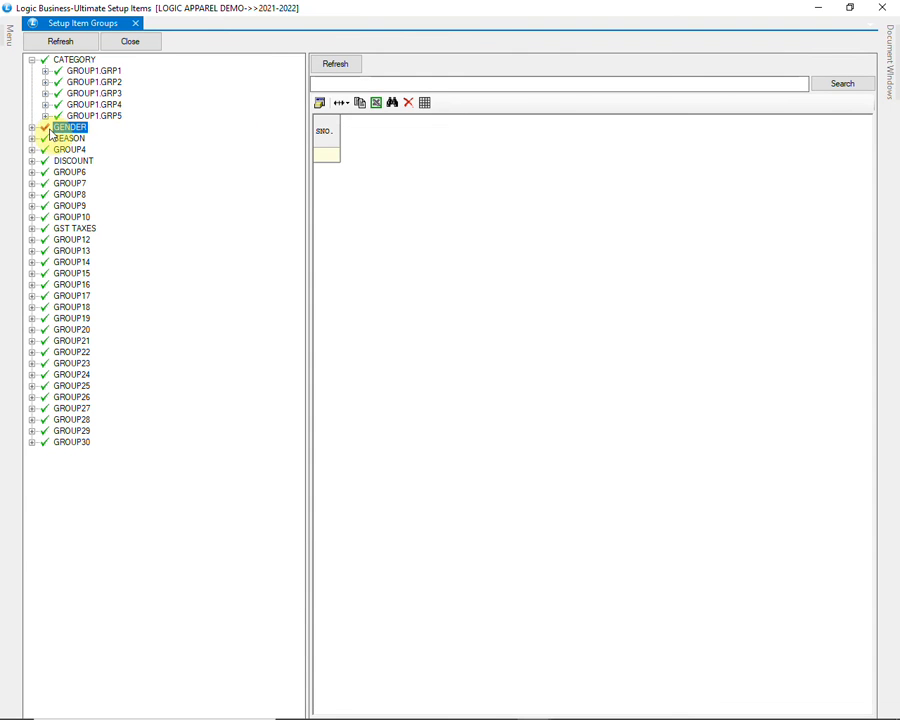
left_click(32, 127)
left_click(45, 138)
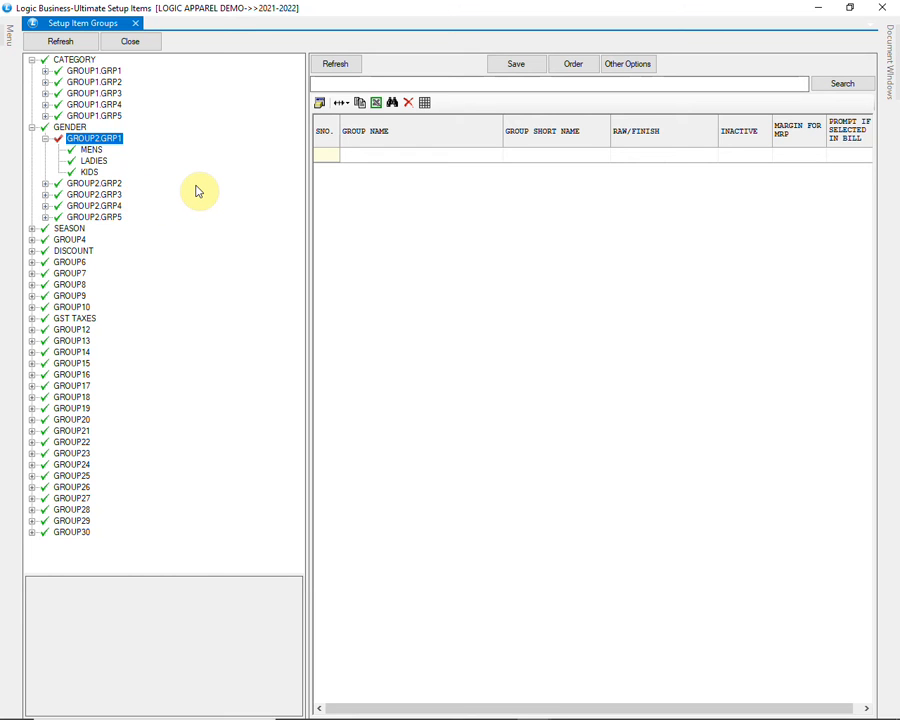
left_click(90, 149)
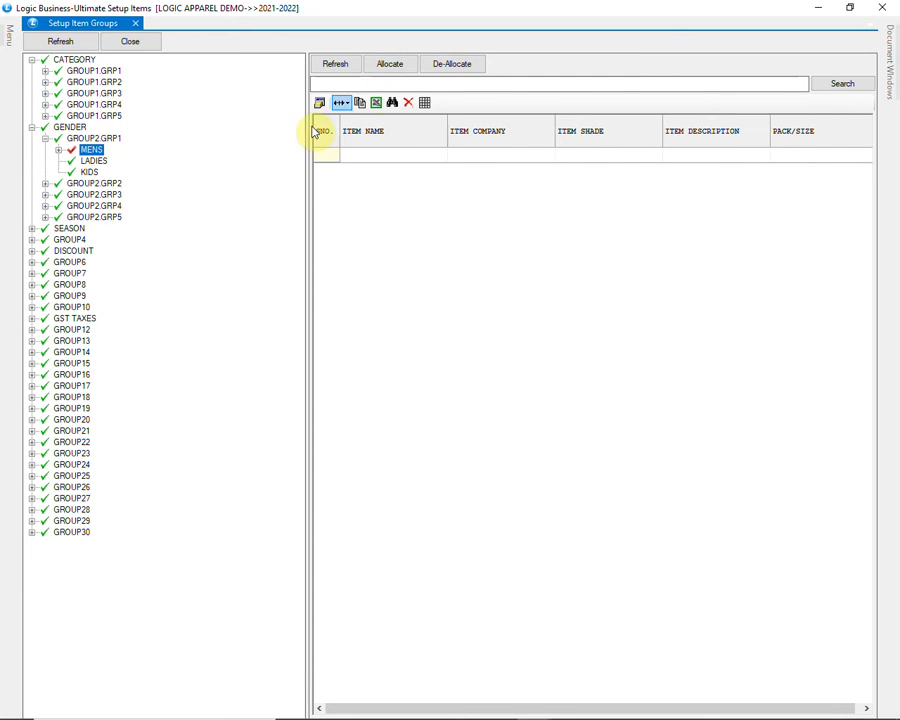
Step: Expand GROUP3.GRP1 under SEASON to review its season groups
left_click(80, 229)
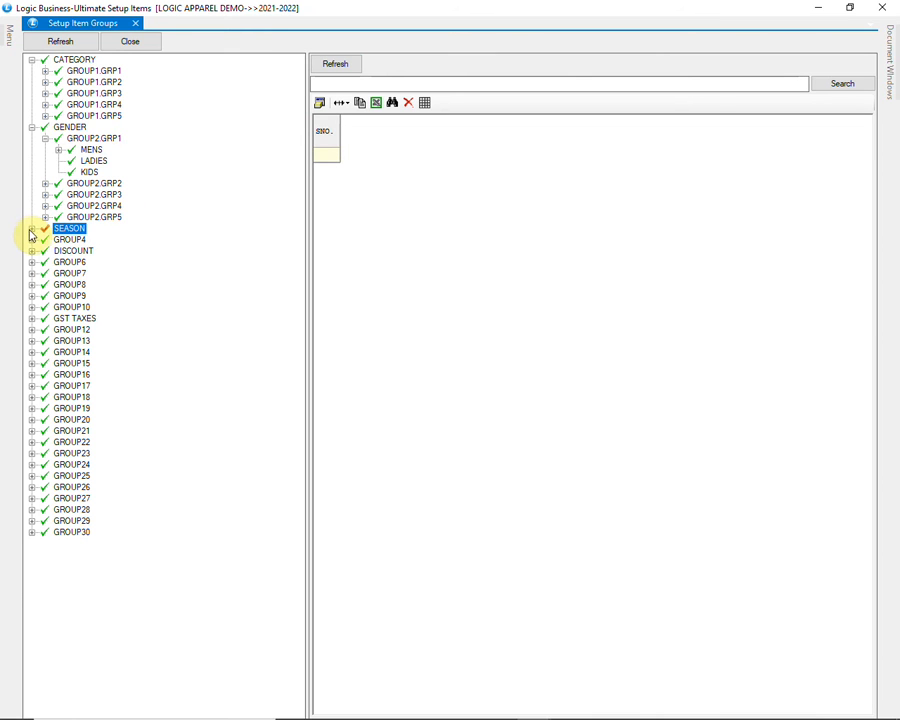
left_click(31, 230)
left_click(58, 244)
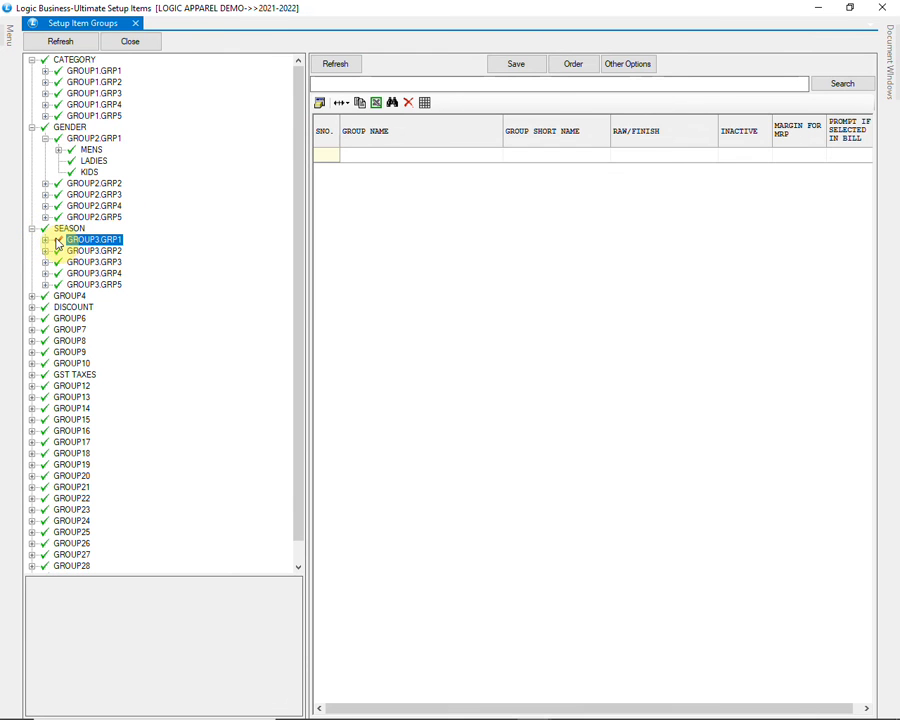
left_click(45, 240)
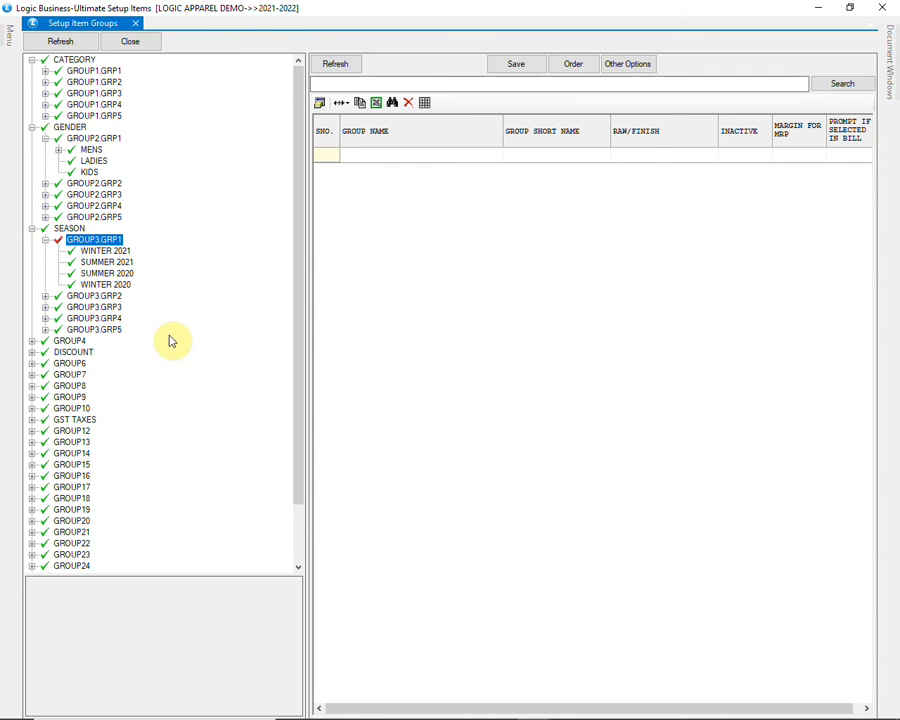
Step: Expand GST TAXES down to its individual tax groups, review them and close the item groups setup
scroll(165, 340, "down", 2)
left_click(78, 352)
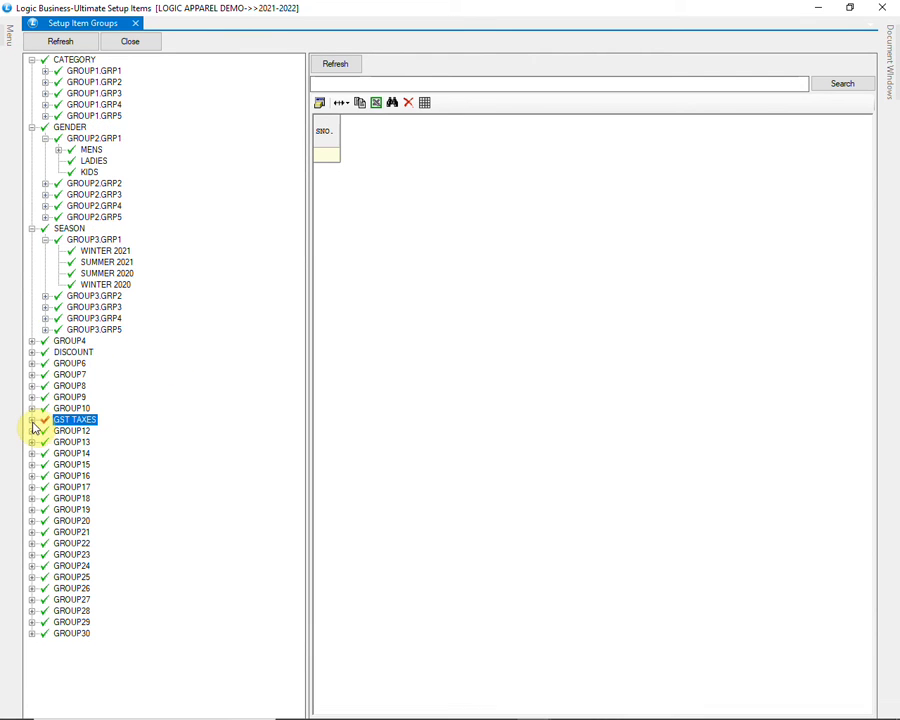
left_click(31, 420)
left_click(44, 431)
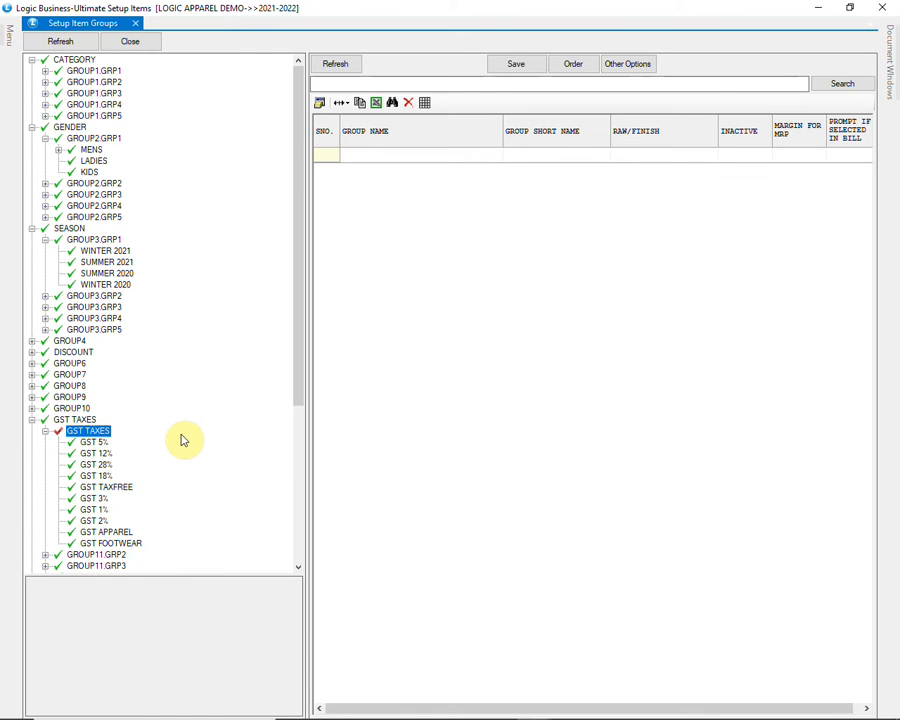
scroll(184, 440, "down", 6)
scroll(184, 440, "down", 1)
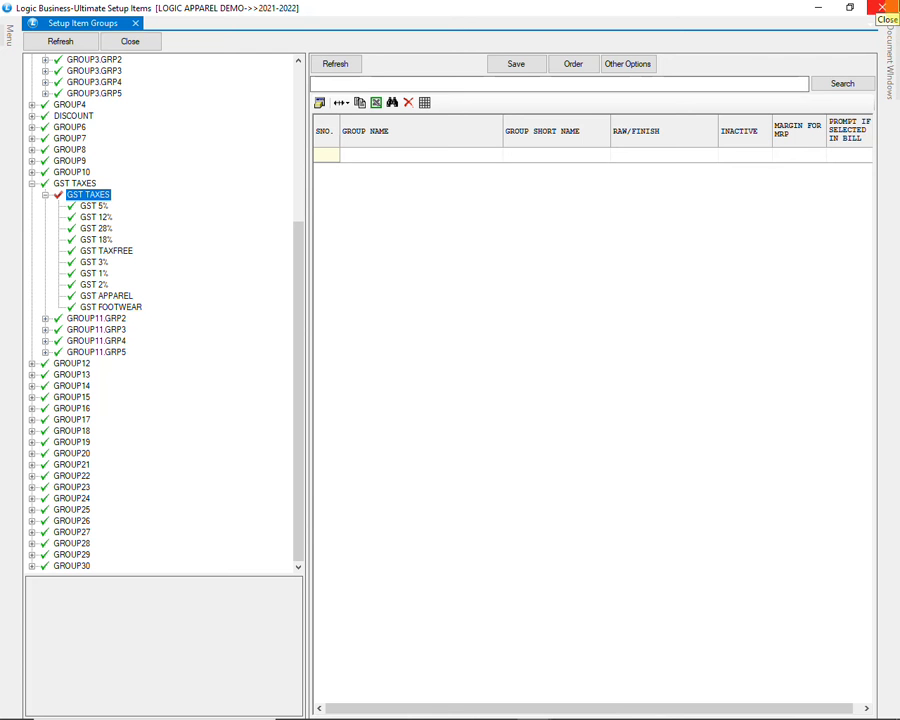
left_click(882, 8)
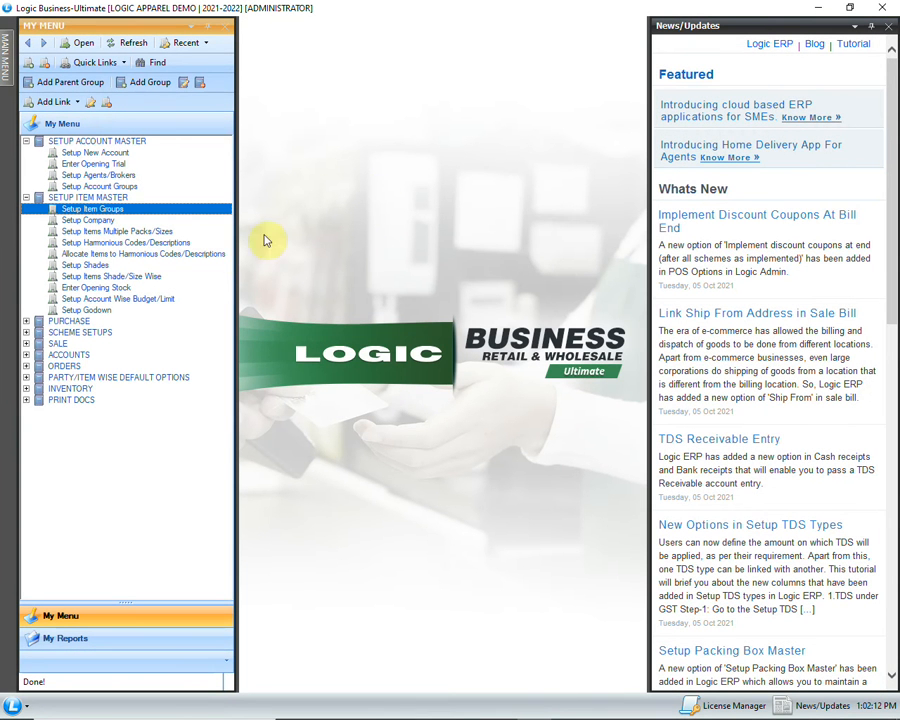
Step: Start a new item named JEANS of type Finished in Setup Items Shade/Size Wise
left_click(163, 277)
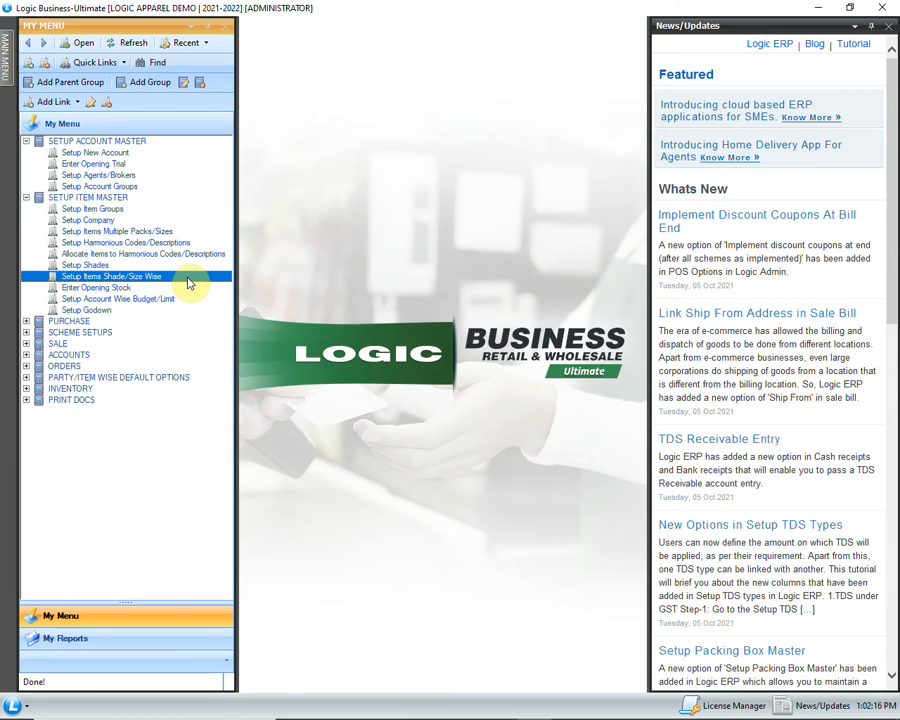
double_click(187, 281)
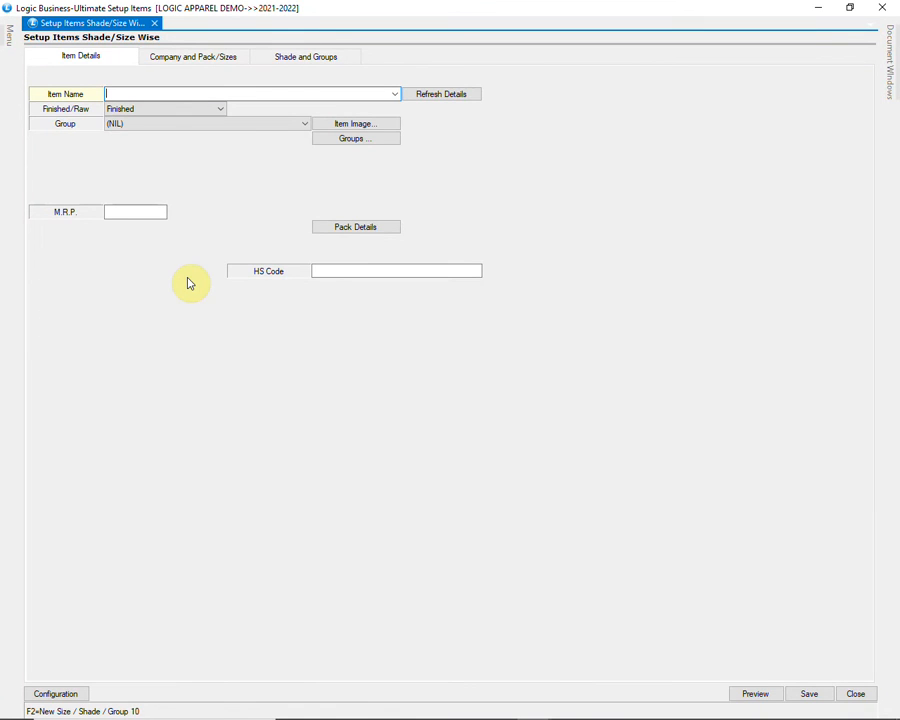
type("JEANS")
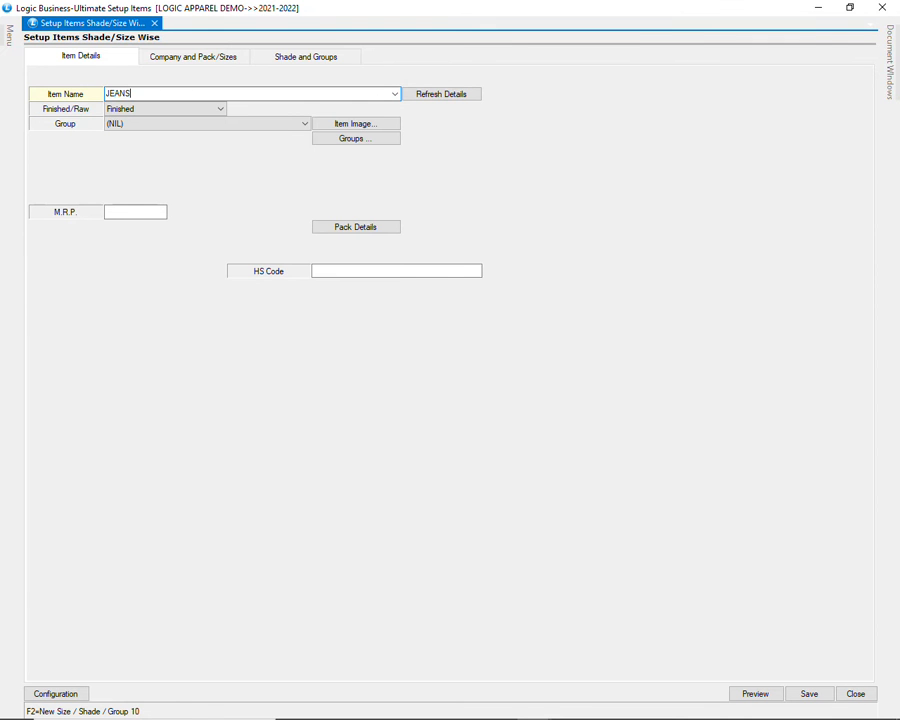
key("Tab")
left_click(177, 113)
left_click(179, 121)
left_click(235, 128)
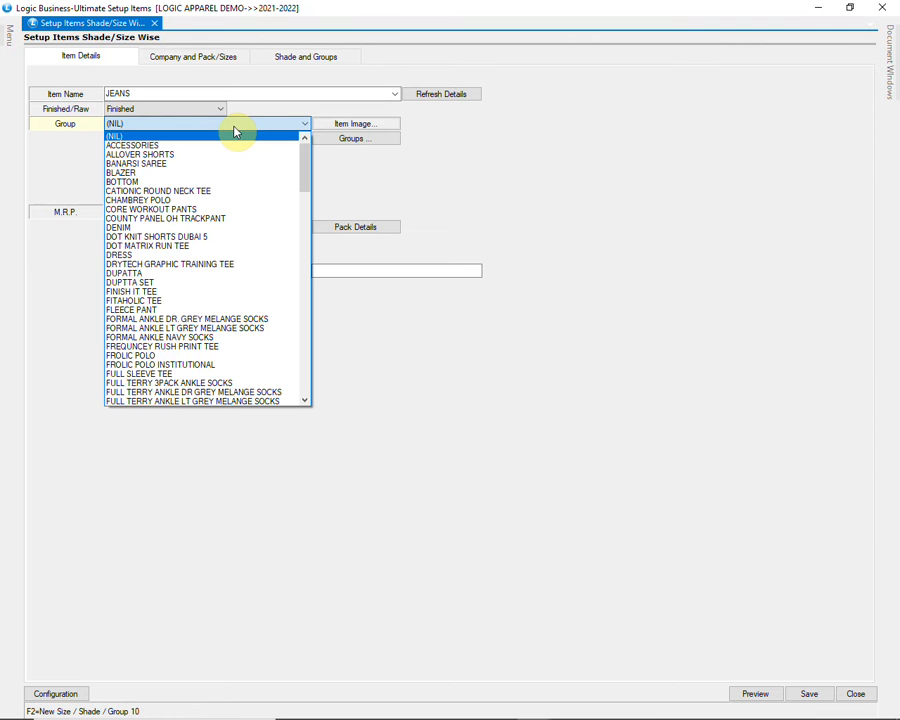
left_click(235, 128)
Step: View the new image options in the item's image manager and close it
left_click(350, 124)
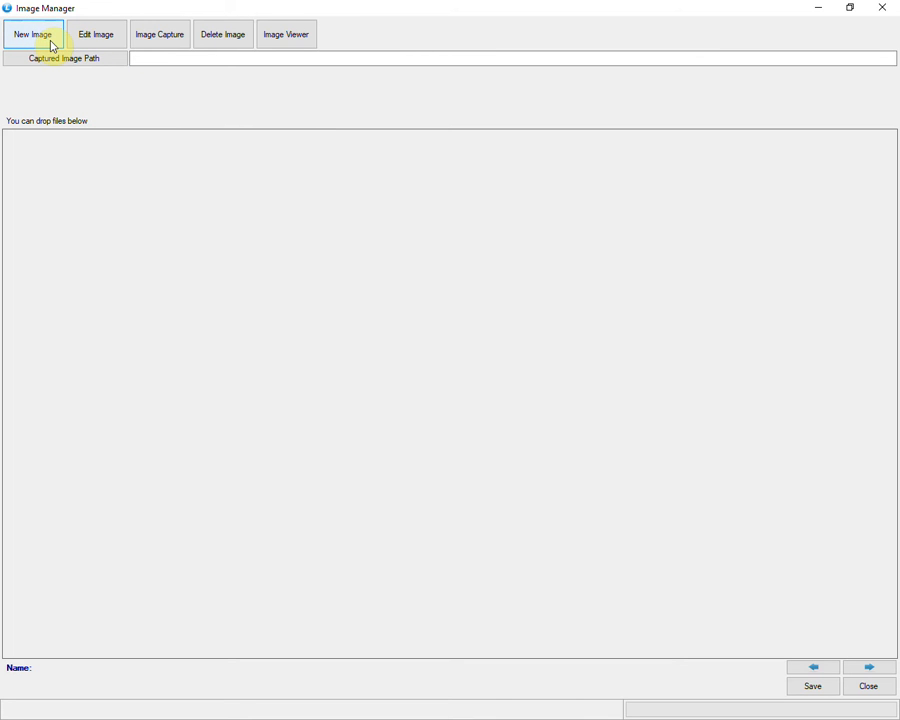
left_click(52, 45)
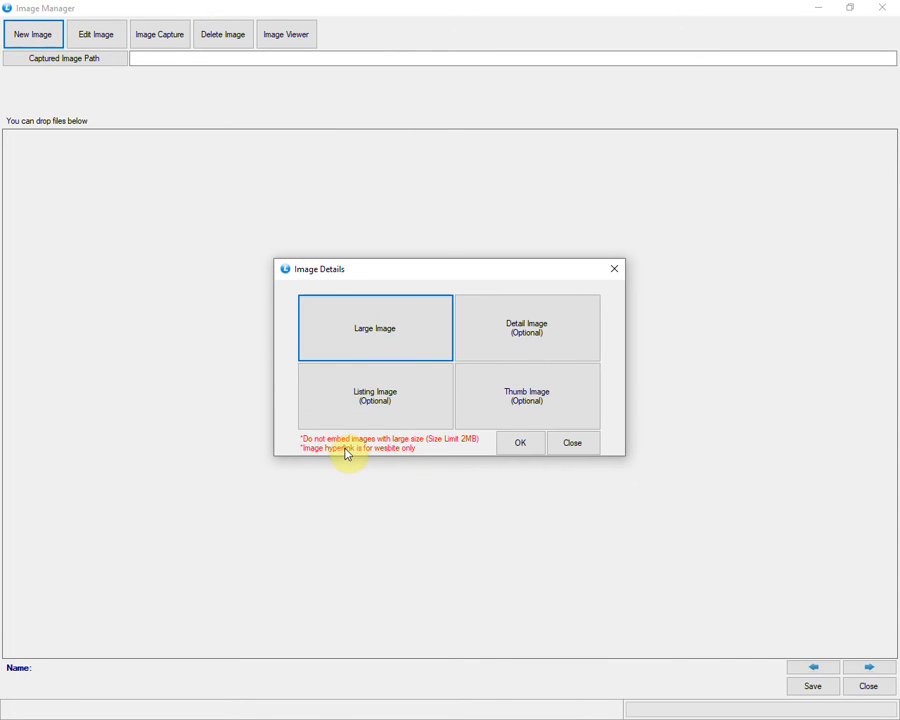
left_click(585, 450)
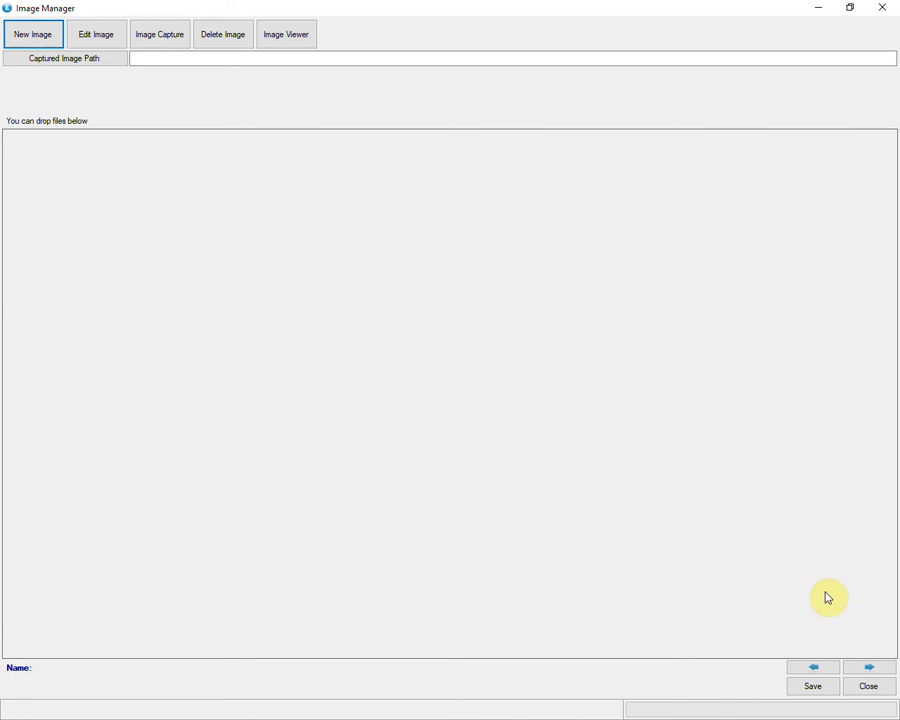
left_click(876, 693)
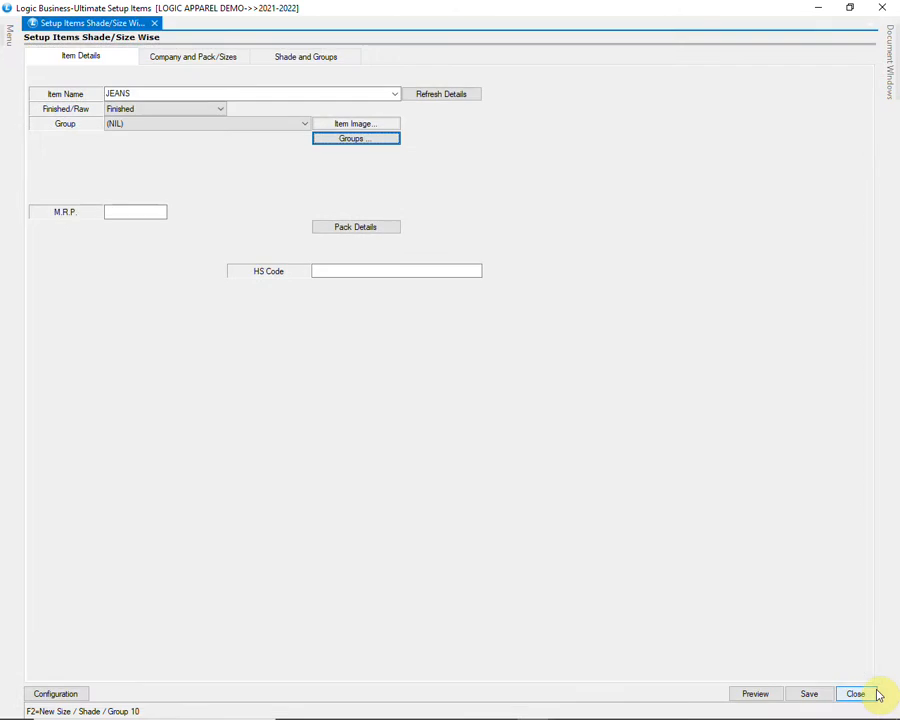
Step: Open the item groups of JEANS and set CATEGORY to BOTTOM
left_click(374, 142)
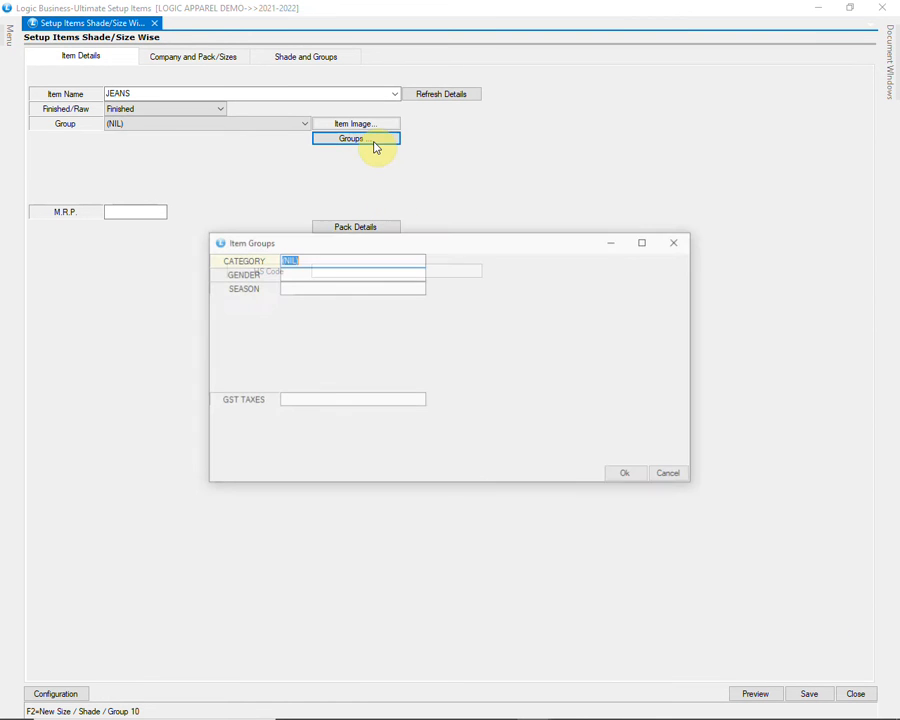
key("space")
key("Down")
key("Down")
key("Down")
key("Down")
key("Down")
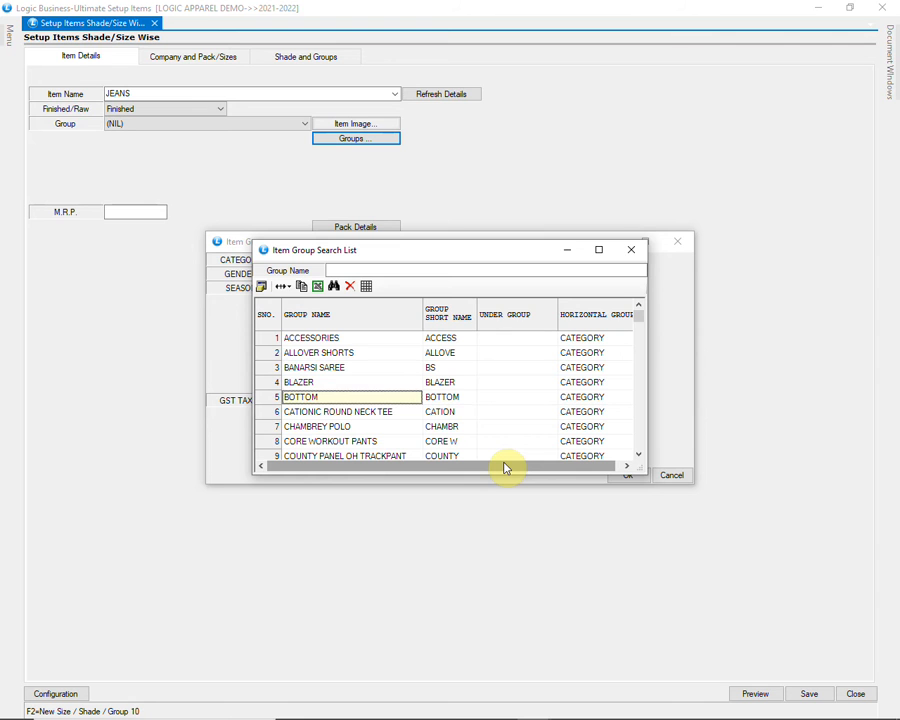
key("Return")
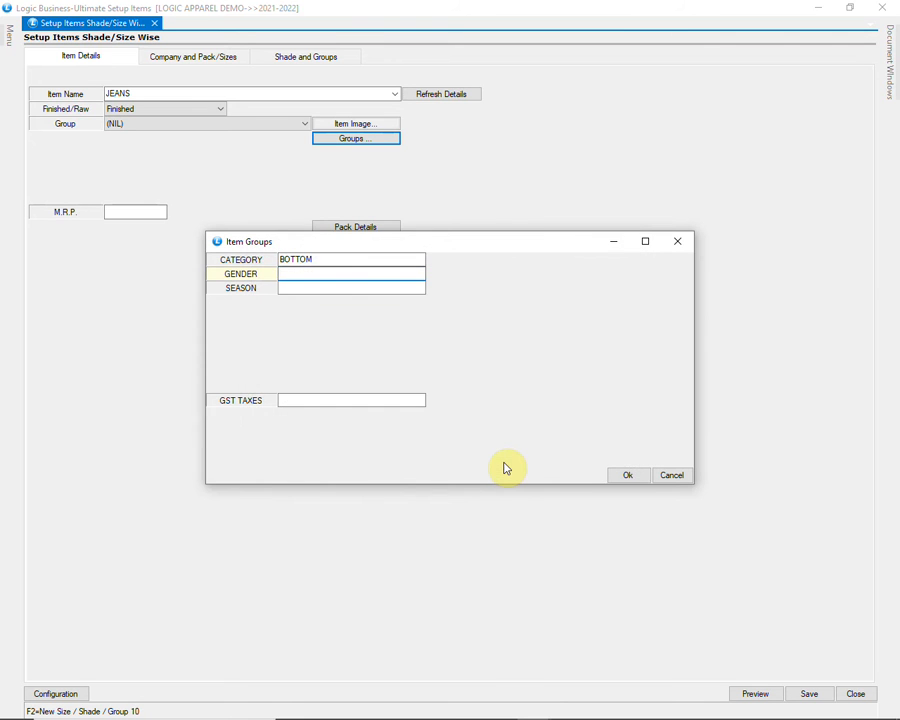
Step: Set the GENDER group of the item to MENS
key("space")
key("Down")
key("Down")
key("Down")
key("Return")
Step: Set the SEASON group of the item to WINTER 2021
key("space")
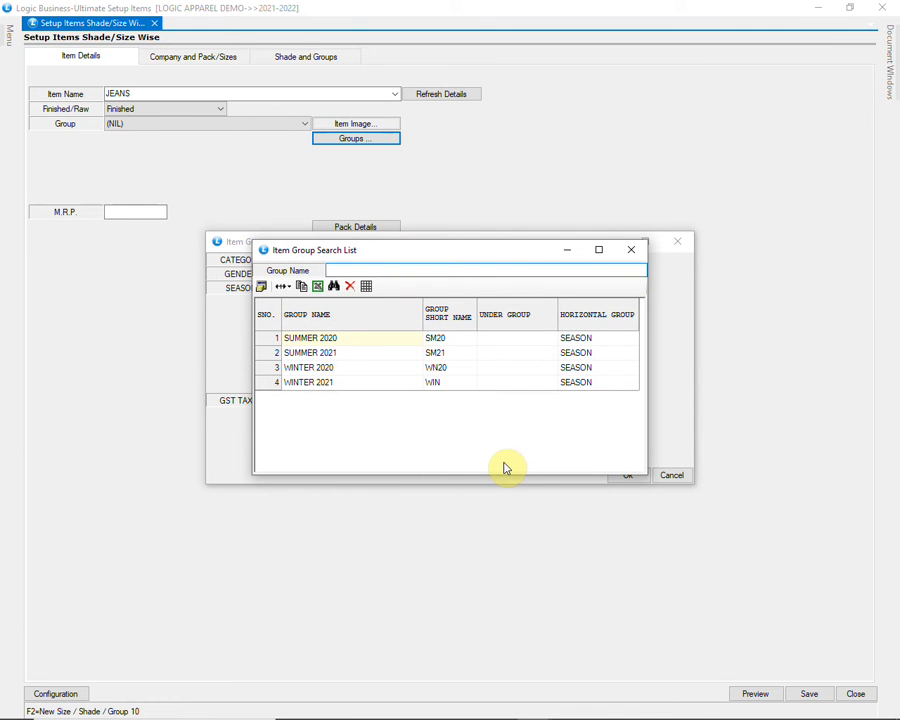
key("Down")
key("Down")
key("Down")
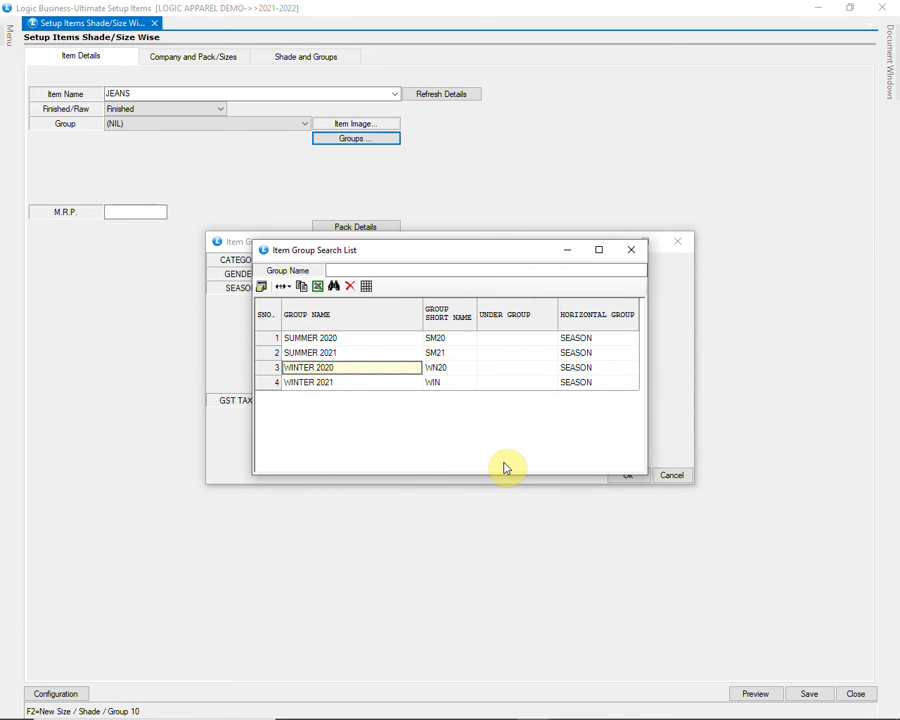
key("Down")
key("Return")
Step: Set GST TAXES to GST APPAREL, accept the item groups and move on to the HS Code field
type("G")
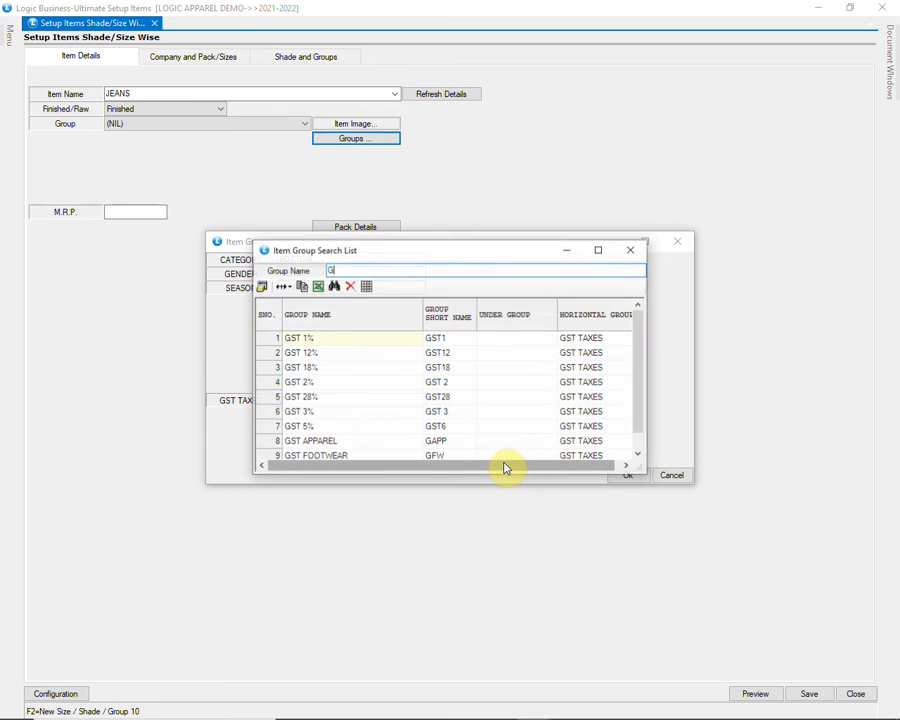
key("Down")
key("Down")
key("Down")
key("Down")
key("Down")
key("Down")
key("Down")
key("Down")
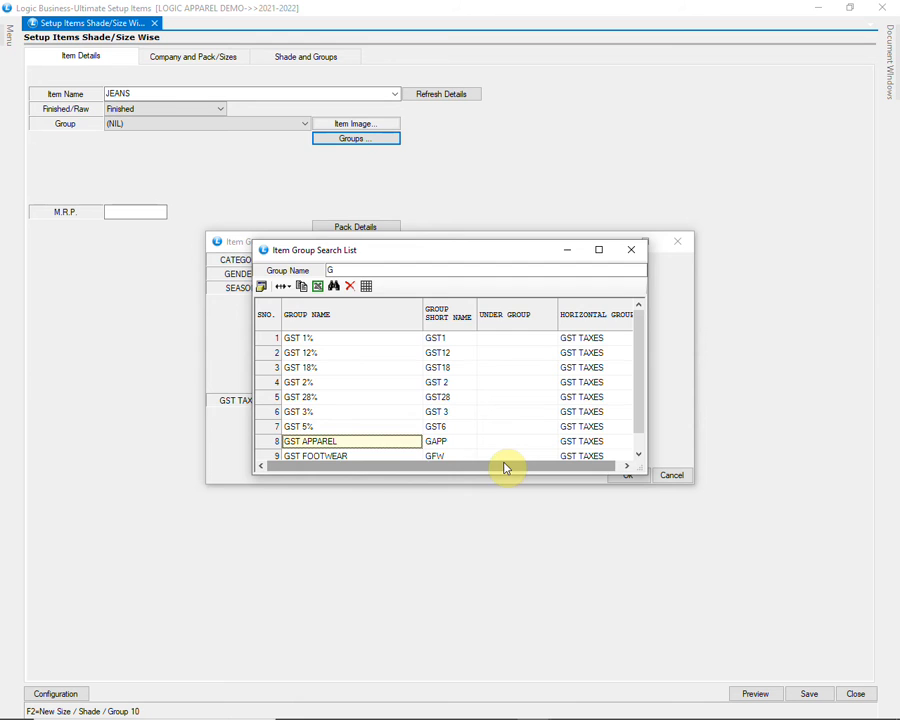
key("Return")
key("Return")
key("Return")
key("Return")
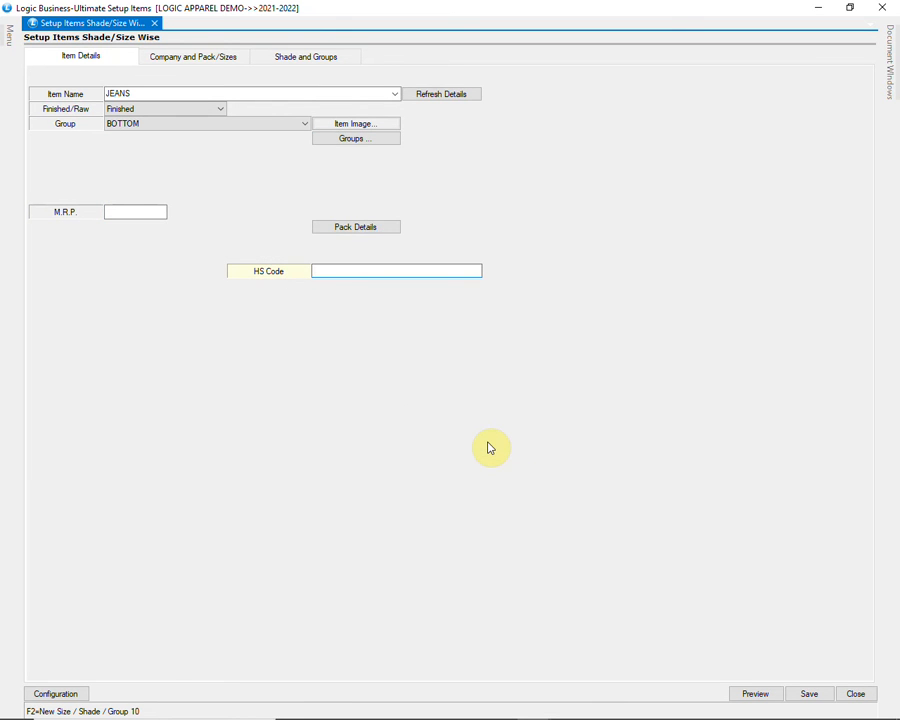
Step: Look up HS codes beginning with 5209 and assign 520942 (DENIM) to the item
type("520")
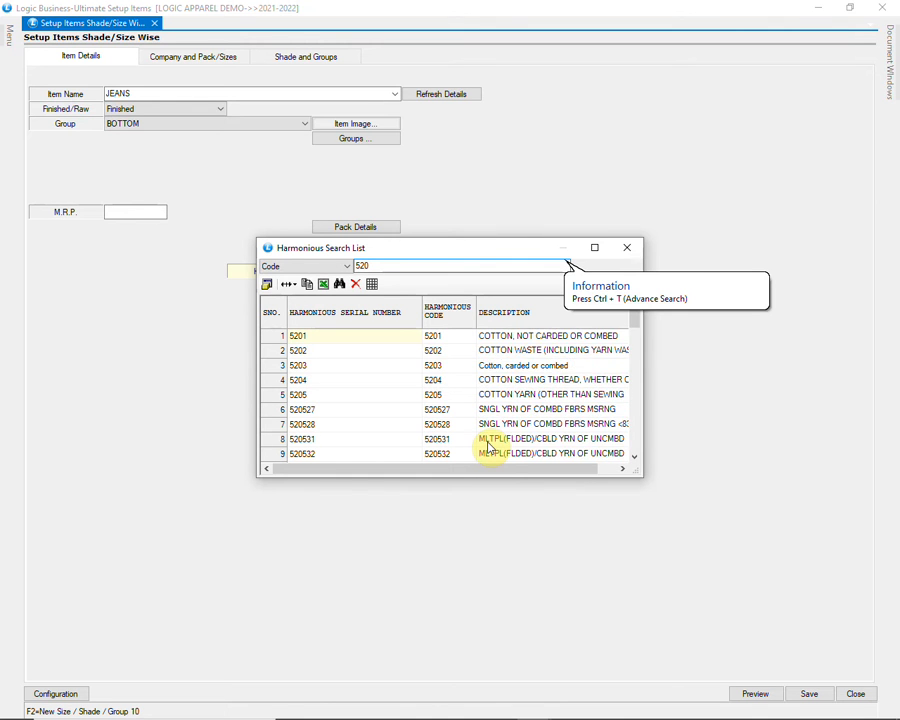
type("9")
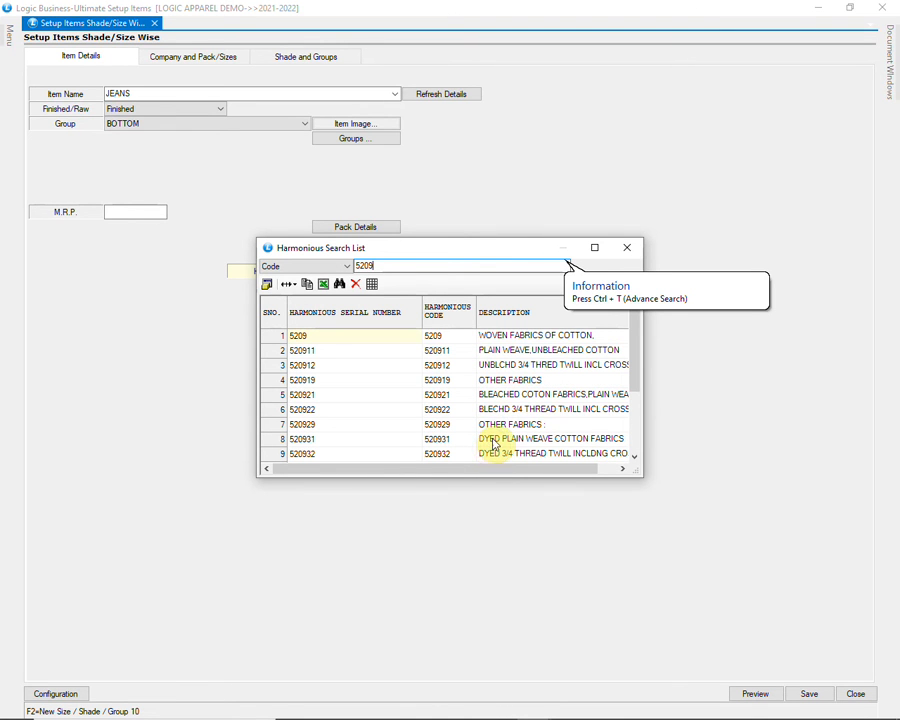
left_click_drag(637, 377, 633, 421)
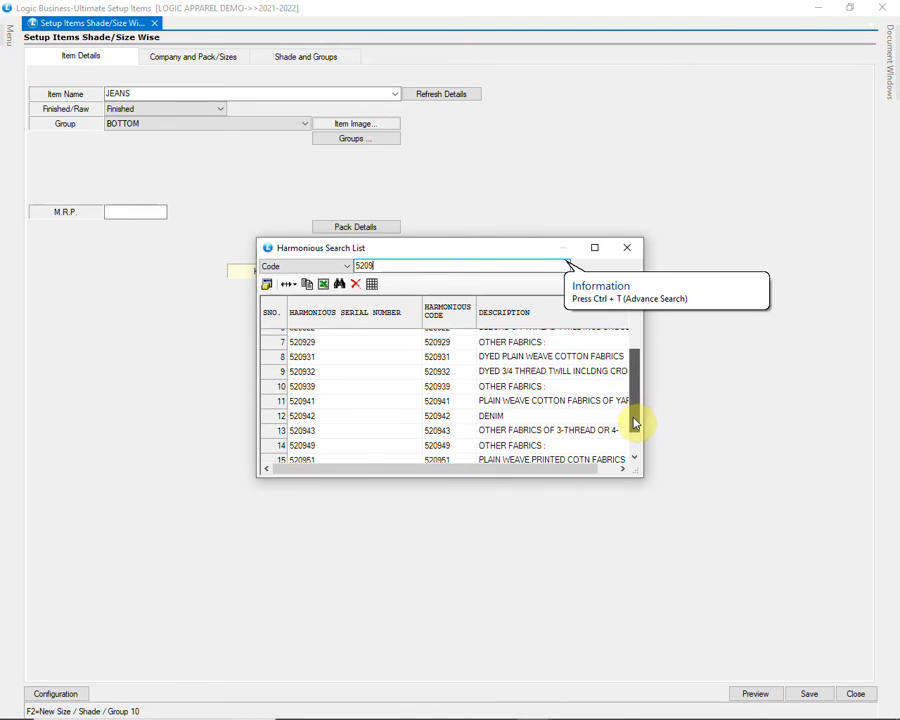
left_click(335, 421)
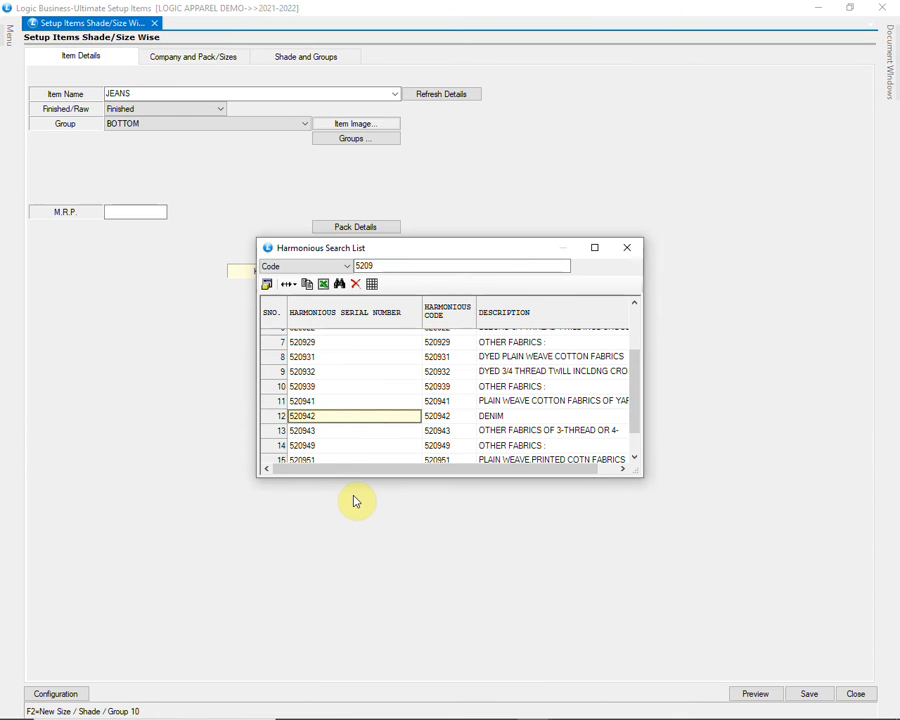
key("Return")
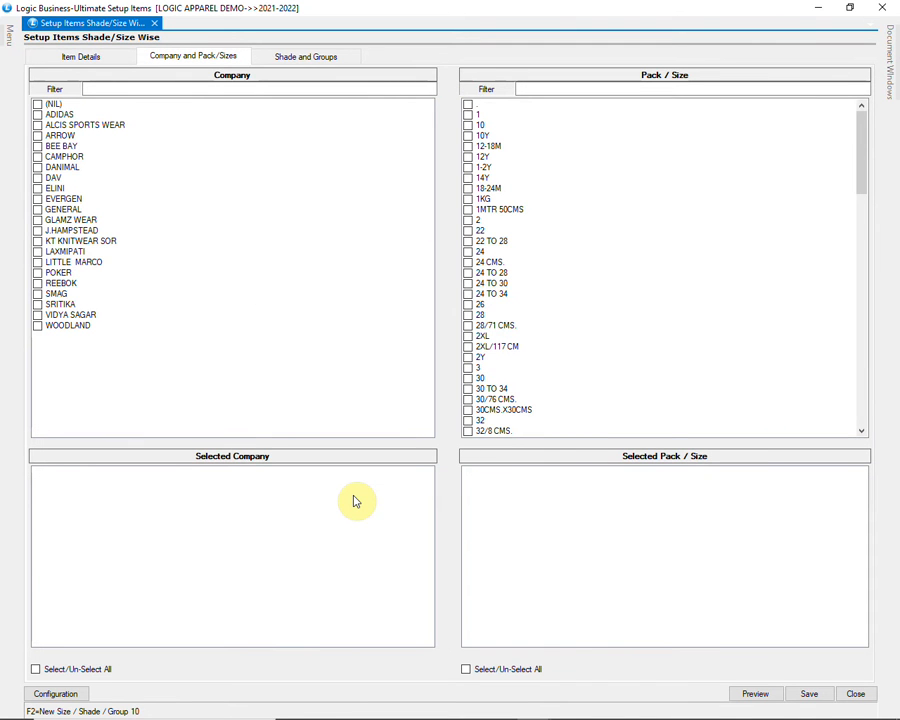
Step: Assign the companies ADIDAS and ARROW and the pack sizes 26, 28, 30, 34, 36 and 38 to the item
left_click(37, 115)
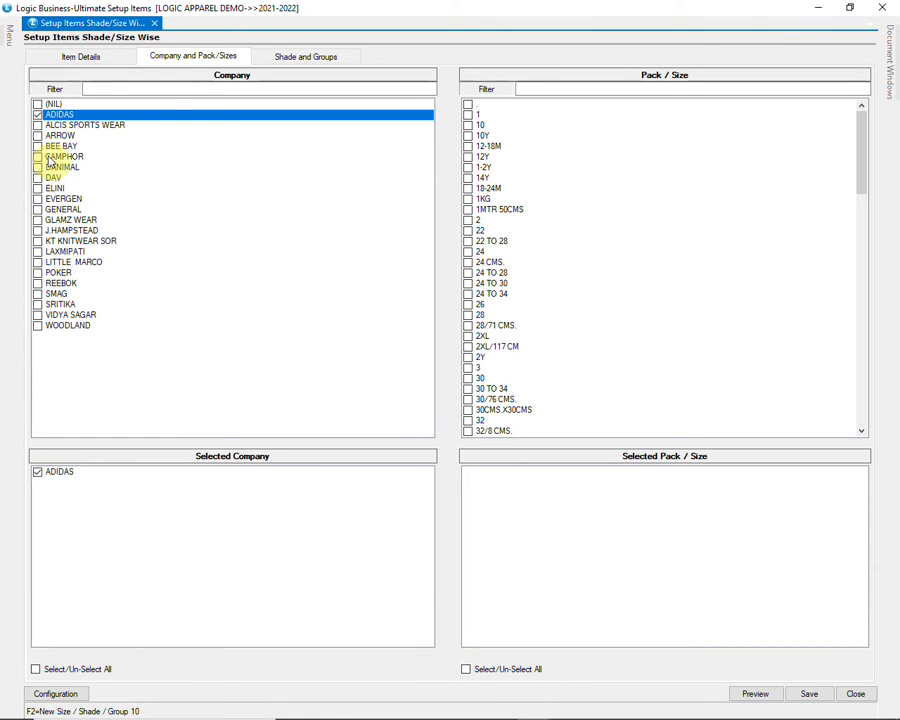
left_click(37, 136)
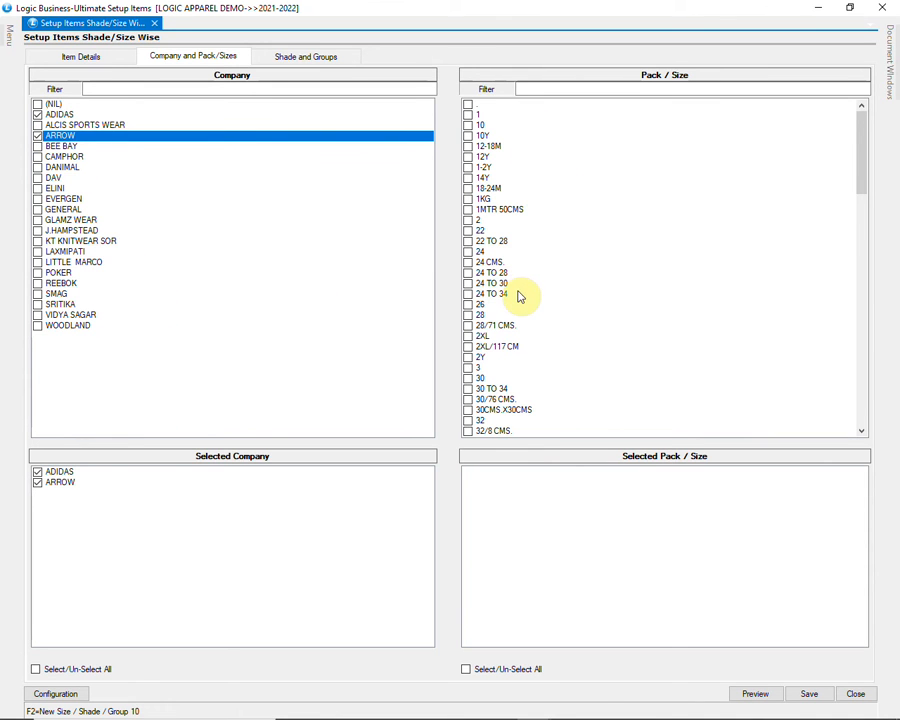
scroll(519, 296, "down", 1)
left_click(467, 275)
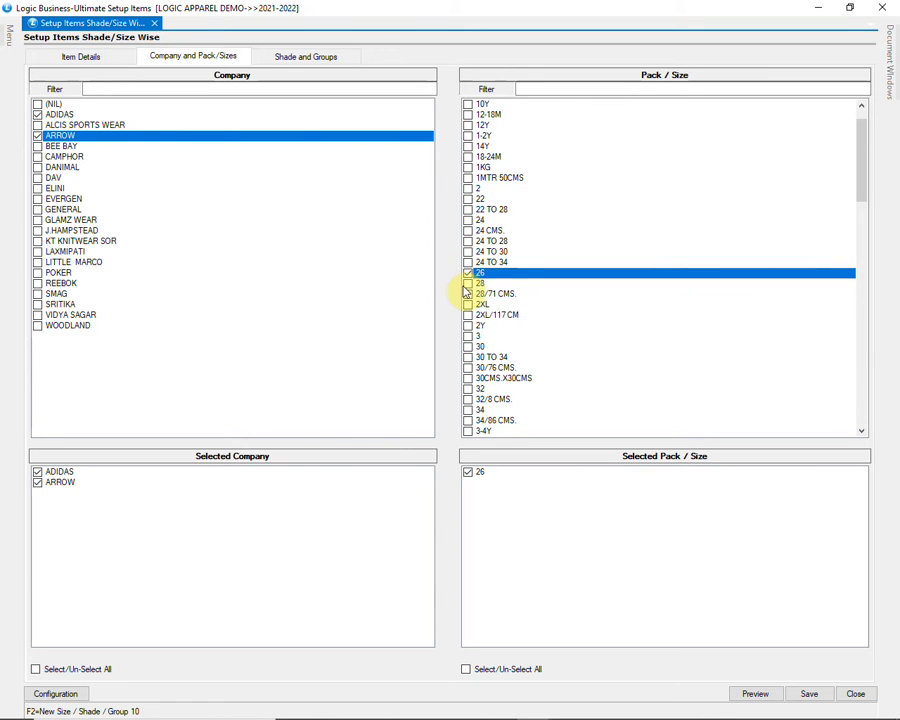
left_click(467, 284)
left_click(467, 347)
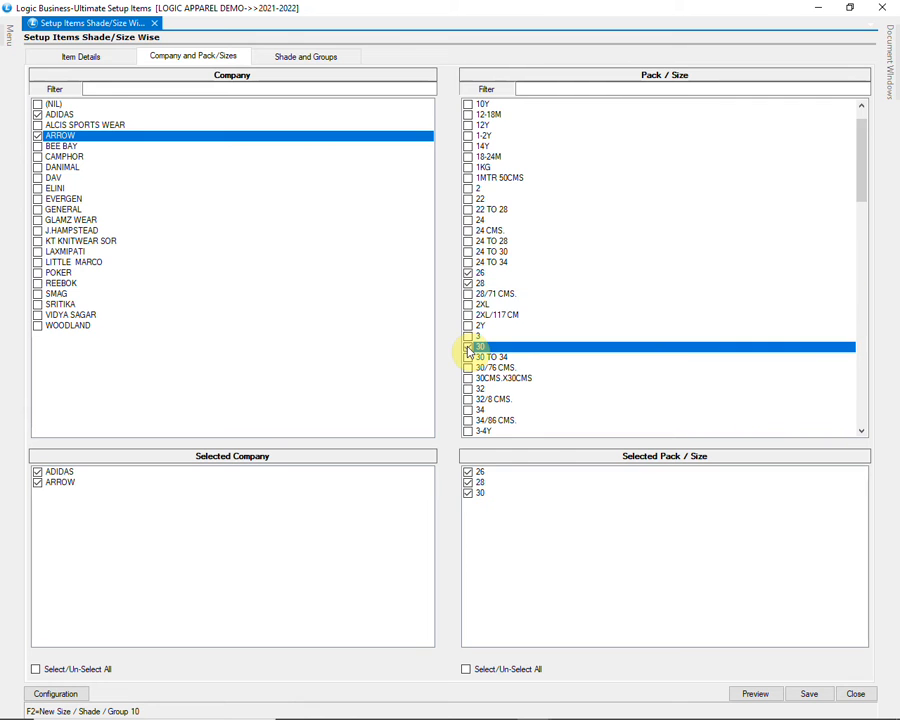
scroll(467, 352, "down", 1)
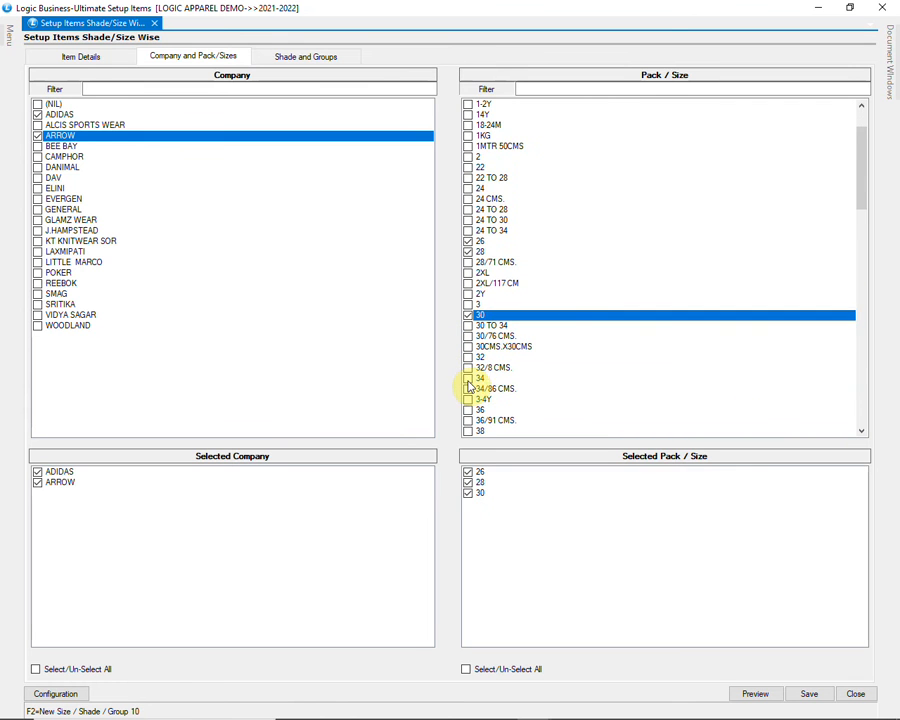
left_click(467, 379)
left_click(467, 410)
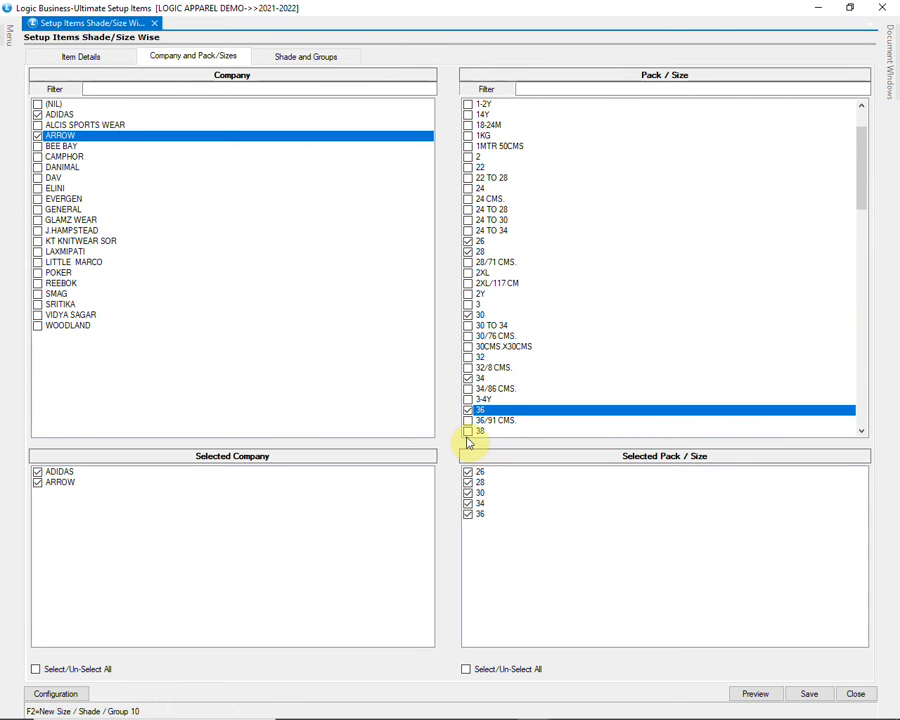
left_click(467, 430)
scroll(598, 368, "down", 3)
scroll(601, 369, "down", 8)
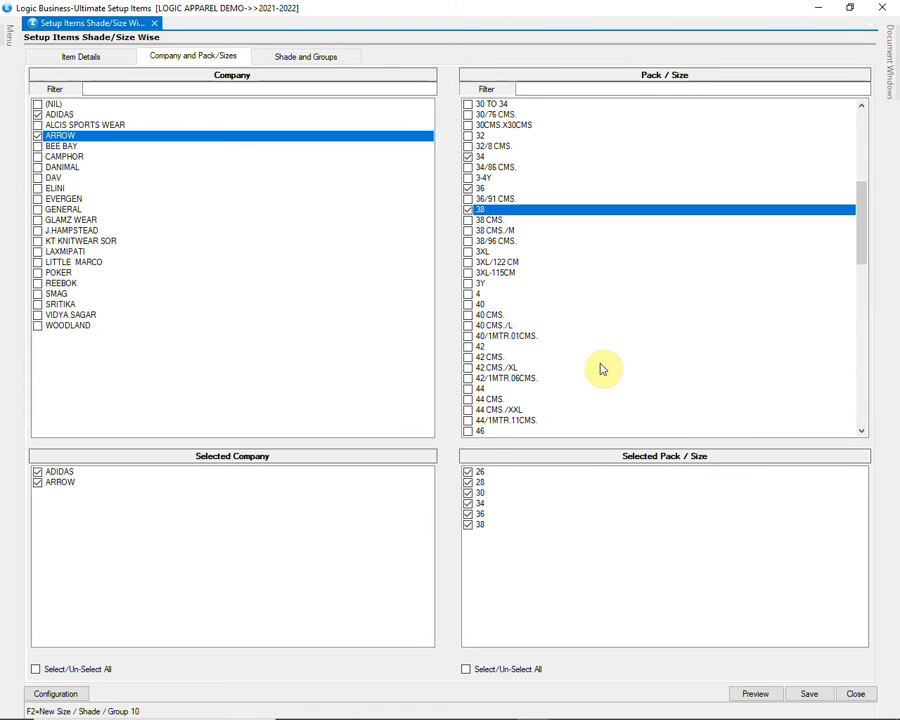
scroll(600, 370, "down", 5)
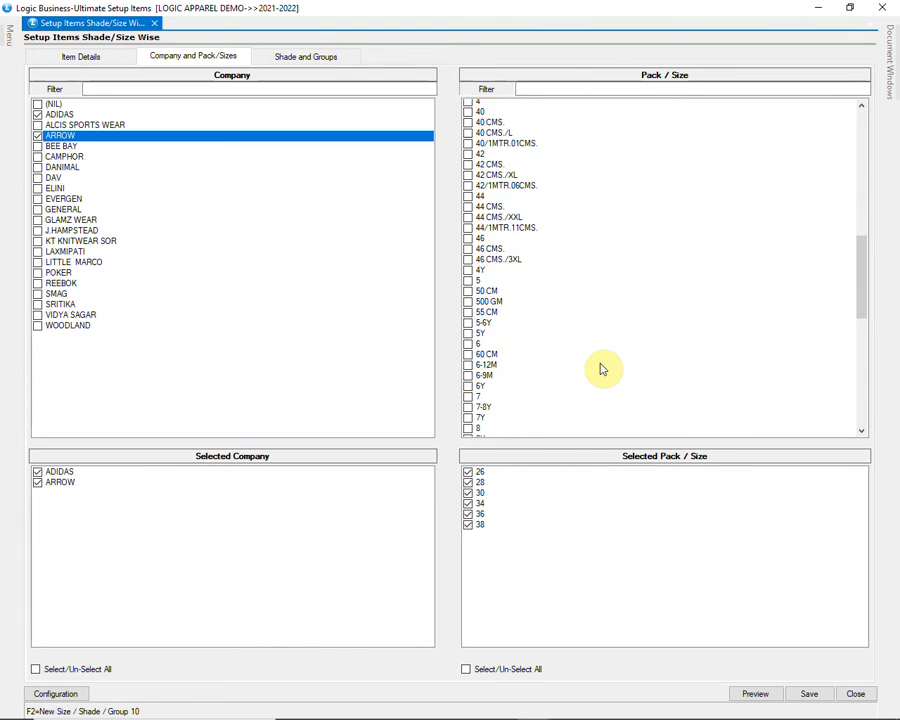
Step: Assign the shades ASH GREY(206), BLACK(BLACK) and BLUE(20) to the item
left_click(302, 56)
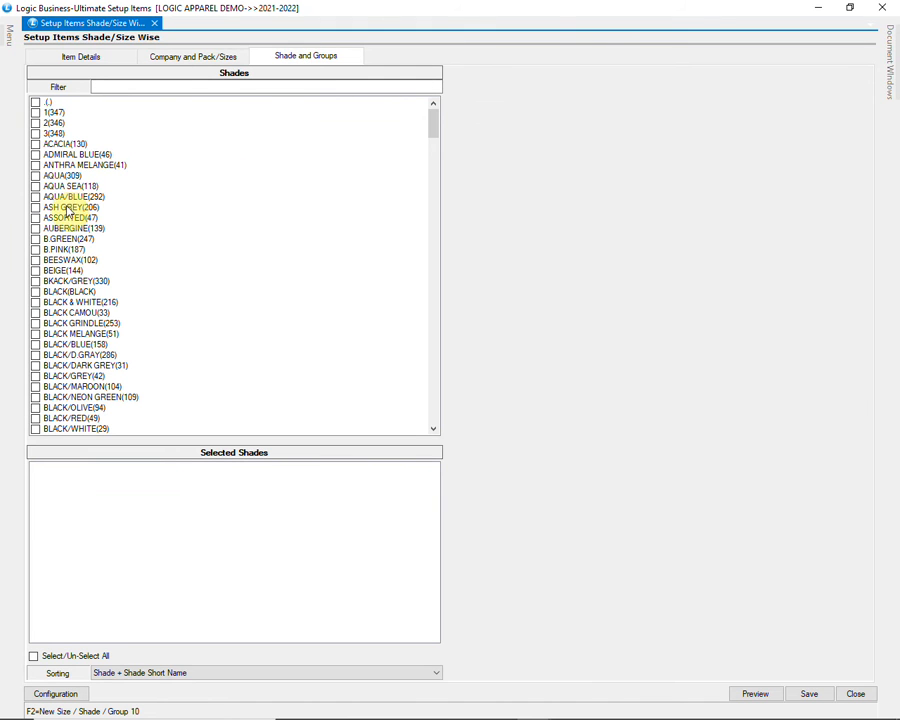
left_click(46, 208)
left_click(35, 208)
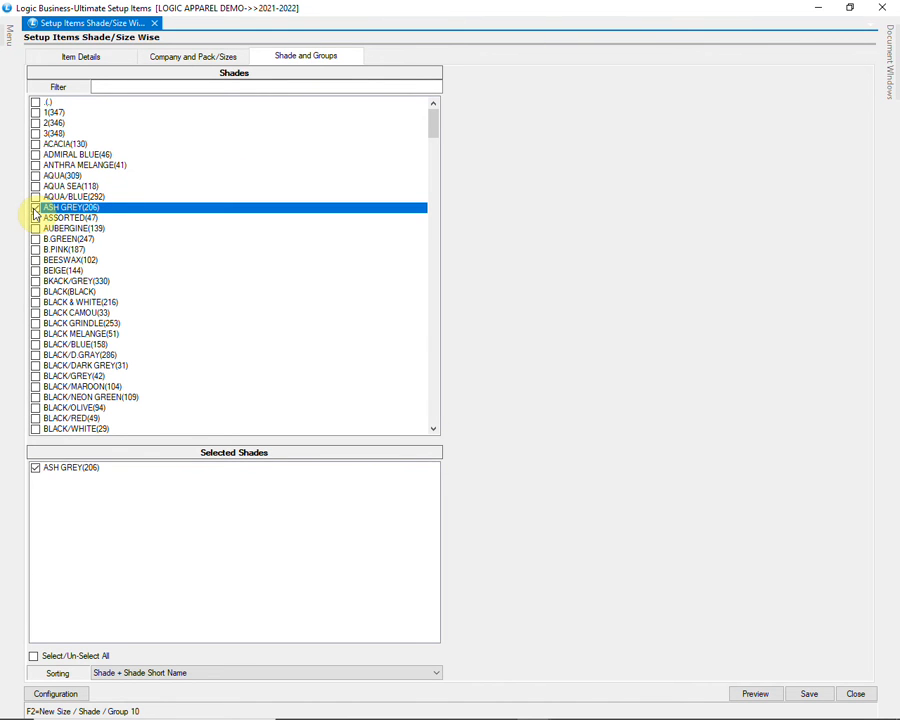
left_click(35, 294)
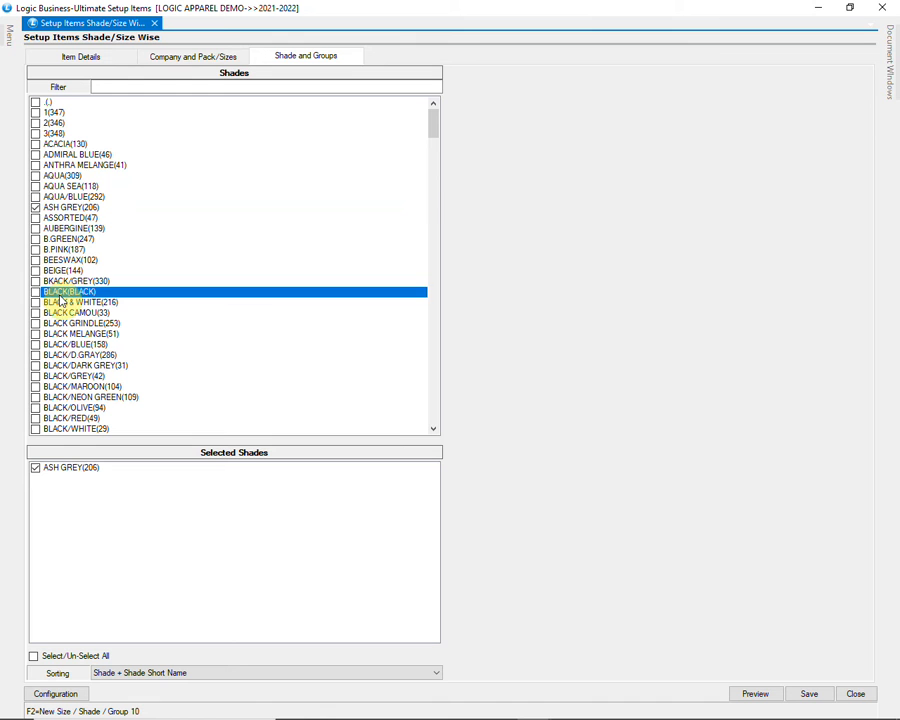
left_click(35, 292)
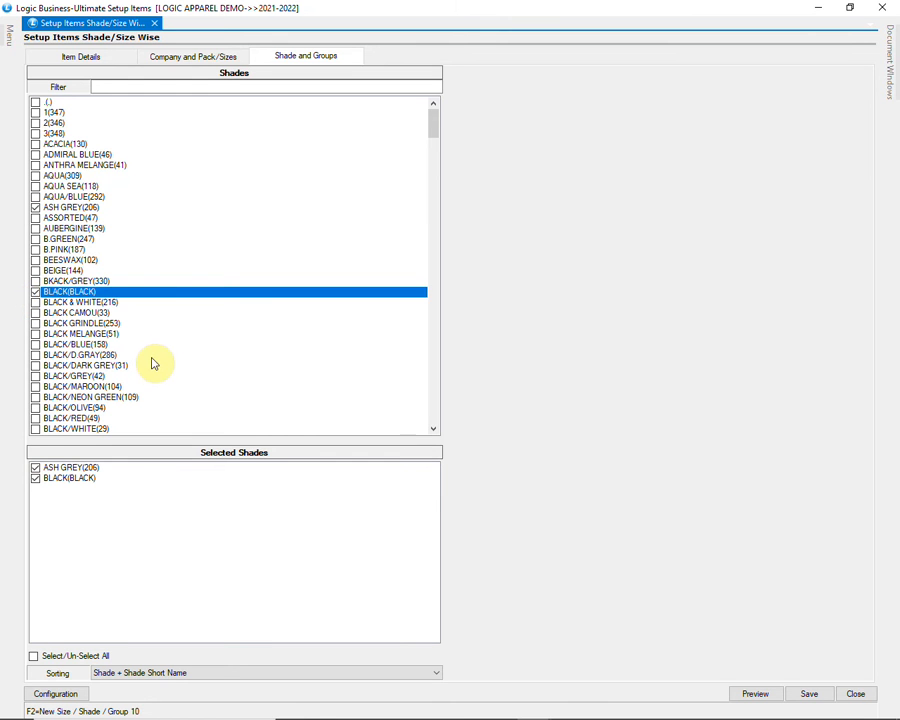
scroll(152, 363, "down", 1)
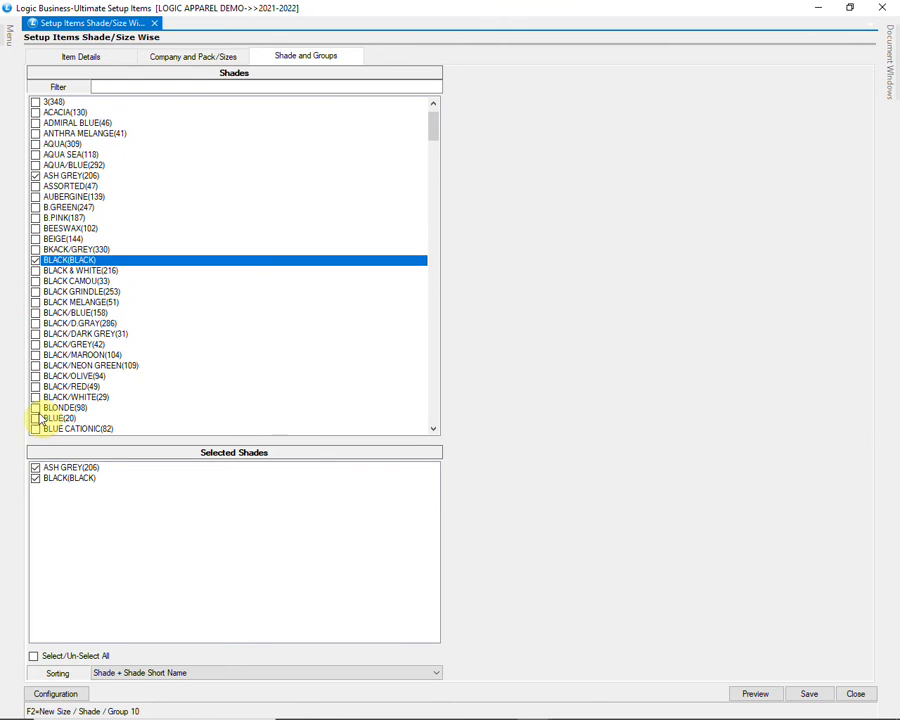
left_click(37, 419)
left_click(36, 420)
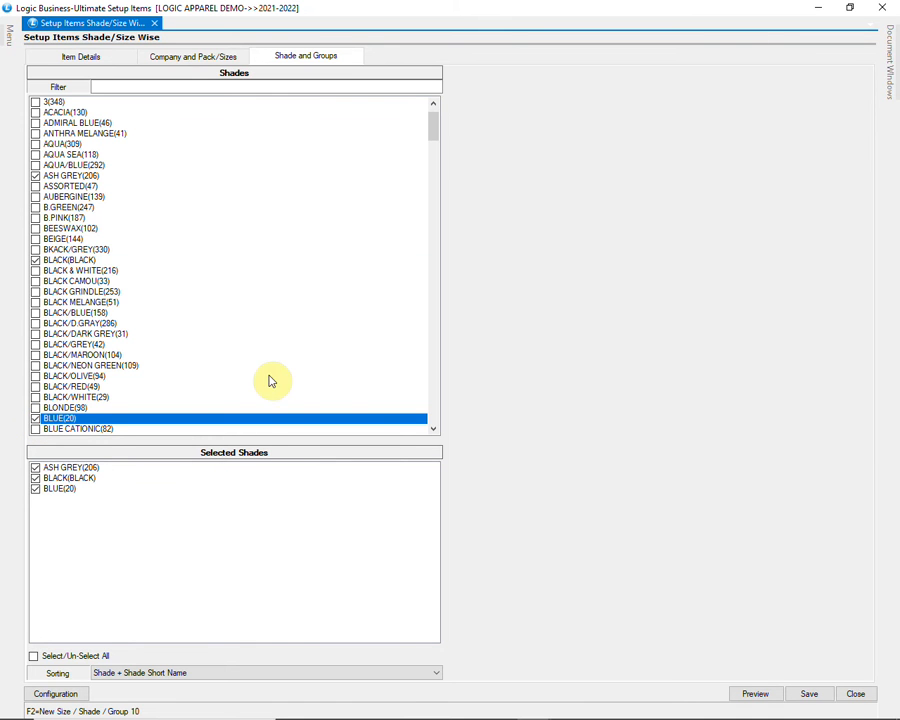
Step: Preview the item's shade and size combinations, then save the item and close its setup
left_click(752, 694)
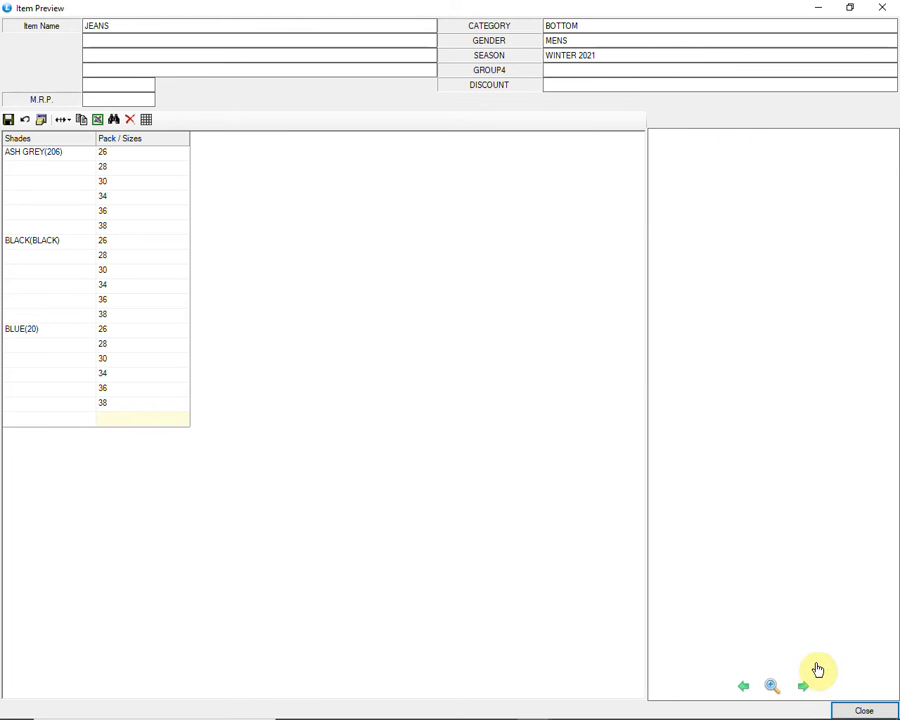
left_click(860, 711)
left_click(814, 693)
left_click(455, 413)
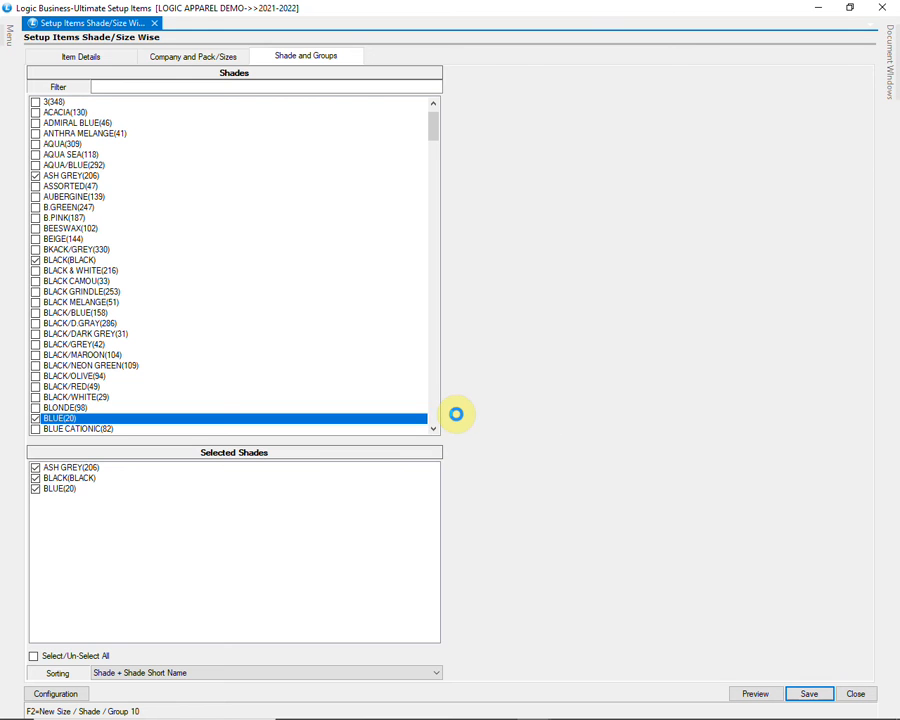
left_click(884, 7)
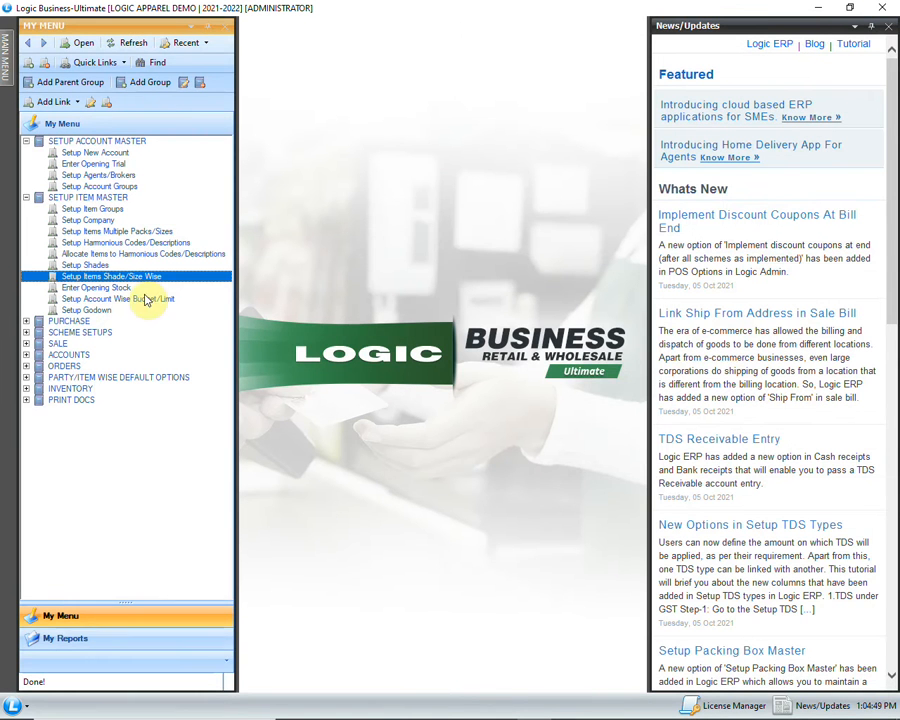
Step: Start a new purchase voucher and select ASR COLLECTIONS PVT. LTD. as its account
left_click(84, 321)
left_click(27, 321)
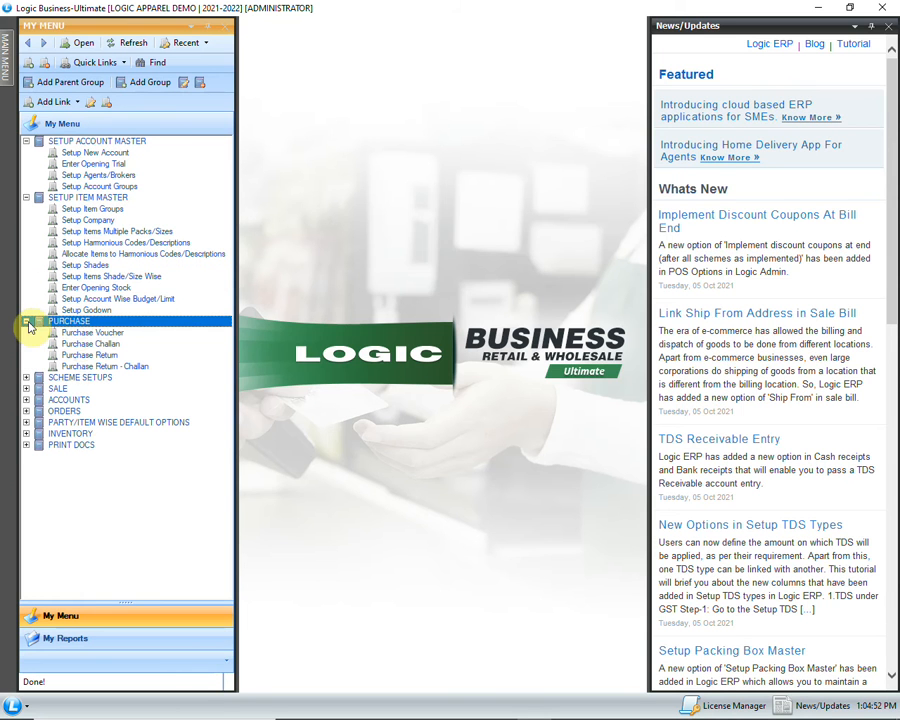
left_click(137, 333)
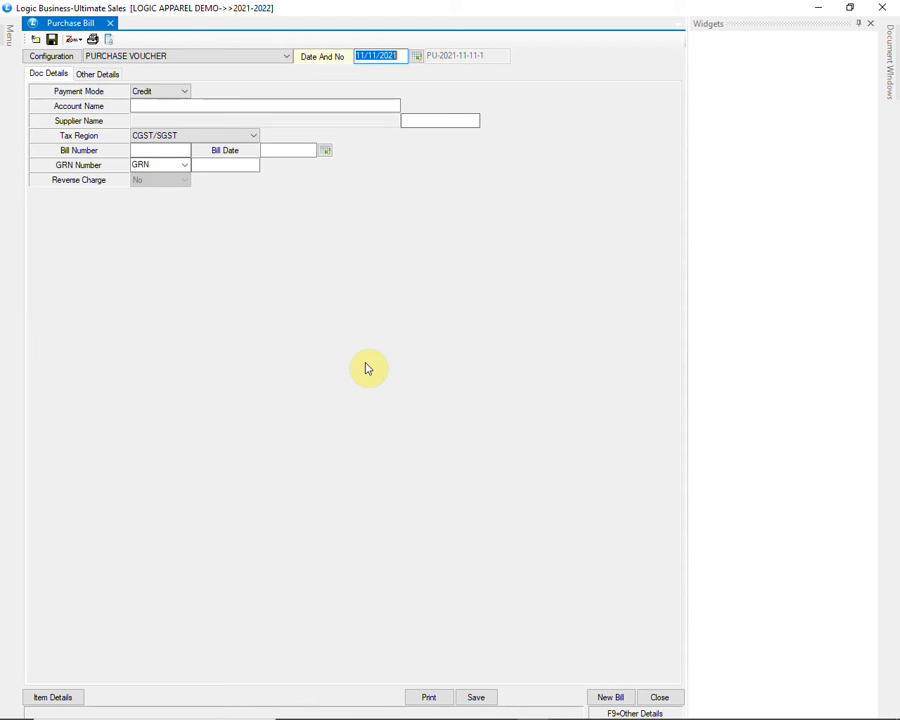
key("Return")
type("AS")
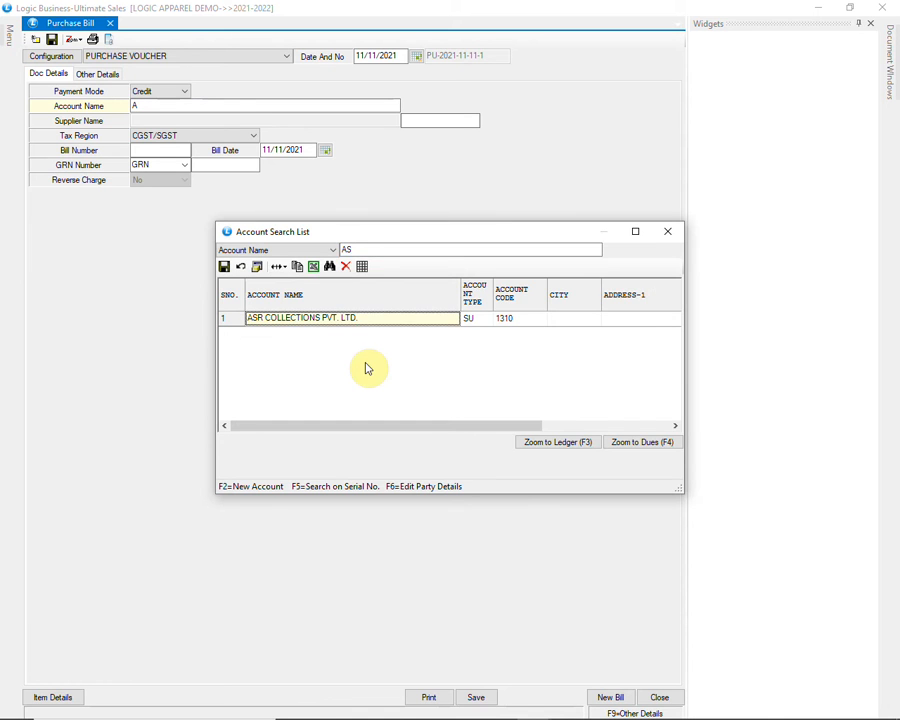
key("Return")
key("Return")
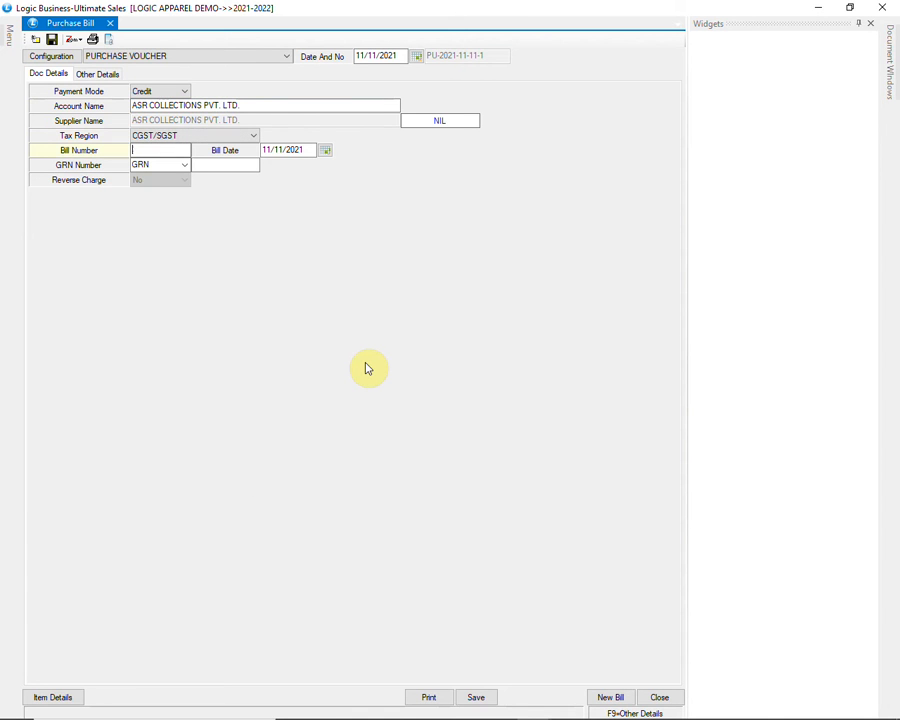
Step: Enter bill number 56 and GRN number 31, keep the bill date, and proceed to the item entry
key("Return")
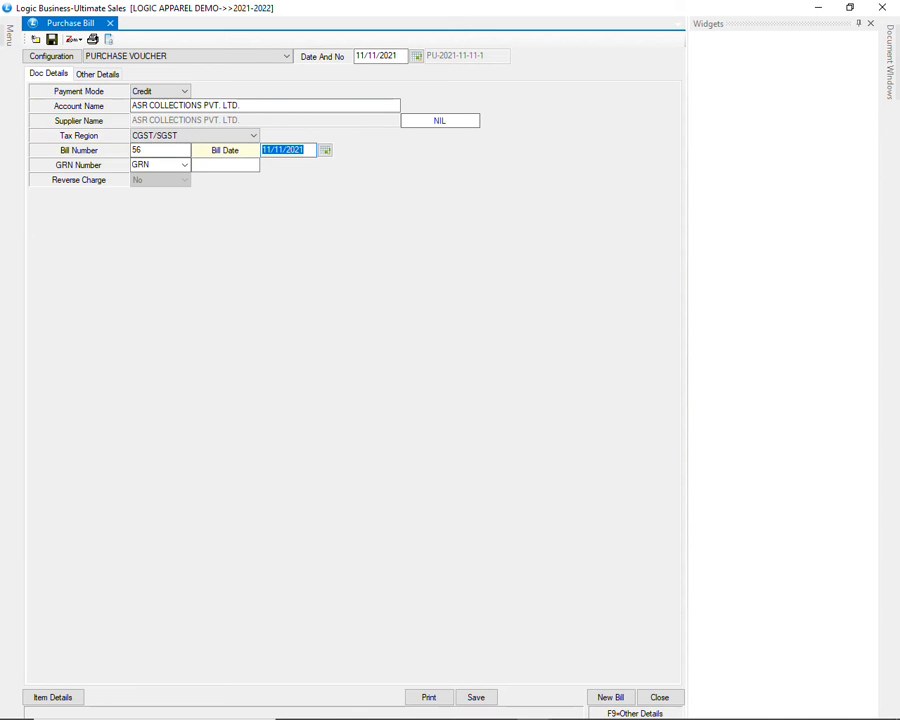
key("Return")
key("Return")
type("31")
key("Return")
key("Return")
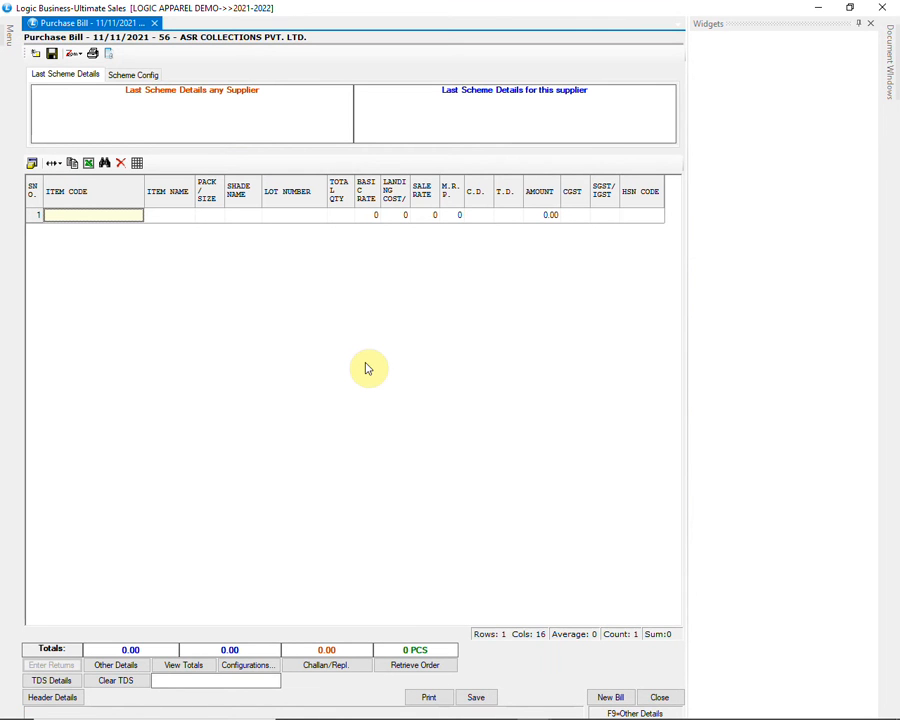
Step: Search for items starting with JEA for the first bill row and go through the JEANS entries to the last one
key("Return")
type("JE")
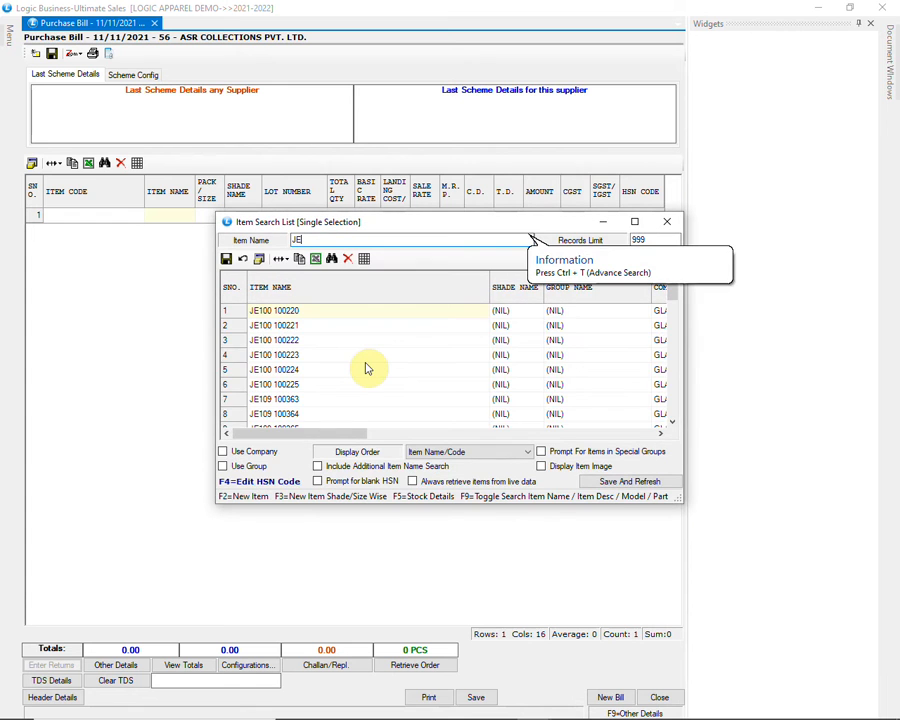
type("A")
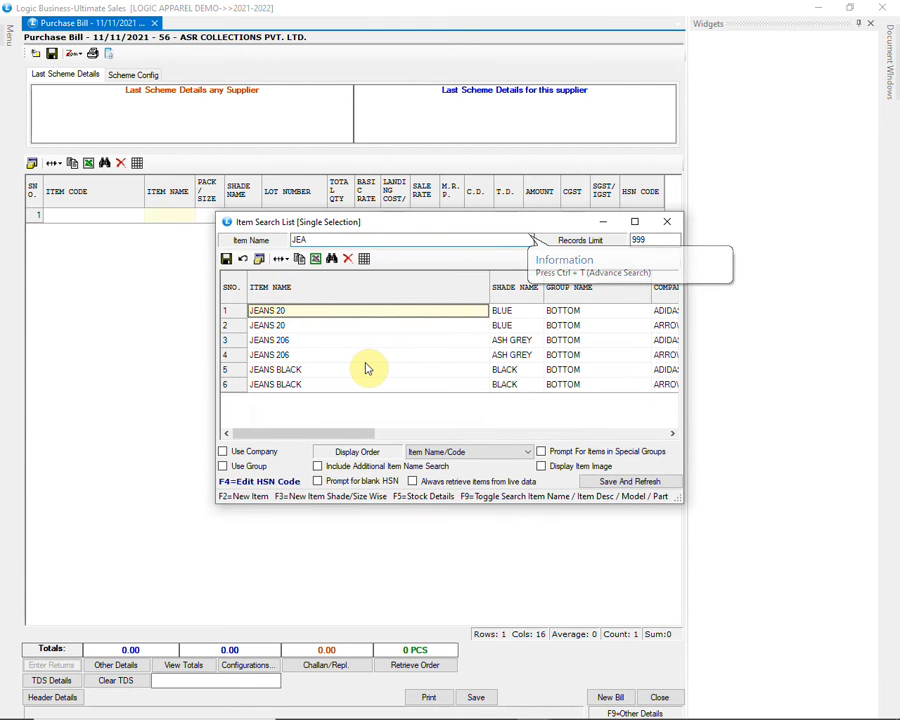
key("Down")
key("Down")
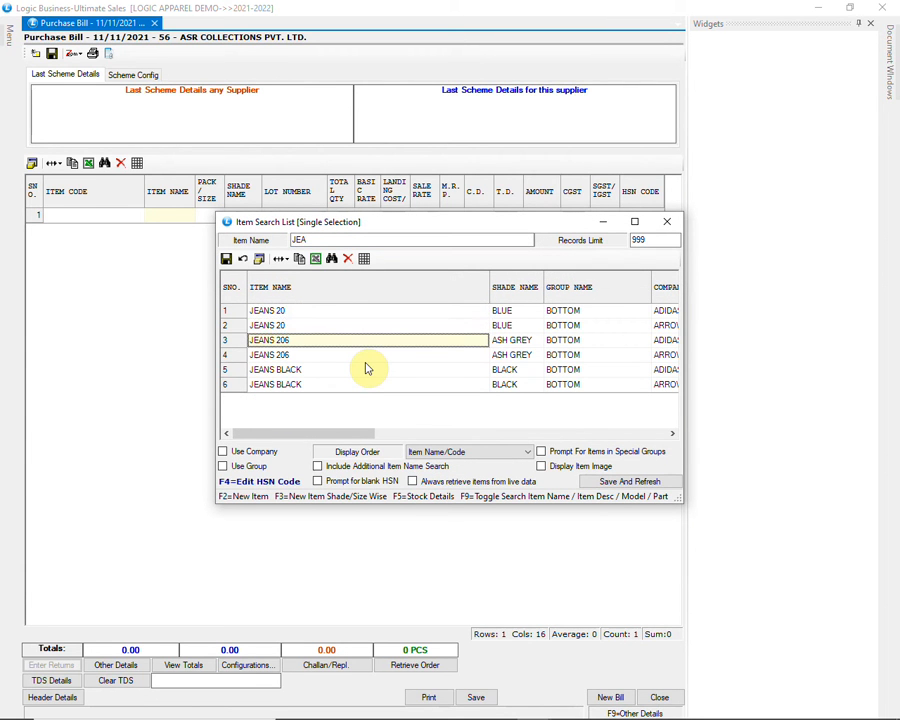
key("Down")
key("Down")
key("Down")
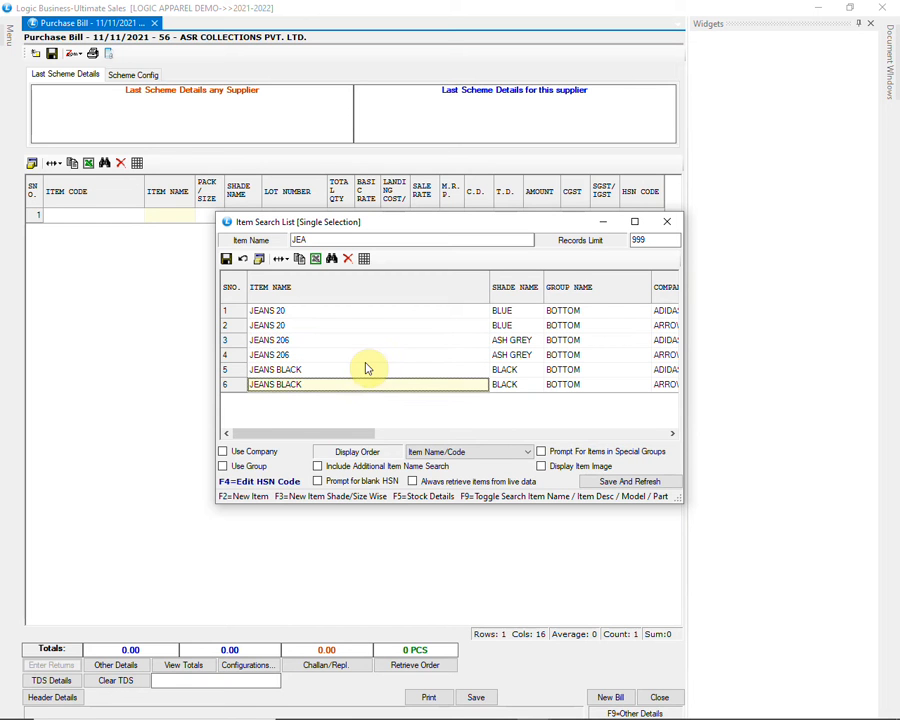
Step: Fit the item search list's columns to their contents and select the black JEANS entry of company ARROW
left_click(280, 258)
left_click(302, 288)
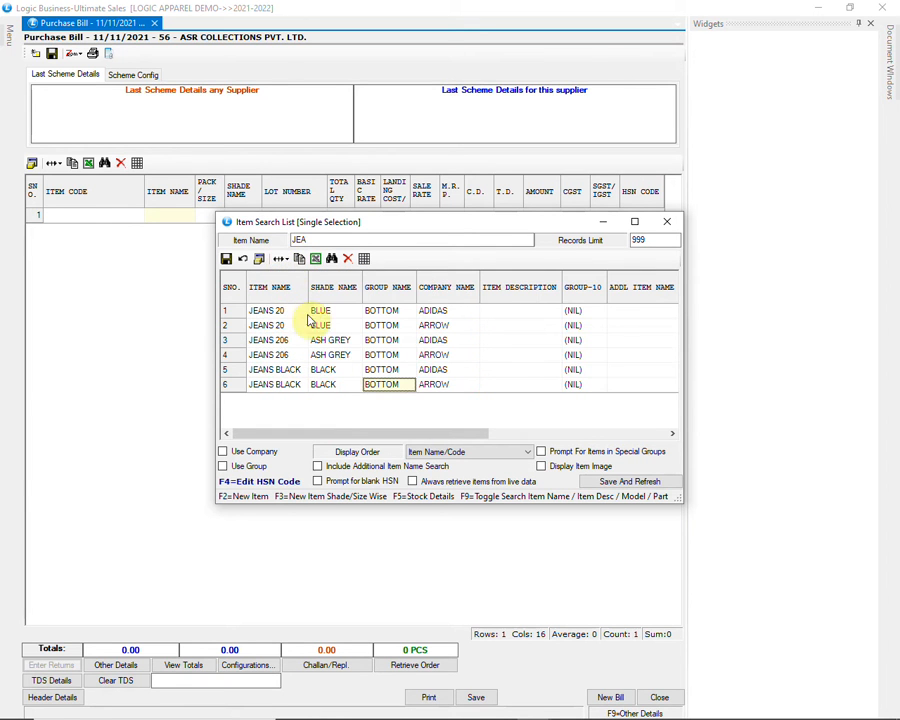
mouse_move(320, 433)
left_mouse_down()
mouse_move(378, 445)
mouse_move(566, 438)
mouse_move(309, 426)
left_mouse_up()
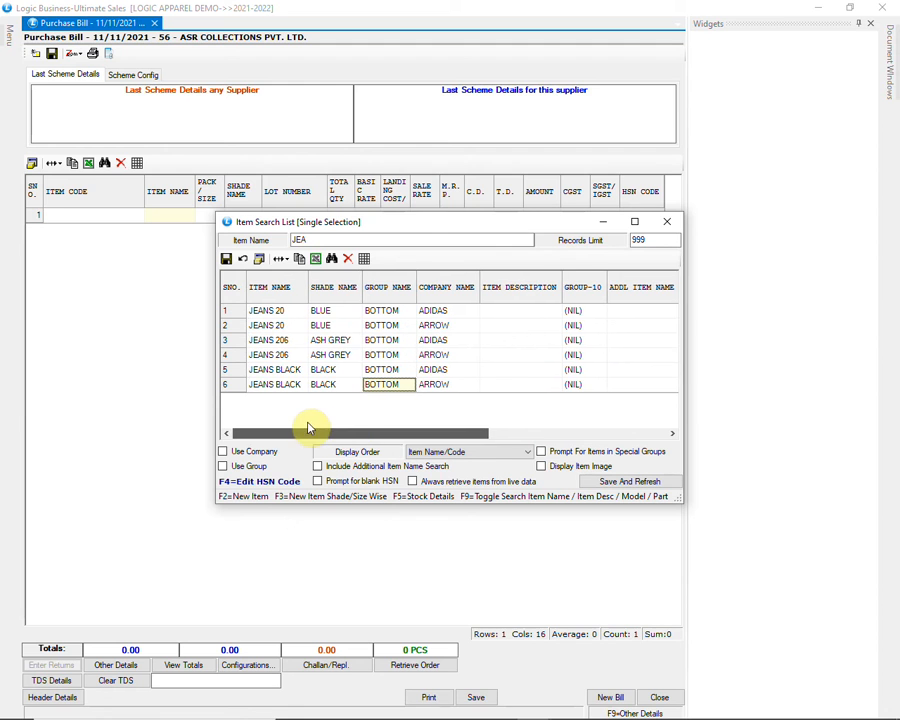
left_click(432, 371)
left_click(446, 386)
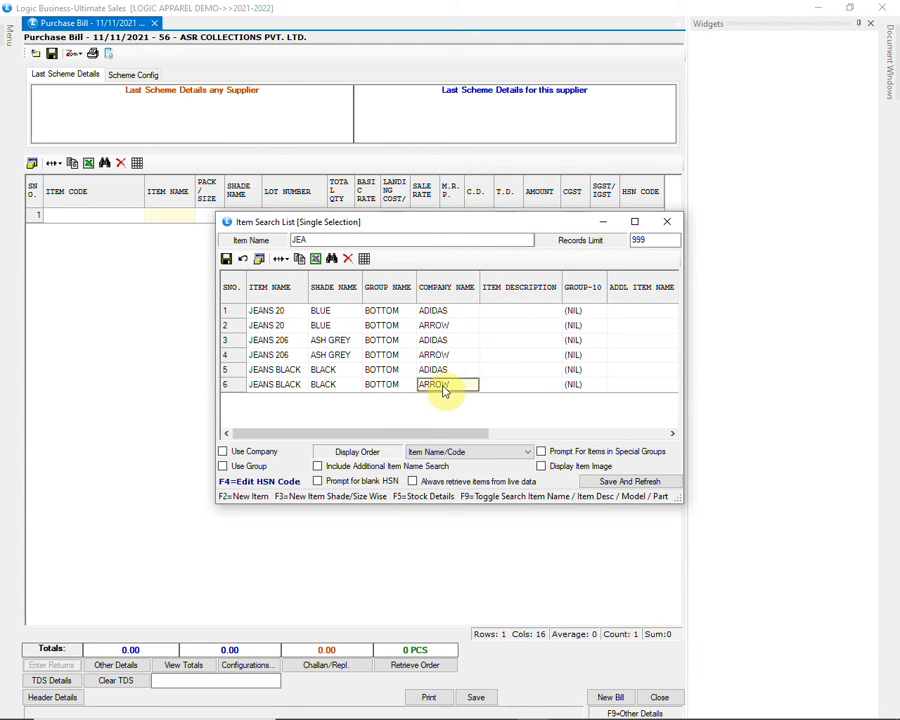
Step: Choose the black JEANS entry of company ADIDAS for the first bill row, with size 26 and lot number JH45
left_click(434, 354)
left_click(285, 370)
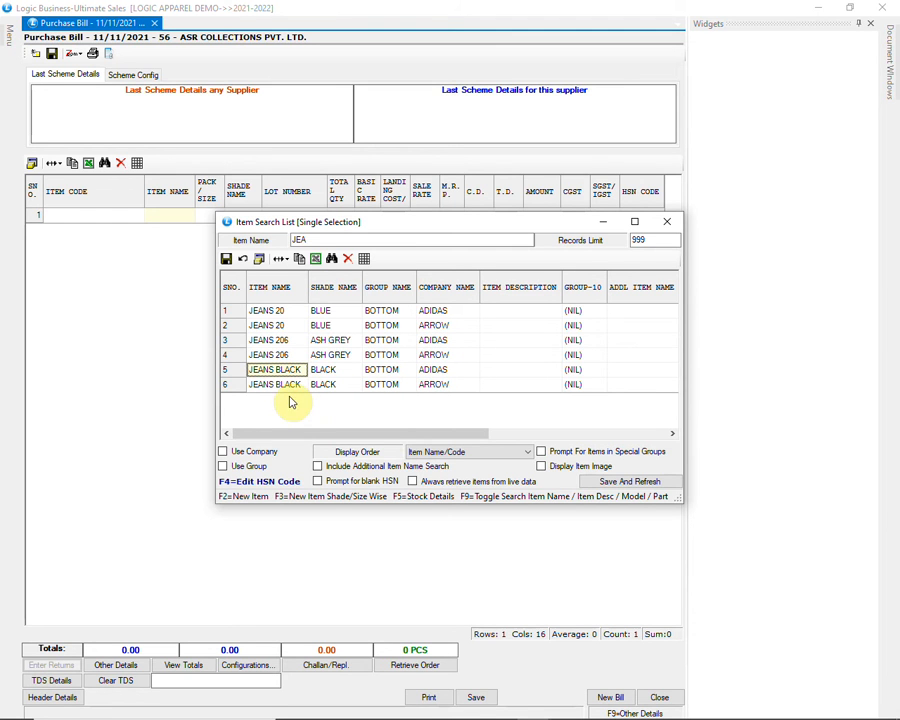
key("Return")
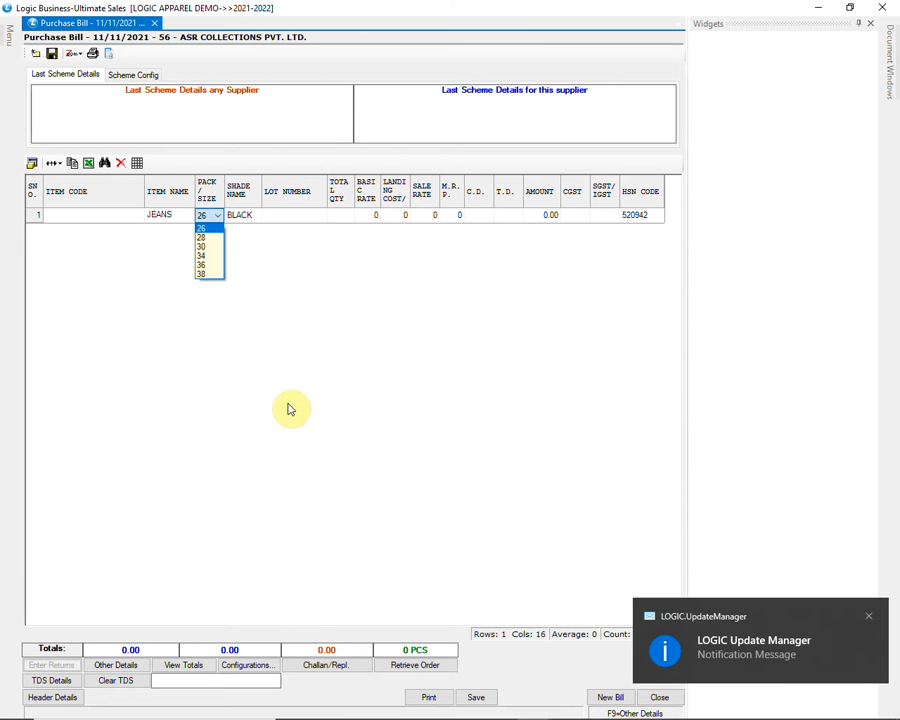
key("Return")
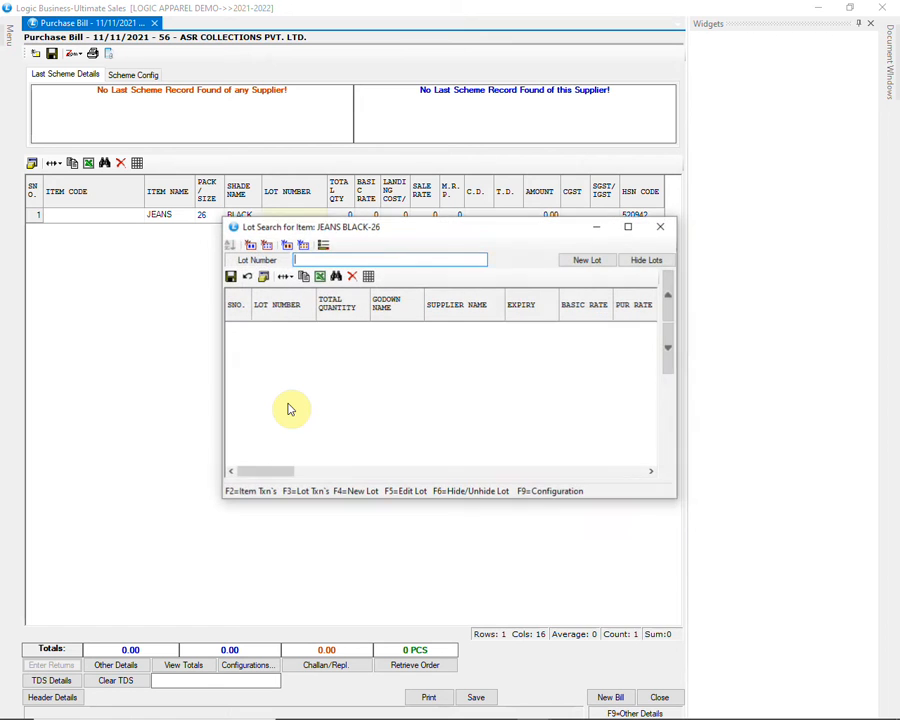
type("JH45")
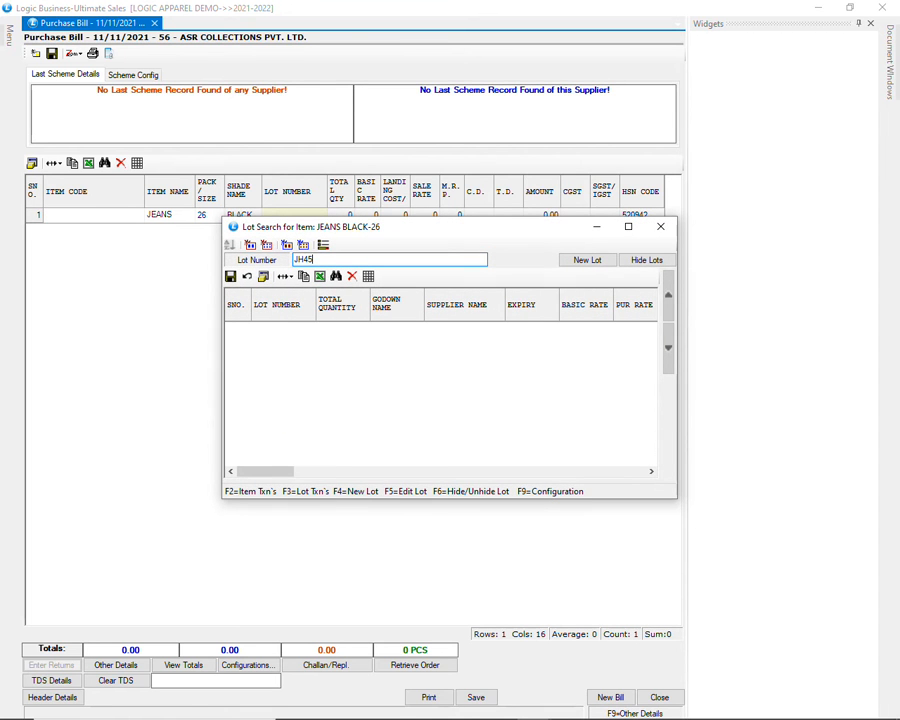
key("Return")
Step: Complete the size 26 row with quantity 10, basic rate 1100, sale rate 1599, M.R.P. 1799 and C.D. 2
type("1")
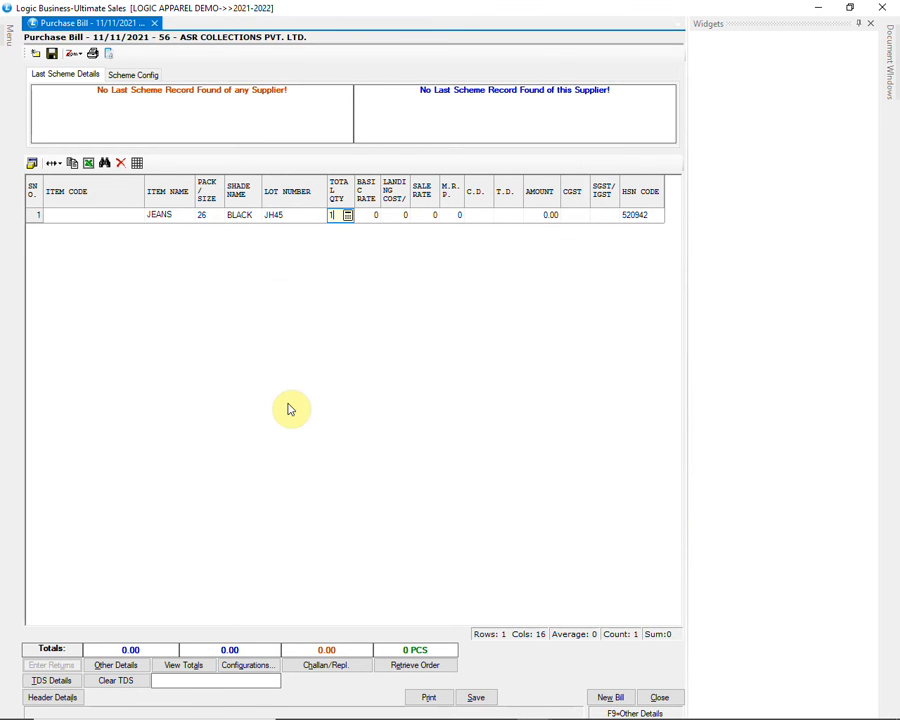
type("0")
key("Return")
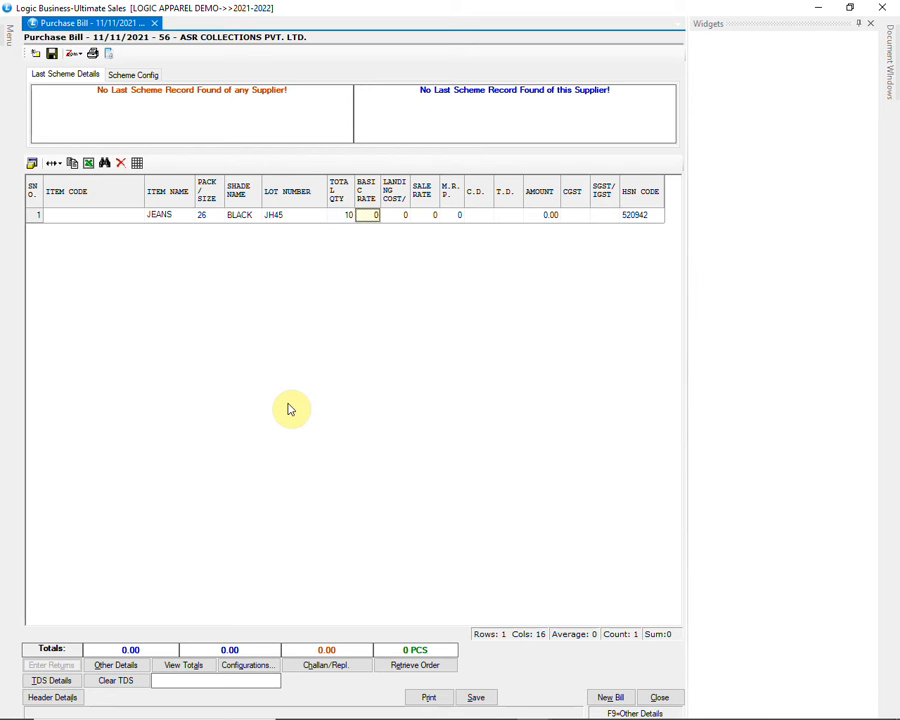
type("1100")
key("Return")
key("Return")
type("1599")
key("Return")
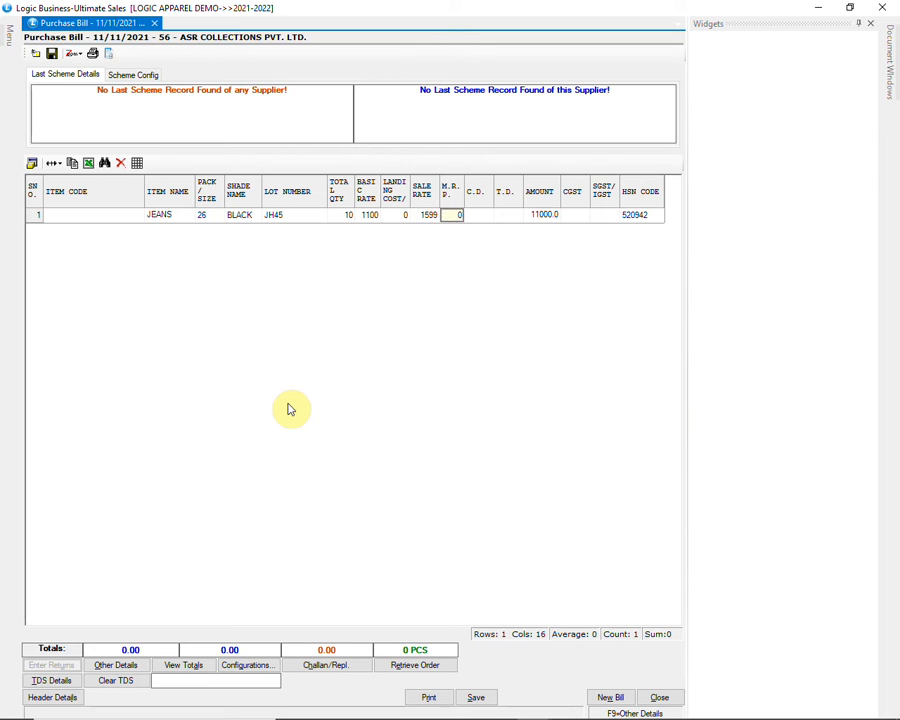
type("1799")
key("Return")
type("2")
key("Return")
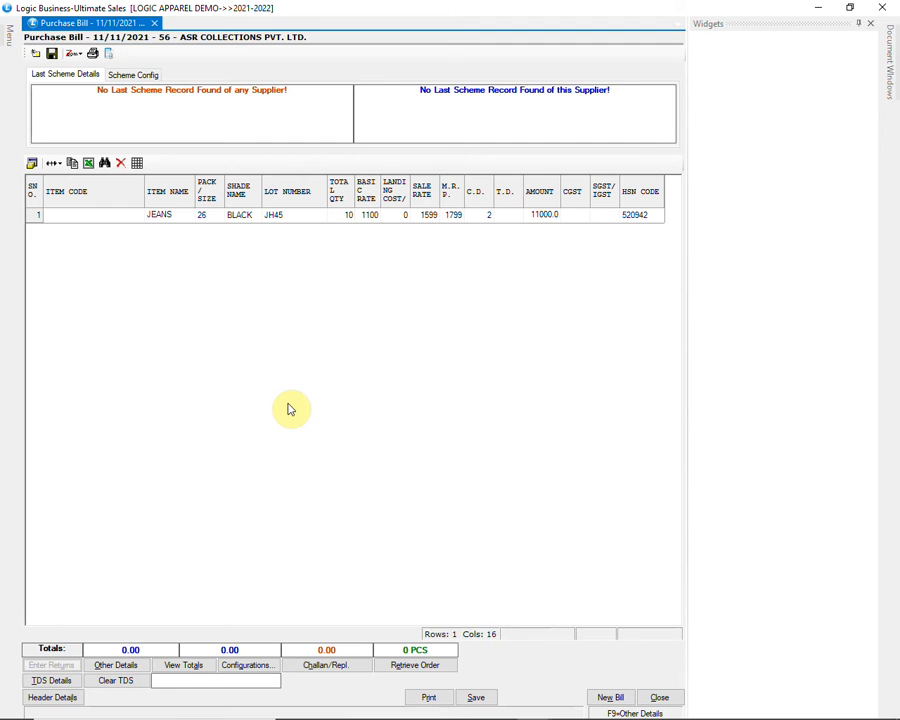
key("Return")
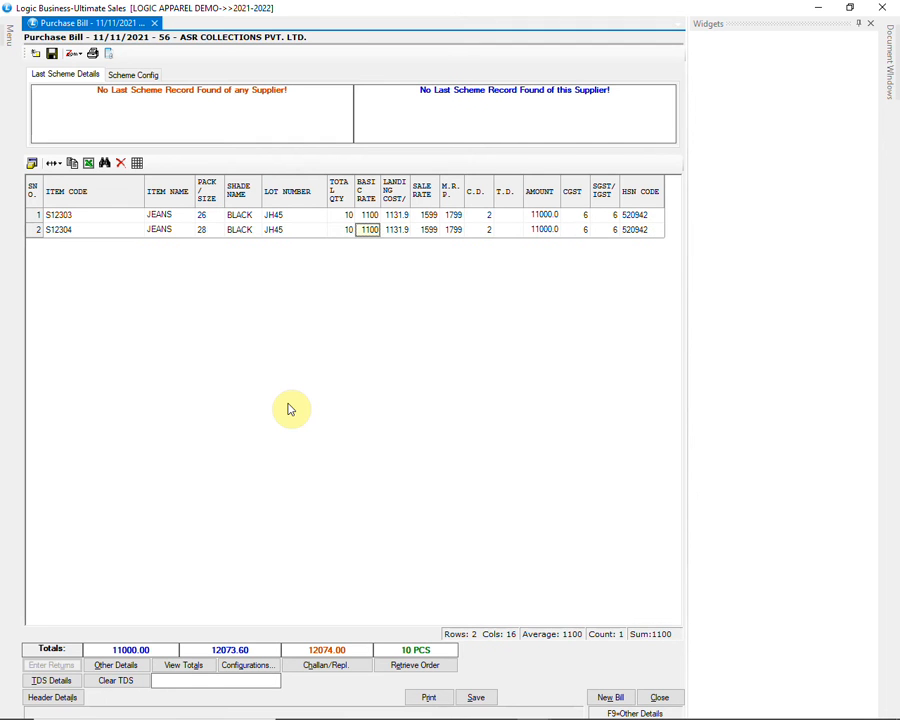
Step: Accept the carried-forward values for the size 28 JEANS row, including quantity 10 and basic rate 1100
key("Return")
key("Return")
key("Return")
key("Return")
key("Return")
key("Return")
key("Return")
key("Return")
key("Return")
key("Return")
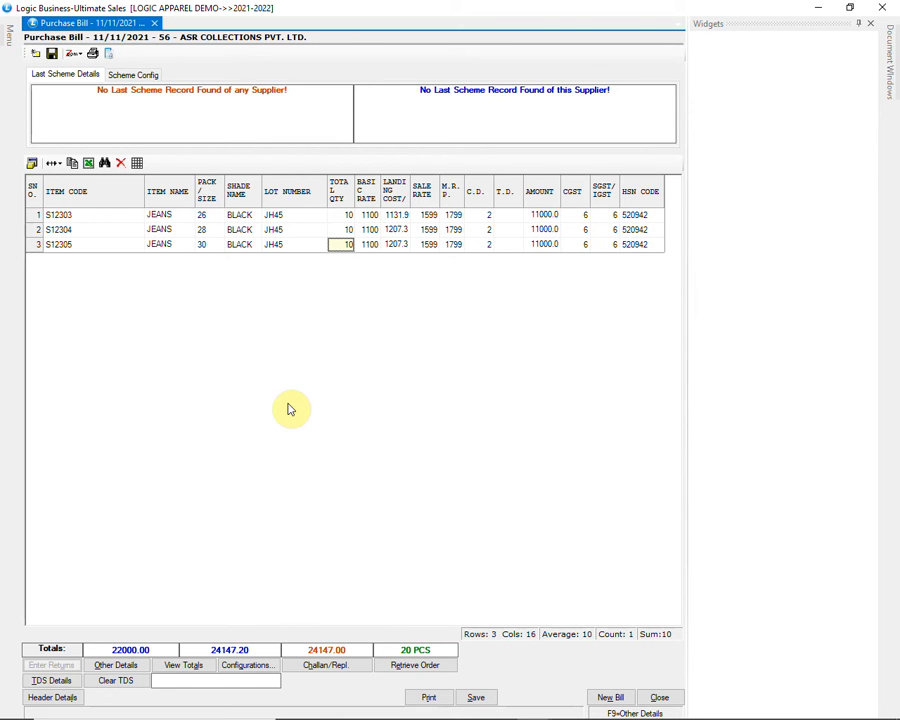
Step: Accept the size 30 JEANS row with quantity 10 and the carried-forward rates and discount
key("Return")
key("Return")
key("Return")
key("Return")
key("Return")
key("Return")
key("Return")
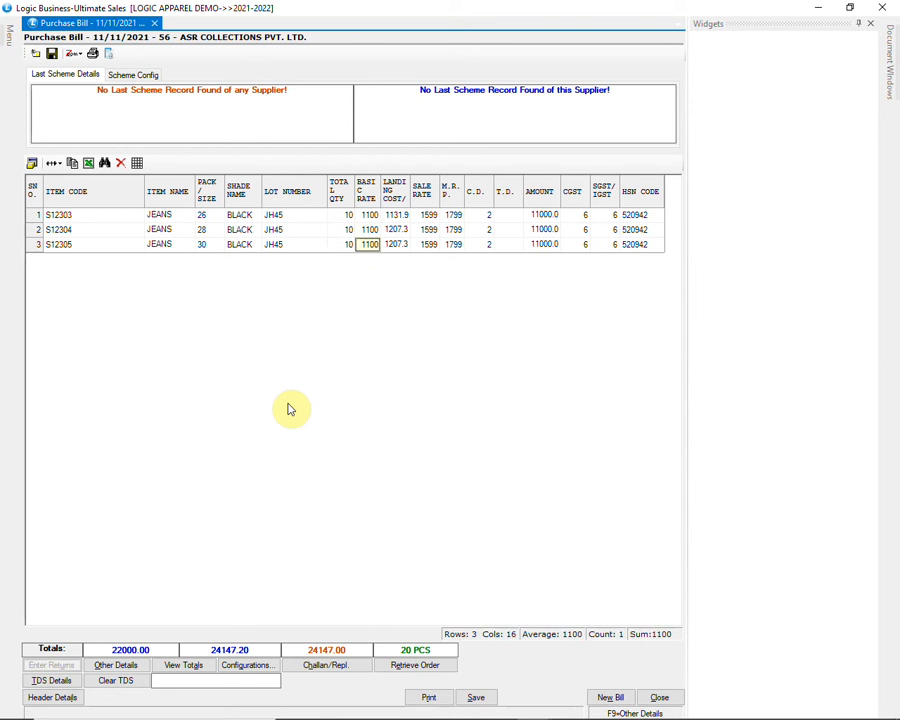
key("Return")
key("Return")
key("Return")
key("Return")
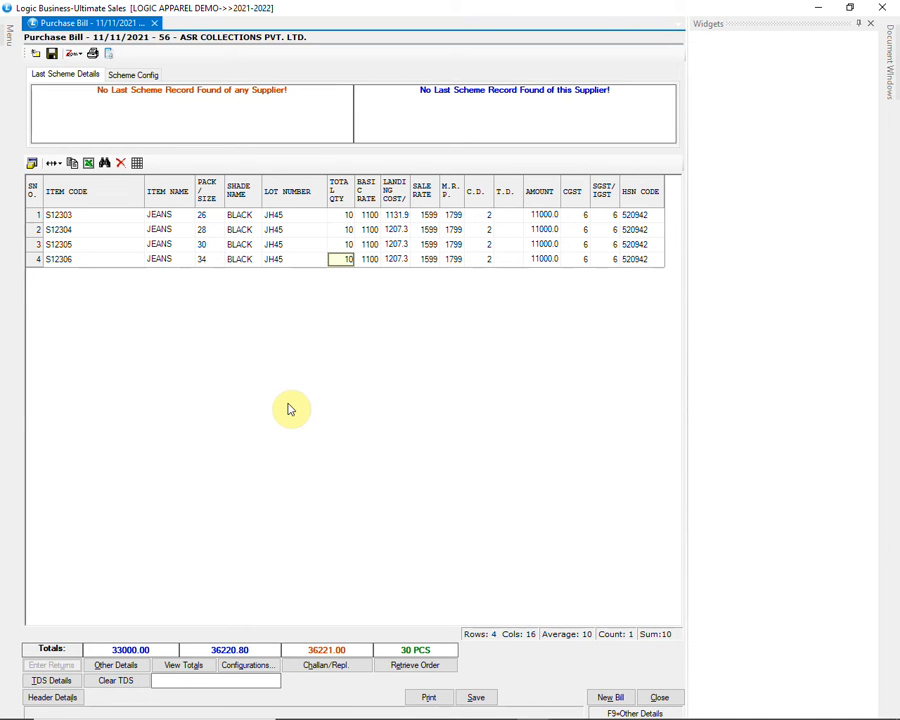
Step: Set the quantity of the size 34 JEANS row to 8 and keep its rates and discount
type("8")
key("Return")
key("Return")
key("Return")
key("Return")
key("Return")
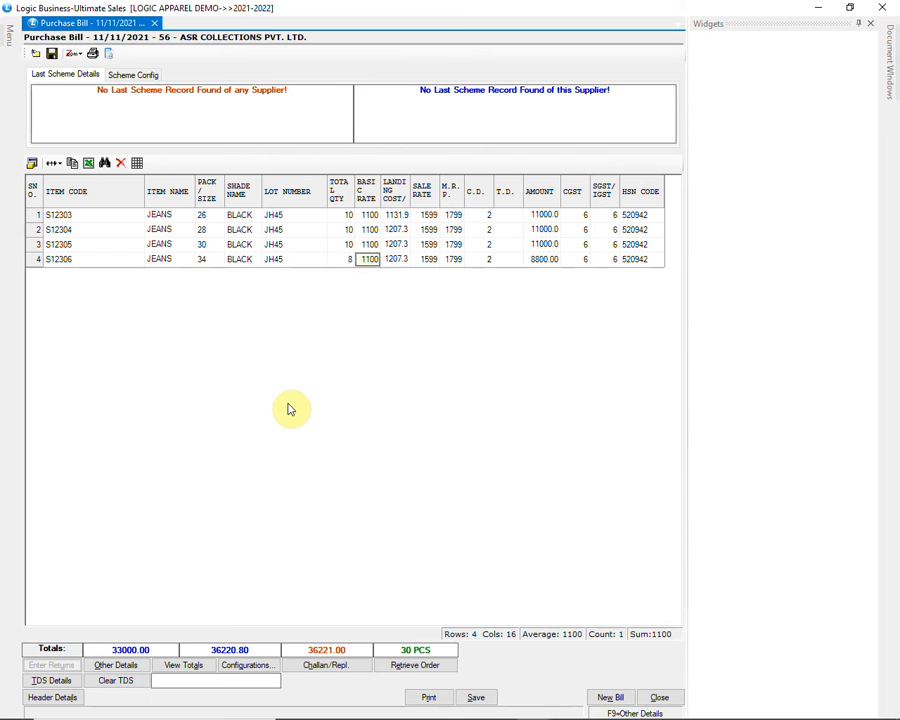
key("Return")
key("Return")
key("Return")
key("Return")
key("Return")
key("Return")
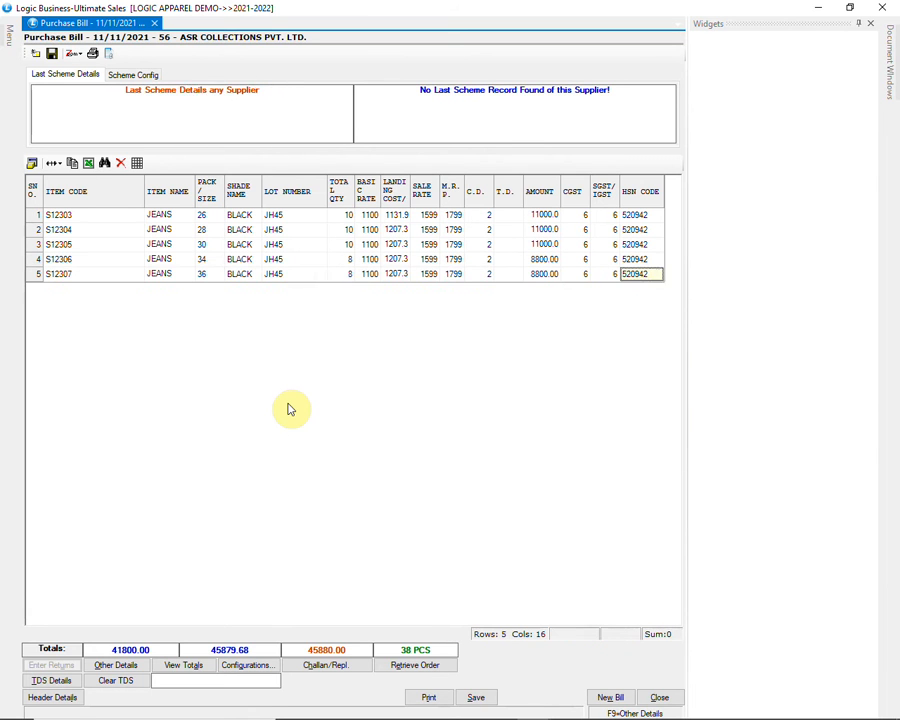
Step: Complete the size 36 JEANS row with quantity 5, basic rate 1200, sale rate 1699 and M.R.P. 1999
type("5")
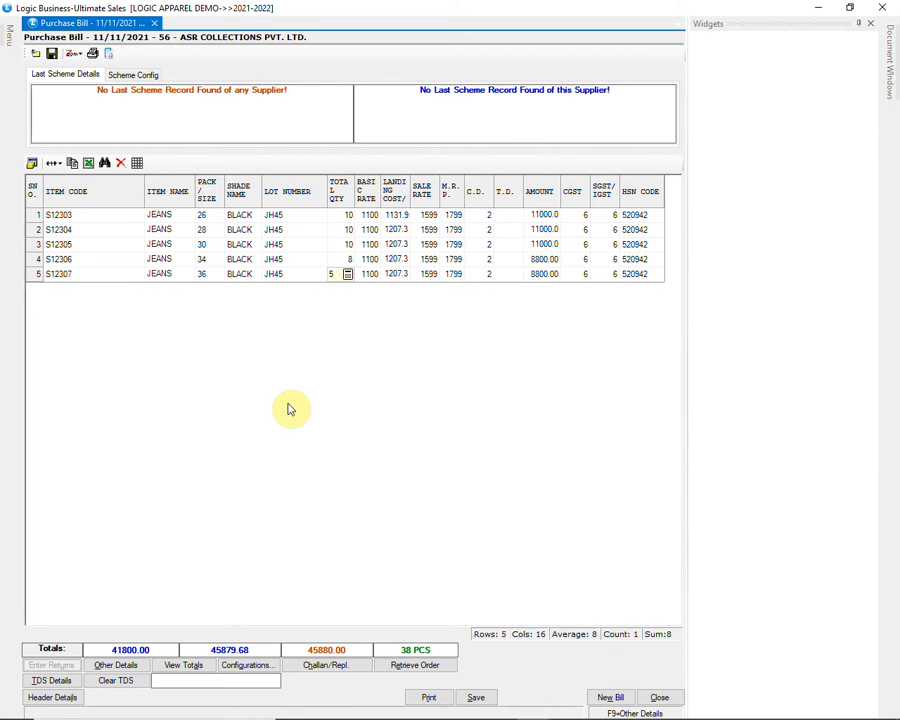
key("Return")
type("1200")
key("Return")
key("Return")
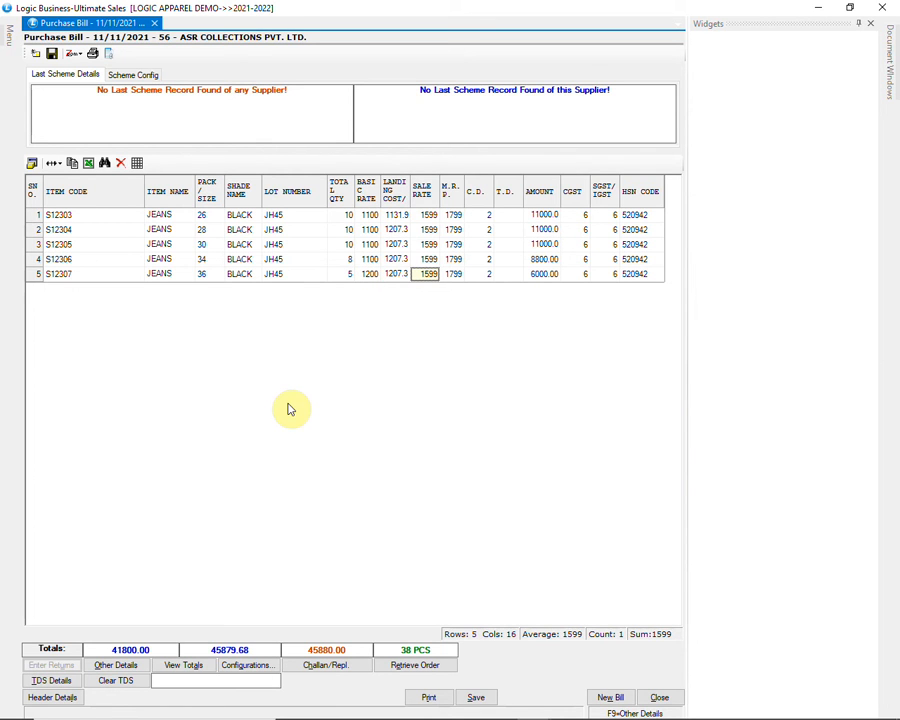
type("1699")
key("Return")
type("1999")
key("Return")
key("Return")
key("Return")
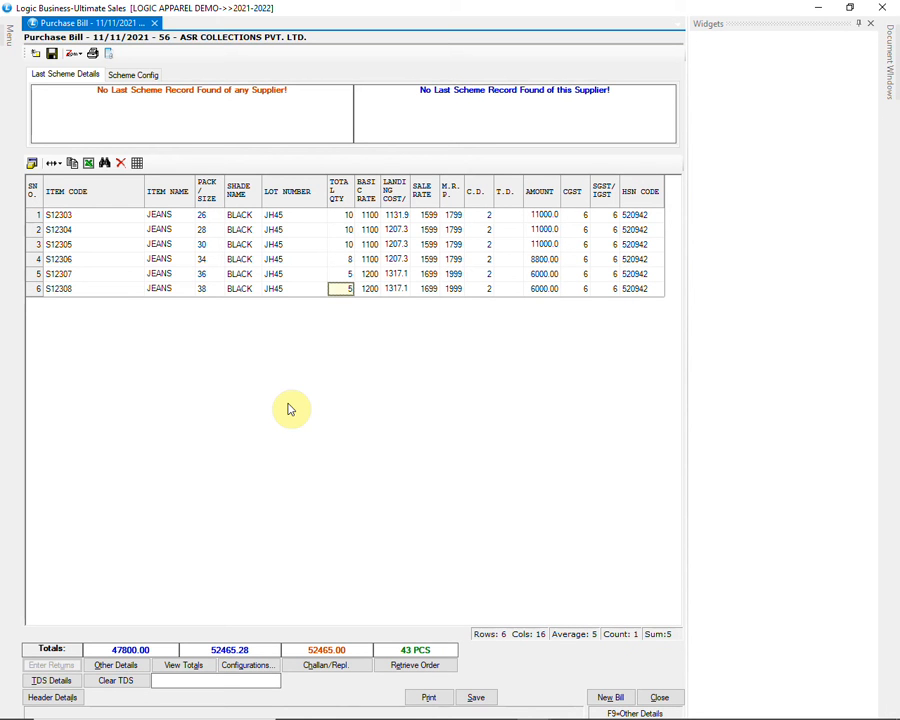
Step: Accept the size 38 JEANS row with quantity 5 and the carried-forward rates
key("Return")
key("Return")
key("Return")
key("Return")
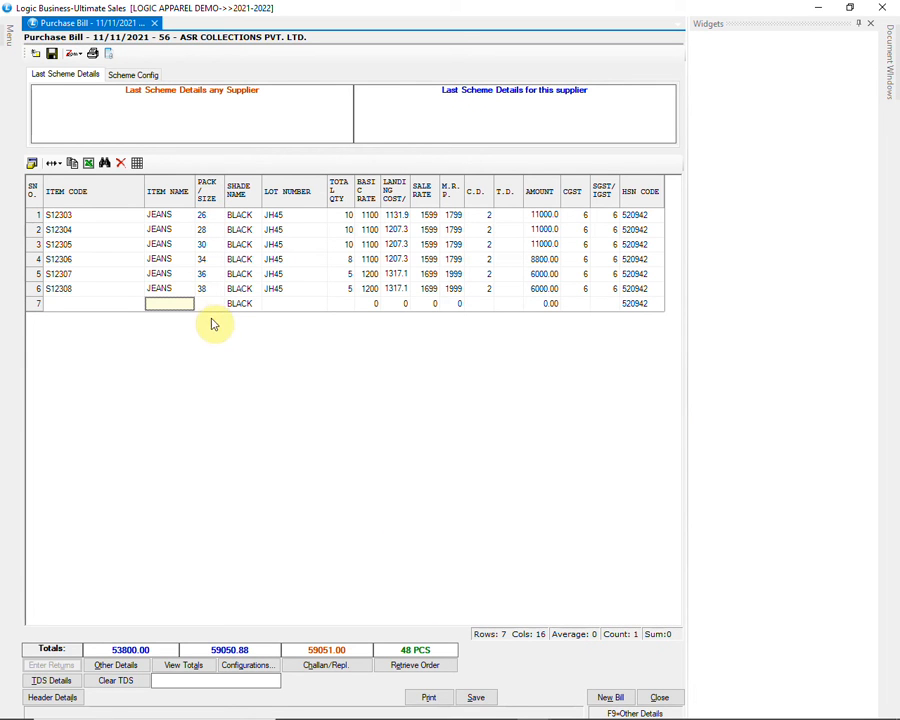
Step: Disable Carry Forward Packs/Sizes in the PURCHASE VOUCHER configuration and save the configuration
left_click(70, 702)
left_click(42, 73)
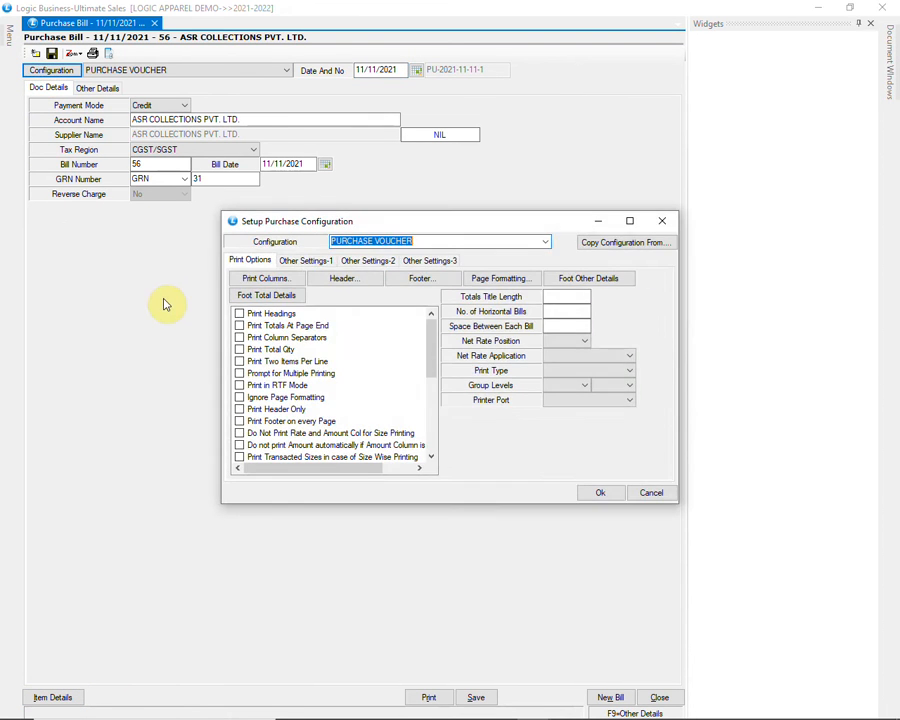
left_click(306, 261)
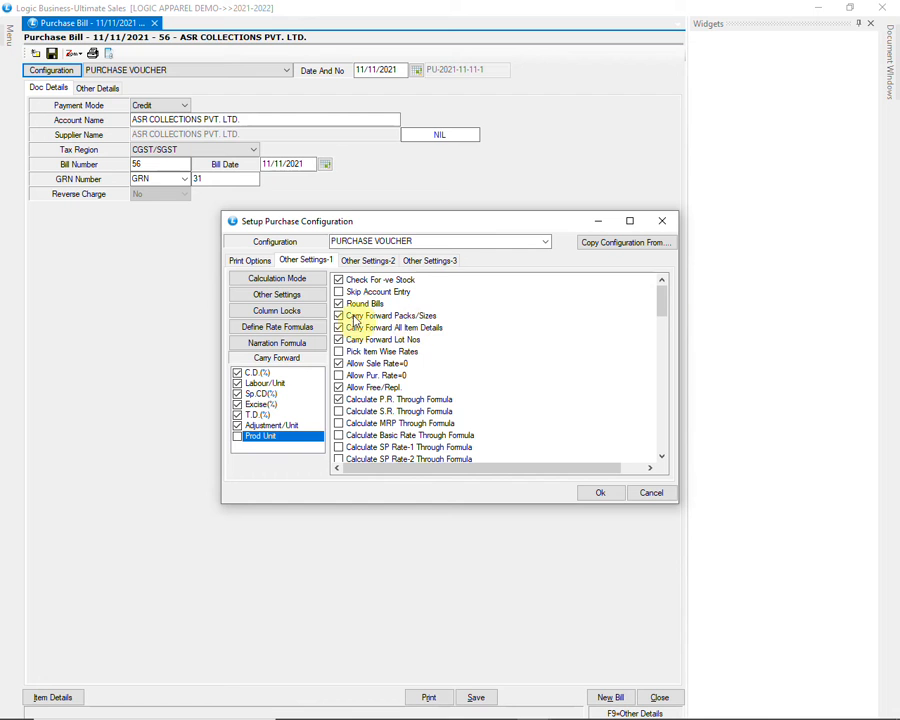
left_click(338, 316)
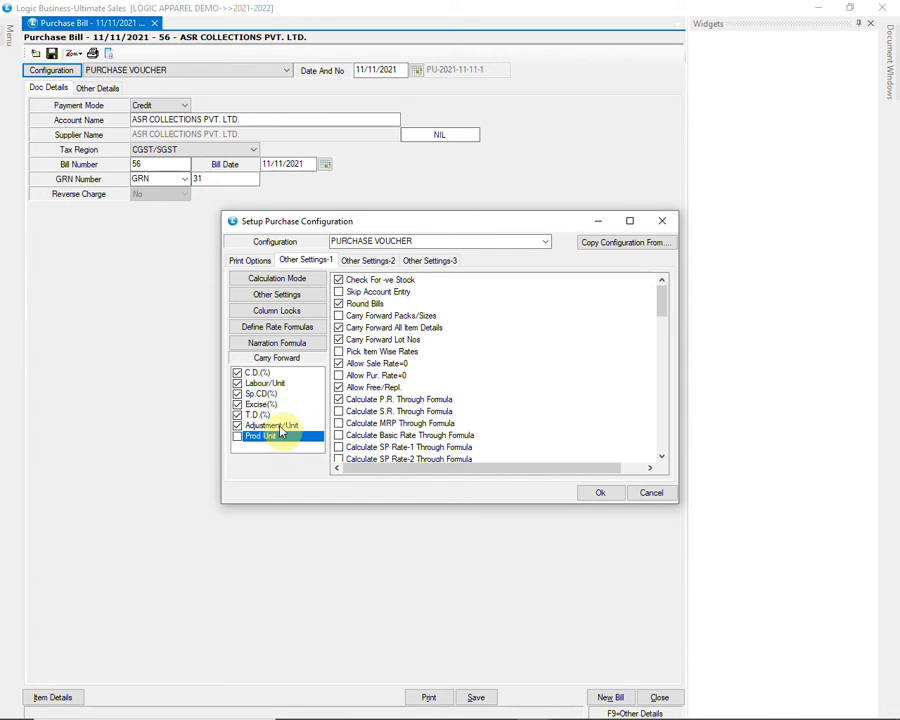
left_click(604, 493)
left_click(428, 412)
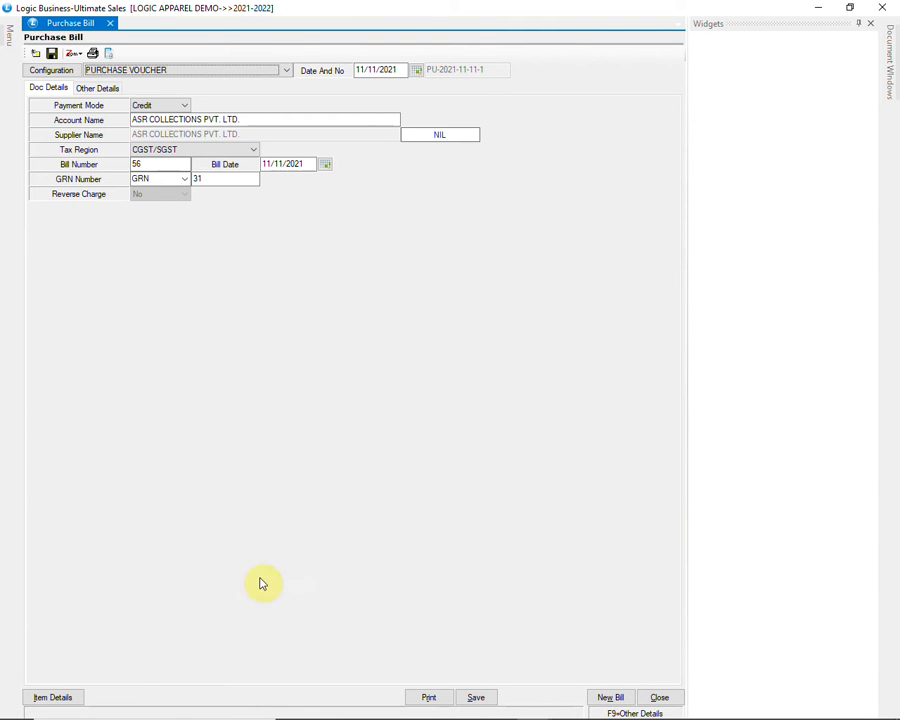
Step: Return to the bill's item details and review its totals and the account-wise breakup of the voucher
left_click(56, 697)
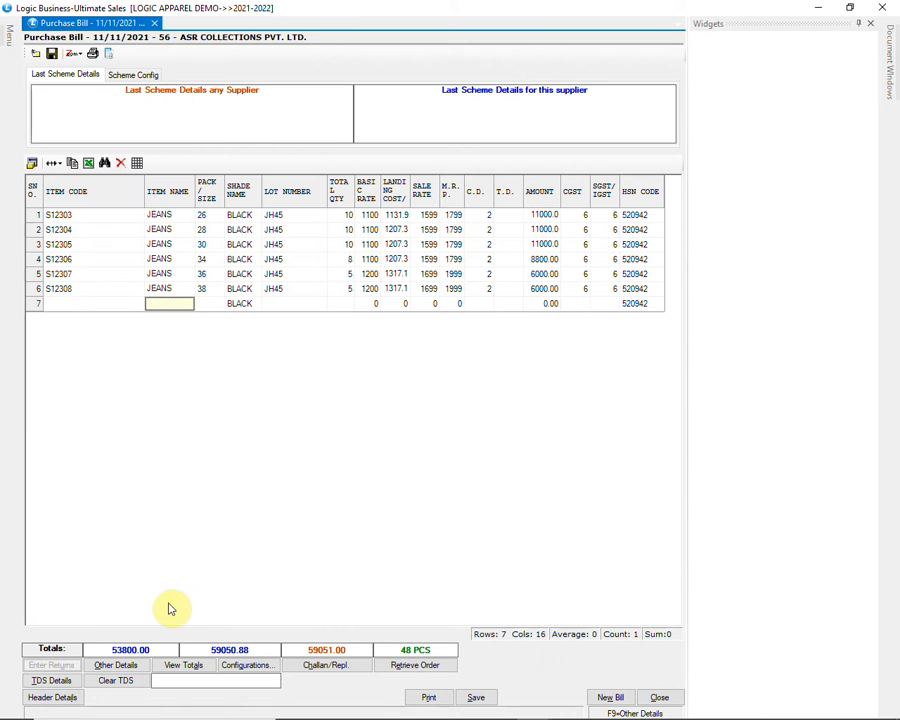
left_click(183, 668)
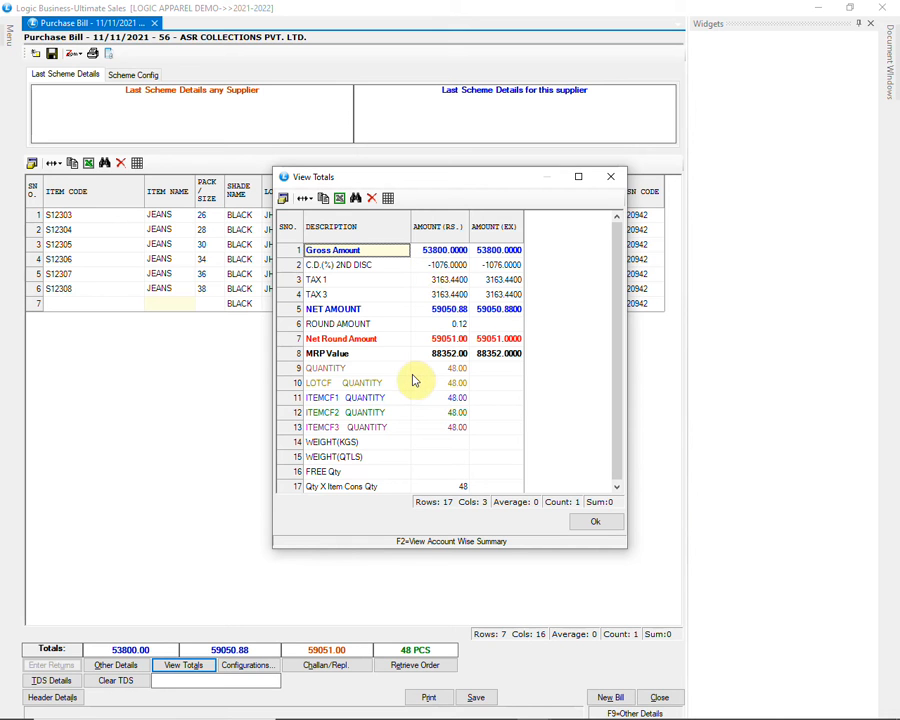
key("F2")
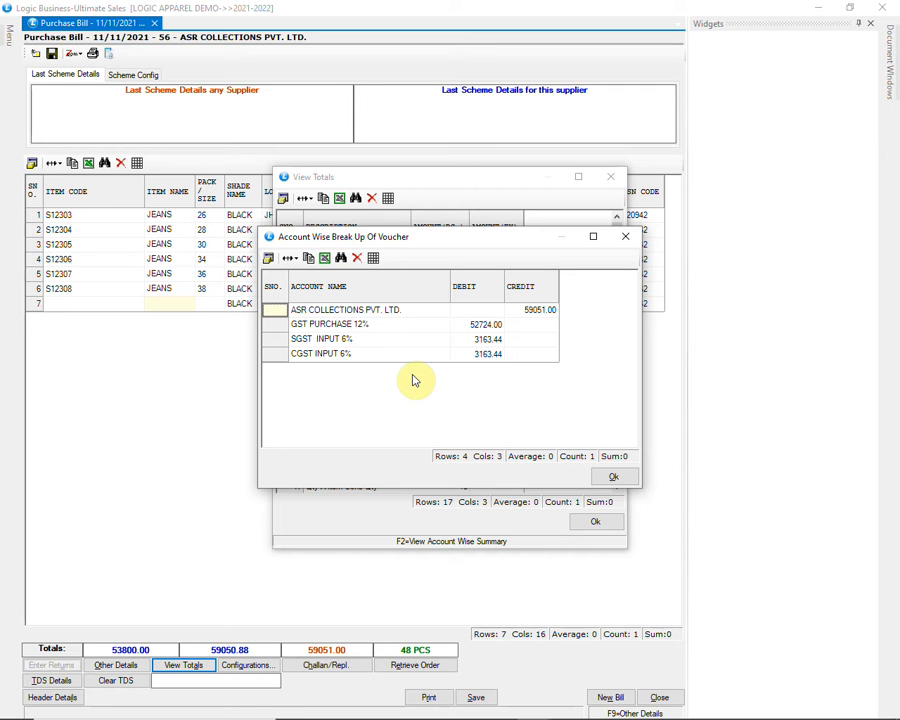
left_click(600, 476)
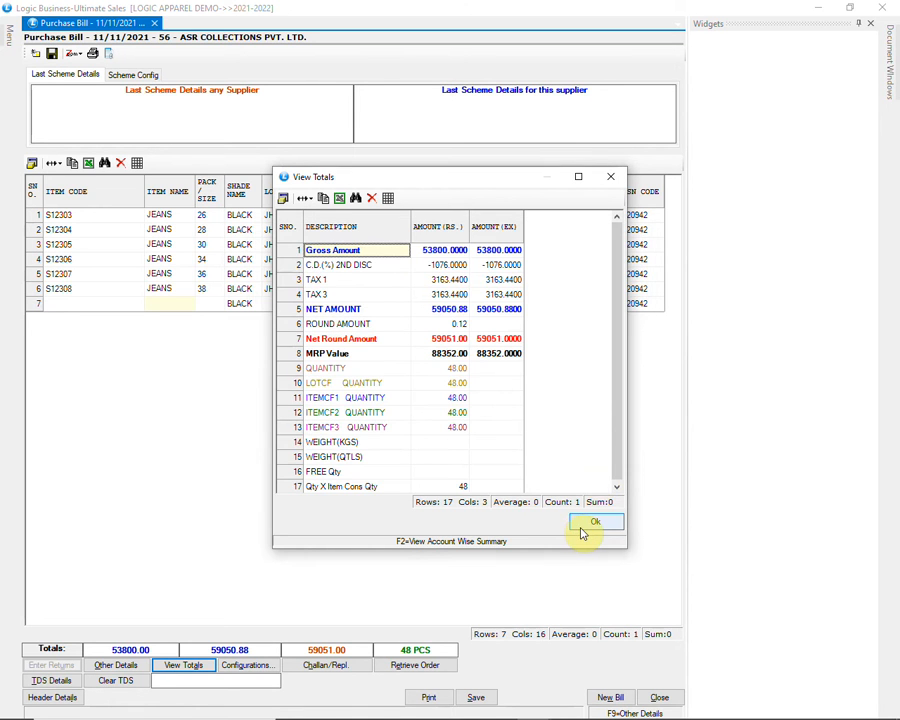
left_click(592, 525)
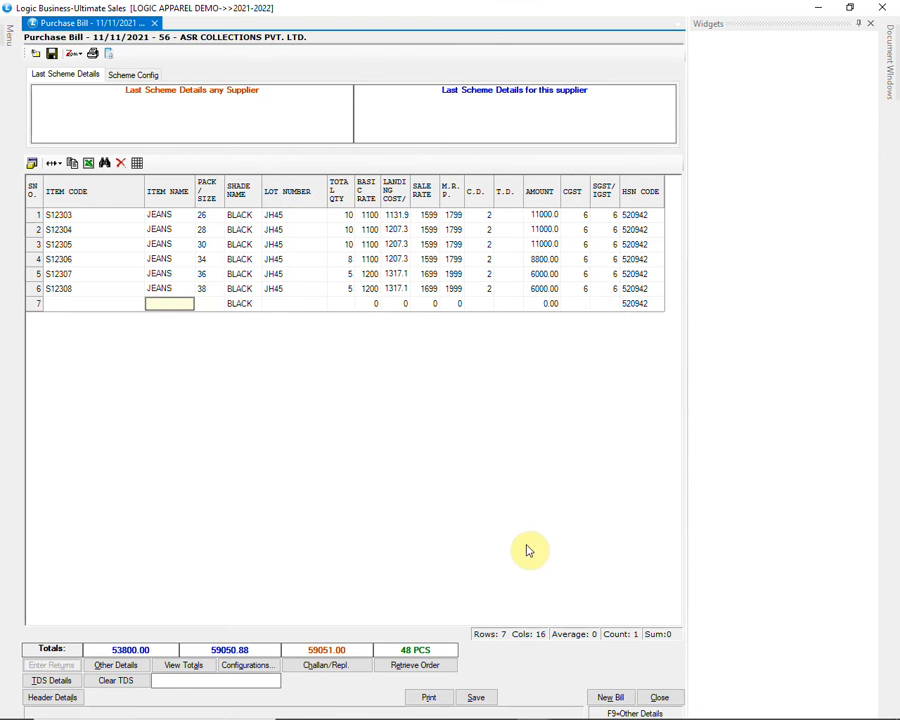
Step: Pick item 1603-012 of size 24 TO 34 from the item list for bill row 7, using its existing lot 964
key("Return")
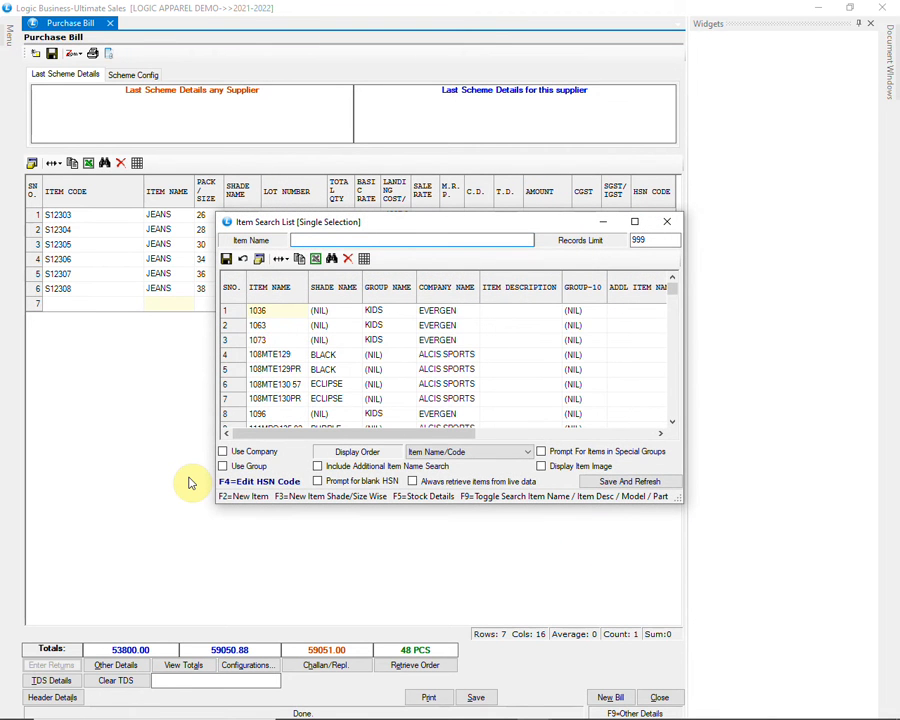
key("Down")
key("Down")
key("Down")
key("Down")
key("Down")
key("Down")
key("Down")
key("Down")
key("Down")
key("Down")
key("Down")
key("Down")
key("Down")
key("Down")
key("Down")
key("Down")
key("Down")
key("Down")
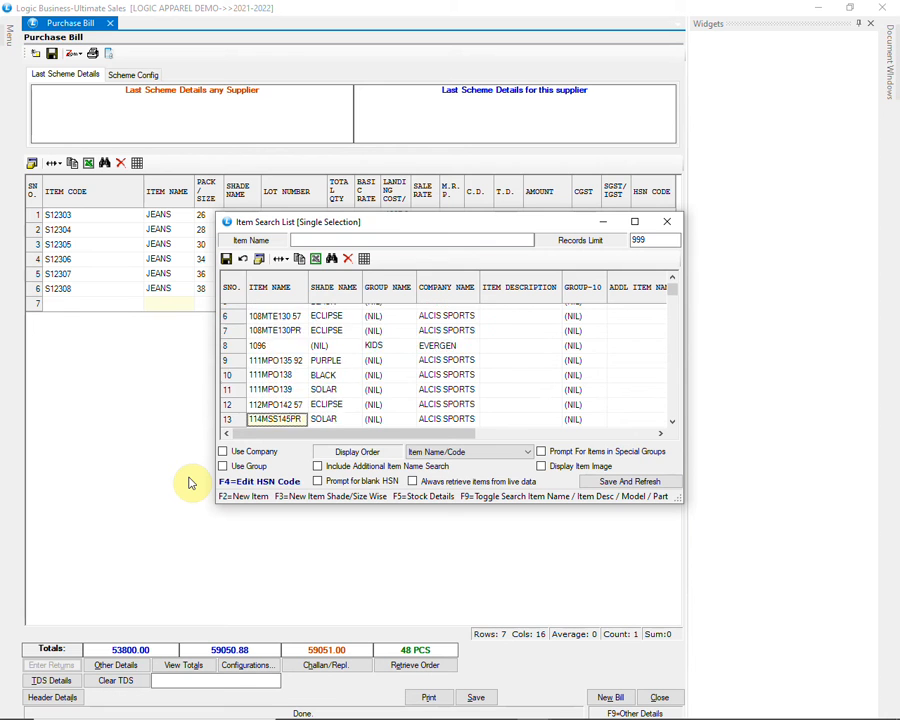
key("Down")
key("Down")
key("Down")
key("Down")
key("Down")
key("Down")
key("Down")
key("Down")
key("Down")
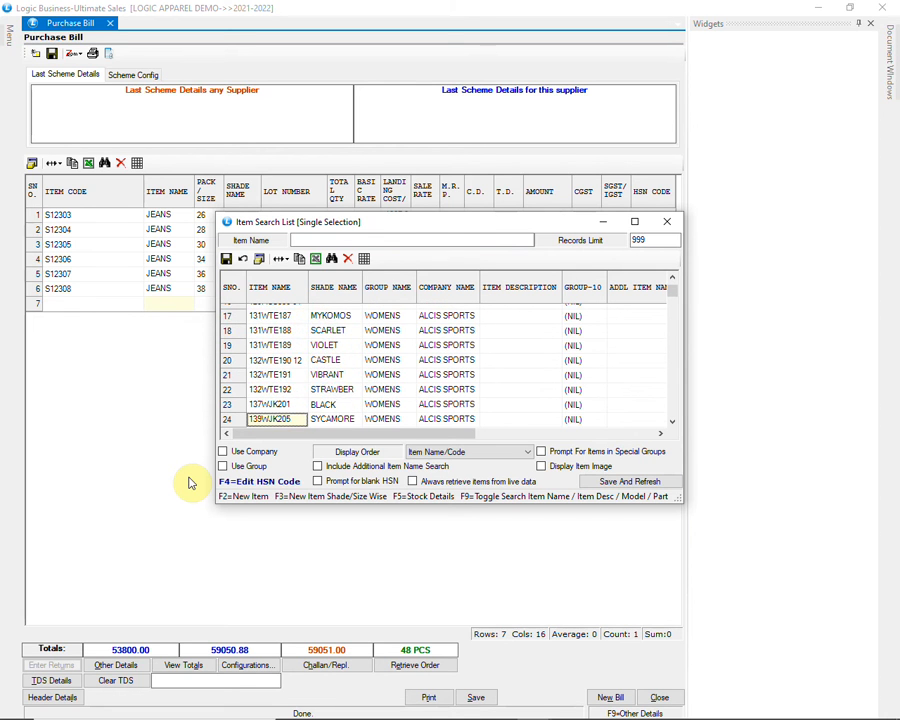
key("Down")
key("Down")
key("Down")
key("Down")
key("Down")
key("Down")
key("Down")
key("Up")
key("Up")
key("Up")
key("Up")
key("Return")
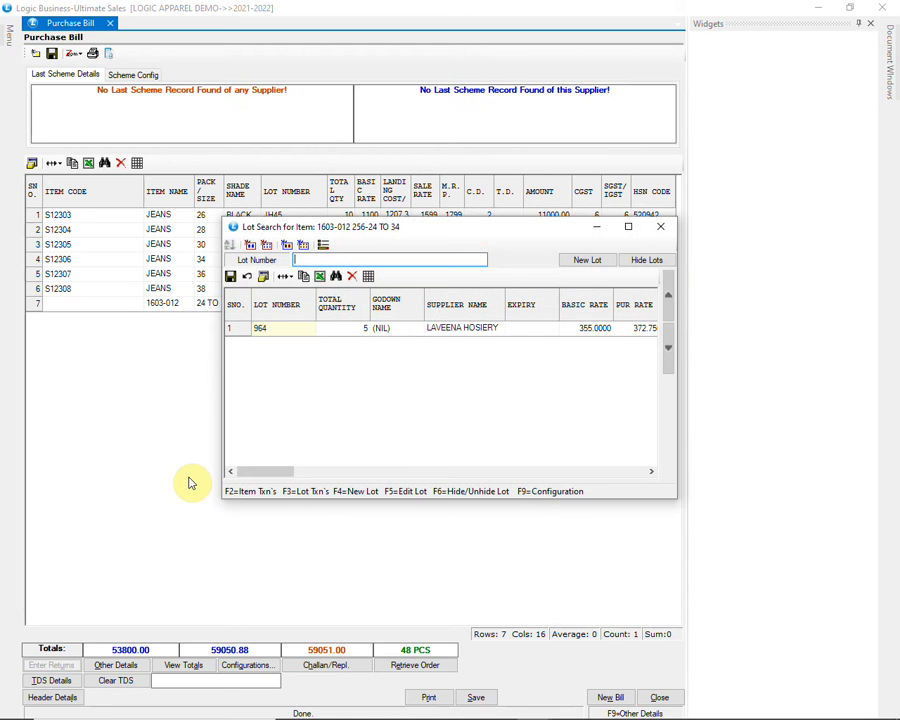
key("Return")
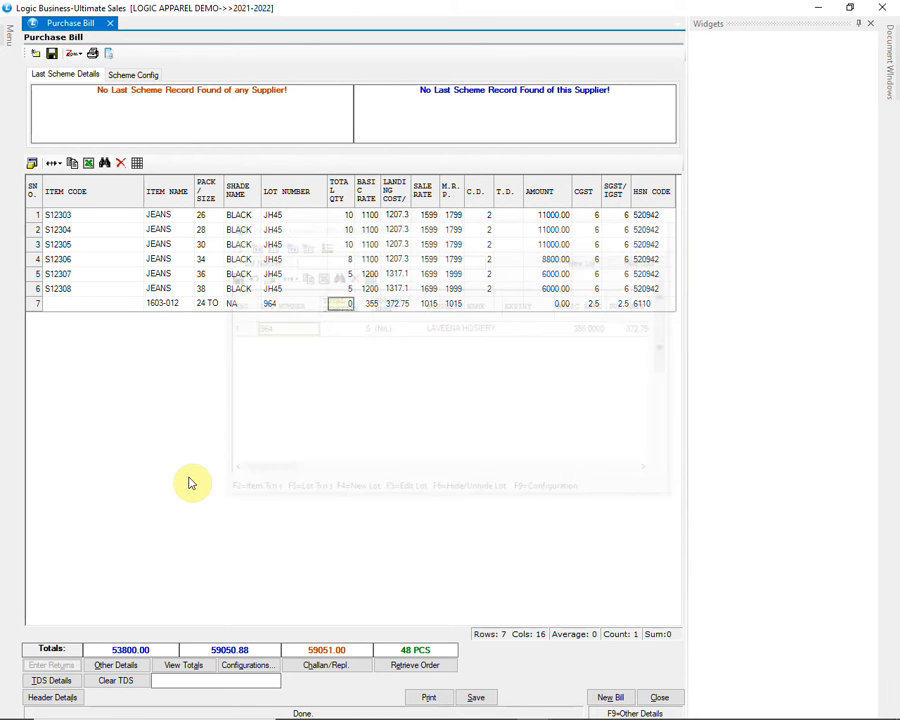
Step: Set the quantity of item 1603-012 to 2 and complete the row with its existing rates
type("2")
key("Return")
key("Return")
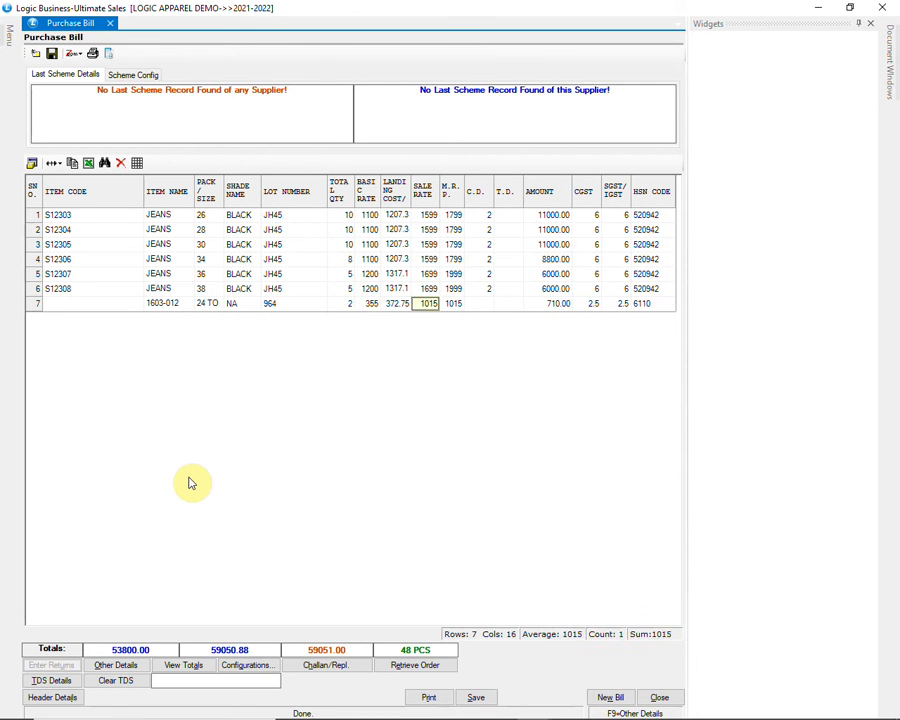
key("Return")
key("Return")
key("Return")
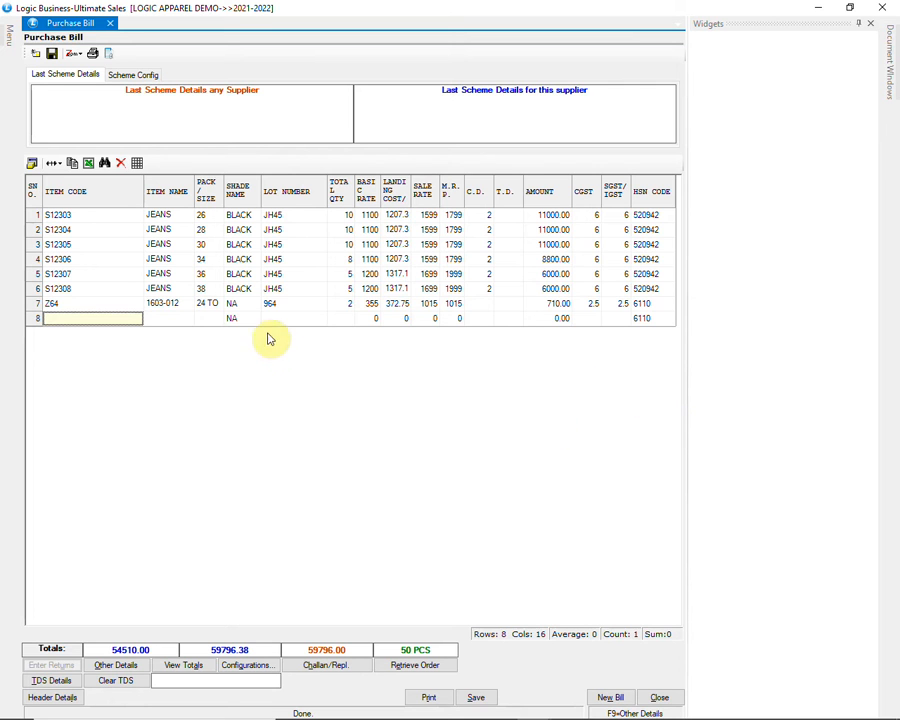
Step: Save the purchase bill with WAREHOUSE selected as the godown for its stock
left_click(490, 699)
left_click(447, 411)
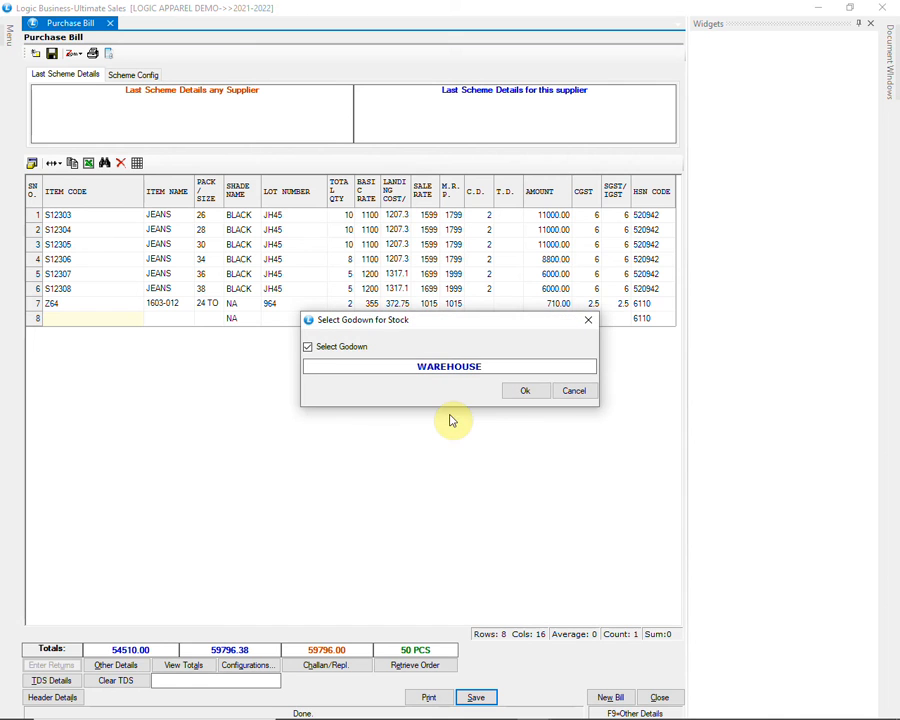
left_click(310, 350)
left_click(322, 397)
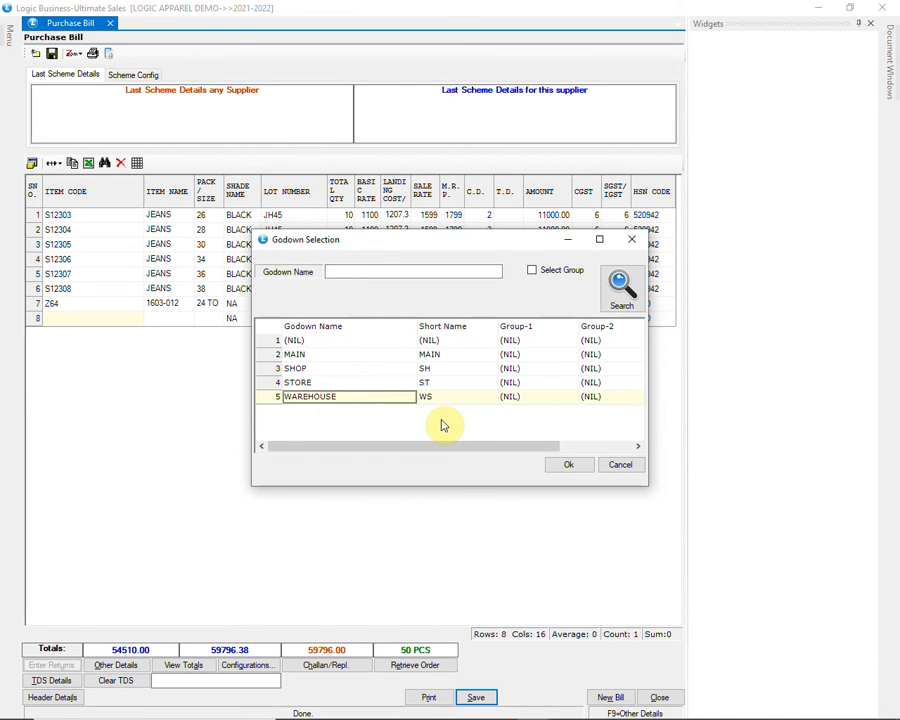
left_click(560, 470)
left_click(526, 393)
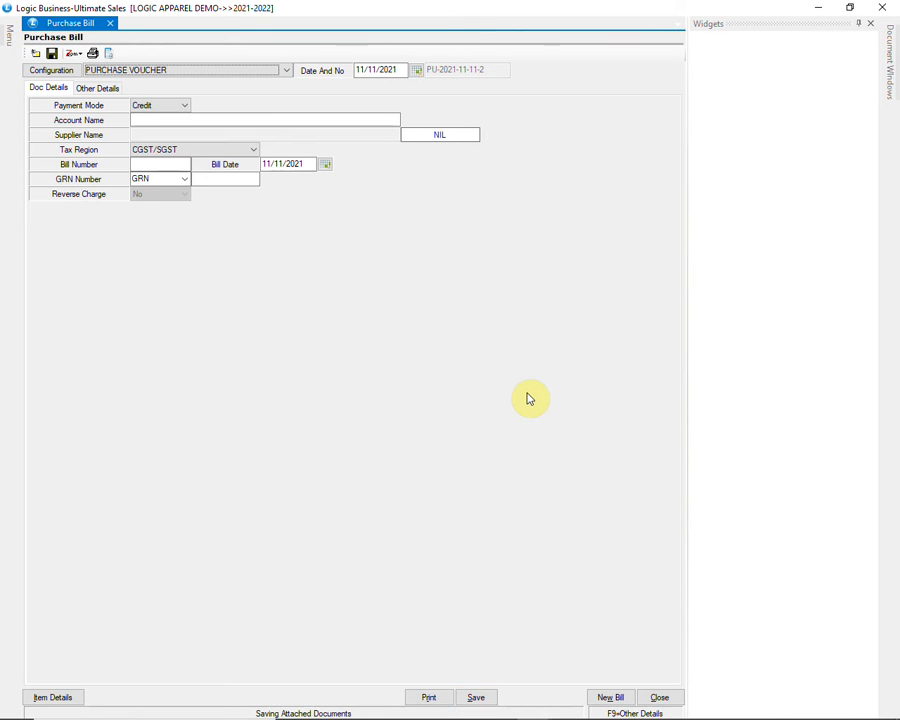
Step: Close the purchase bill window and open the Import Purchase Vouchers From External File utility
left_click(891, 7)
left_click(227, 333)
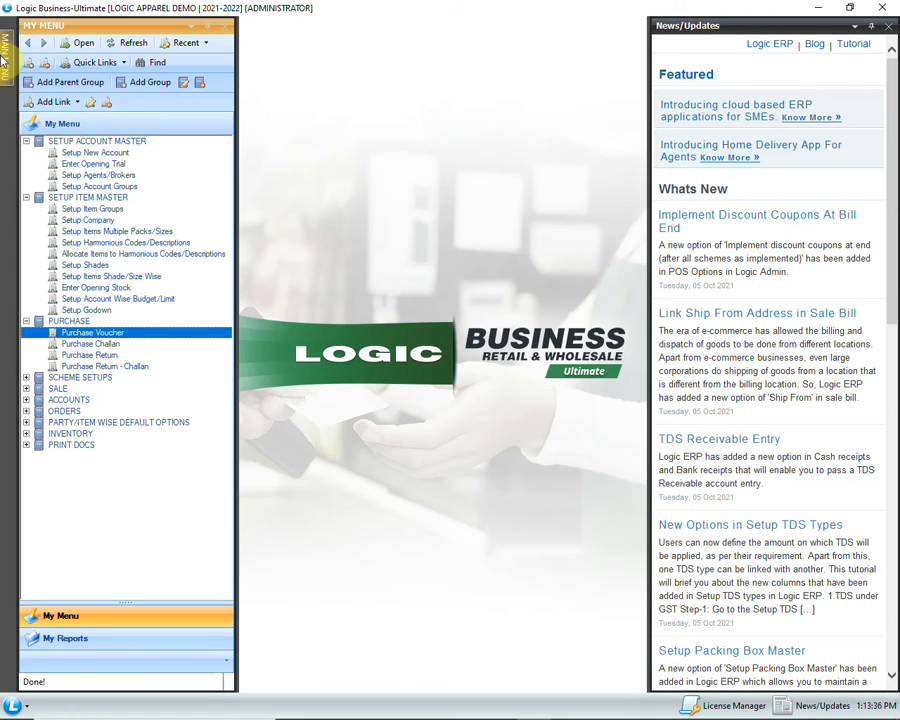
mouse_move(2, 55)
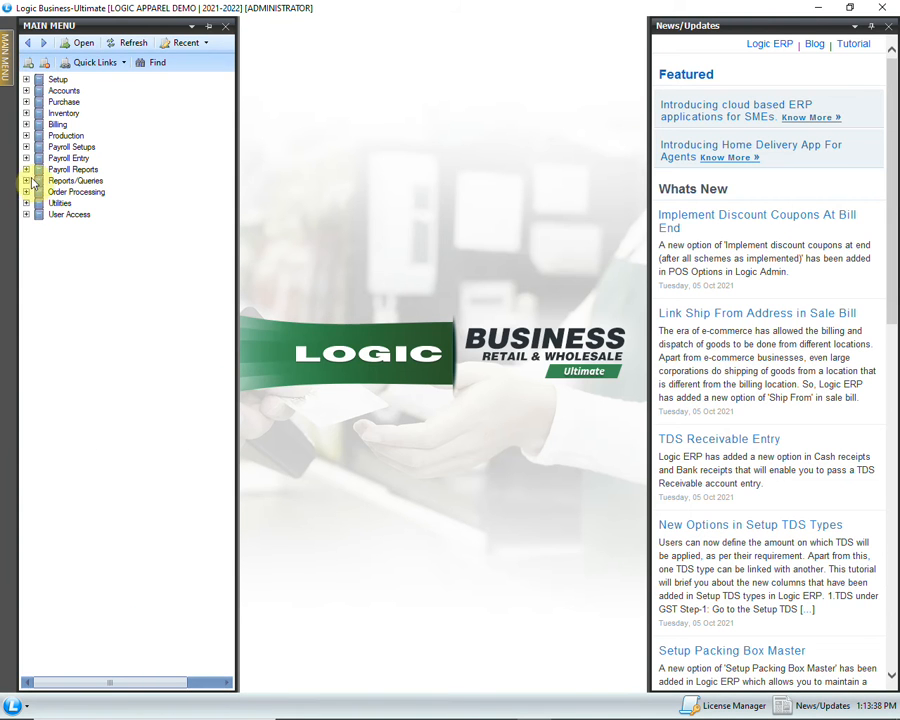
left_click(27, 204)
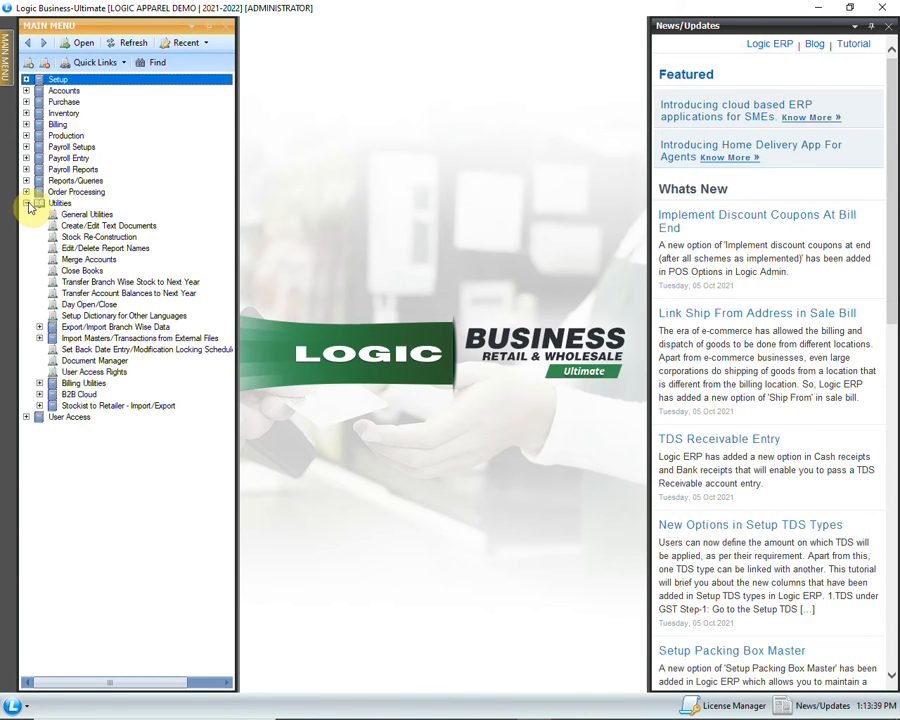
left_click(40, 339)
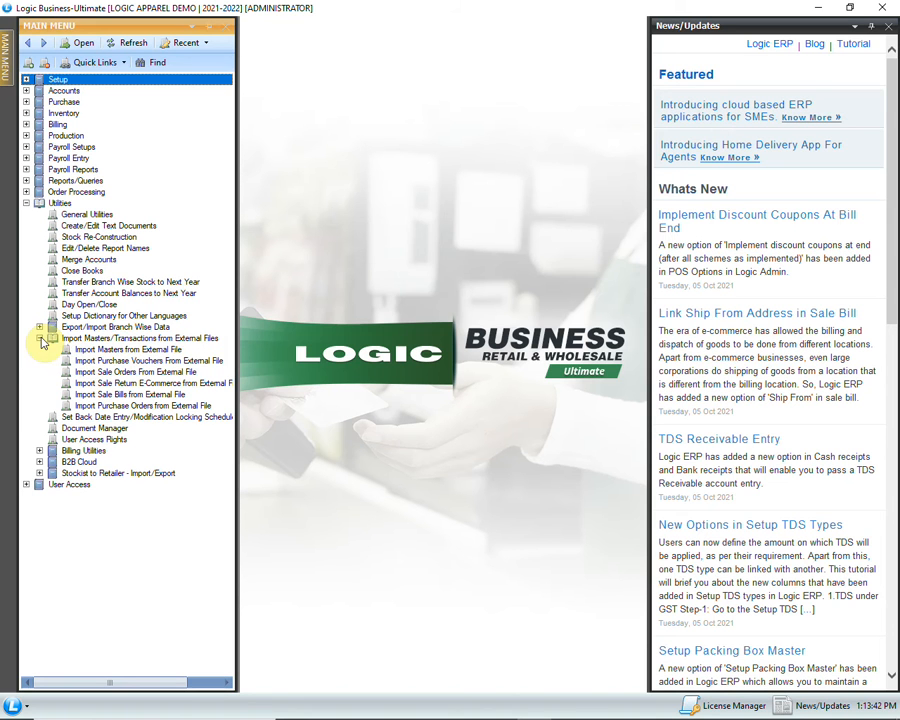
left_click(95, 360)
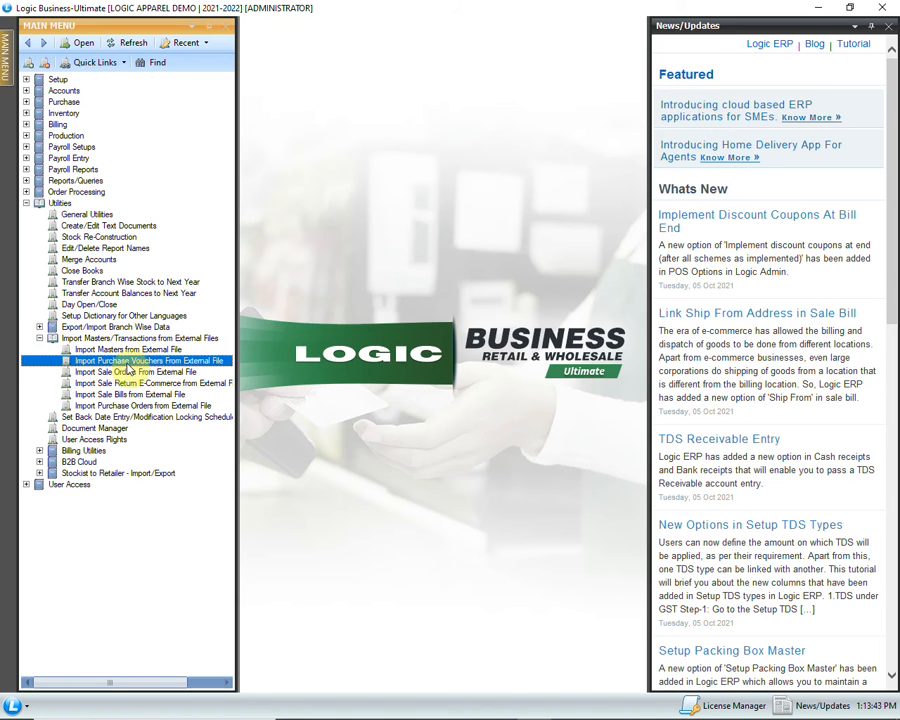
double_click(203, 368)
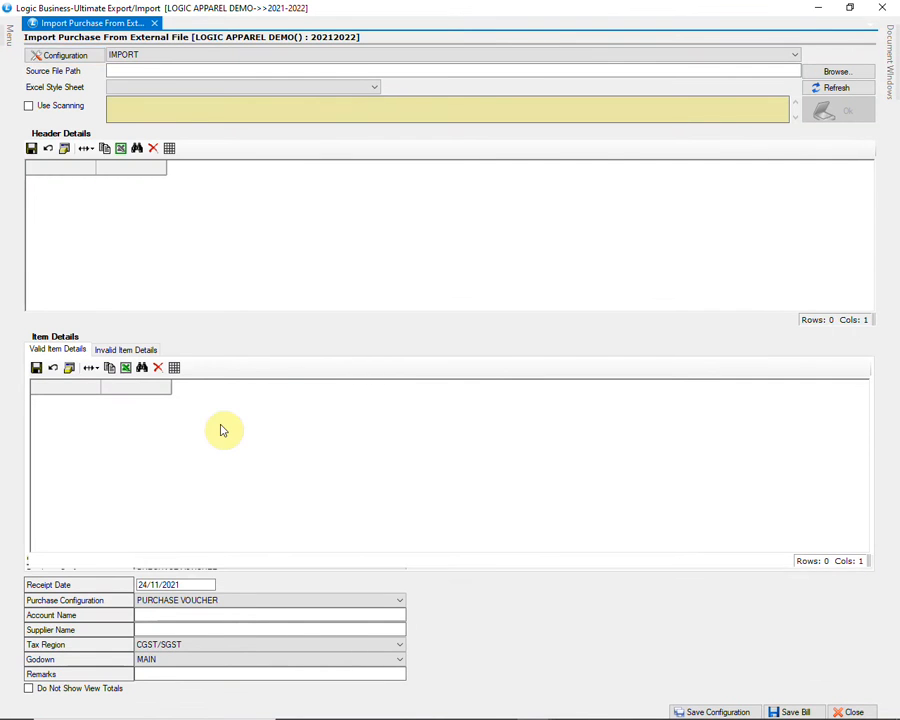
Step: Choose the PURCHASE IMPORT configuration and select PURCHASE IMPORT.xls from the excel sheets folder as the source file
left_click(249, 57)
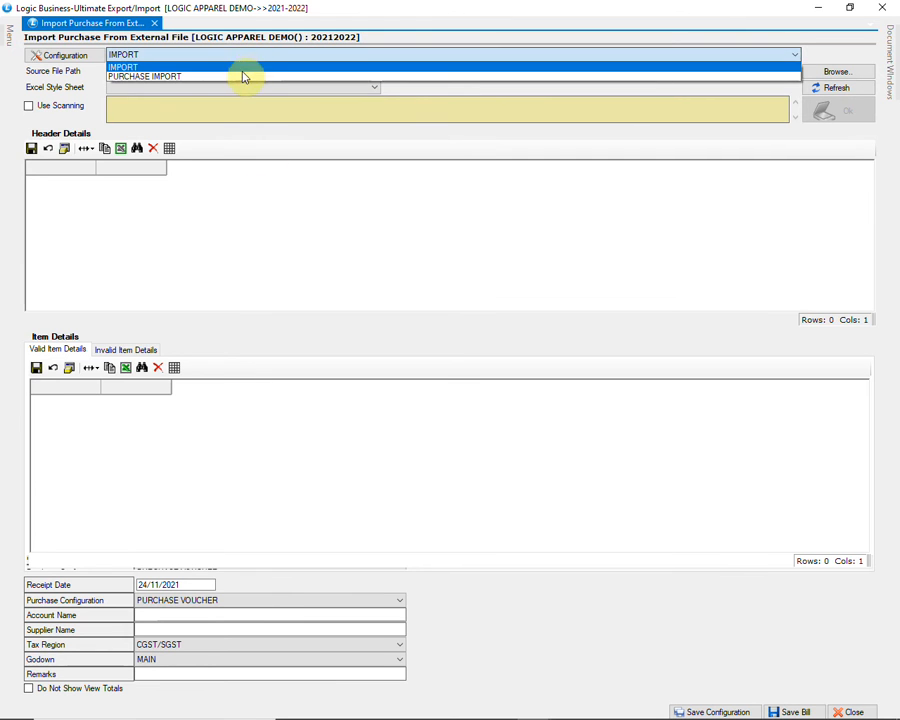
left_click(242, 72)
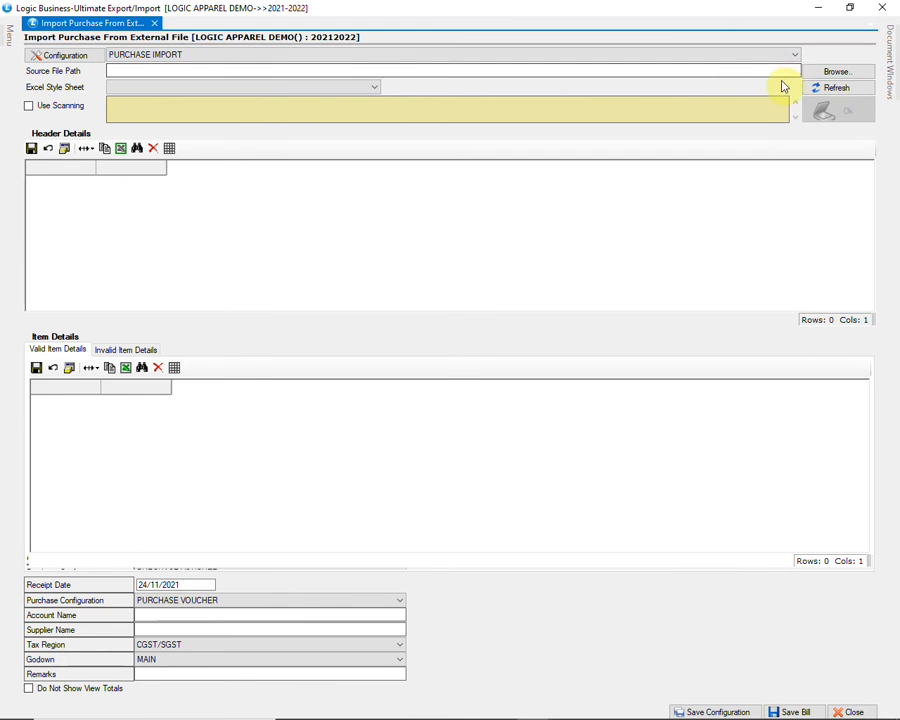
left_click(812, 76)
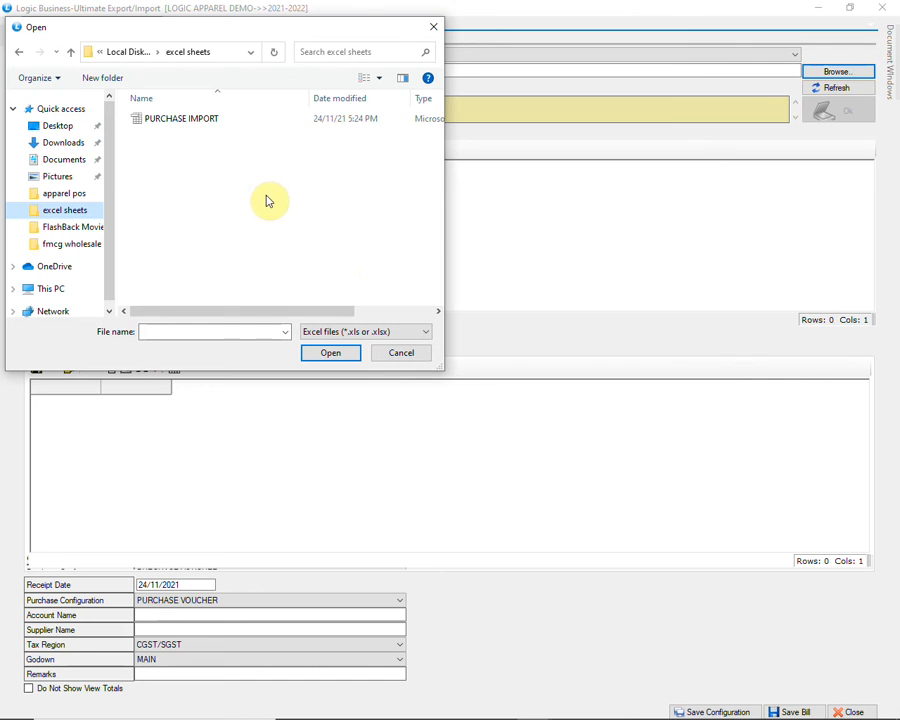
left_click(220, 122)
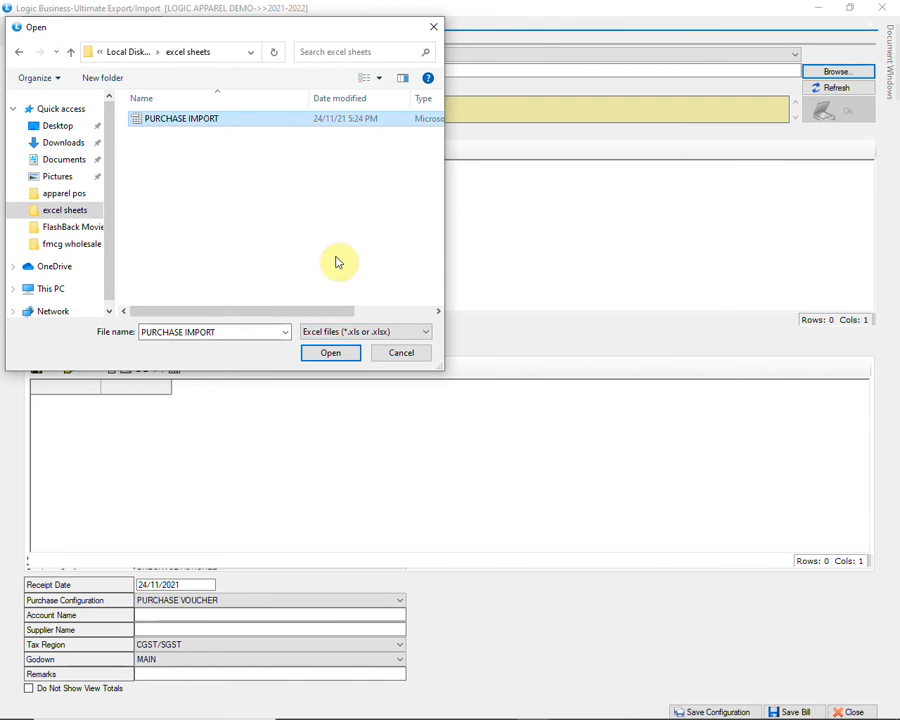
left_click(332, 354)
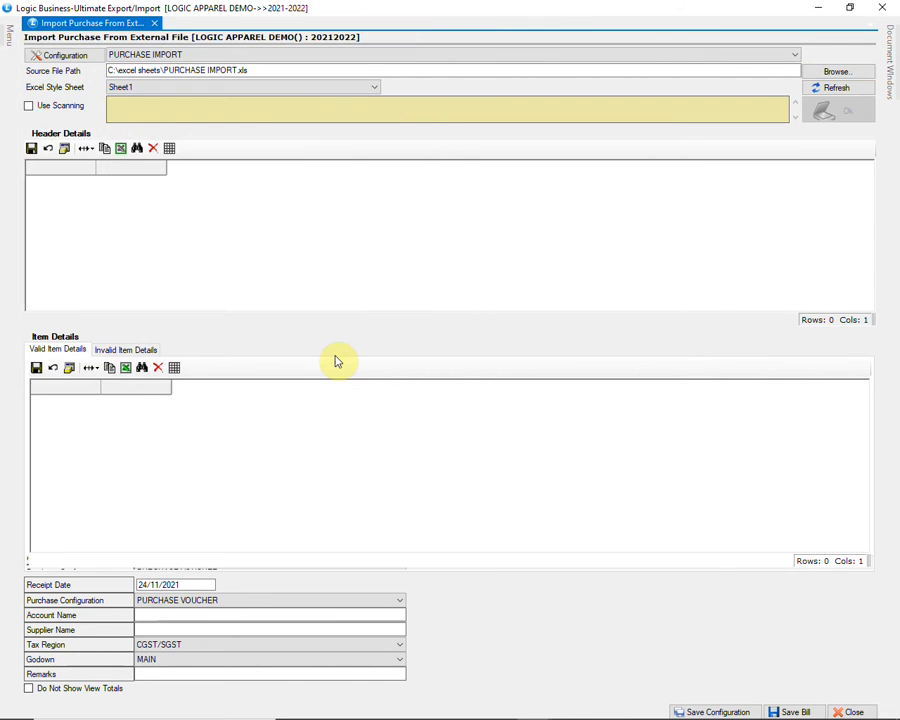
Step: Choose Sheet2 of the source workbook and load its purchase bill data
left_click(306, 89)
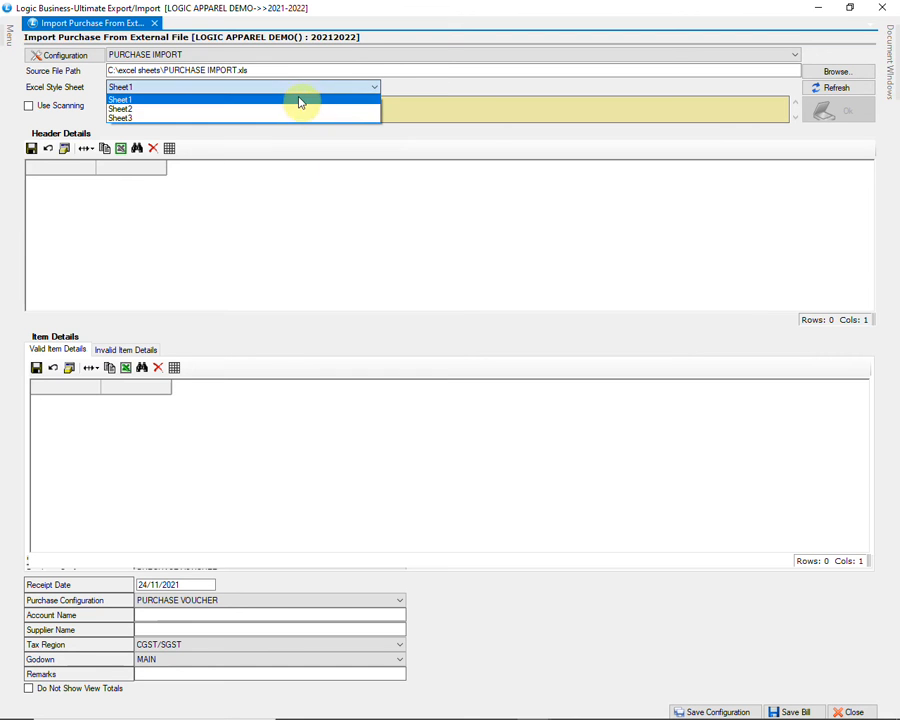
left_click(296, 110)
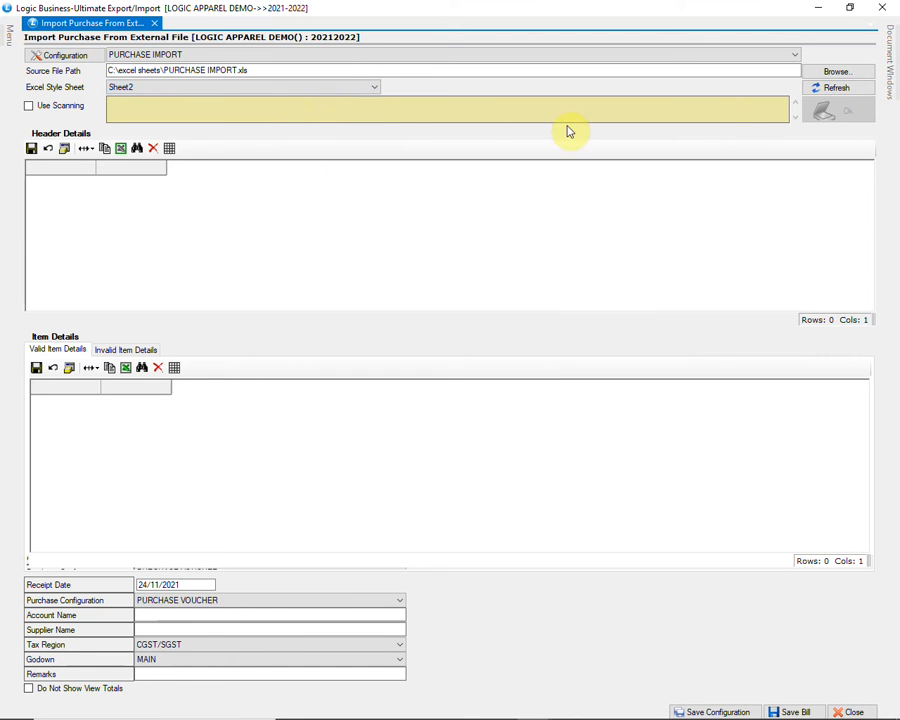
left_click(849, 90)
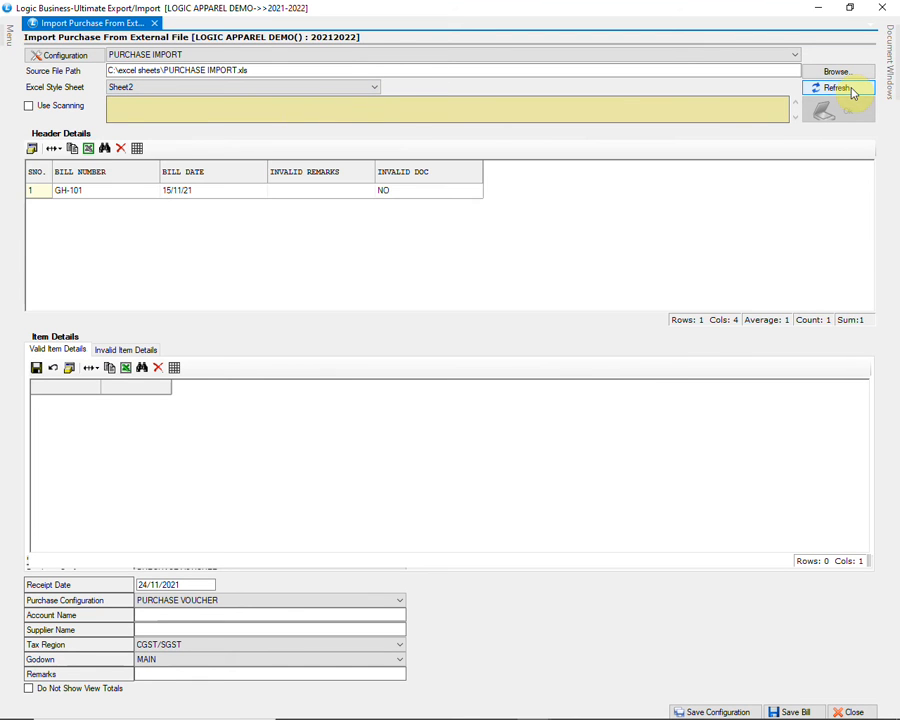
Step: Review the loaded bill's valid and invalid item details
left_click(134, 195)
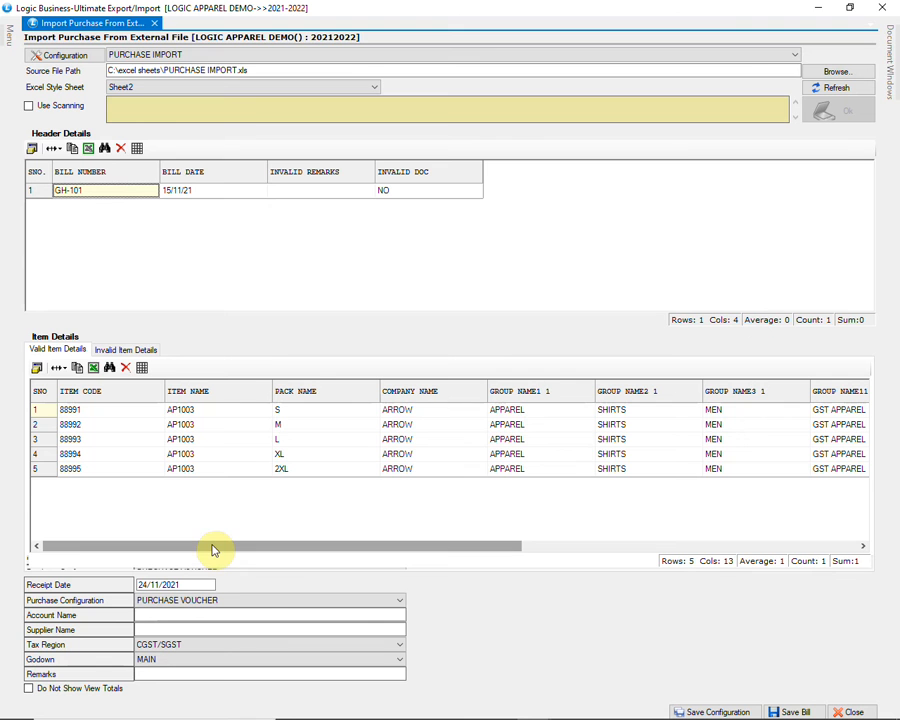
mouse_move(215, 548)
left_mouse_down()
mouse_move(438, 542)
mouse_move(565, 551)
mouse_move(205, 557)
left_mouse_up()
left_click(140, 348)
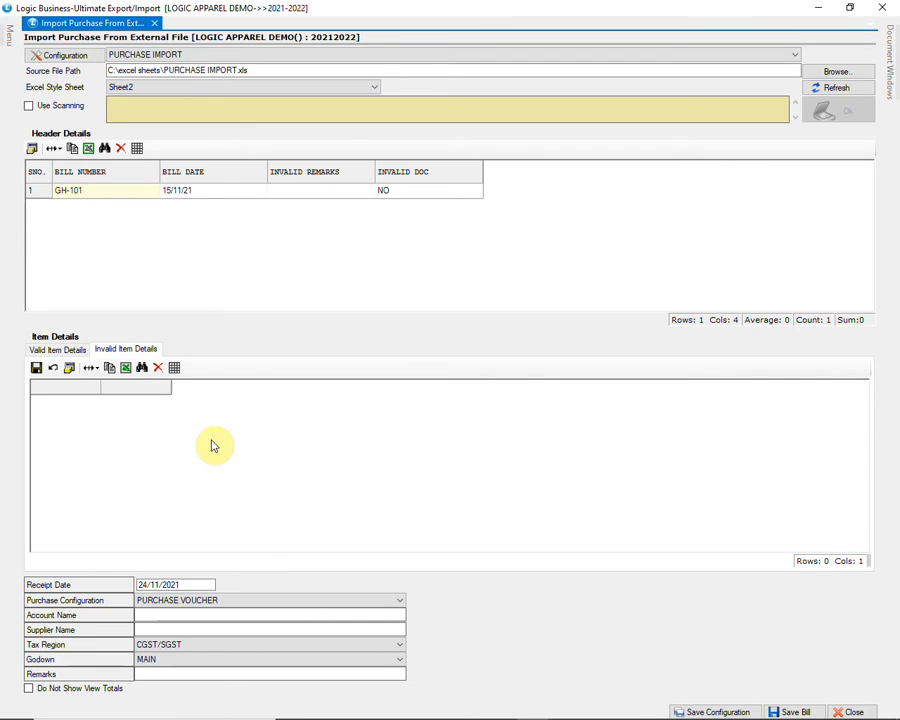
left_click(60, 349)
Step: Assign SUPPLIER 1 as both account name and supplier name for the import, keeping the IGST tax region
left_click(218, 613)
type("sup")
key("Down")
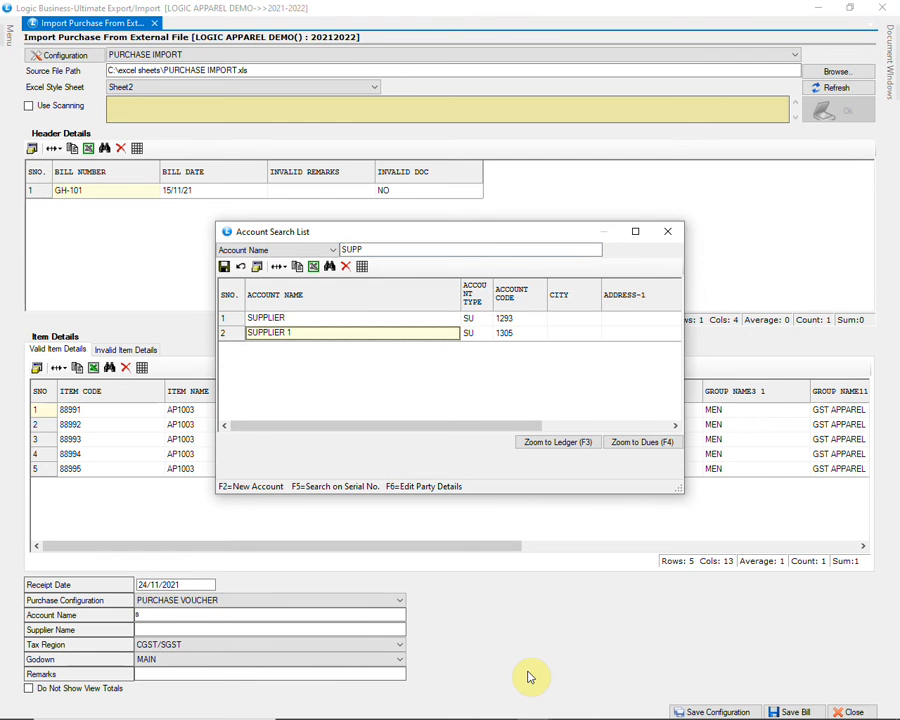
key("Return")
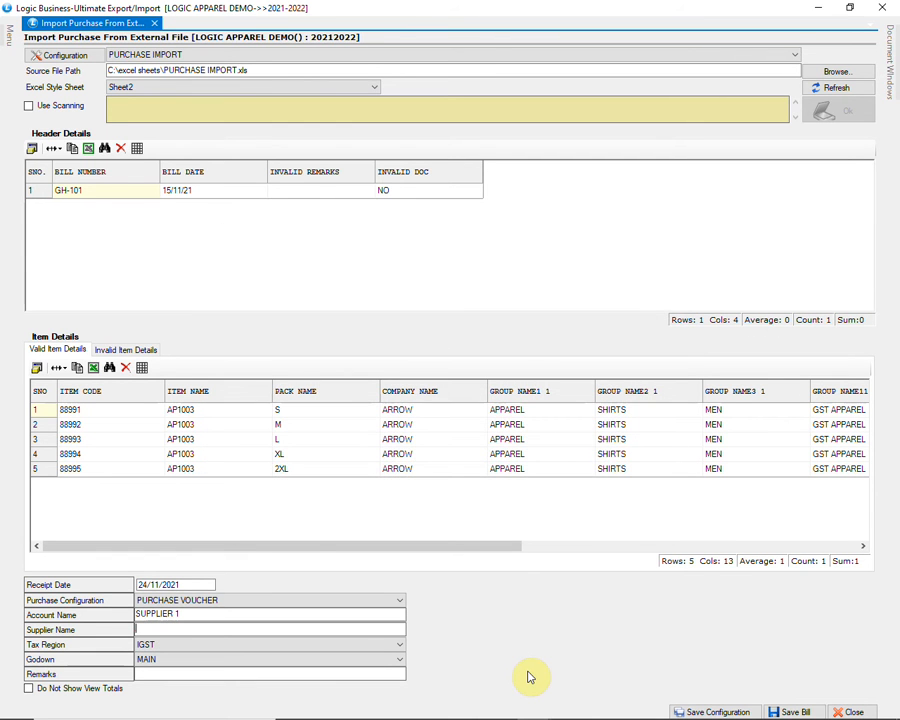
key("Return")
key("Return")
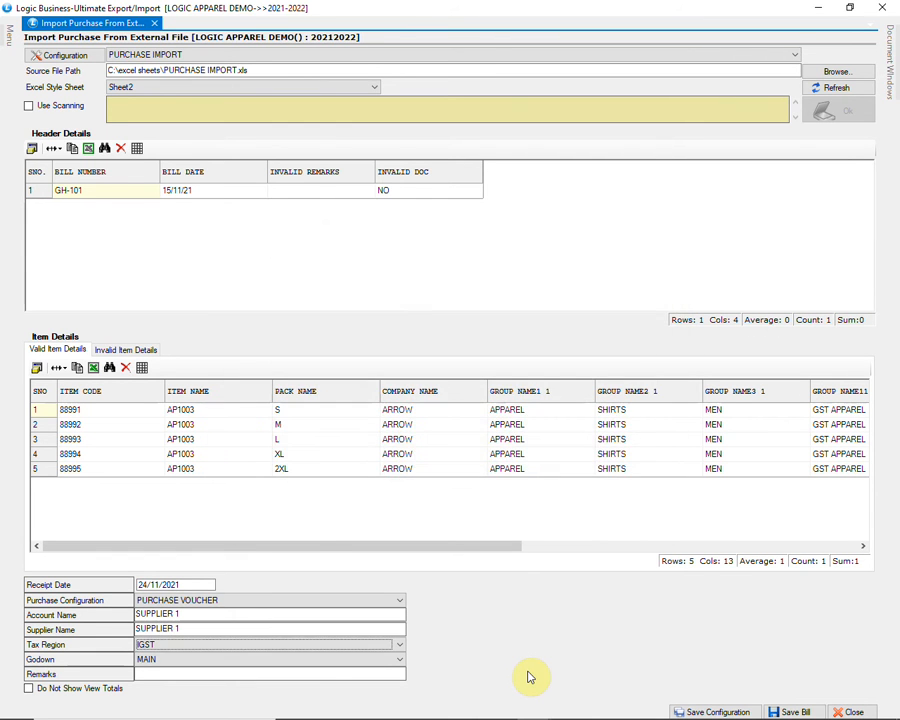
key("Return")
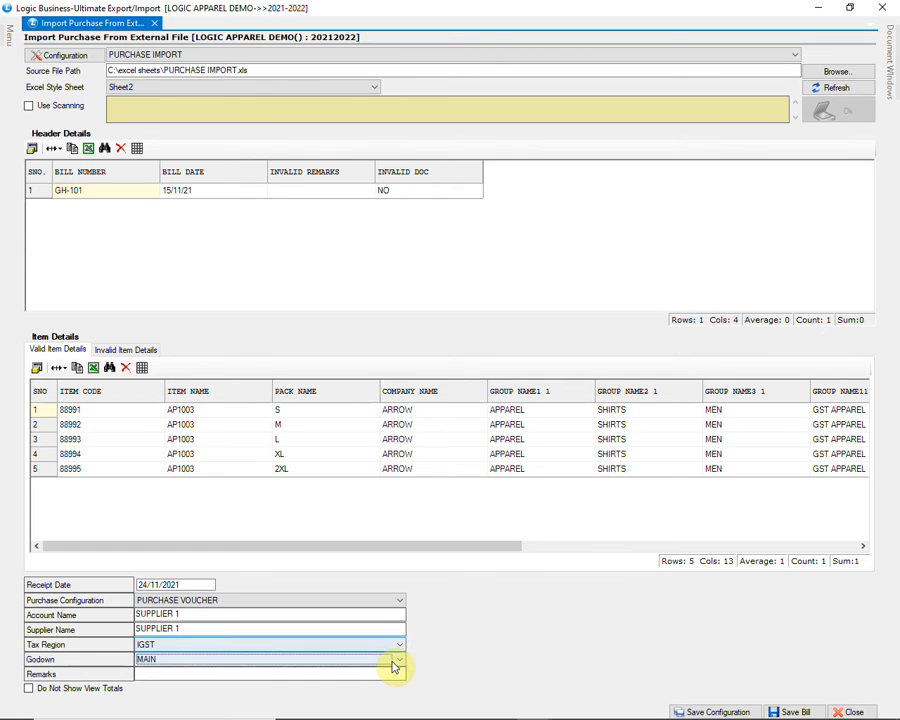
Step: Set the import godown to WAREHOUSE, run the Excel import and save the bill
left_click(393, 661)
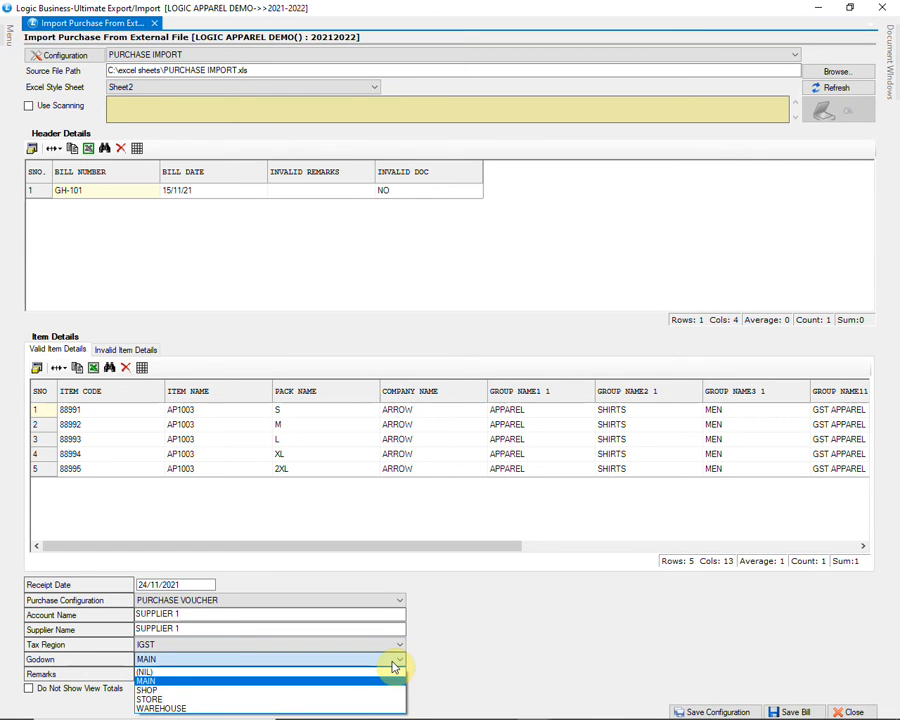
left_click(375, 709)
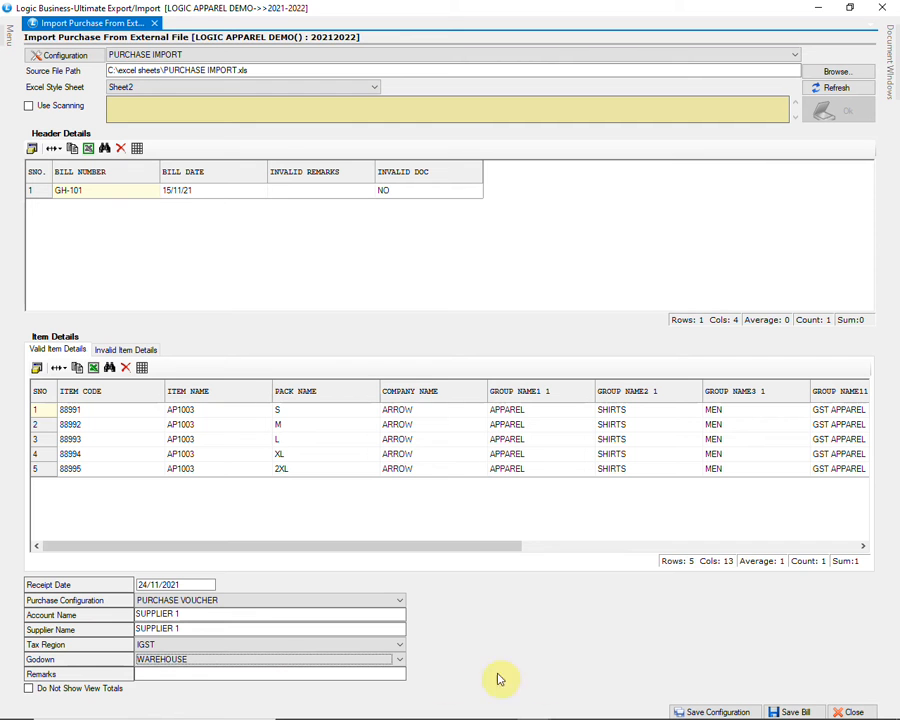
left_click(795, 708)
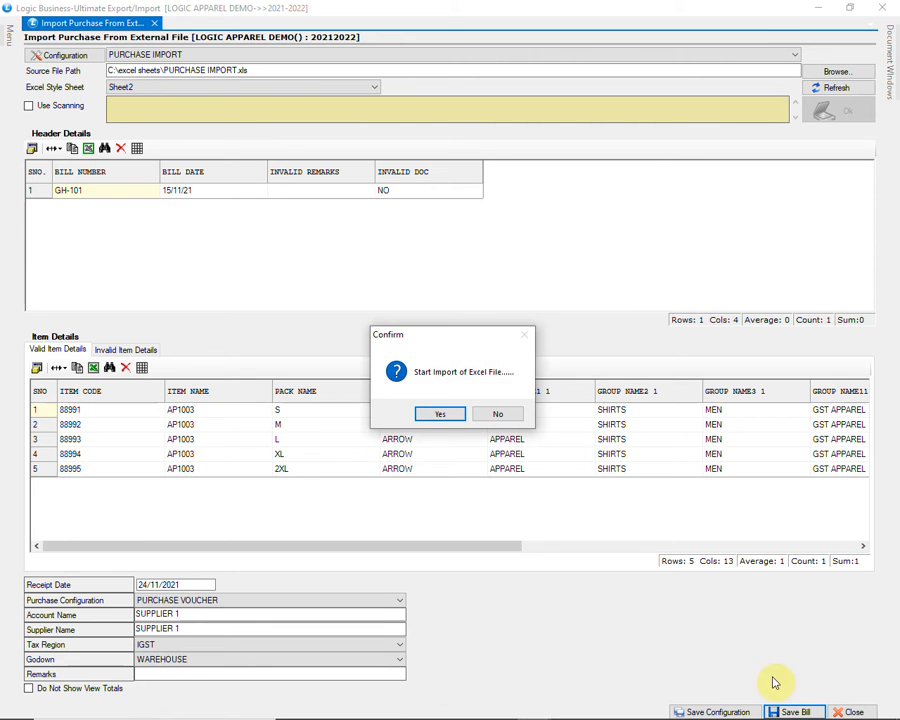
left_click(441, 414)
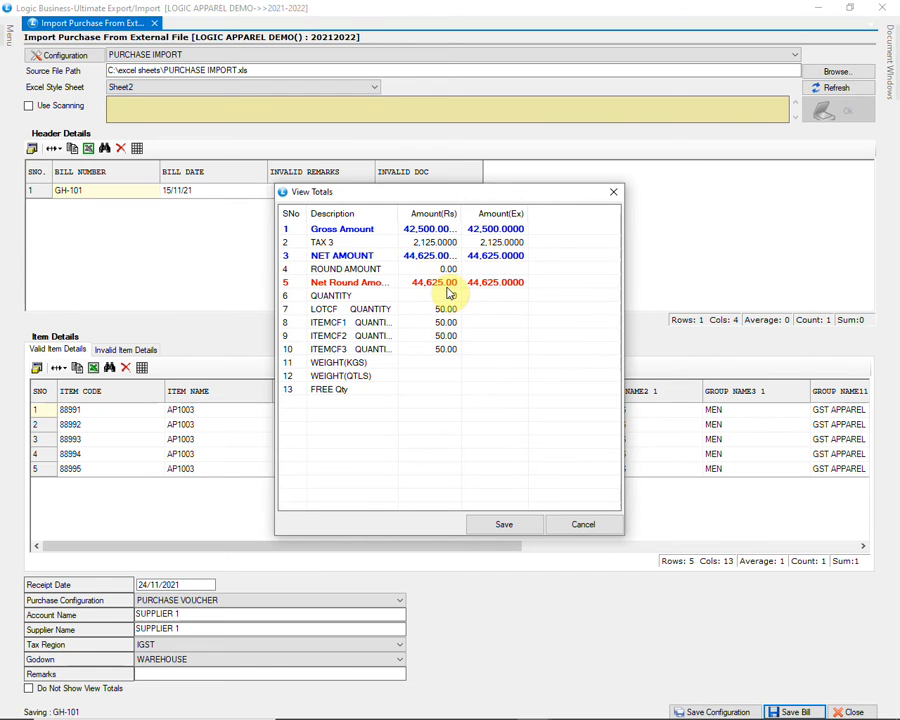
left_click(504, 524)
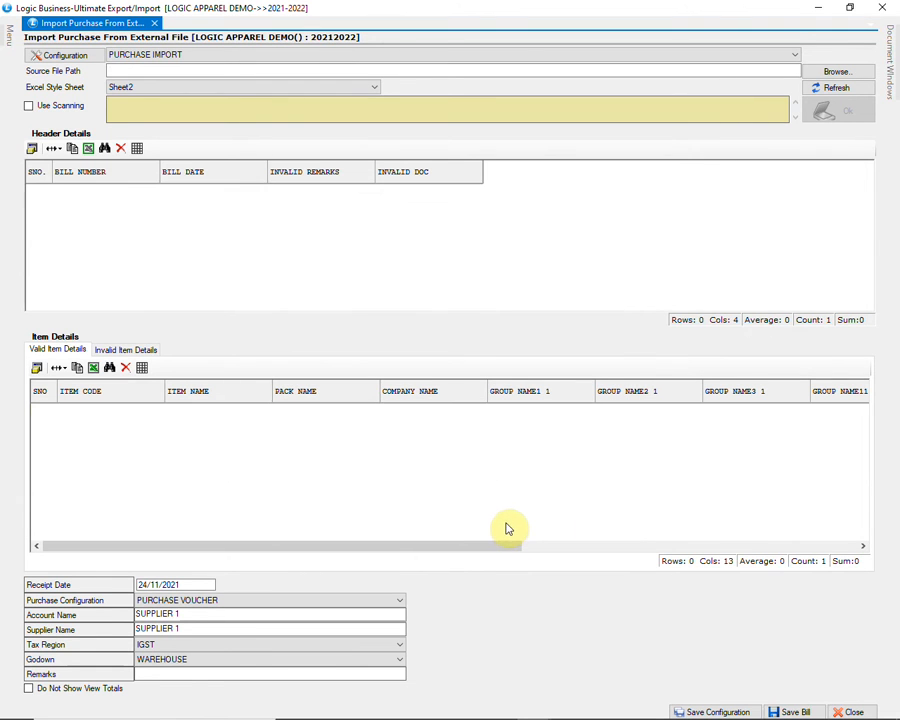
Step: Close the import screen and open the imported SUPPLIER 1 bill dated 15/11/2021 for modification in Purchase Voucher
left_click(850, 712)
double_click(210, 313)
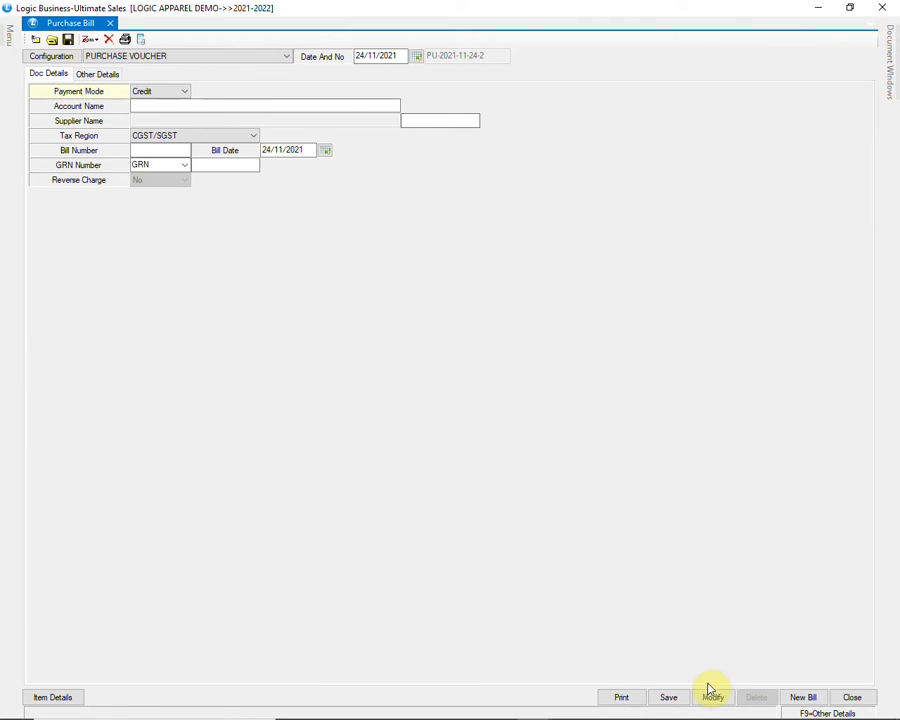
left_click(713, 695)
left_click(258, 355)
left_click_drag(665, 347, 655, 393)
left_click(588, 390)
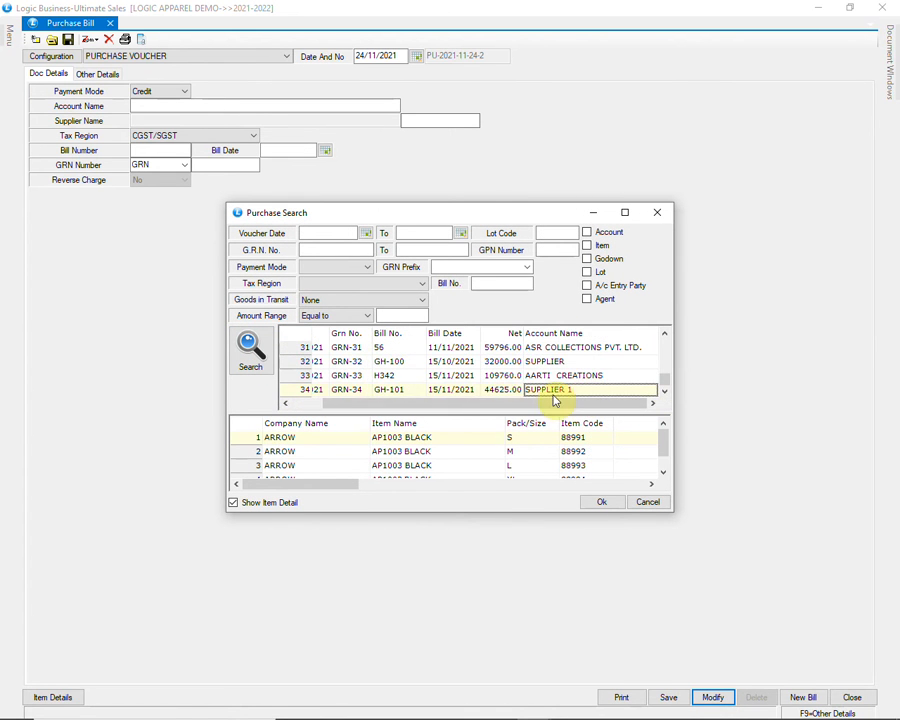
left_click(609, 504)
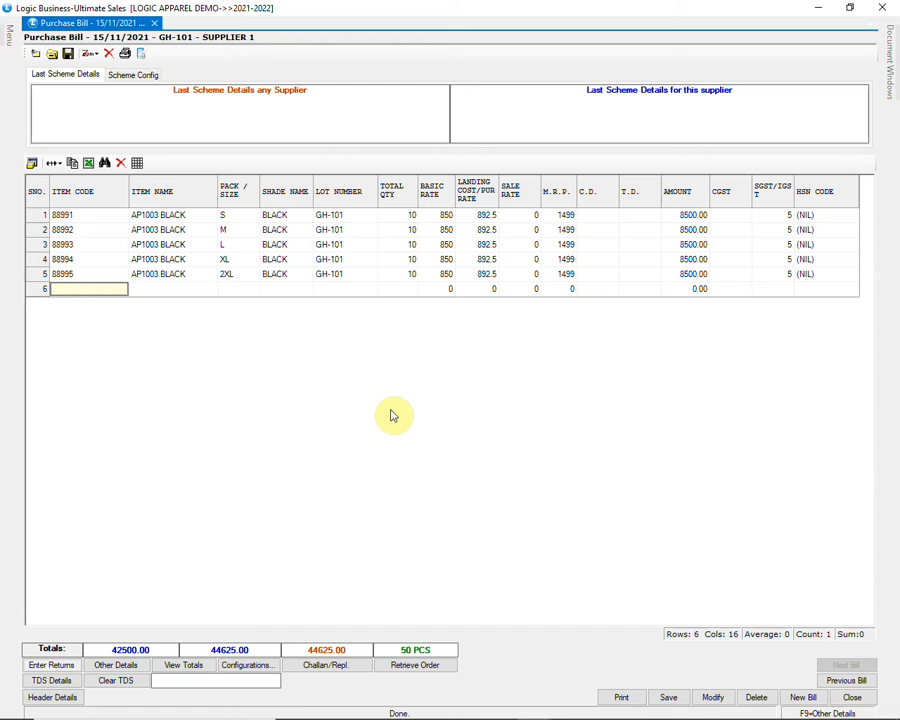
Step: Review the imported bill's totals and its account-wise breakup, and return to the item details
left_click(195, 668)
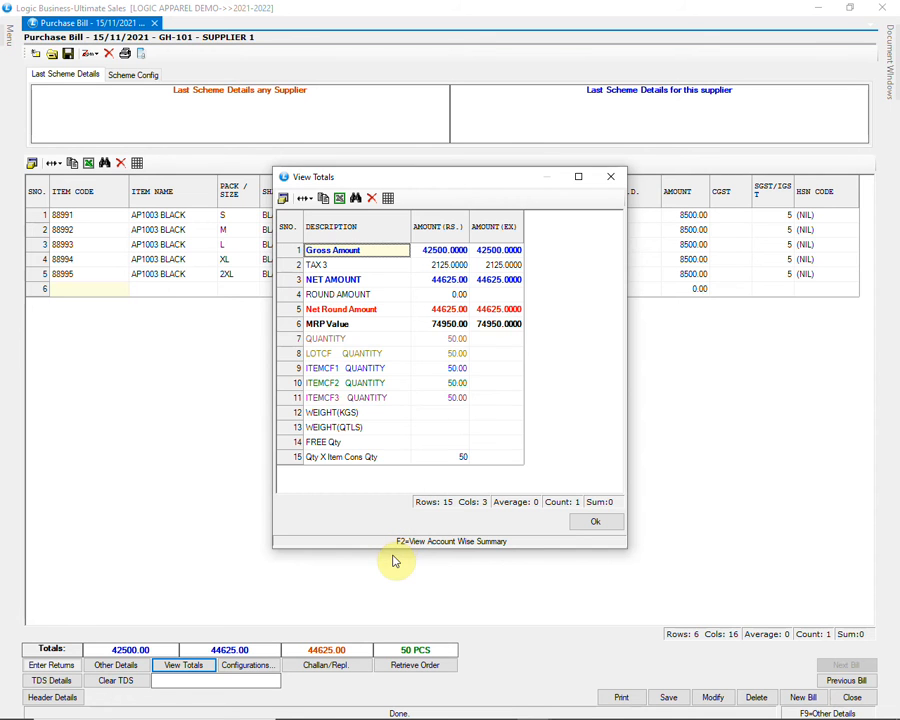
key("F2")
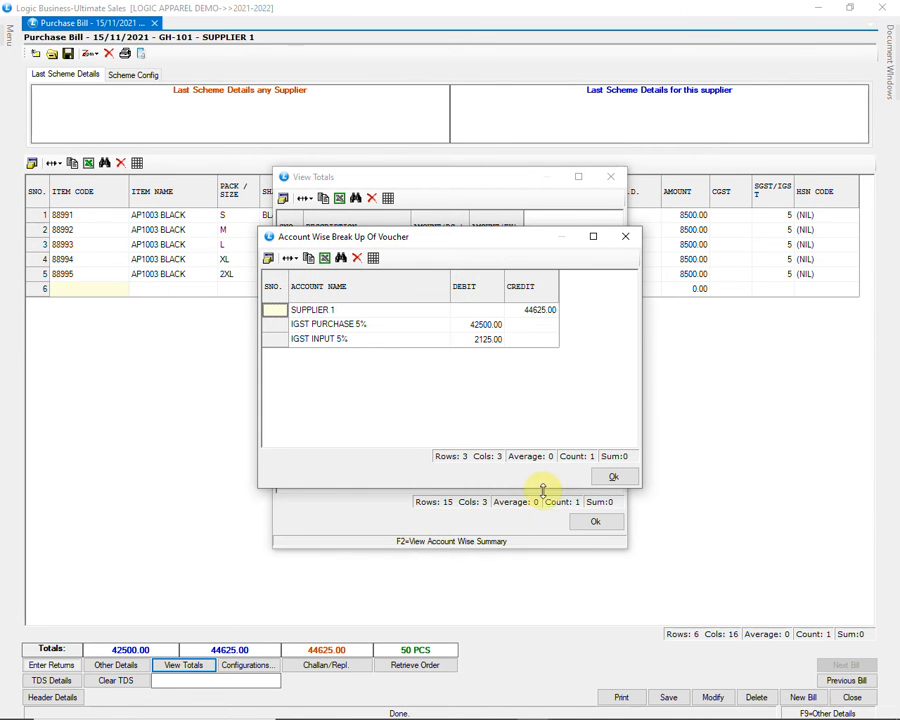
left_click(614, 477)
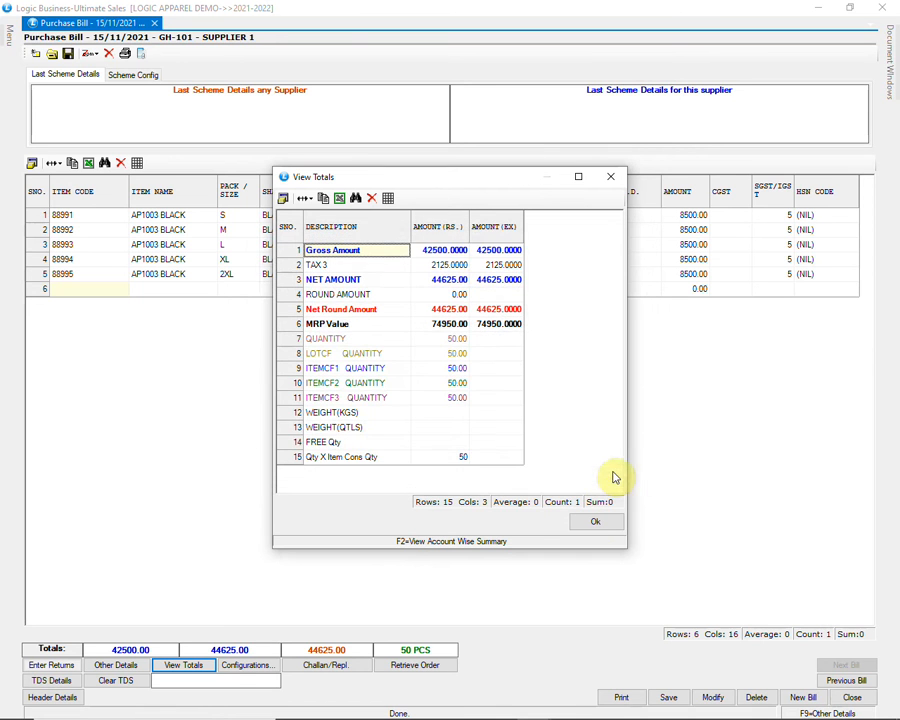
left_click(598, 522)
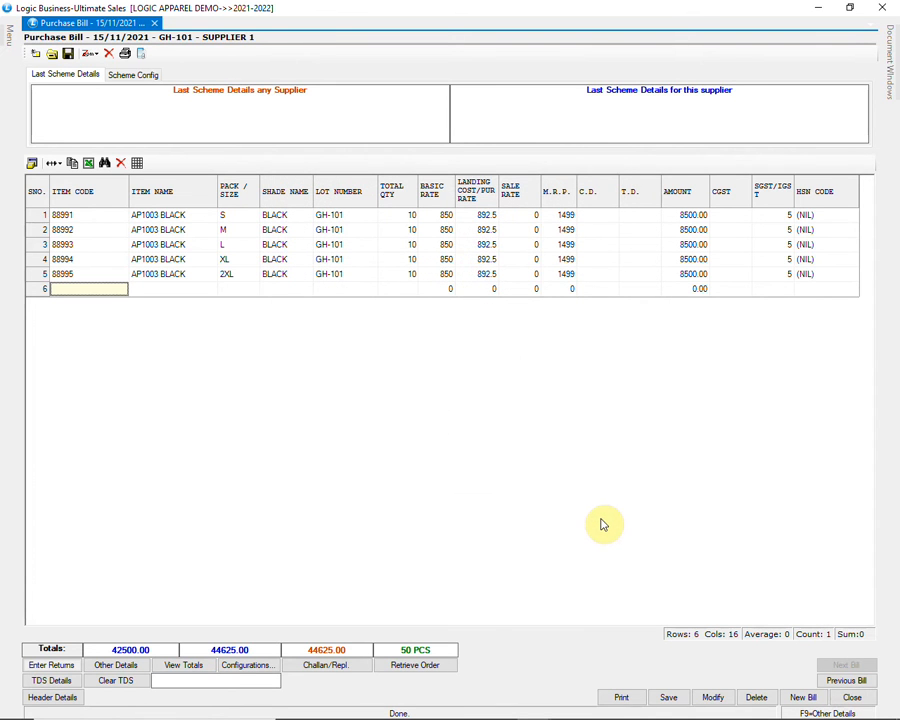
Step: Close the SUPPLIER 1 purchase bill without saving changes and open Purchase Return
left_click(850, 699)
left_click(452, 423)
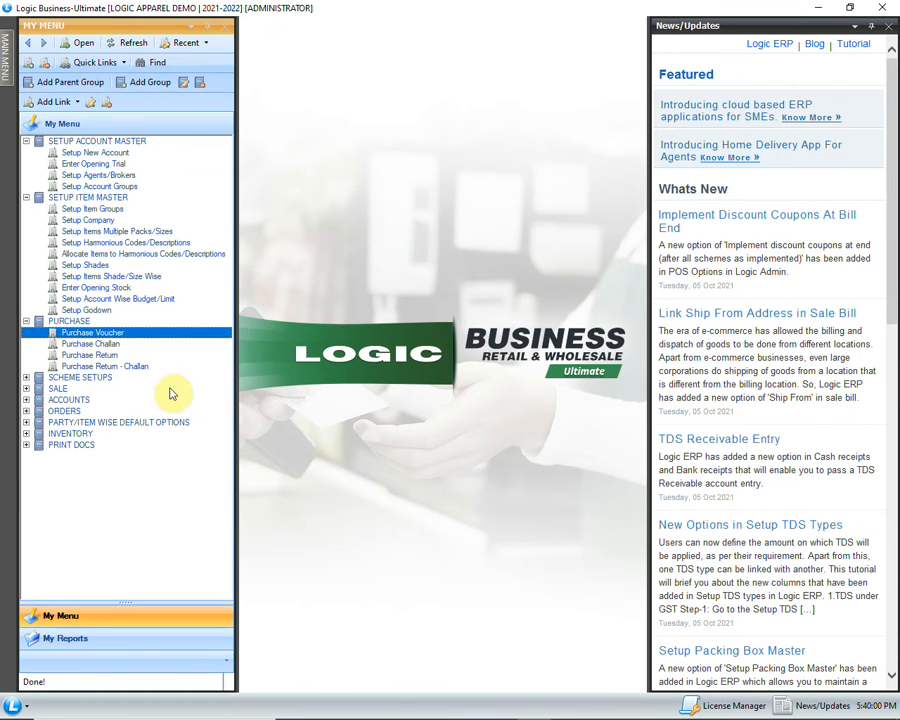
left_click(133, 358)
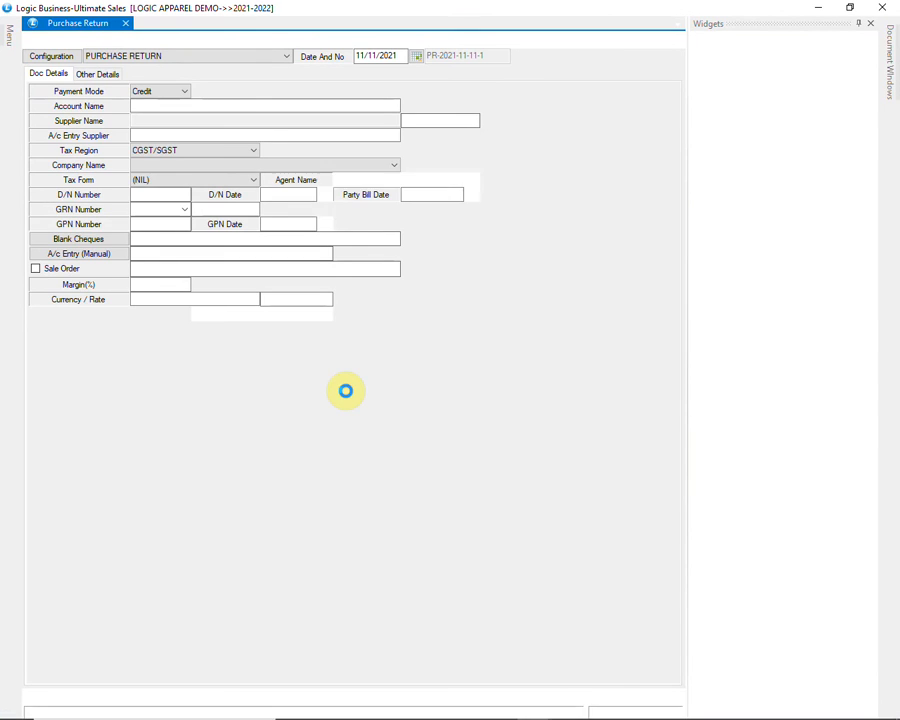
Step: Set ASR COLLECTIONS PVT. LTD. as the account on the credit purchase return, keep the remaining header defaults and go to the item details
key("Return")
key("Return")
type("A")
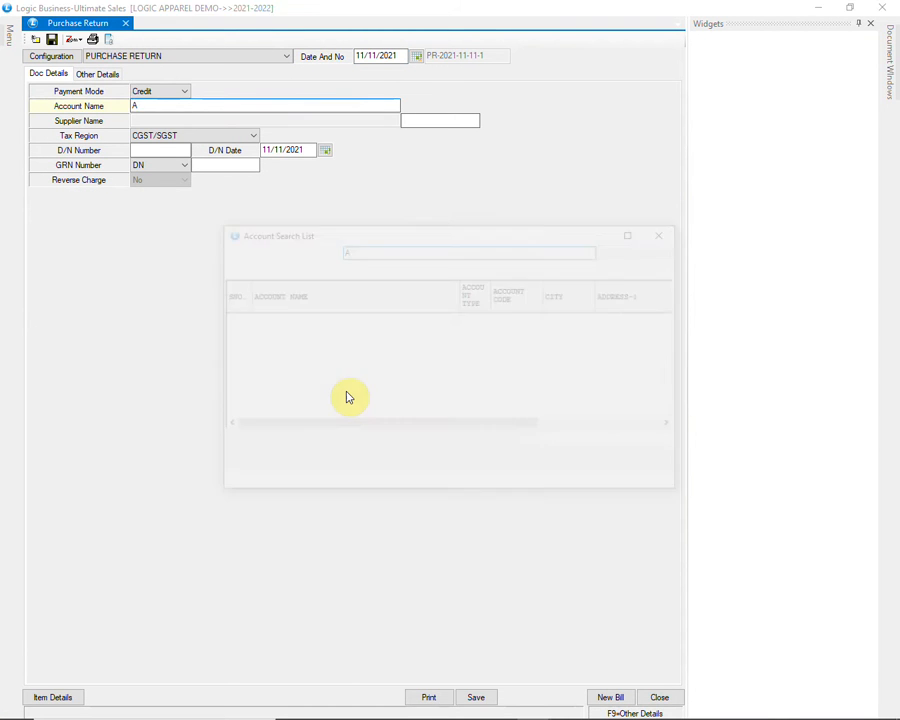
type("S")
key("Return")
key("Return")
key("Return")
key("Return")
key("Return")
key("Return")
key("Return")
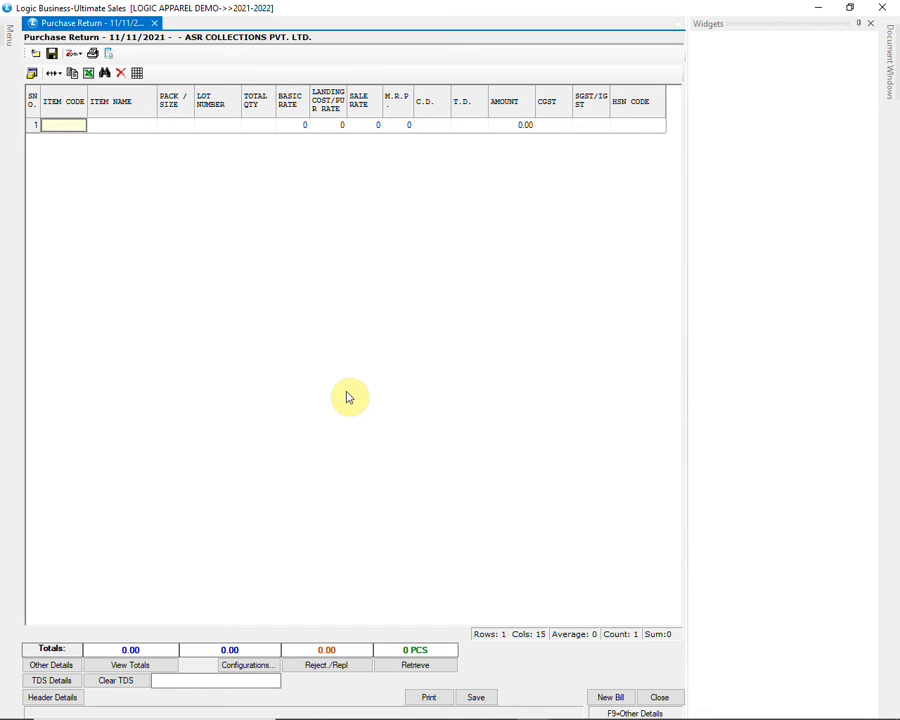
Step: Add item code Z64 to the first row of the purchase return and select its lot 964
type("Z64")
key("Return")
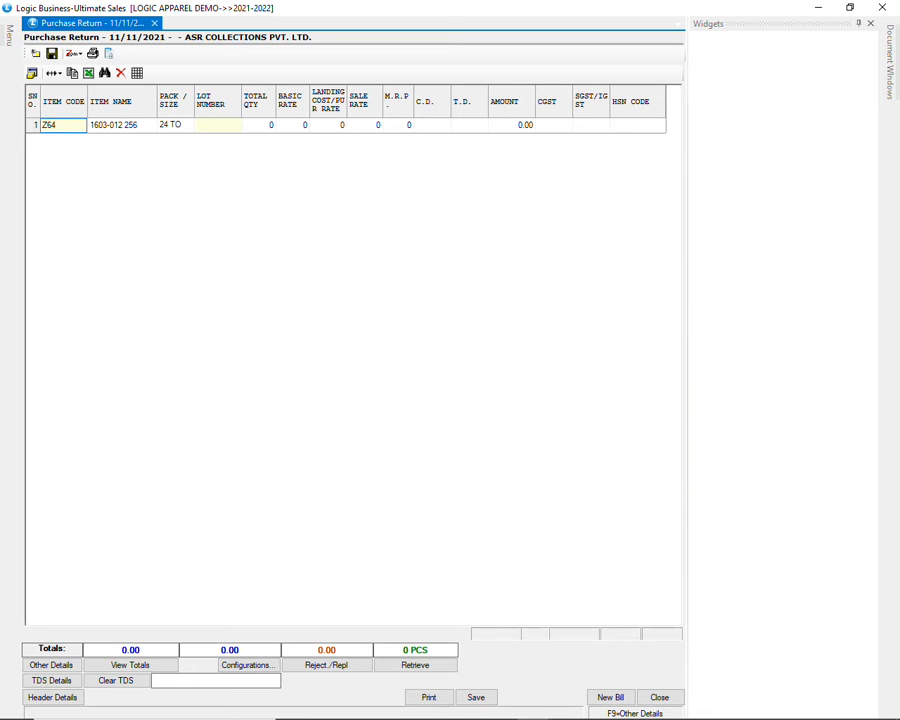
key("Down")
key("Return")
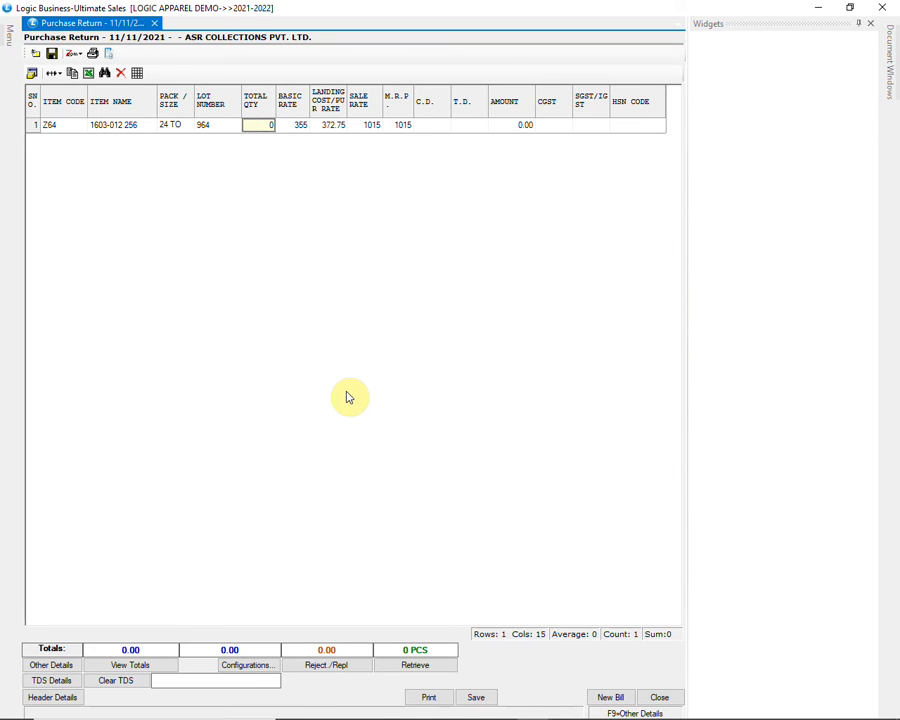
Step: Set the return quantity of item Z64 to 1 and accept its remaining rate and tax values
type("1")
key("Return")
key("Return")
key("Return")
key("Return")
key("Return")
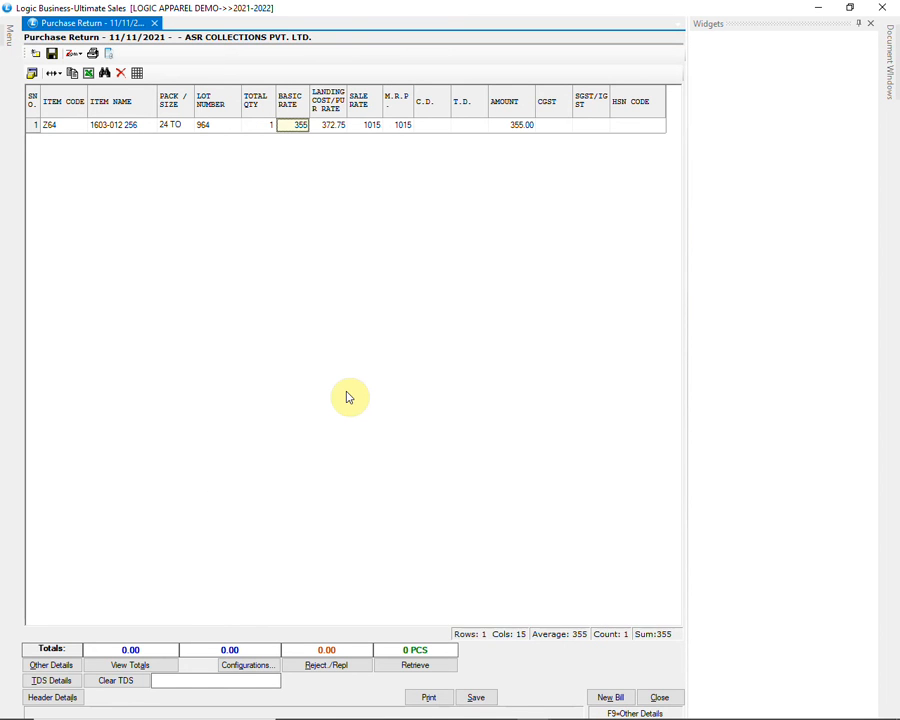
key("Return")
key("Return")
key("Return")
key("Return")
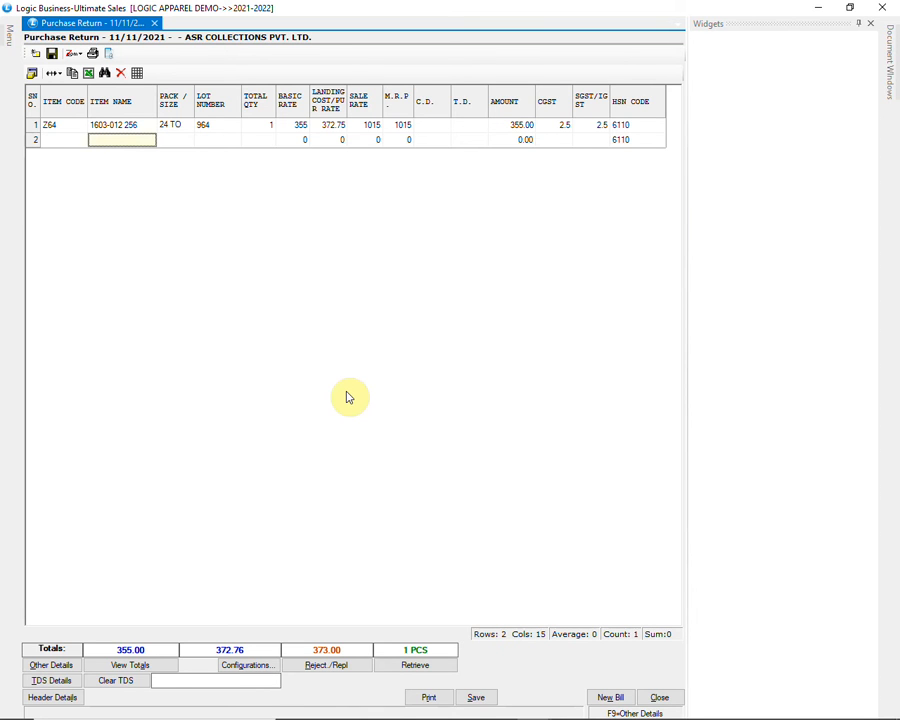
Step: Save the purchase return voucher and close the Purchase Return window
left_click(476, 704)
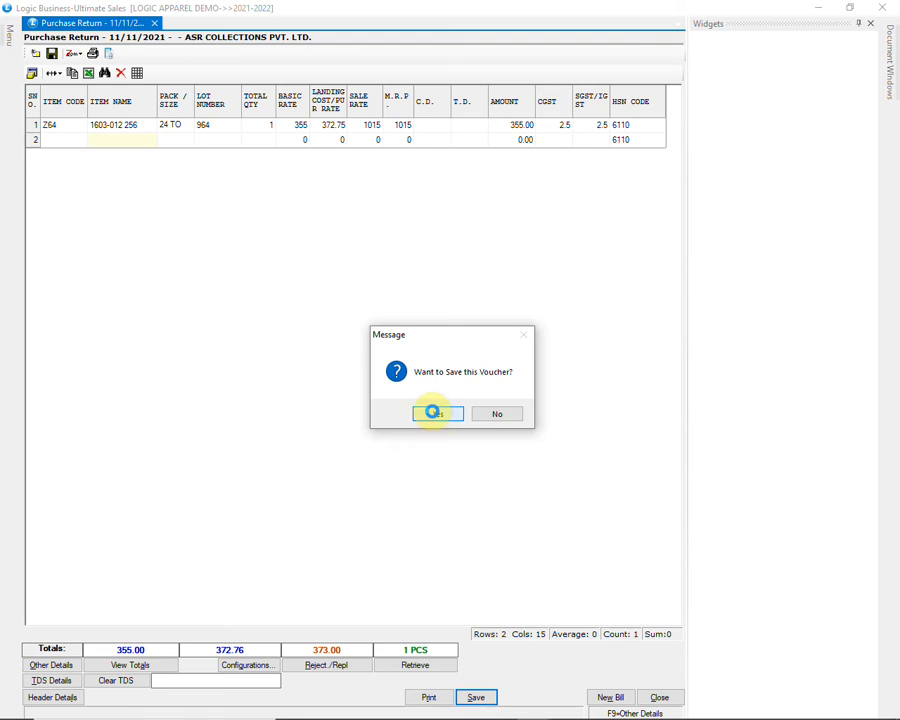
left_click(435, 414)
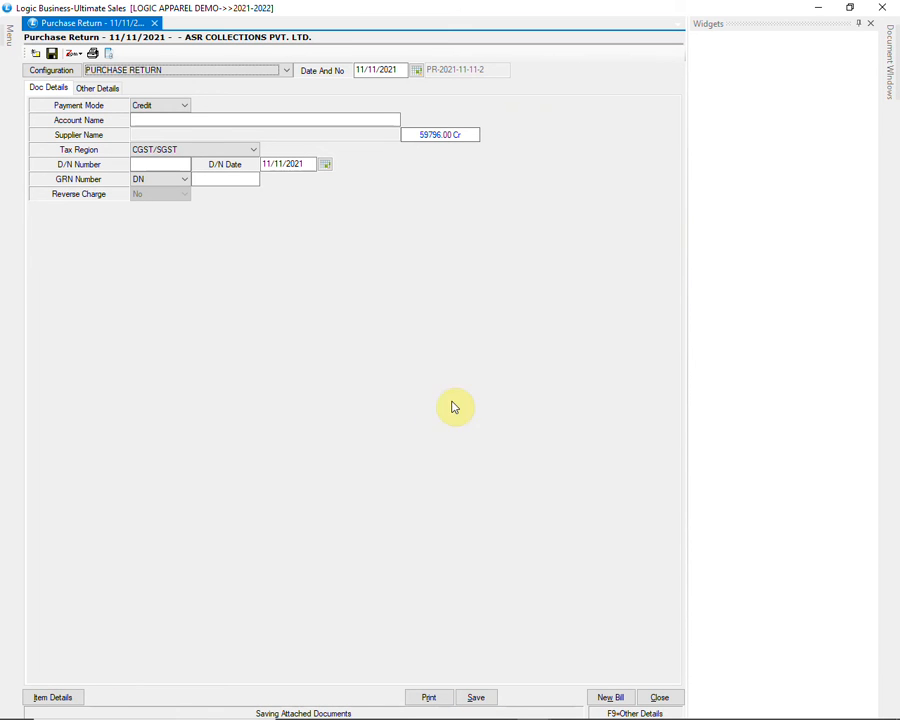
left_click(886, 8)
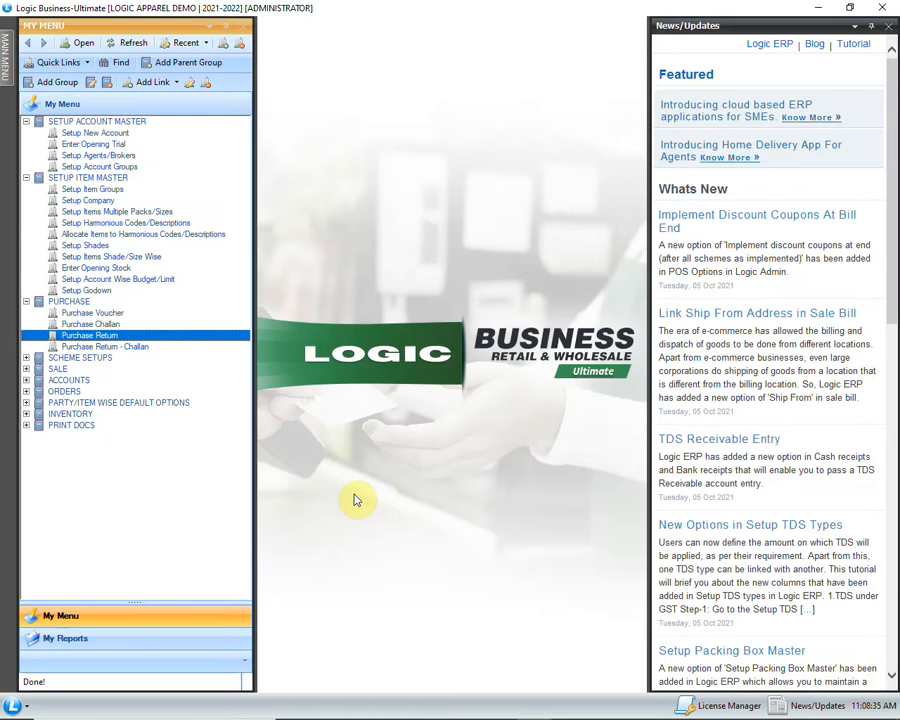
Step: Open Stock Transfer - Godown Wise from the inventory functions
left_click(26, 415)
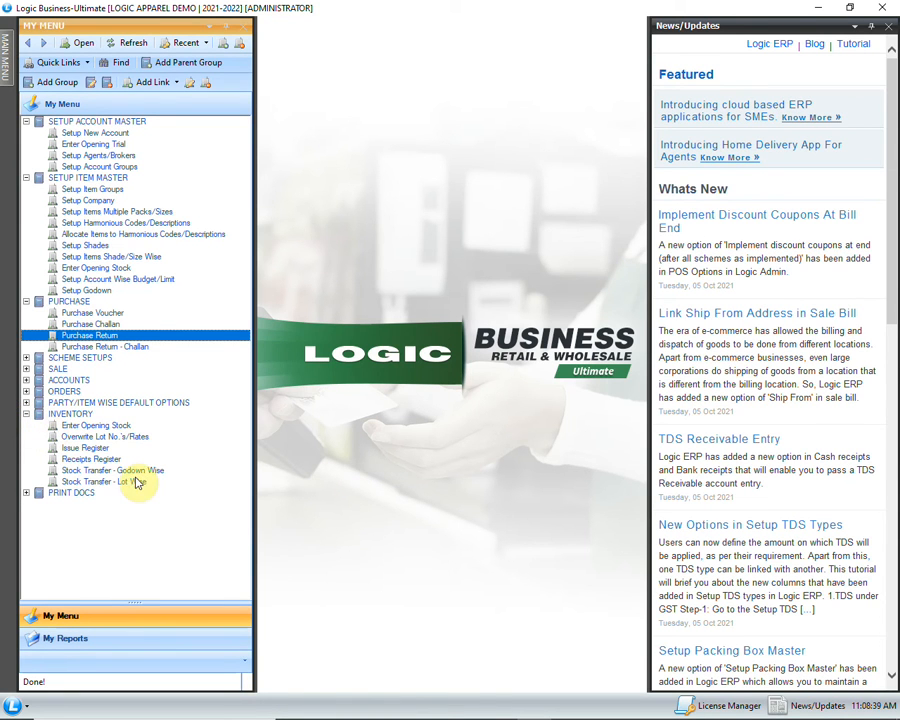
left_click(141, 470)
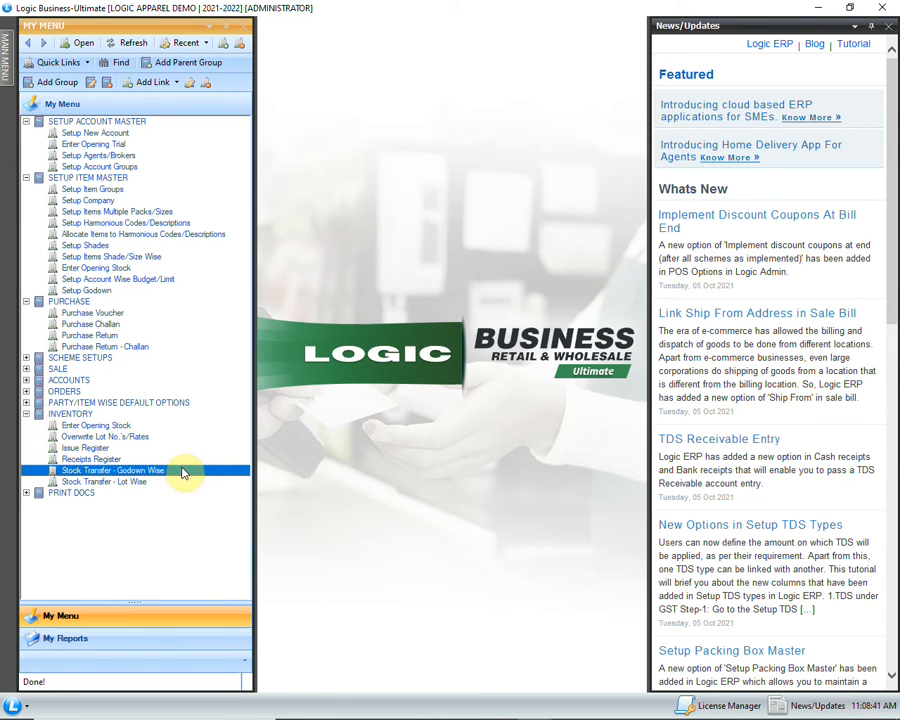
double_click(181, 468)
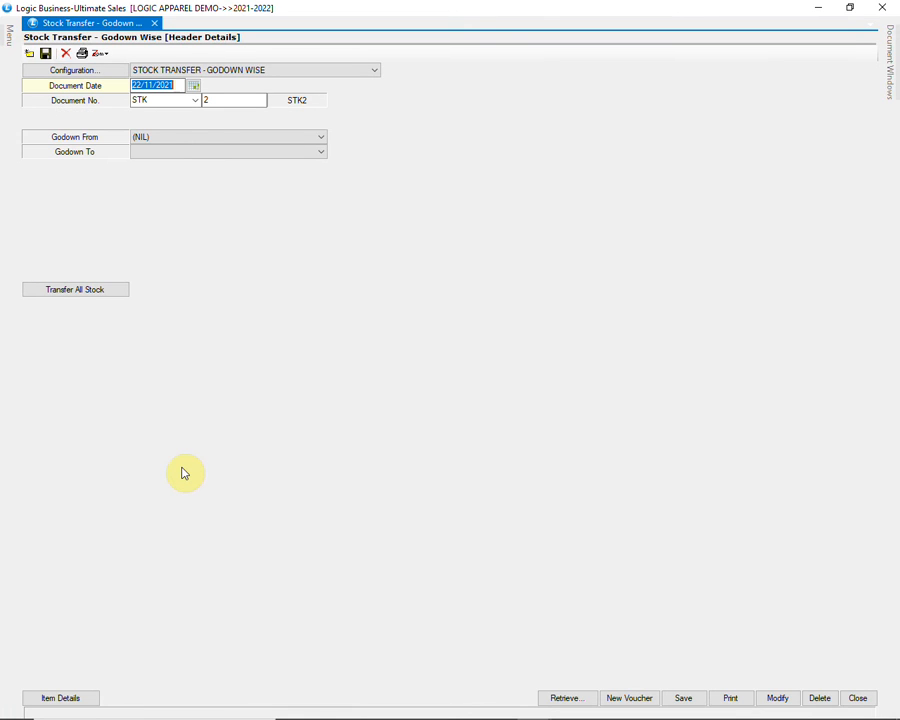
Step: Keep the document number of the stock transfer and set it to move stock from godown WAREHOUSE to STORE
key("Return")
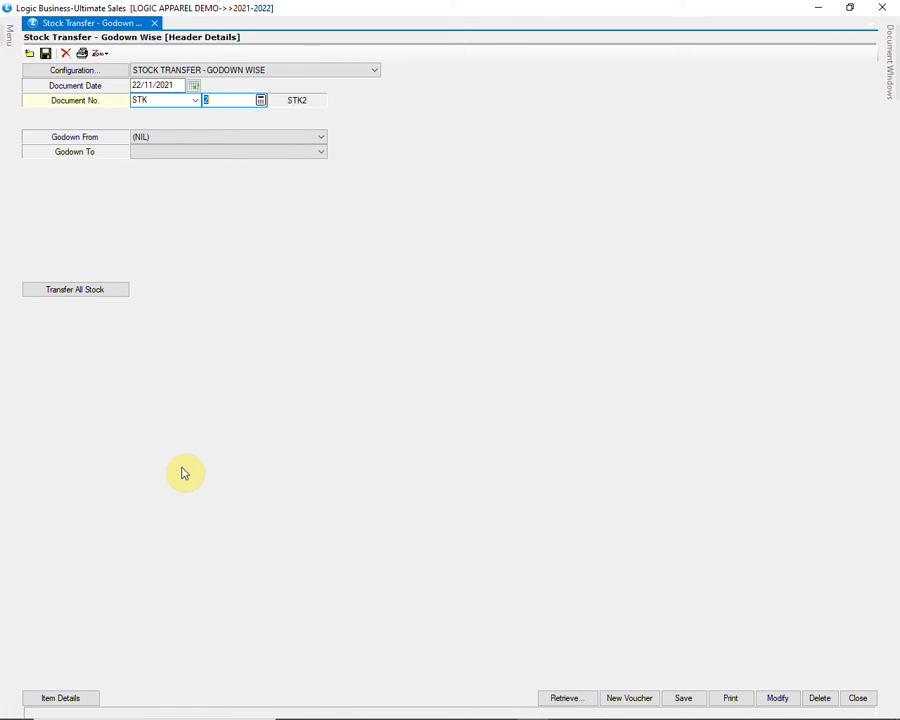
key("Return")
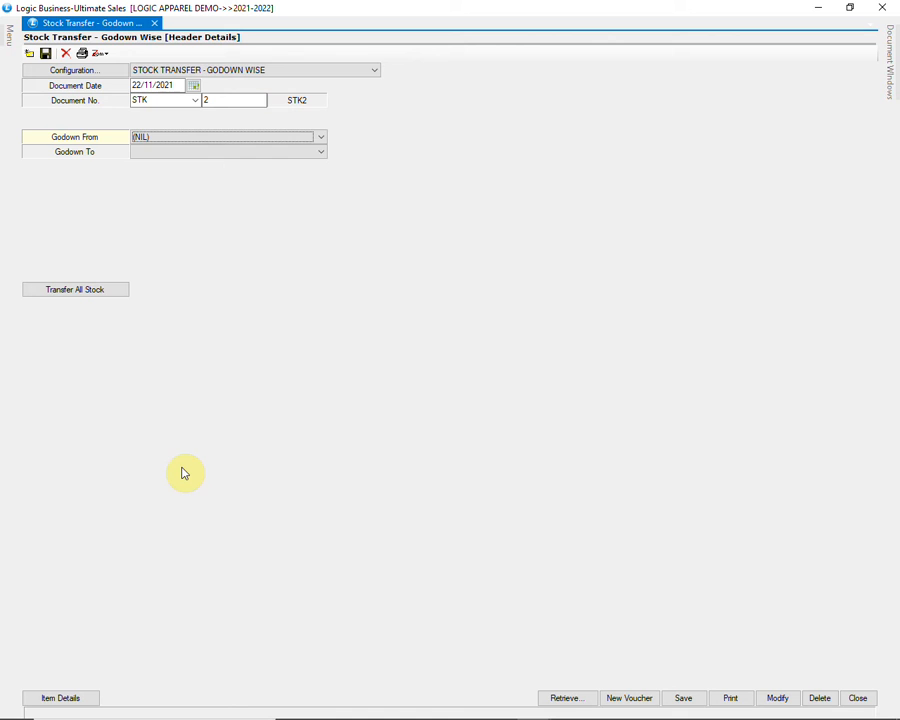
key("w")
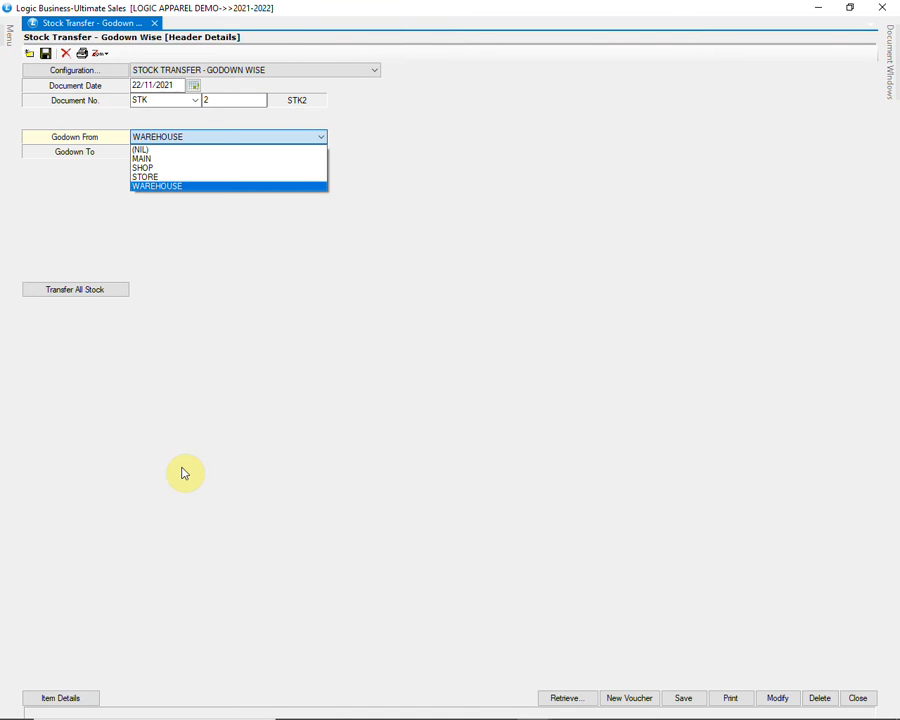
key("Return")
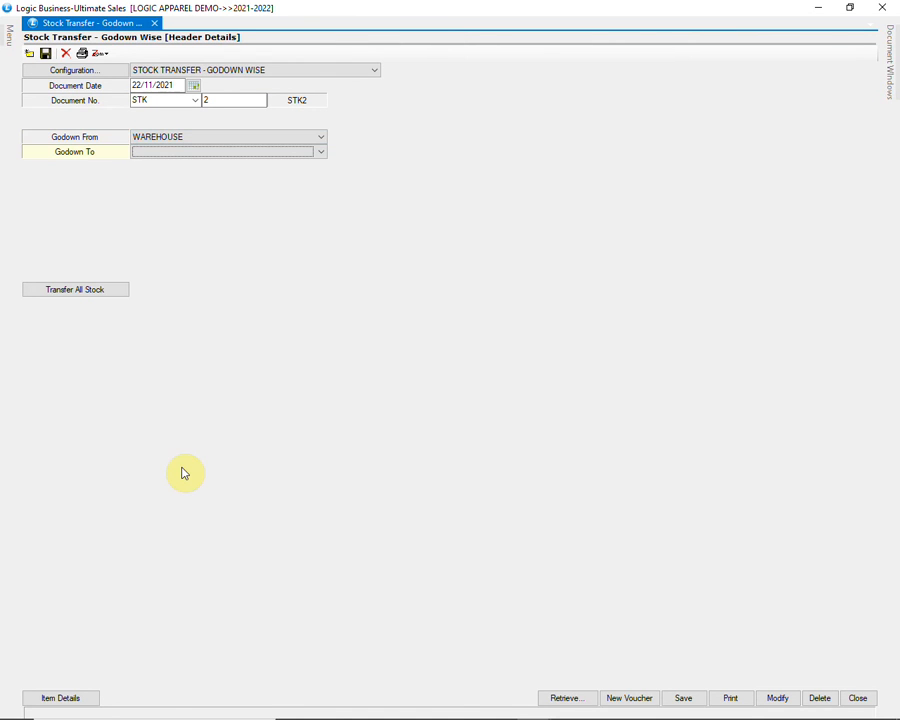
key("Down")
key("Down")
key("Down")
key("Down")
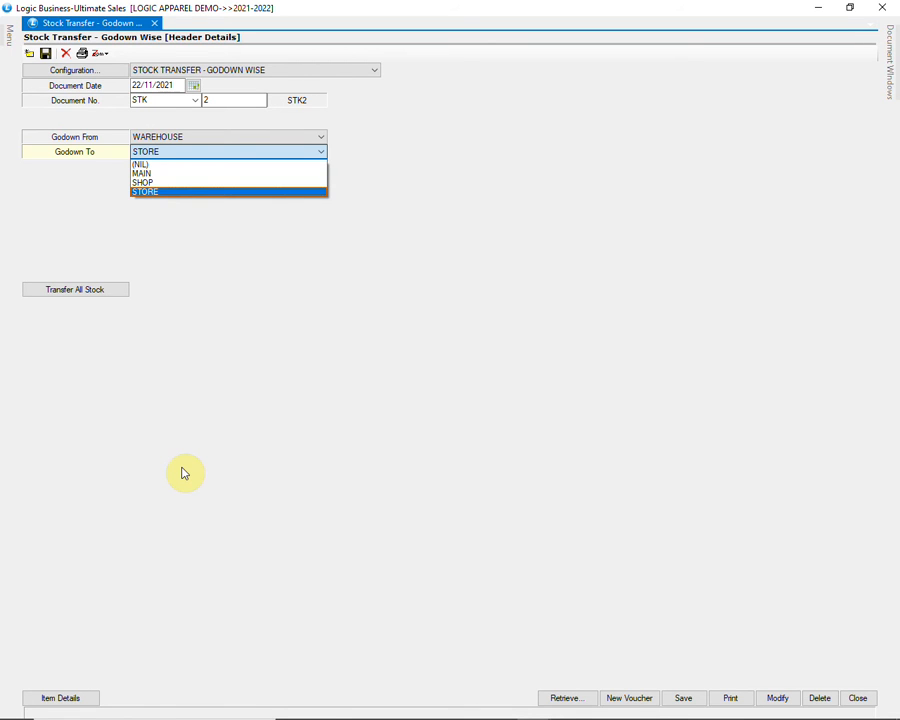
key("Return")
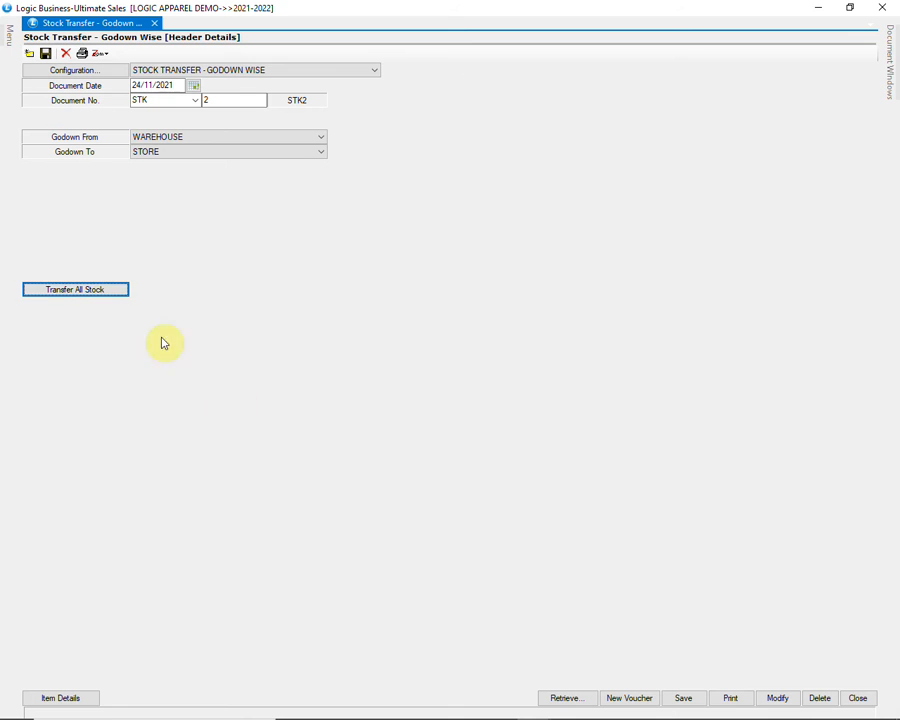
Step: Examine the options for retrieving transfer items from an external Excel file, and return to the transfer header without choosing a file
left_click(560, 703)
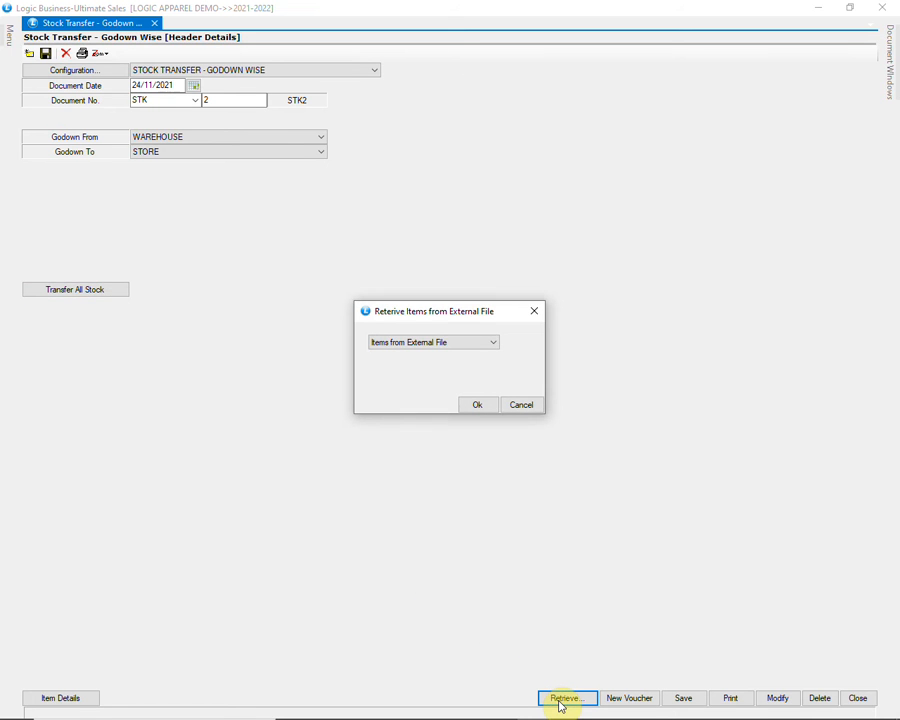
left_click(471, 347)
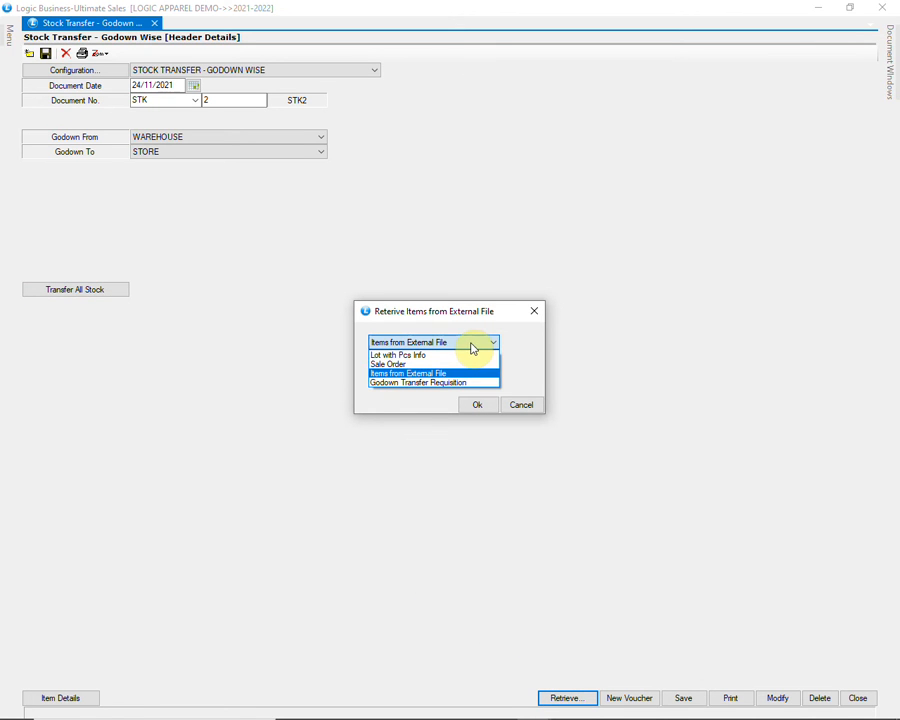
left_click(481, 347)
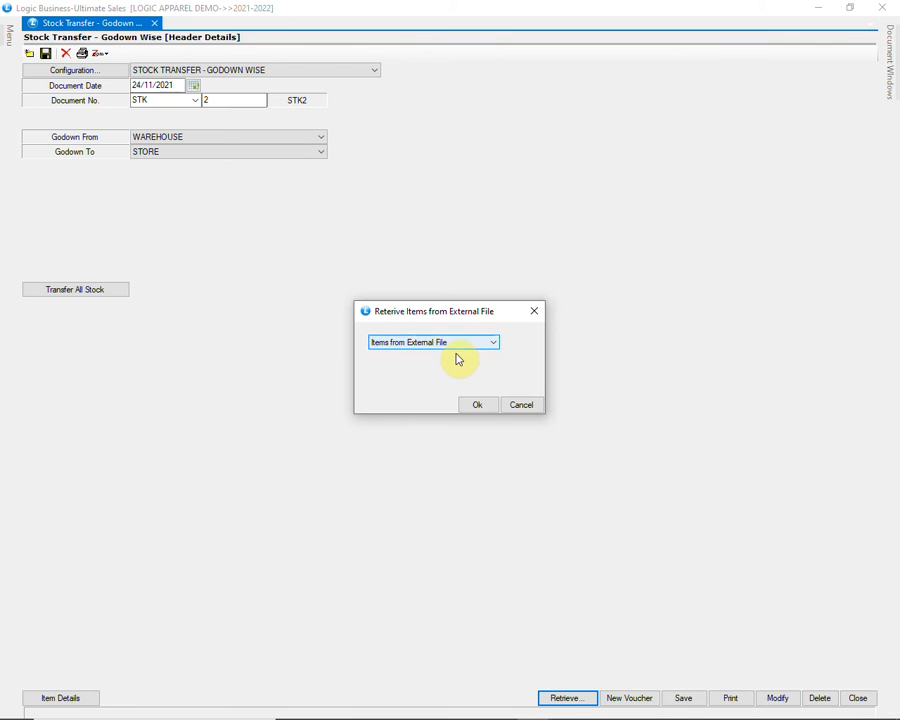
left_click(477, 408)
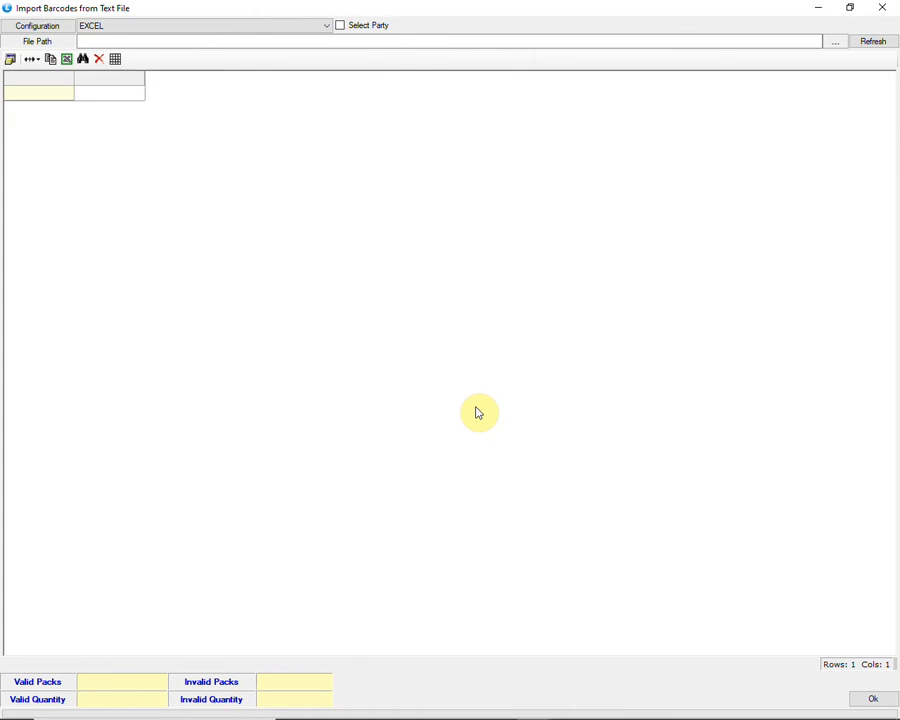
left_click(155, 27)
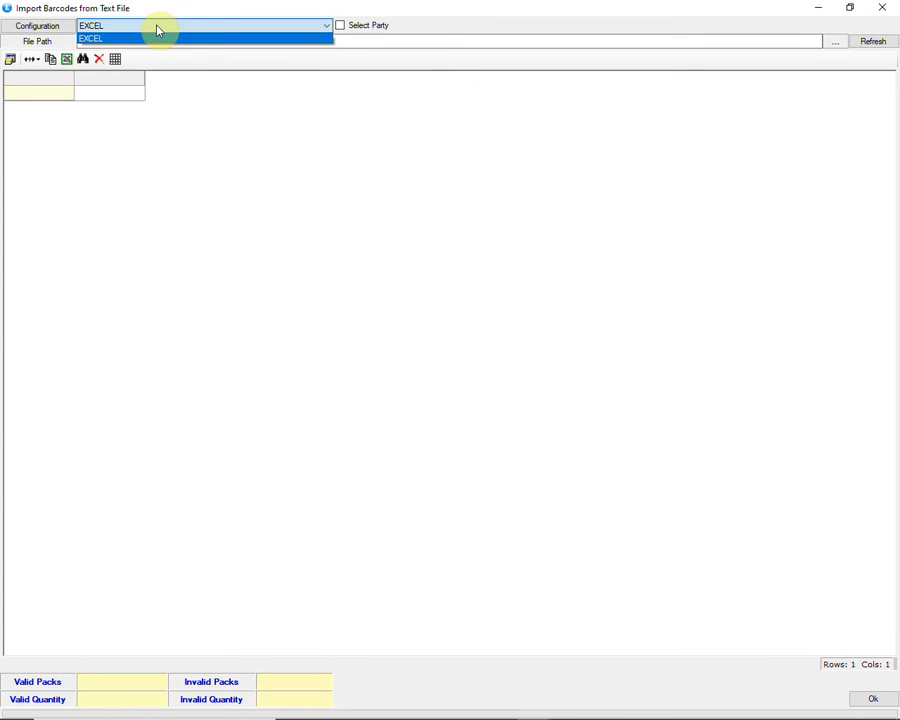
left_click(157, 27)
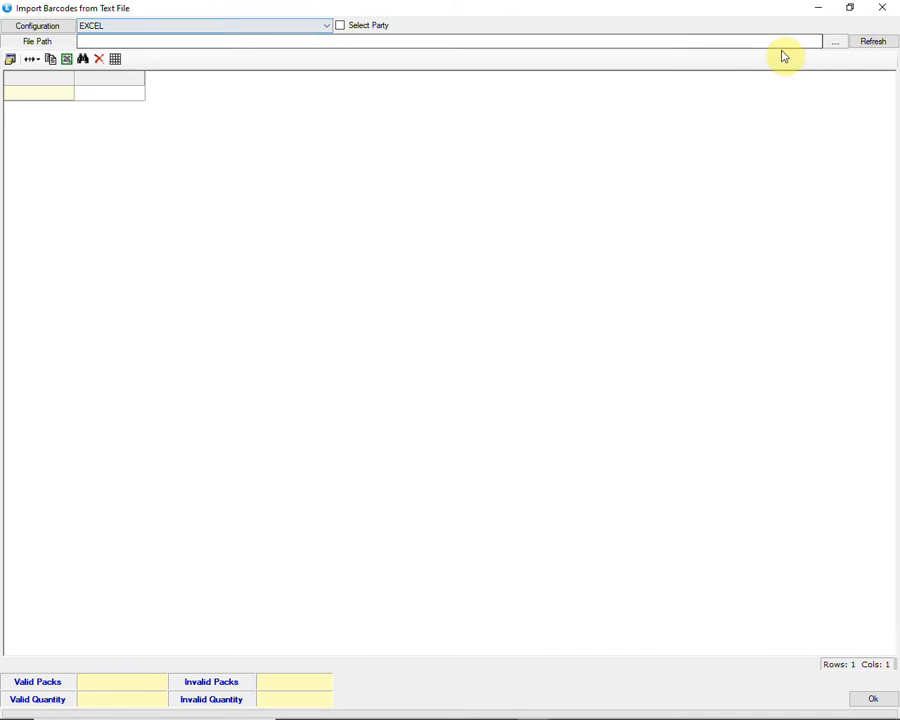
left_click(833, 45)
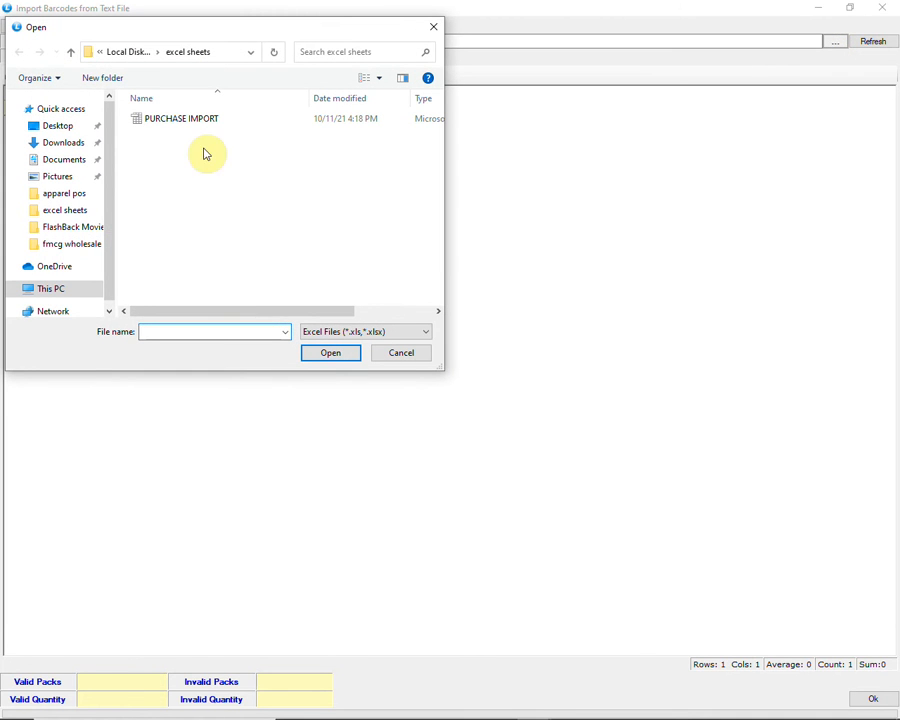
left_click(400, 353)
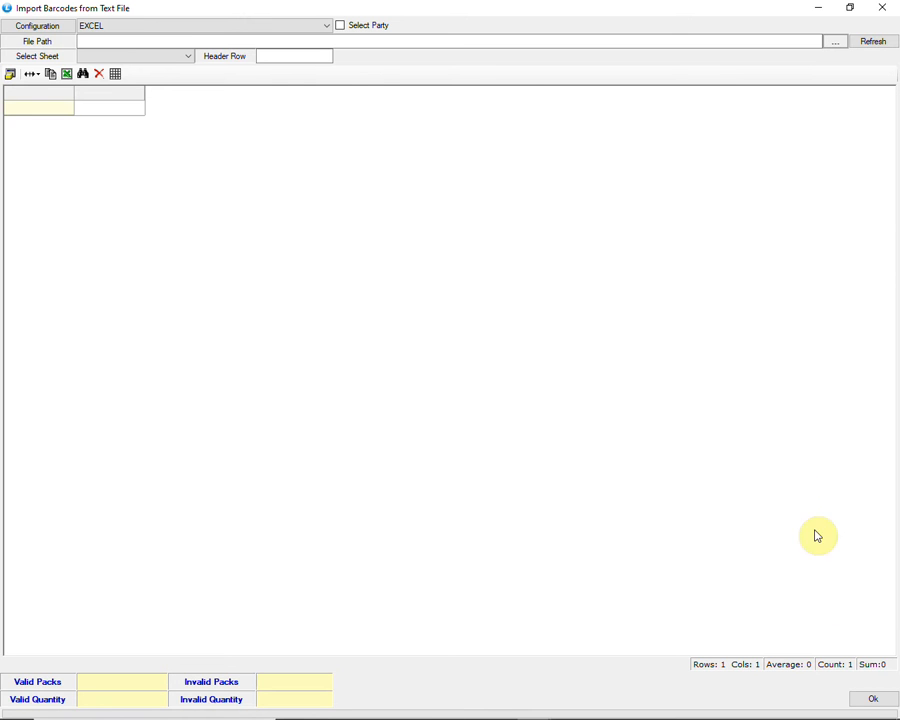
left_click(873, 699)
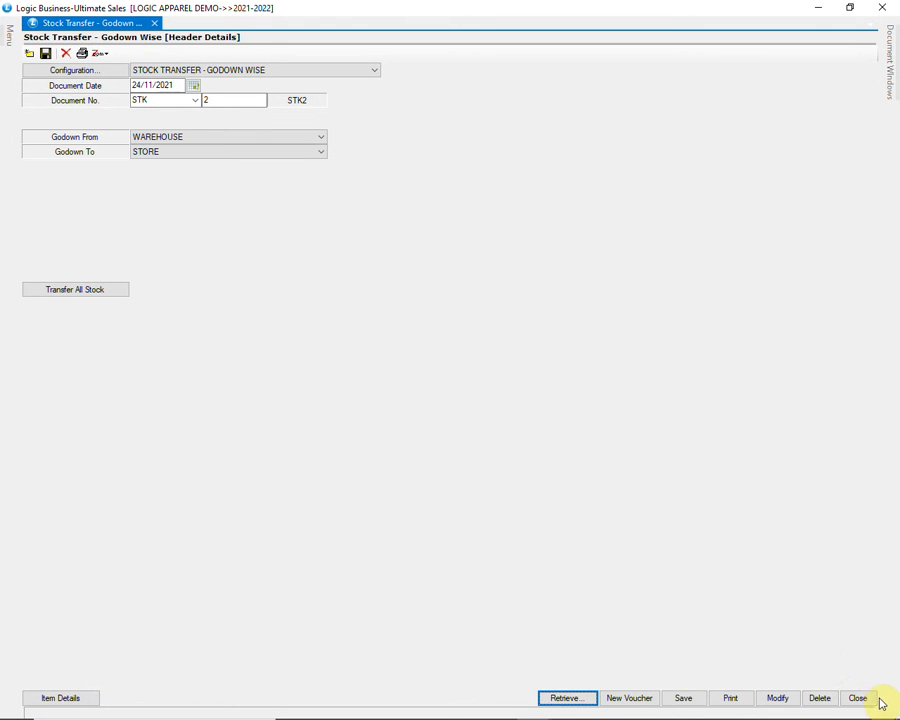
Step: Add the black ADIDAS JEANS item in size 26 to the stock transfer's item details
left_click(62, 699)
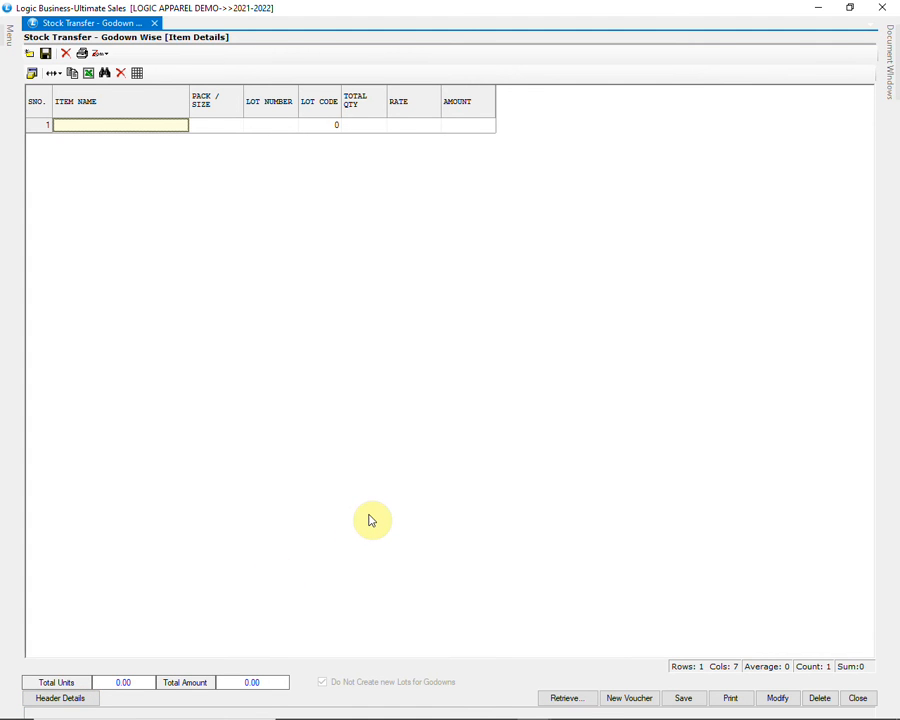
type("JEANS")
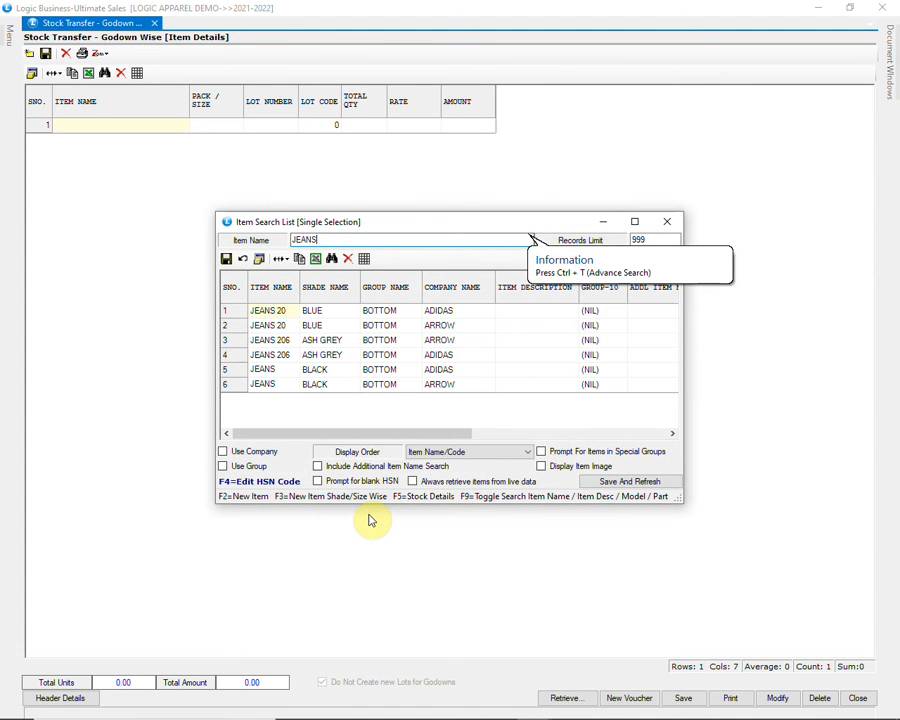
left_click(288, 369)
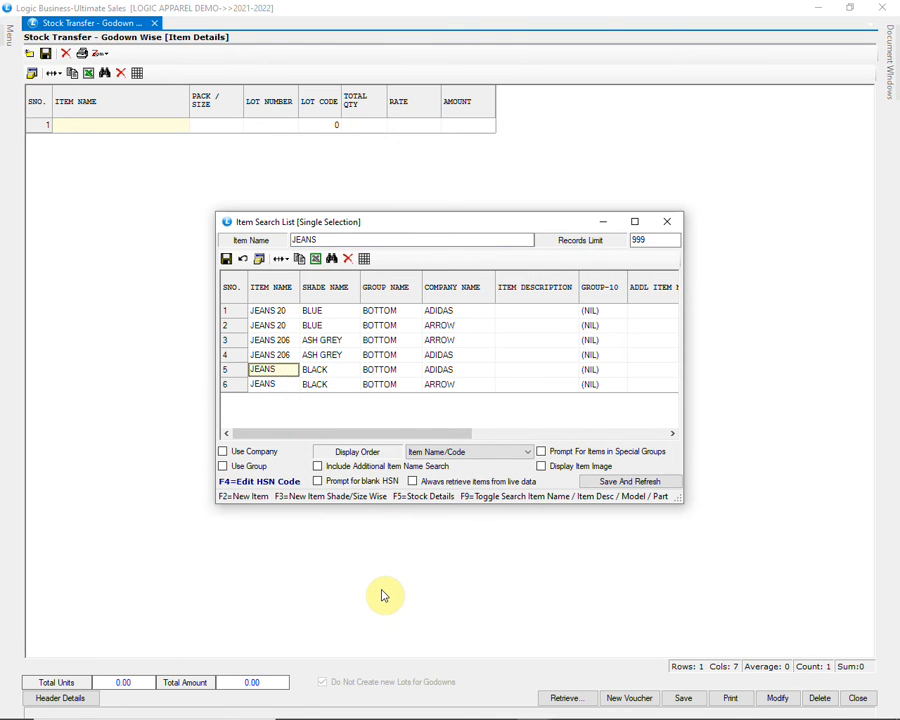
key("Return")
key("Return")
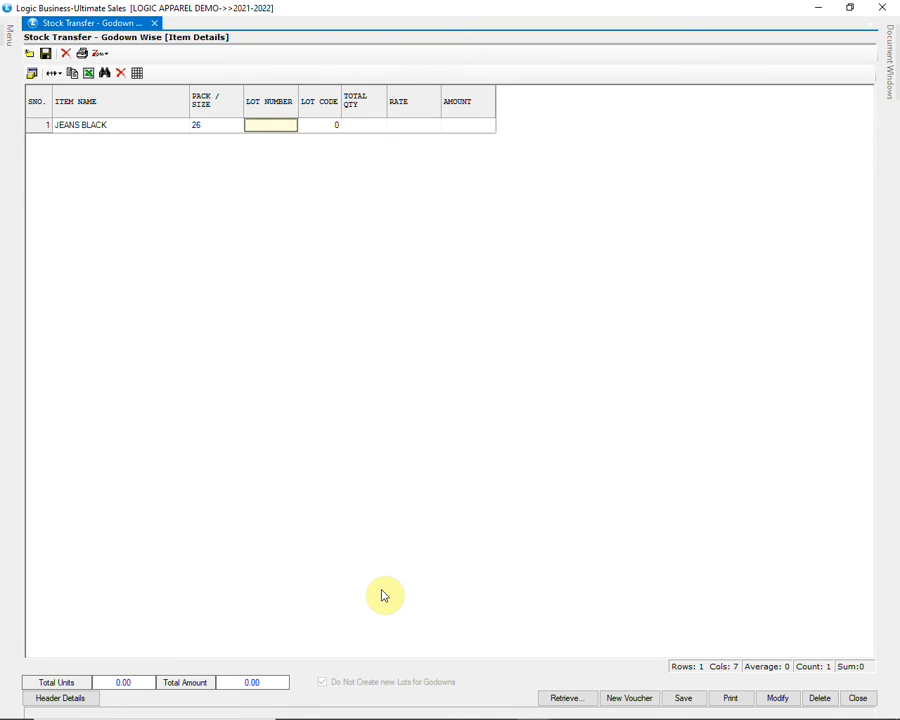
Step: Select lot JH45 for the JEANS BLACK row and set its transfer quantity to 5
key("Down")
key("Return")
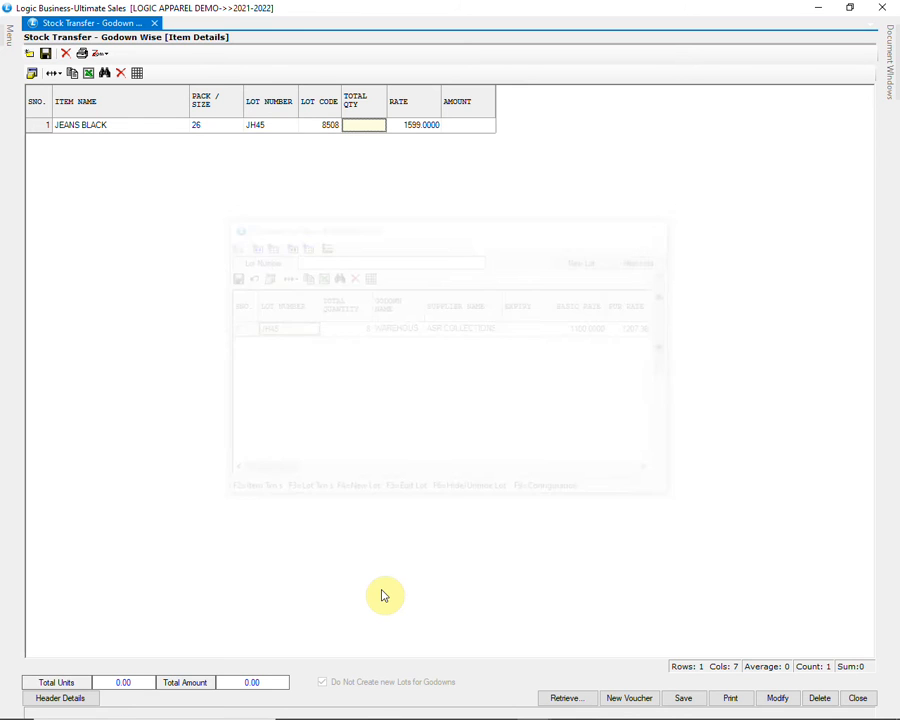
type("5")
key("Return")
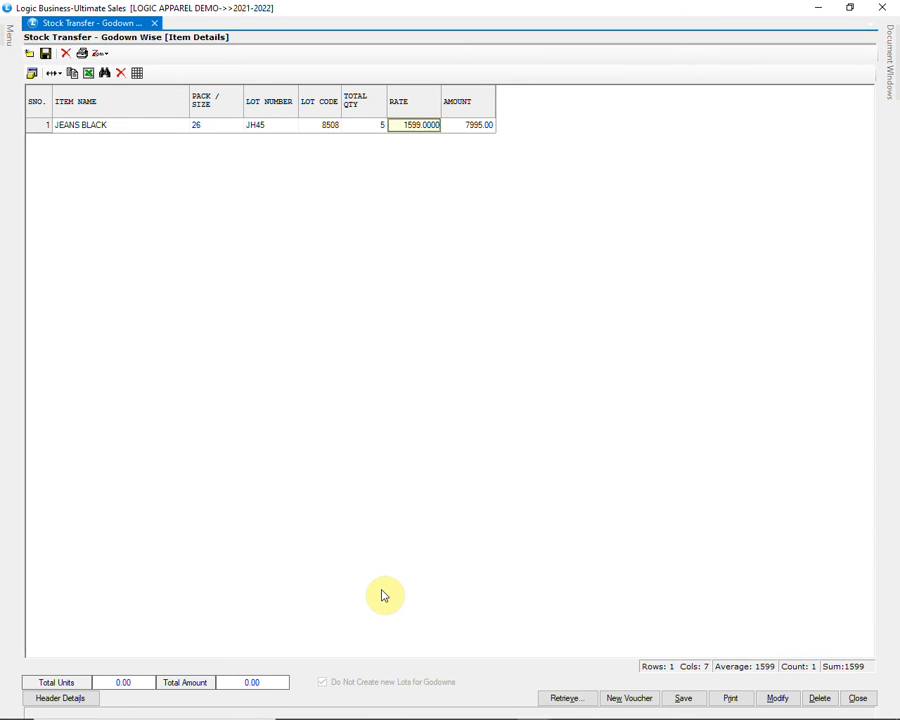
Step: Accept the rate of the JEANS BLACK row and save the stock transfer voucher
key("Return")
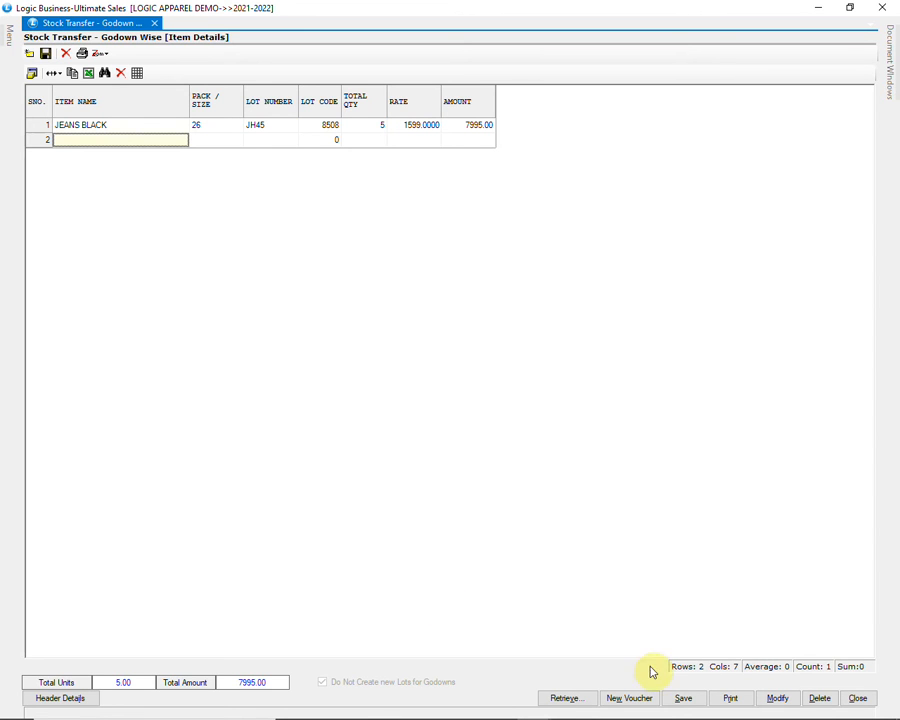
left_click(679, 698)
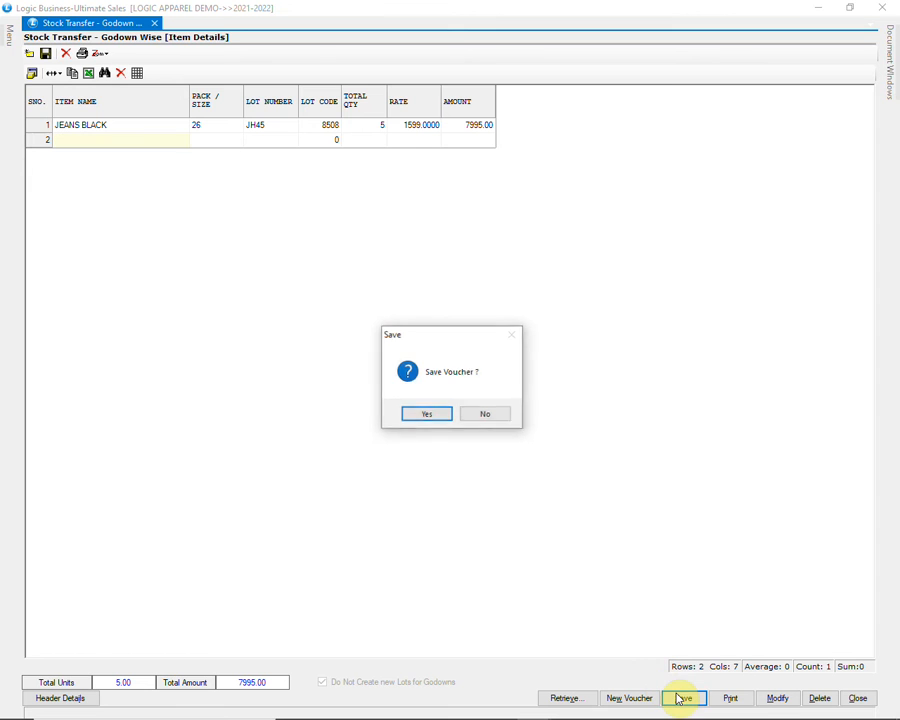
left_click(428, 414)
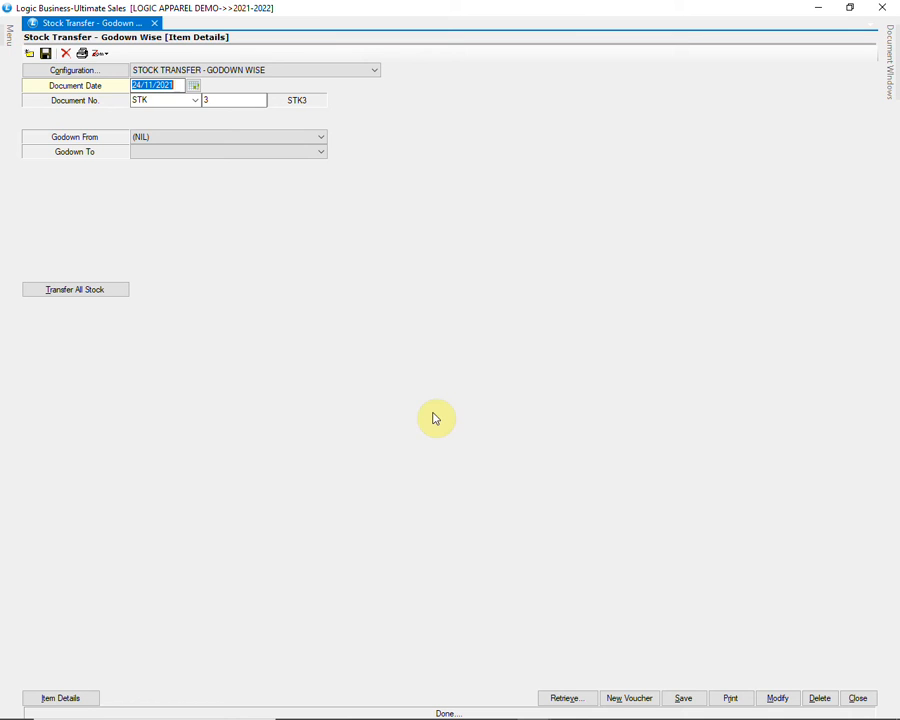
Step: Enable Carry Forward Sizes in the STOCK TRANSFER - GODOWN WISE configuration, save it, and close the stock transfer
left_click(101, 72)
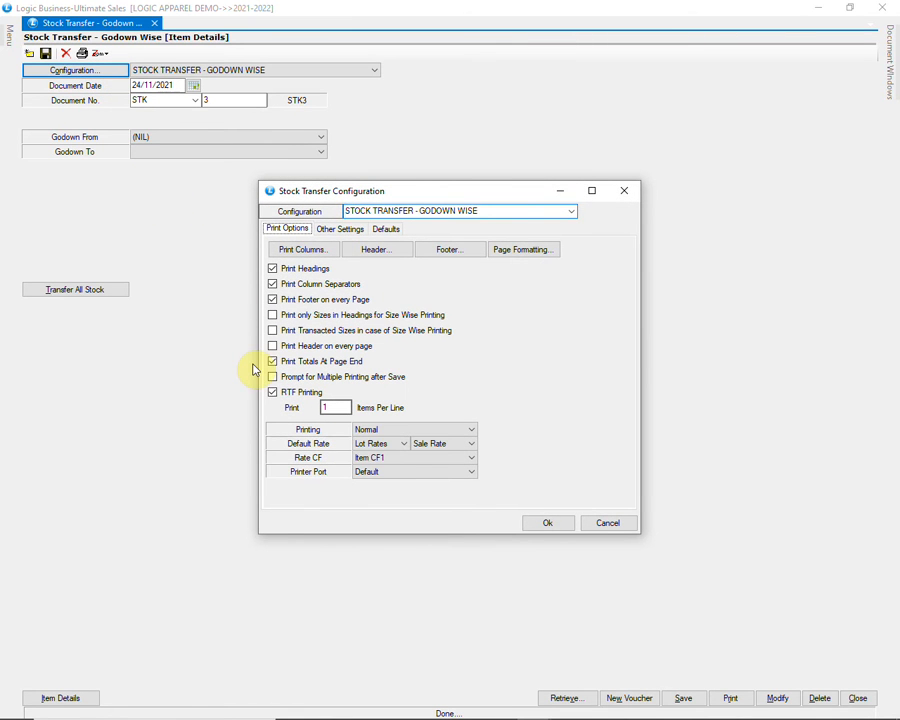
left_click(331, 230)
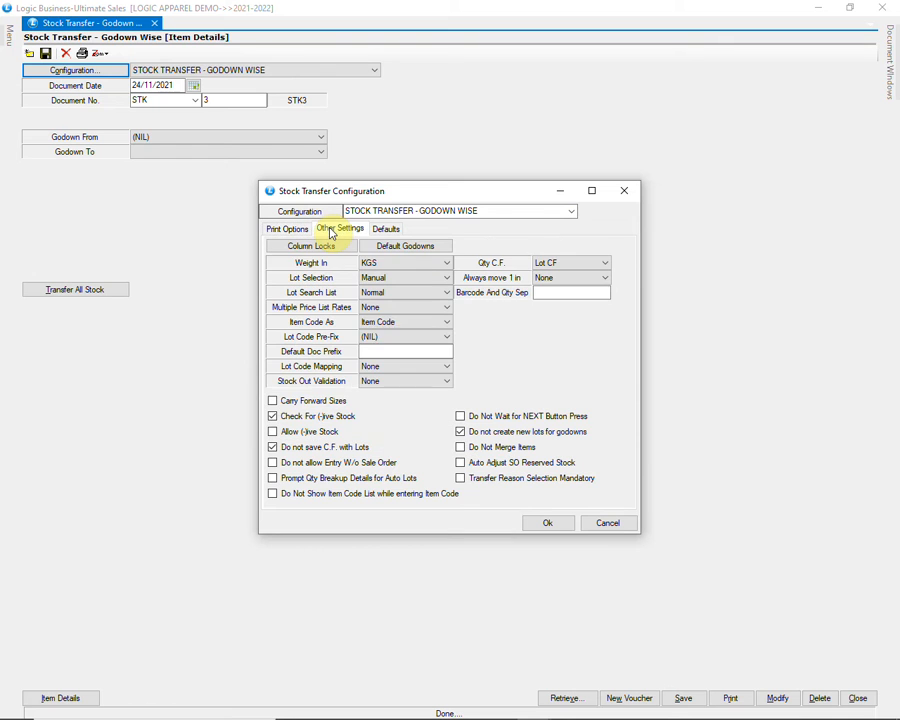
left_click(304, 402)
left_click(560, 525)
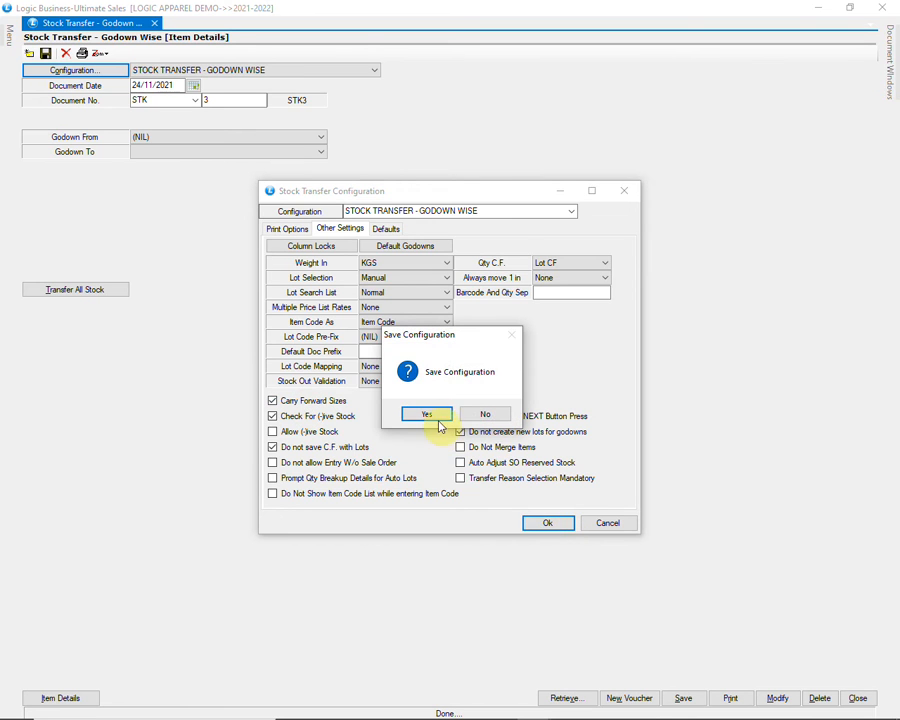
left_click(428, 415)
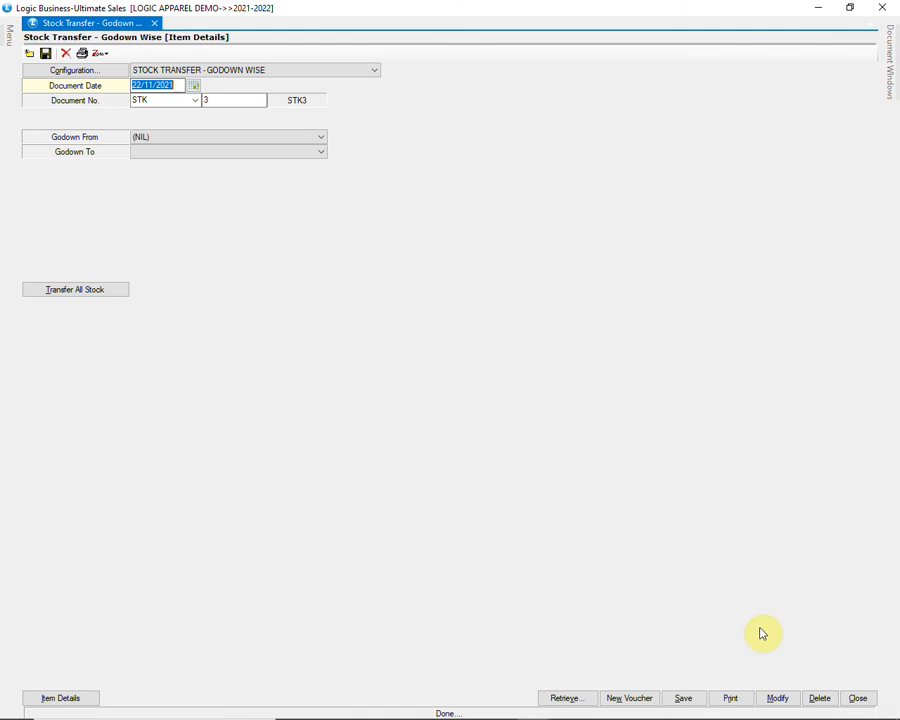
left_click(859, 699)
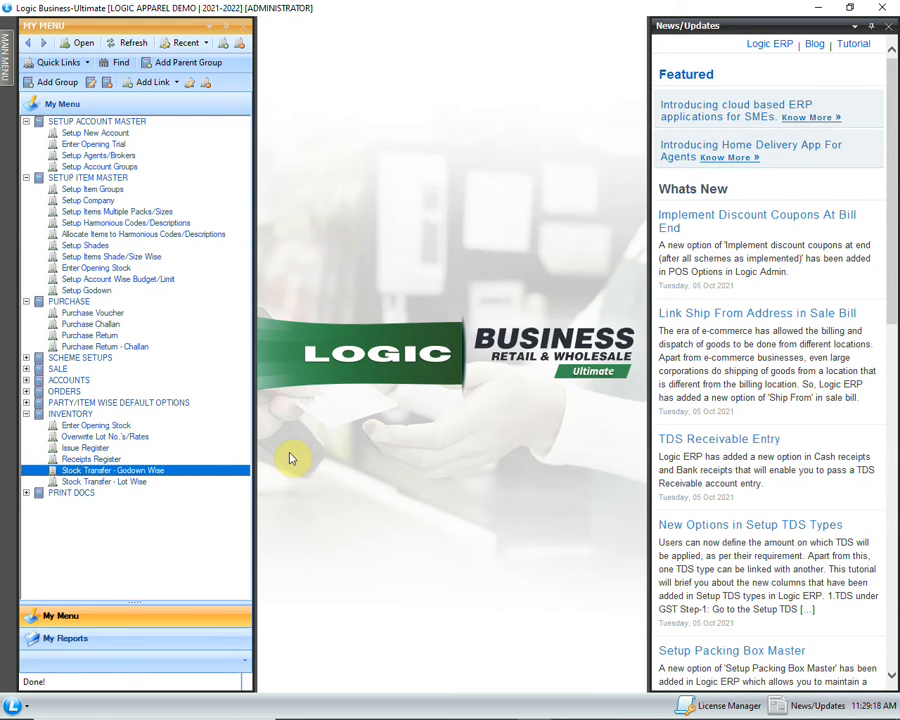
Step: Open Setup Scheme Campaign from the setup configurations
mouse_move(5, 72)
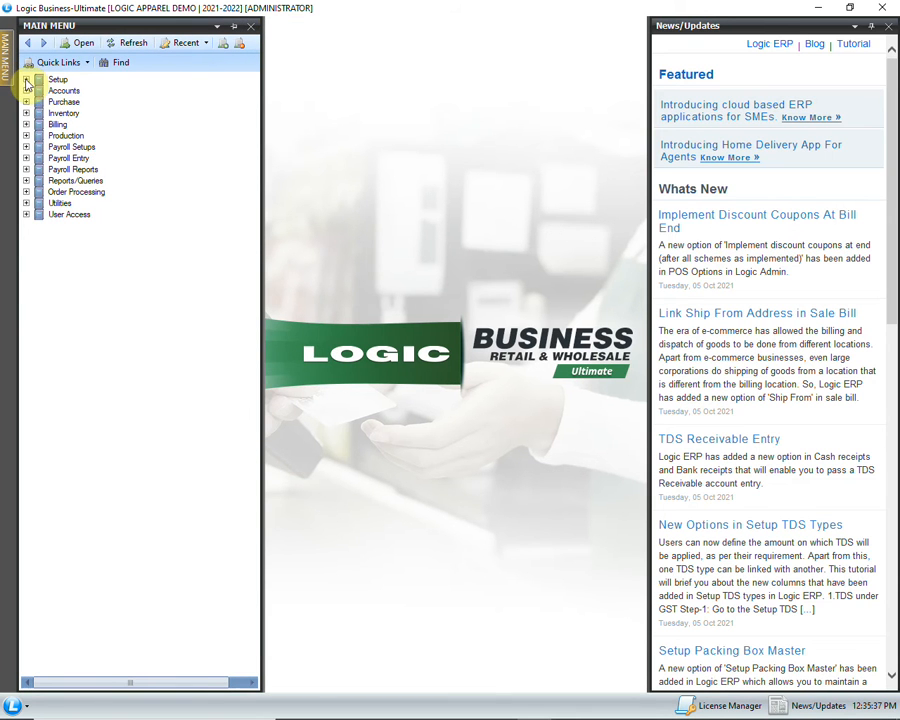
left_click(26, 79)
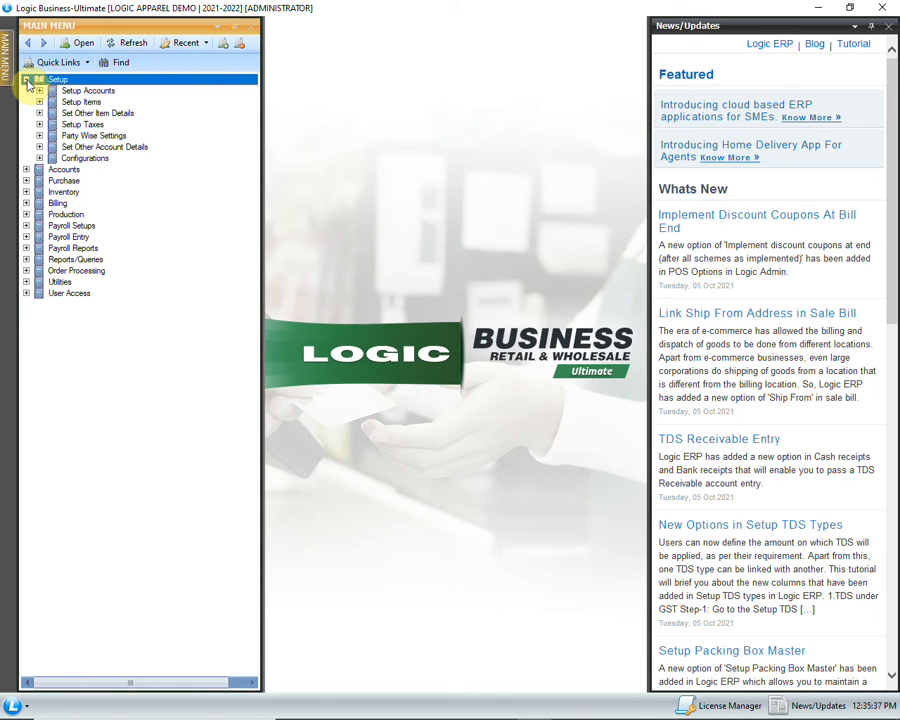
left_click(42, 159)
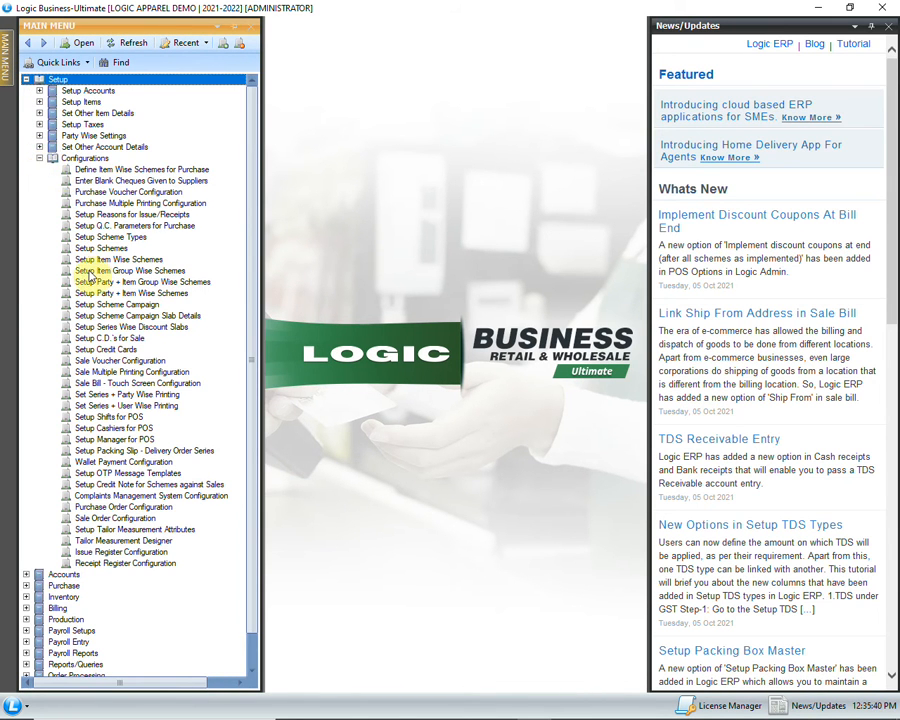
left_click(140, 304)
double_click(197, 304)
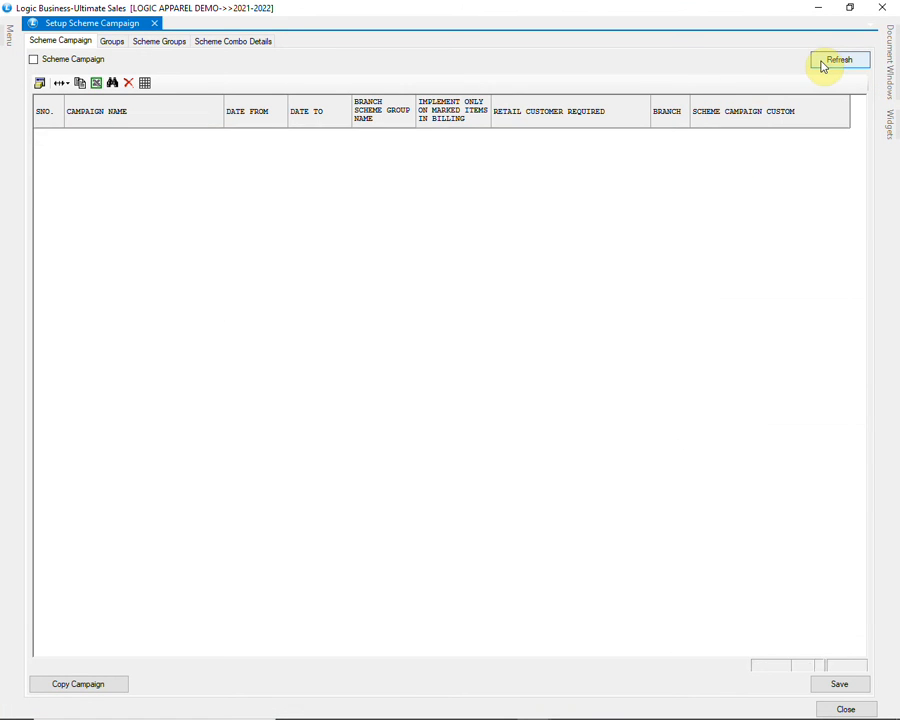
Step: List the existing scheme campaigns and examine their names and validity dates
left_click(822, 61)
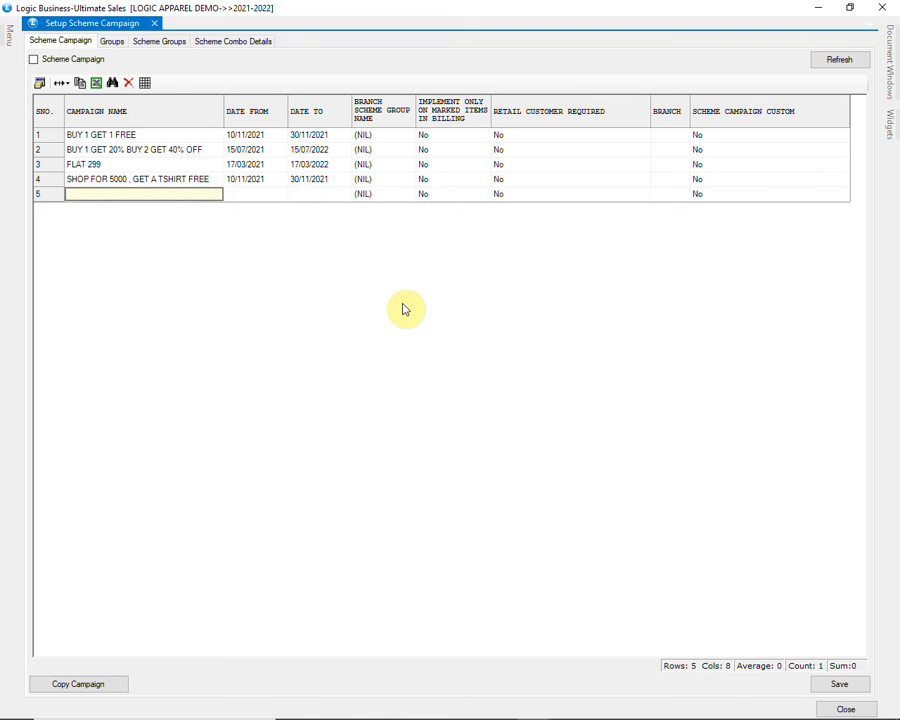
left_click(218, 135)
left_click(228, 138)
left_click(310, 137)
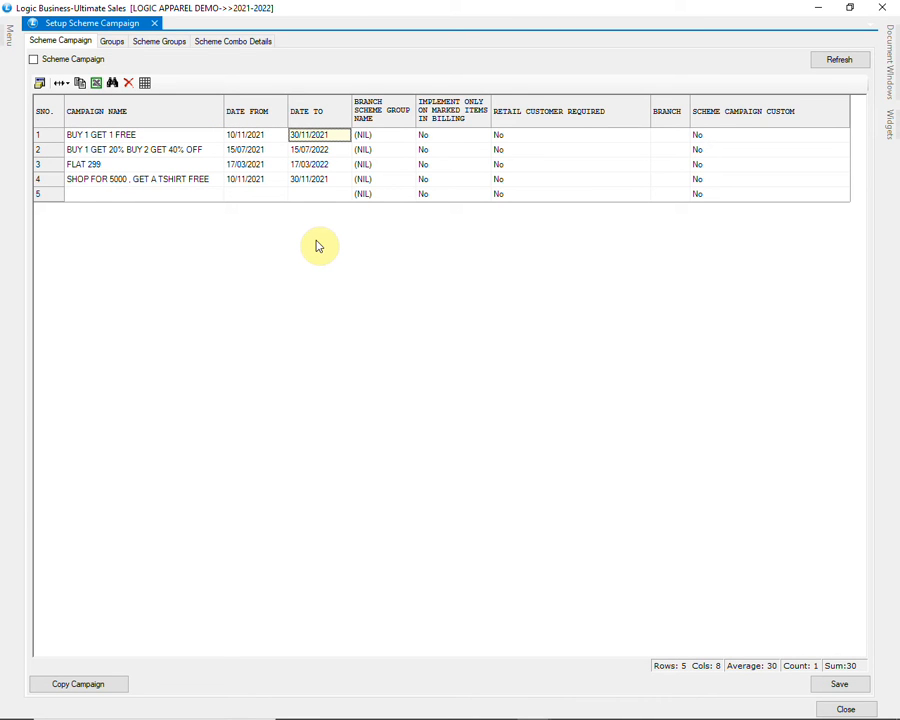
left_click(127, 151)
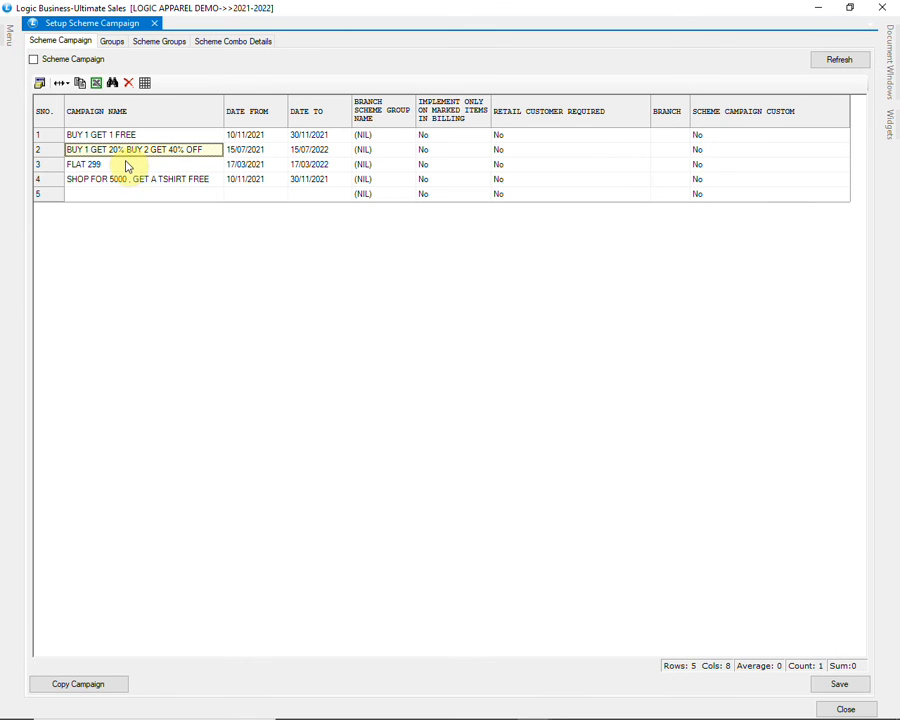
left_click(125, 166)
left_click(132, 182)
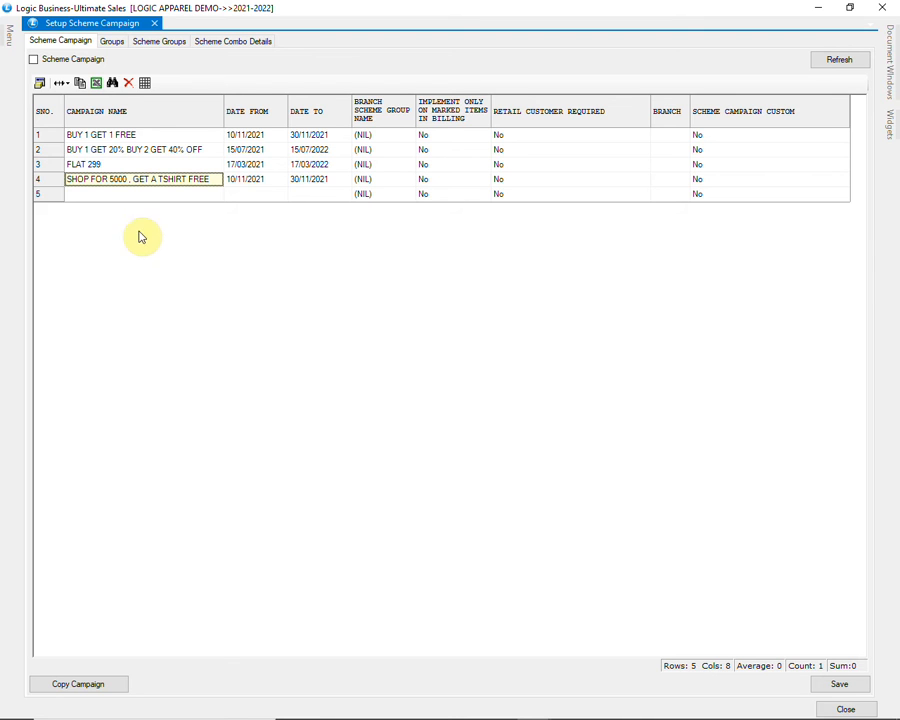
Step: Choose BUY 1 GET 1 FREE as the scheme campaign whose groups are defined
left_click(112, 42)
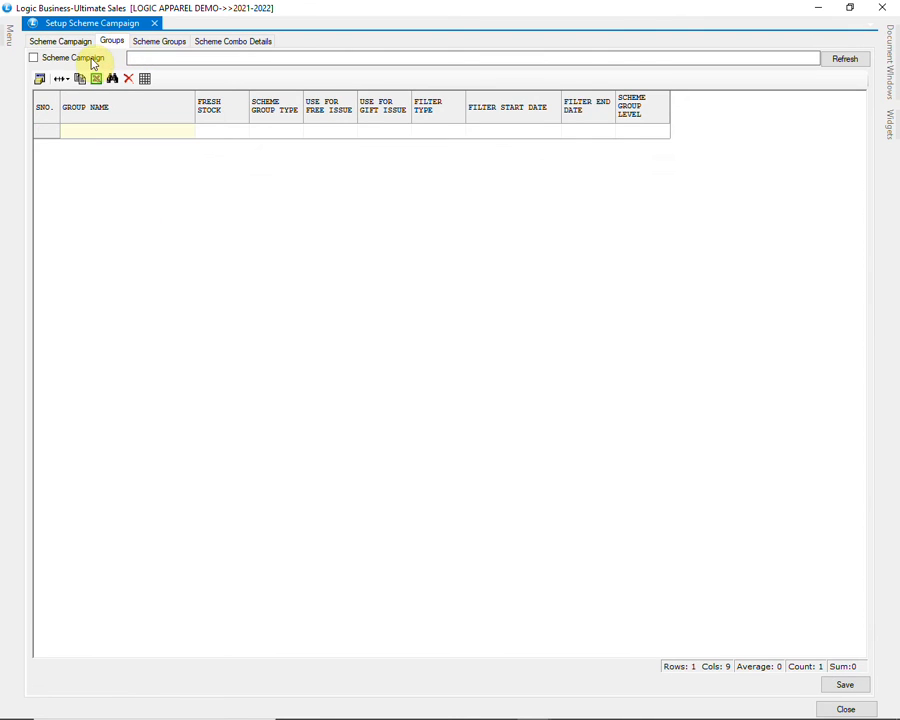
left_click(91, 58)
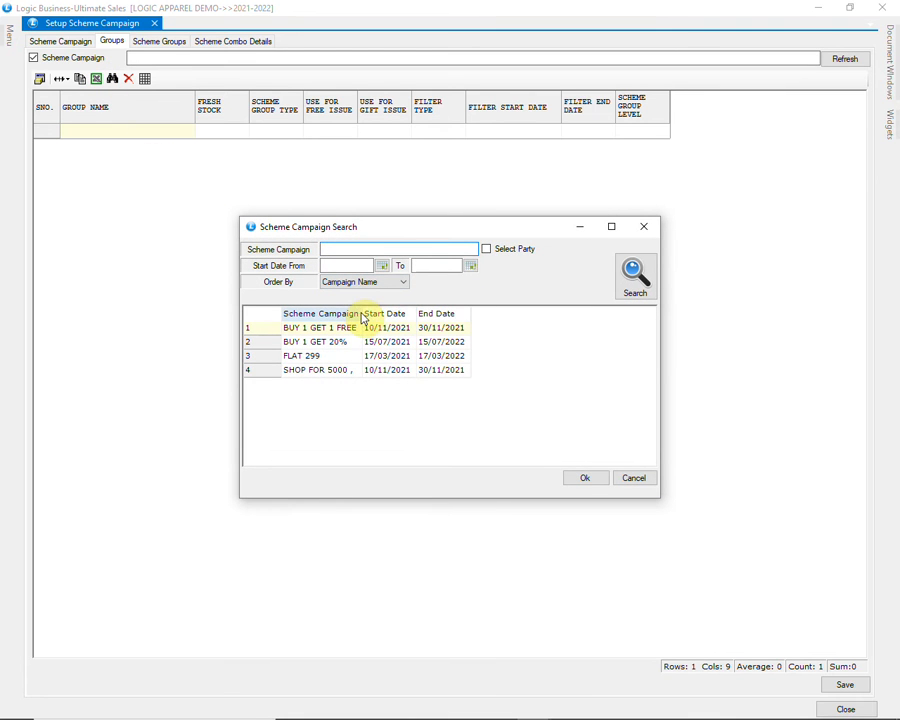
left_click_drag(362, 318, 487, 318)
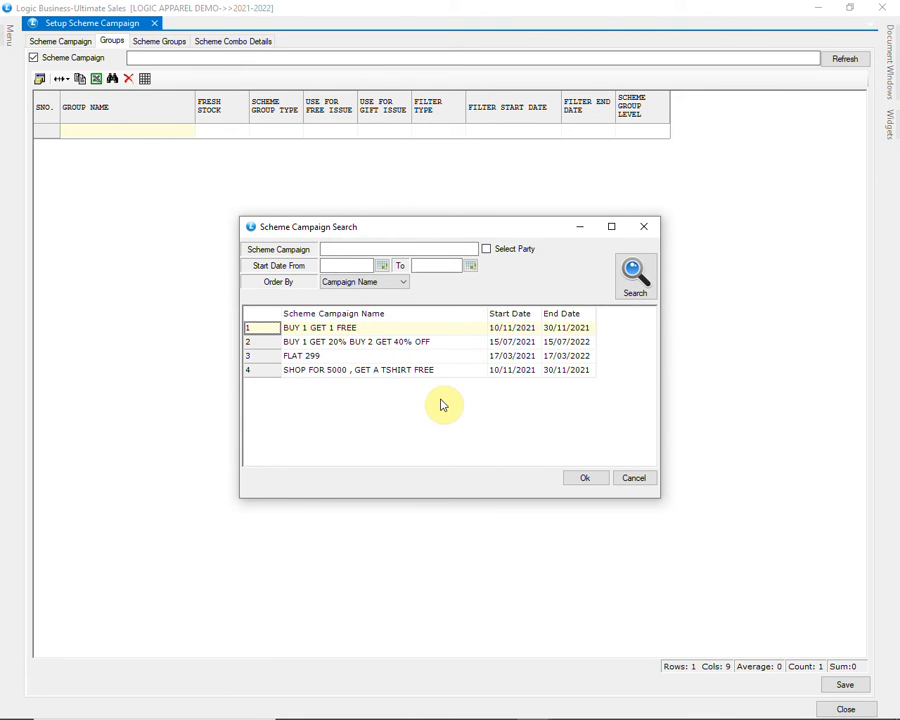
left_click(413, 331)
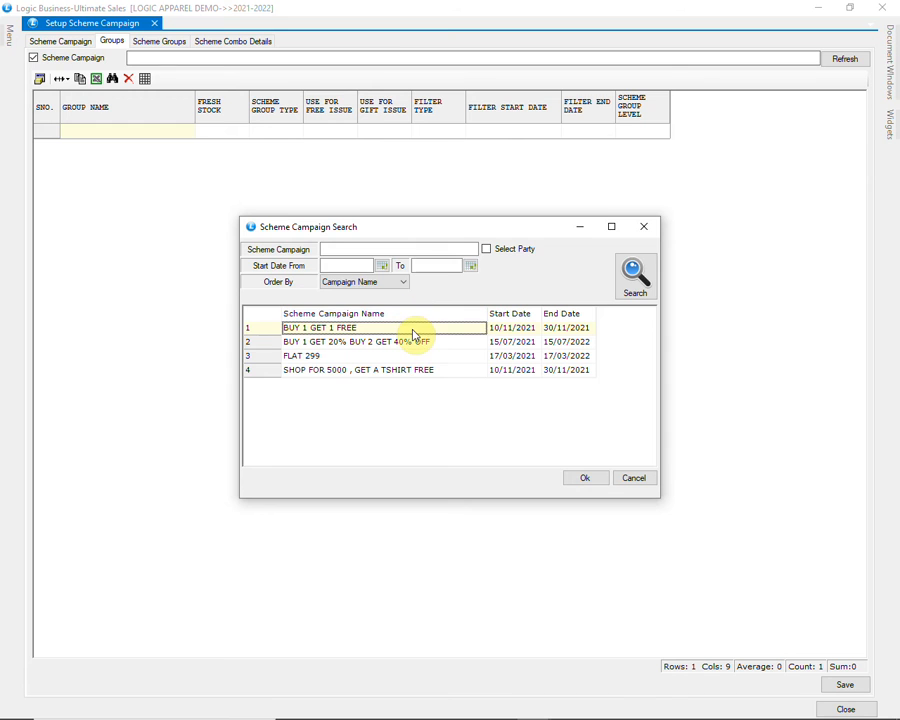
left_click(586, 478)
Step: Add a group named BUY1 GET1 with scheme group type Company, keep its other defaults, and save it
type("BUY1 GET1")
key("Tab")
key("Tab")
key("space")
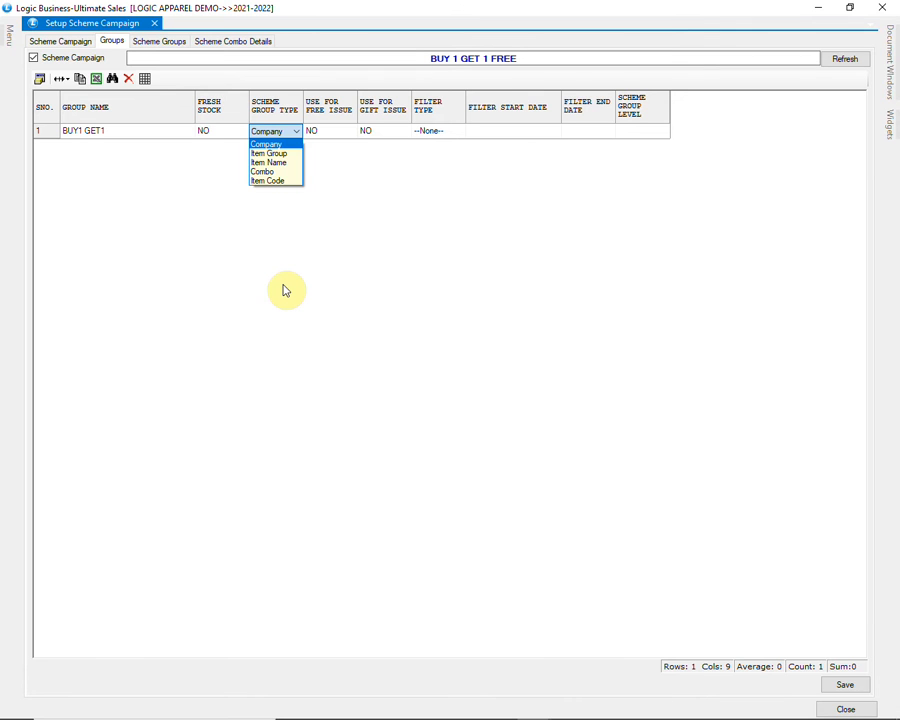
key("Return")
key("Return")
key("Return")
key("Return")
key("Return")
key("Return")
key("Return")
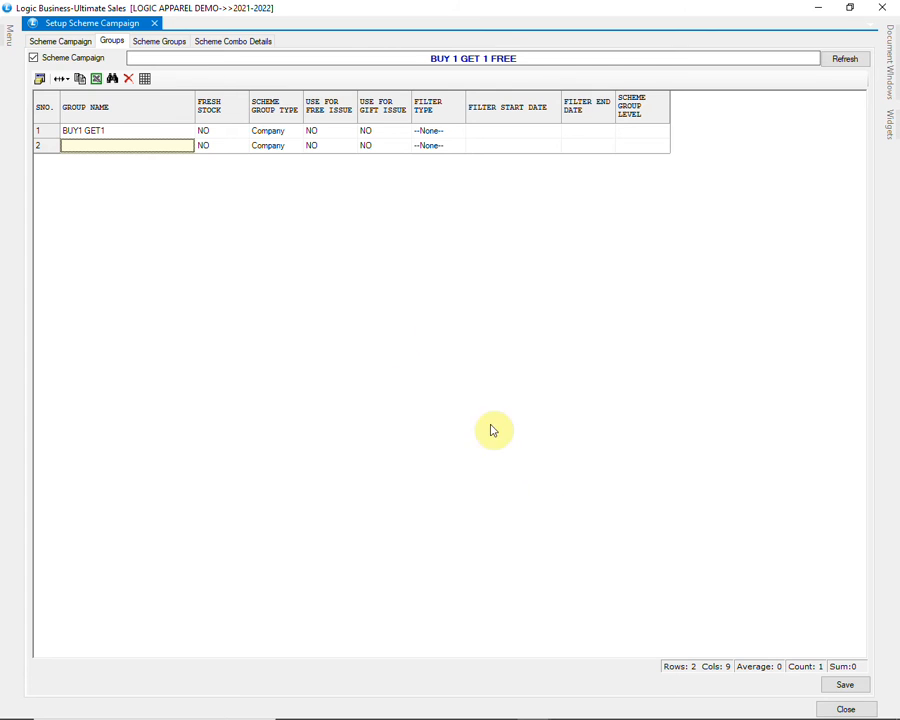
left_click(829, 684)
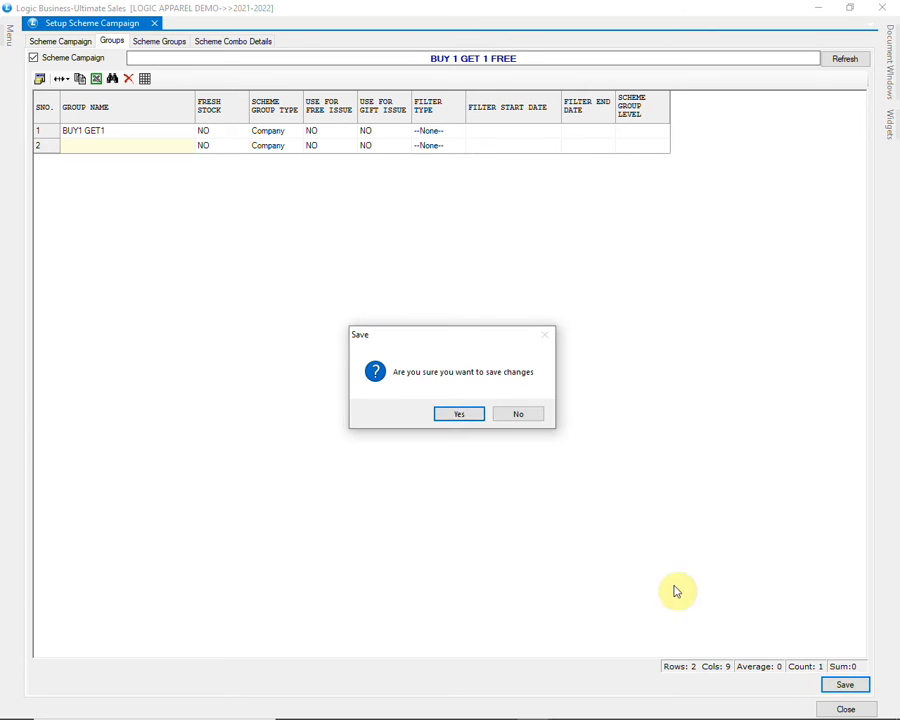
left_click(455, 416)
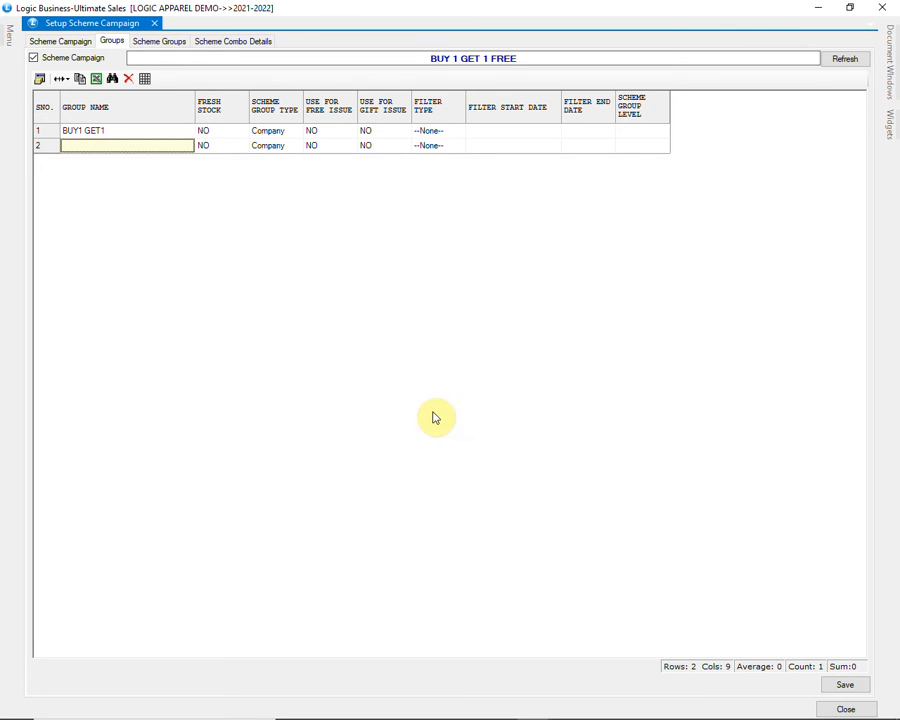
Step: Allocate the company ARROW to the BUY1 GET1 scheme group and save the record
left_click(166, 42)
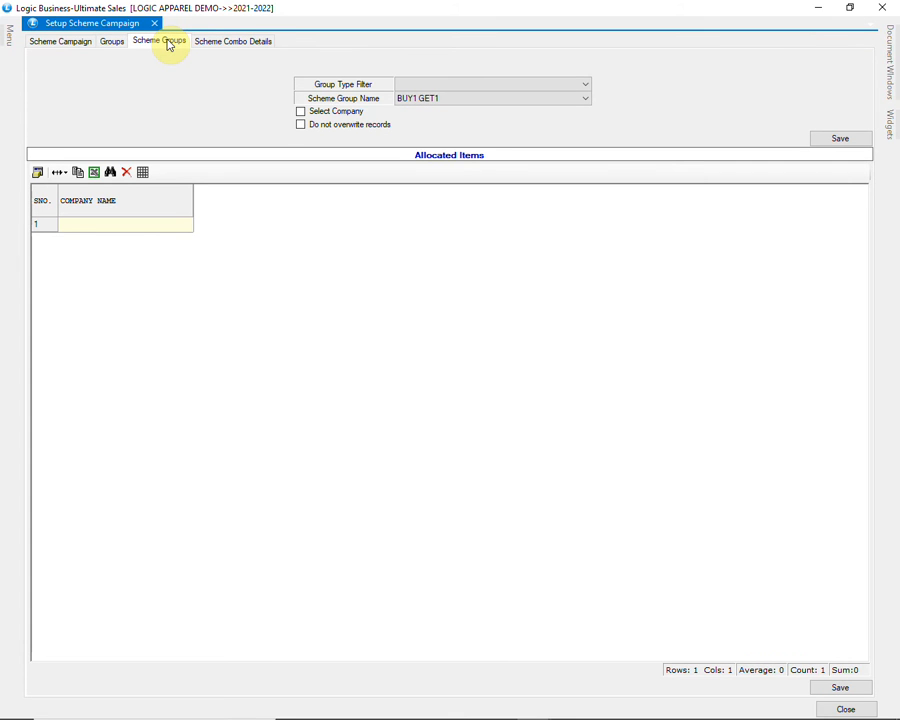
left_click(328, 113)
left_click(292, 305)
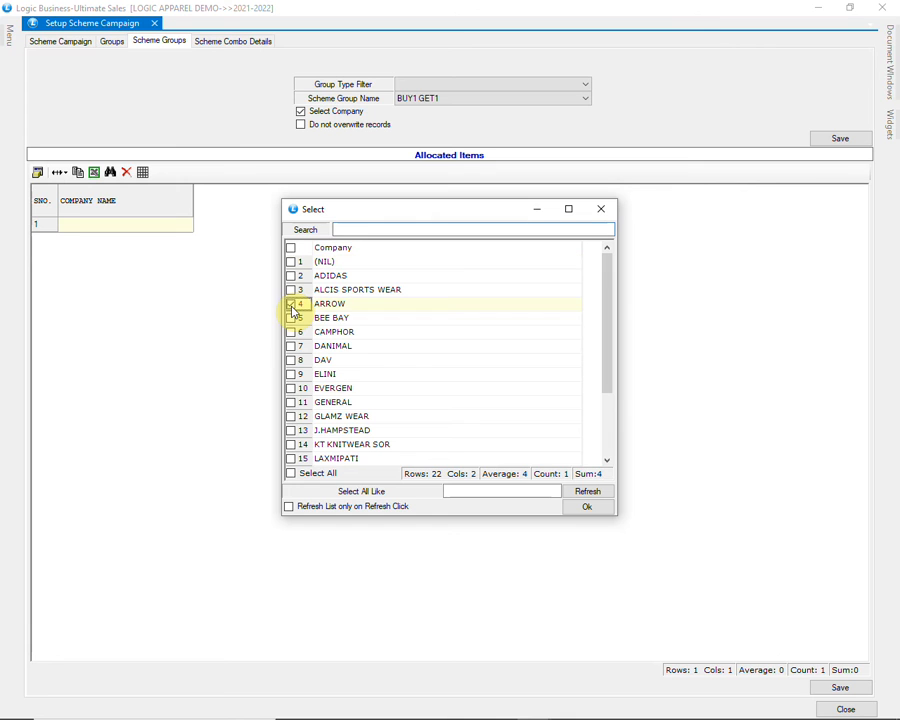
left_click(586, 508)
left_click(840, 138)
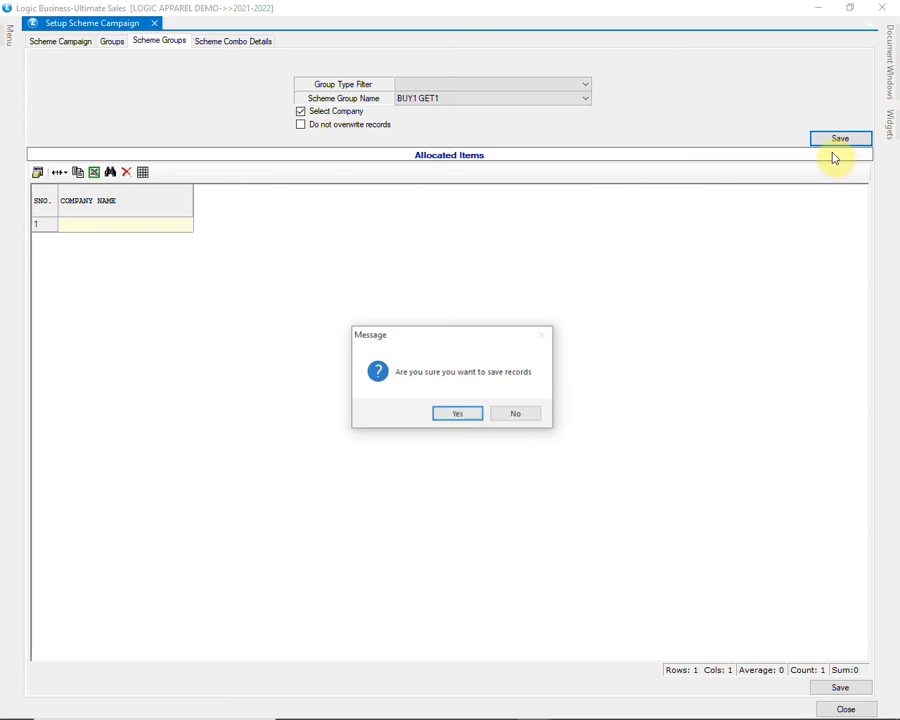
left_click(447, 417)
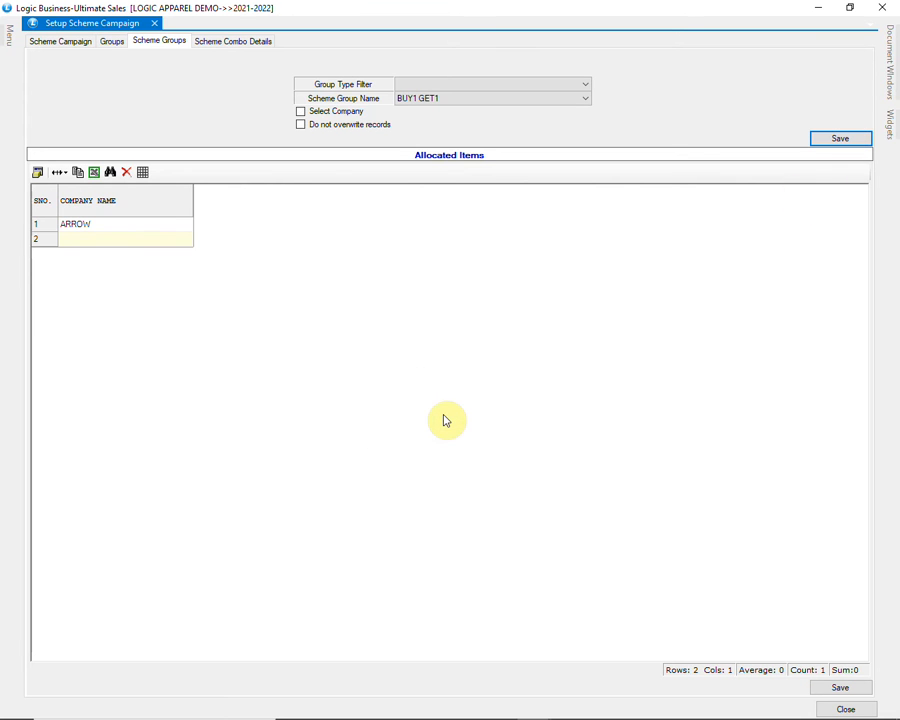
Step: Open Setup Scheme Campaign Slab Details and choose the BUY 1 GET 1 FREE campaign with campaign group BUY1 GET1
mouse_move(6, 30)
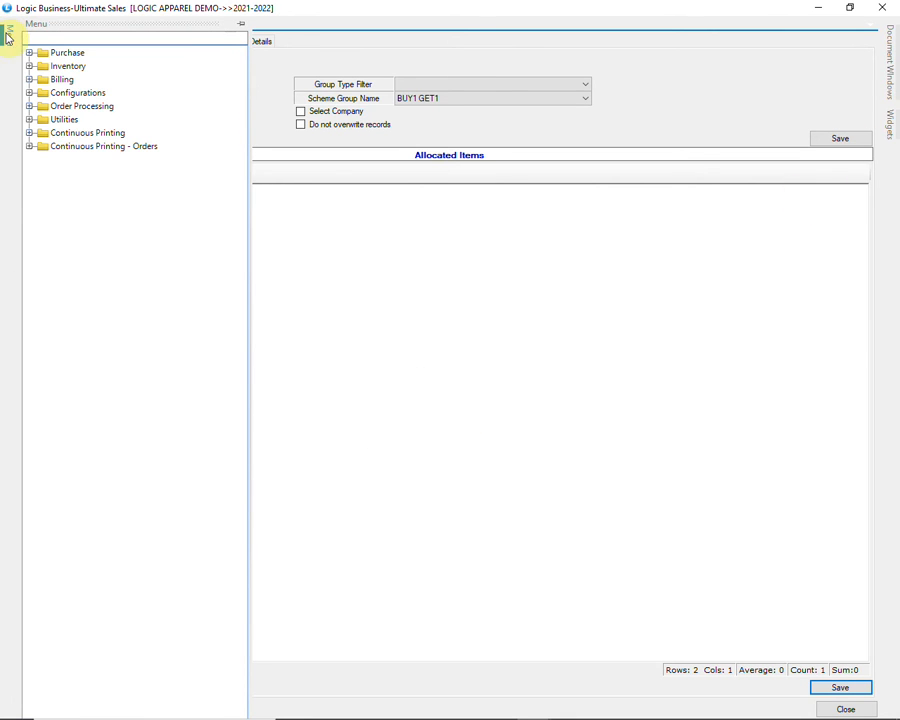
left_click(31, 95)
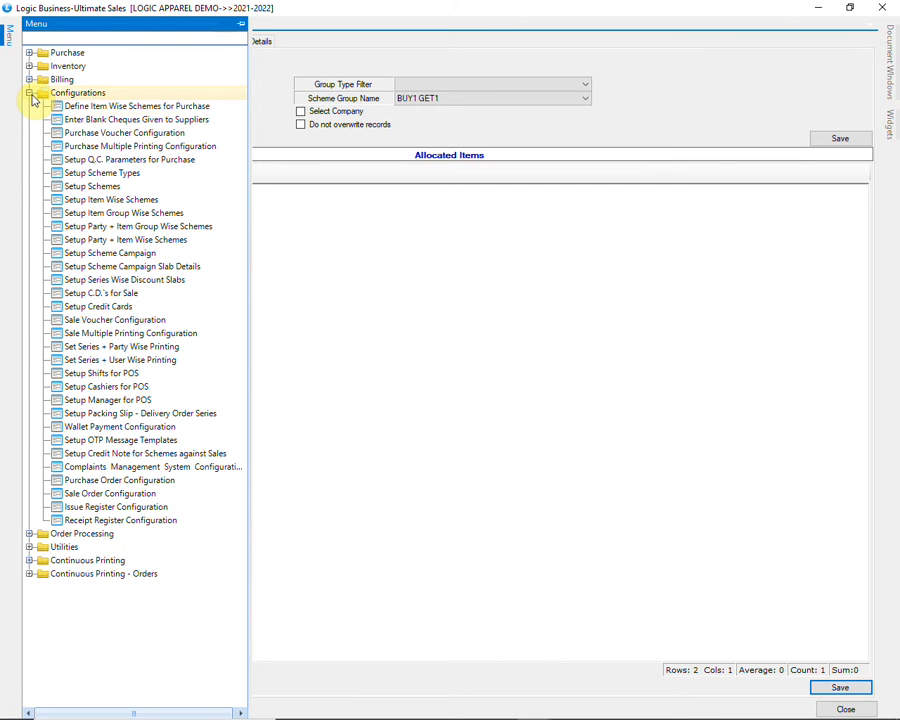
left_click(176, 267)
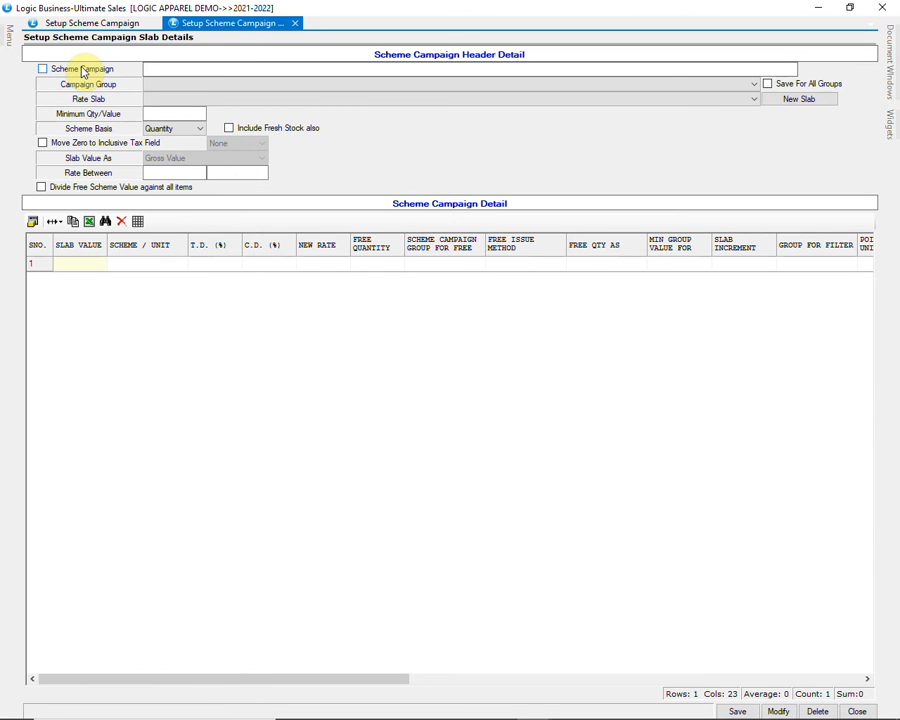
left_click(82, 70)
left_click_drag(354, 313, 404, 314)
left_click(366, 330)
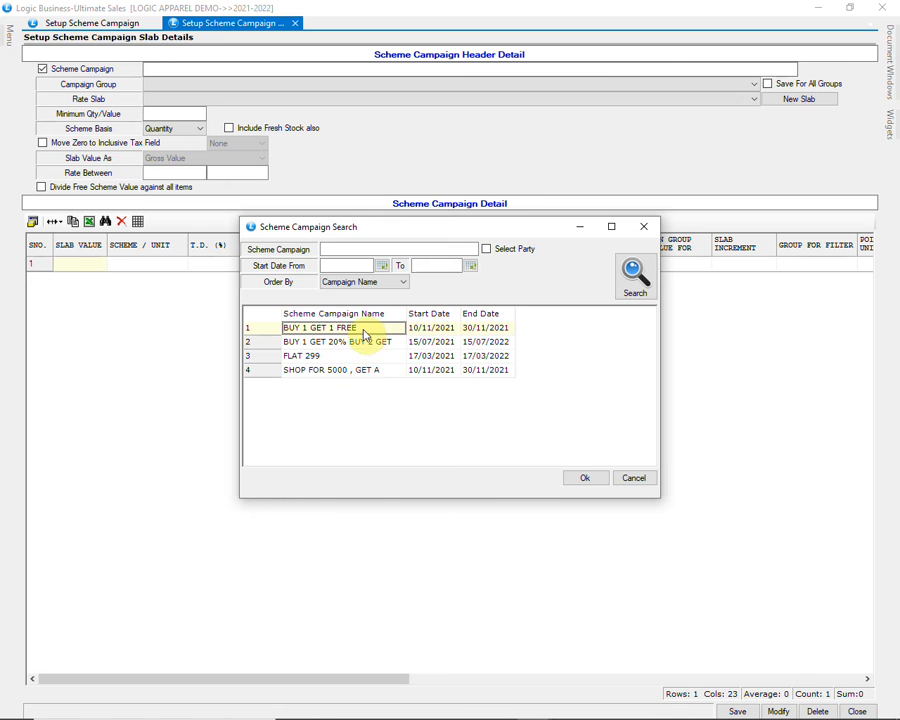
left_click(588, 478)
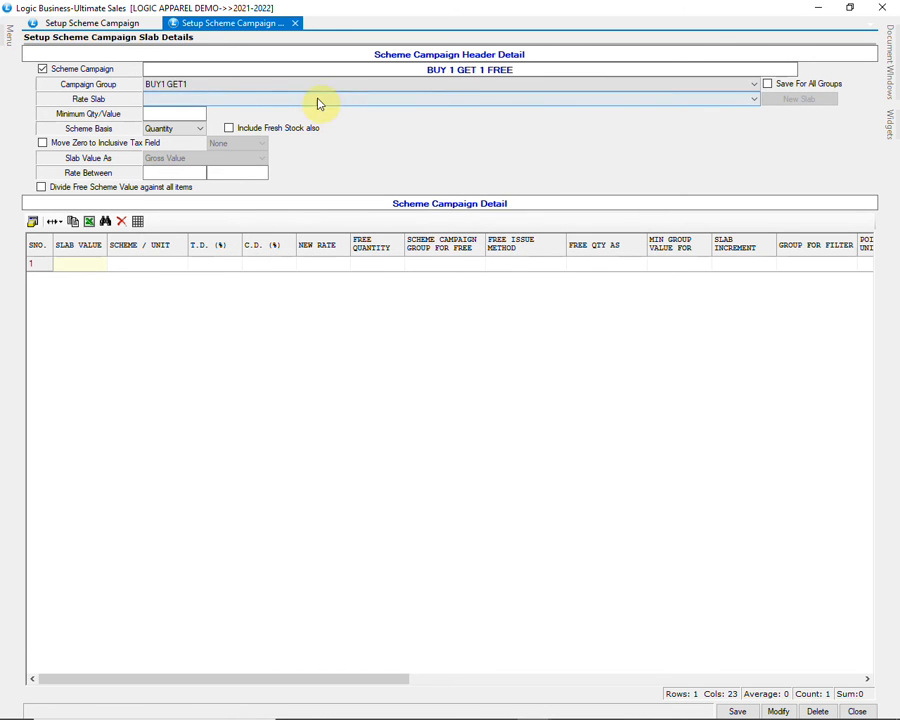
left_click(350, 88)
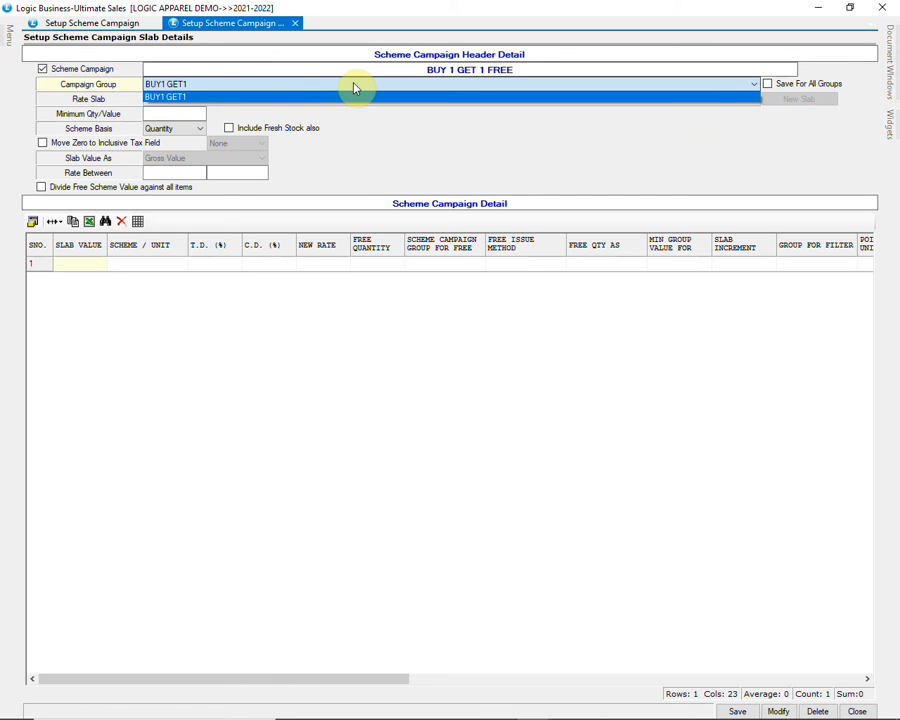
left_click(352, 87)
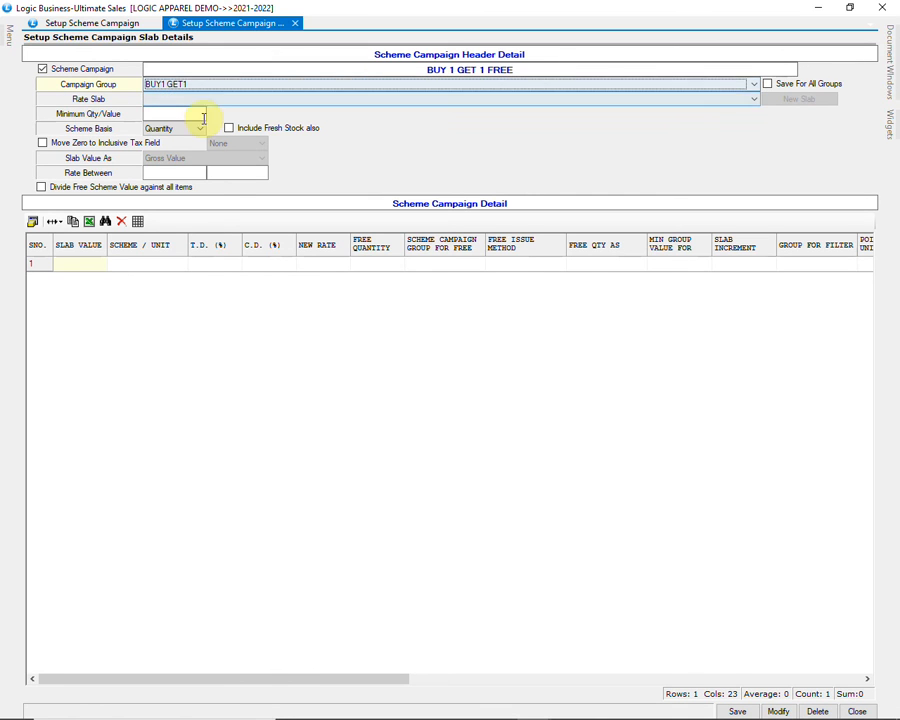
Step: Set the slab header's minimum quantity to 2 with Quantity as scheme basis, leaving the remaining header options at their defaults
left_click(168, 115)
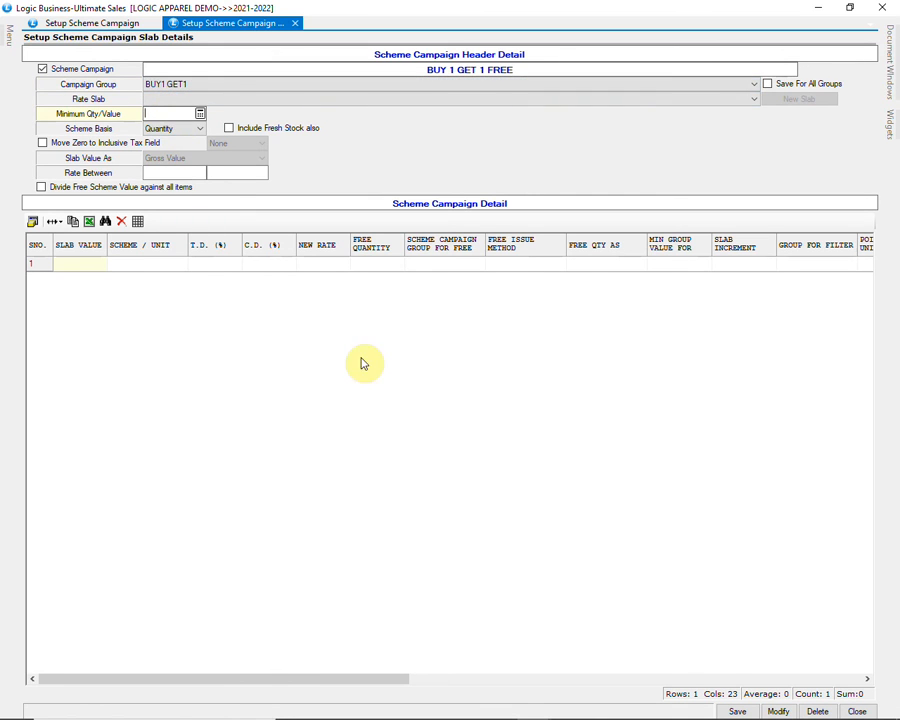
key("Tab")
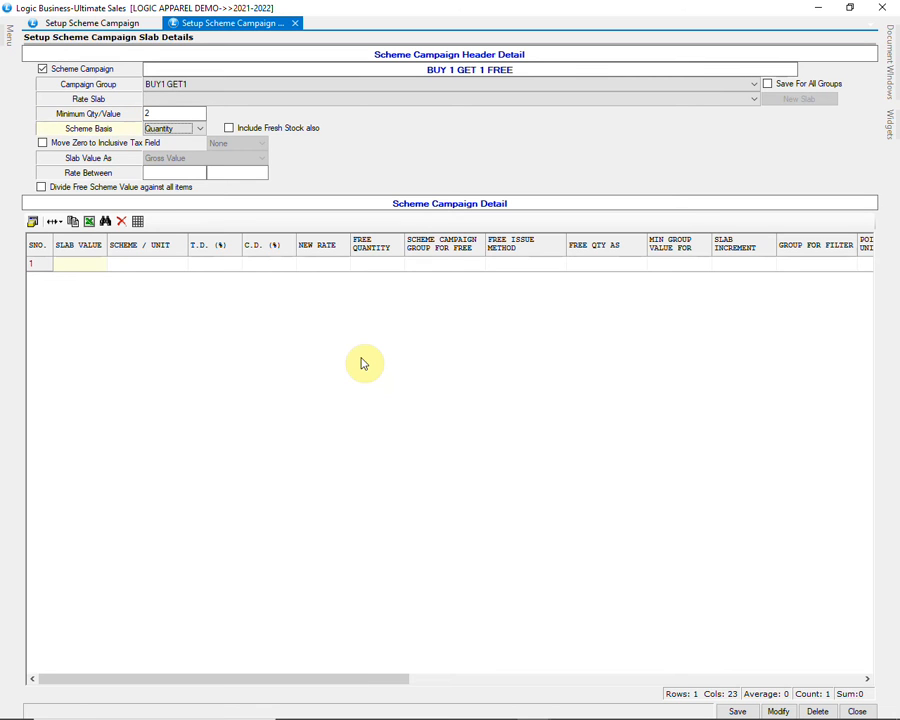
left_click(188, 129)
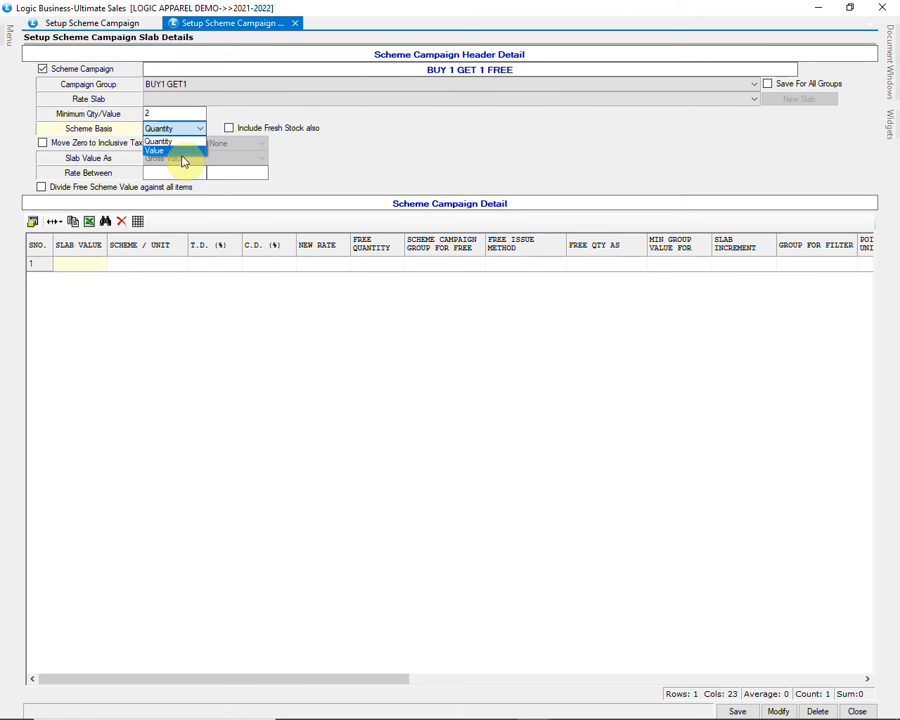
left_click(187, 142)
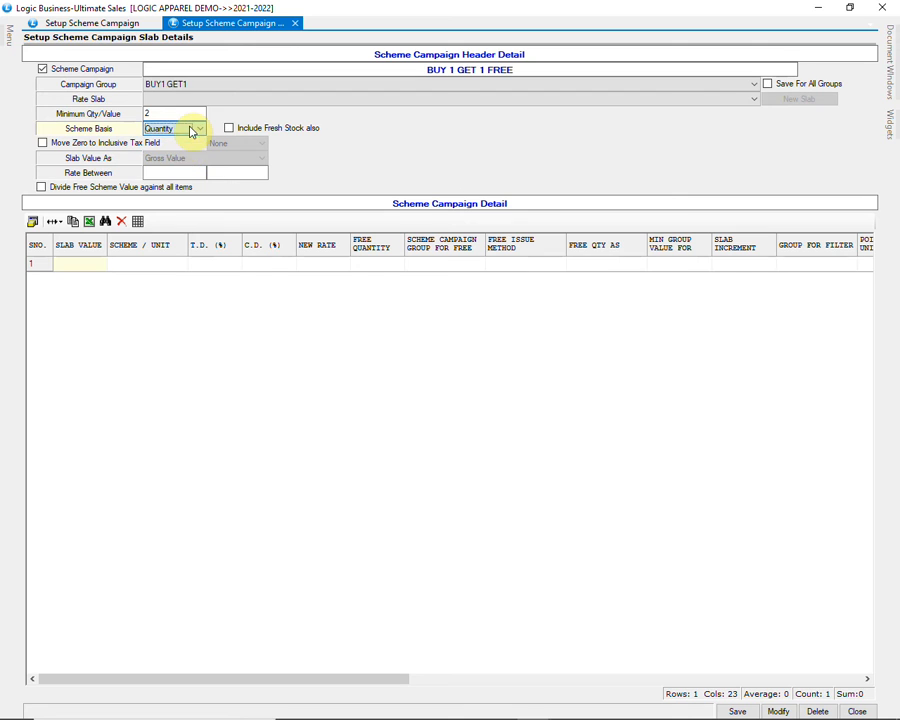
key("Tab")
key("Tab")
key("Tab")
key("Tab")
key("Tab")
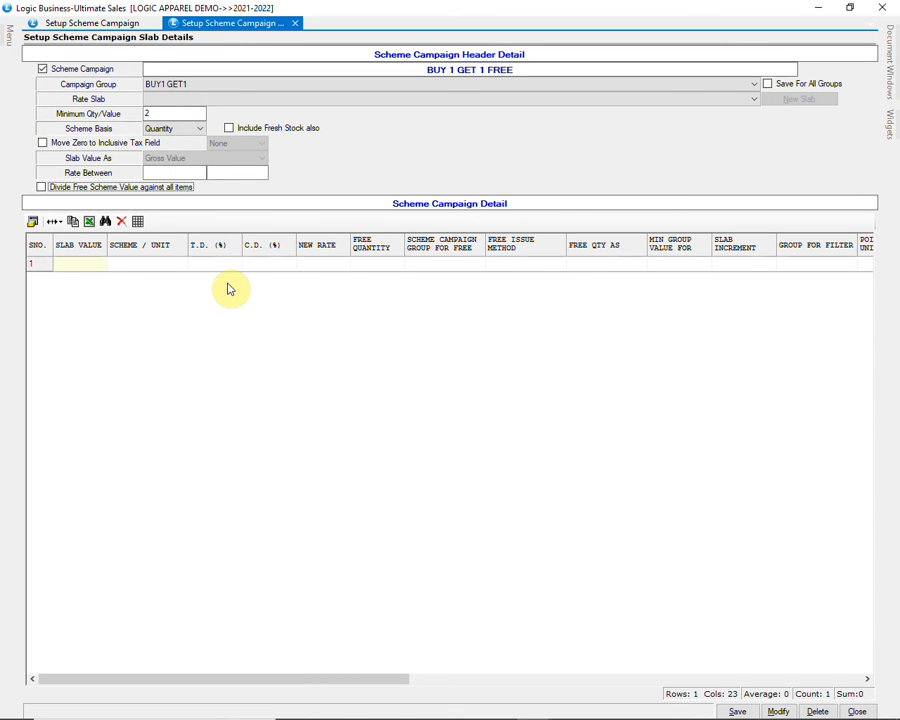
Step: Enter a slab value of 2 and a free quantity of 1 in the first scheme detail row
left_click(100, 265)
type("2")
key("Tab")
key("Tab")
key("Tab")
key("Tab")
key("Tab")
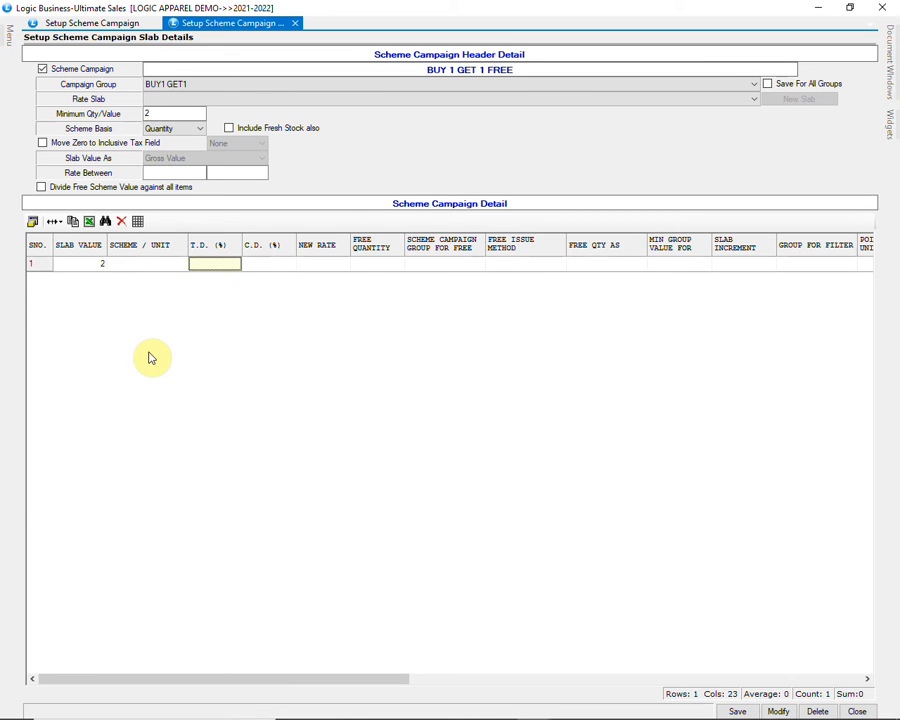
type("1")
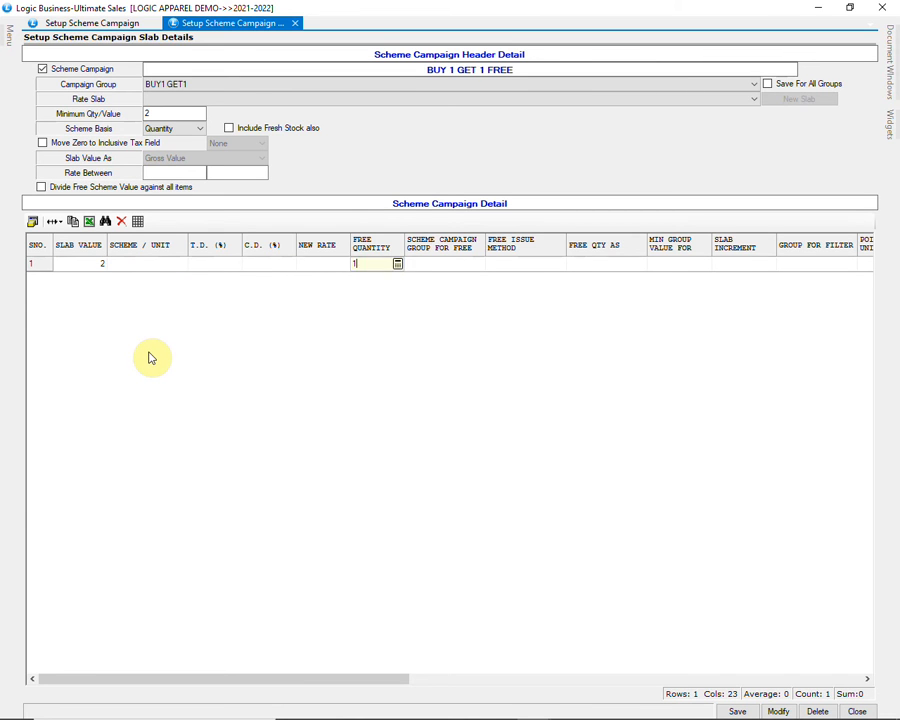
Step: Leave the remaining columns of the slab row blank and save the scheme campaign slab details
key("Tab")
key("Tab")
key("Tab")
key("Tab")
key("Tab")
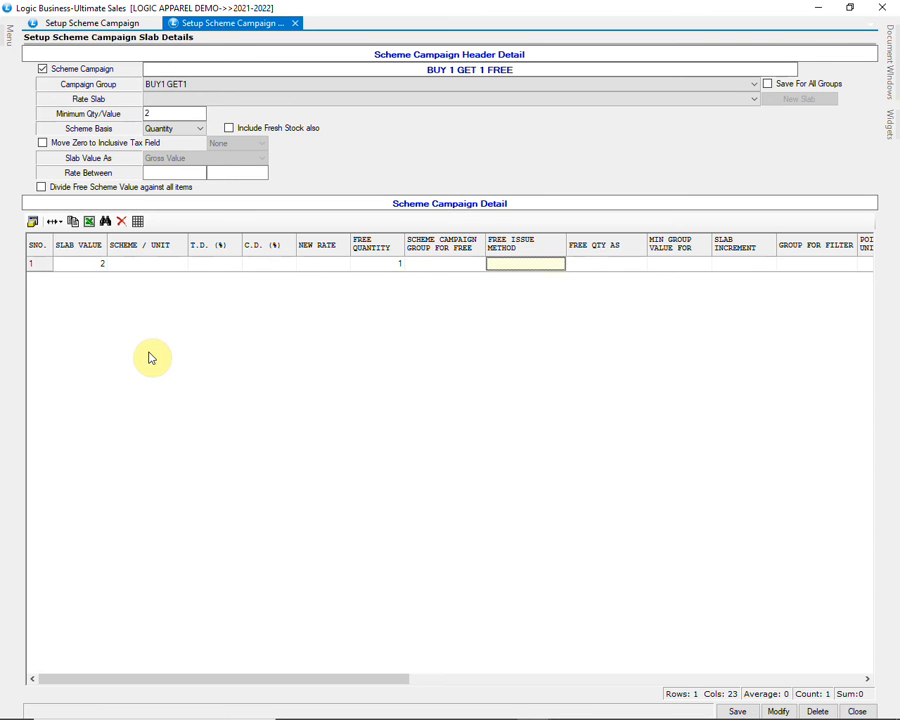
key("Tab")
key("Tab")
key("Tab")
key("Tab")
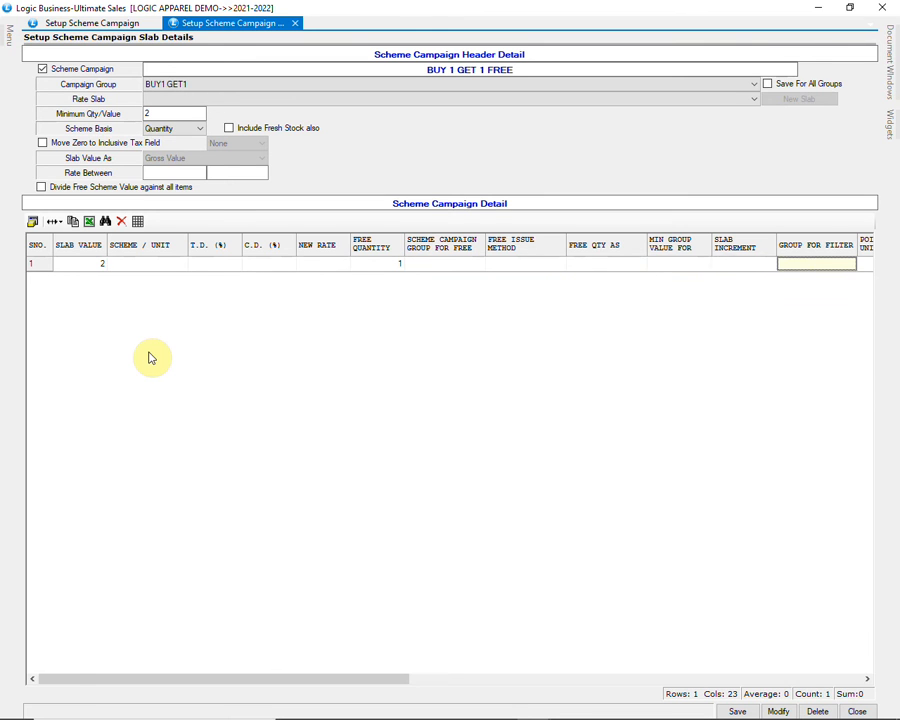
key("Tab")
key("Tab")
key("Tab")
key("Tab")
key("Tab")
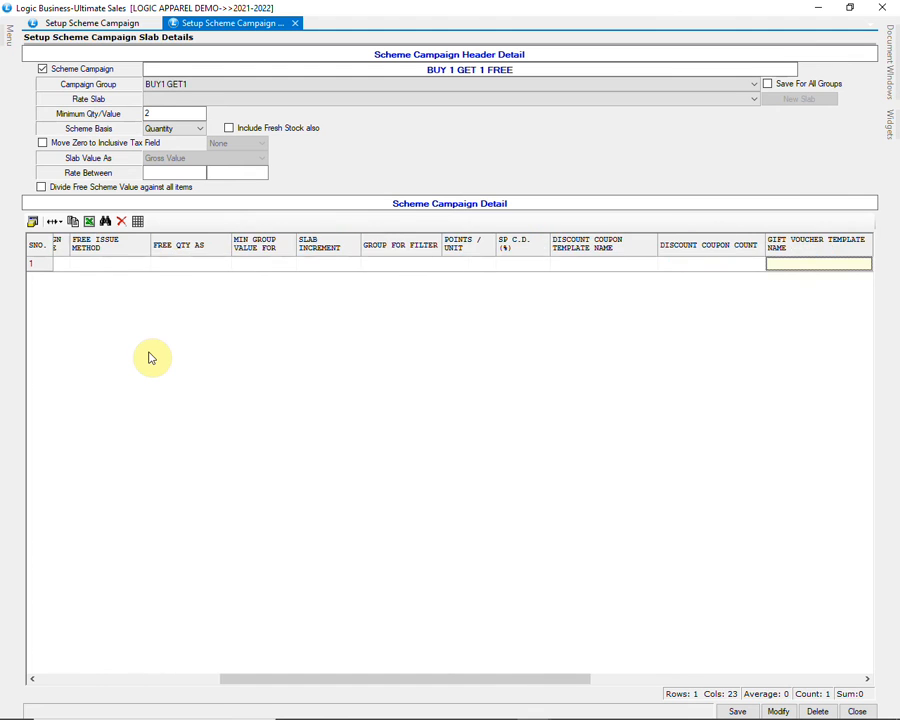
key("Tab")
key("Tab")
key("Tab")
key("Tab")
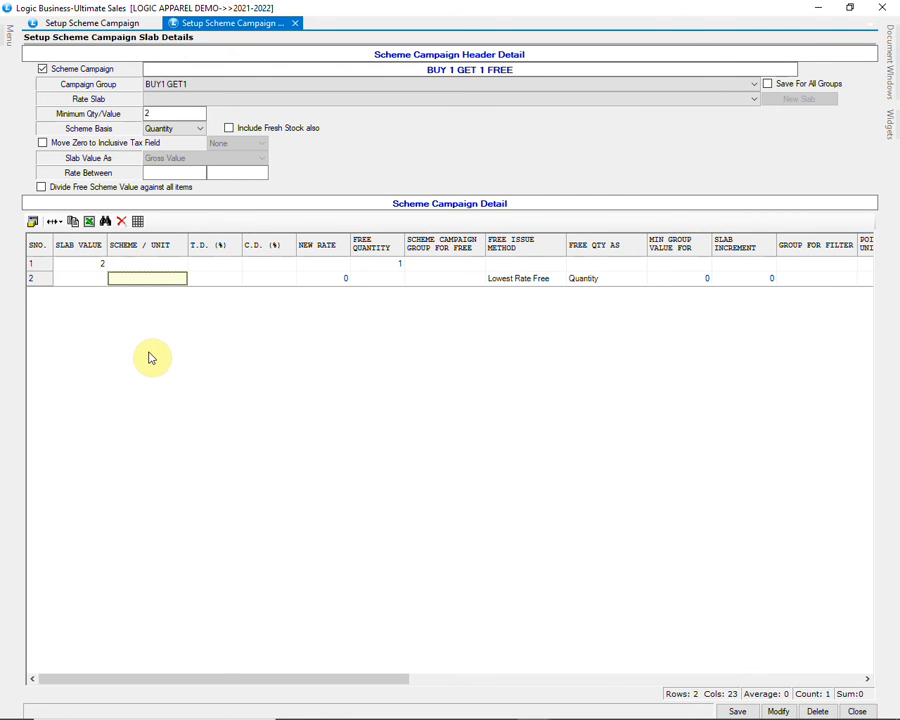
left_click(726, 709)
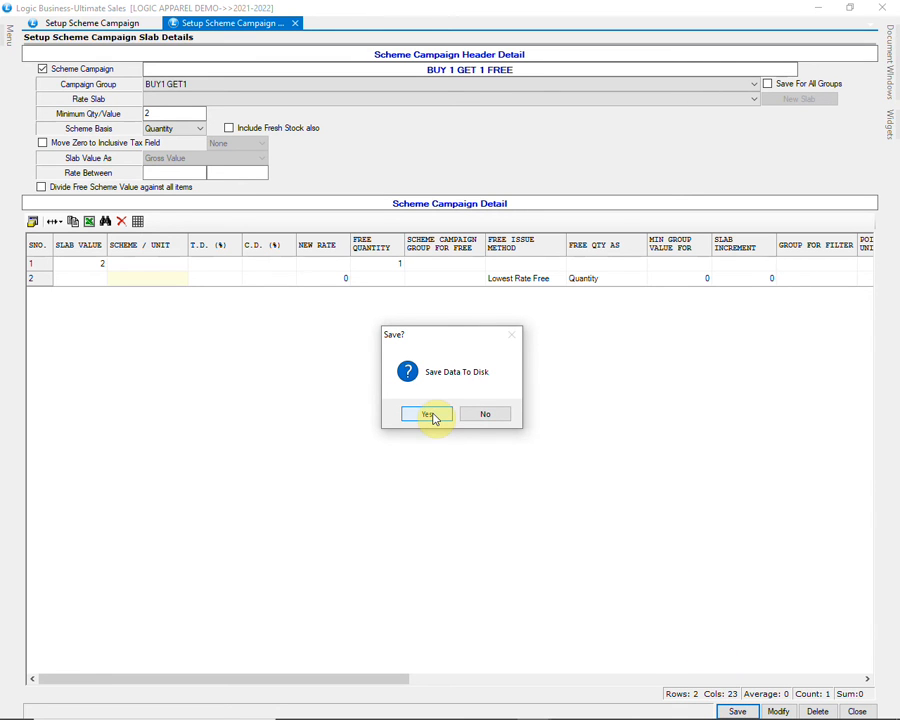
left_click(433, 418)
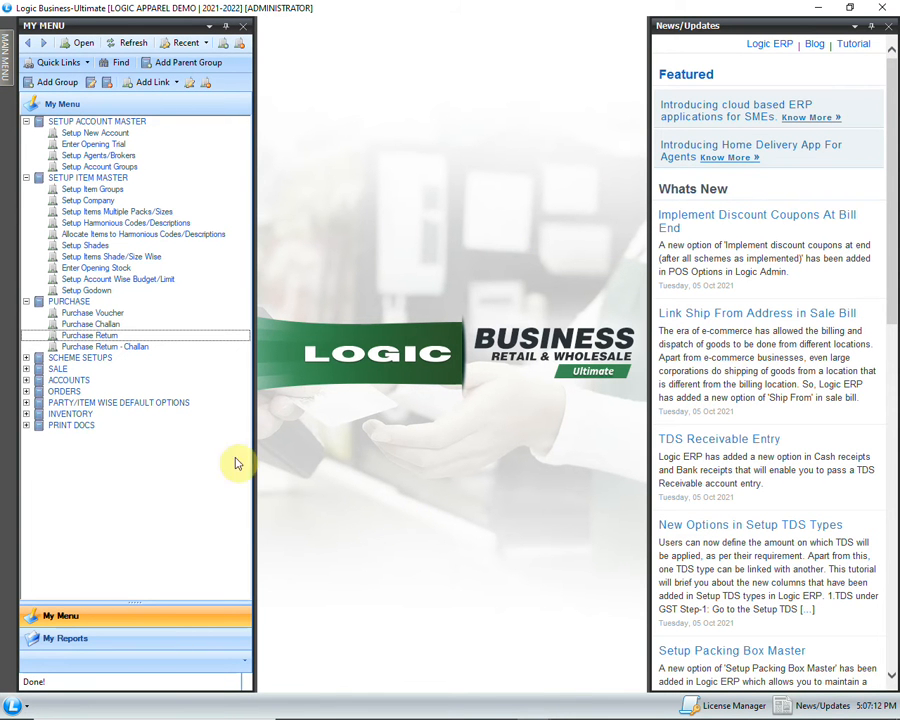
Step: Open a new touch screen sale bill, accept the default cash header details and go on to its item entry
left_click(27, 369)
double_click(110, 437)
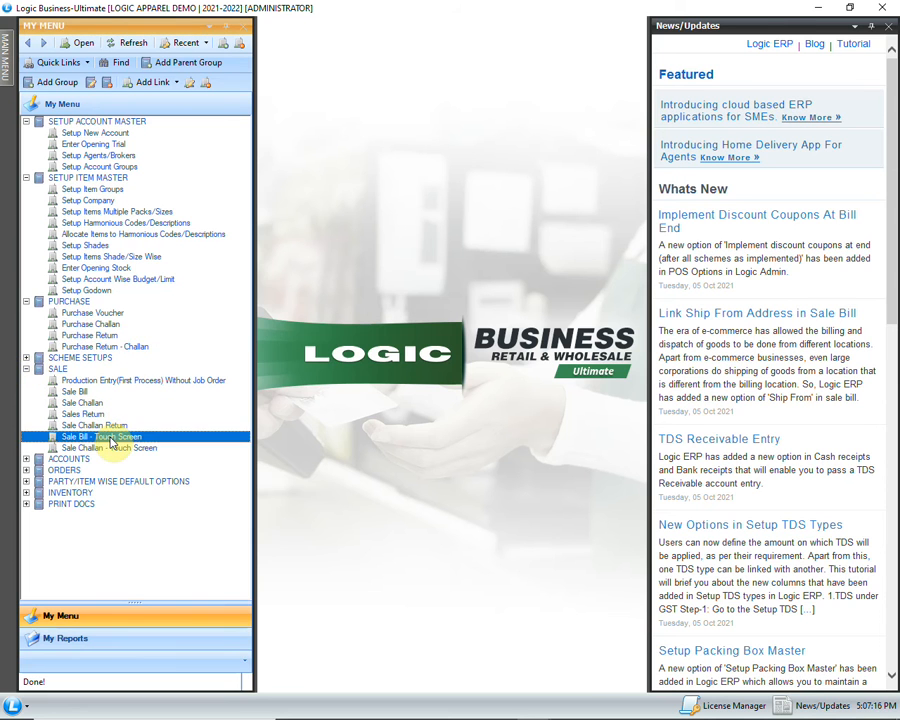
key("Return")
key("Return")
key("Return")
key("Return")
key("Return")
key("Return")
key("Return")
key("Return")
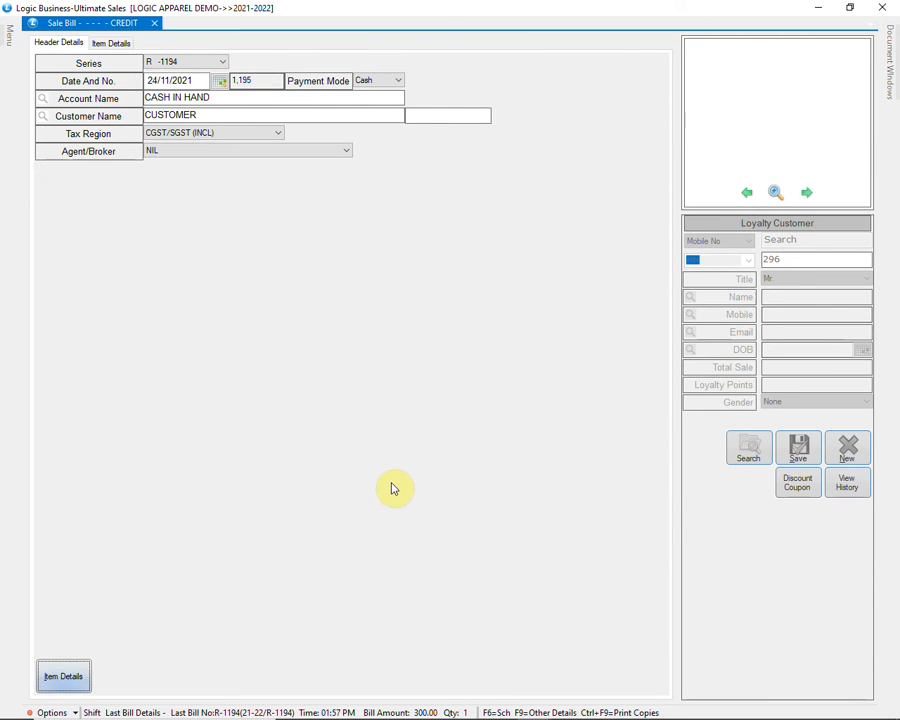
key("Return")
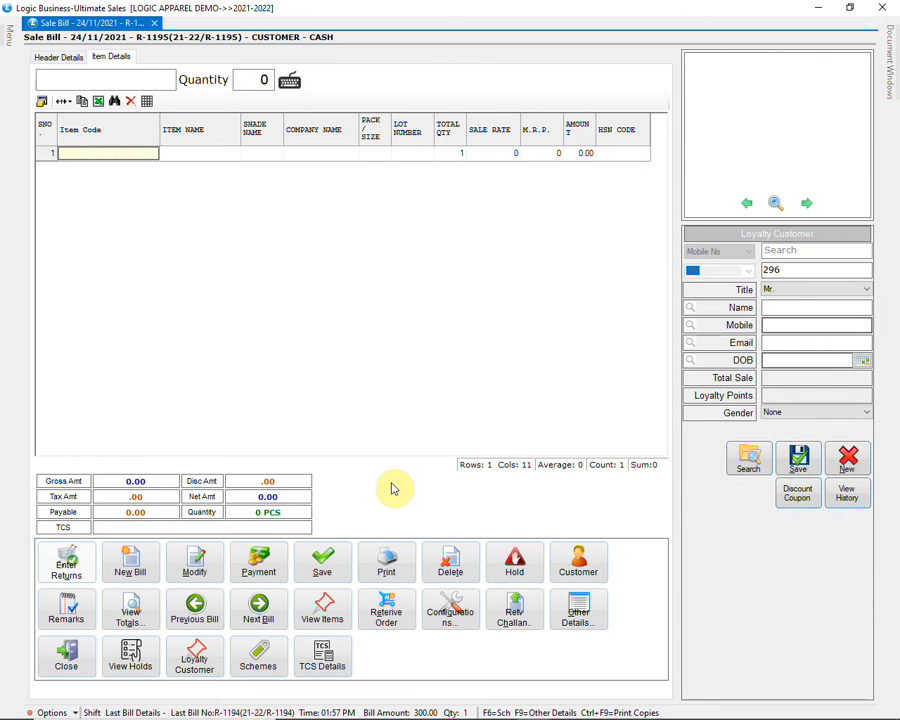
Step: Bill items S12328 and S12322, start saving the bill and accept the BUY 1 GET 1 FREE scheme discount
type("S12328")
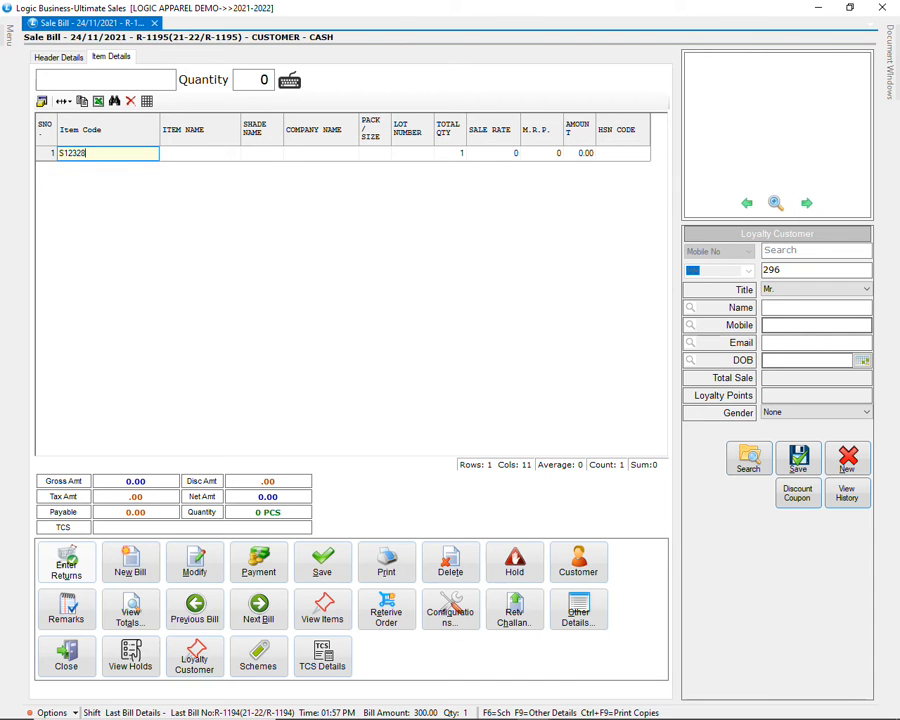
key("Return")
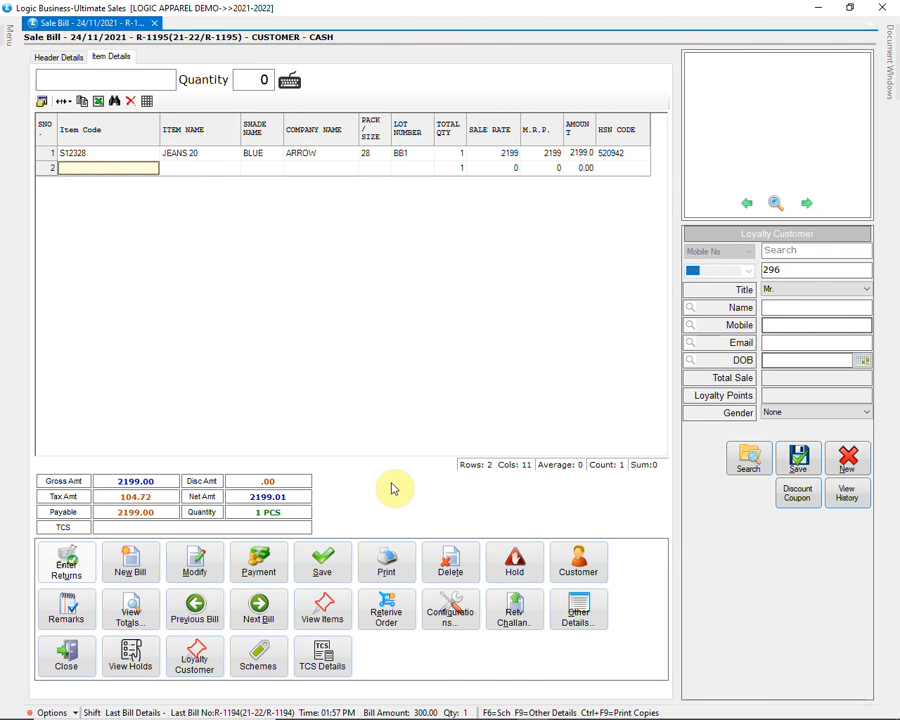
type("S12322")
key("Return")
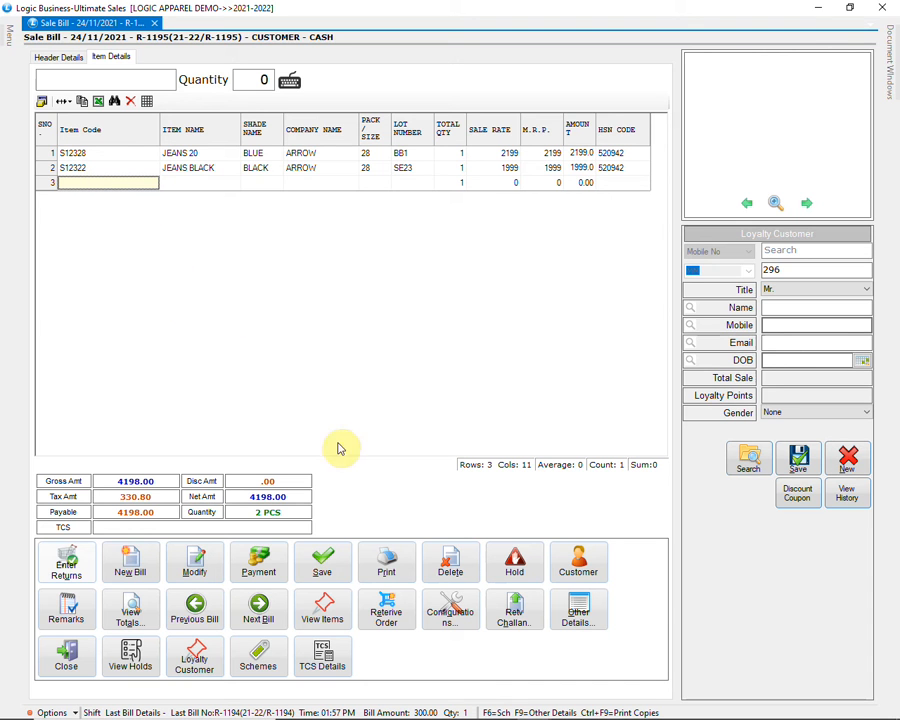
left_click(325, 568)
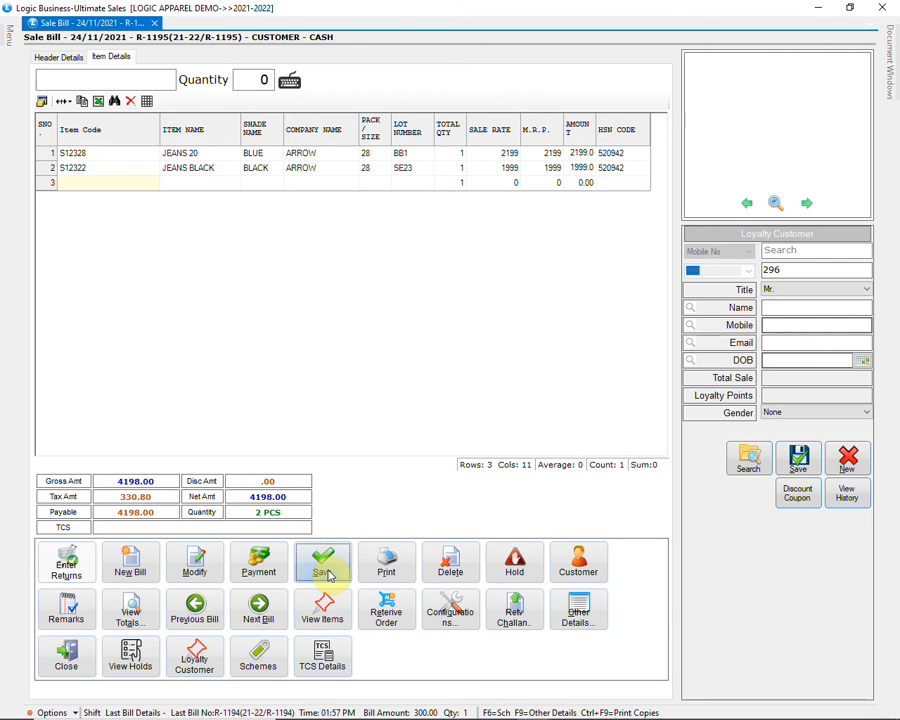
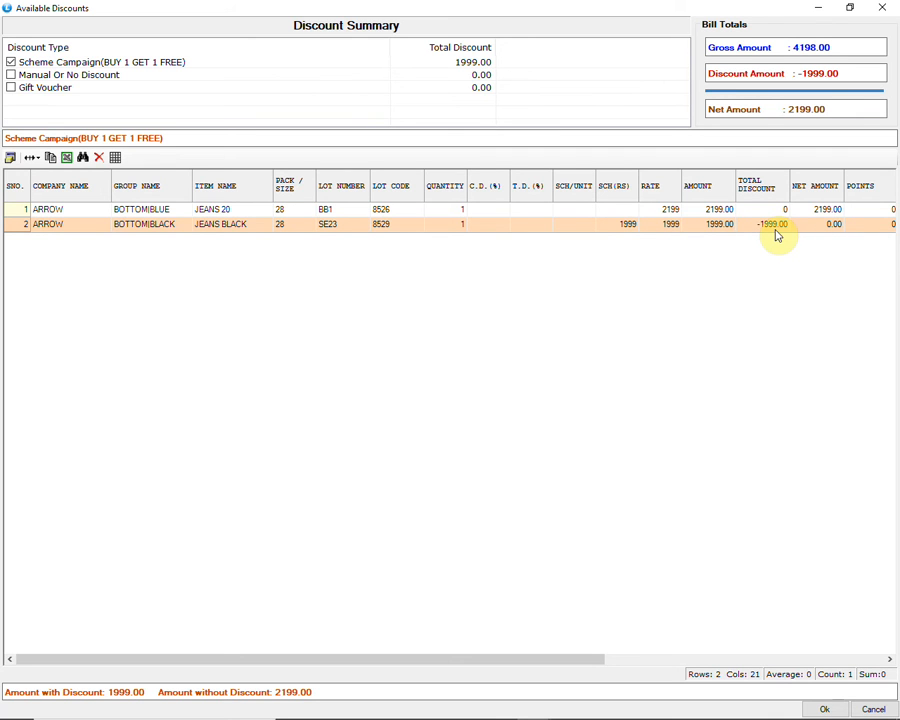
left_click(826, 710)
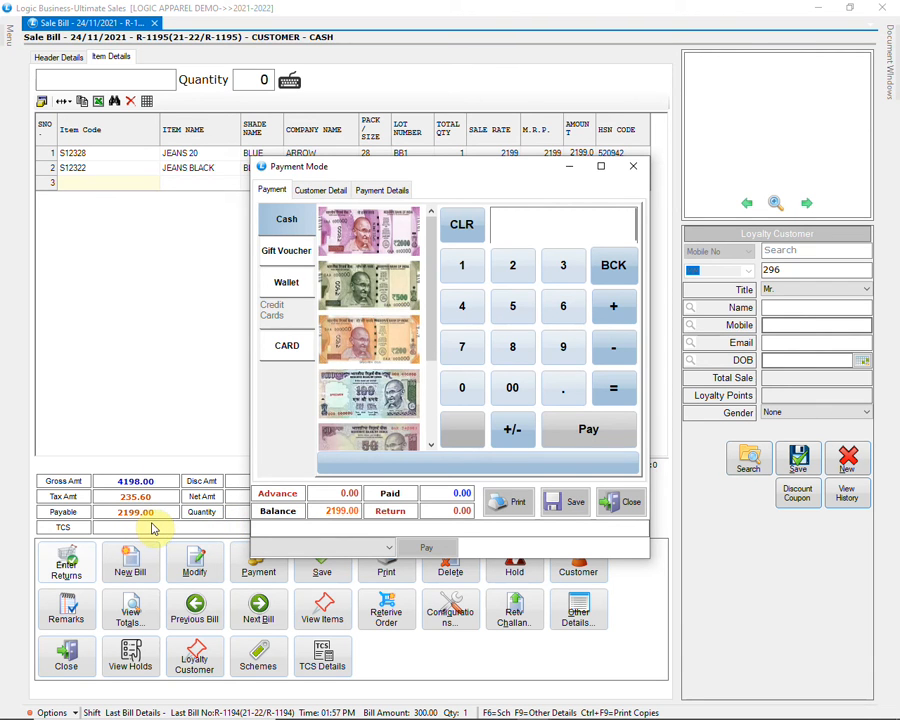
Step: Pay the bill's full balance in cash, save the bill and close the billing window
left_click(287, 219)
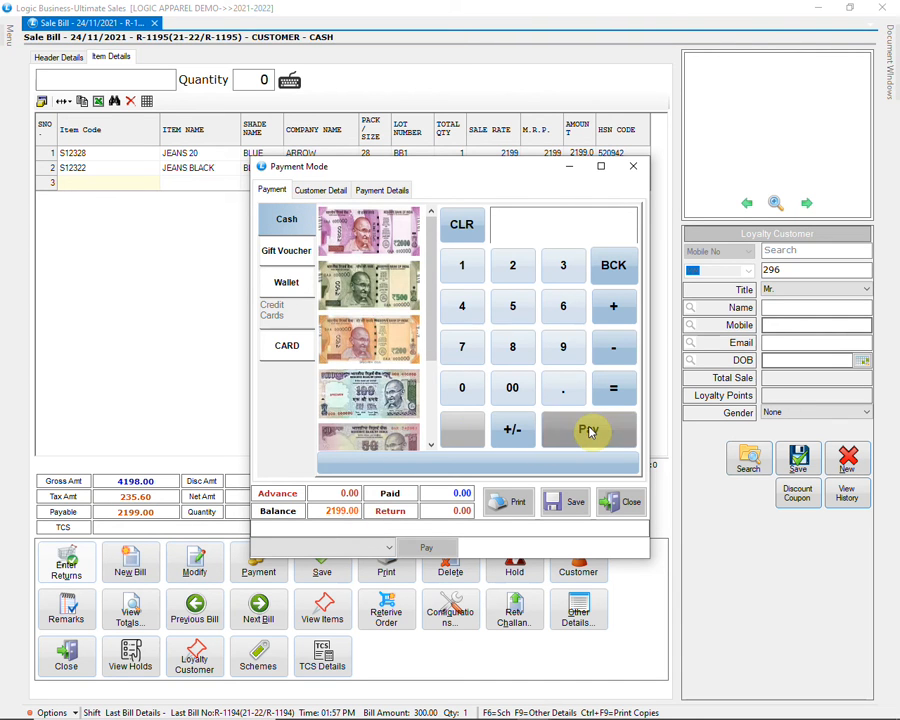
left_click(588, 429)
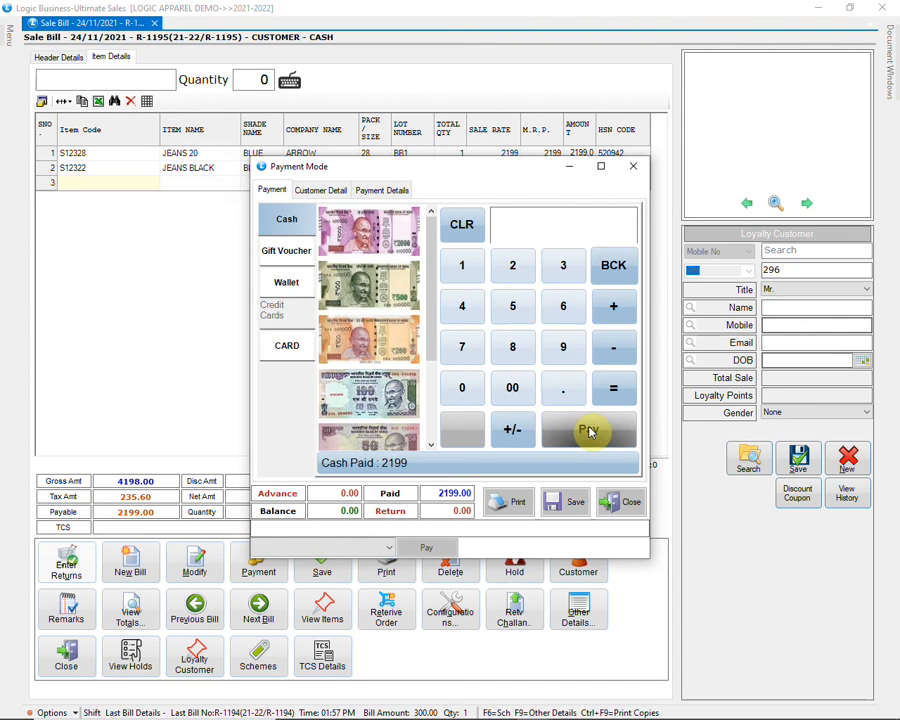
left_click(567, 501)
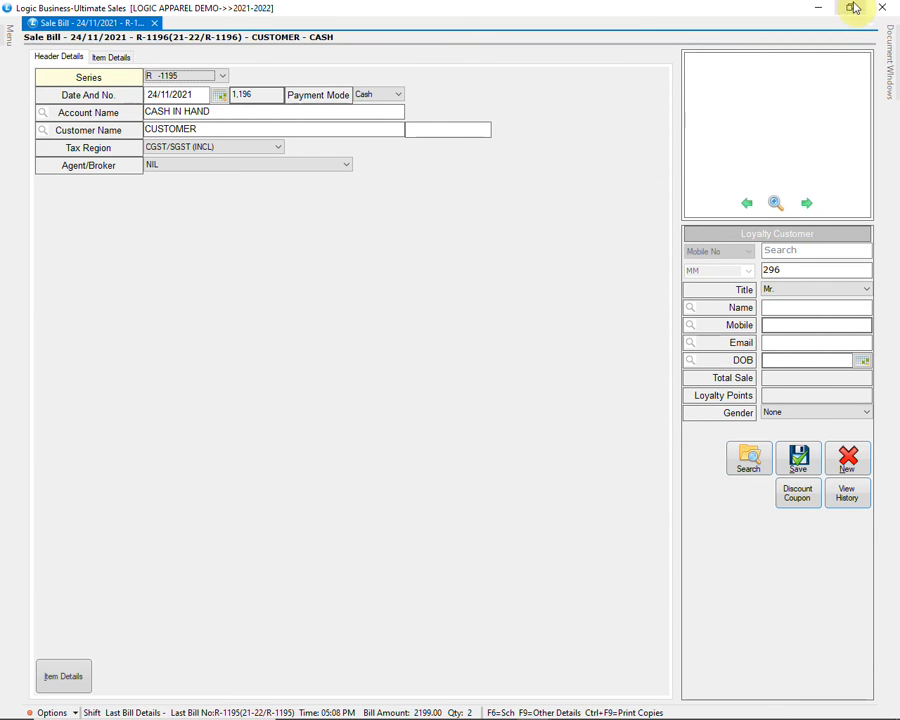
left_click(884, 8)
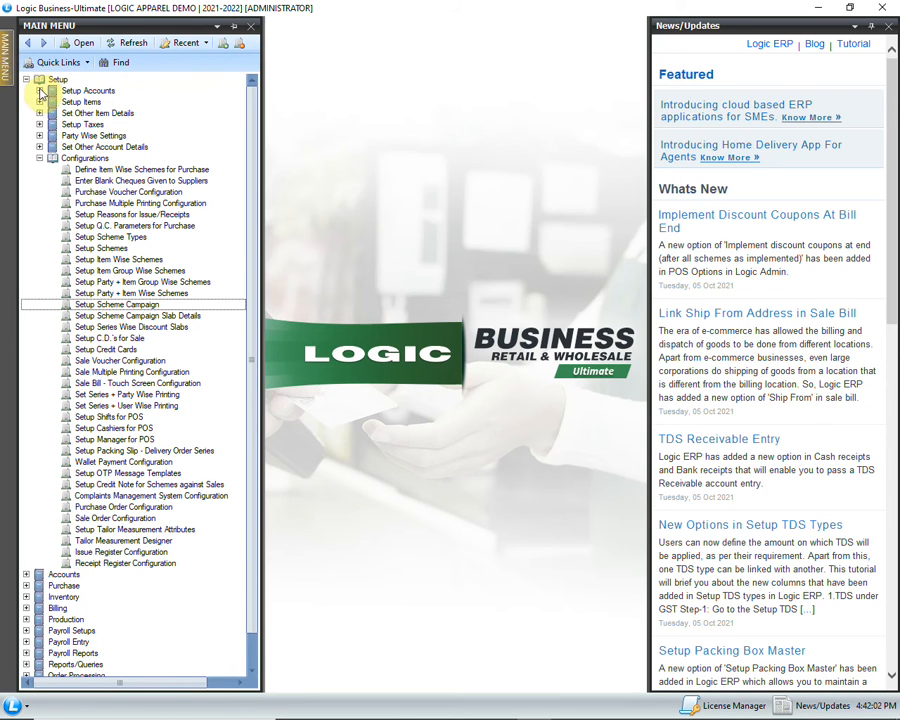
Step: Open Setup Gift Vouchers from the Setup Customer Database group under Setup Accounts
left_click(39, 90)
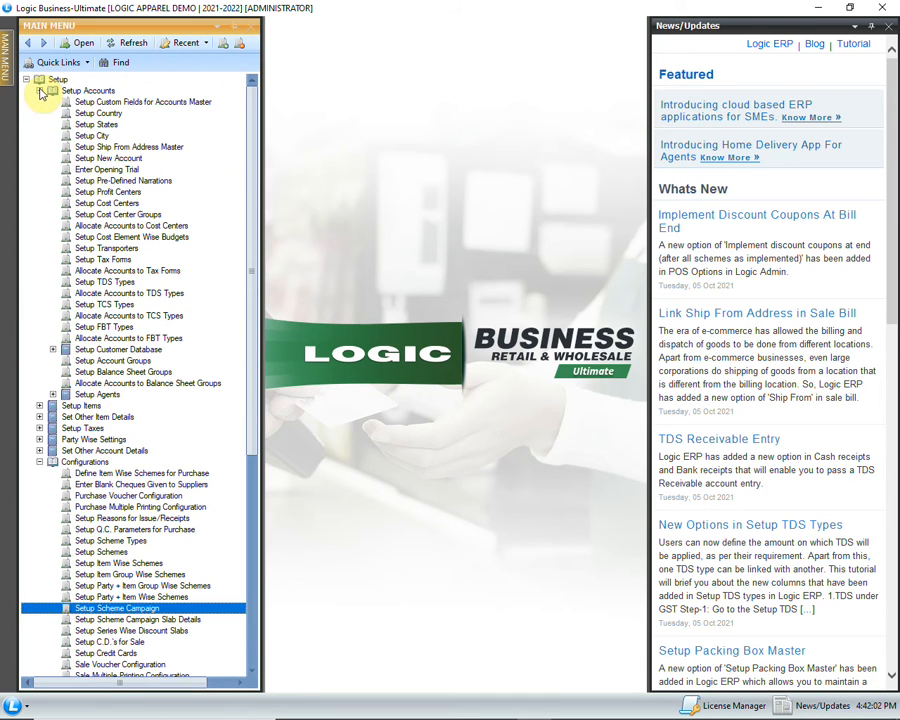
left_click(53, 349)
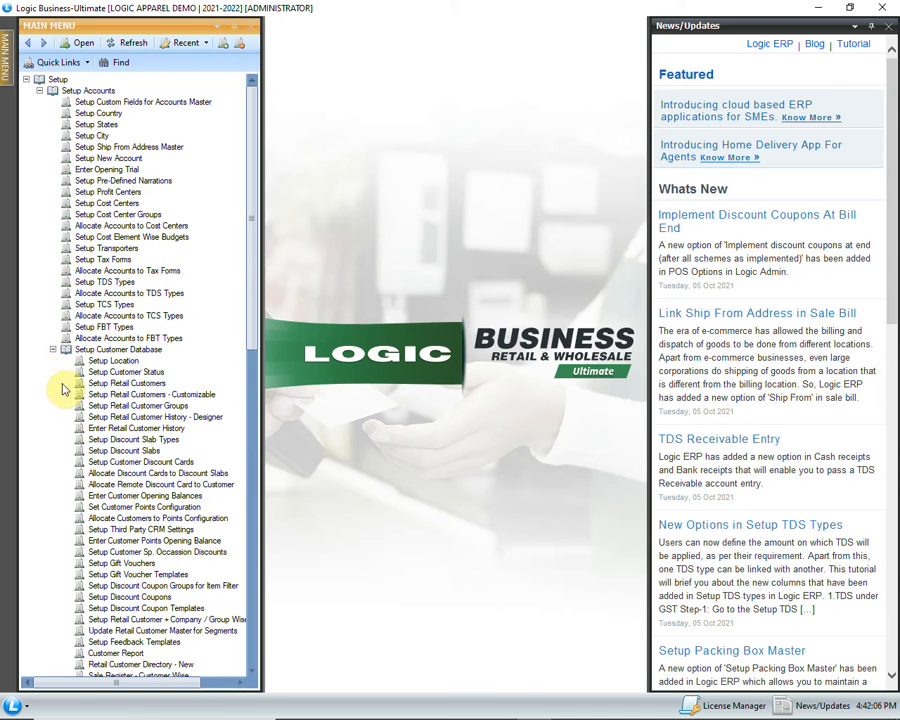
left_click(150, 563)
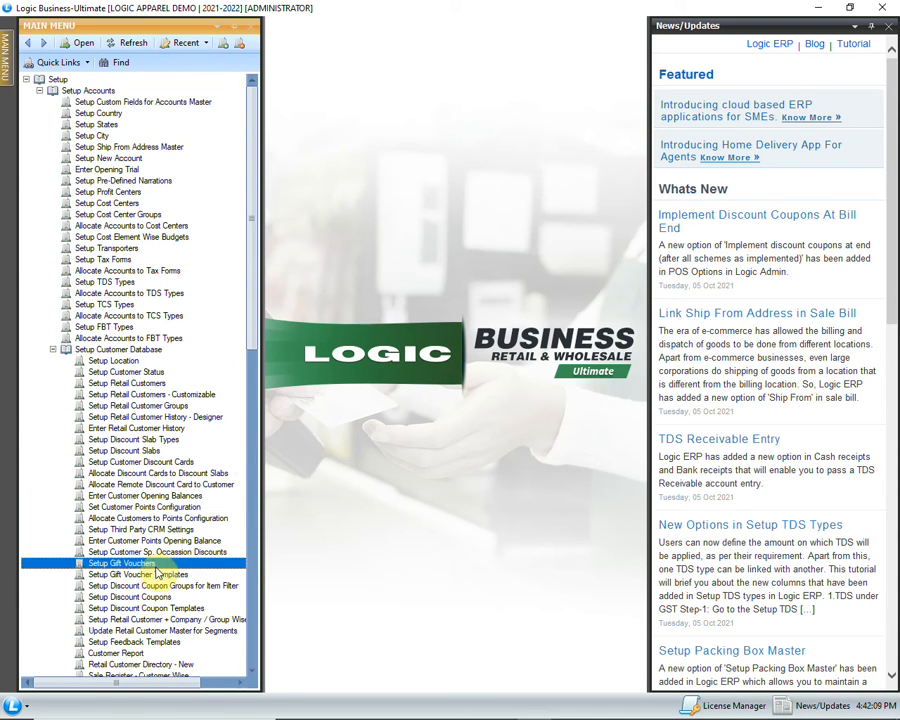
scroll(200, 568, "down", 2)
scroll(200, 566, "down", 1)
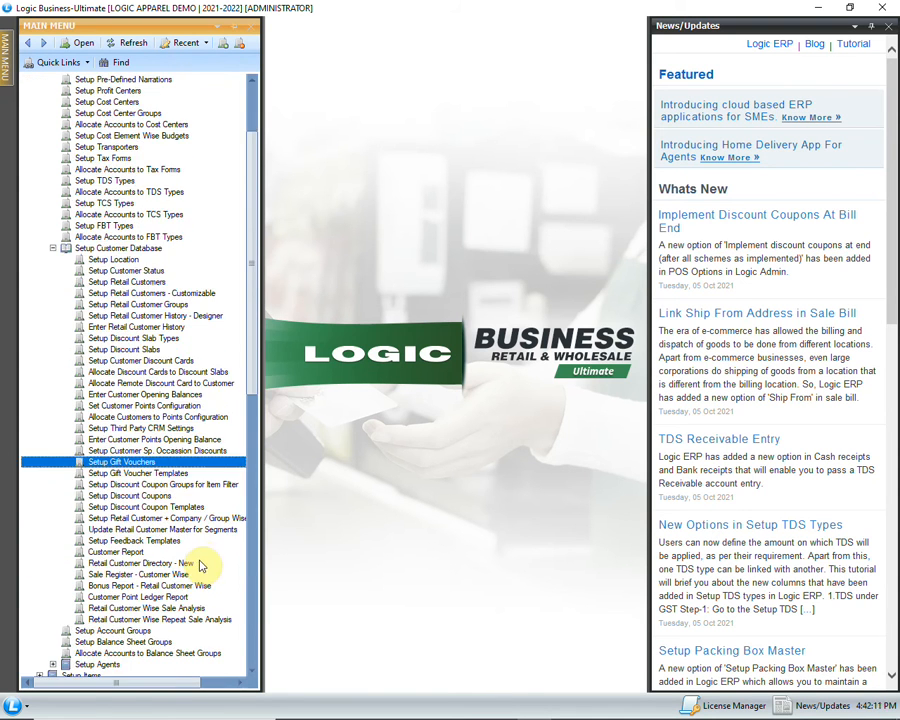
double_click(211, 470)
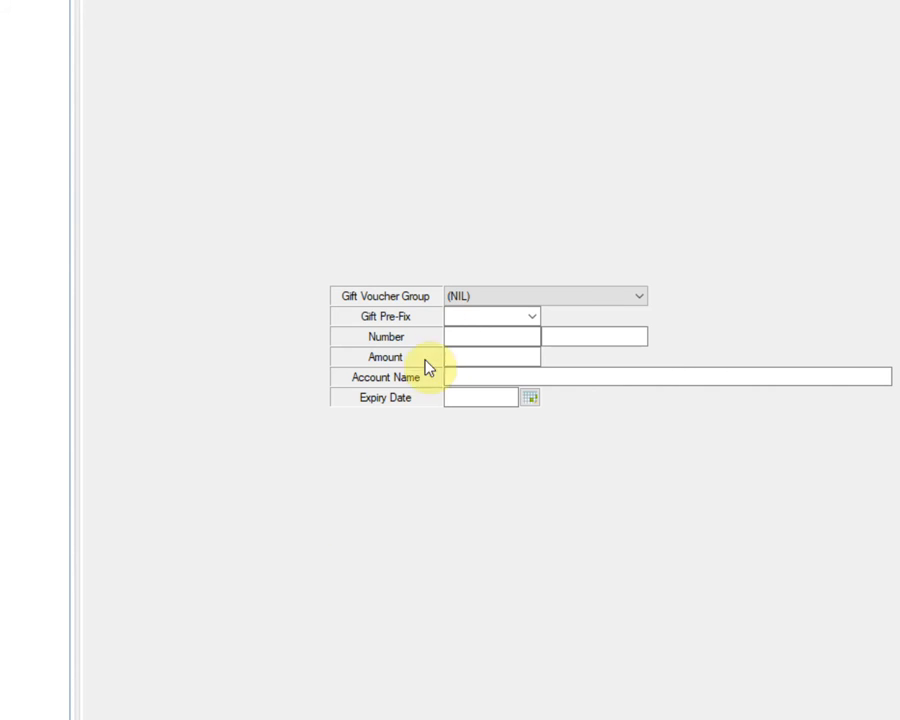
Step: Give the gift vouchers the prefix GV and the number range 1 to 15
left_click(460, 315)
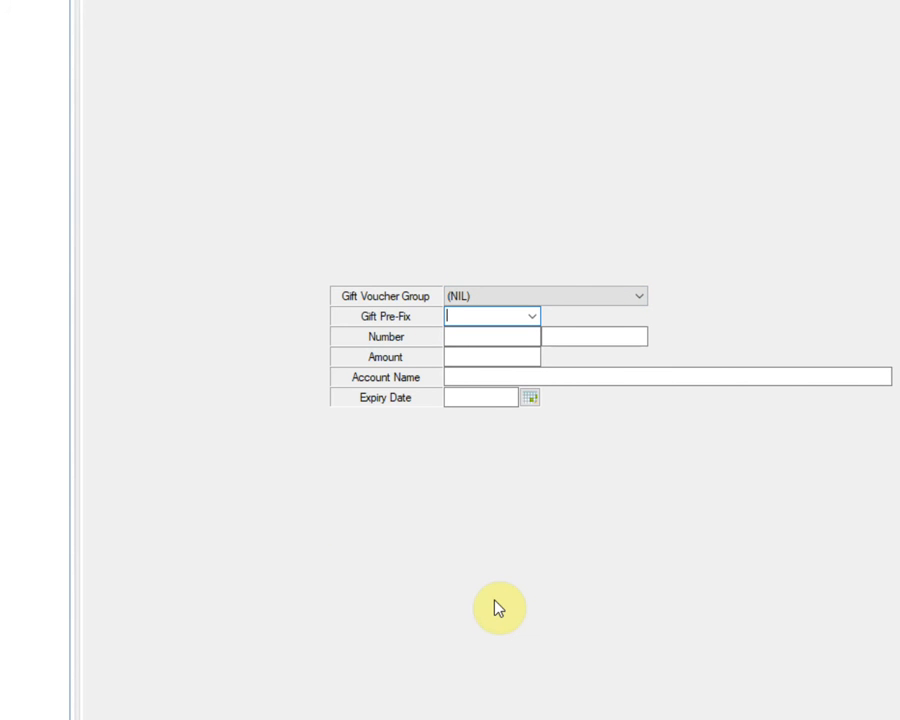
type("G")
key("Tab")
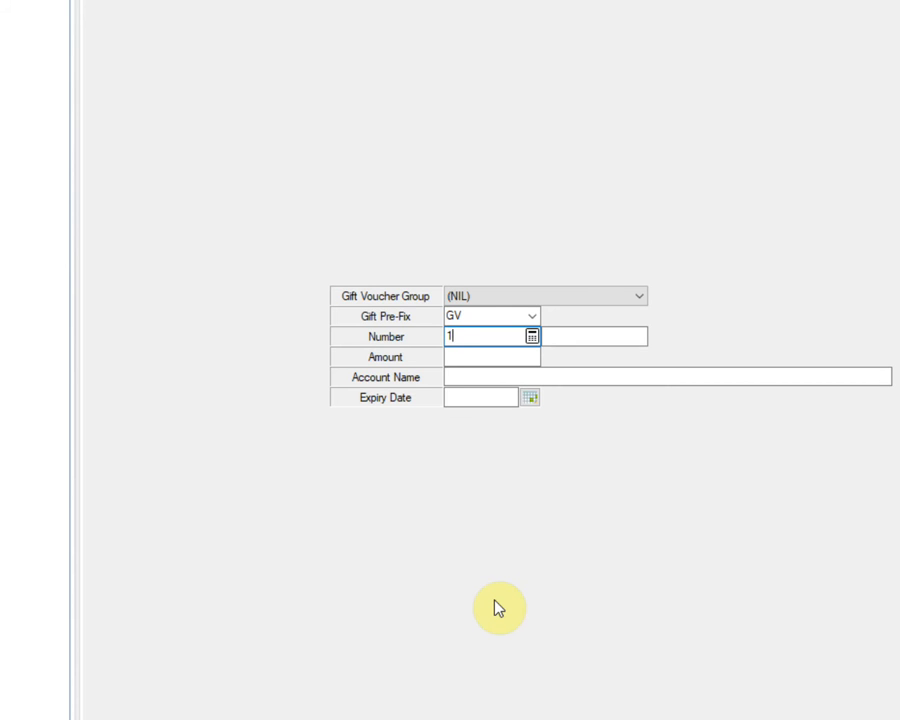
key("Tab")
type("15")
key("Tab")
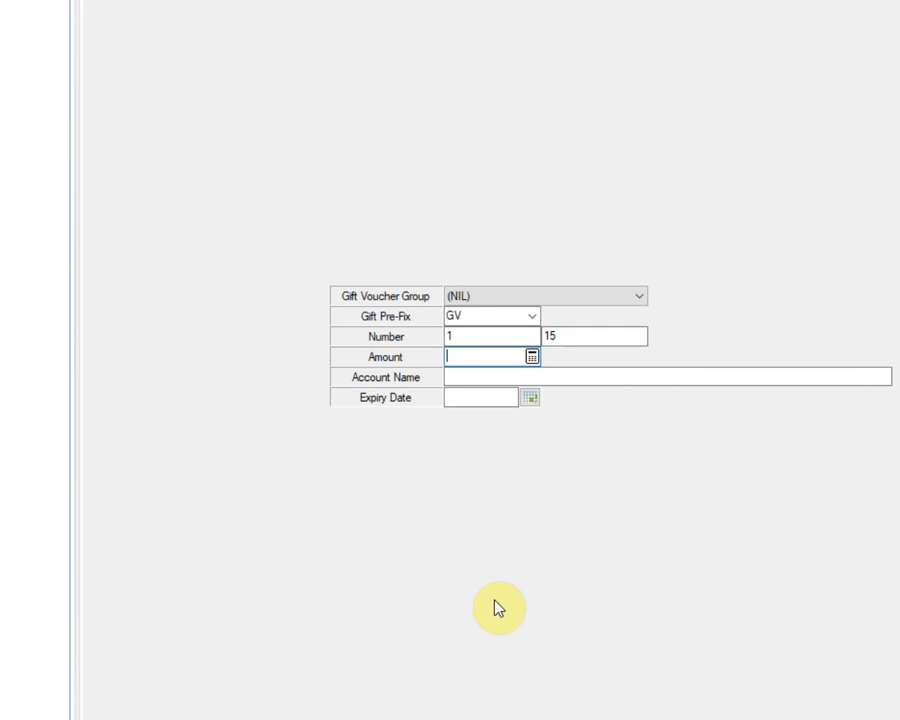
Step: Set the gift voucher amount to 500, assign GIFT VOUCHER A/C as the account and save the batch
type("500")
key("Tab")
type("GI")
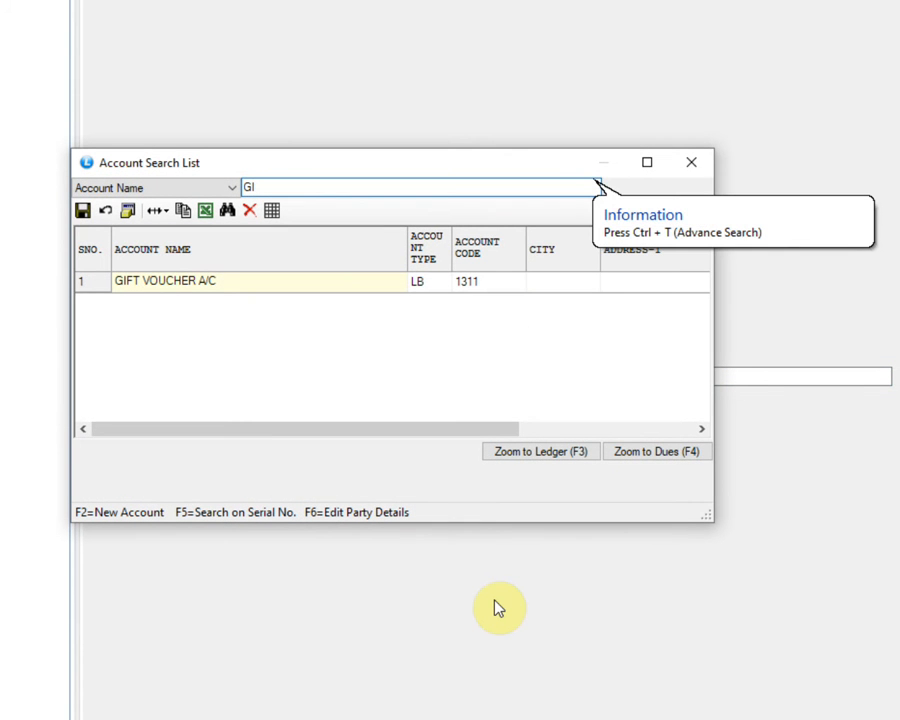
key("Down")
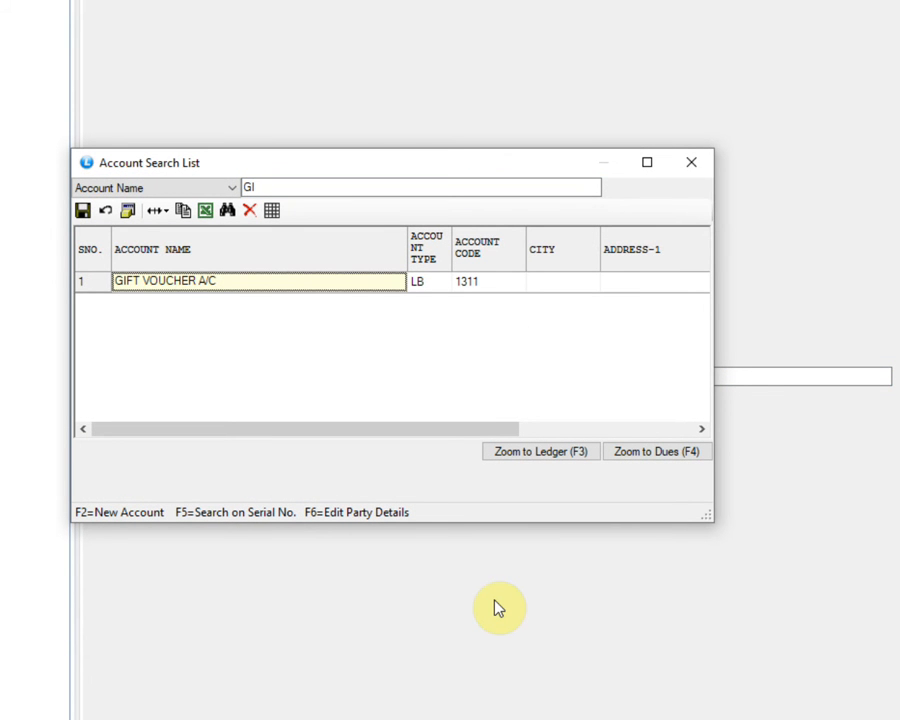
key("Return")
key("Tab")
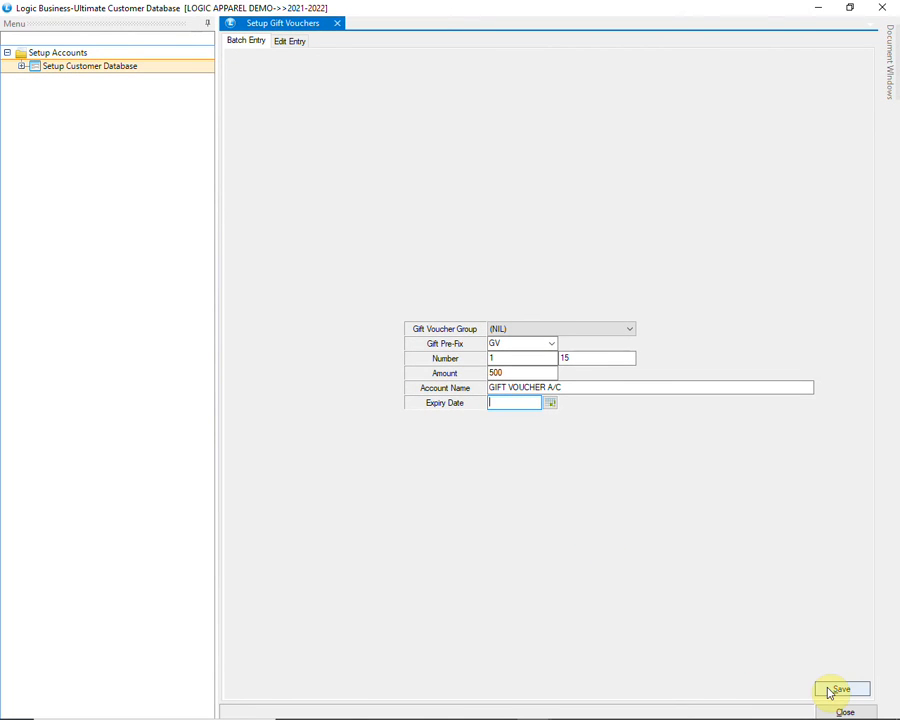
left_click(829, 692)
left_click(458, 412)
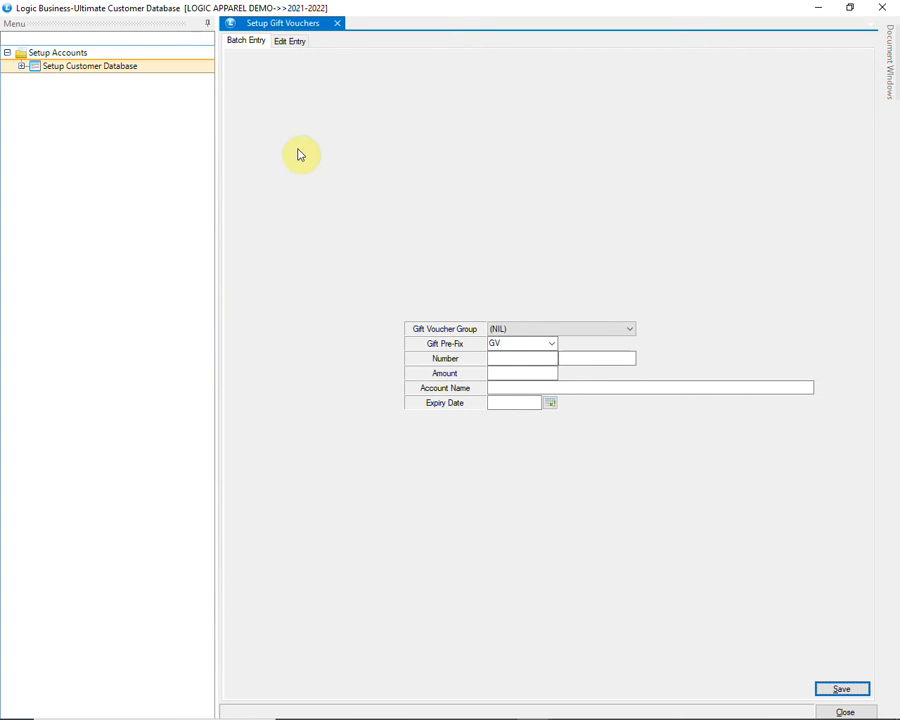
Step: Load the gift vouchers for edit entry, save them and close the gift voucher setup
left_click(290, 42)
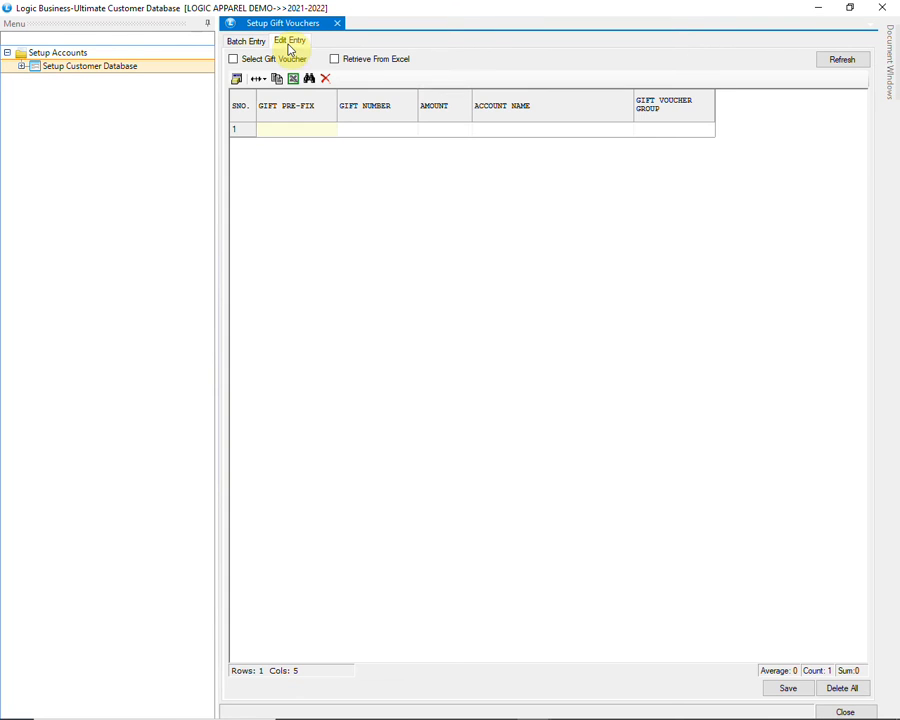
left_click(840, 62)
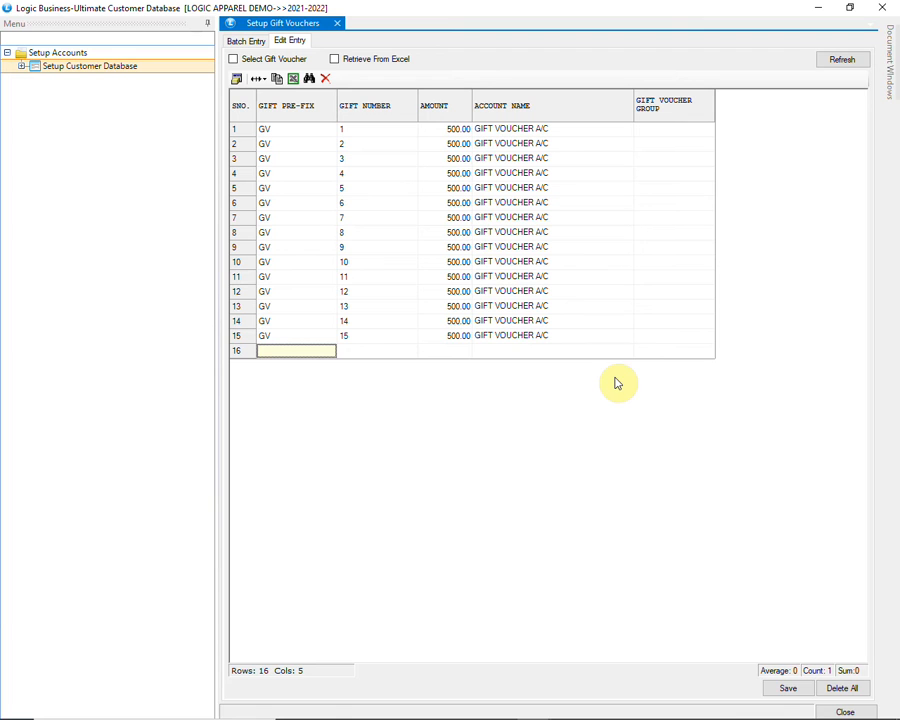
left_click(784, 690)
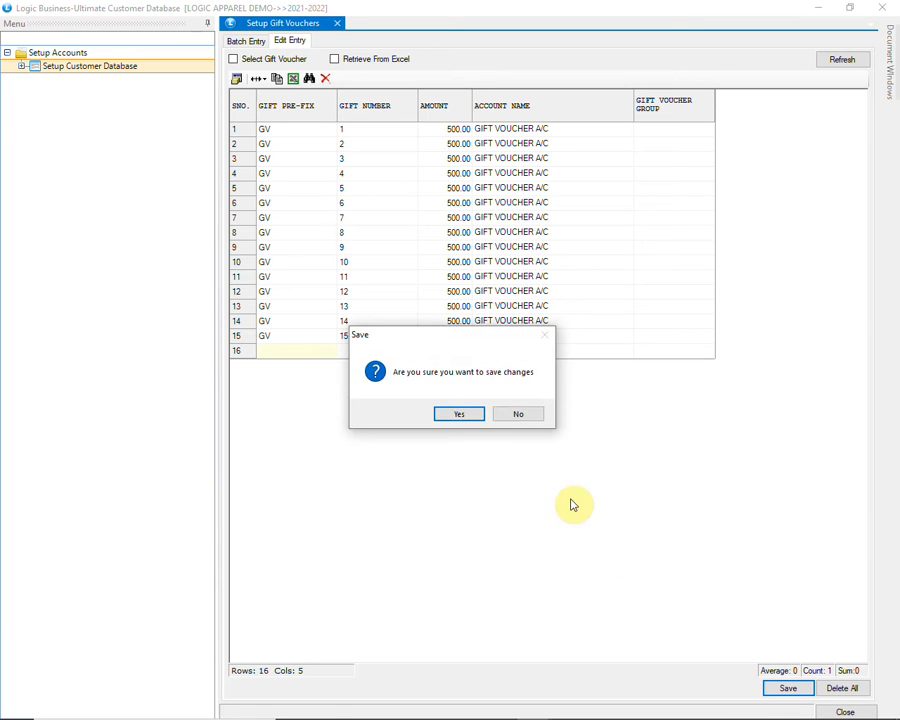
left_click(471, 419)
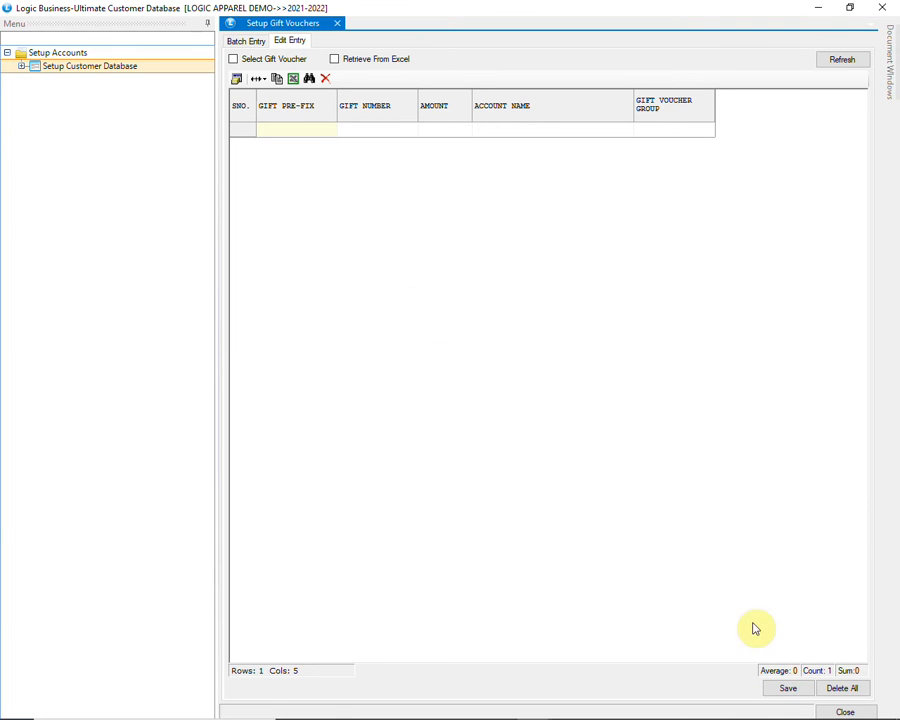
left_click(843, 710)
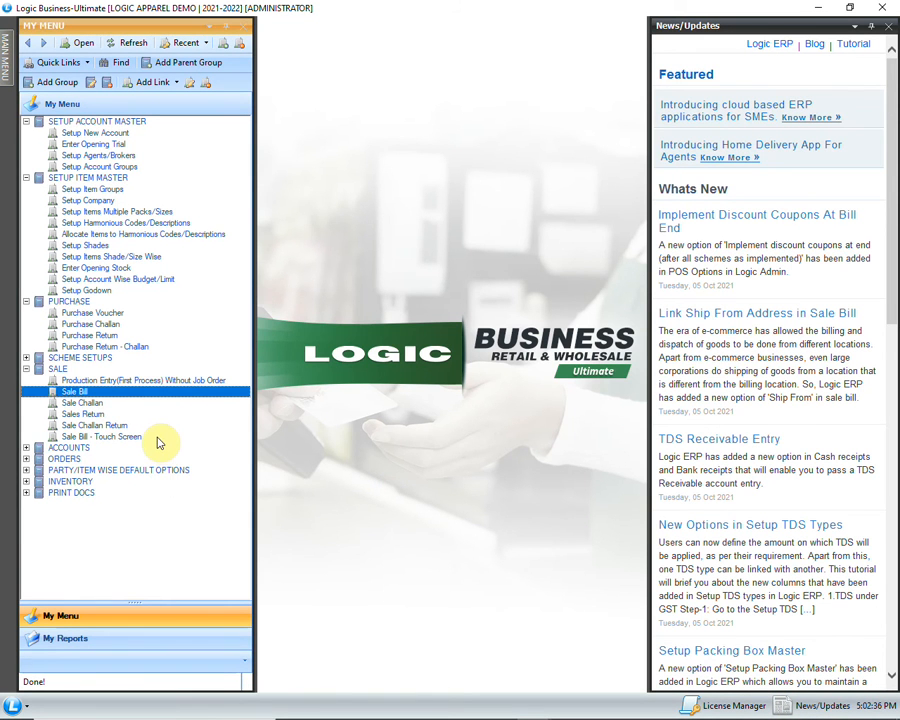
Step: Start a touch screen sale bill with the default cash header and add the EVERGEN item 1036
double_click(157, 438)
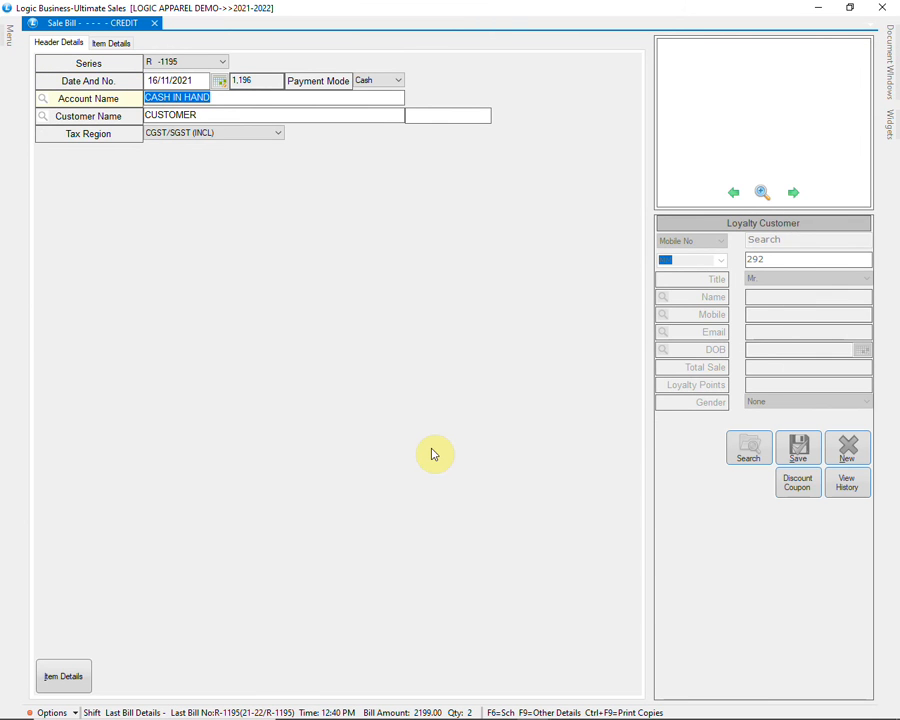
key("Return")
key("Return")
key("Return")
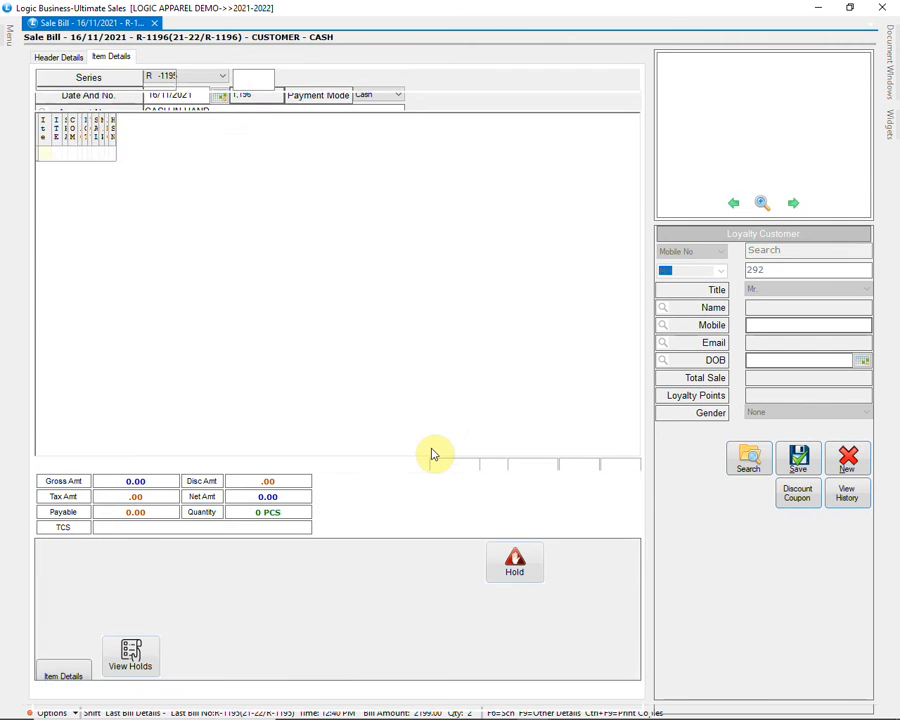
key("Return")
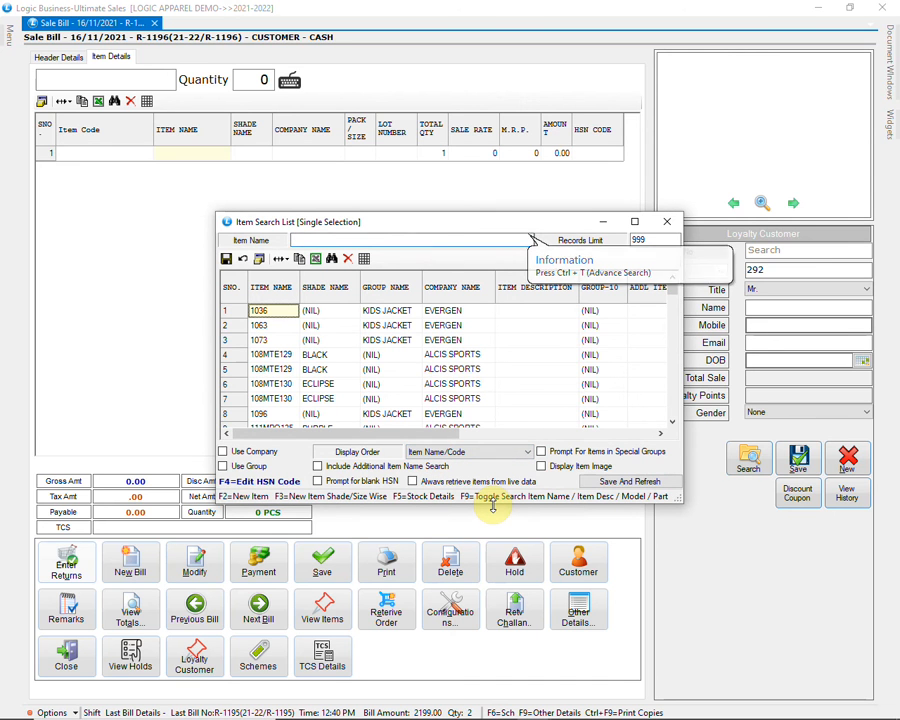
key("Down")
key("Return")
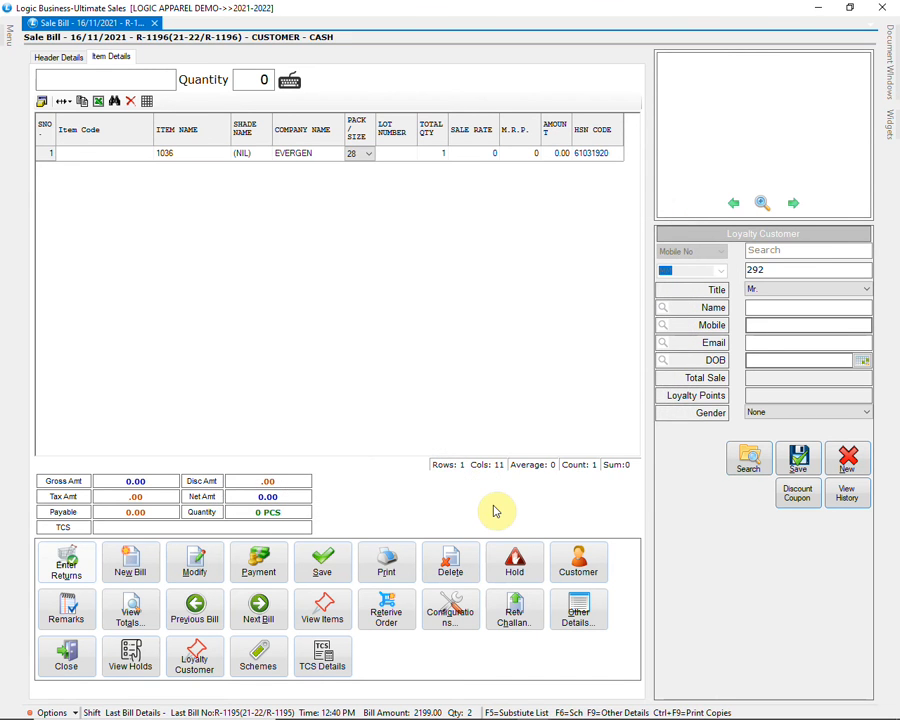
key("Return")
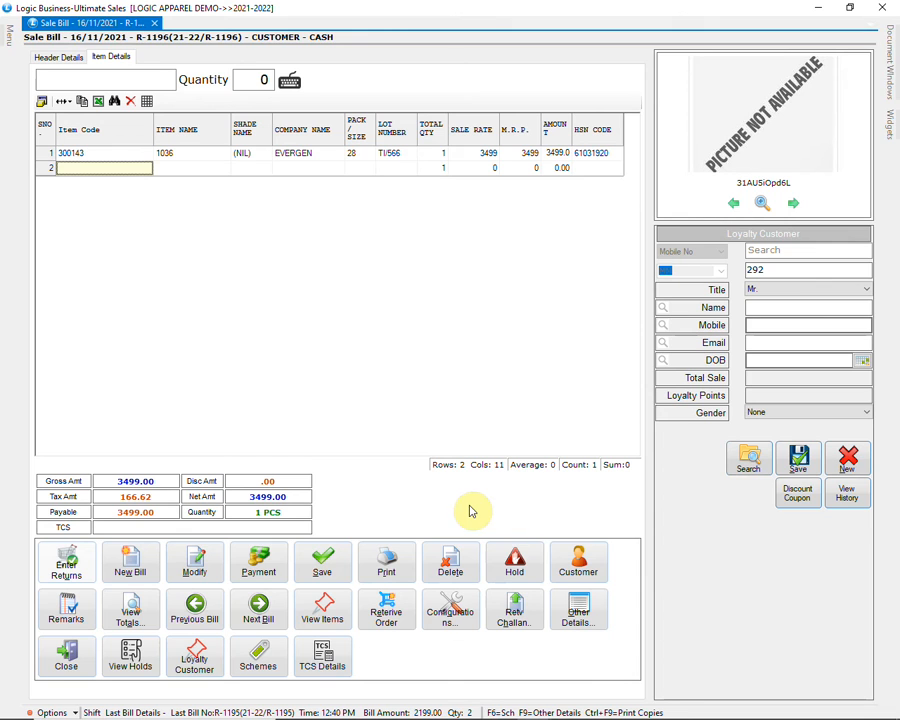
Step: Open the bill's payment and apply gift voucher GV1 of 500 as part payment
left_click(276, 561)
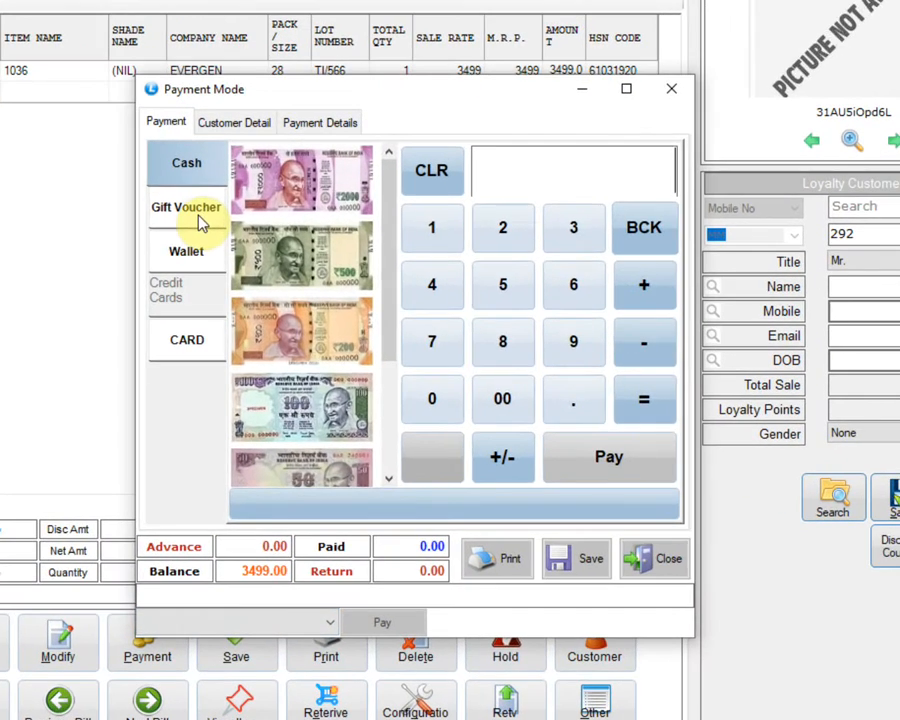
left_click(201, 221)
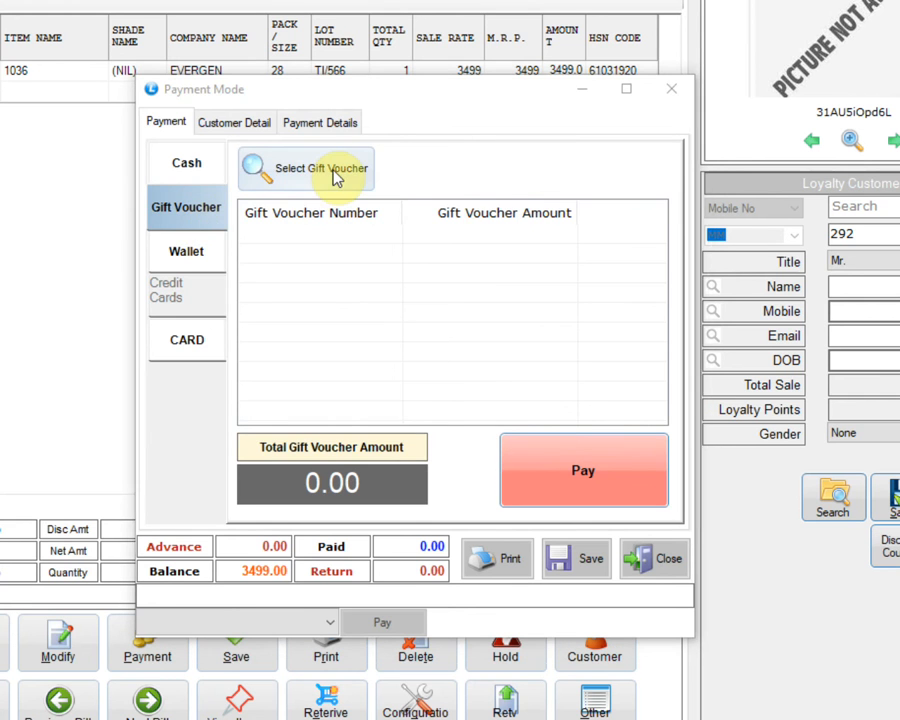
left_click(337, 175)
left_click(190, 211)
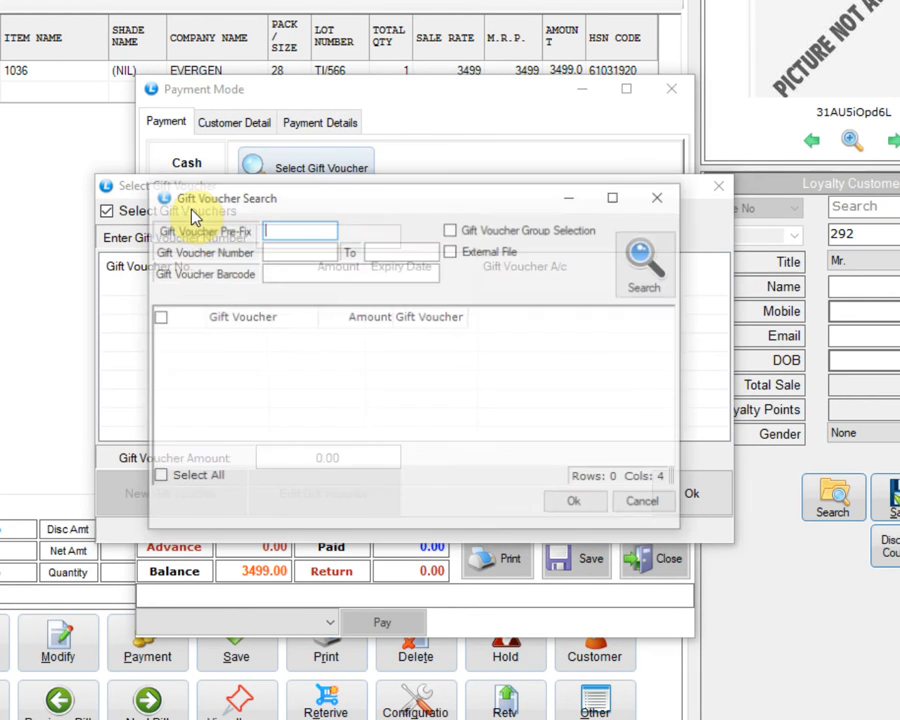
left_click(650, 280)
left_click(160, 338)
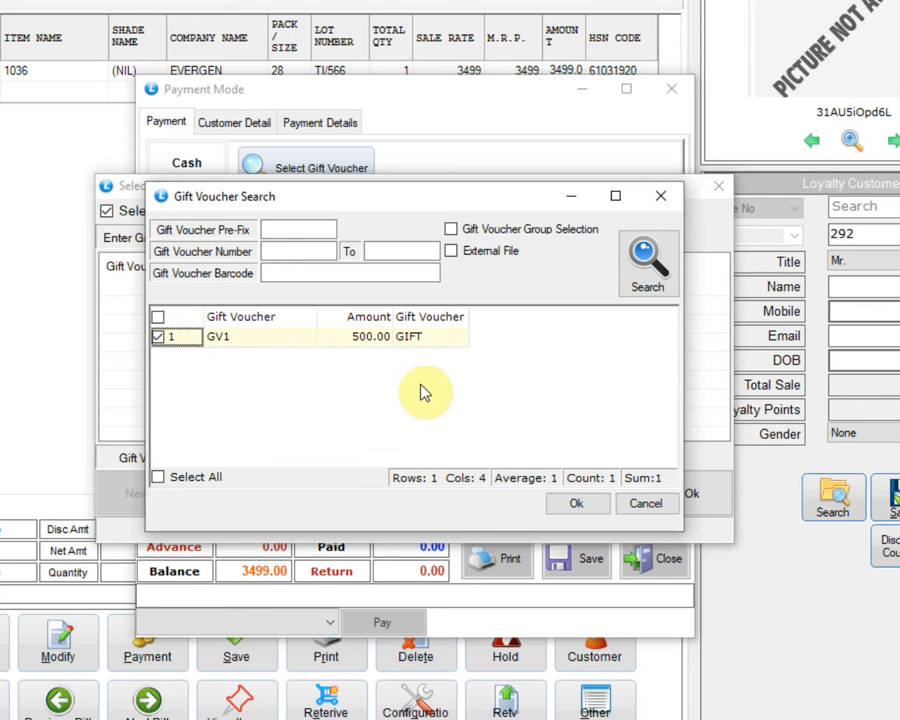
left_click(576, 503)
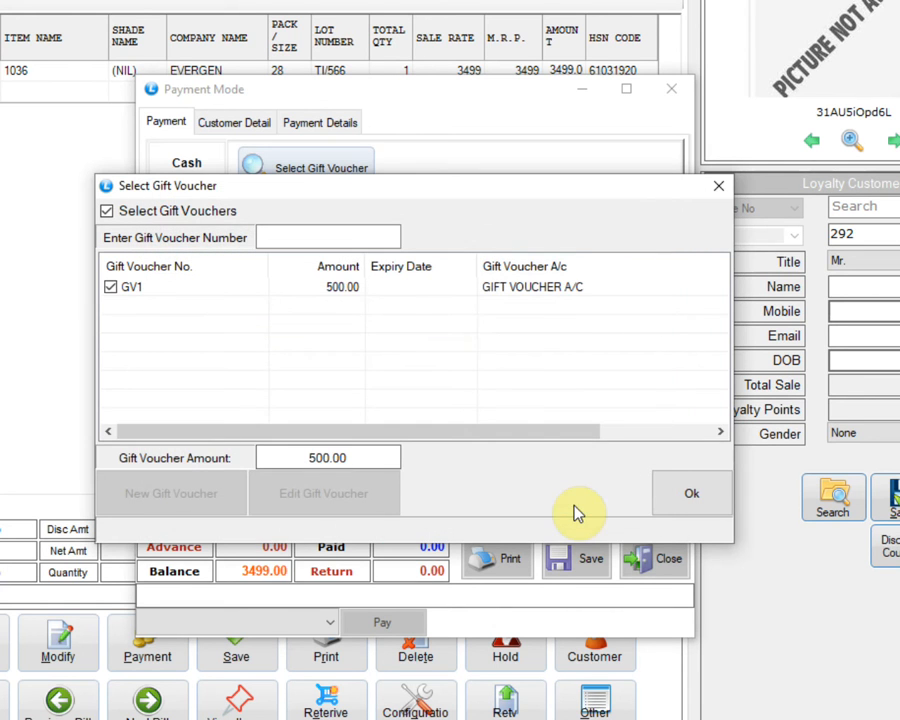
left_click(420, 289)
left_click(688, 496)
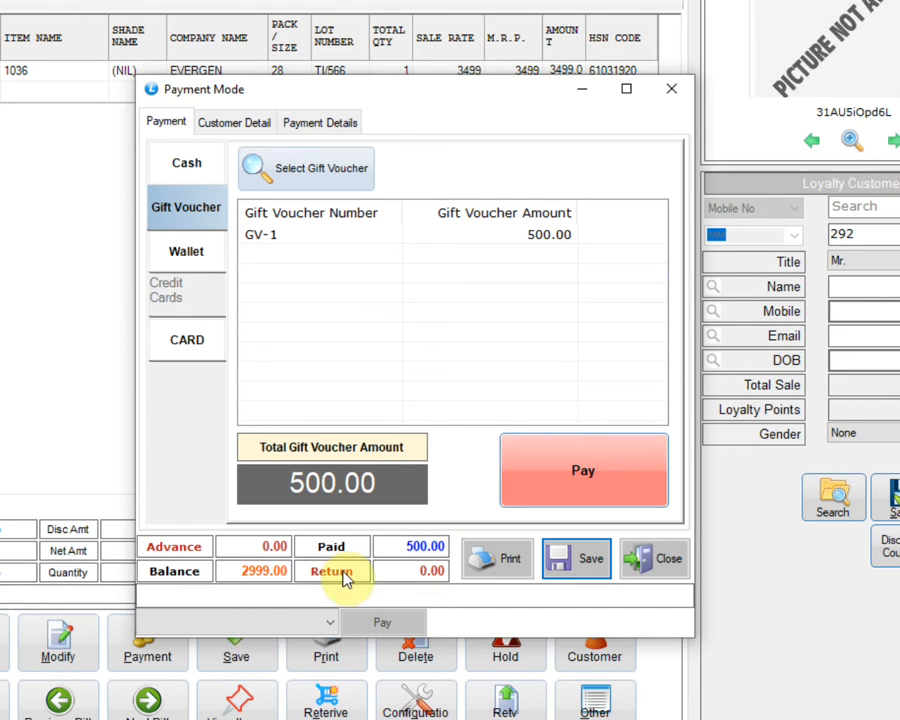
Step: Pay the remaining 2999 in cash, save the bill and close the billing window
left_click(195, 180)
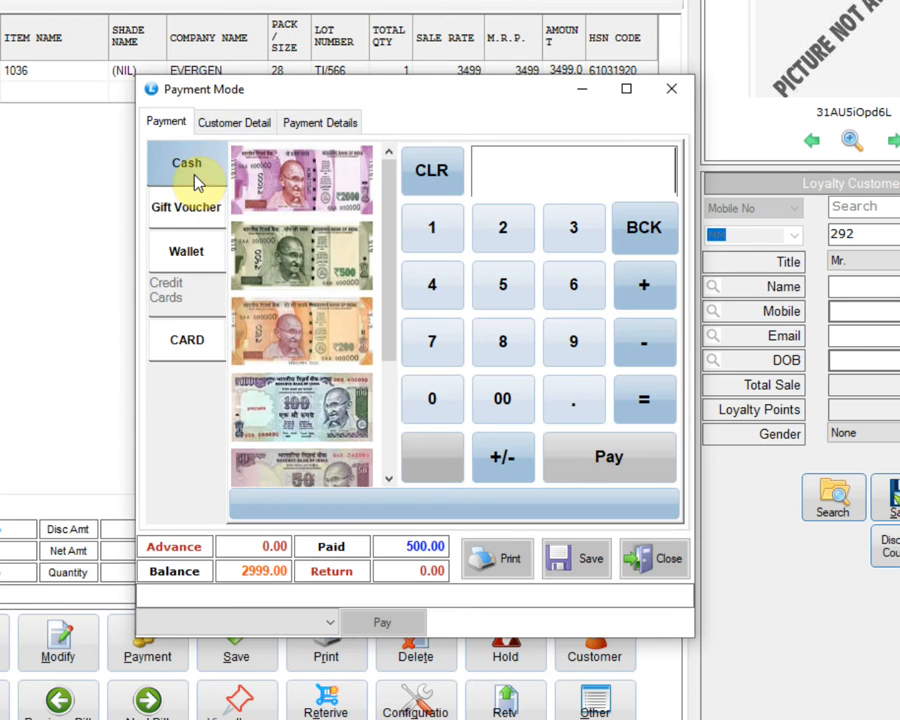
left_click(503, 229)
left_click(567, 352)
left_click(567, 352)
left_click(567, 352)
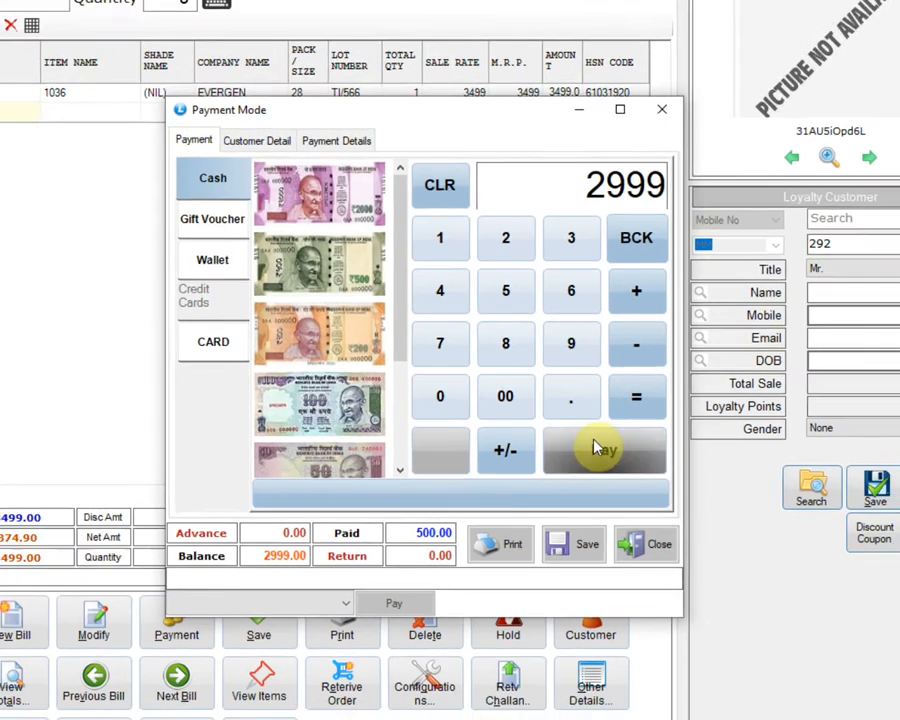
left_click(597, 449)
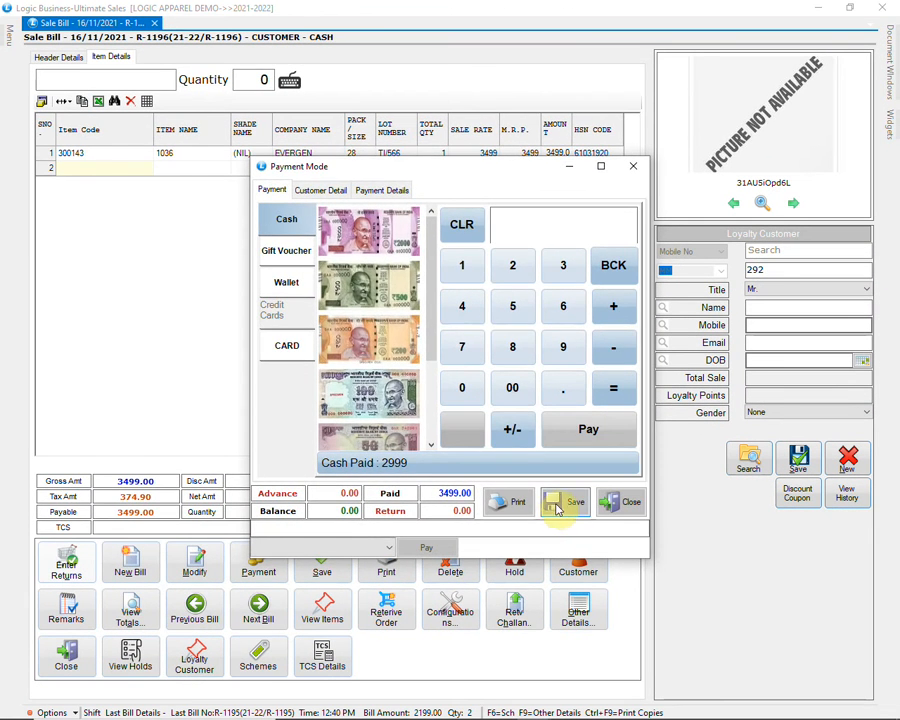
left_click(560, 503)
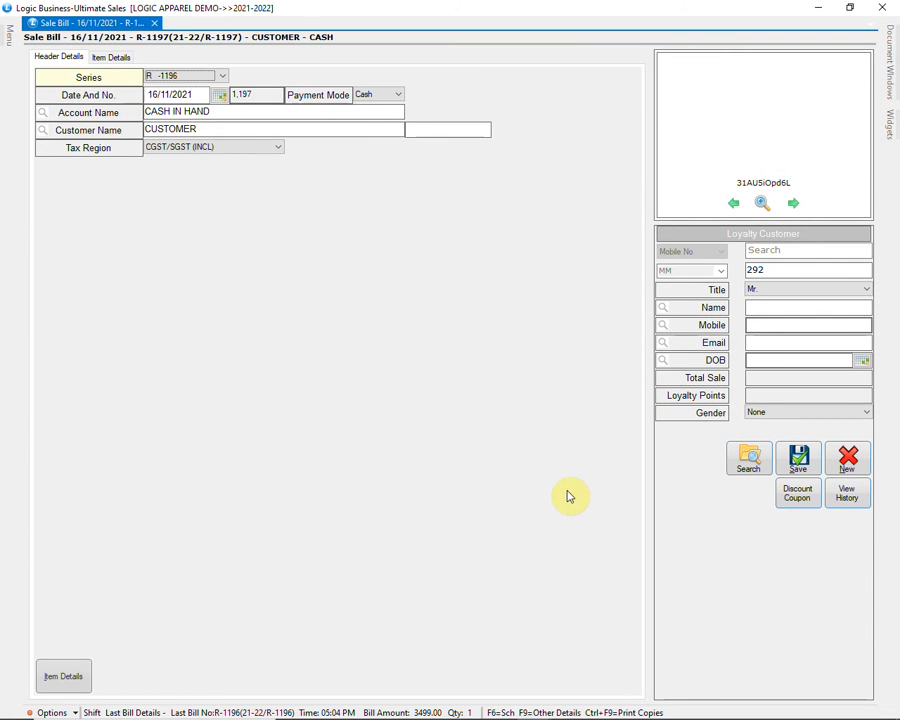
left_click(878, 9)
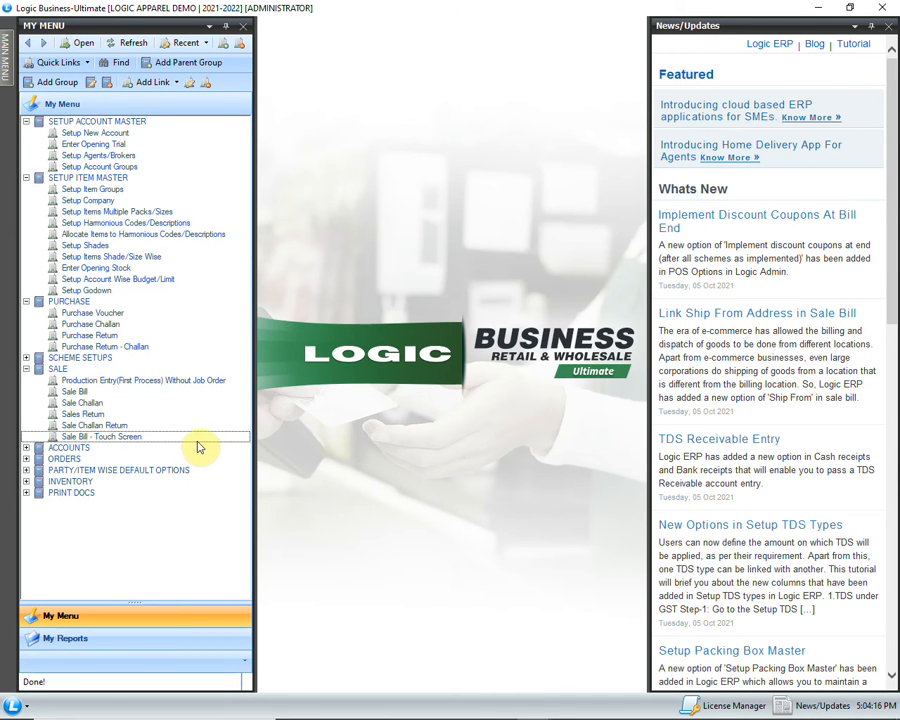
Step: Expand the Sale Registers group under Reports/Queries in the main menu to reach its daily sale reports
mouse_move(6, 64)
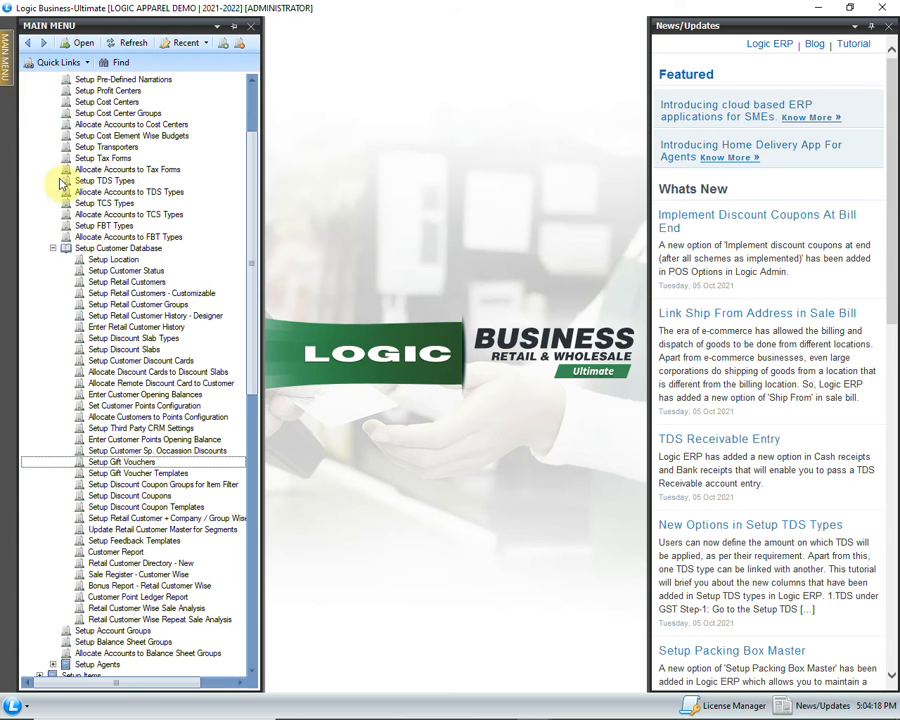
scroll(250, 410, "down", 4)
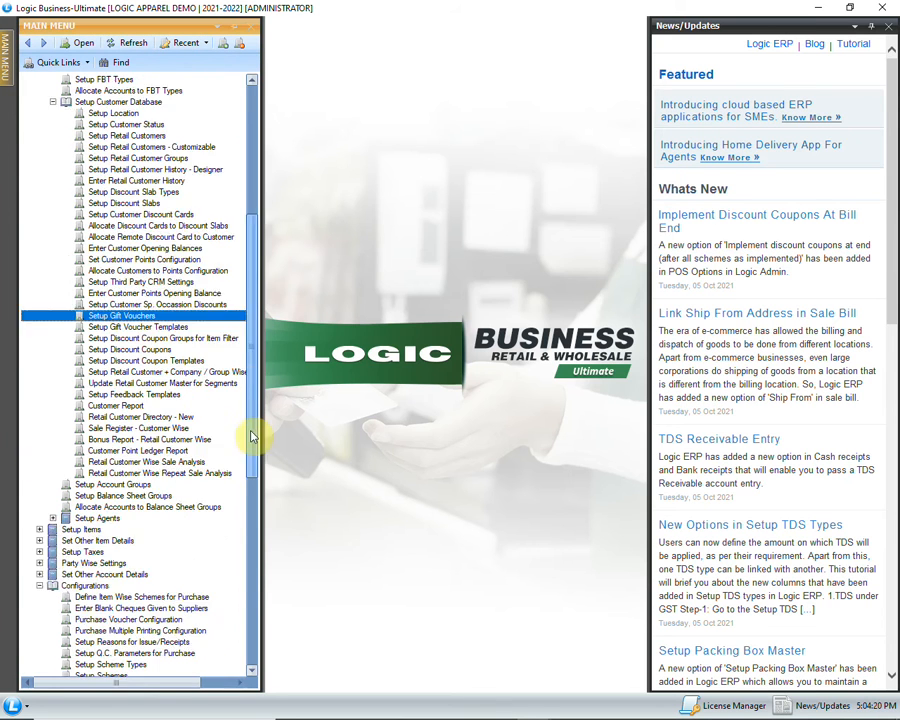
left_click_drag(250, 410, 266, 613)
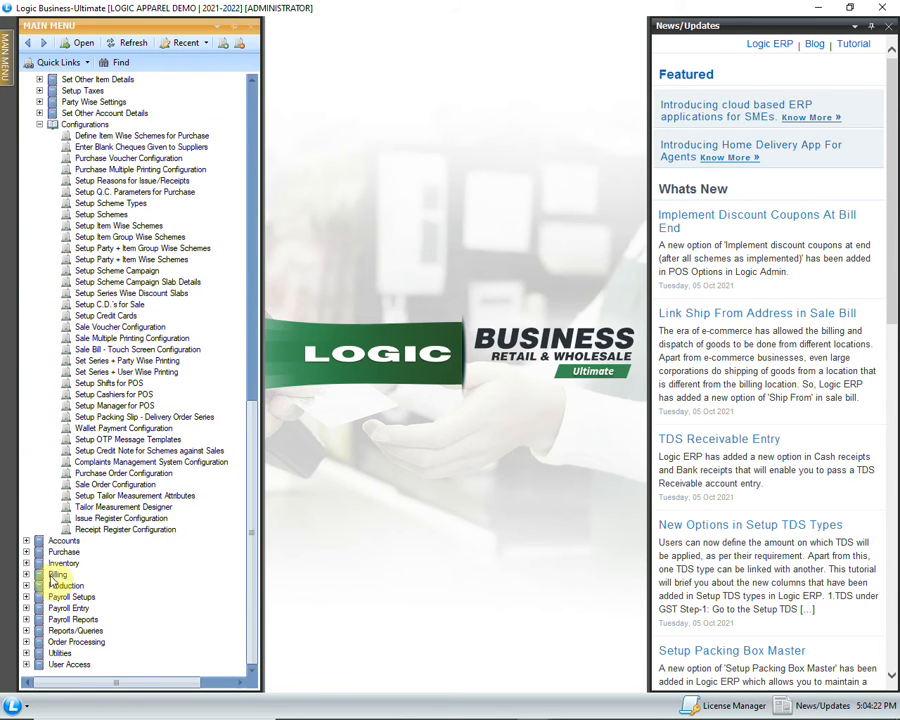
left_click(26, 630)
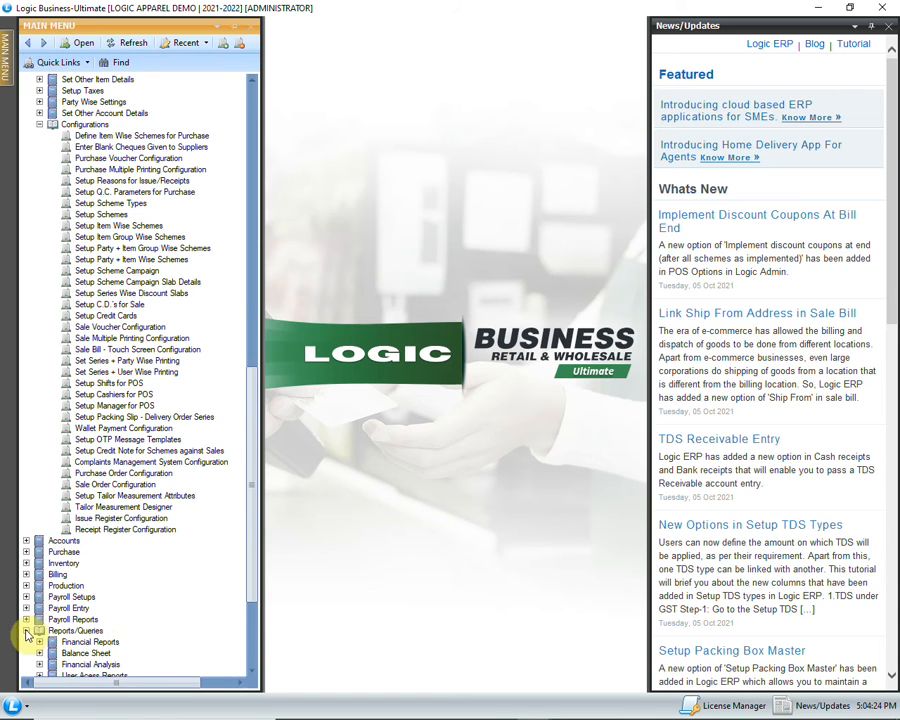
scroll(90, 620, "down", 5)
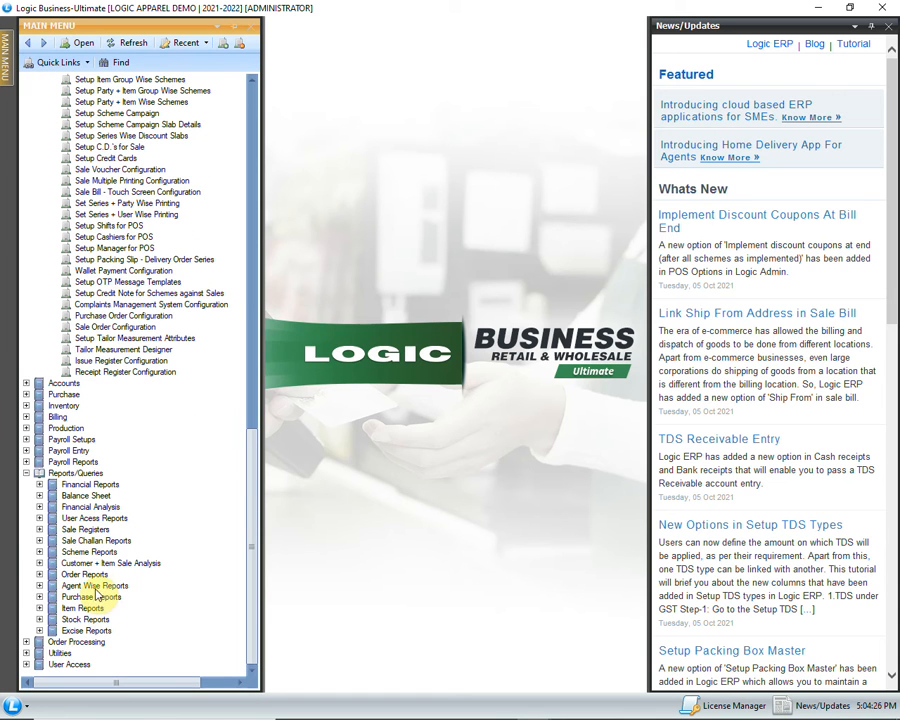
left_click(39, 529)
scroll(115, 567, "down", 1)
scroll(115, 568, "down", 2)
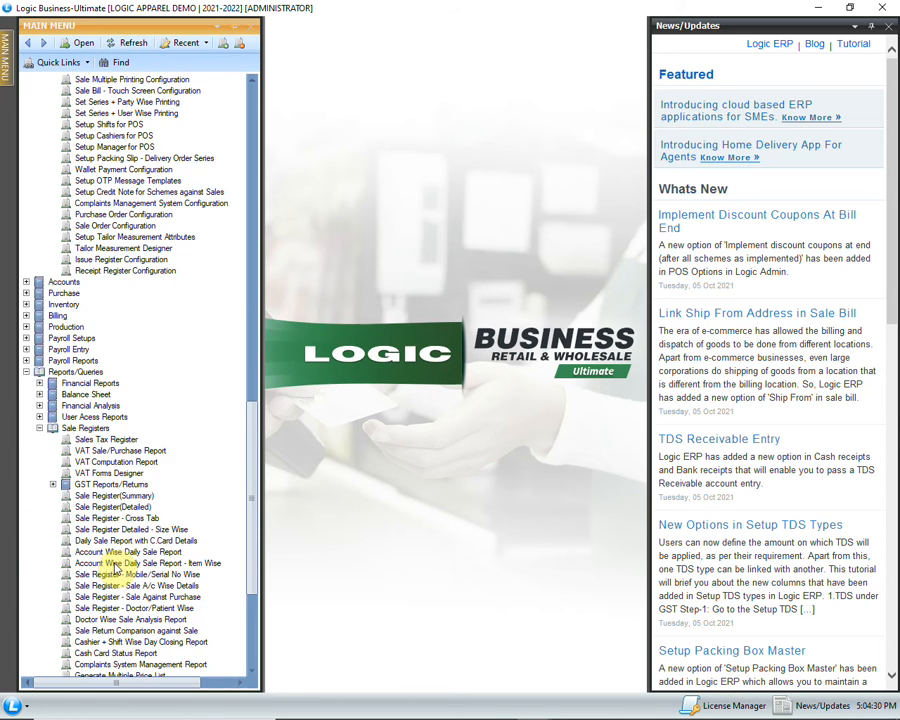
scroll(115, 567, "down", 1)
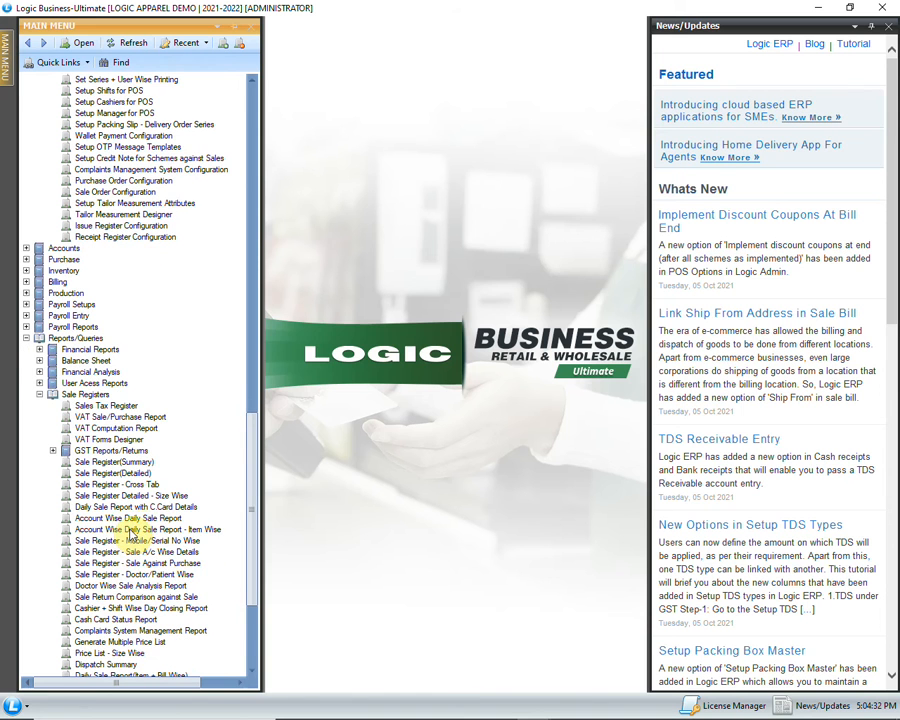
Step: Create the Account Wise Daily Sale Report for 01/04/2021 to 31/03/2022, check the gift voucher amounts and close the result
double_click(140, 518)
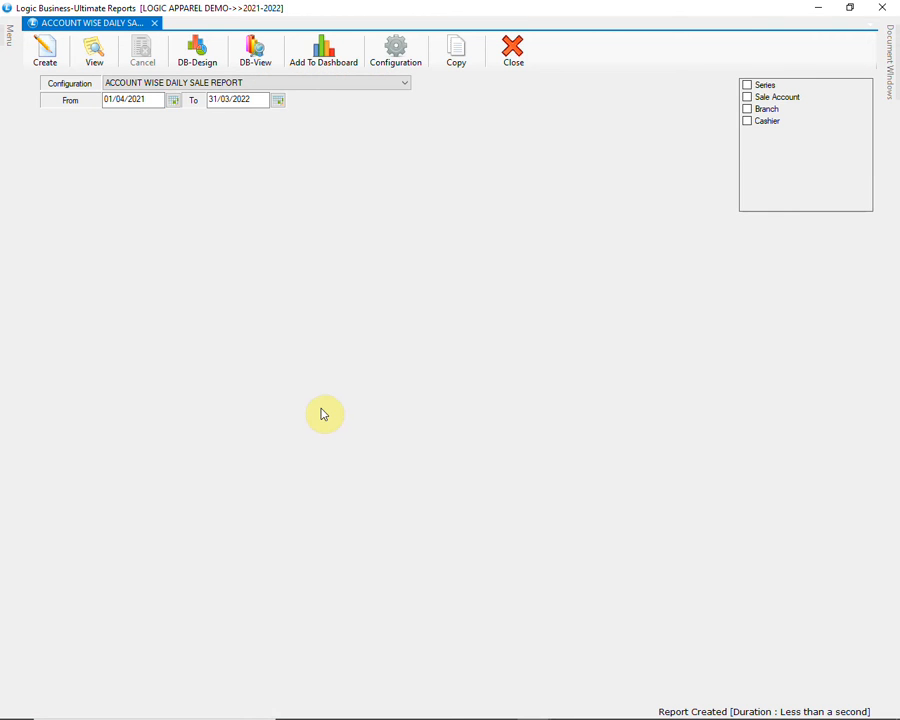
left_click(44, 52)
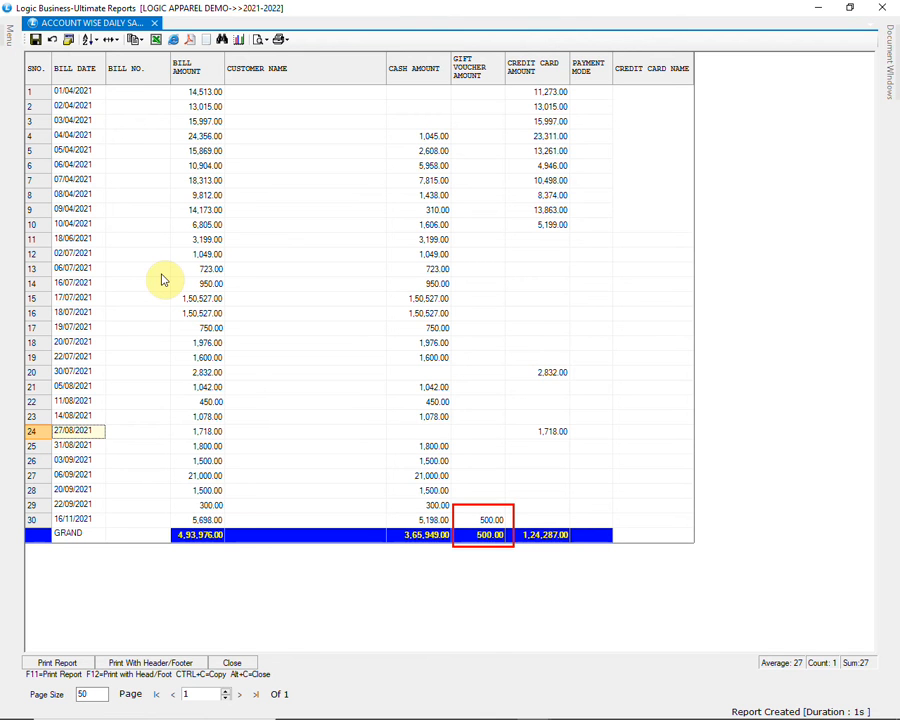
left_click(231, 663)
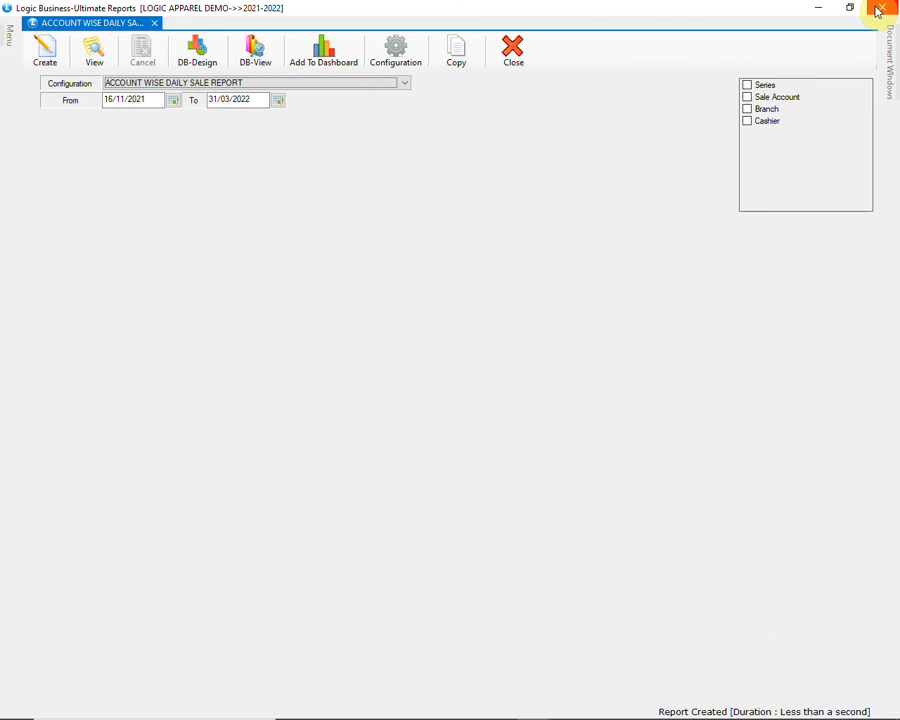
Step: Close the sale report window and open Setup Discount Coupons from the customer database setups in the main menu
left_click(878, 10)
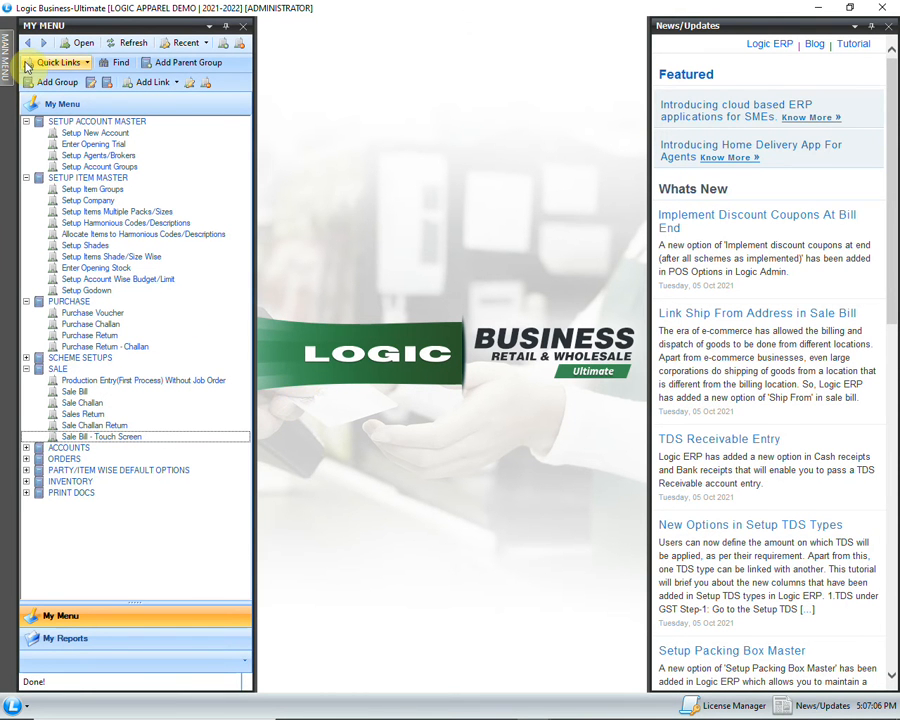
mouse_move(9, 62)
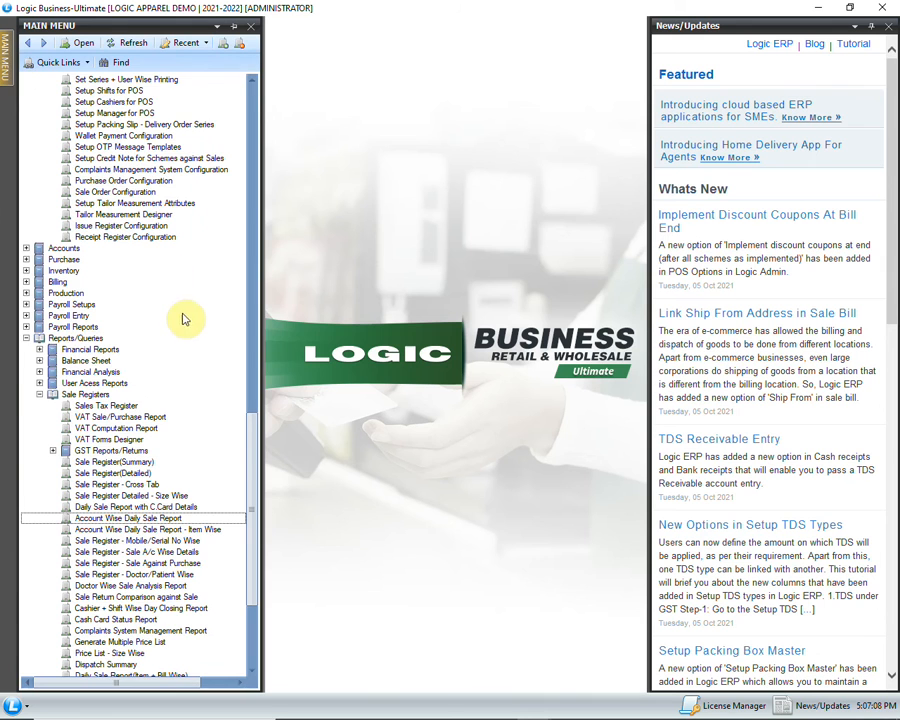
scroll(191, 328, "up", 12)
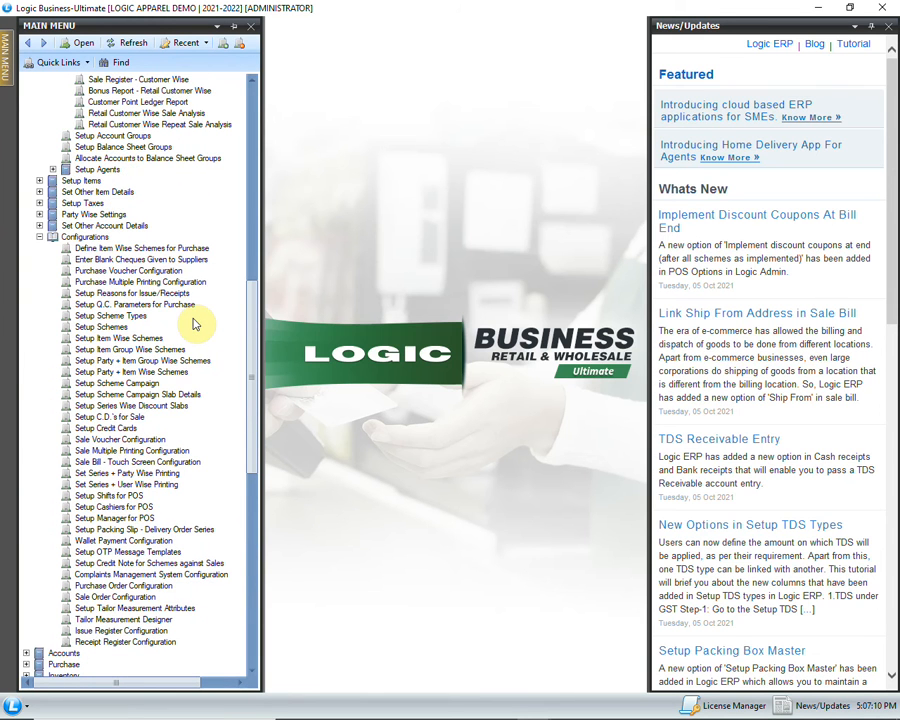
scroll(192, 345, "up", 9)
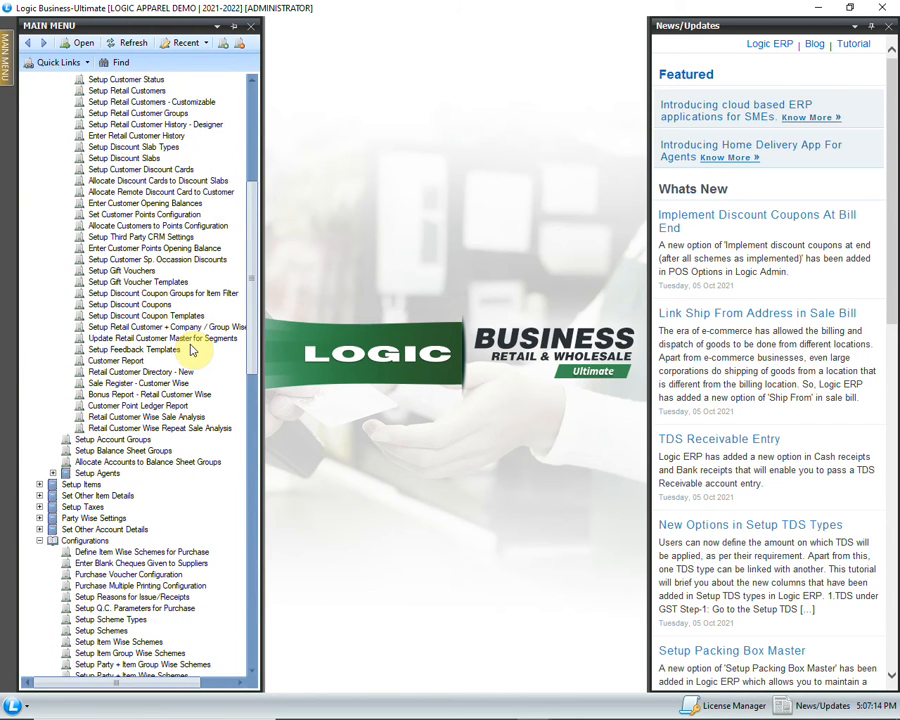
scroll(191, 349, "up", 3)
double_click(160, 405)
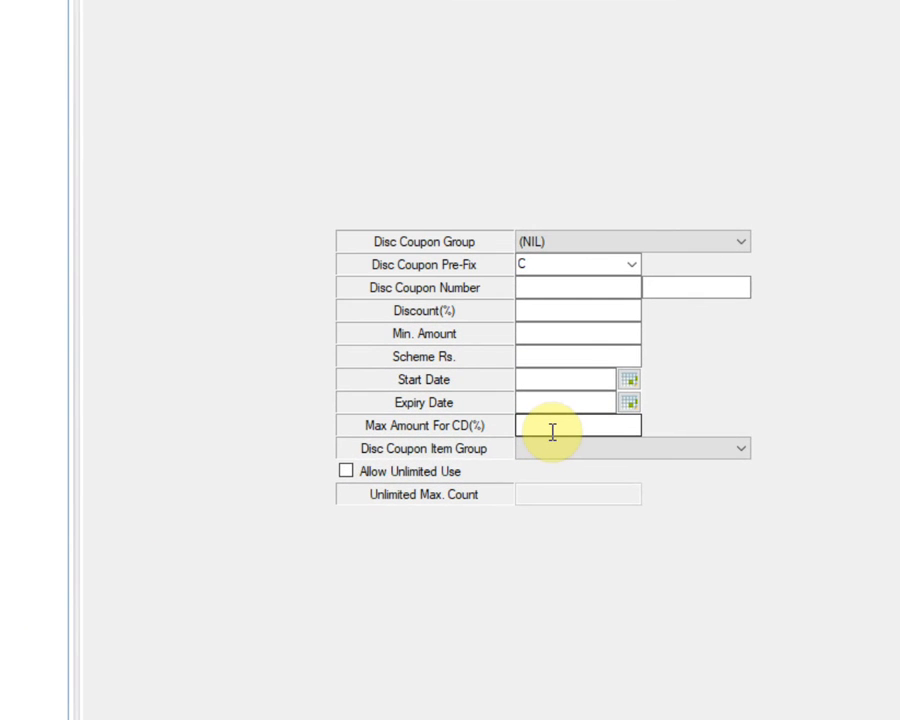
Step: Create a batch of discount coupons with prefix DIS, numbers 1 to 20 and a 15% discount, and save it
left_click(556, 263)
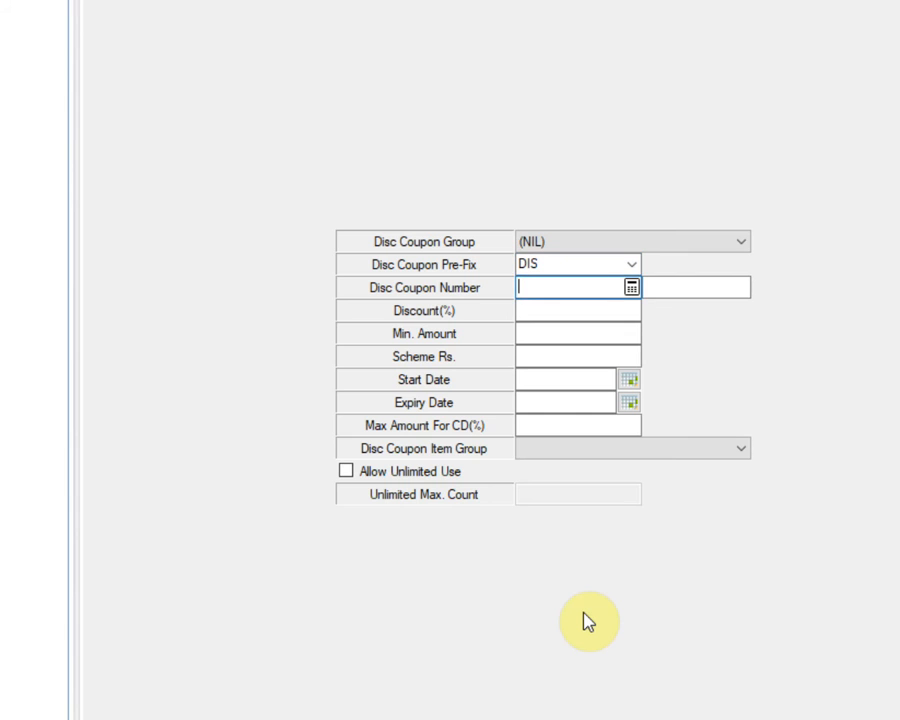
key("Tab")
type("20")
key("Tab")
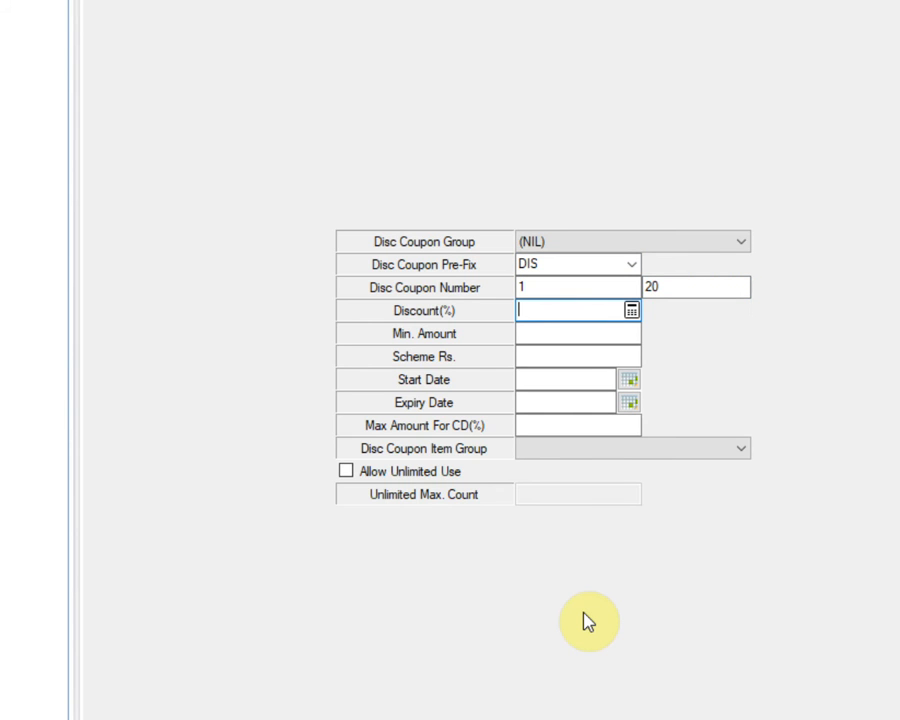
key("Tab")
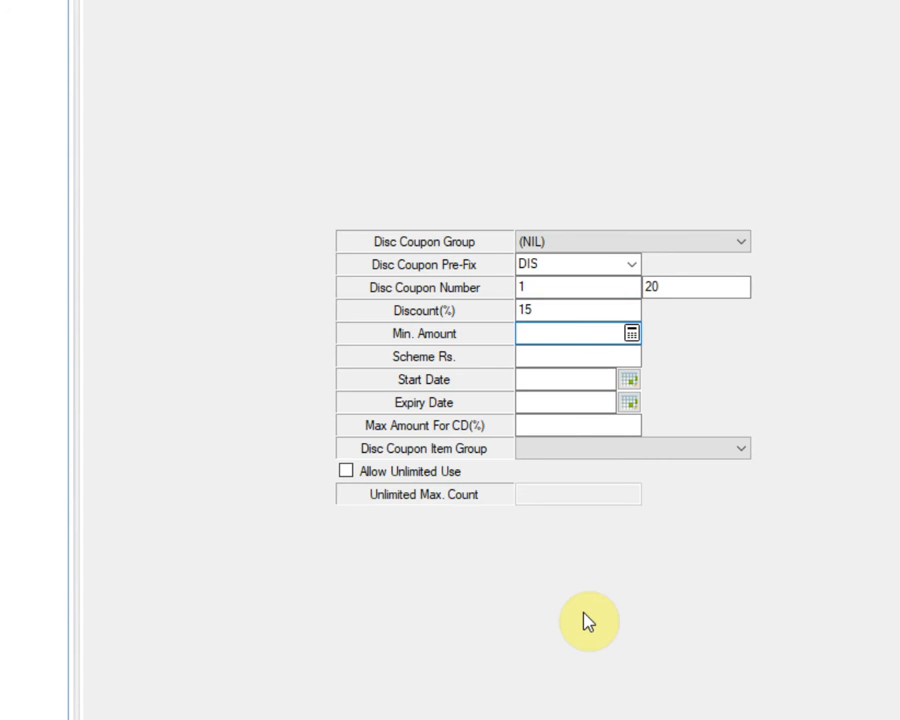
key("Tab")
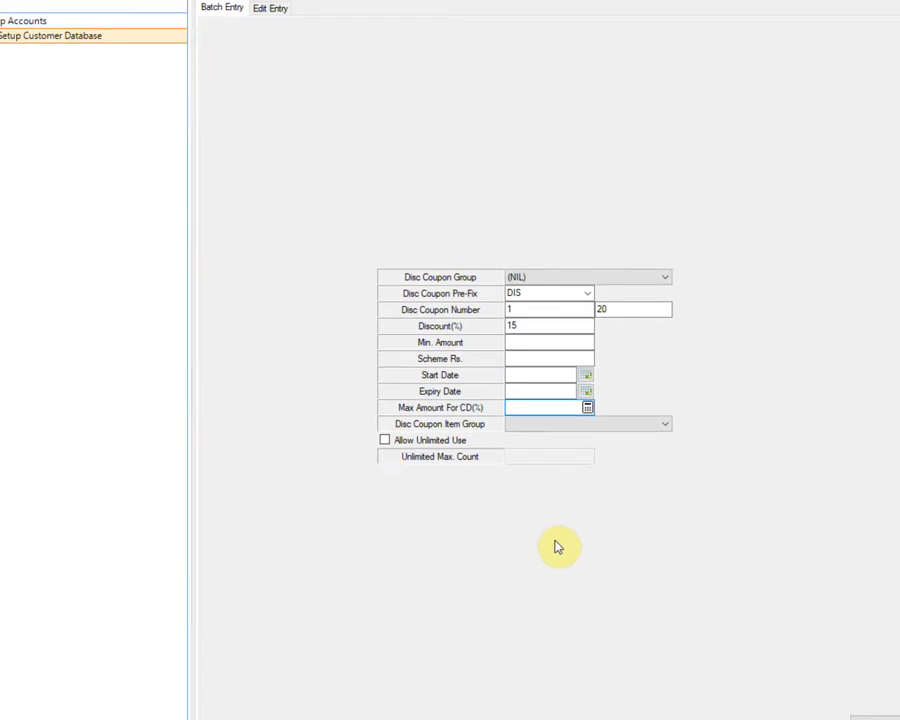
left_click(843, 689)
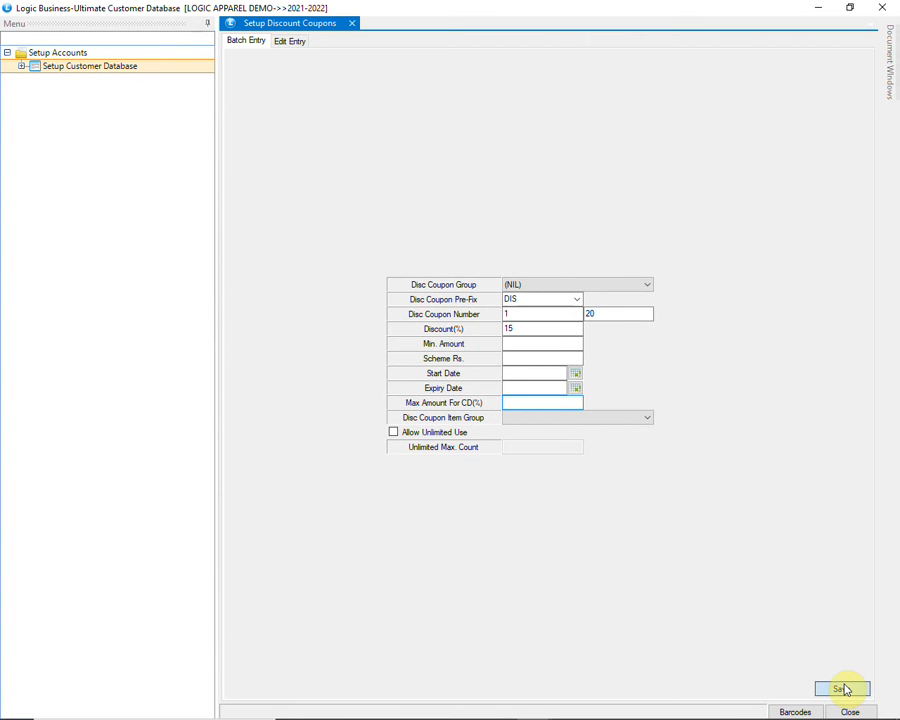
left_click(459, 414)
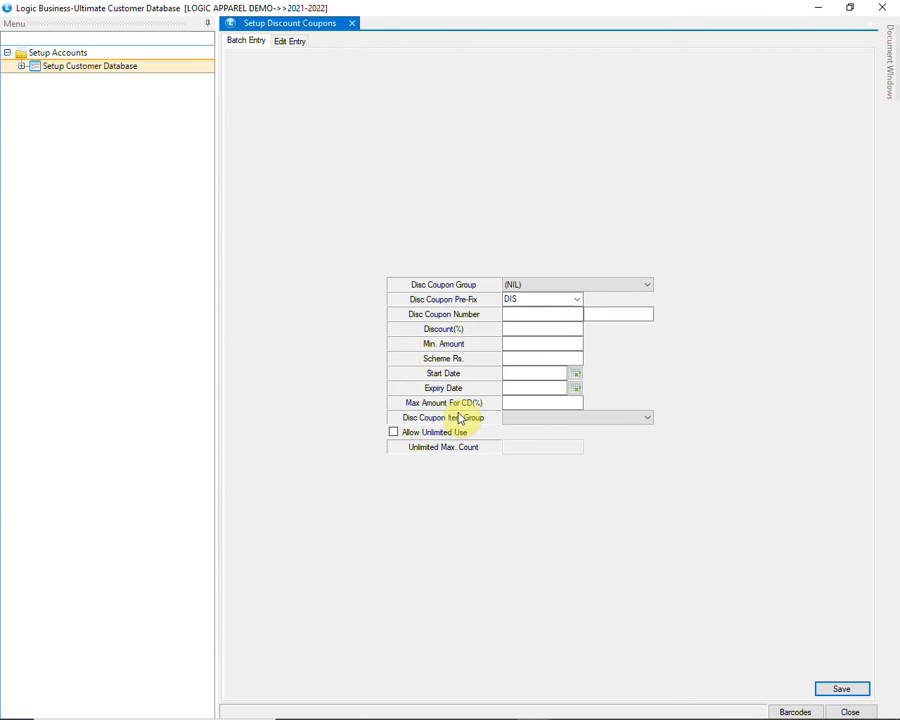
Step: Load the existing discount coupons for editing, check the DIS entries, save the list and close the coupon setup
left_click(290, 41)
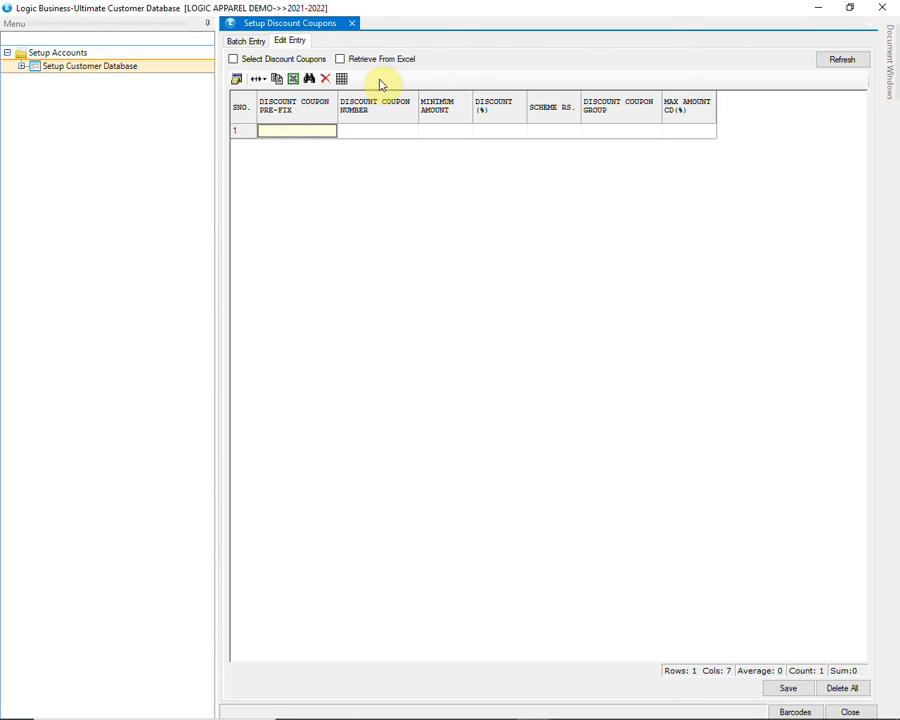
left_click(843, 62)
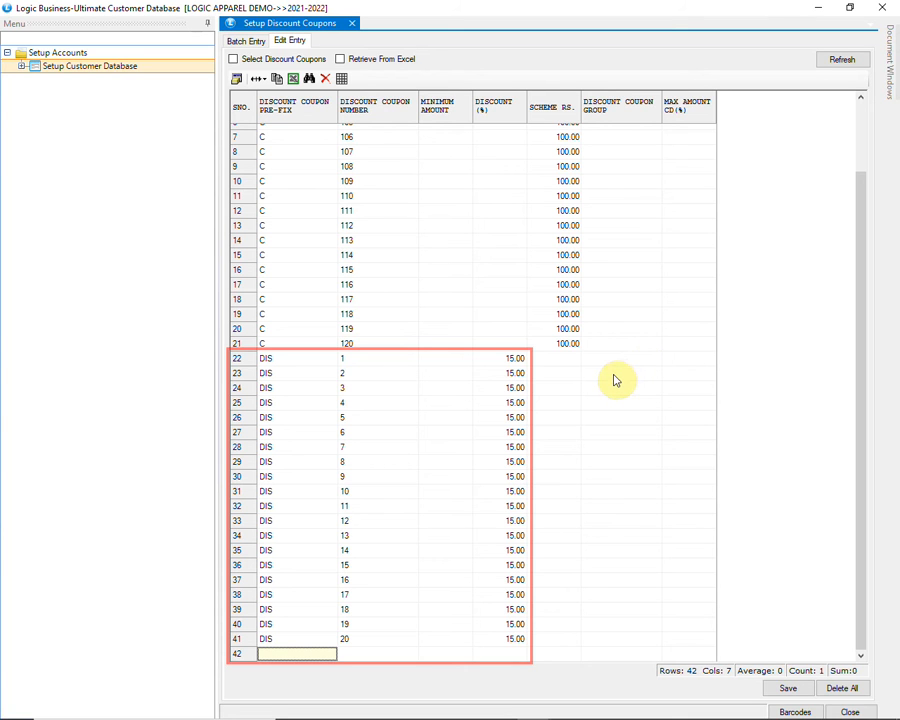
left_click(788, 688)
left_click(460, 414)
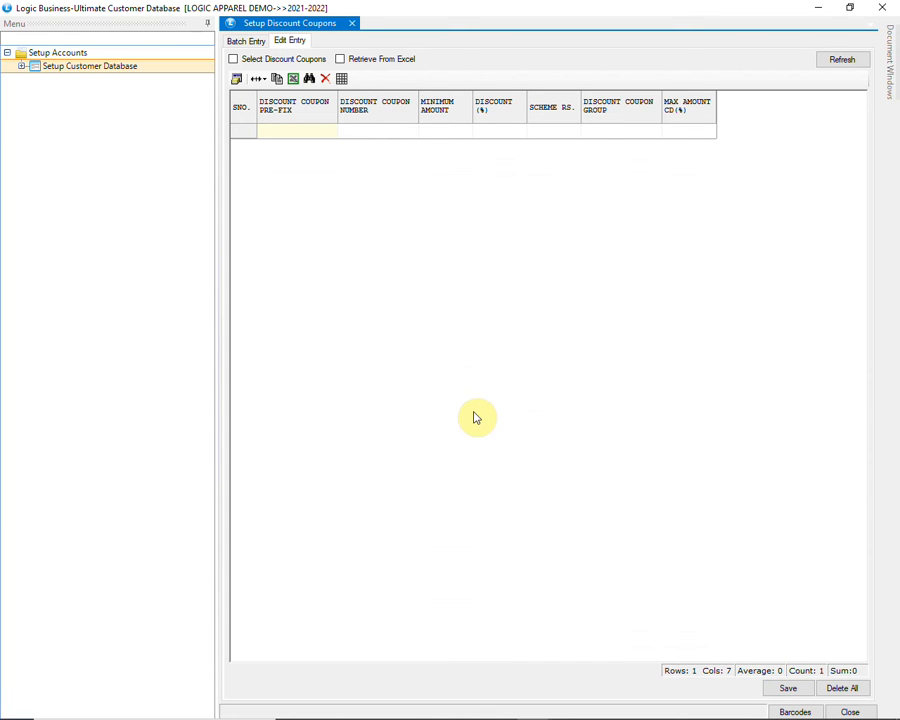
left_click(849, 712)
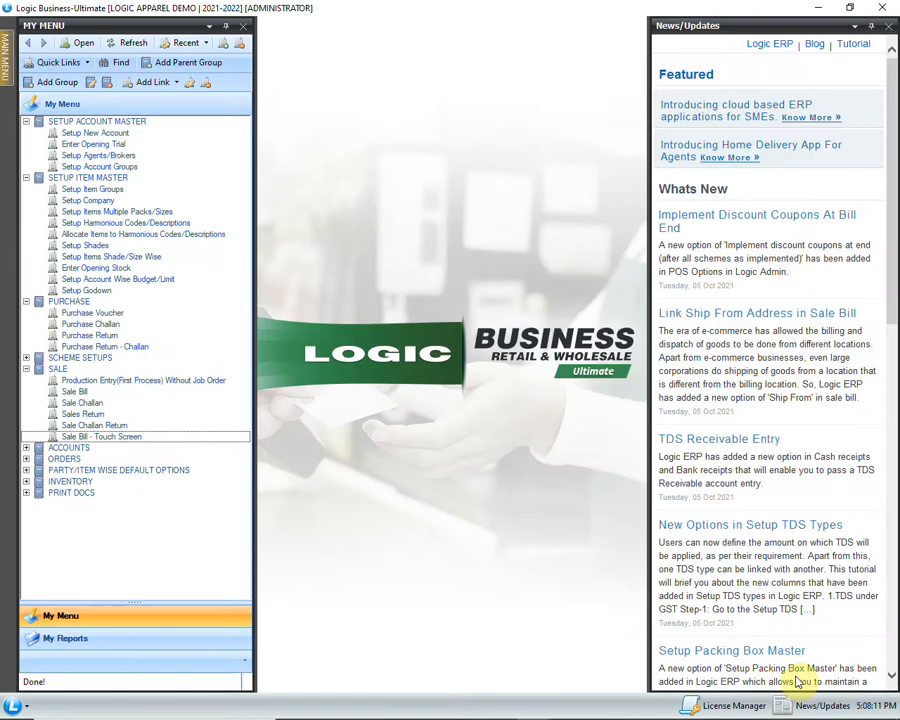
Step: Start a new touch screen sale bill for CASH IN HAND and add item 1036 in size 28
double_click(190, 436)
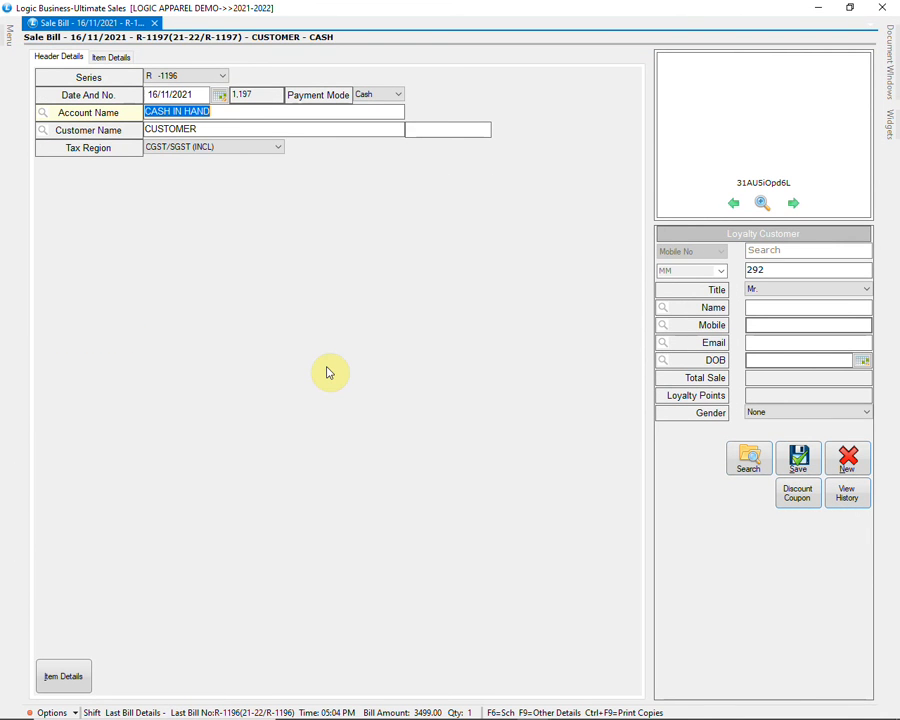
key("Return")
key("Return")
key("Return")
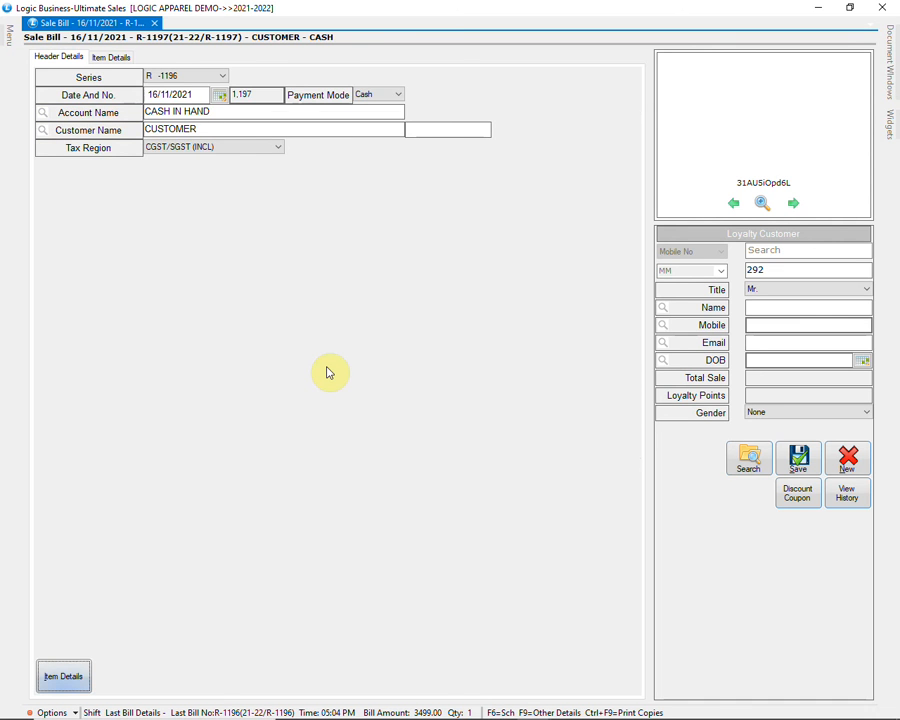
key("Return")
key("Return")
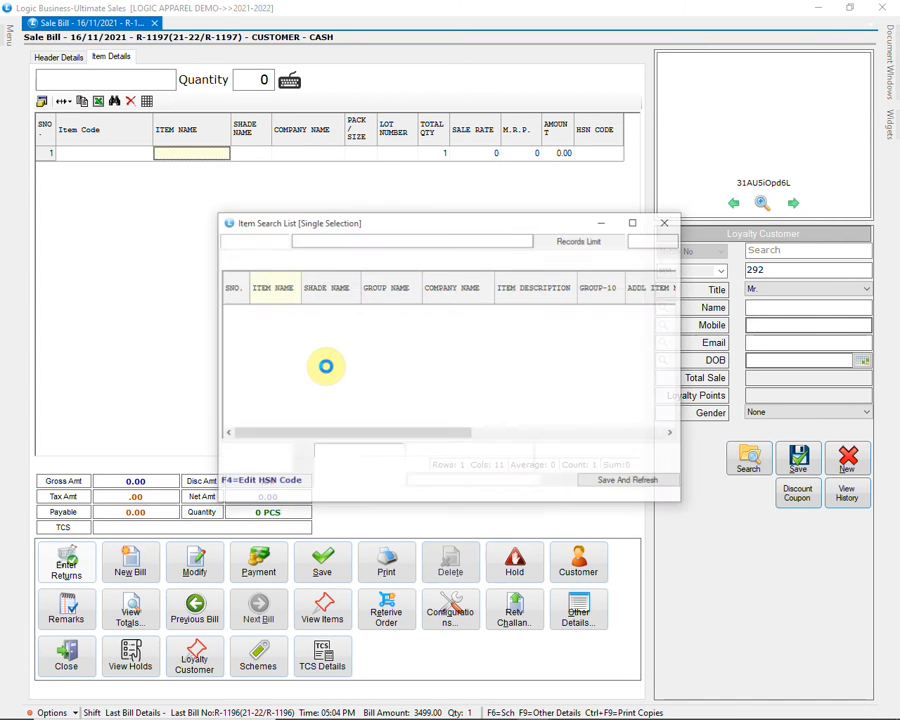
key("Return")
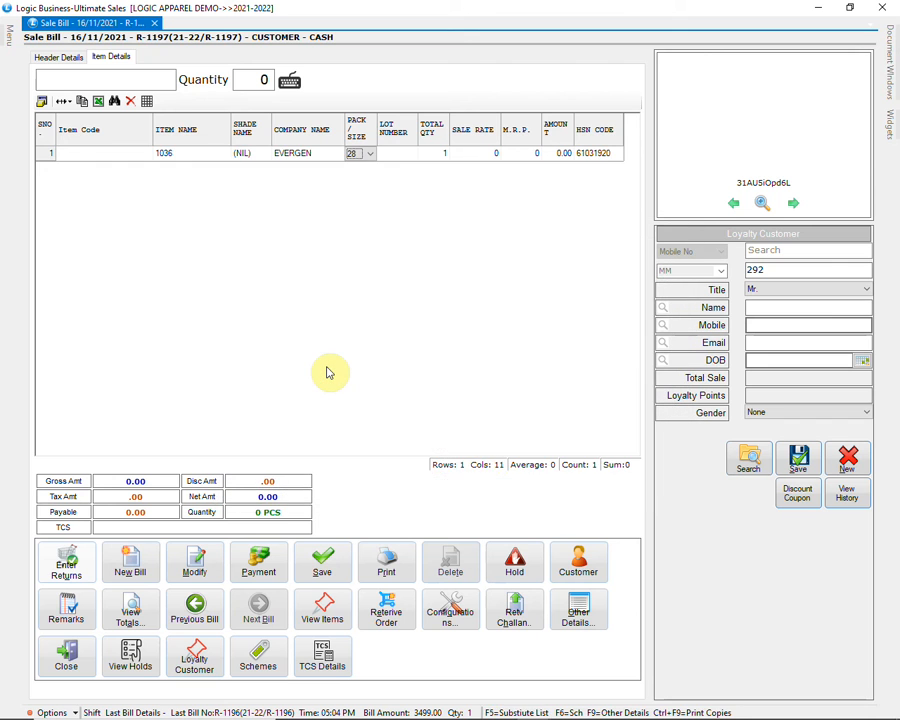
key("Return")
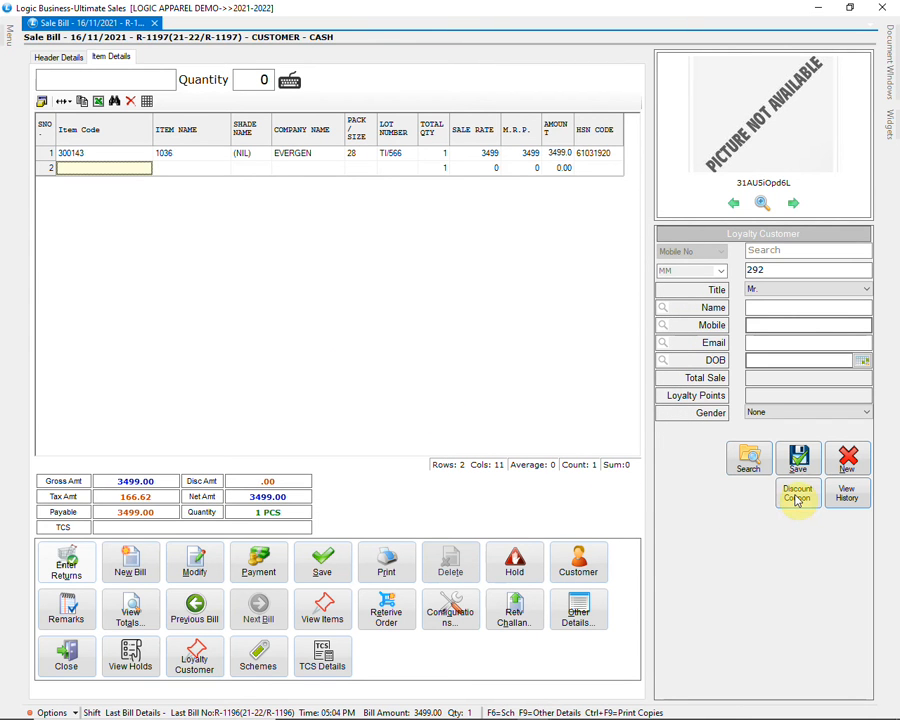
Step: Apply discount coupon DIS1 to the bill through the customer details and save them
left_click(594, 569)
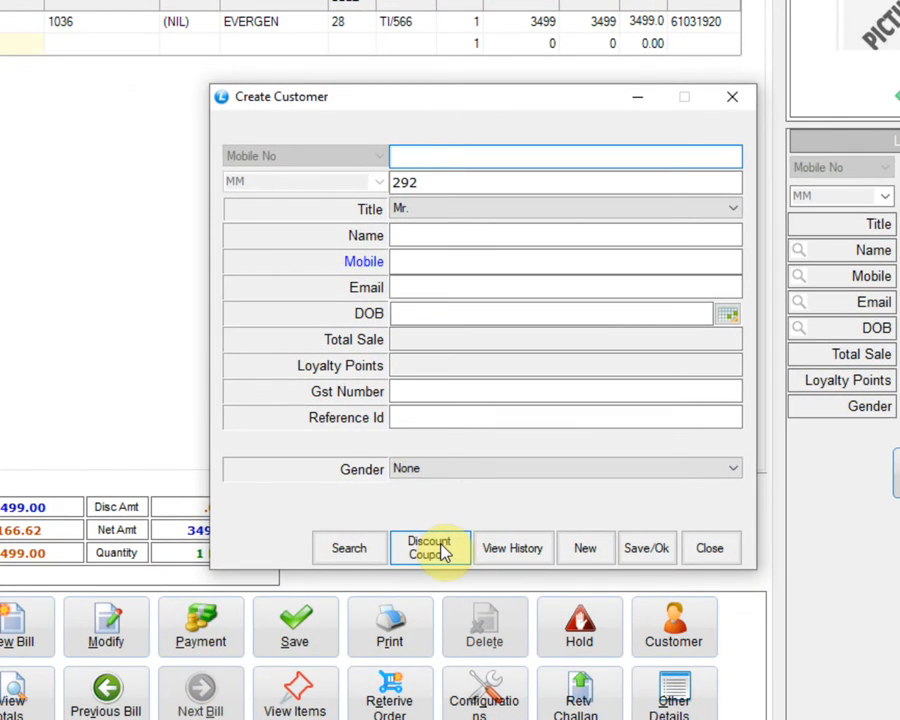
left_click(440, 550)
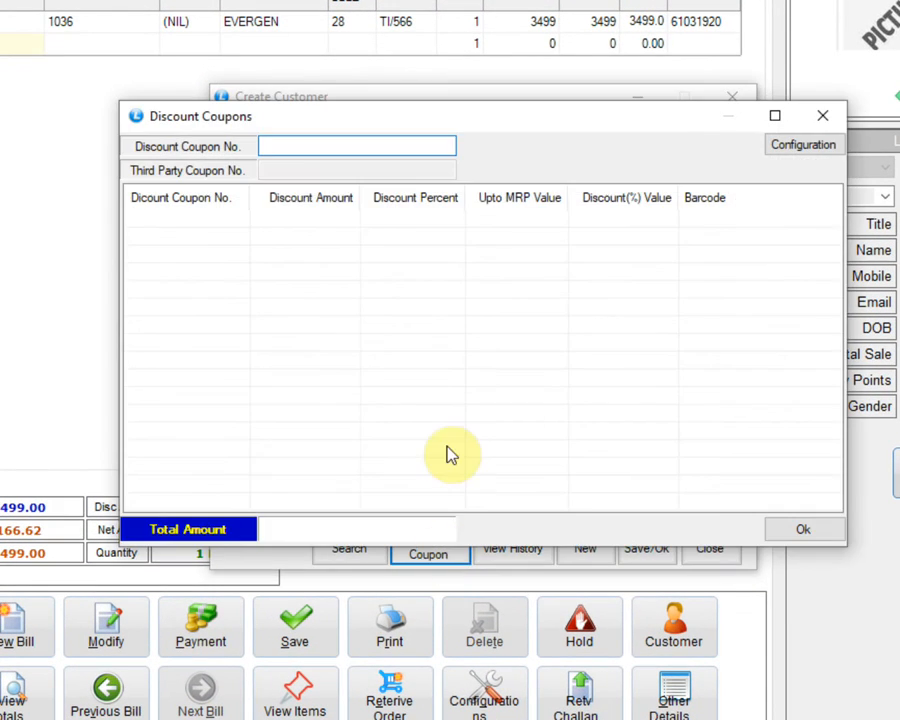
type("DIS1")
key("Return")
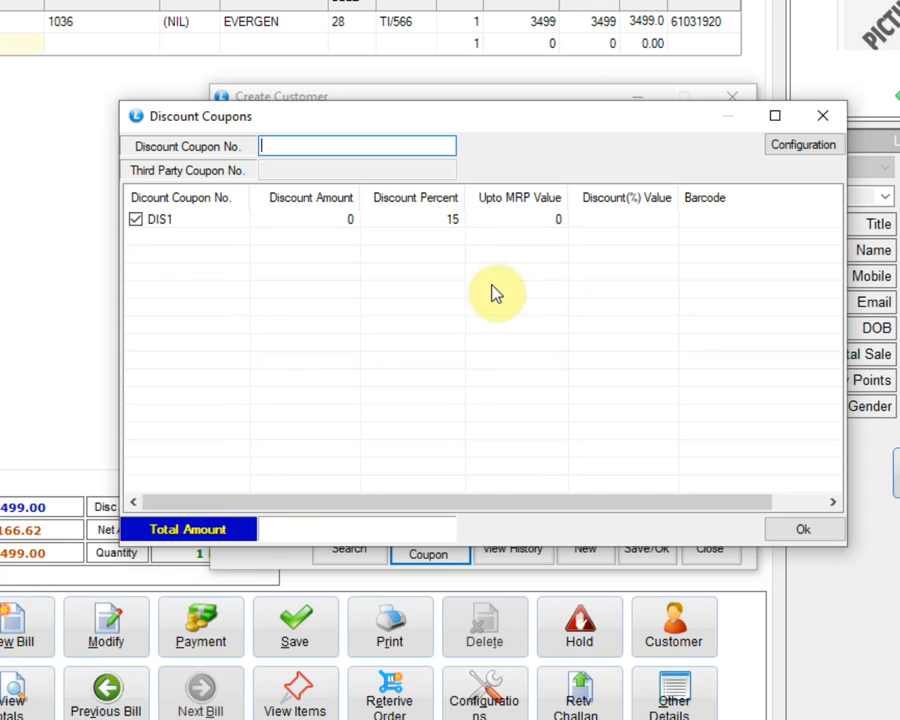
left_click(796, 528)
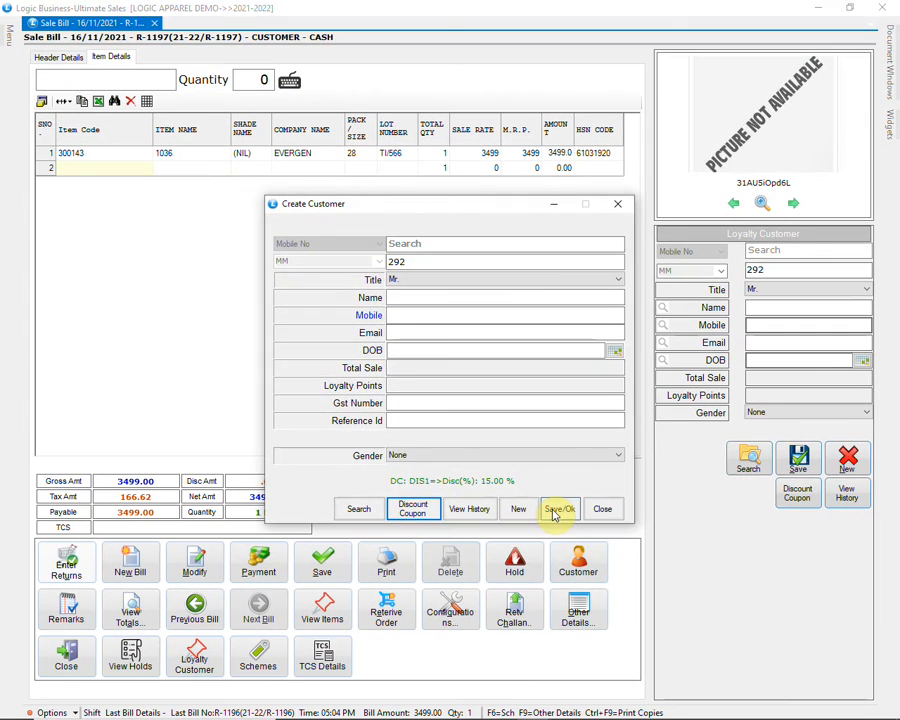
left_click(646, 548)
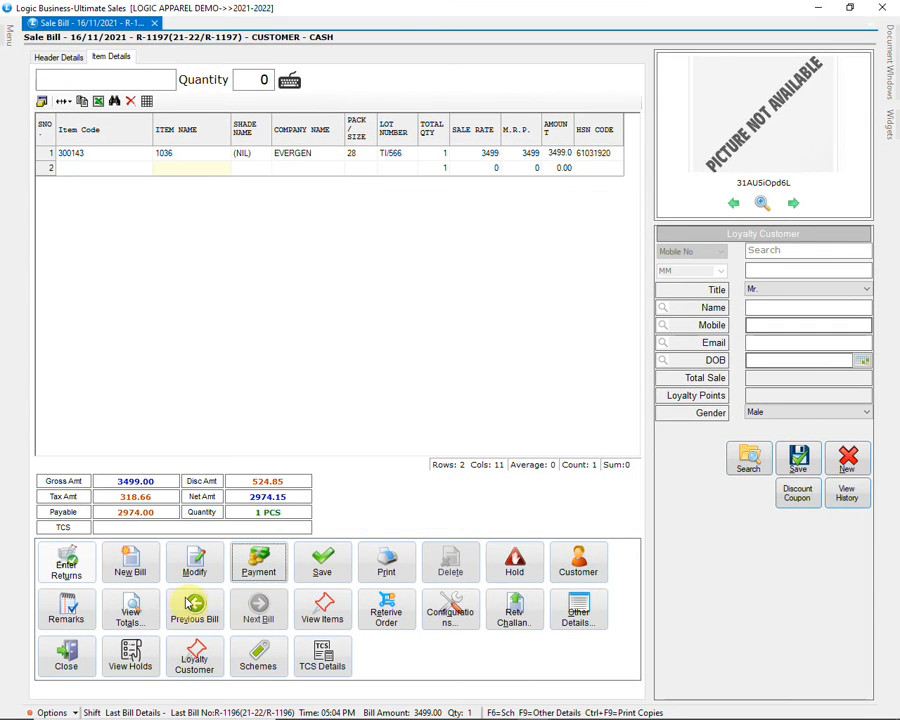
Step: Check the C.D.(%) discount amount in the bill's totals and close them
left_click(132, 614)
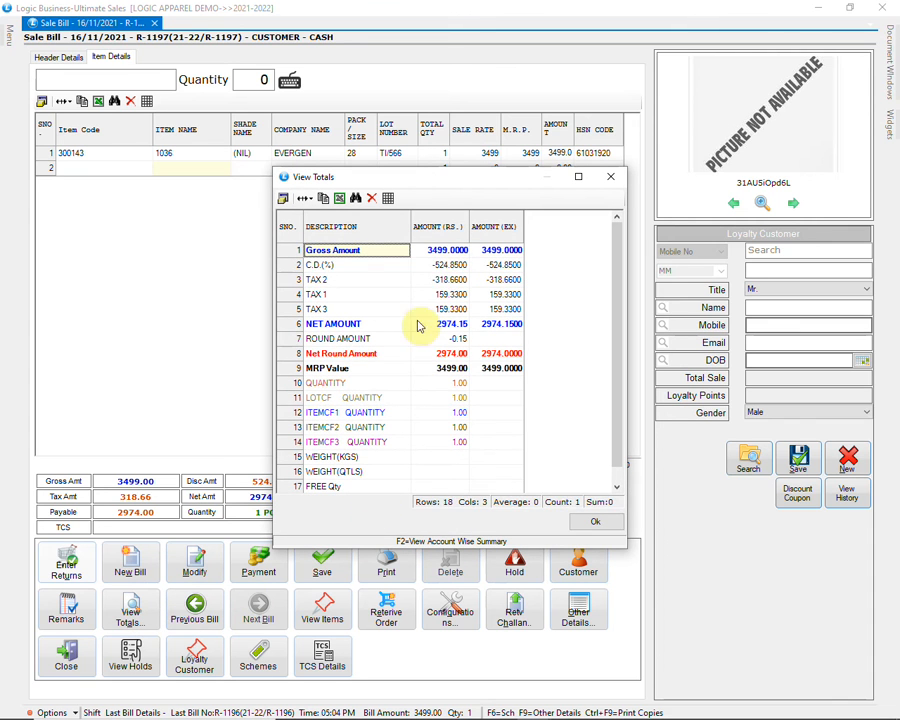
left_click(446, 265)
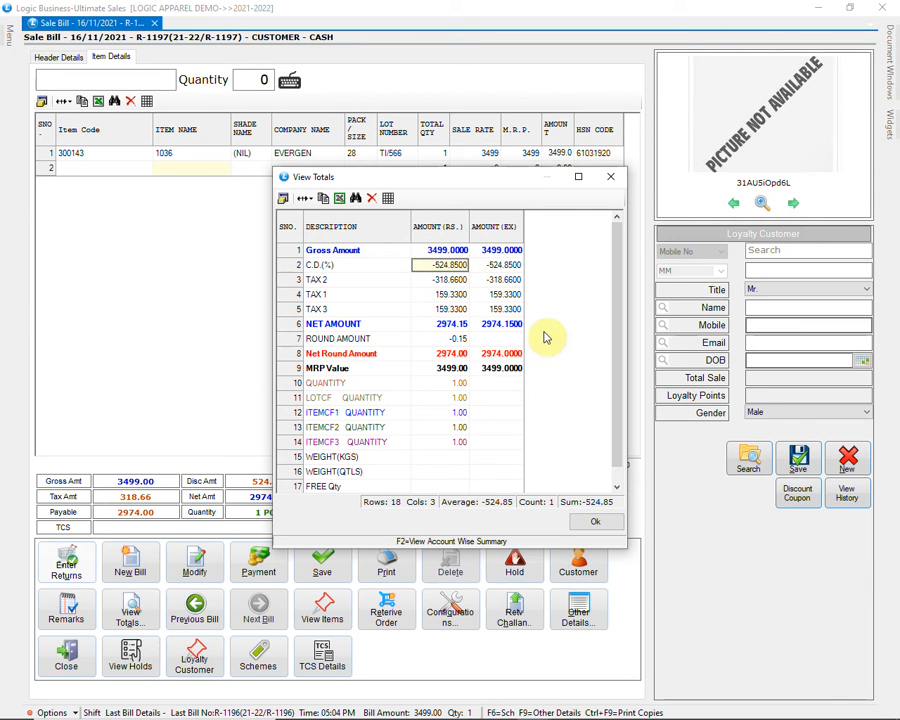
left_click(594, 522)
Step: Pay the bill's 2974 in cash and save the bill
left_click(274, 578)
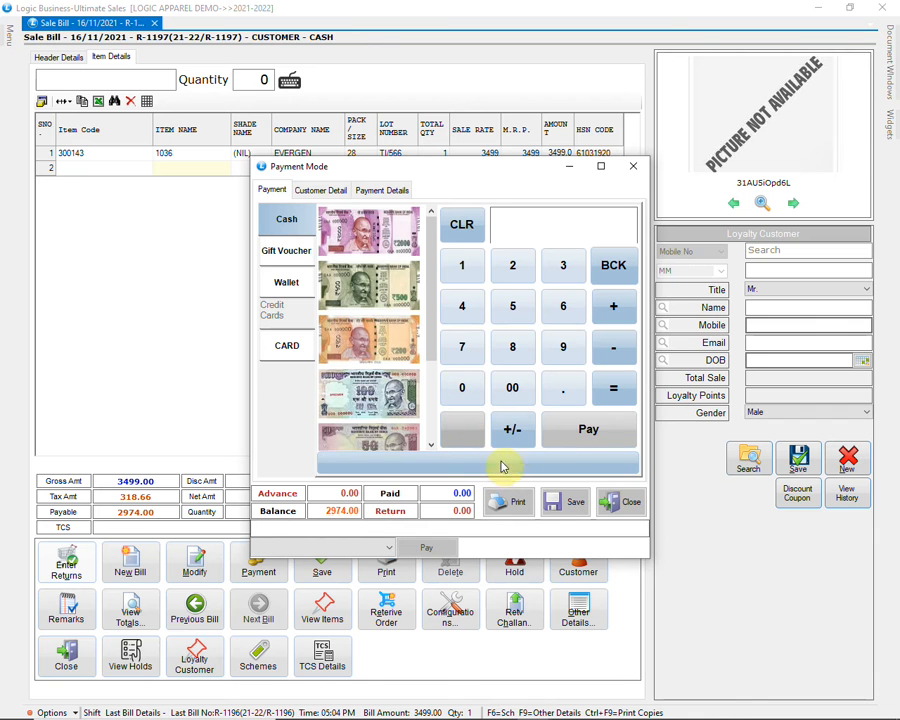
left_click(590, 432)
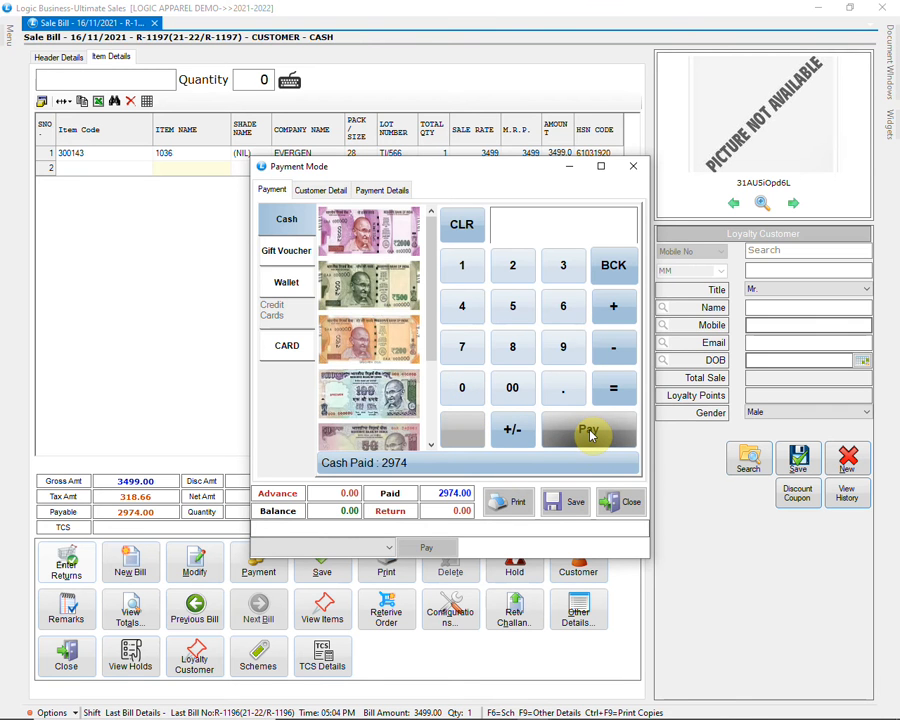
left_click(572, 501)
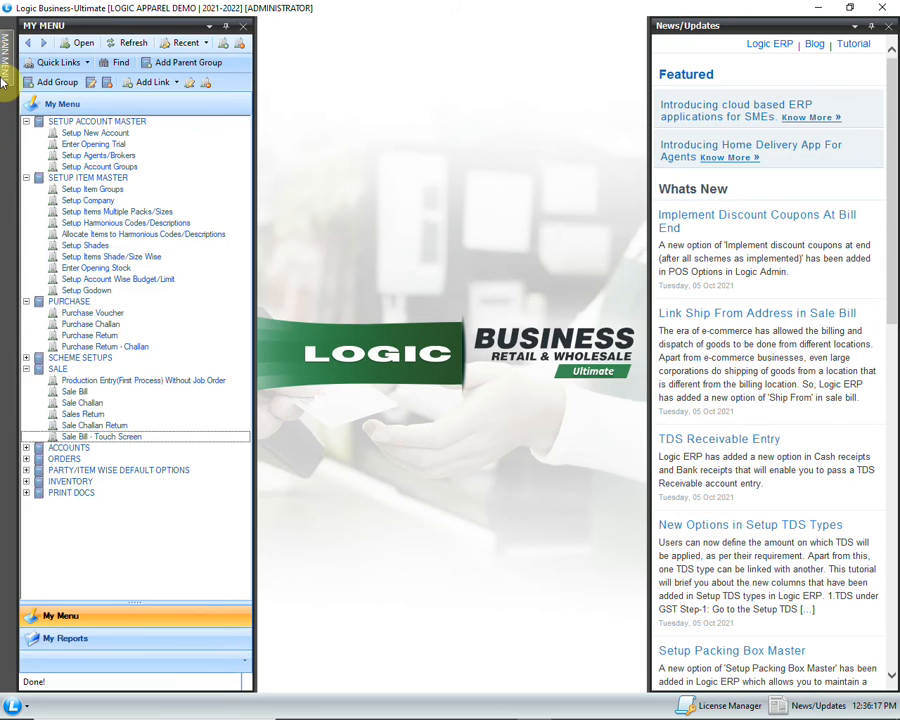
Step: Open Set Customer Points Configuration from Setup Customer Database under Setup Accounts in the main menu
mouse_move(6, 56)
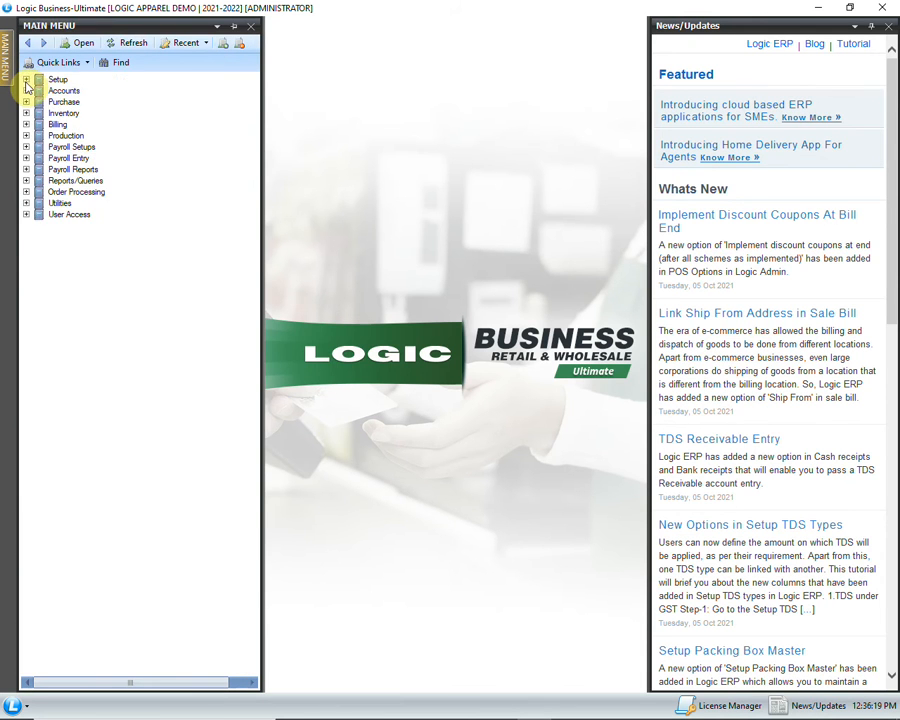
left_click(26, 80)
left_click(39, 91)
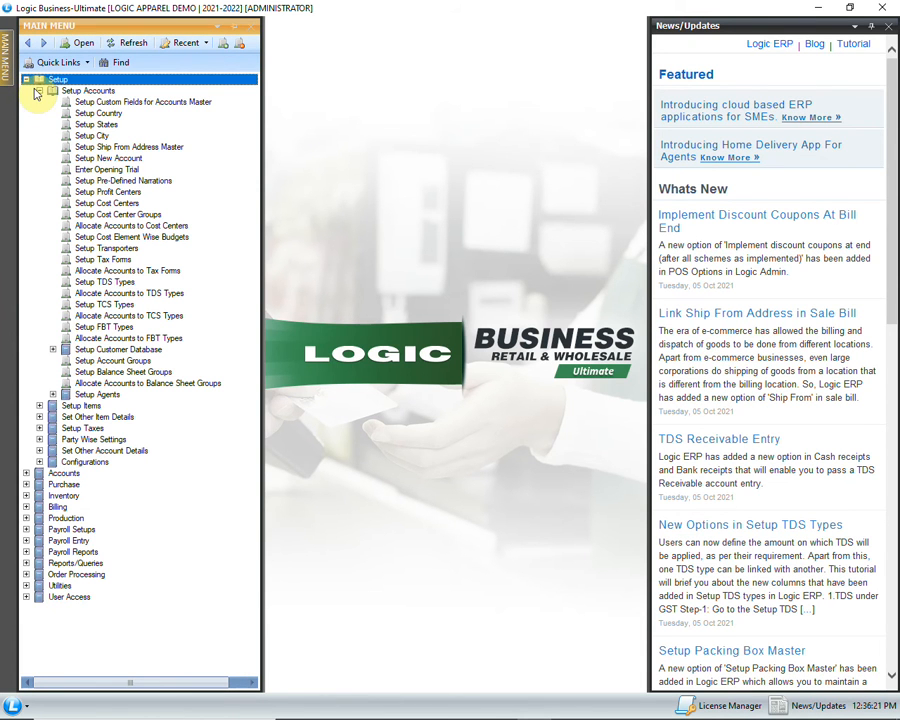
left_click(52, 349)
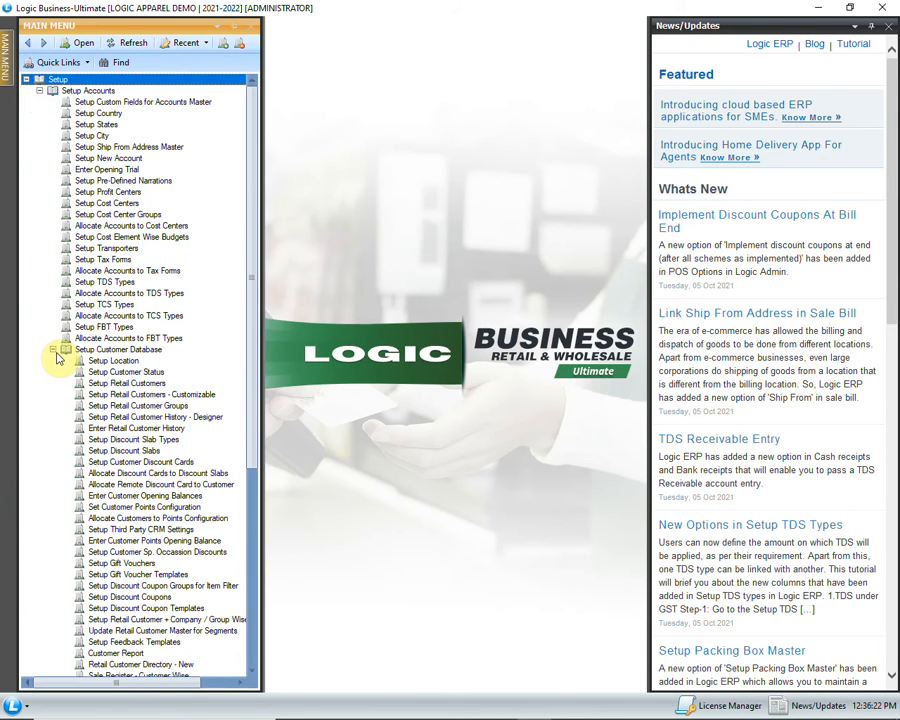
left_click(150, 507)
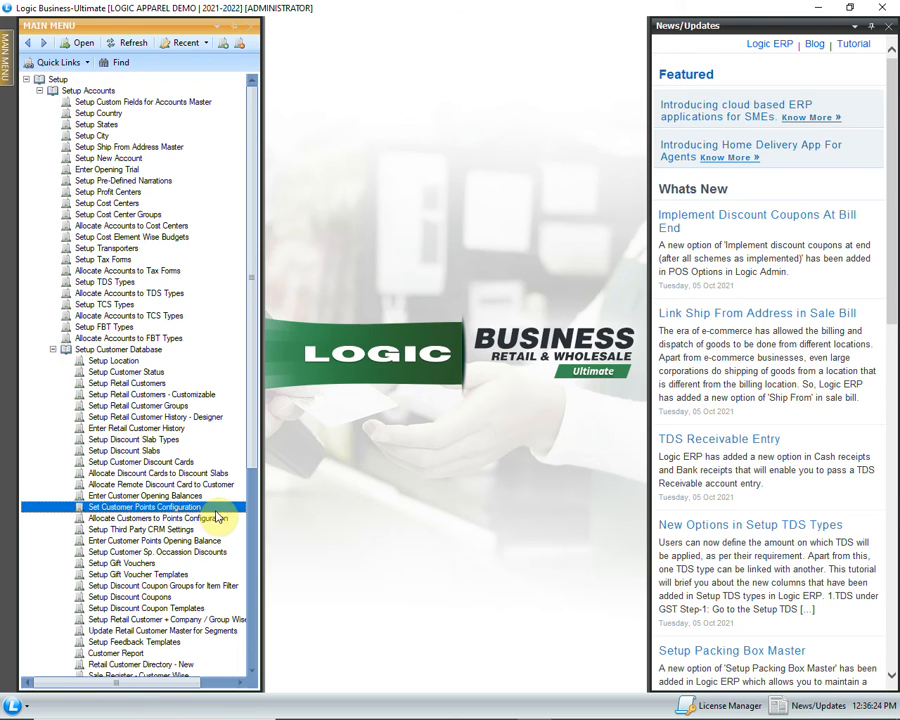
double_click(215, 509)
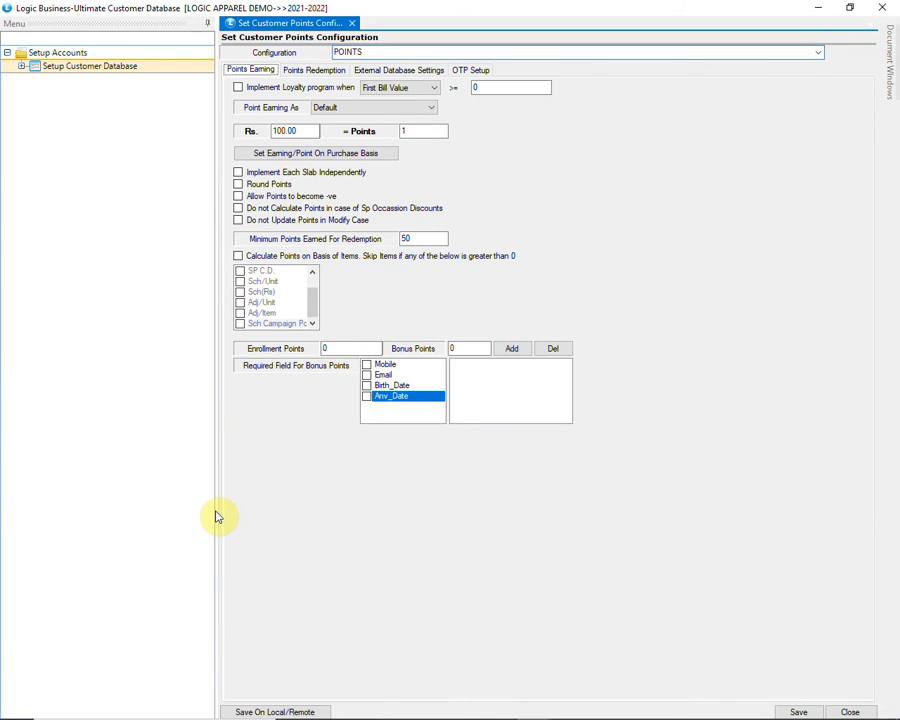
Step: Review the POINTS configuration's earning rate, minimum points for redemption and redemption settings, and close the configuration
left_click(141, 166)
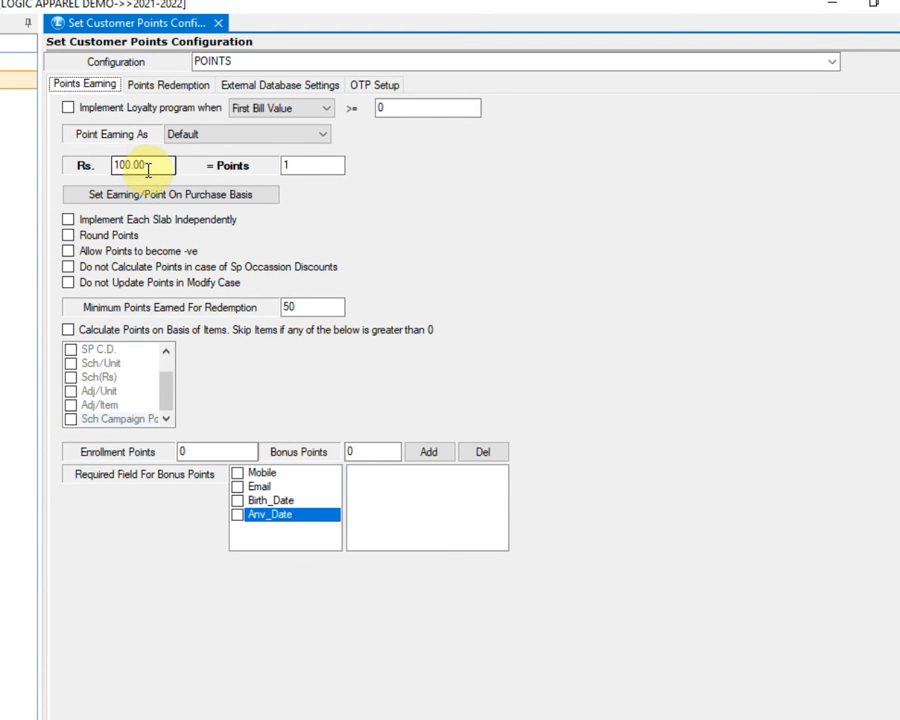
left_click(302, 164)
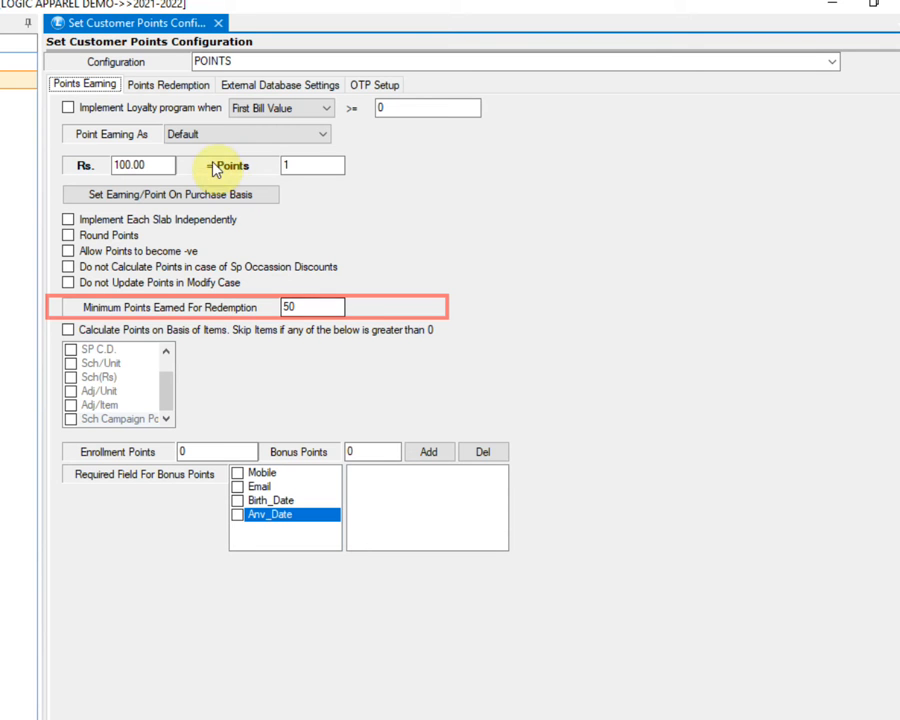
left_click(172, 90)
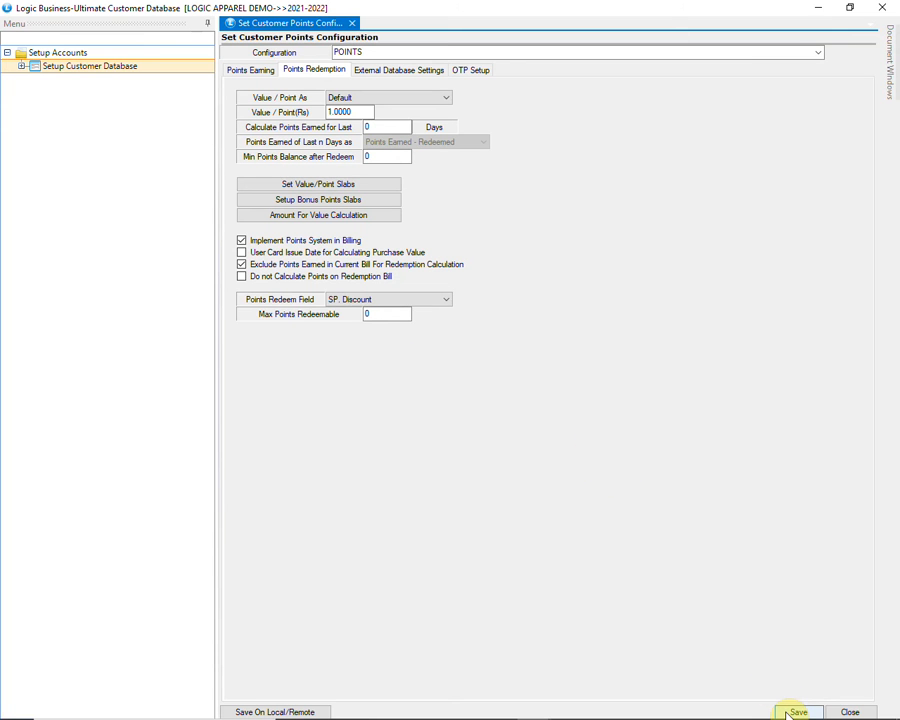
left_click(850, 712)
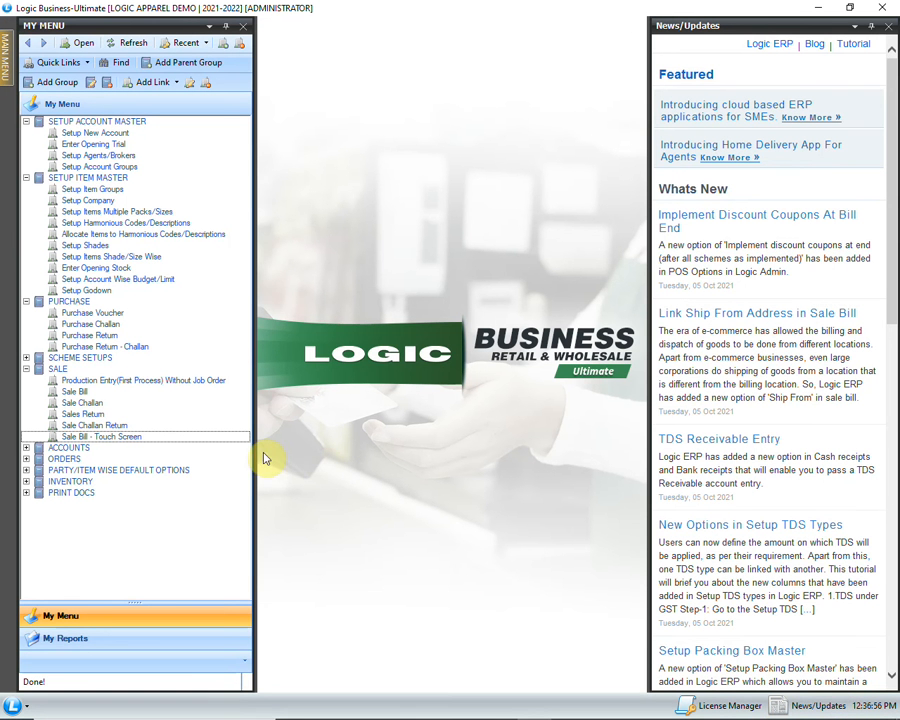
Step: Start a new touch-screen sale bill, keep the default header details and choose the agent/broker listed just before NIL
double_click(227, 437)
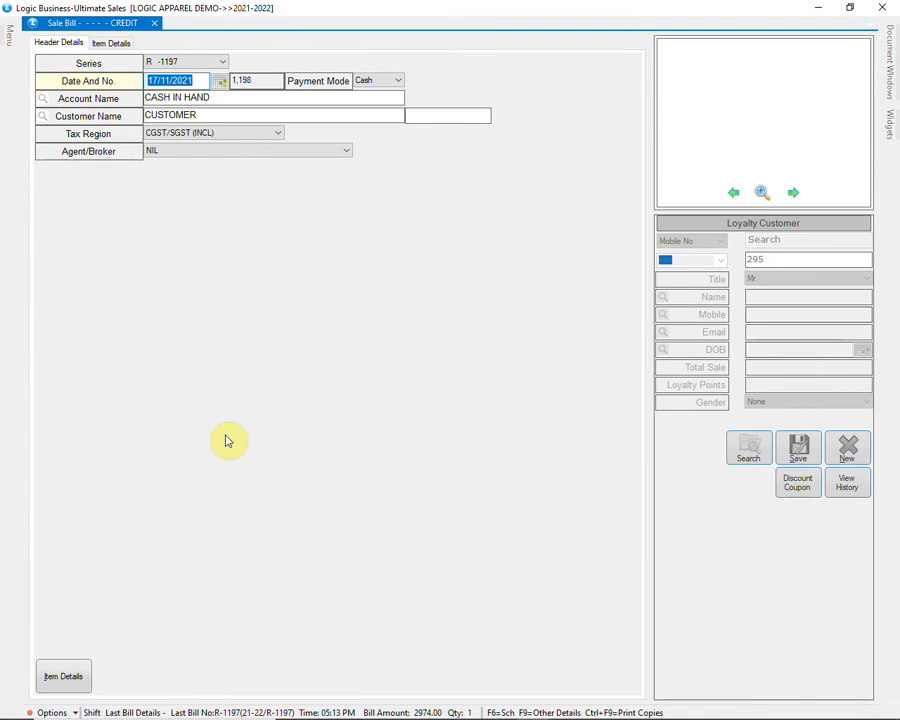
key("Return")
key("Return")
key("Return")
key("Return")
key("Return")
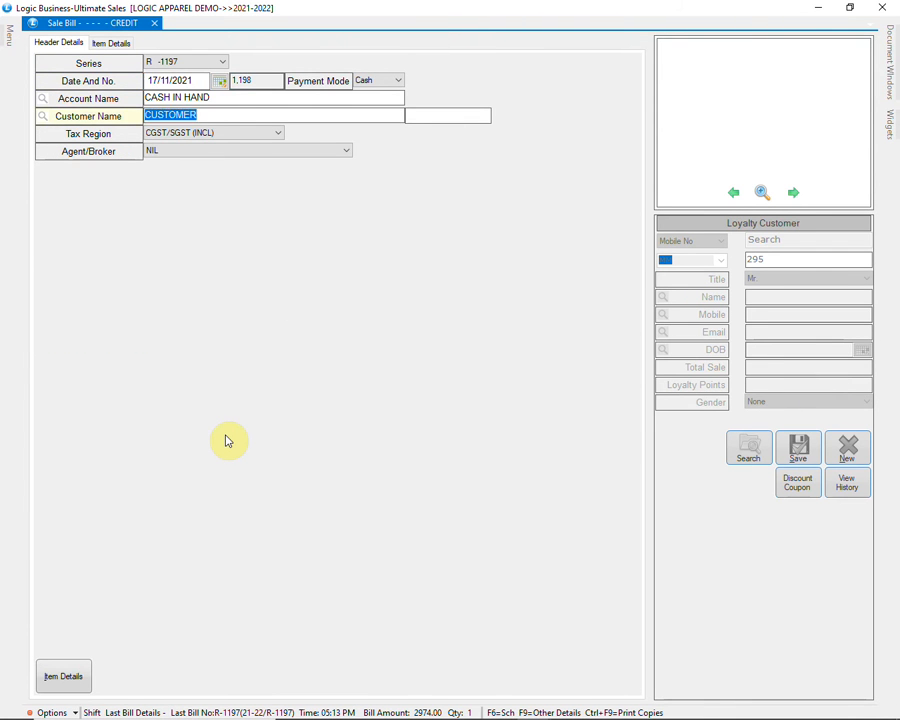
key("alt+Down")
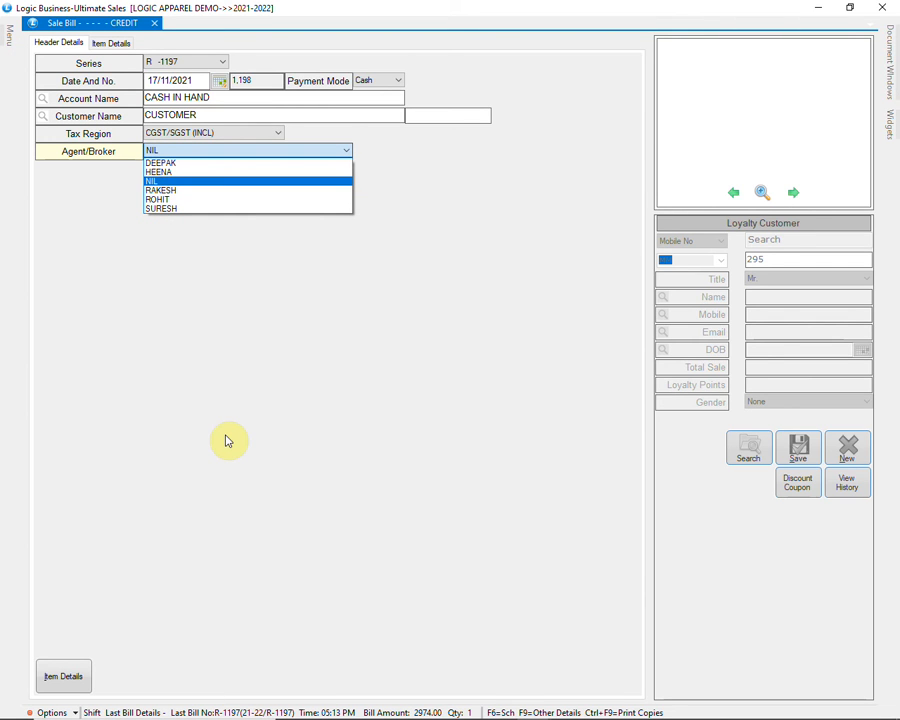
key("Up")
key("Return")
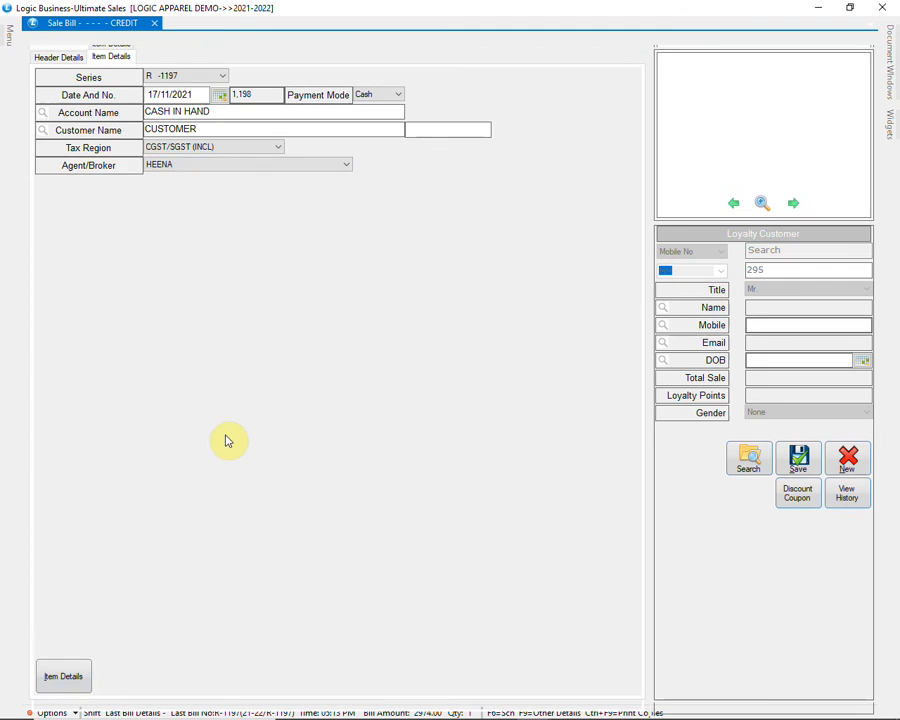
Step: Add EVERGEN item 1036 in size 28 to the bill and set its quantity to 3
key("Return")
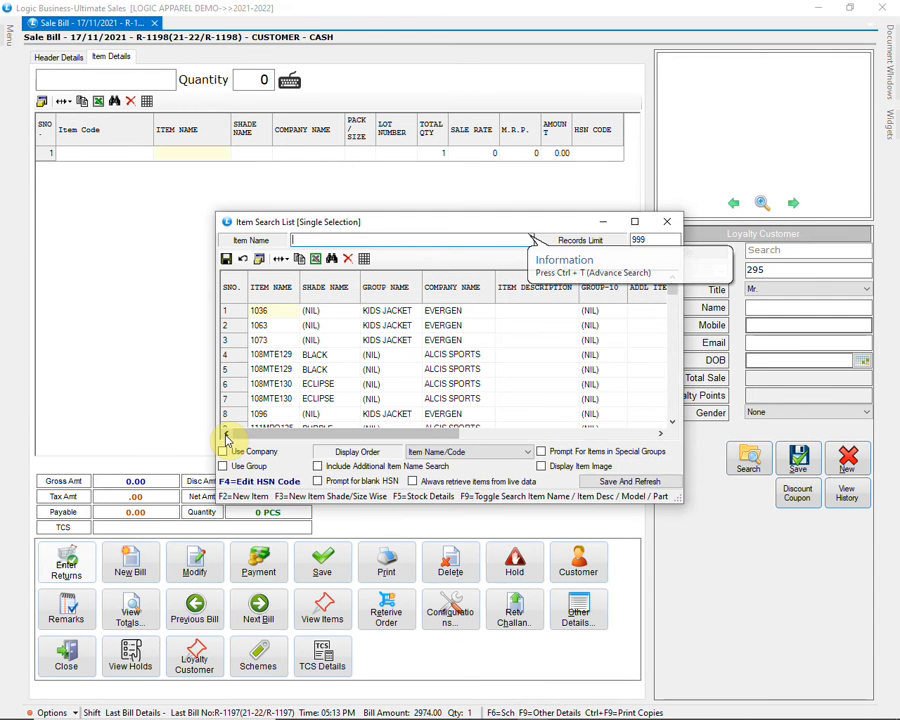
key("Return")
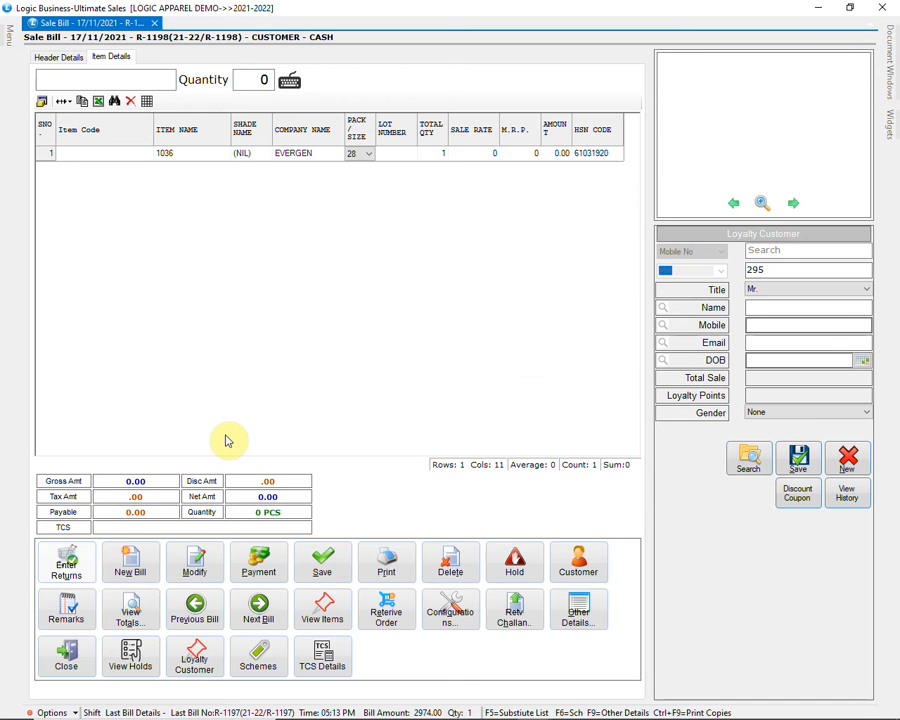
key("Return")
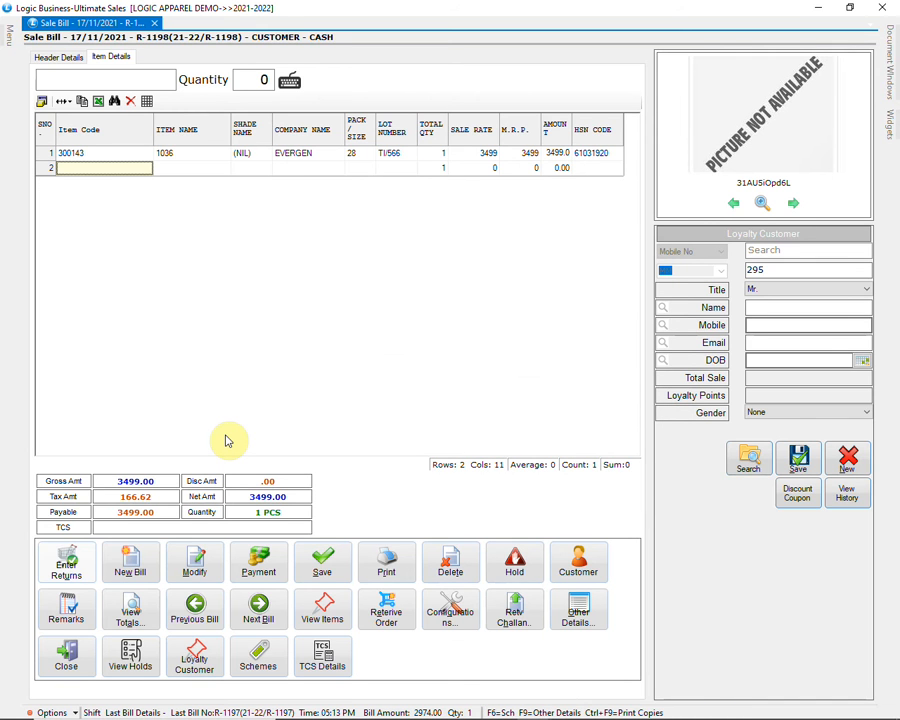
left_click(431, 154)
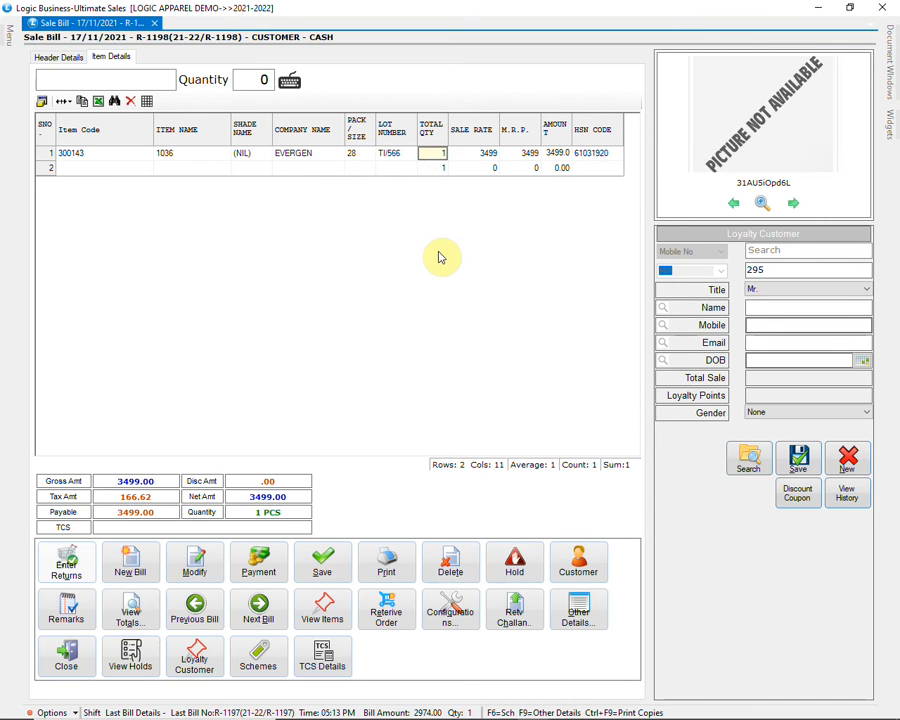
type("3")
key("Return")
key("Return")
key("Return")
Step: Enter the loyalty customer's mobile number and name on the bill and save the customer record
left_click(773, 250)
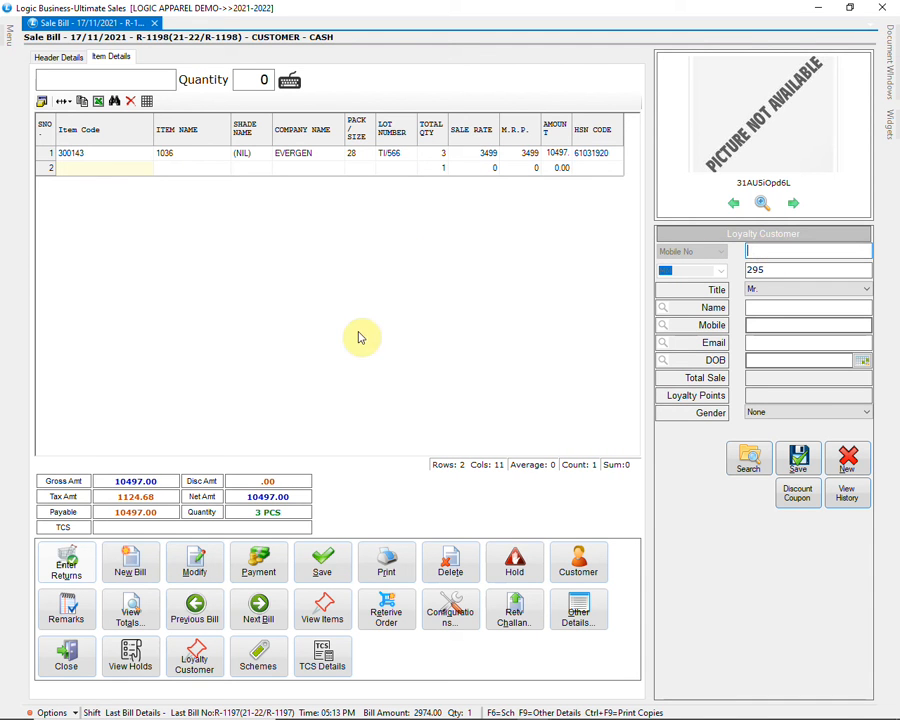
type("777778888")
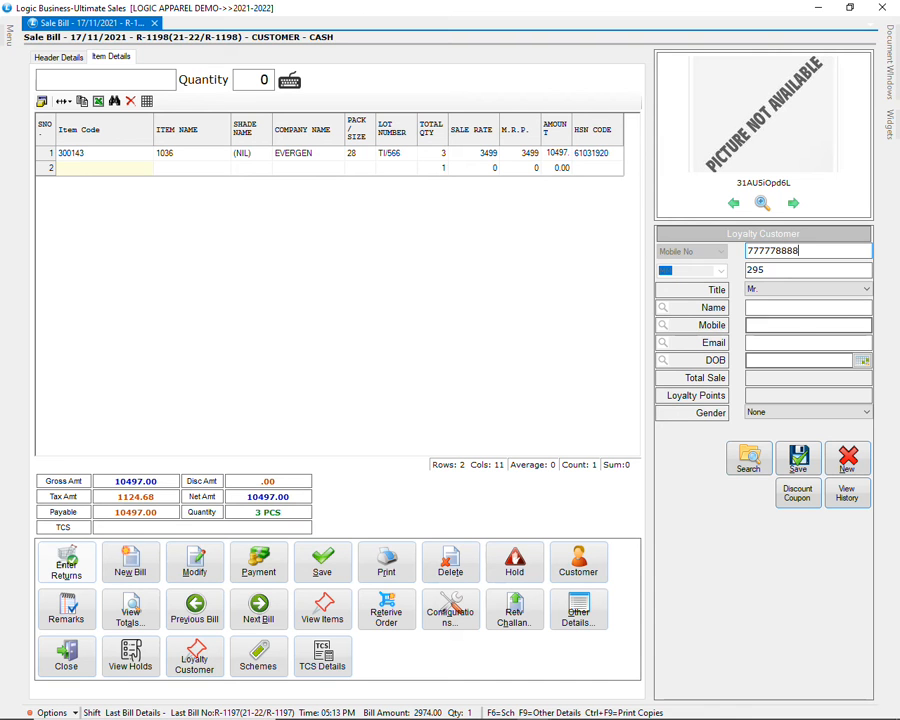
type("8")
key("Return")
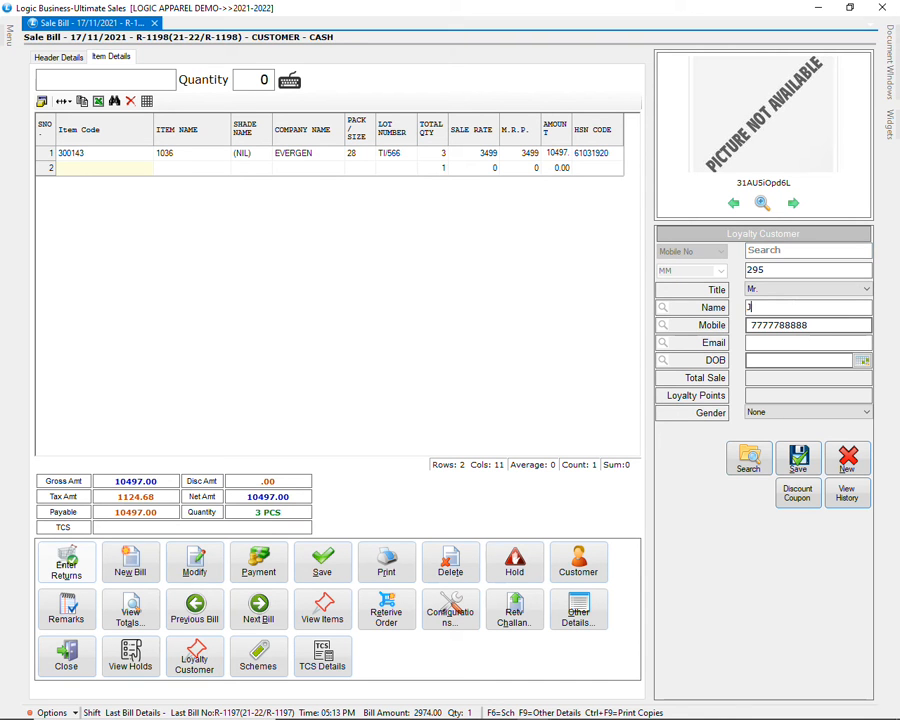
key("Return")
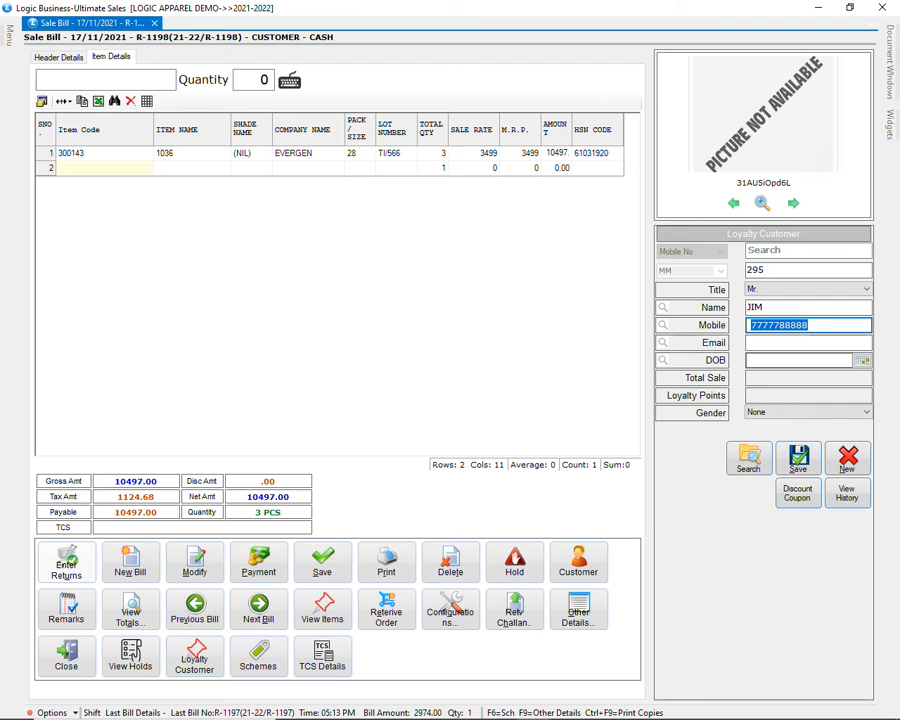
left_click(798, 458)
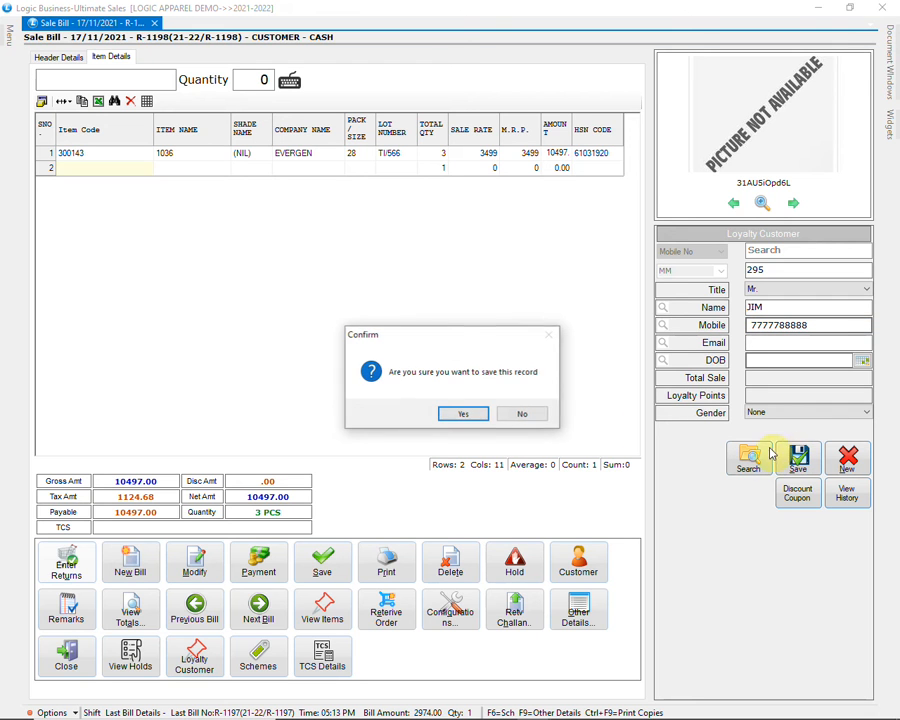
Step: Save the new loyalty customer record, and save the bill with its full balance paid in cash
left_click(466, 413)
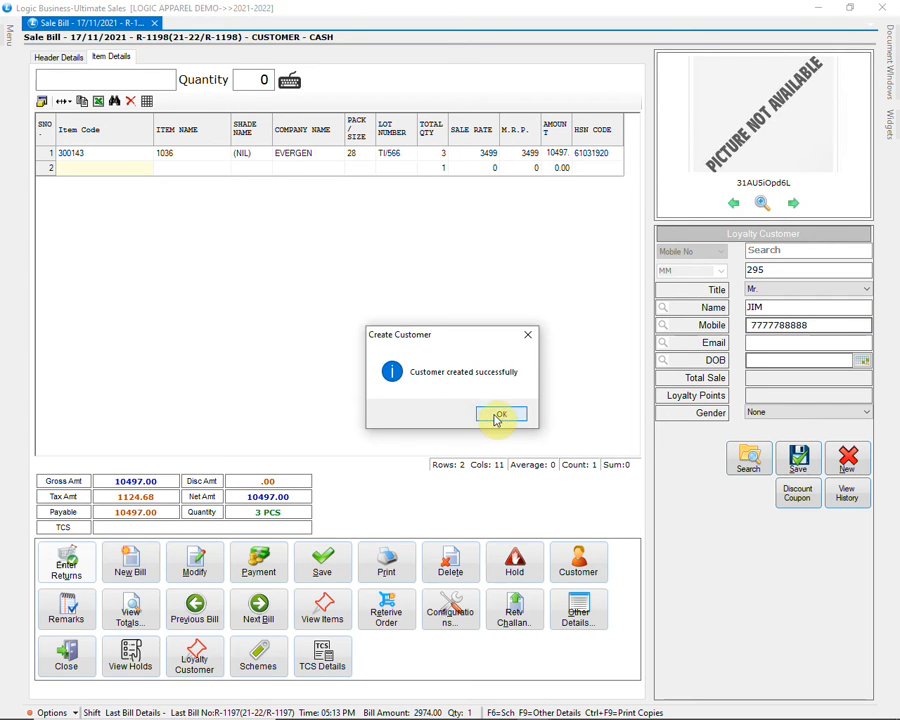
left_click(497, 416)
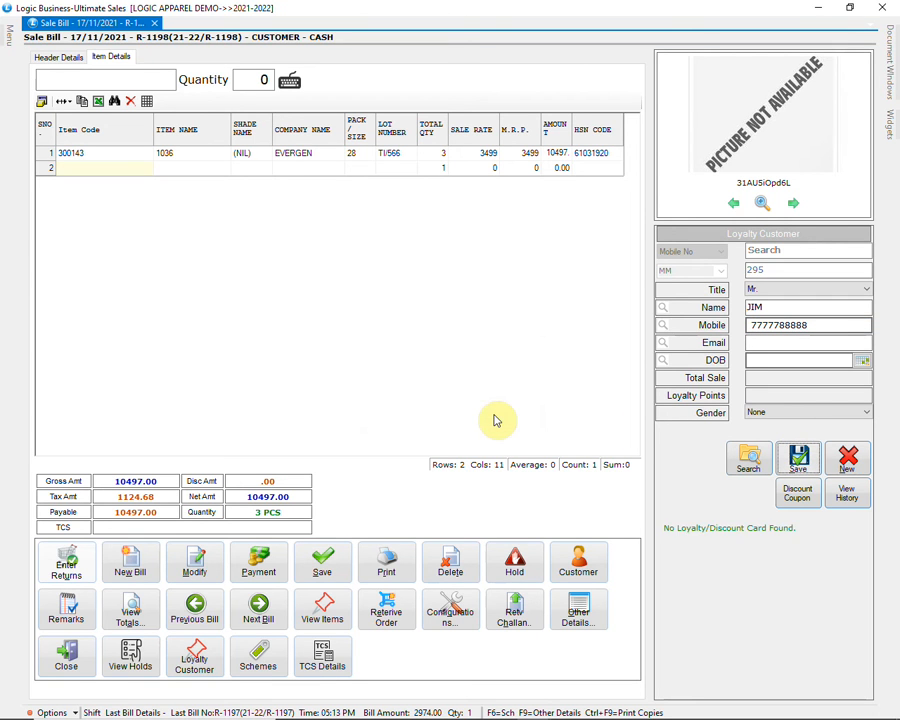
left_click(324, 574)
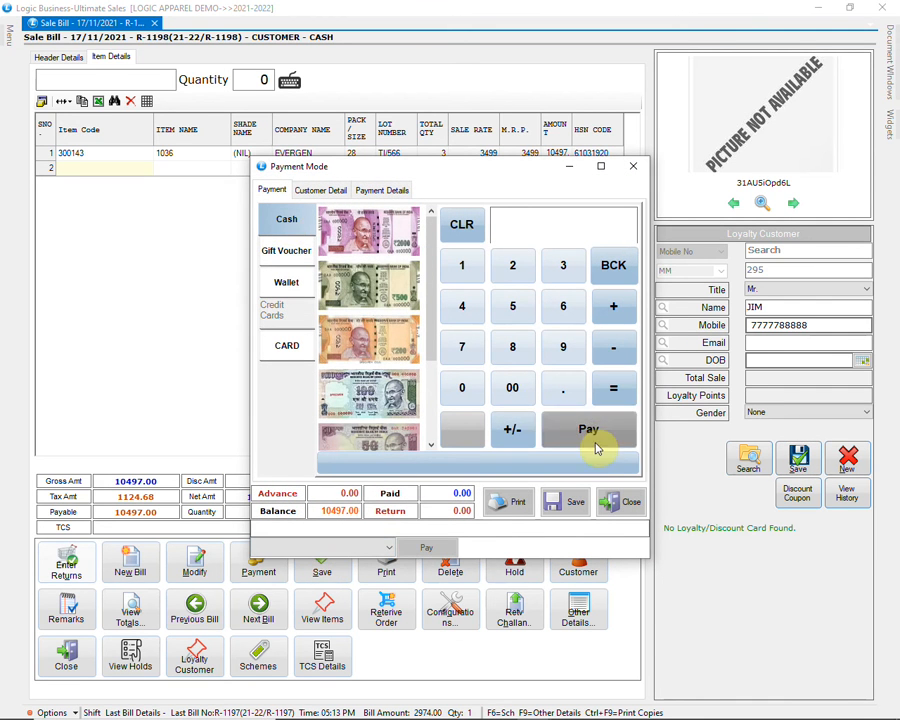
left_click(590, 432)
left_click(566, 504)
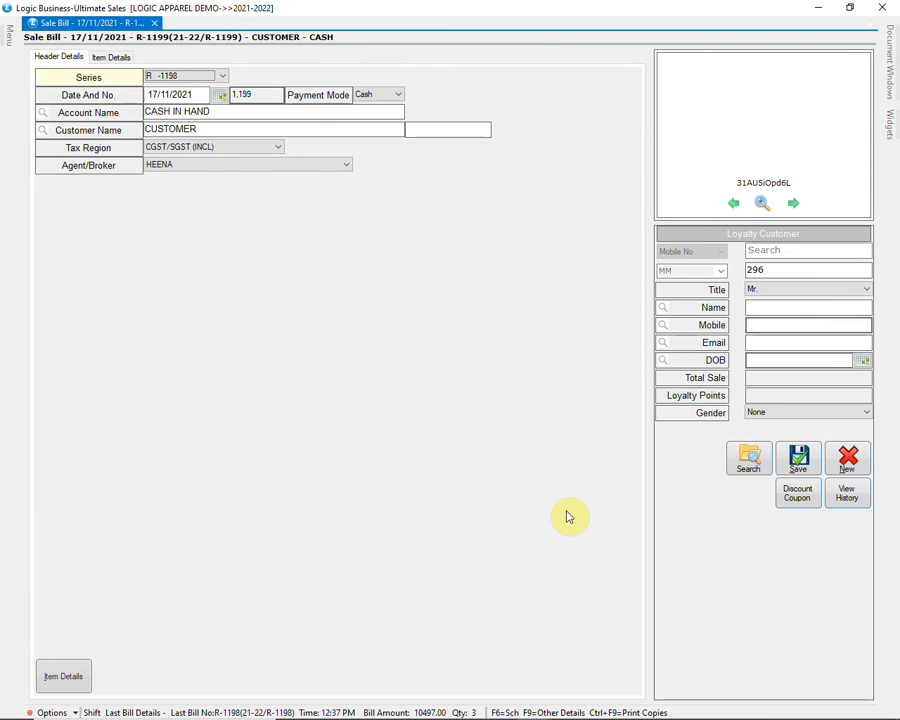
Step: Accept the default header details of the new cash bill and proceed to its item entry
key("Return")
key("Return")
key("Return")
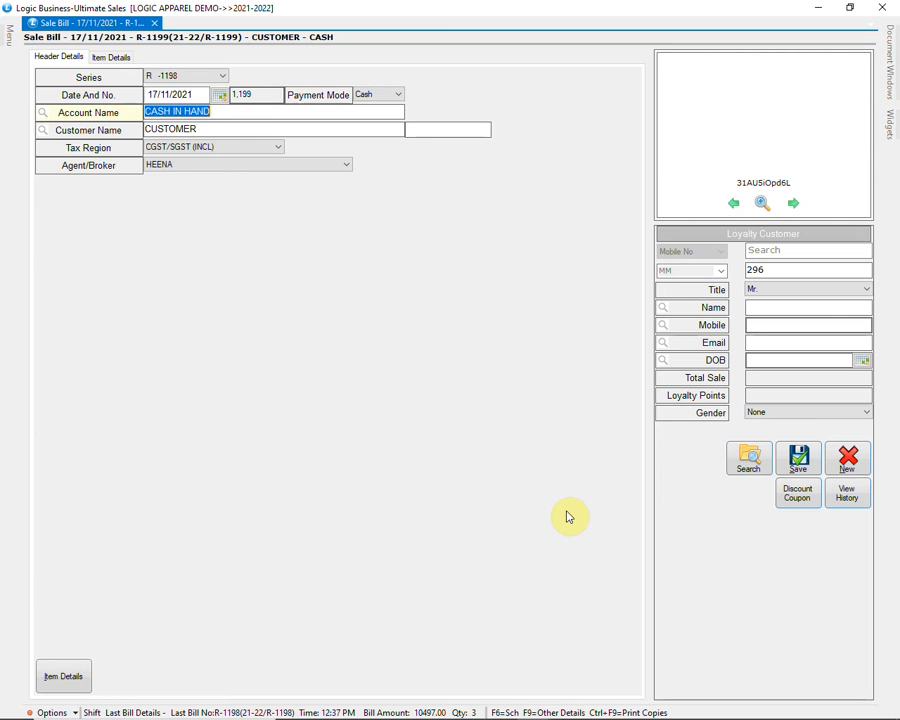
key("Return")
key("Return")
key("Return")
key("Return")
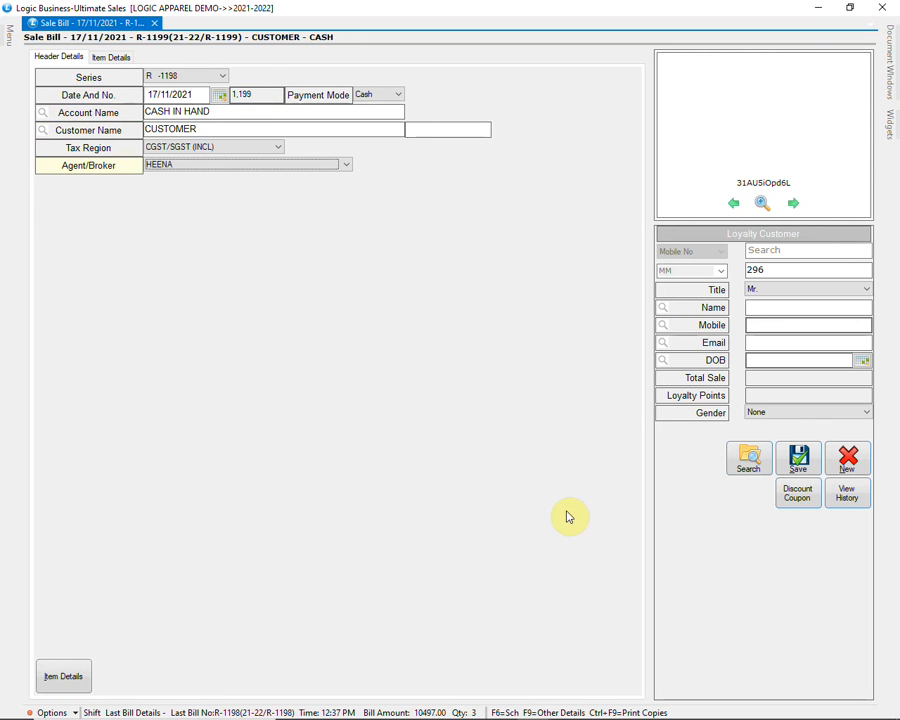
key("Return")
key("Return")
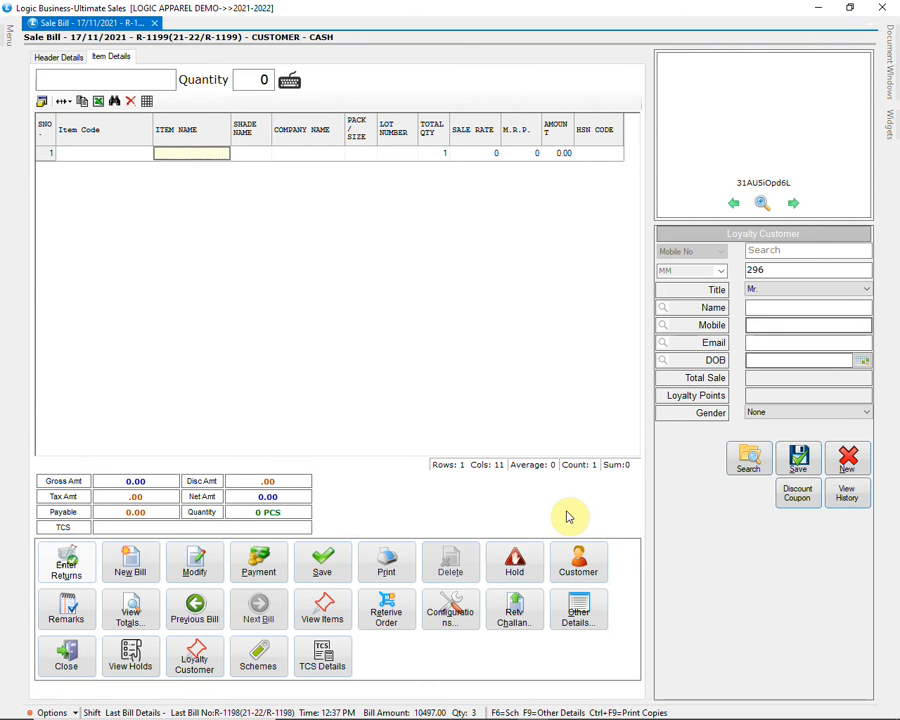
Step: Search for JEAN and add the blue ARROW JEANS 20 in size 28 to the bill
key("Return")
type("JEAN")
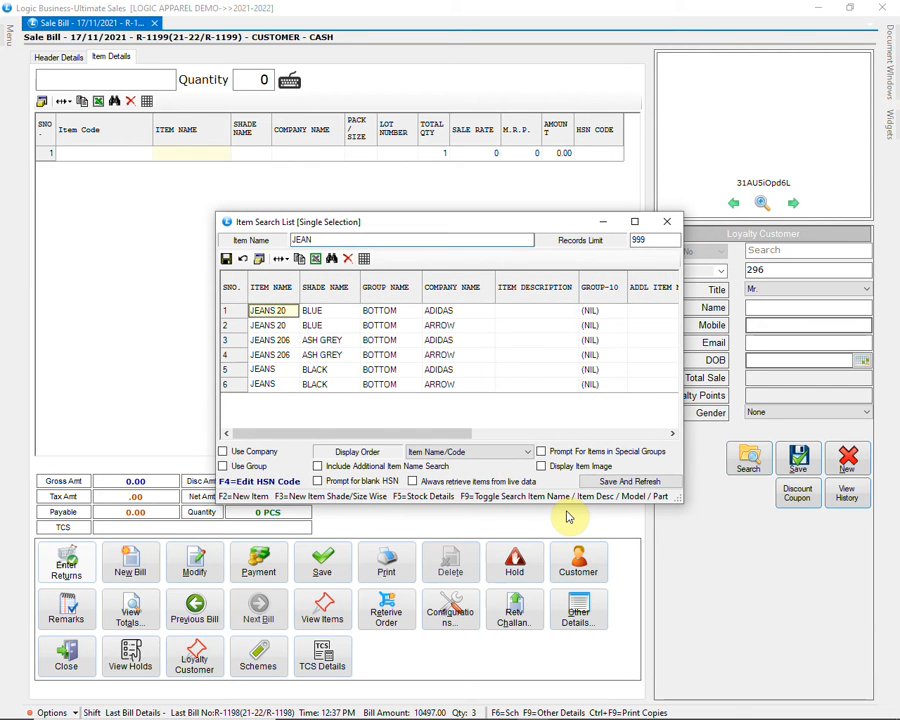
key("Return")
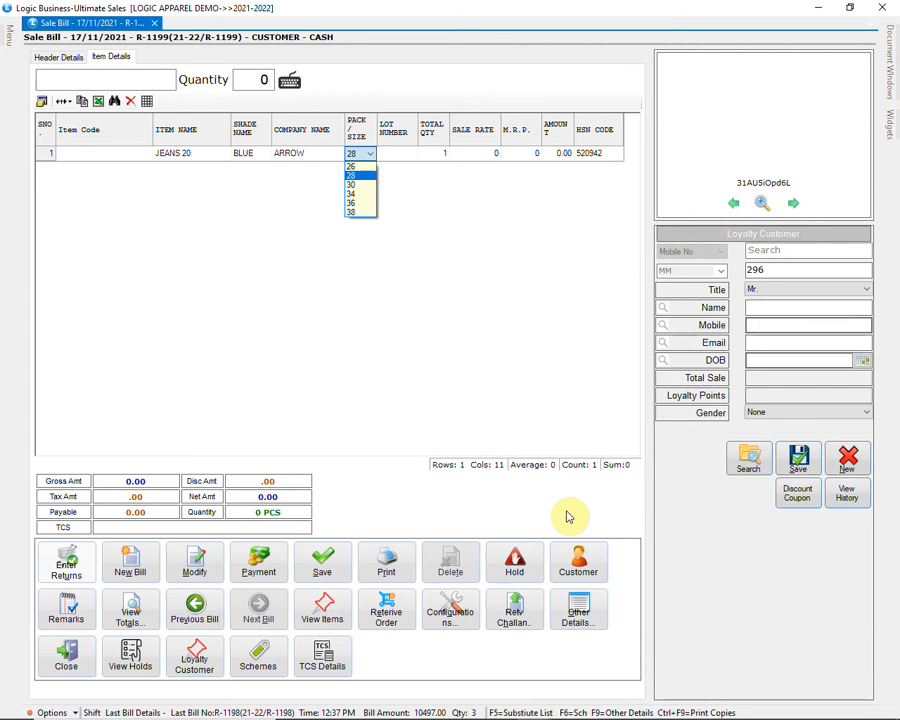
key("Return")
Step: Look up the loyalty customer by mobile number to attach them to the bill
left_click(805, 250)
type("777778888")
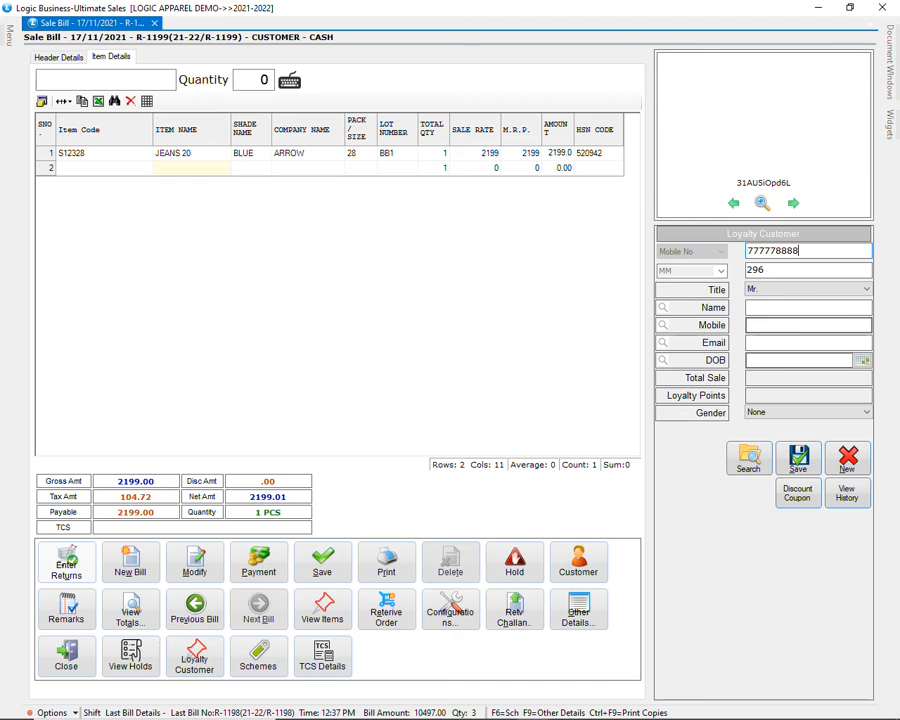
type("8")
key("Return")
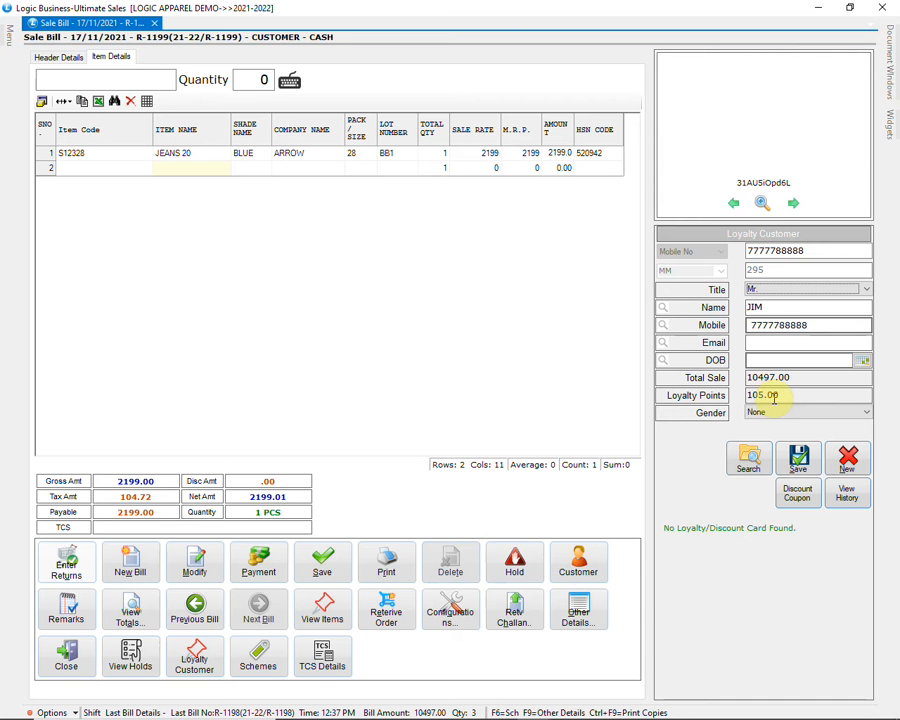
Step: Save the bill with loyalty point redemption, setting the points to redeem to 70
left_click(340, 562)
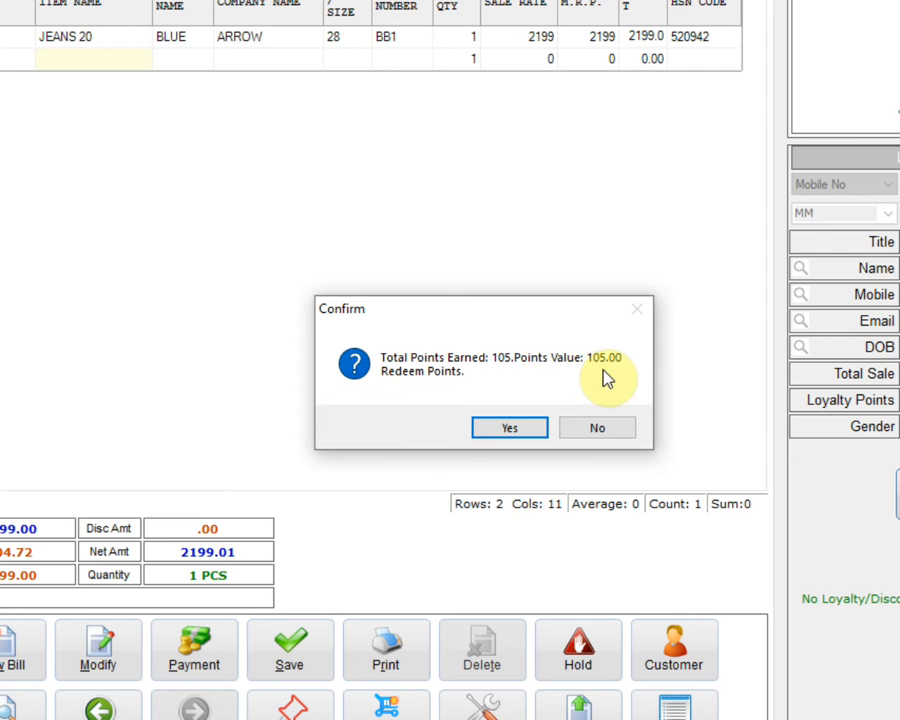
left_click(508, 426)
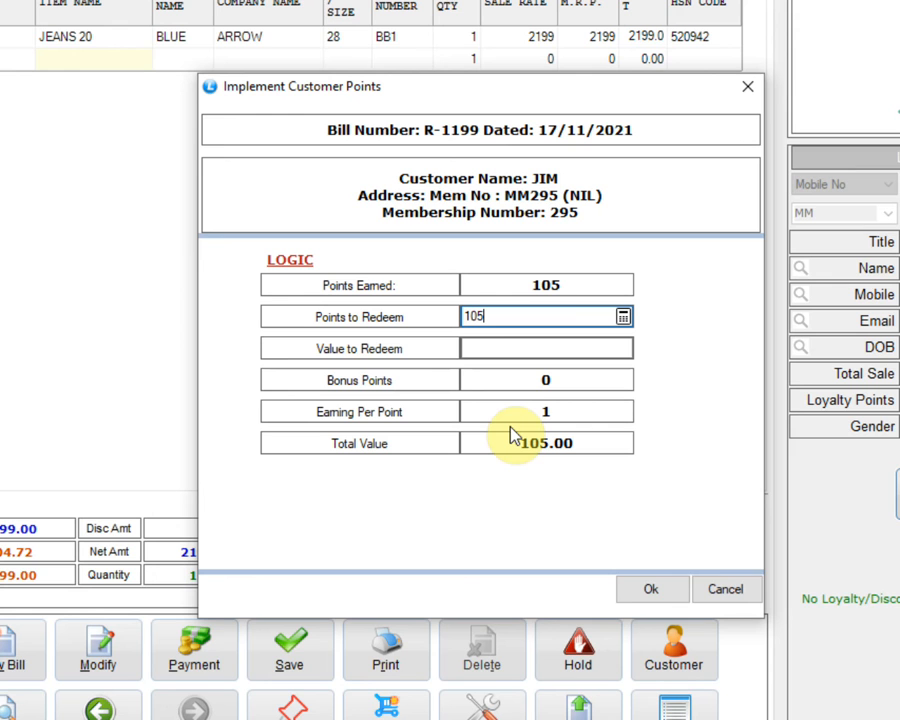
double_click(488, 317)
type("70")
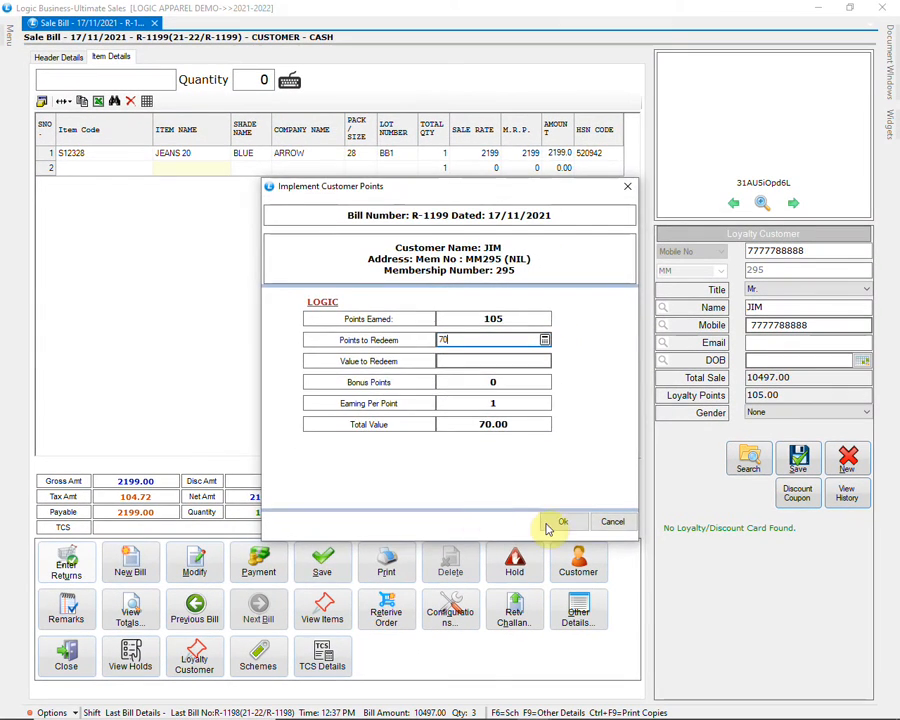
left_click(630, 587)
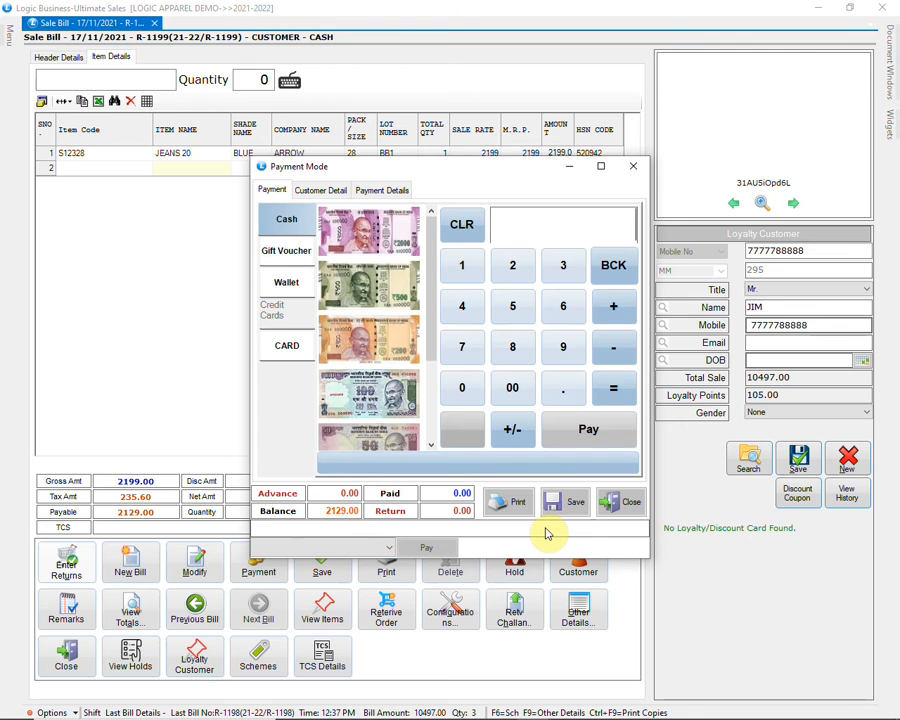
Step: Pay the remaining bill balance in cash and save the bill with printing
left_click(270, 232)
left_click(570, 428)
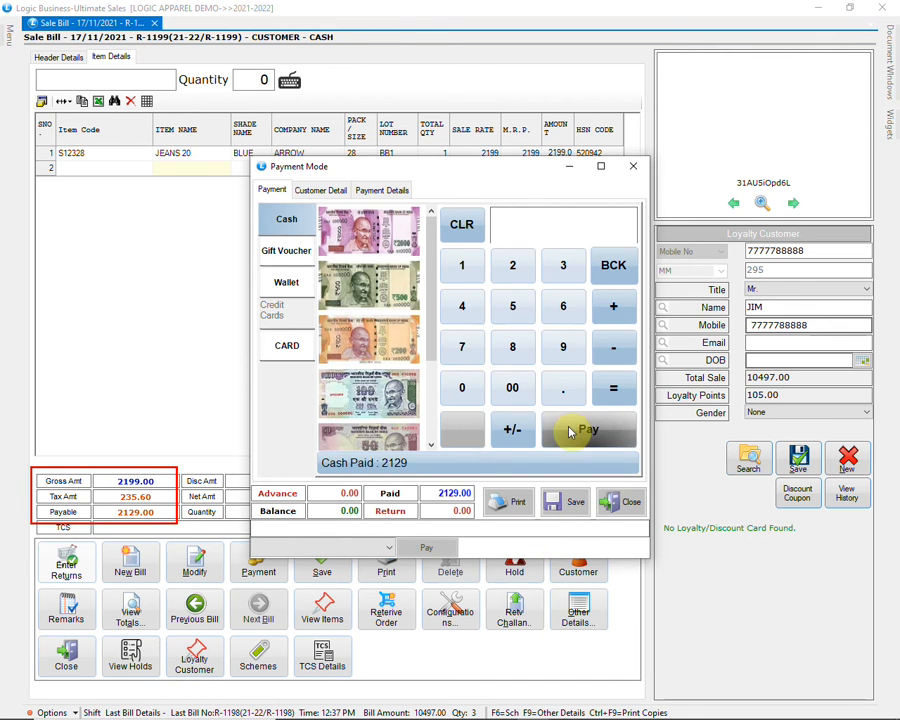
left_click(512, 503)
Step: Preview the retail invoice, enlarge it to 150% to check the redeemed points discount, and close the preview
left_click(401, 410)
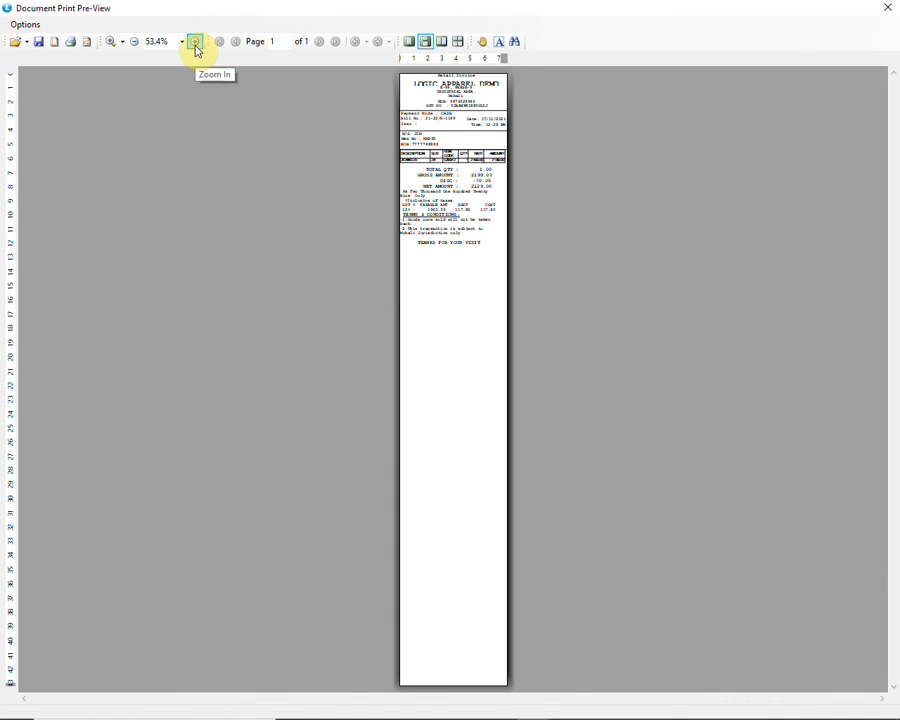
left_click(196, 46)
left_click(196, 46)
left_click(196, 46)
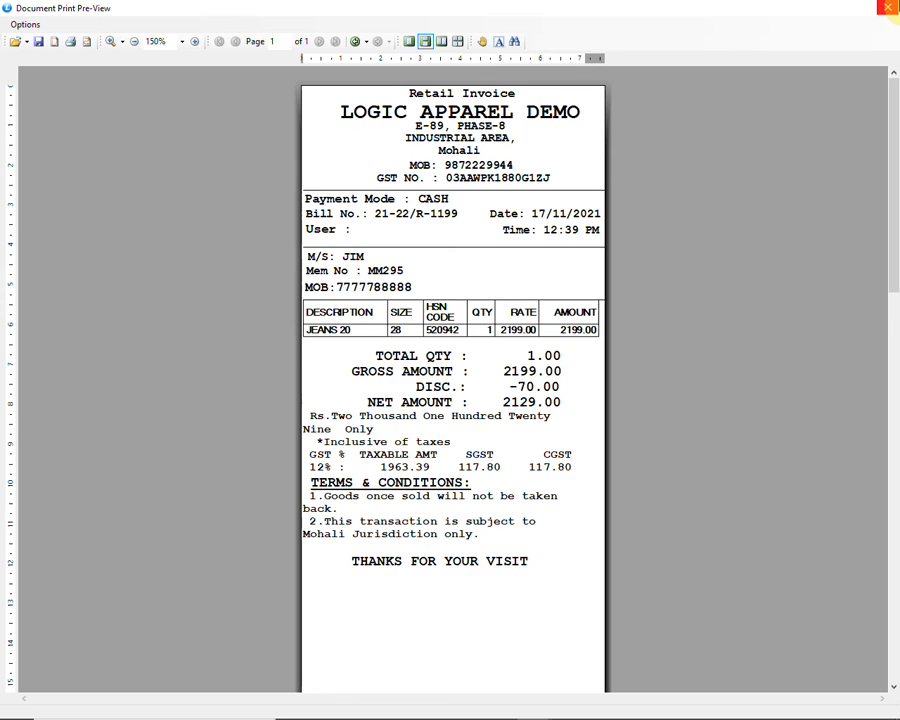
left_click(887, 7)
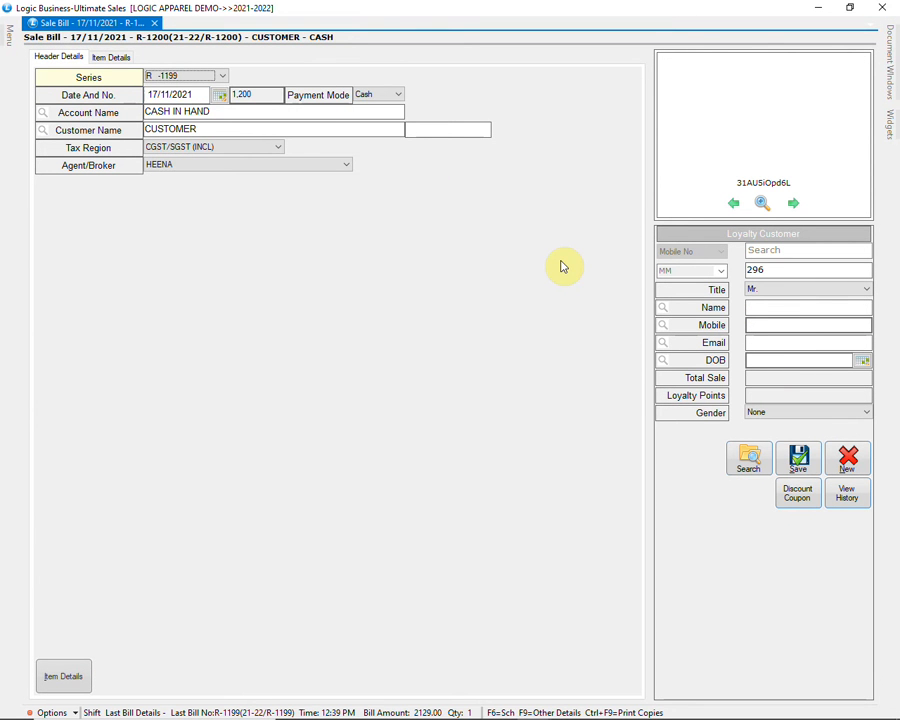
Step: Keep the default header values for the next cash sale bill and move on to its item details
key("Return")
key("Return")
key("Return")
key("Return")
key("Return")
key("Return")
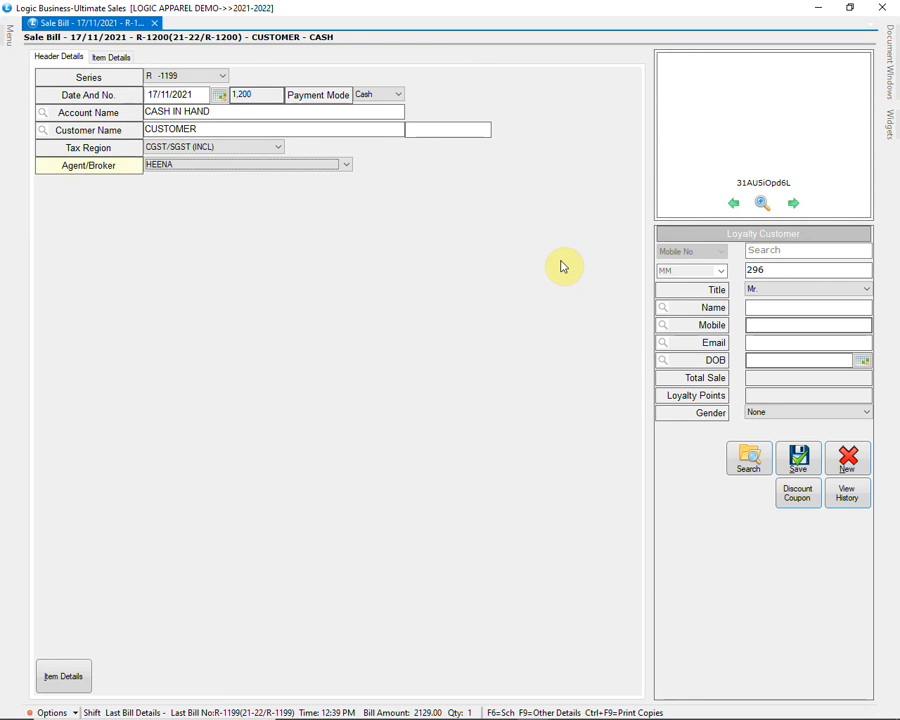
key("Return")
key("Return")
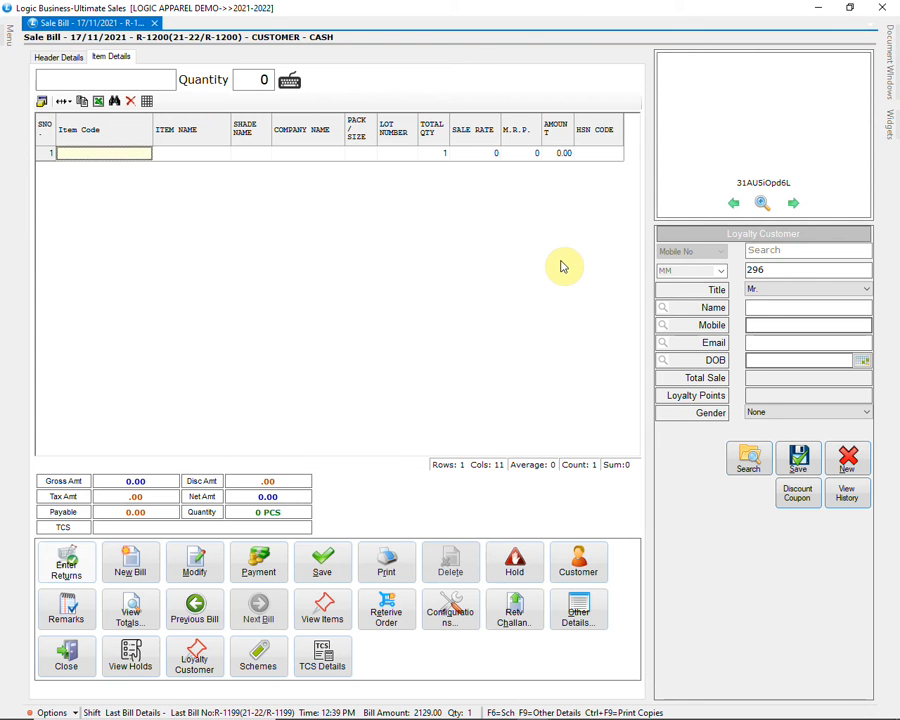
Step: Search for JEAN and add the blue ARROW JEANS 20 in size 30 as the first item
type("JEAN")
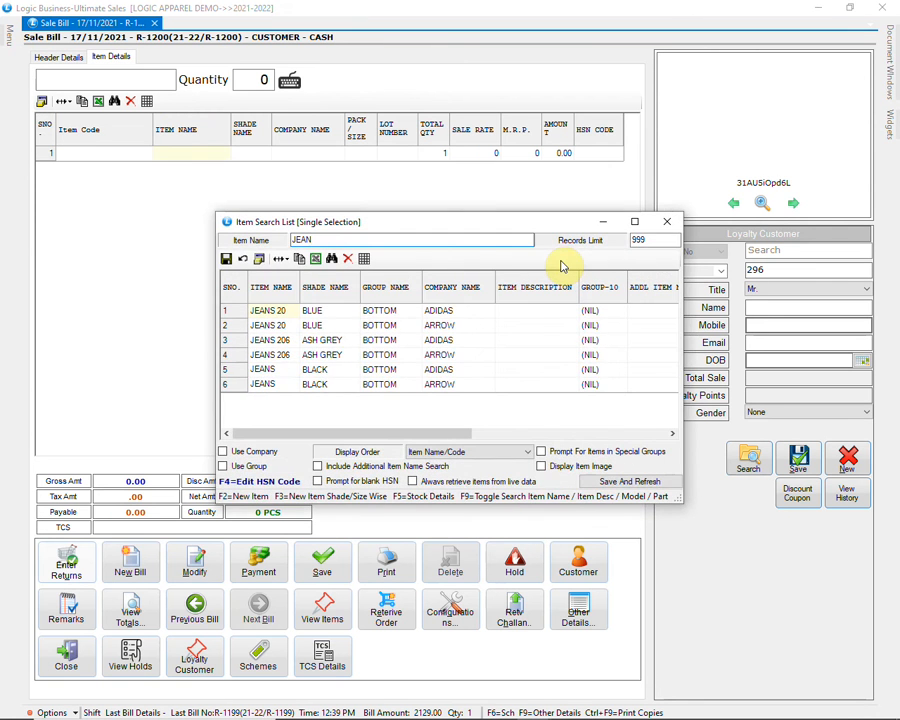
key("Down")
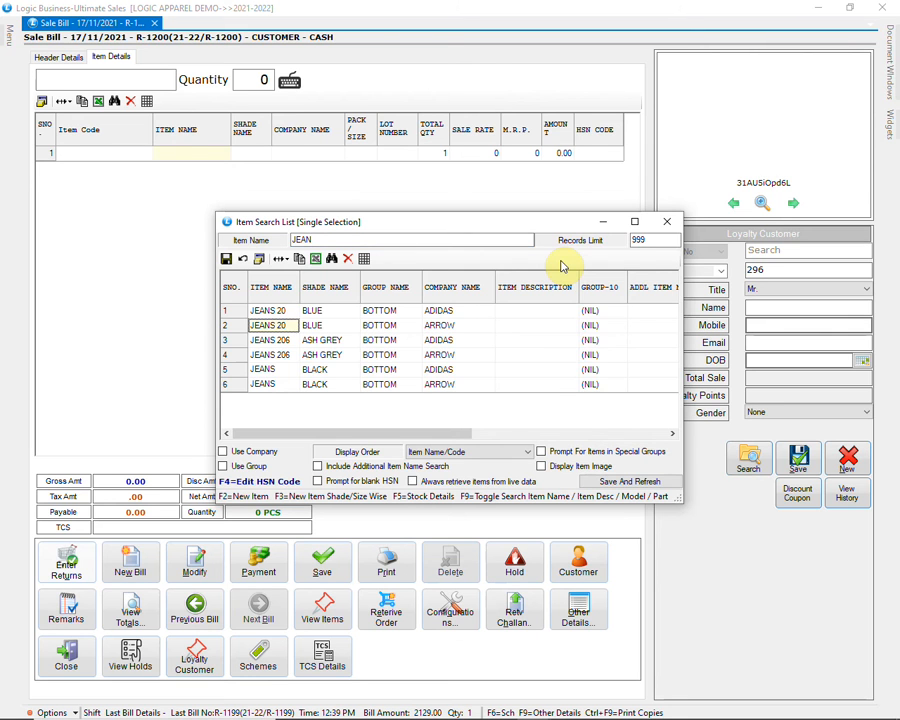
key("Return")
key("alt+Down")
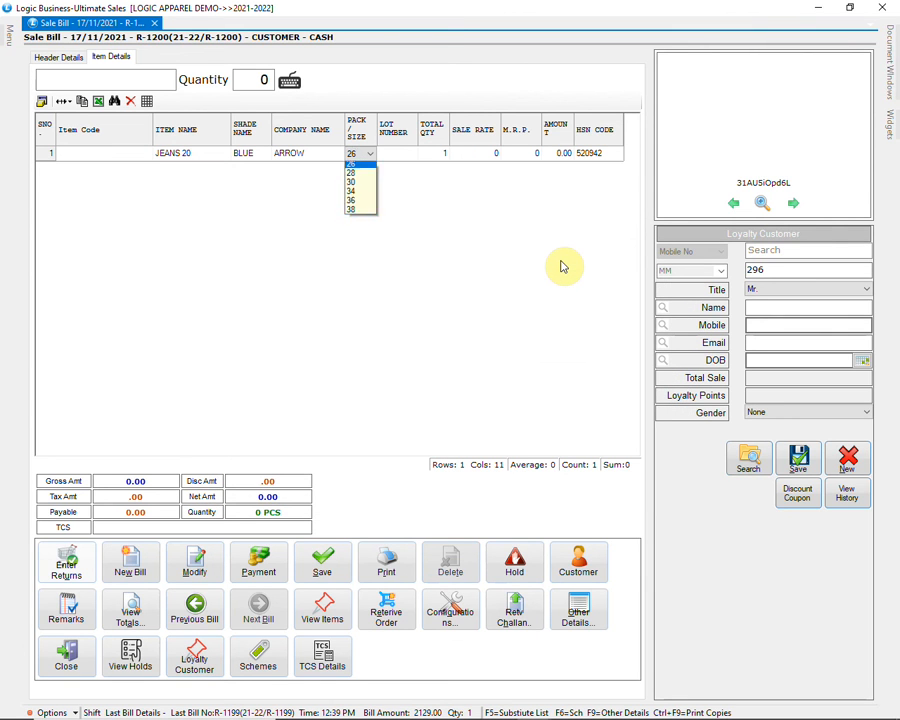
key("Down")
key("Down")
key("Return")
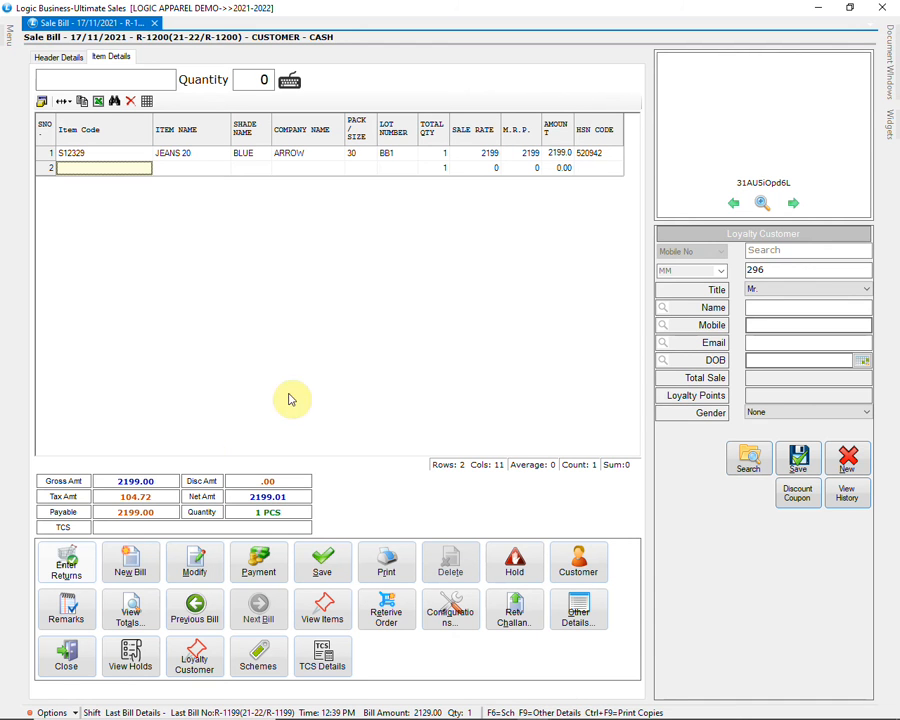
Step: Switch the bill to return entry and select the blue ARROW JEANS 20 as the returned item
left_click(66, 563)
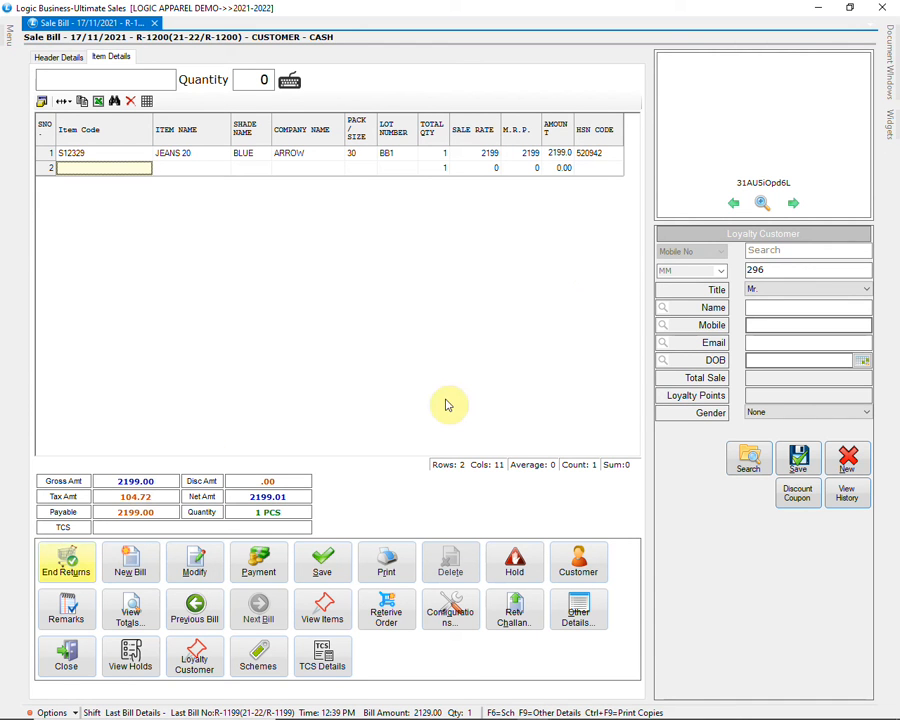
key("Return")
type("JEANS")
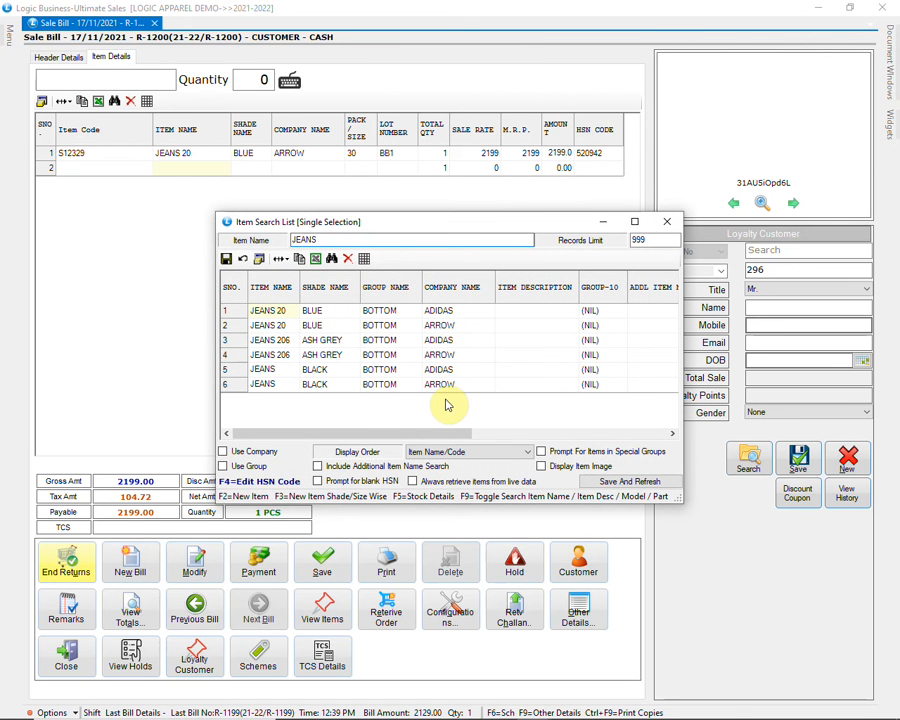
key("Down")
key("Return")
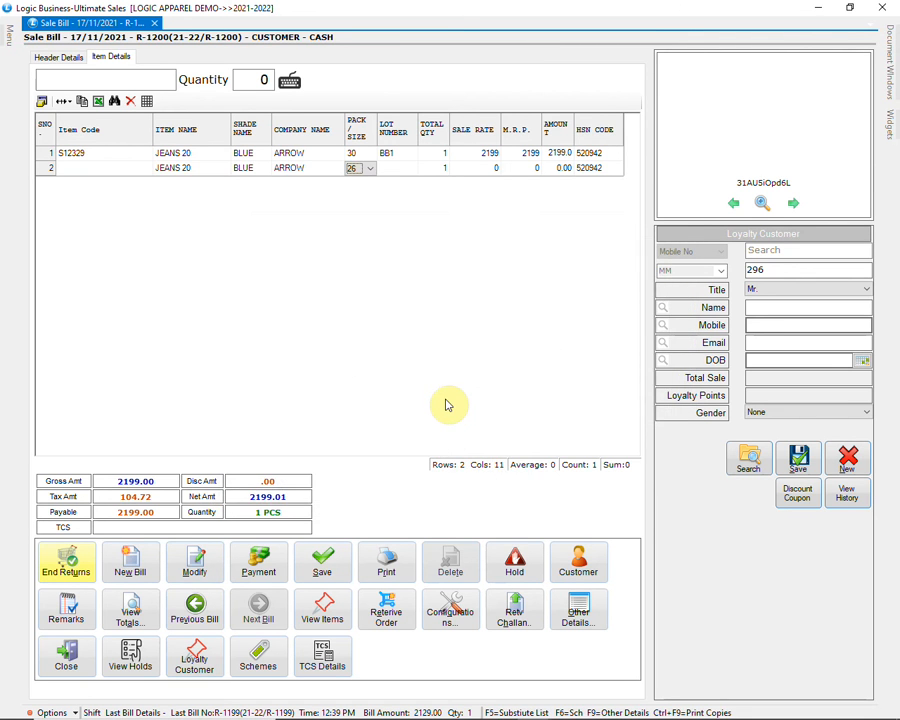
Step: Set the returned jeans to size 28 and choose lot BB1 from the warehouse godown
key("alt+Down")
key("Down")
key("Return")
key("Return")
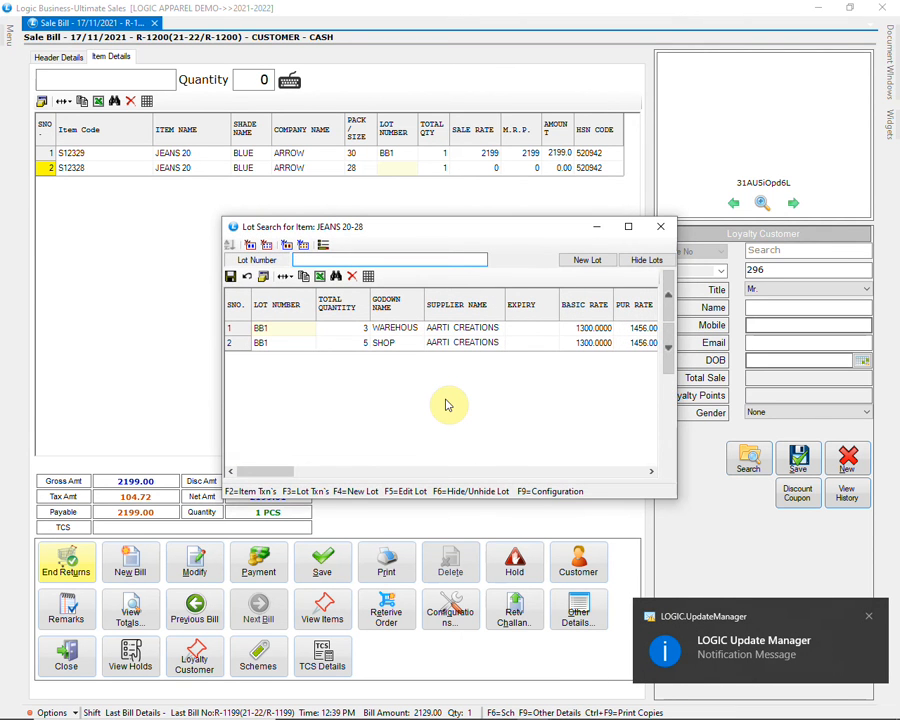
key("Down")
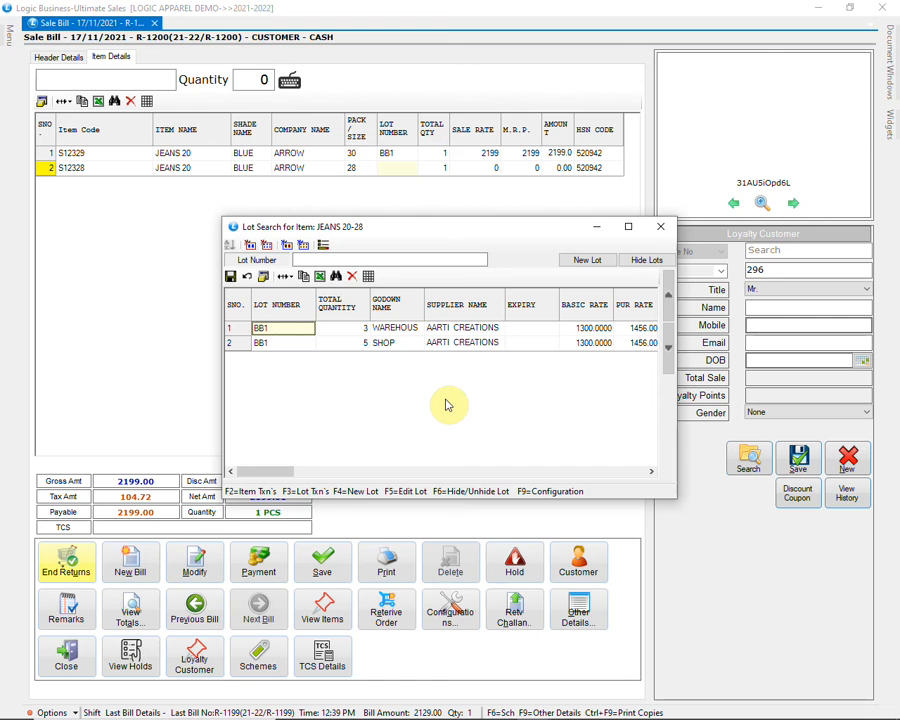
key("Return")
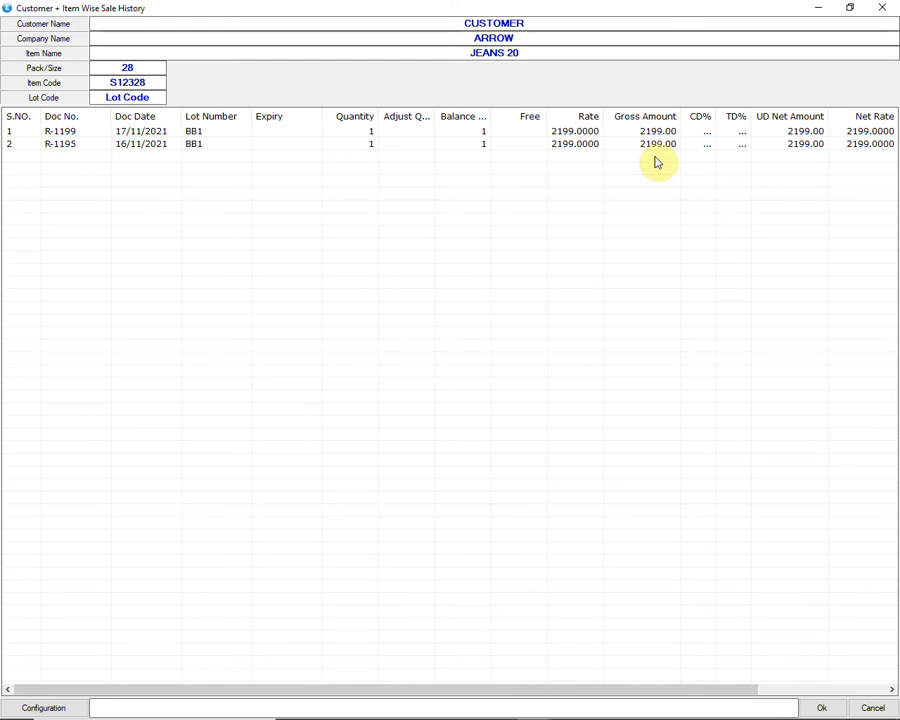
Step: Link the returned jeans to earlier bill R-1195 in the sale history and add the return line
left_click_drag(655, 690, 597, 695)
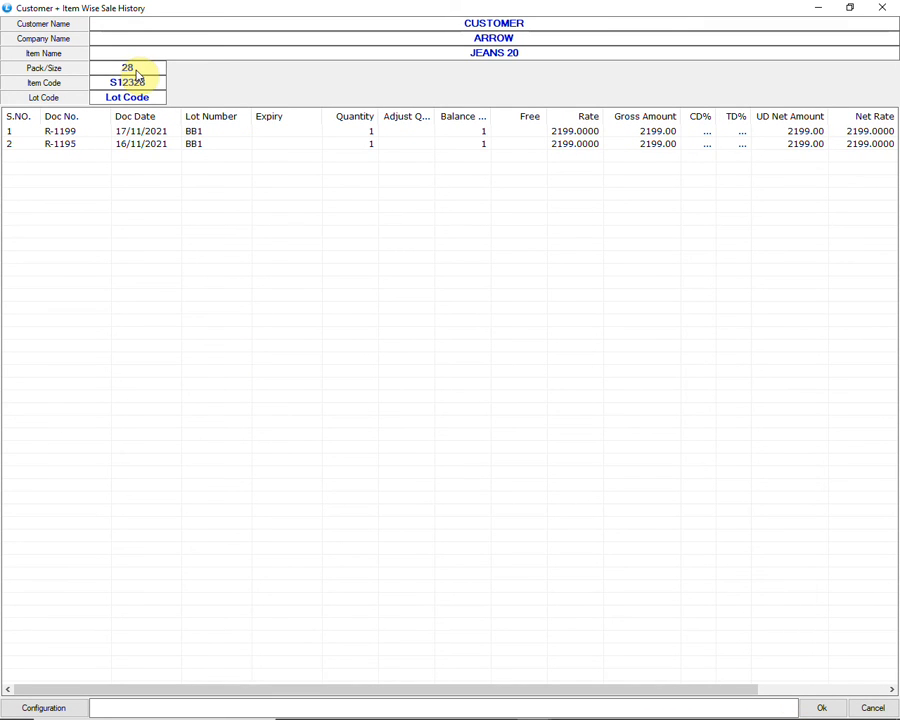
left_click(143, 132)
left_click(132, 147)
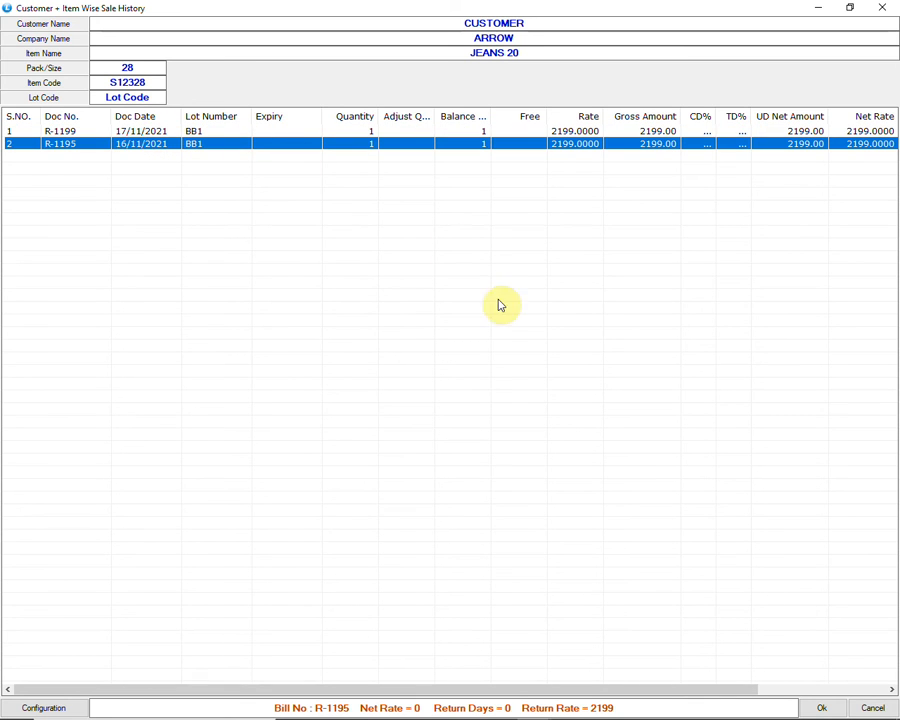
left_click(820, 707)
key("Return")
key("Return")
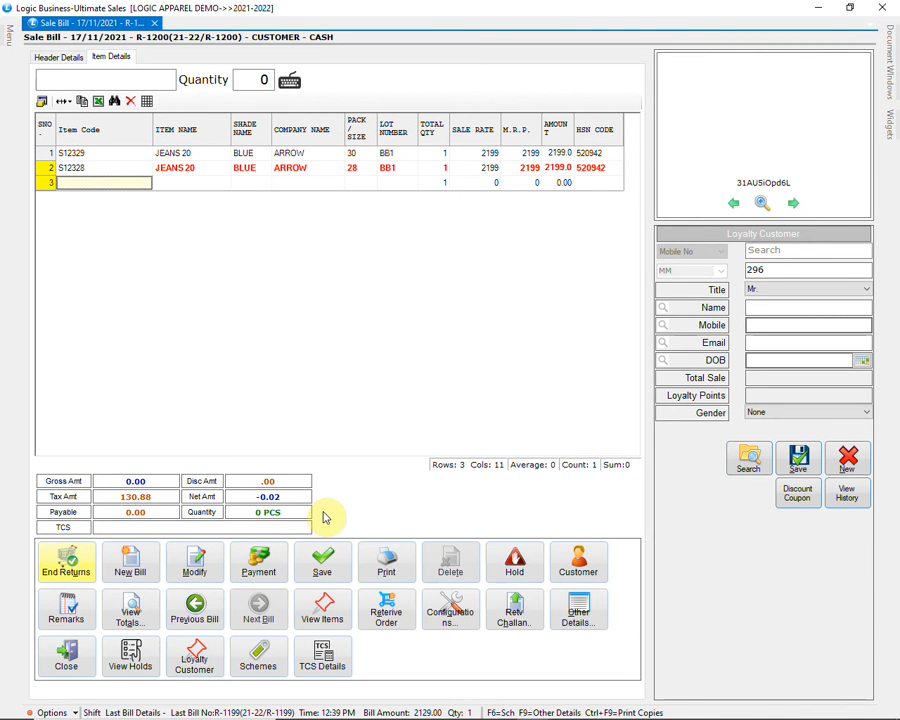
Step: Save the jeans exchange bill and confirm its payment without entering any amount
left_click(330, 560)
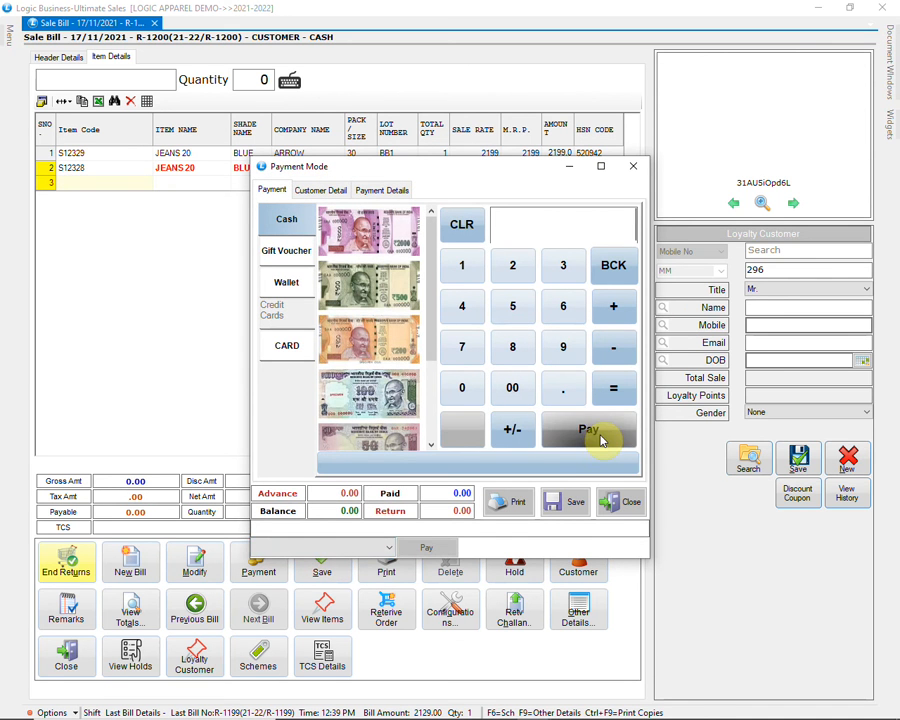
left_click(568, 501)
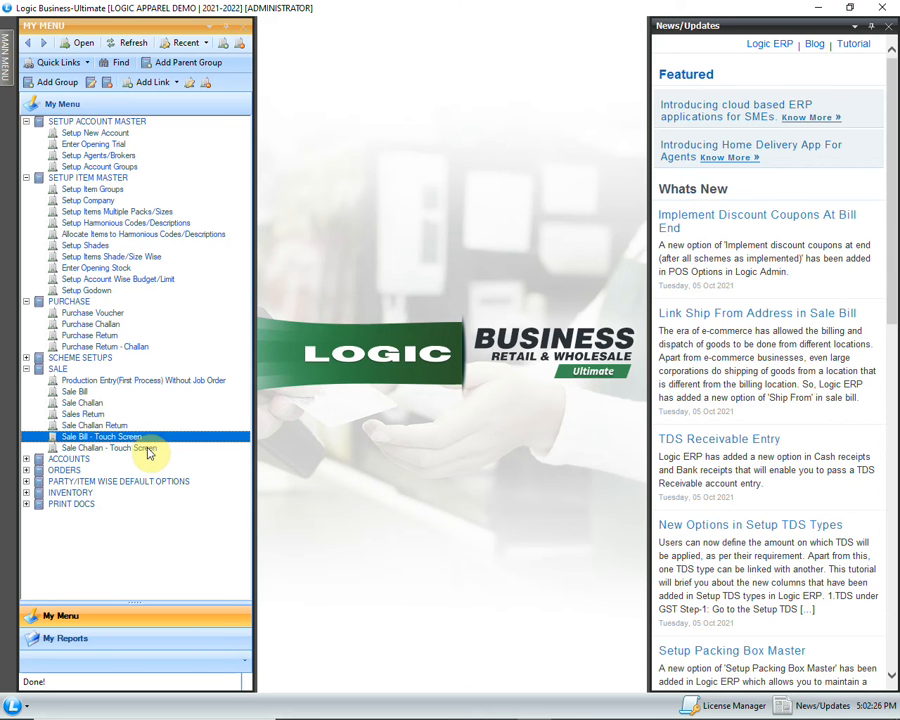
Step: Open a new touch-screen sale challan and accept its default header details, including series CH and cash payment
double_click(149, 447)
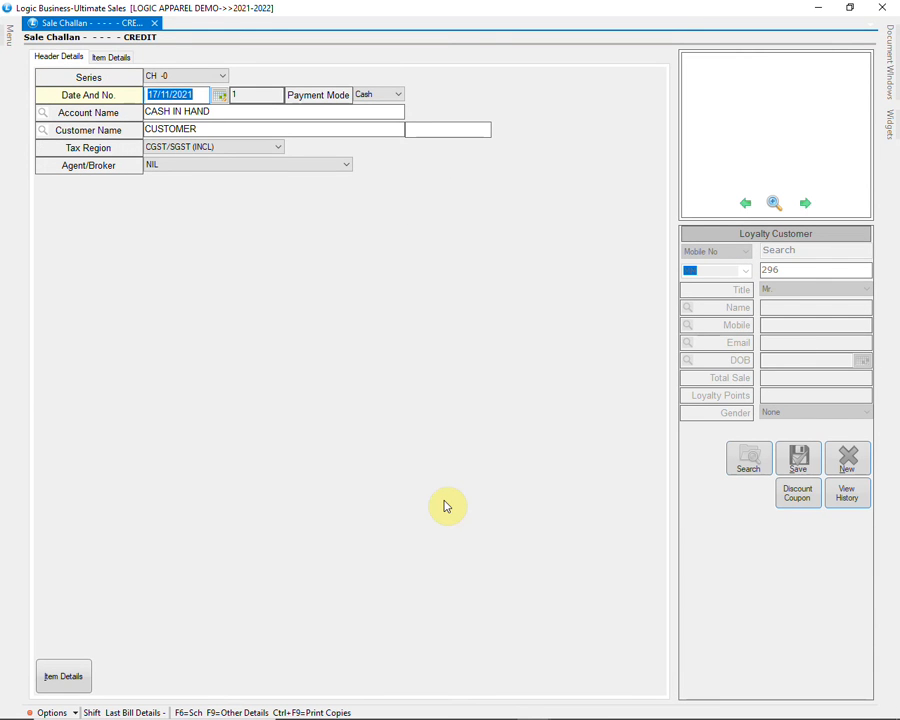
key("Return")
key("Return")
key("Return")
key("Return")
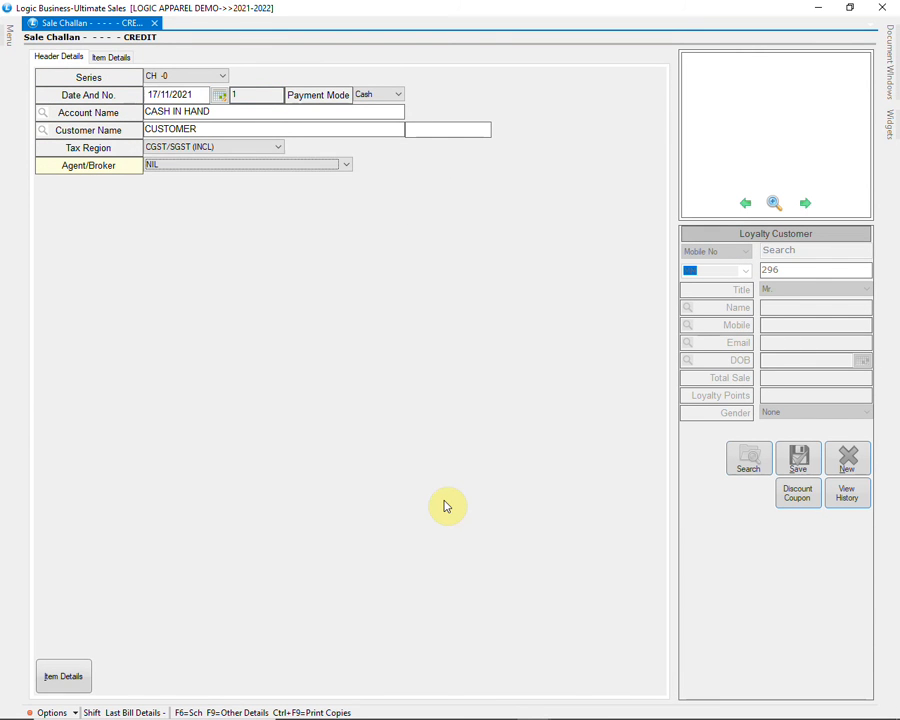
key("Return")
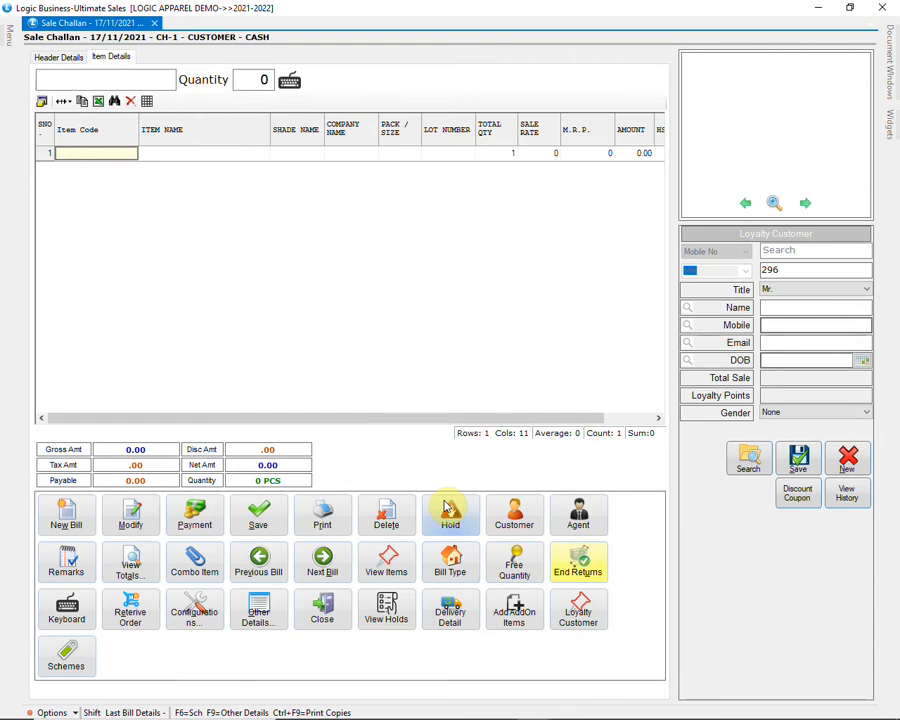
Step: Load the loyalty customer into the sale challan by searching for the customer's mobile number
left_click(790, 251)
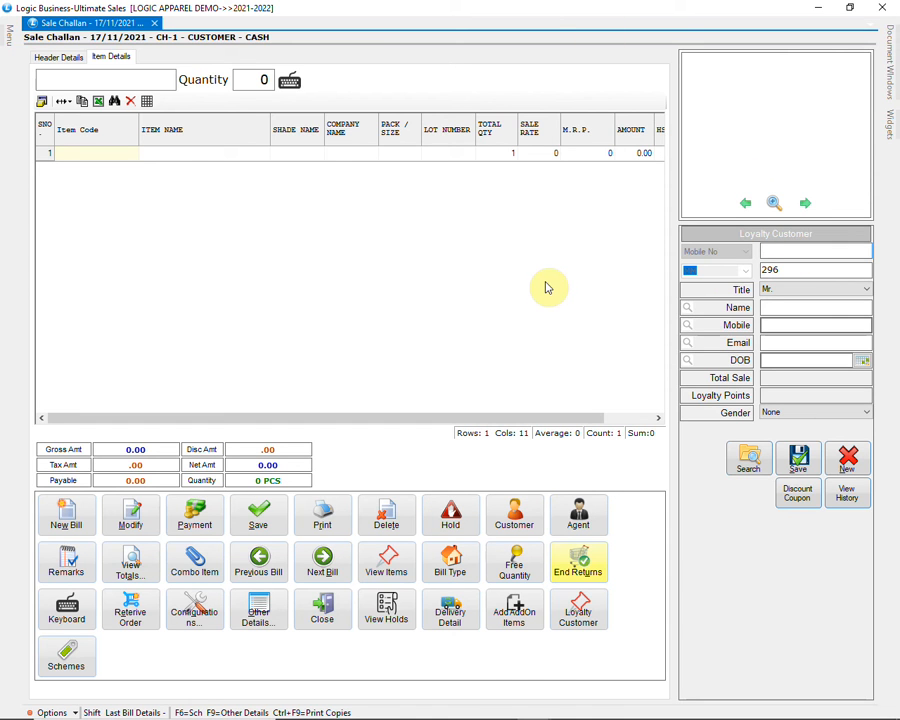
type("7777788888")
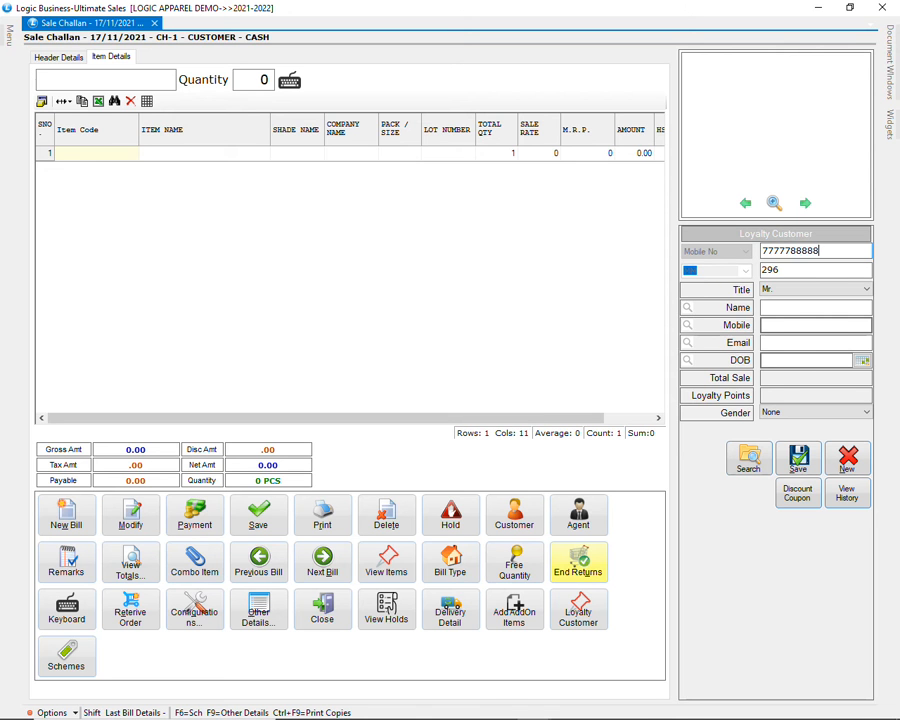
key("Return")
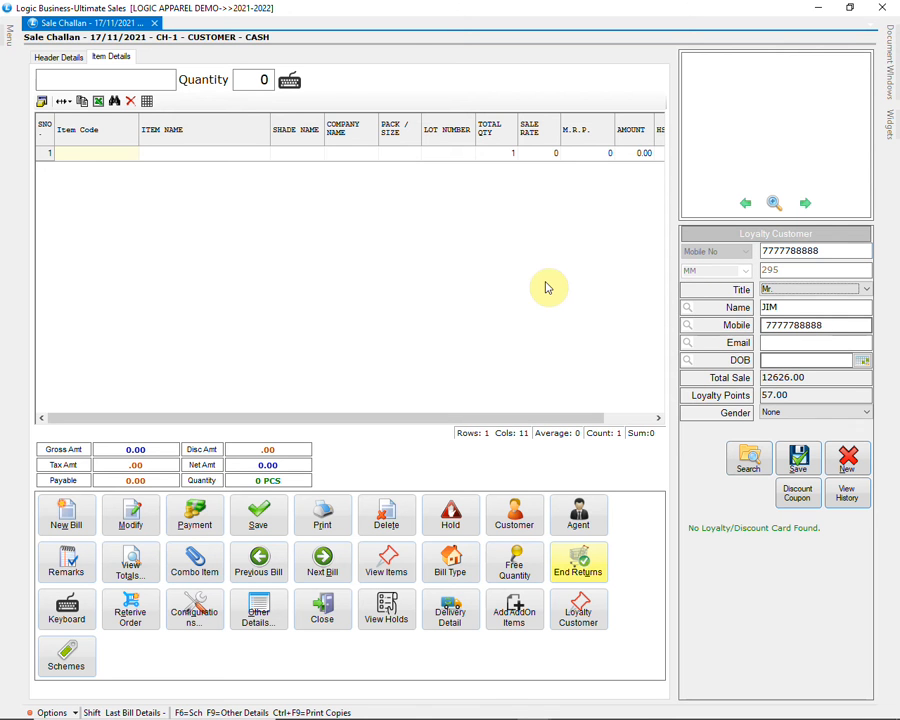
Step: Enter EVERGEN item 1036 in size 28, lot TI/566, as the challan's return and link it to earlier bill R-1198
left_click(214, 156)
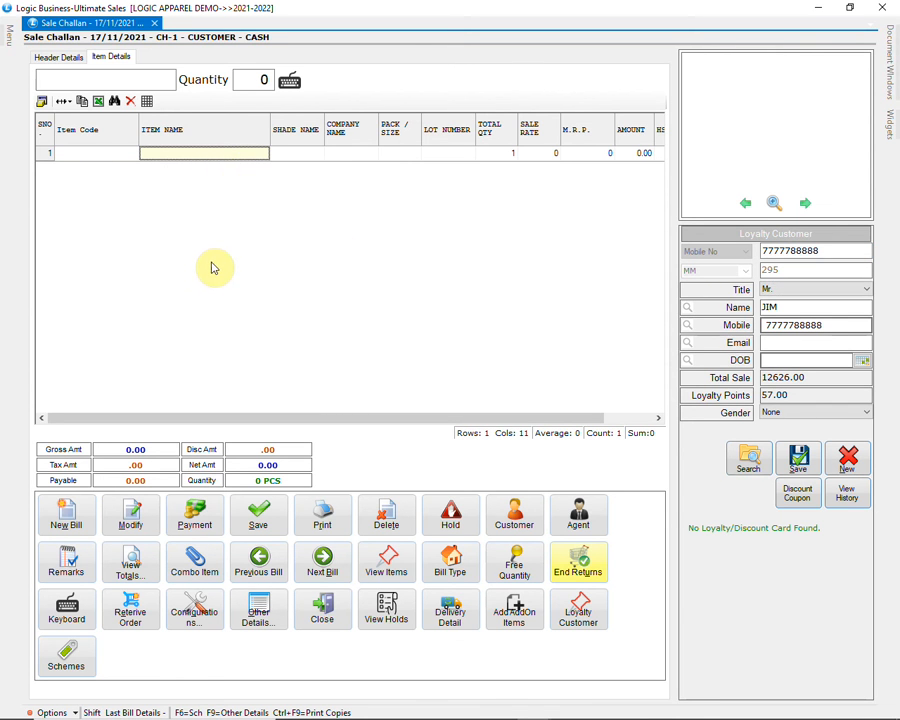
key("Return")
key("Return")
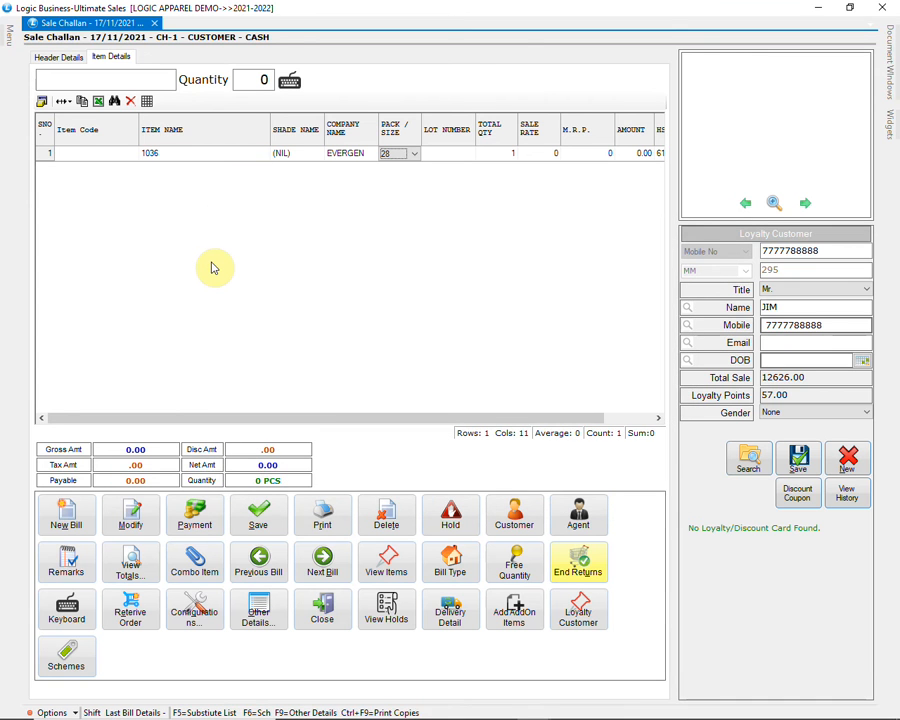
key("Return")
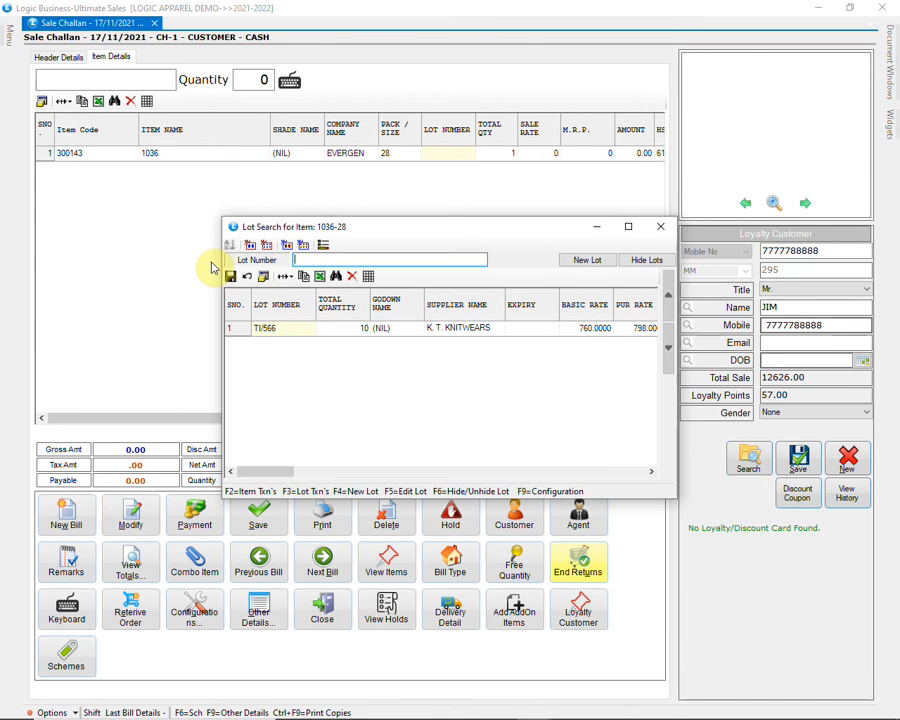
key("Return")
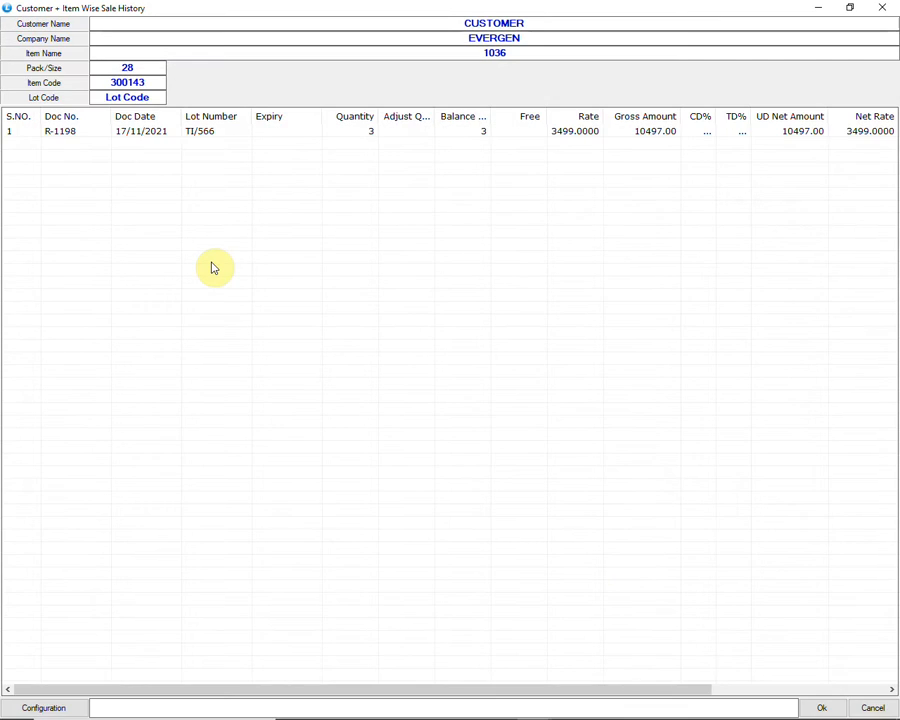
left_click(148, 131)
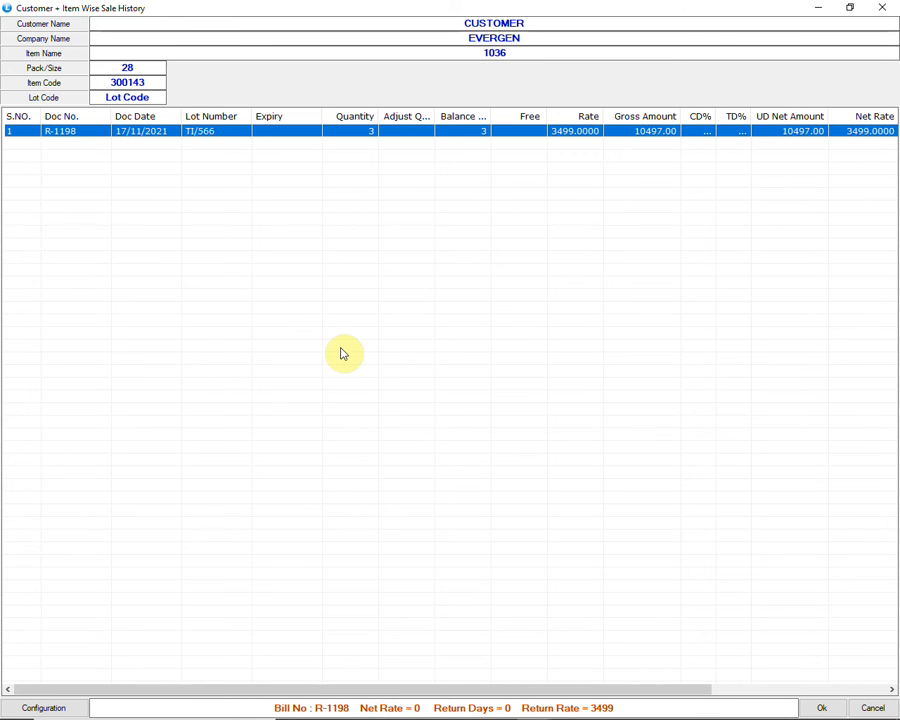
left_click(818, 705)
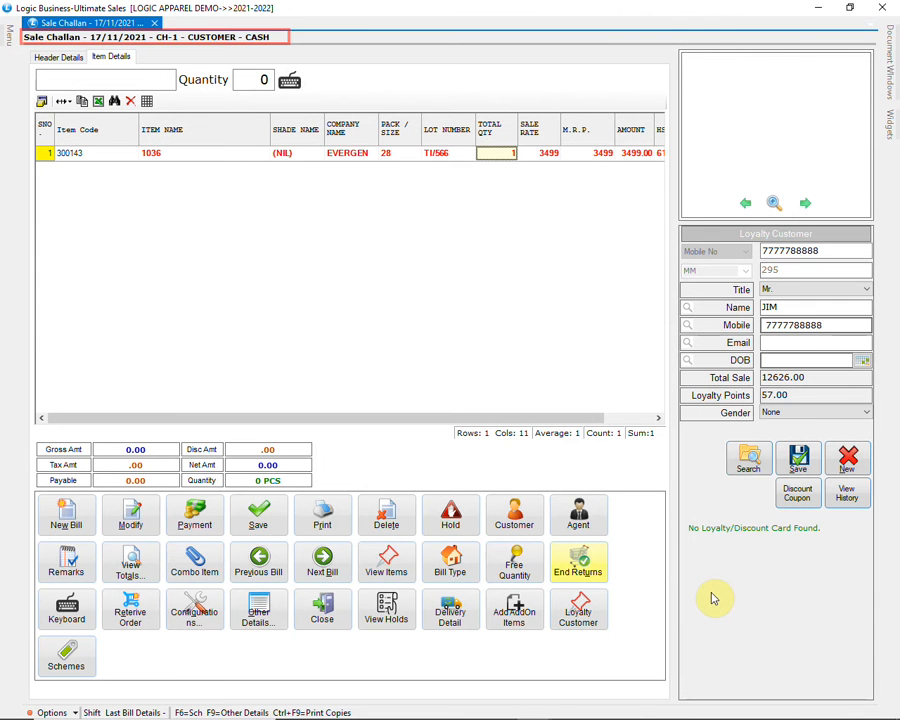
Step: Add the return line for item 1036 with quantity 1 and save the sale challan
key("Return")
key("Return")
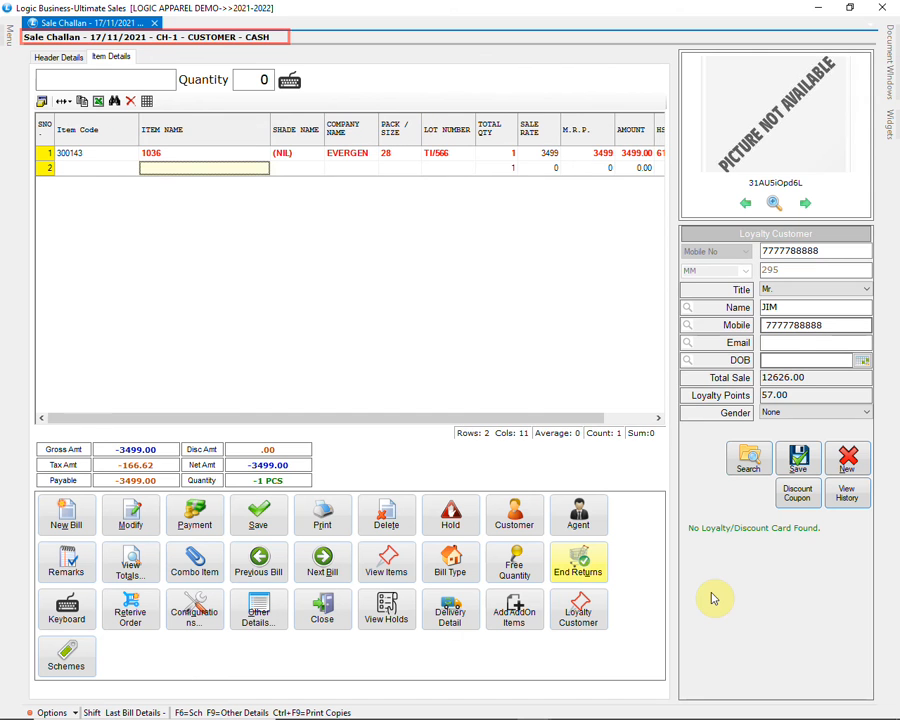
left_click(258, 515)
left_click(438, 415)
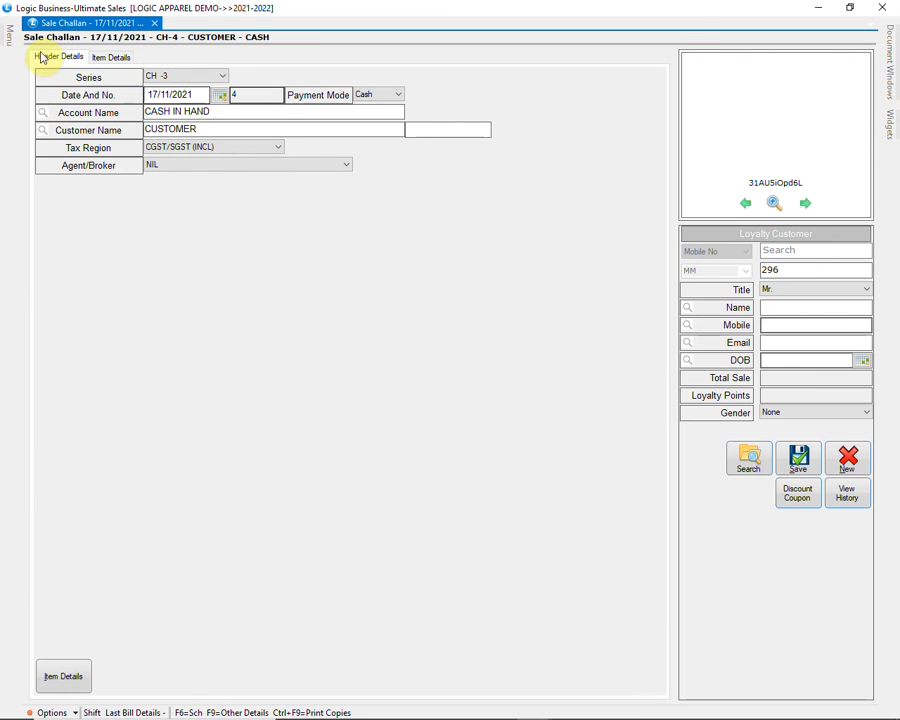
Step: Open a new touch-screen sale bill and accept its default header details to reach item entry
left_click(5, 33)
left_click(30, 79)
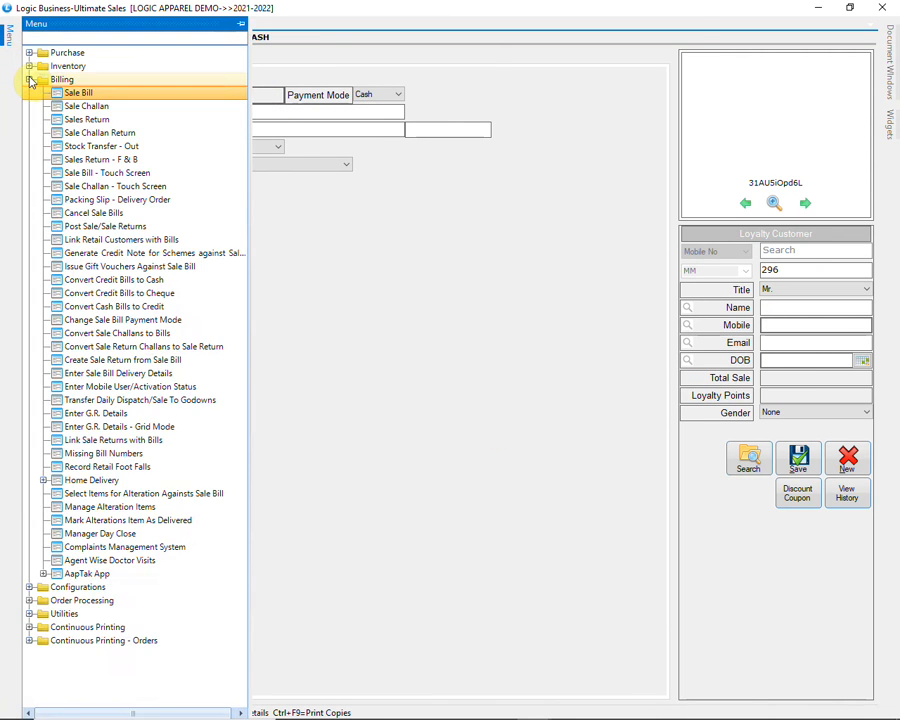
left_click(120, 173)
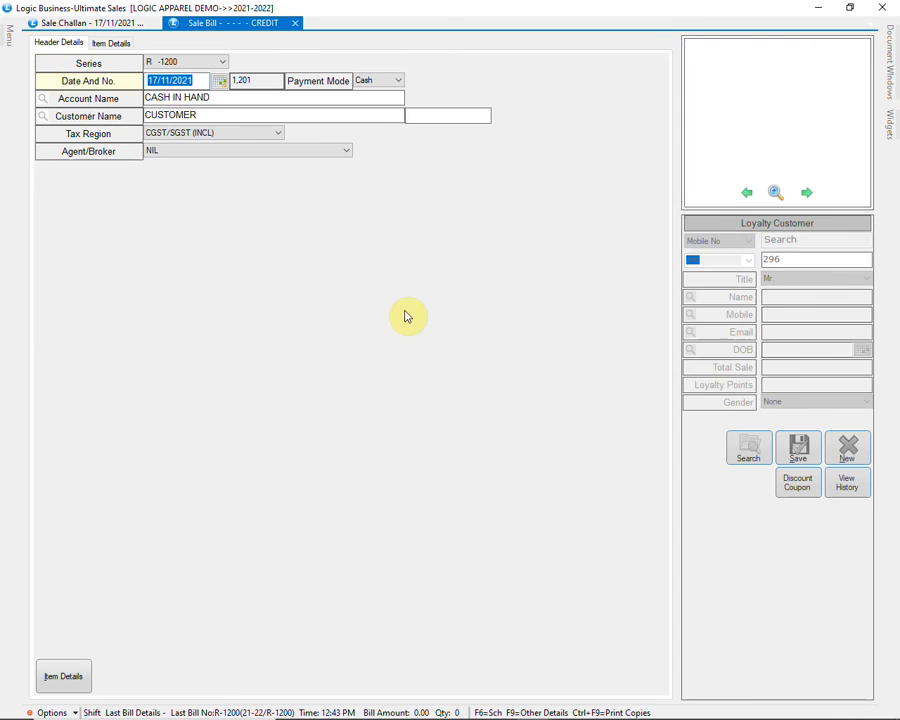
key("Return")
key("Return")
key("Return")
key("Return")
key("Return")
key("Return")
key("Return")
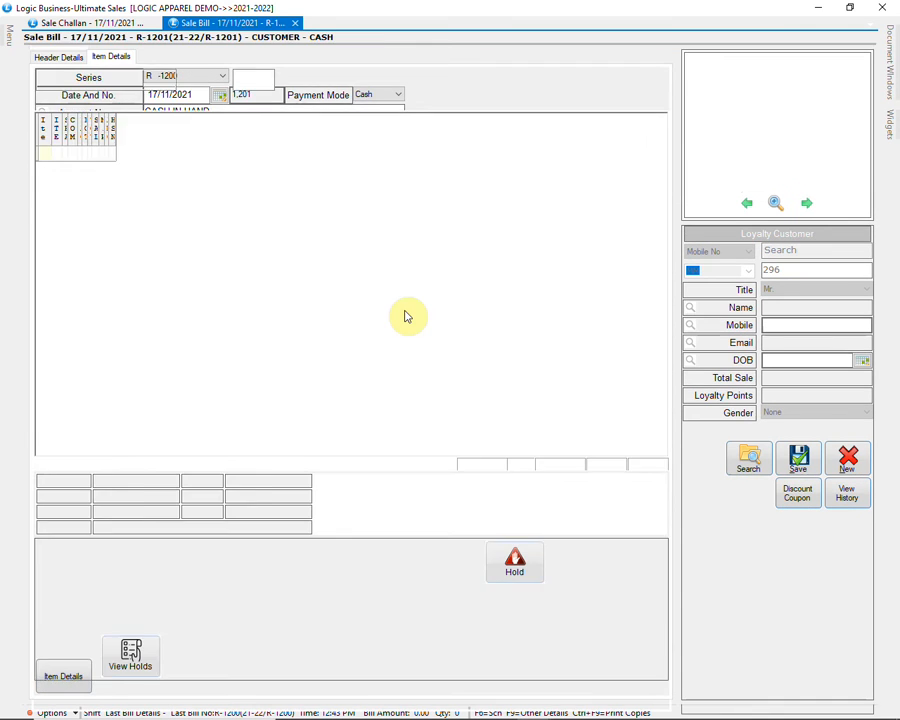
Step: Load the loyalty customer into the new sale bill by searching for the customer's mobile number
left_click(794, 252)
type("7777")
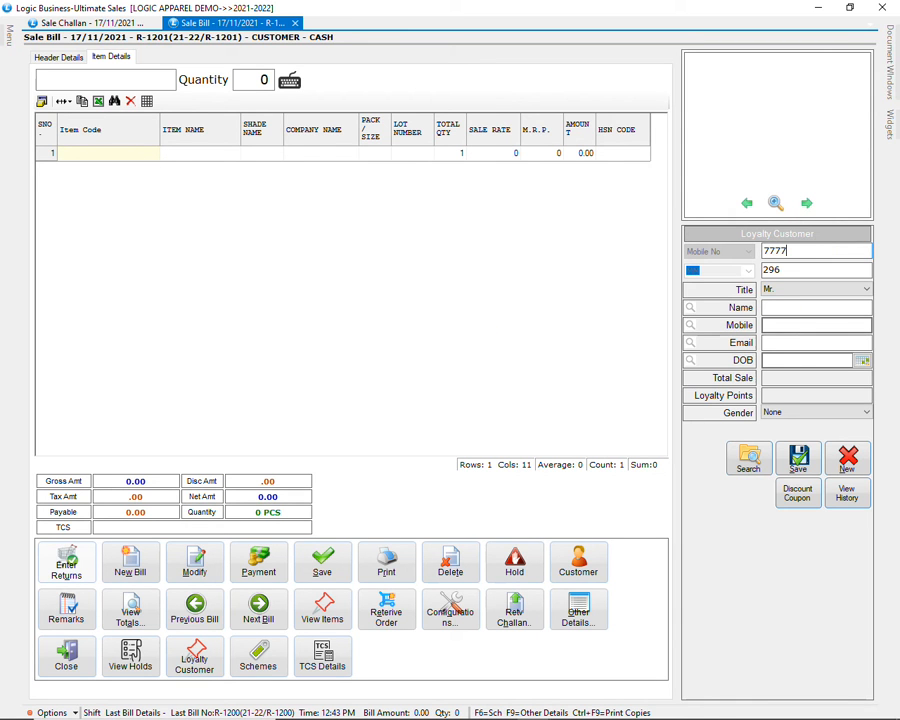
key("Return")
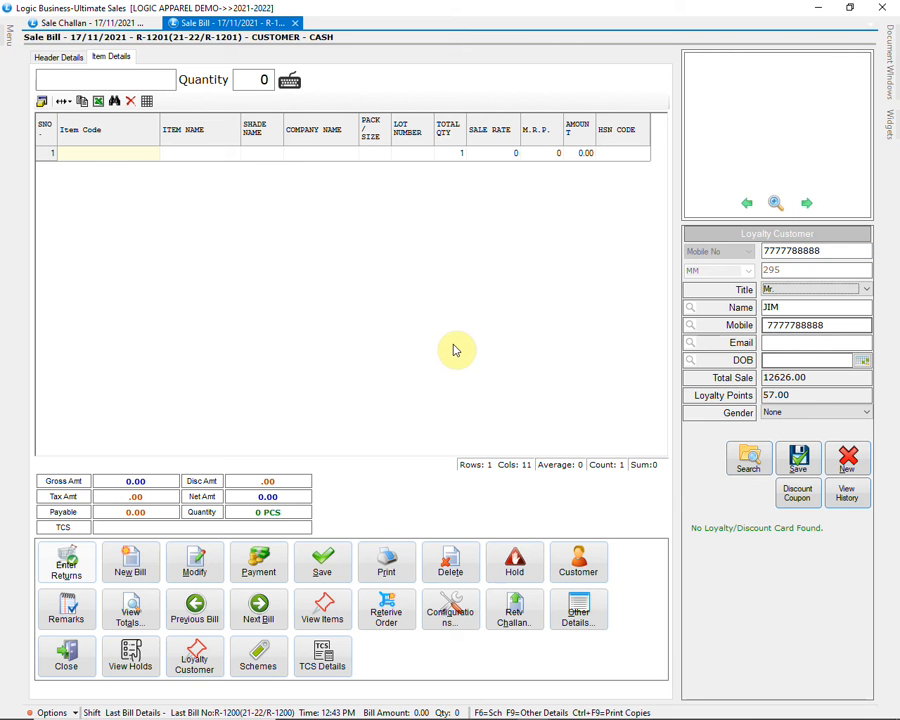
Step: Search the sale challans and retrieve challan CH-3 dated 17/11/2021 into the sale bill
left_click(517, 632)
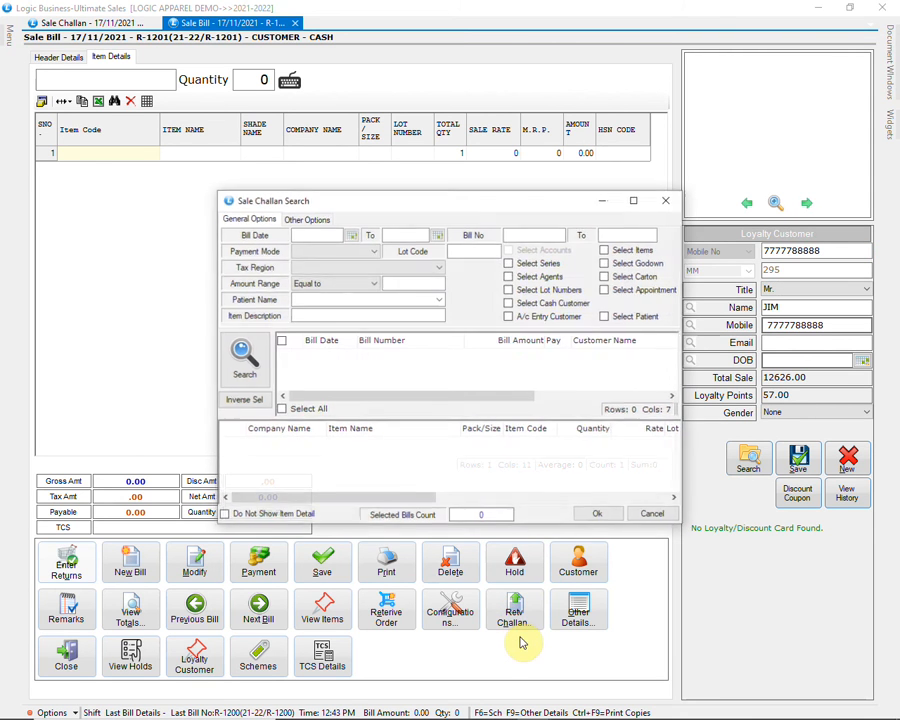
left_click(250, 360)
left_click(346, 362)
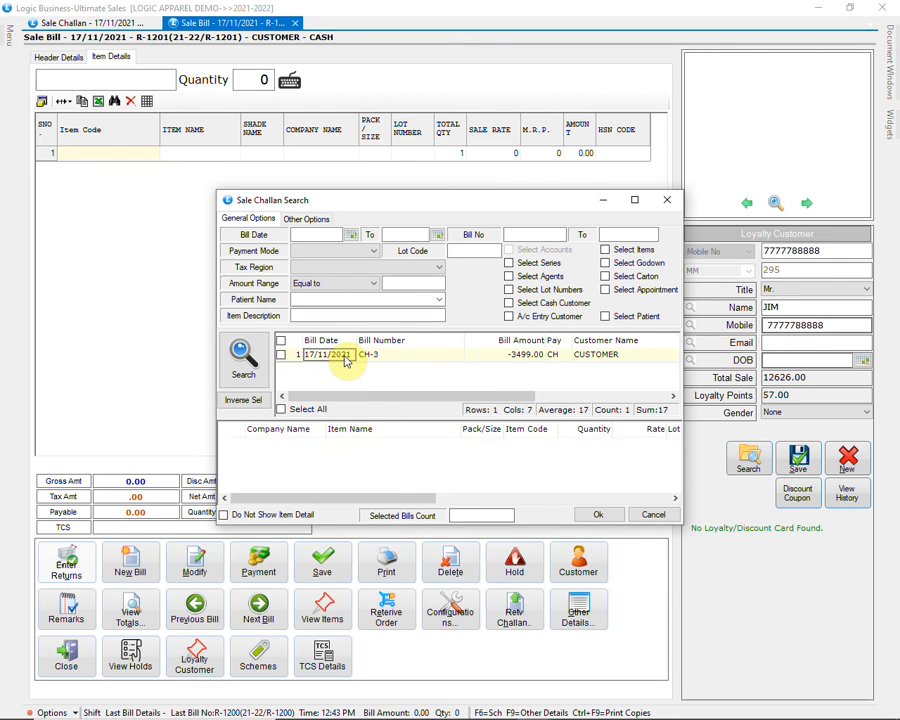
left_click(282, 356)
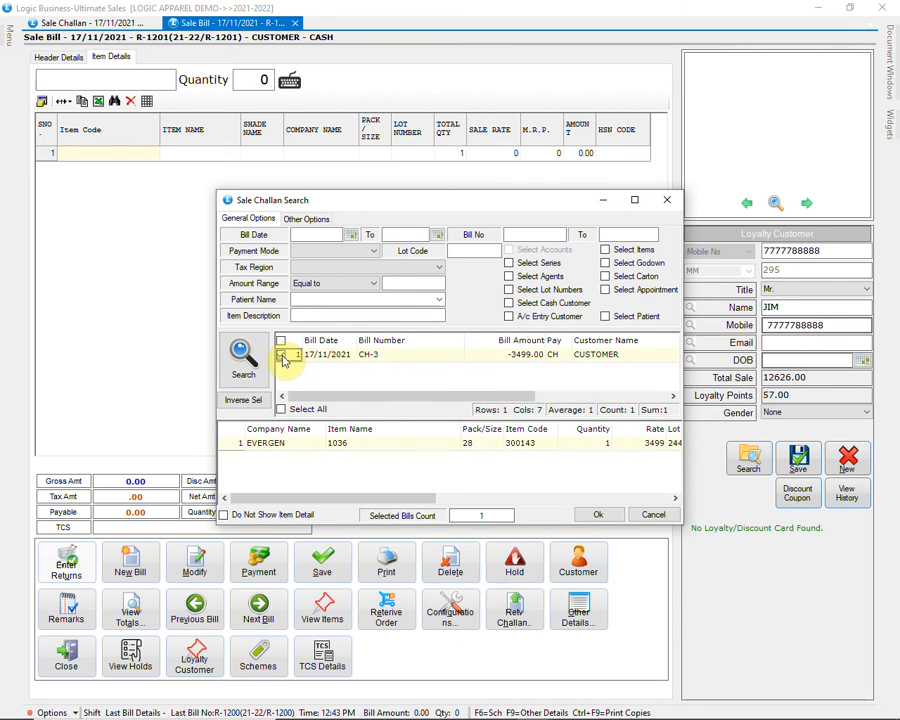
left_click(596, 514)
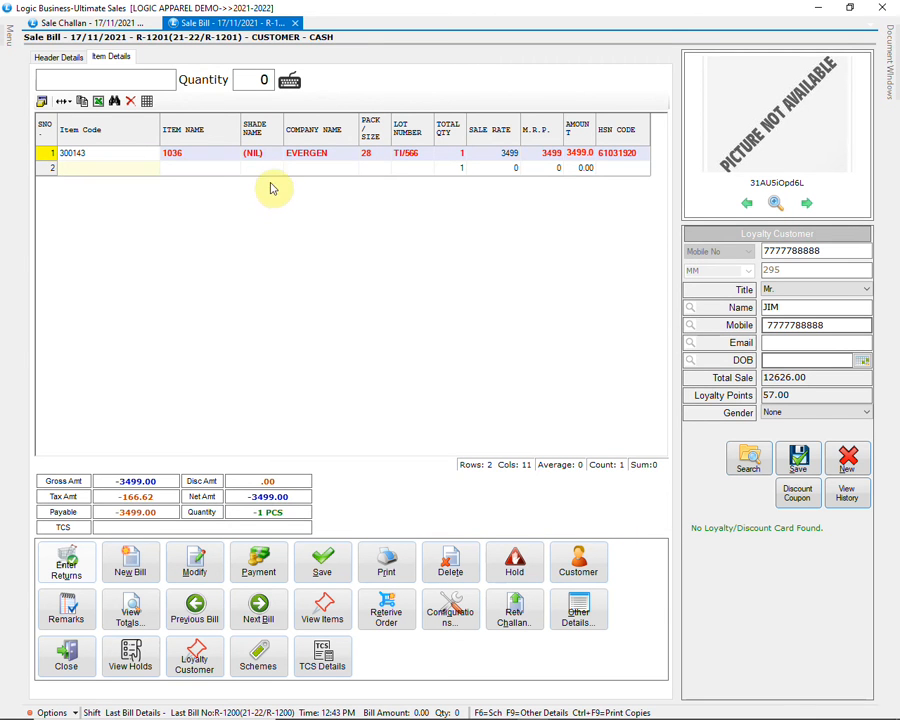
Step: Add EVERGEN item 1063 in size 26, lot TI/566, as the replacement item with quantity 1
left_click(171, 172)
type("1")
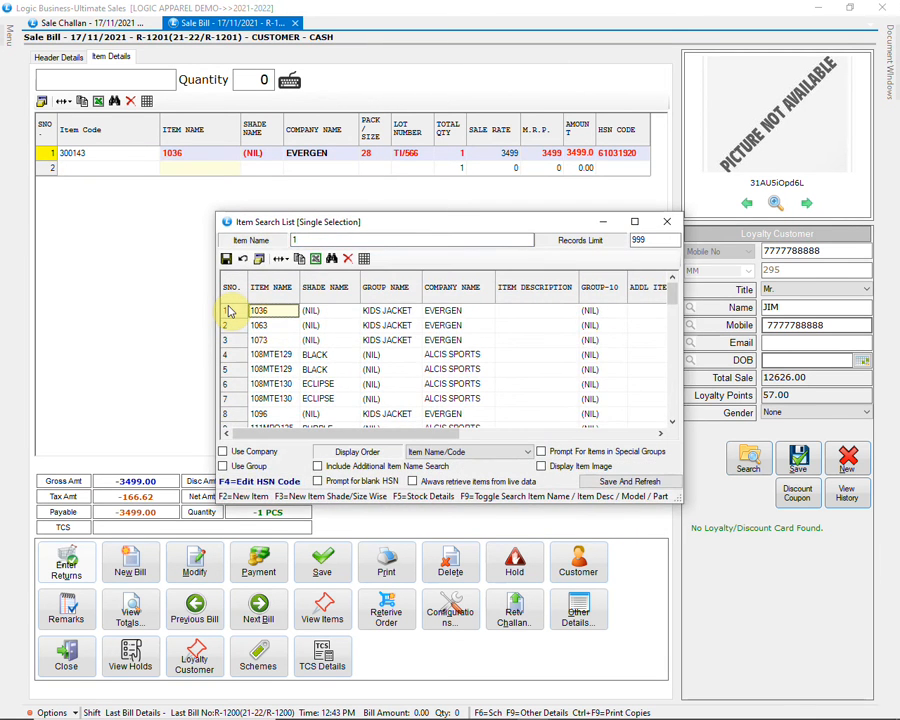
key("Down")
key("Return")
key("Return")
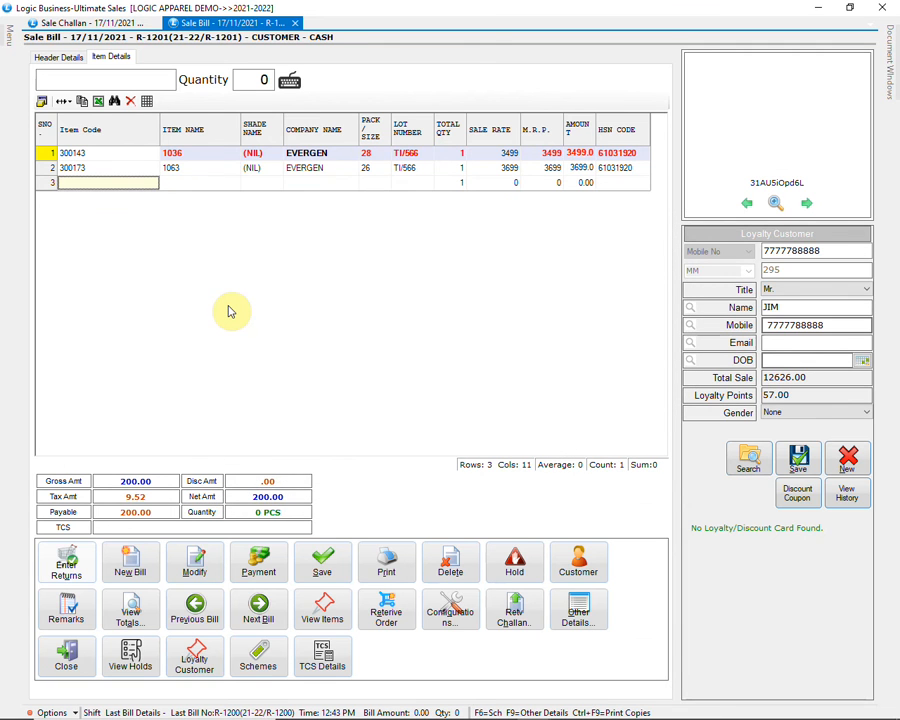
Step: Pay the bill's 200 balance in cash and save the sale bill
left_click(333, 560)
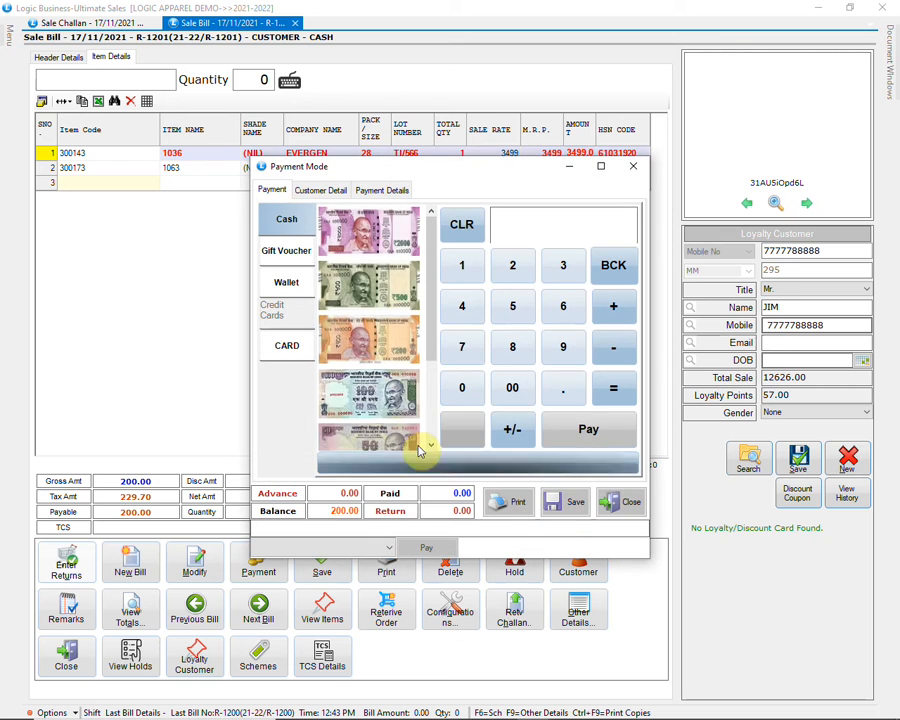
left_click(580, 436)
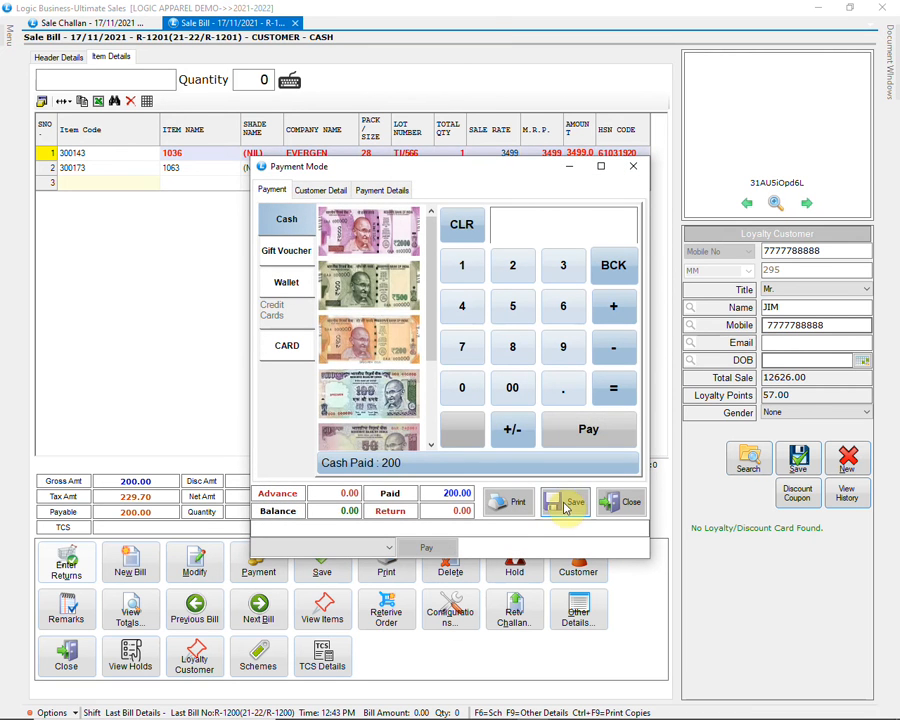
left_click(566, 507)
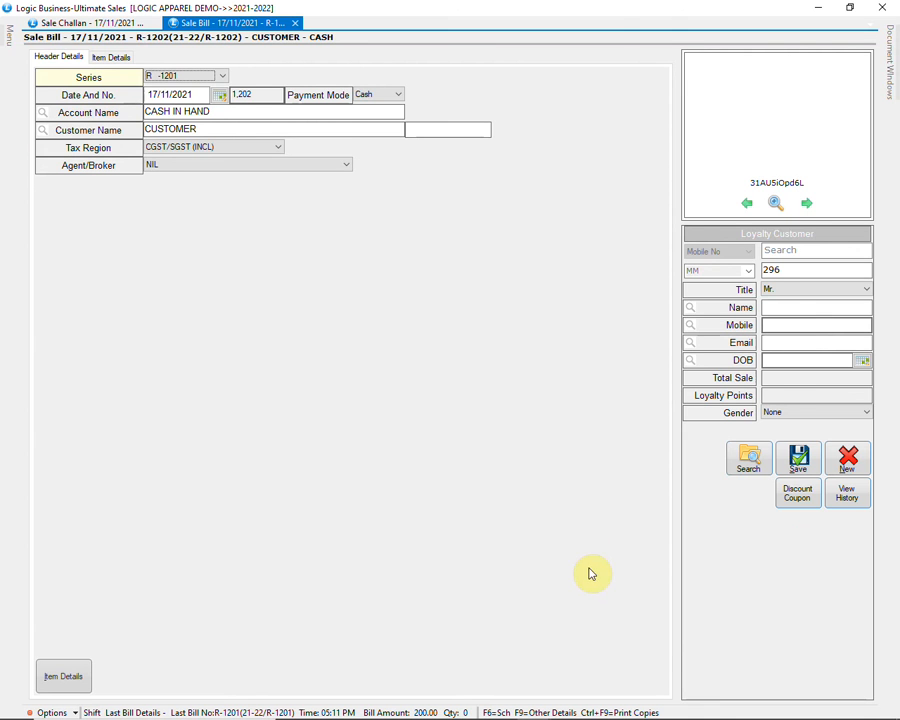
Step: Close the billing window and open Bank Payments from the accounts group
left_click(882, 7)
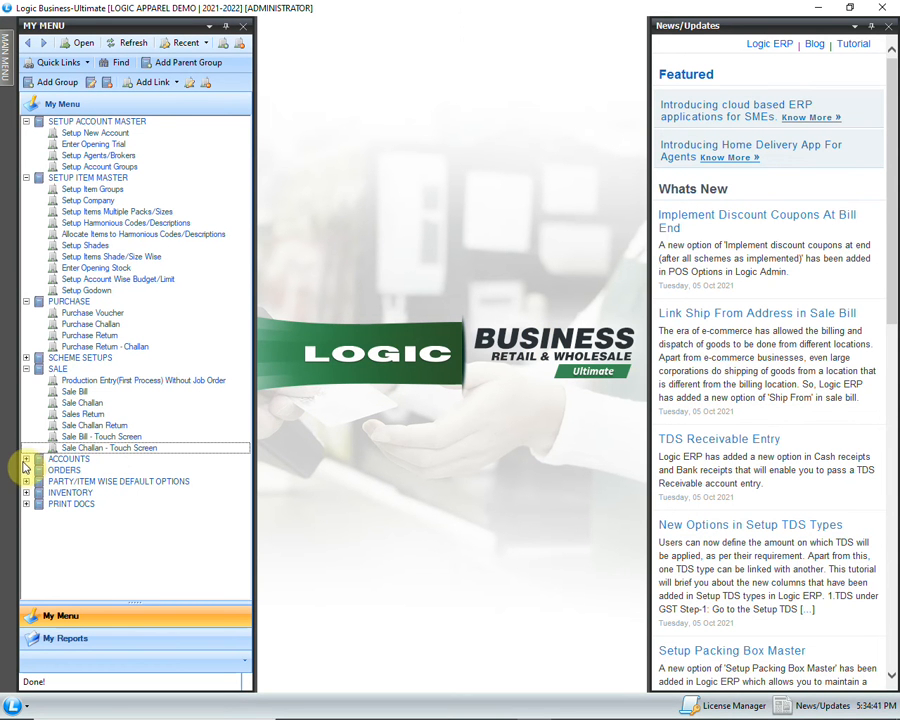
left_click(26, 459)
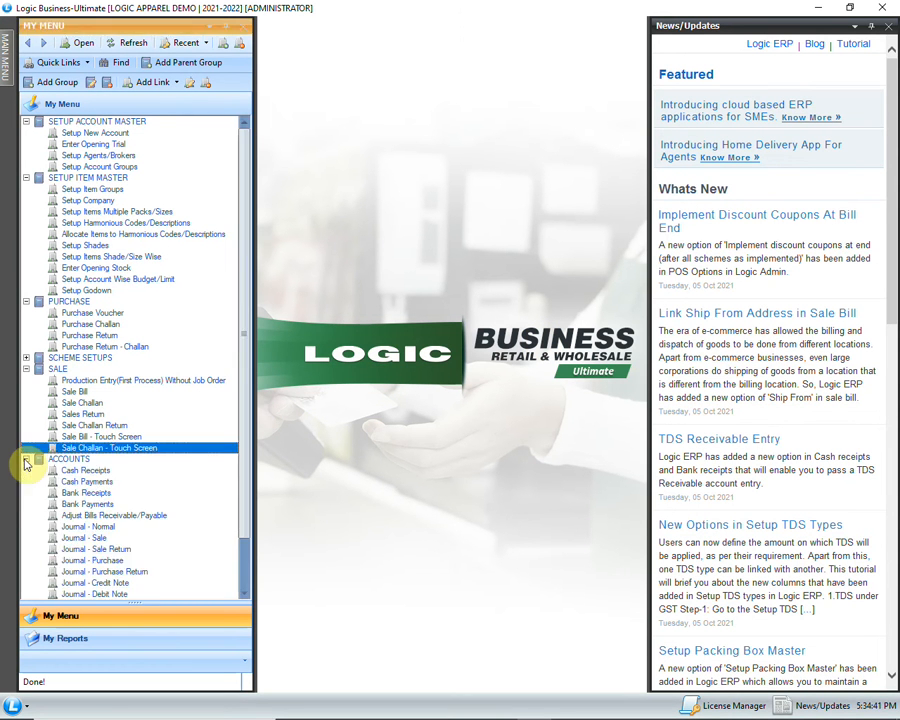
left_click(120, 504)
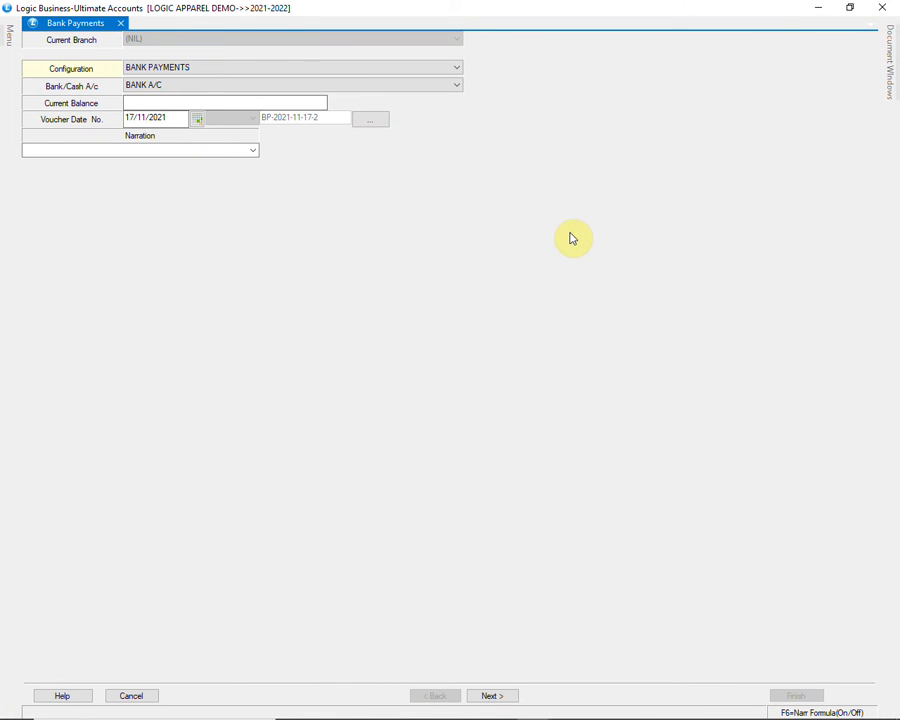
Step: Set up the bank payment voucher for BANK A/C dated 17/11/2021 with the narration CHEQUE PAYMENT and proceed to the entry grid
key("Return")
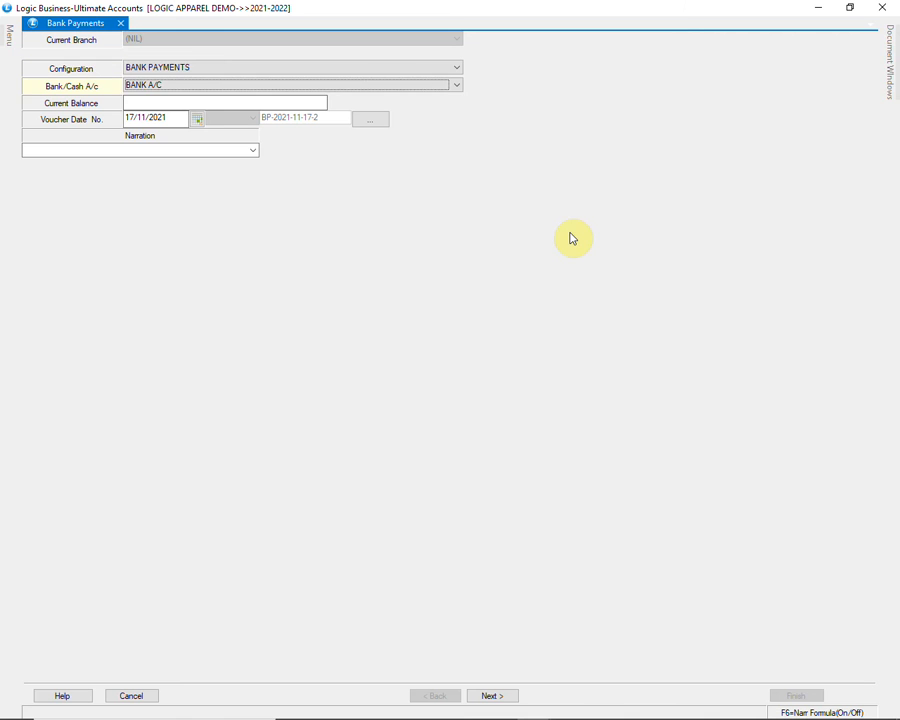
left_click(456, 86)
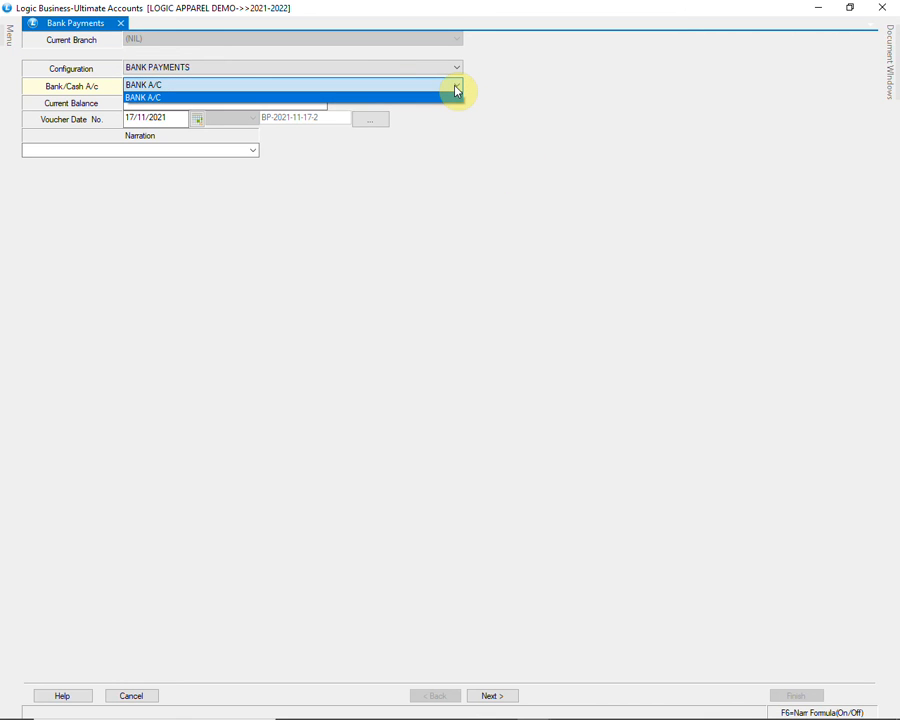
left_click(456, 88)
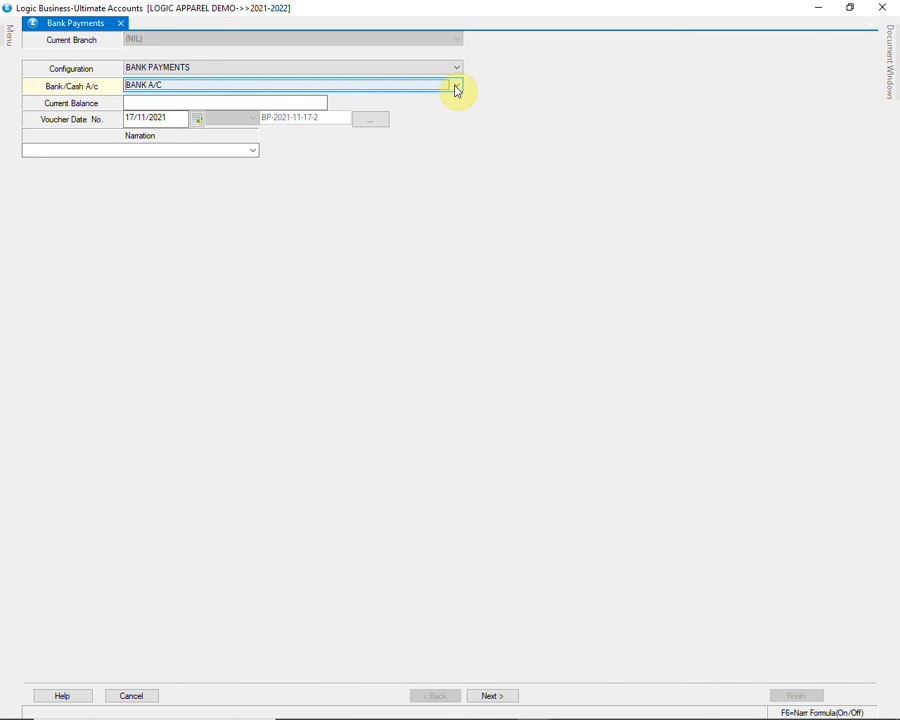
key("Return")
key("Return")
left_click(253, 151)
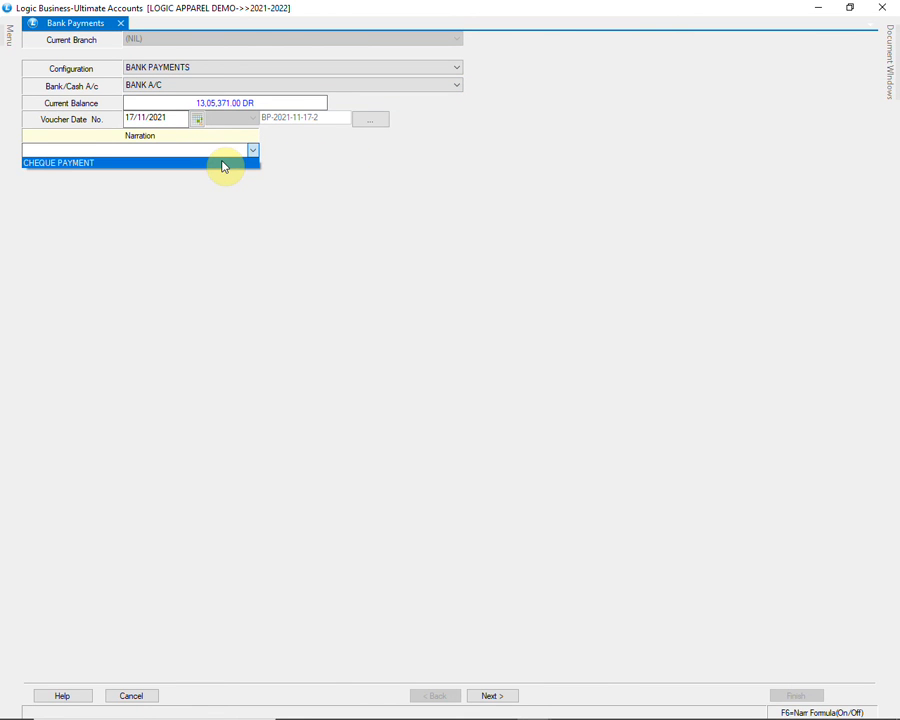
left_click(223, 163)
key("Return")
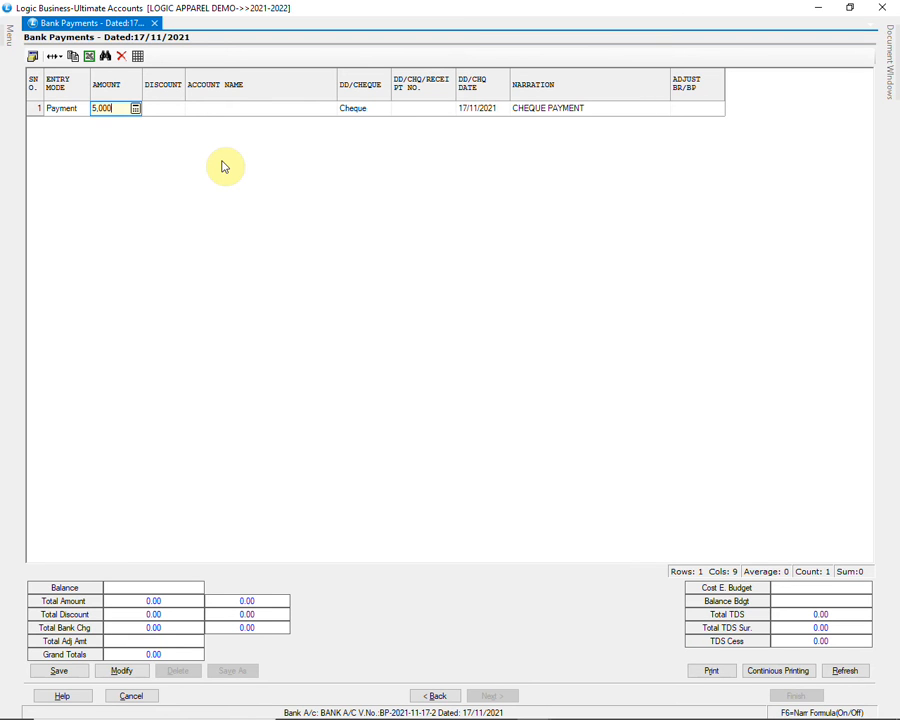
Step: Enter a 5000 cheque payment to ASR COLLECTIONS PVT. LTD. with cheque number 789456, dated 17/11/2021
key("Return")
key("Return")
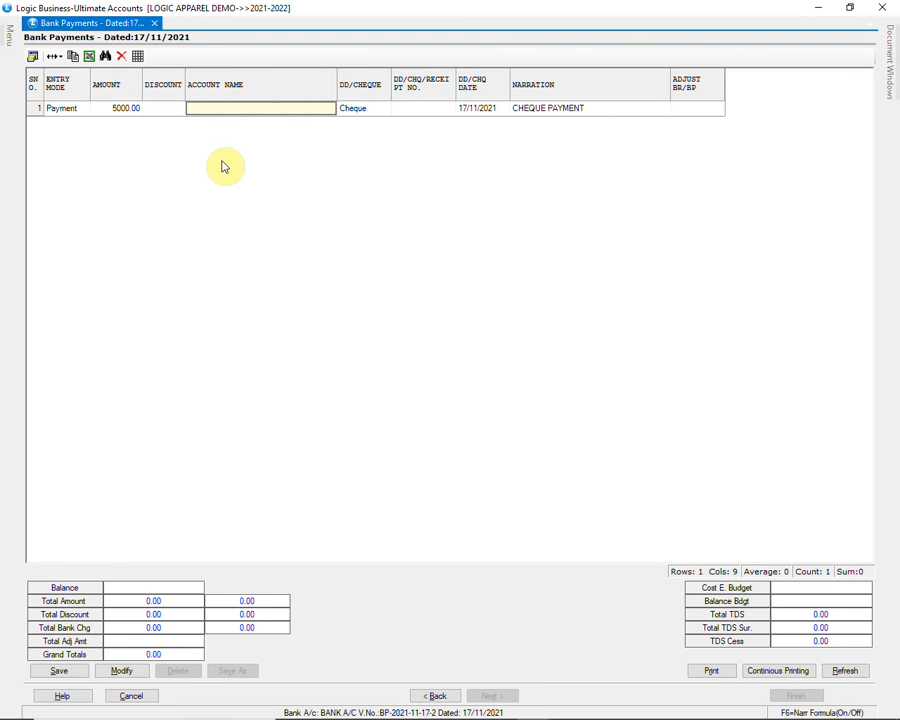
type("ASR")
key("Return")
key("Return")
type("789")
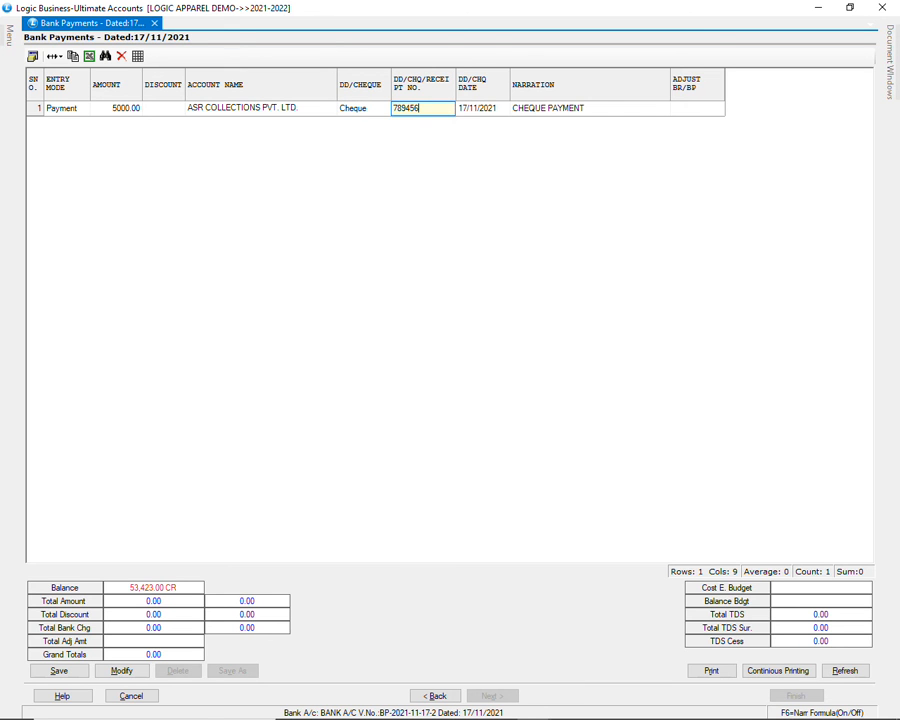
type("456")
key("Return")
key("Return")
key("Return")
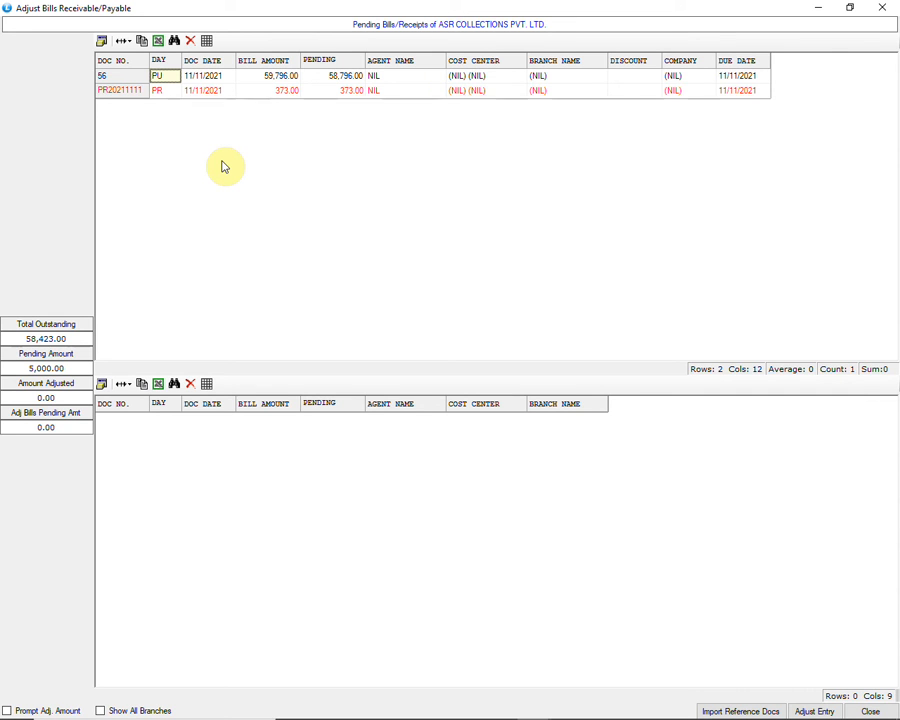
Step: Adjust the payment against pending purchase bill 56 and save the bank payment voucher
key("Return")
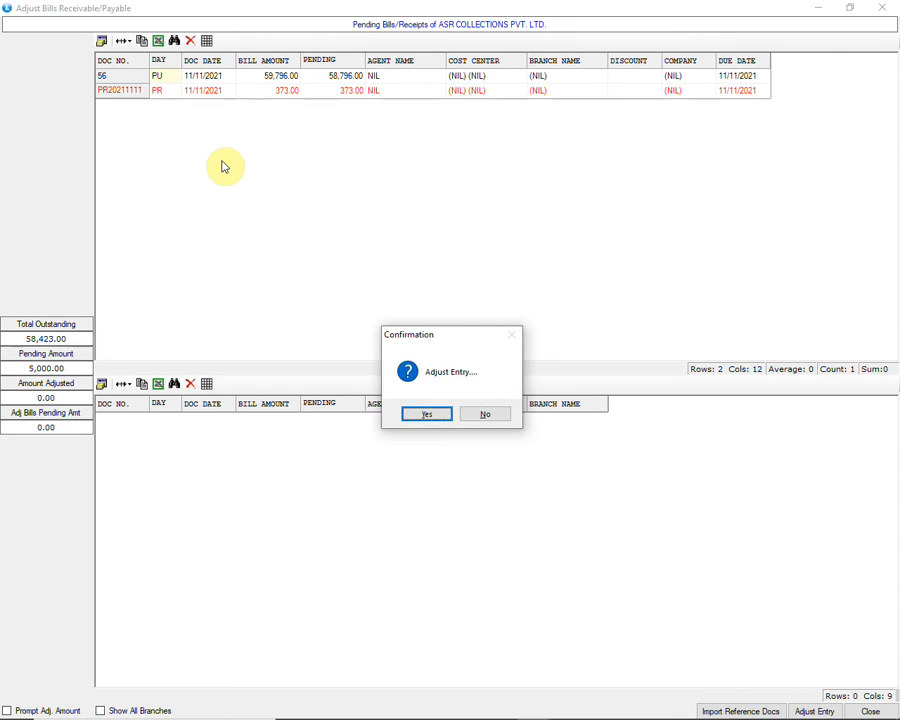
key("Return")
key("Return")
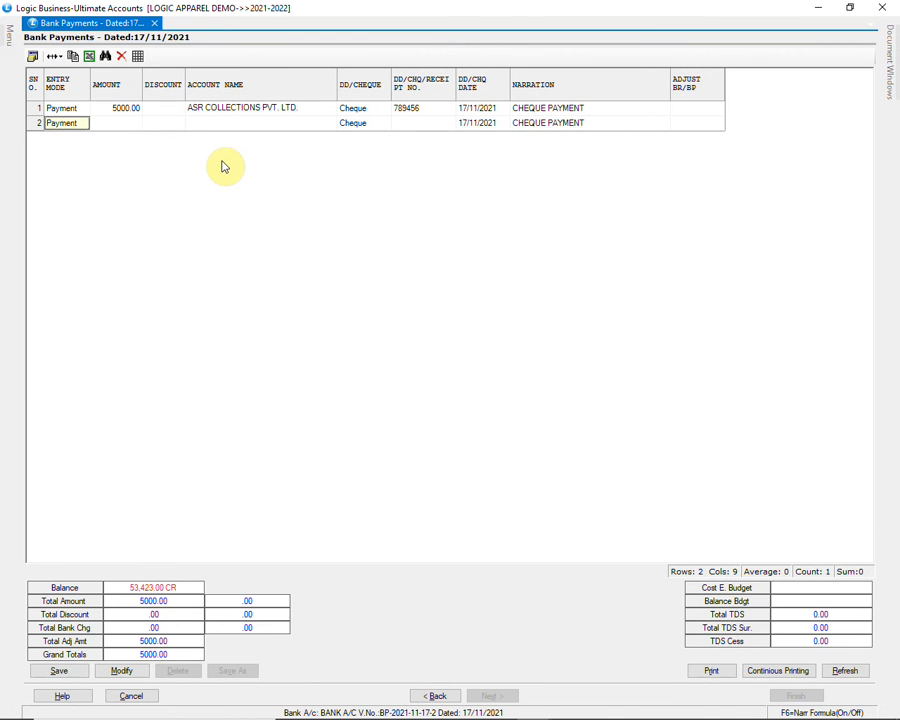
left_click(66, 669)
left_click(427, 413)
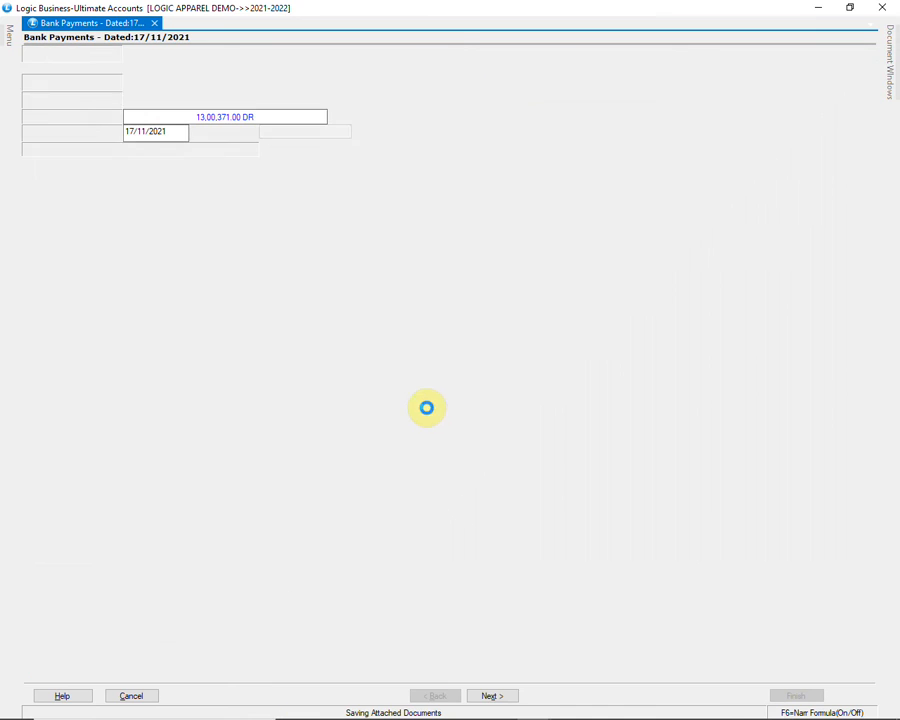
Step: Close the bank payments window and open Barcode Labels Printing from the item reports
left_click(882, 7)
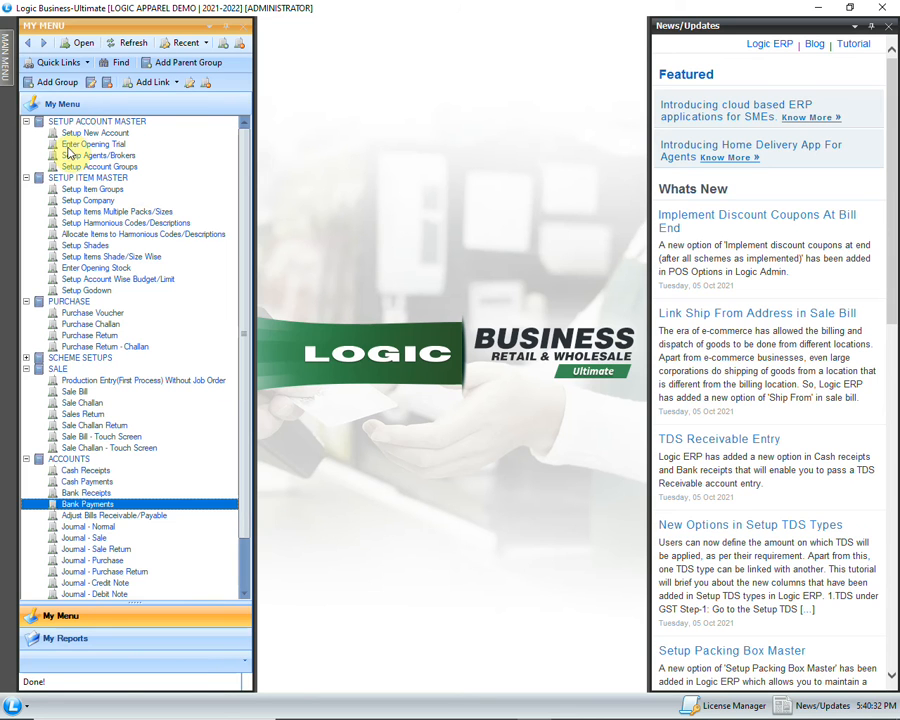
mouse_move(5, 68)
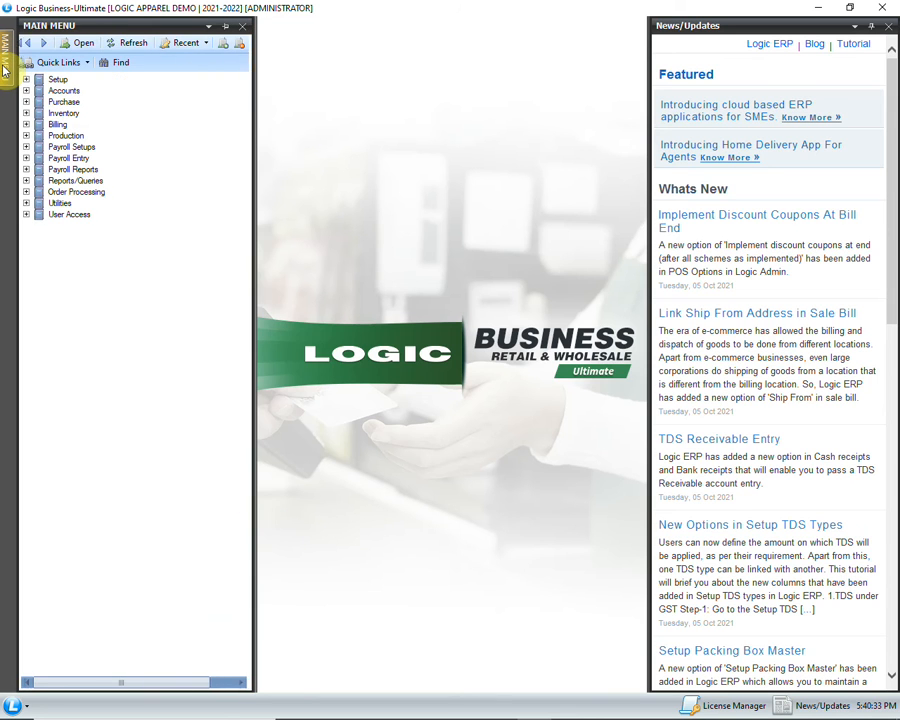
left_click(26, 180)
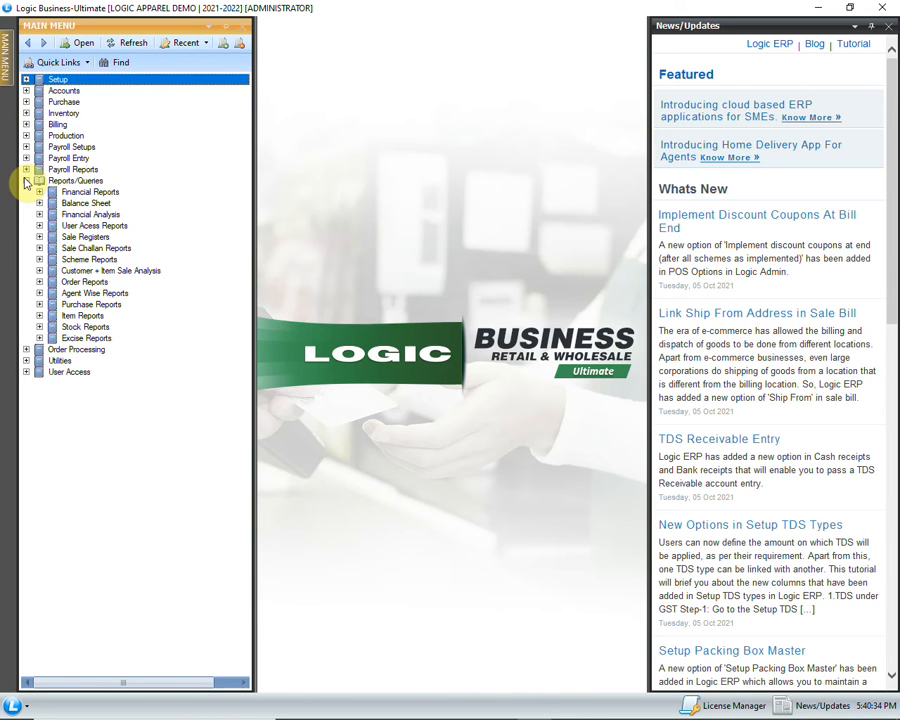
left_click(39, 316)
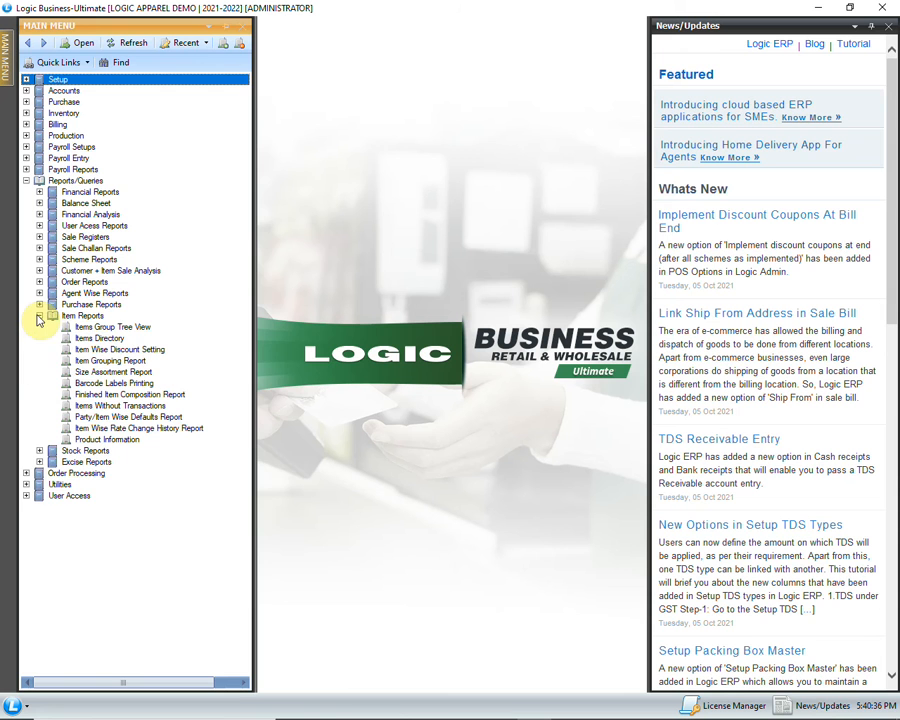
left_click(118, 383)
double_click(118, 383)
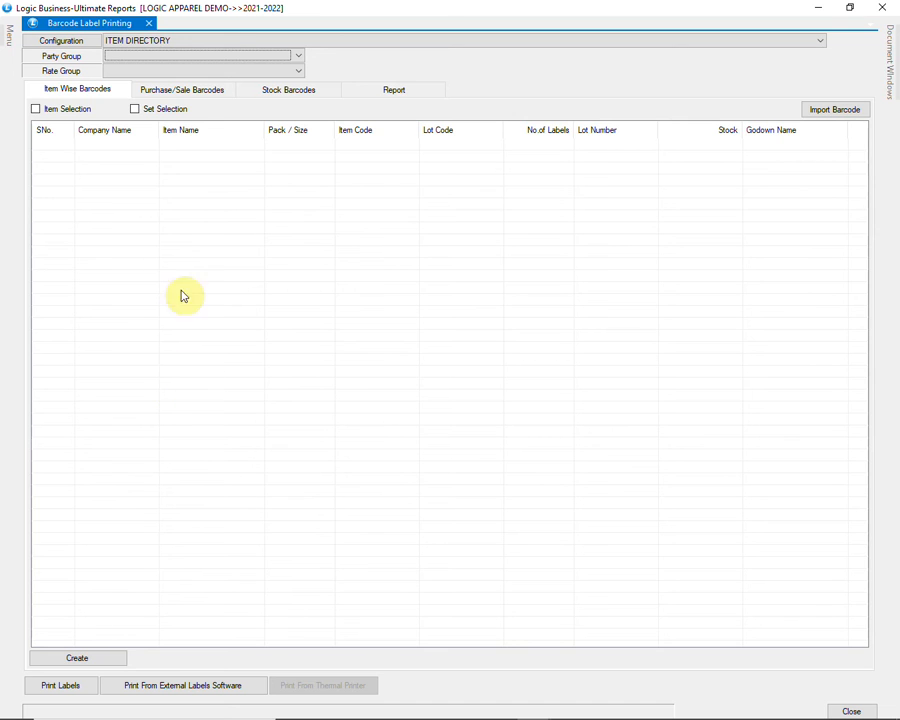
Step: Search the purchases for barcode printing and load the items of voucher GRN-33 dated 15/11/2021
left_click(178, 91)
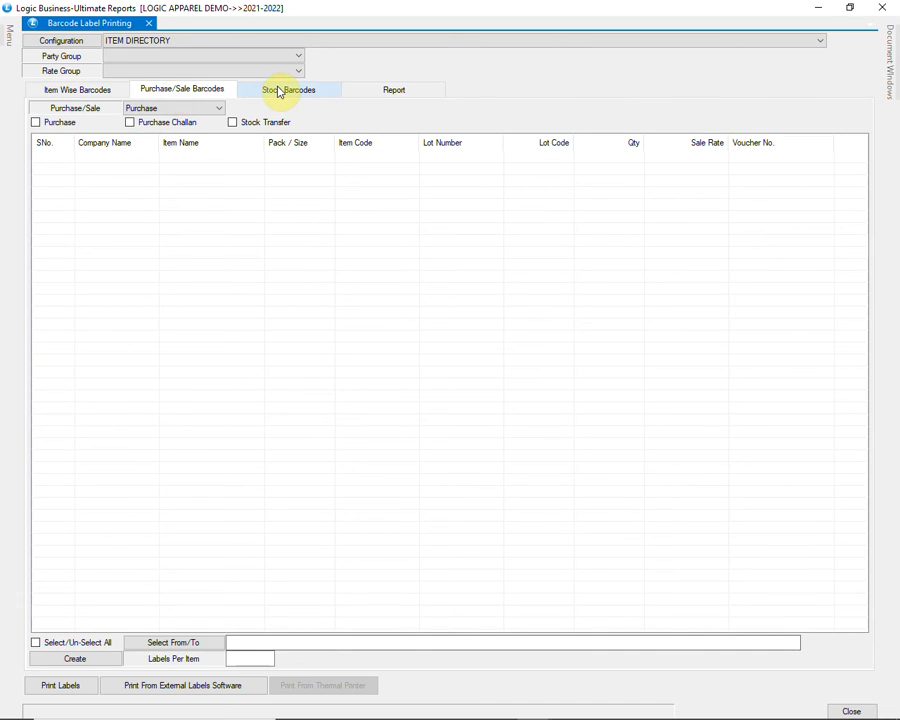
left_click(58, 122)
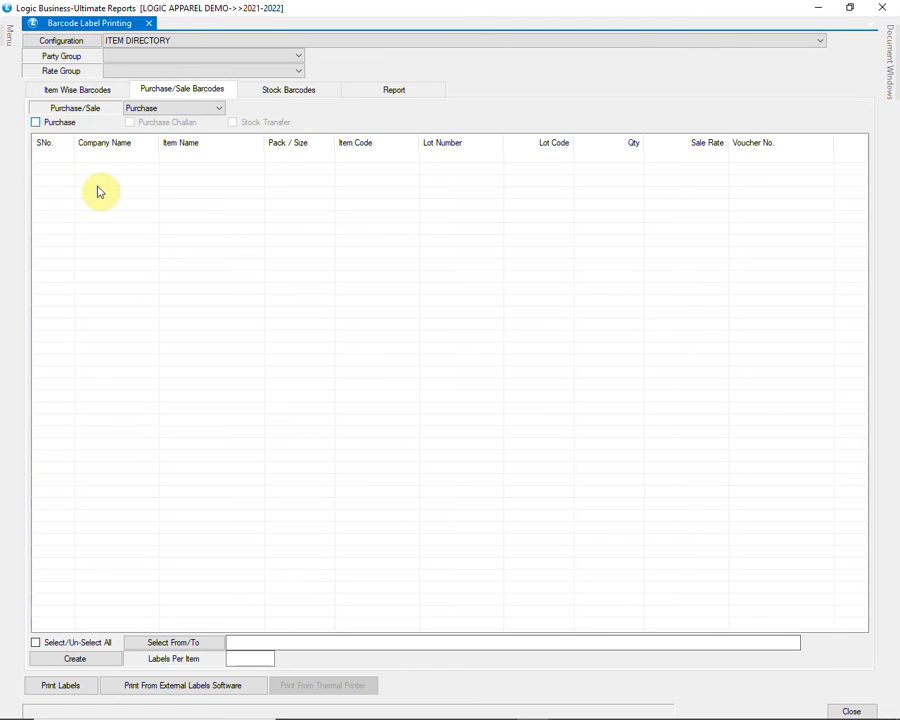
left_click(251, 346)
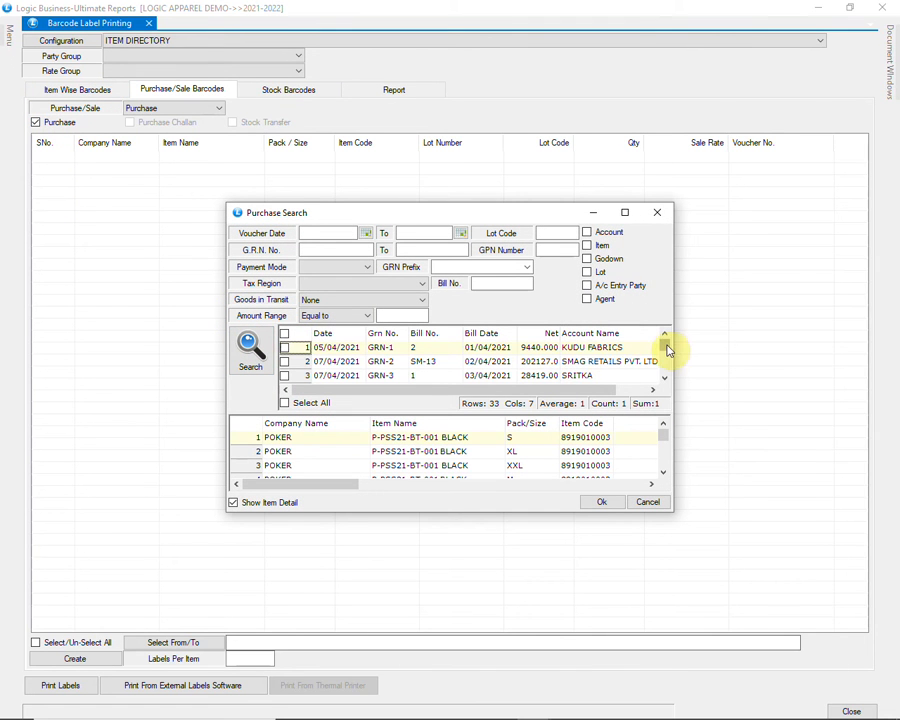
left_click_drag(661, 348, 666, 374)
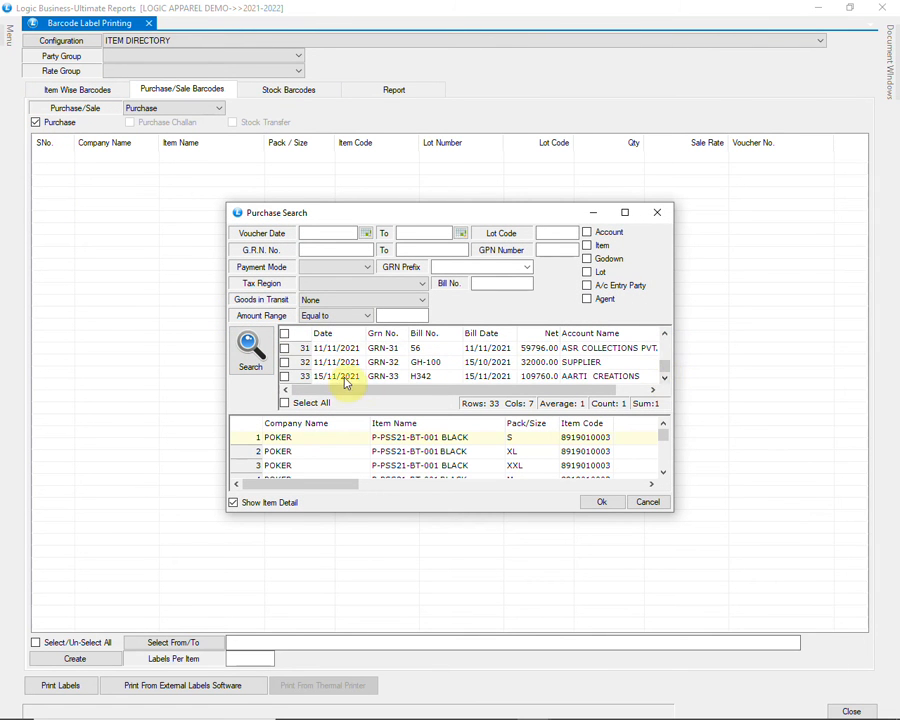
left_click(285, 377)
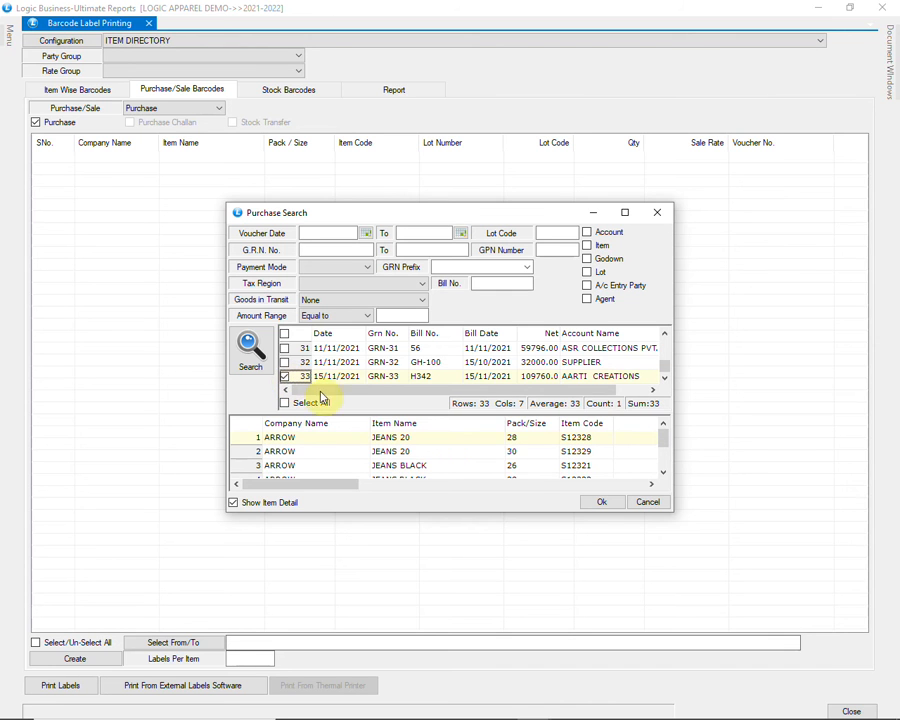
left_click(600, 501)
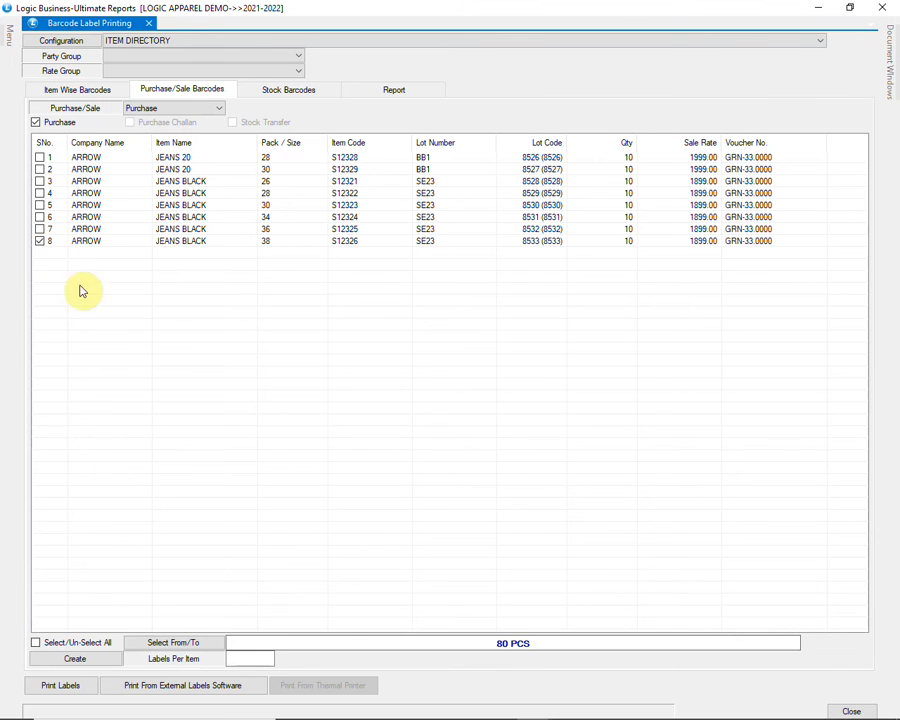
Step: Create barcode labels for the size 38 JEANS BLACK item, decline direct printing, and inspect the elements in the label designer
left_click(98, 657)
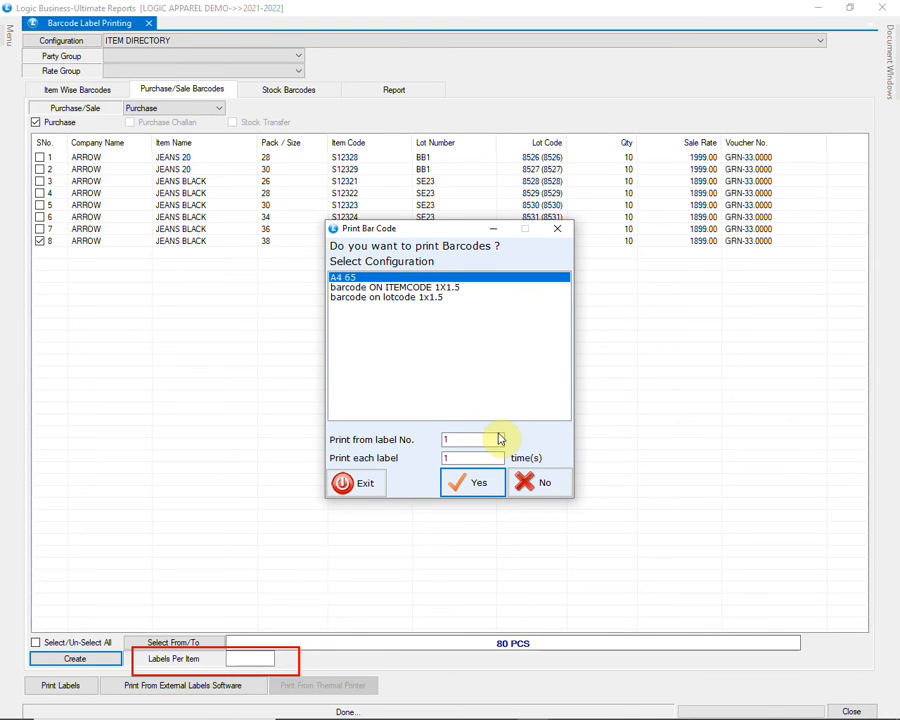
left_click(540, 488)
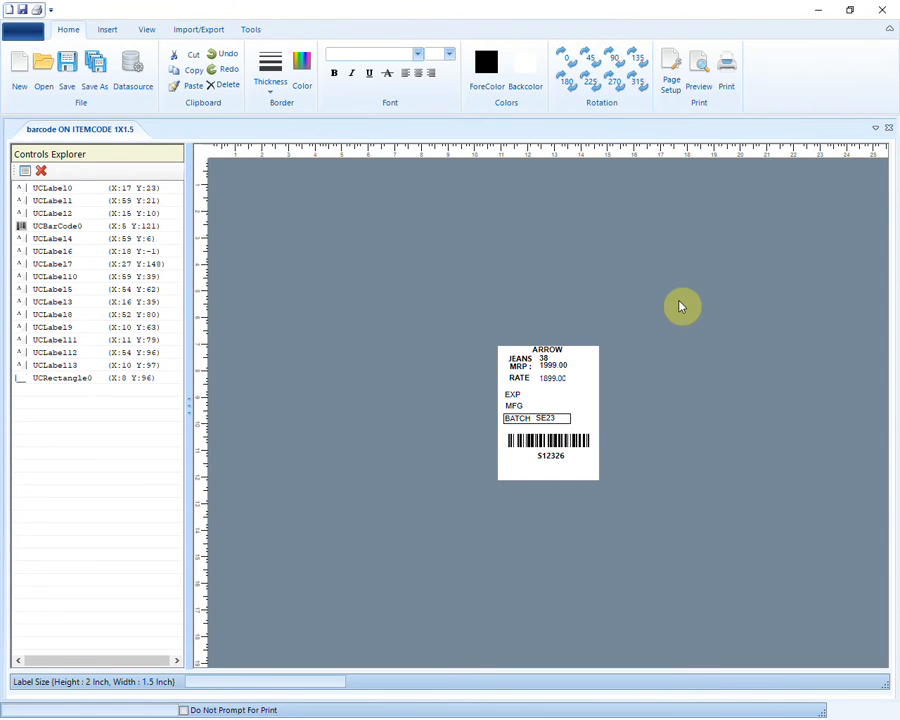
left_click(556, 440)
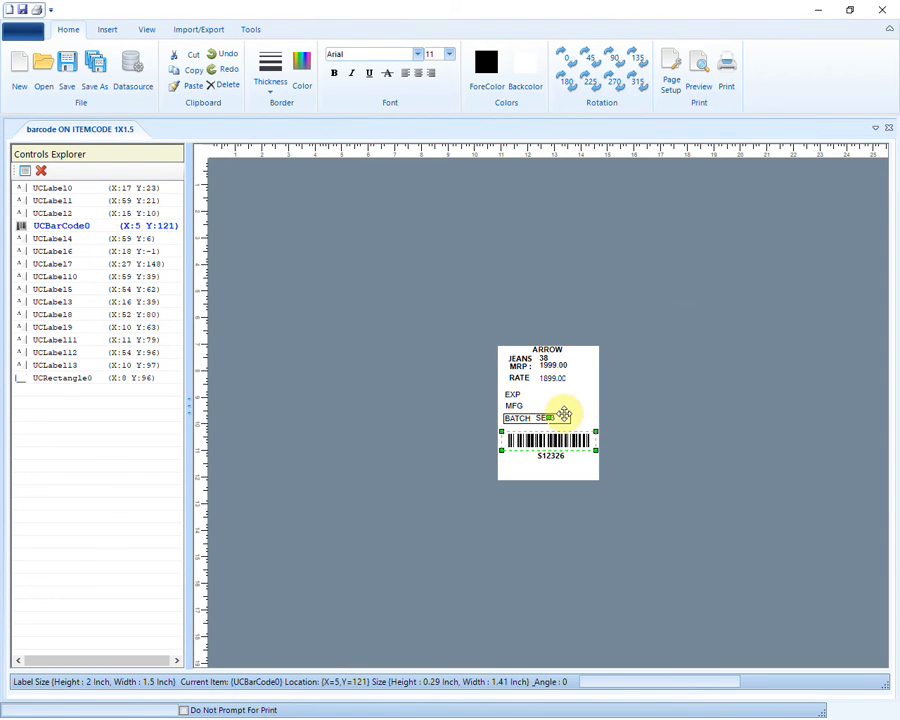
left_click(558, 350)
Step: Open the A4 65 label design, preview its sheet of labels, and close the preview
left_click(44, 72)
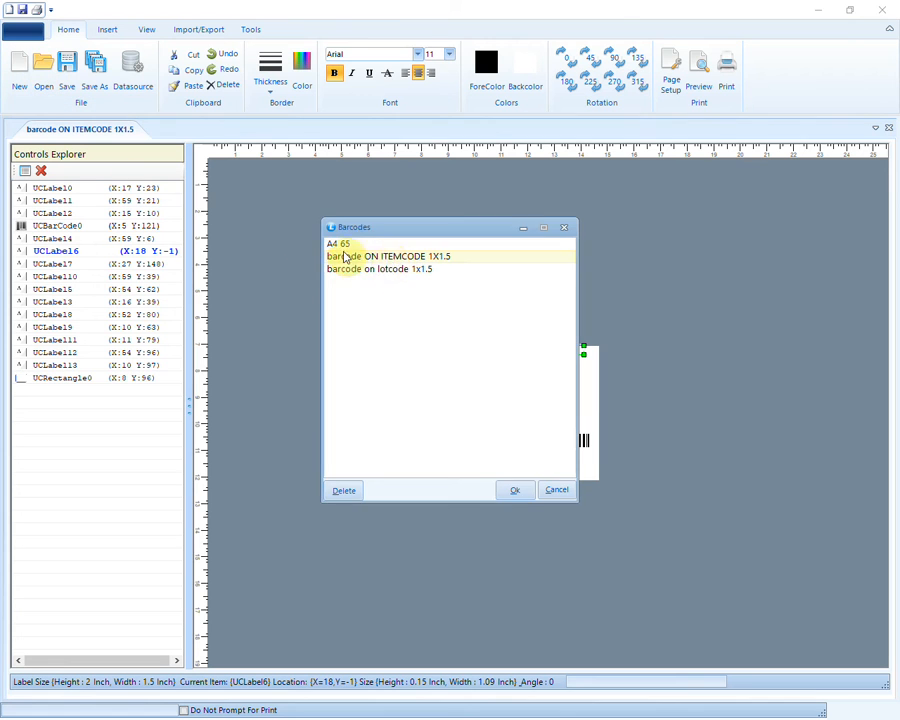
left_click(512, 491)
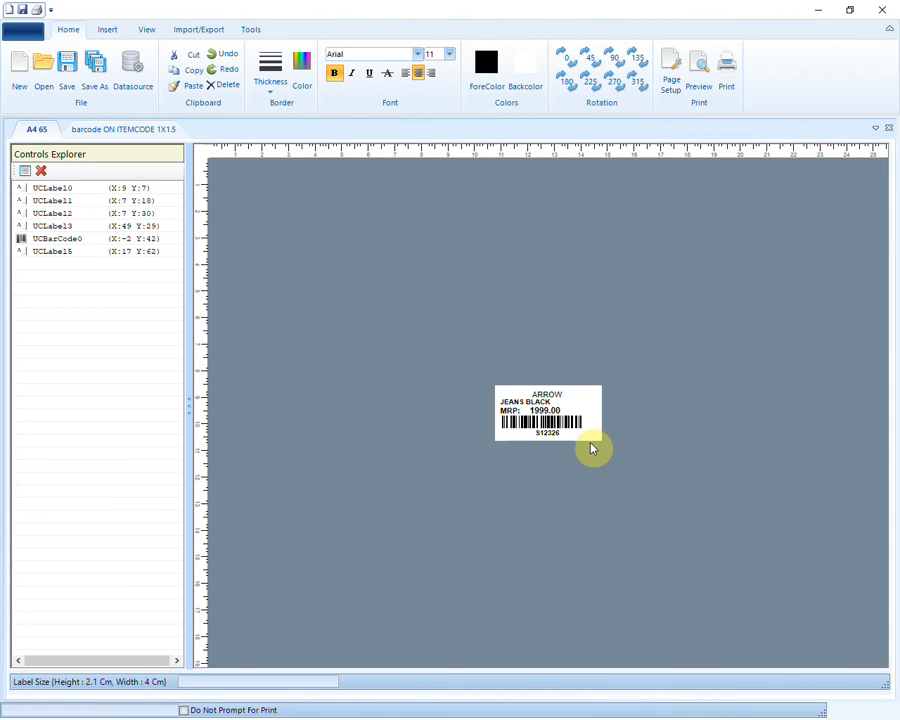
left_click(701, 76)
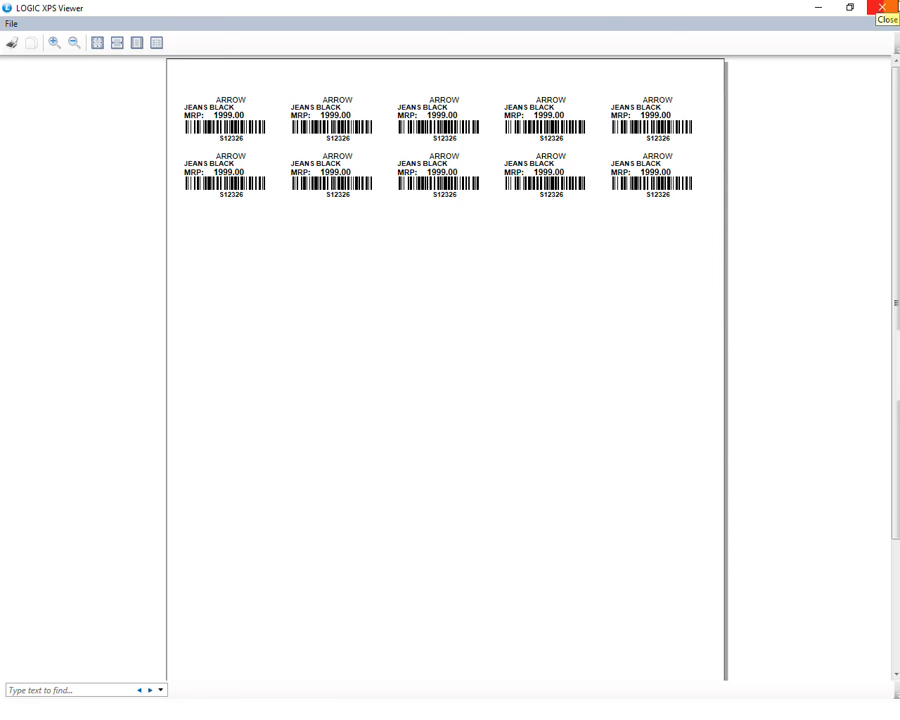
left_click(884, 8)
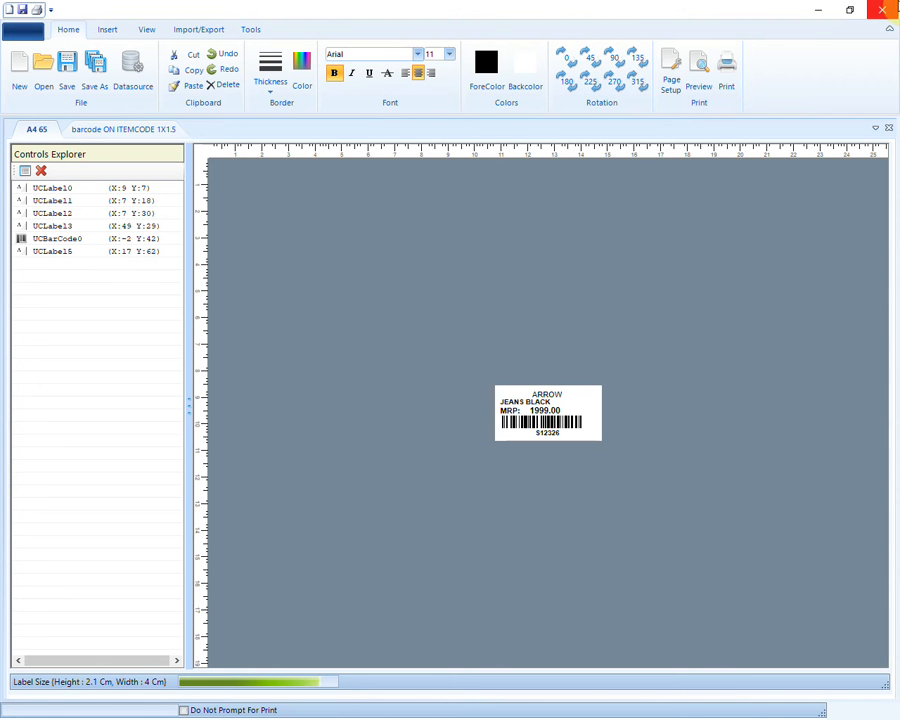
Step: Open the barcode ON ITEMCODE 1X1.5 design, preview all its label pages, and close the preview
left_click(52, 84)
left_click(422, 256)
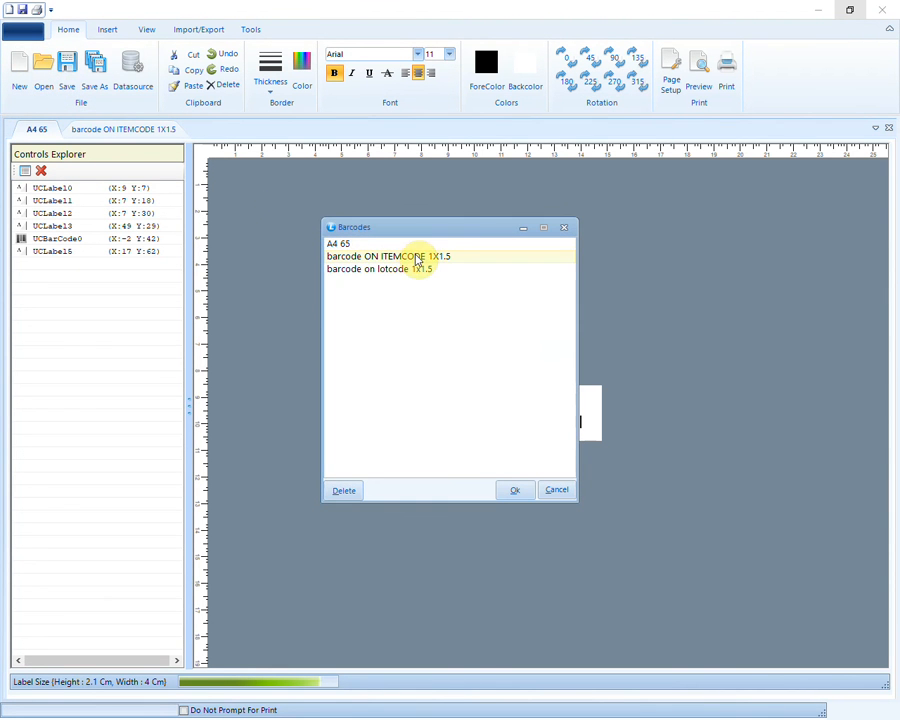
left_click(514, 491)
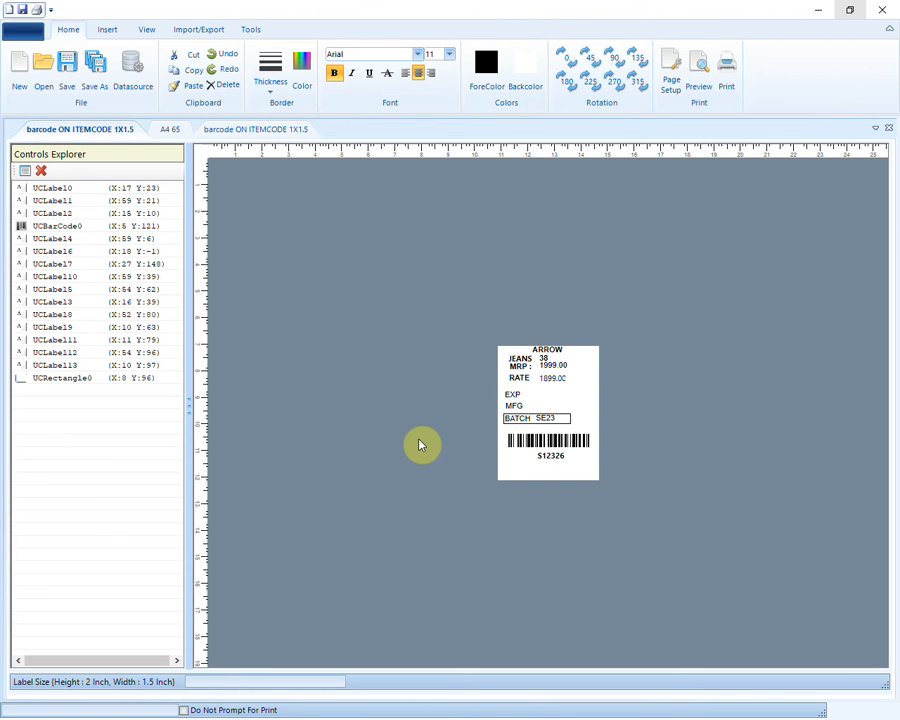
left_click(695, 84)
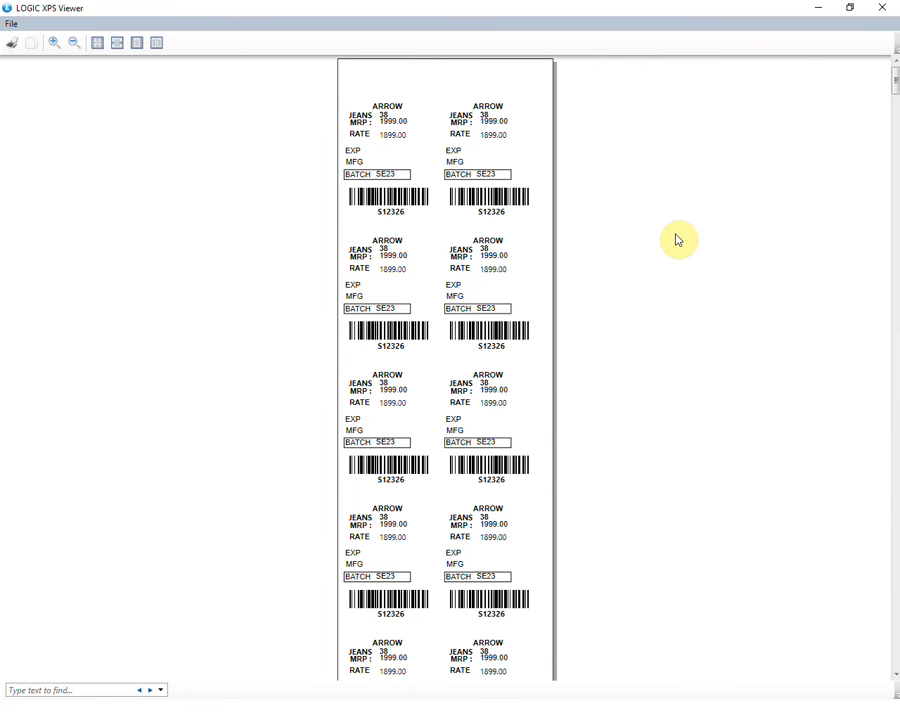
scroll(677, 240, "down", 3)
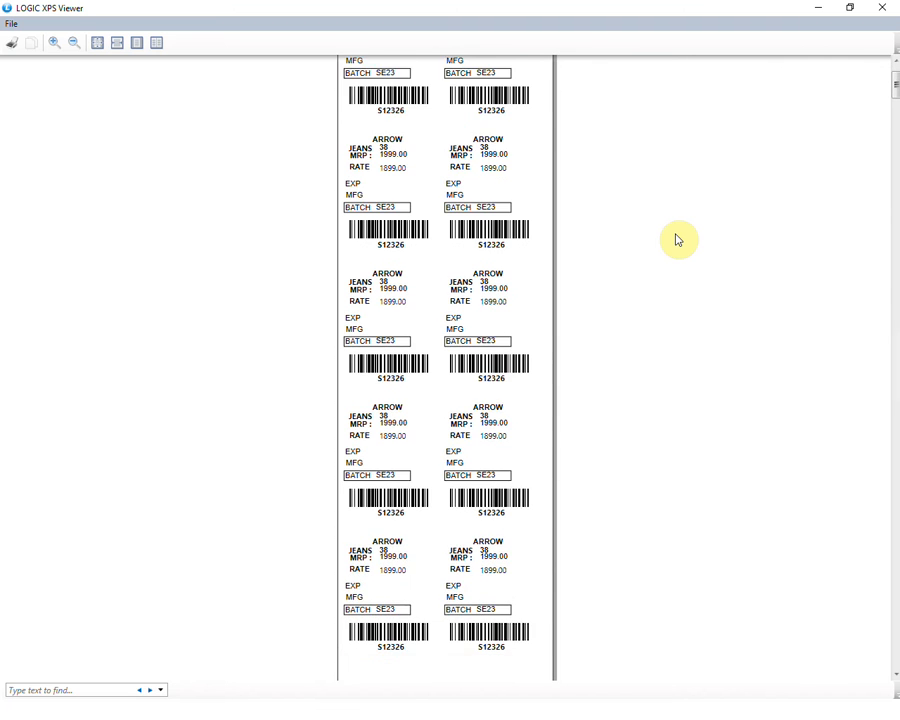
scroll(677, 240, "down", 2)
scroll(677, 240, "down", 1)
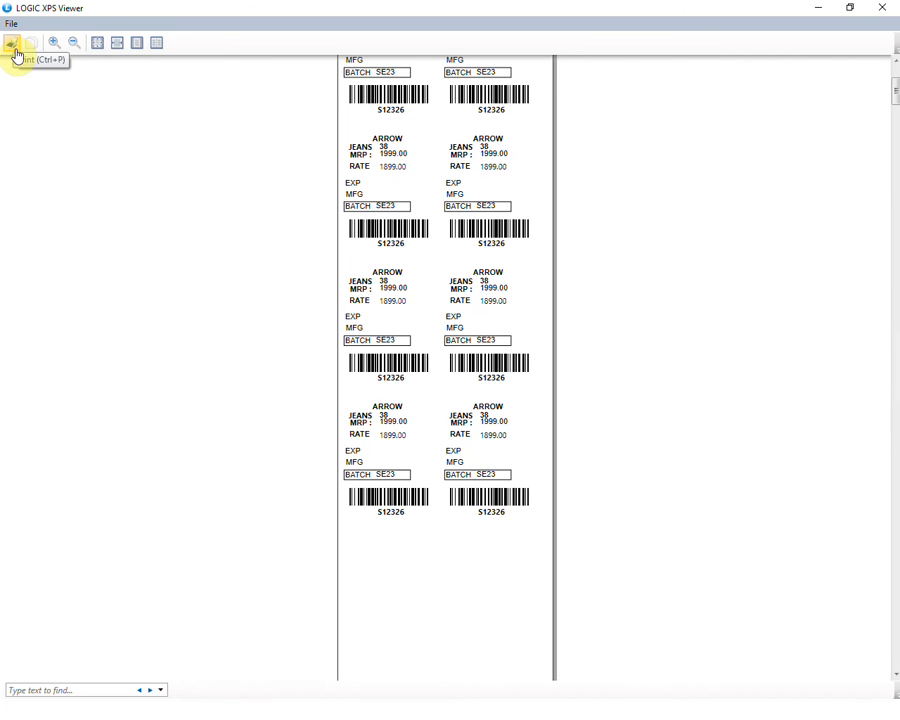
left_click(882, 7)
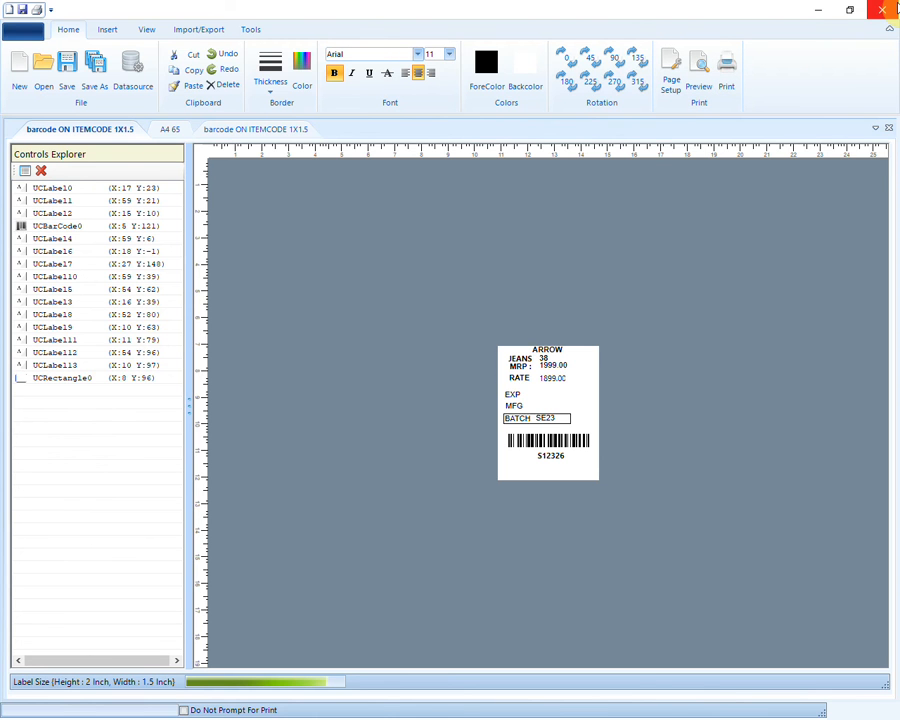
Step: Close the label designer and barcode label printing, and open the Physical Vs Actual Stock Doc Wise Entry form
left_click(882, 9)
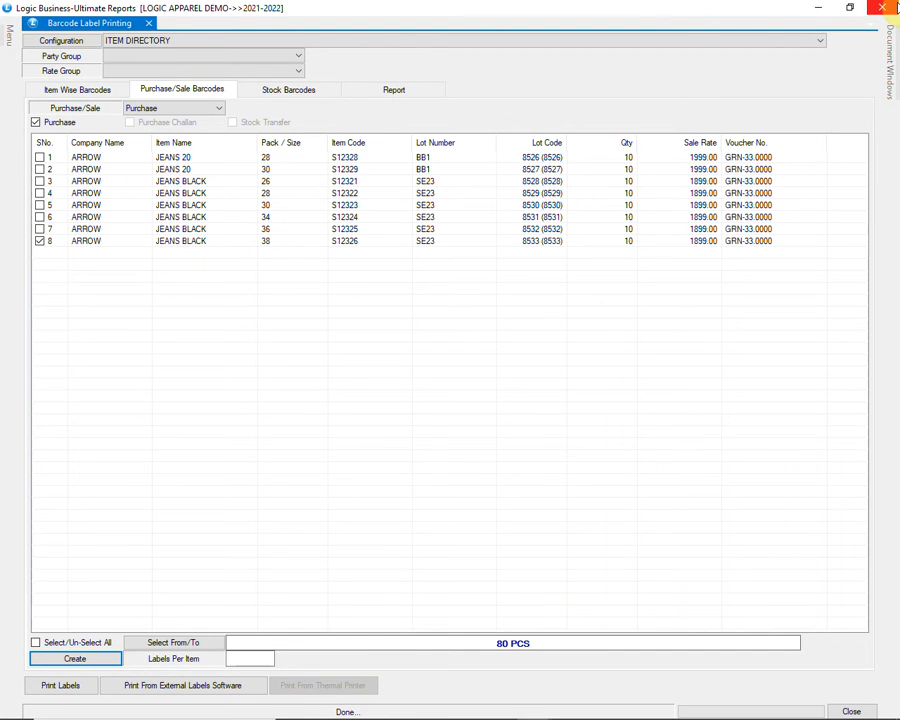
left_click(882, 7)
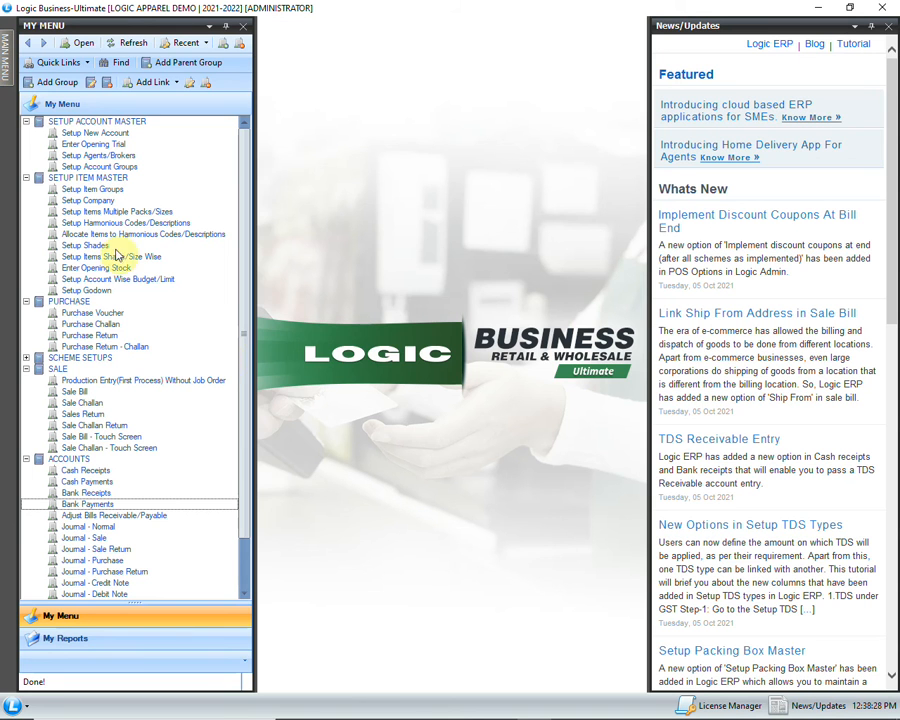
mouse_move(3, 75)
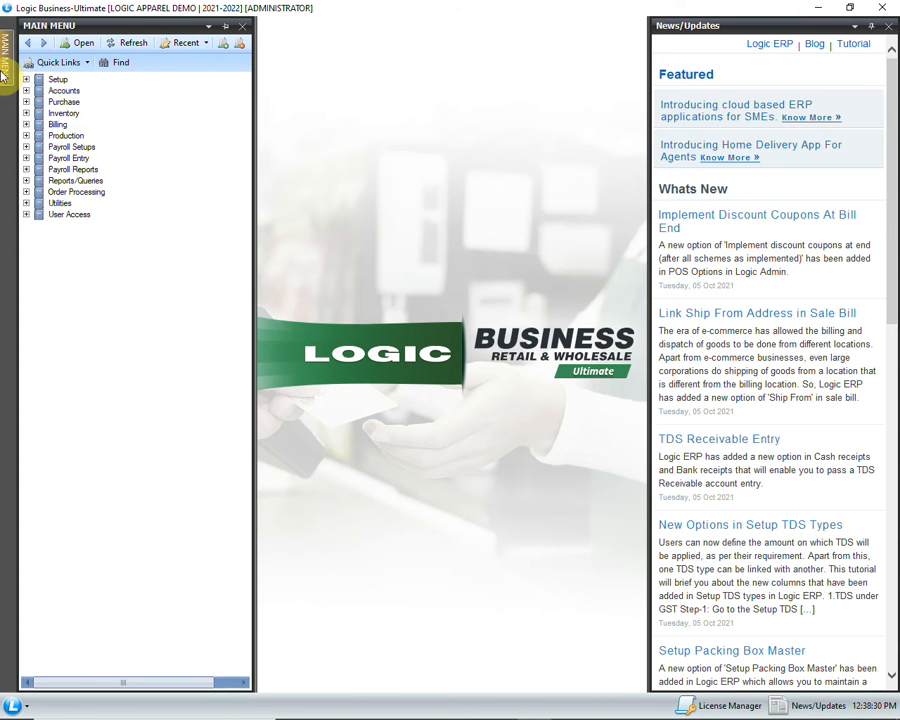
left_click(27, 113)
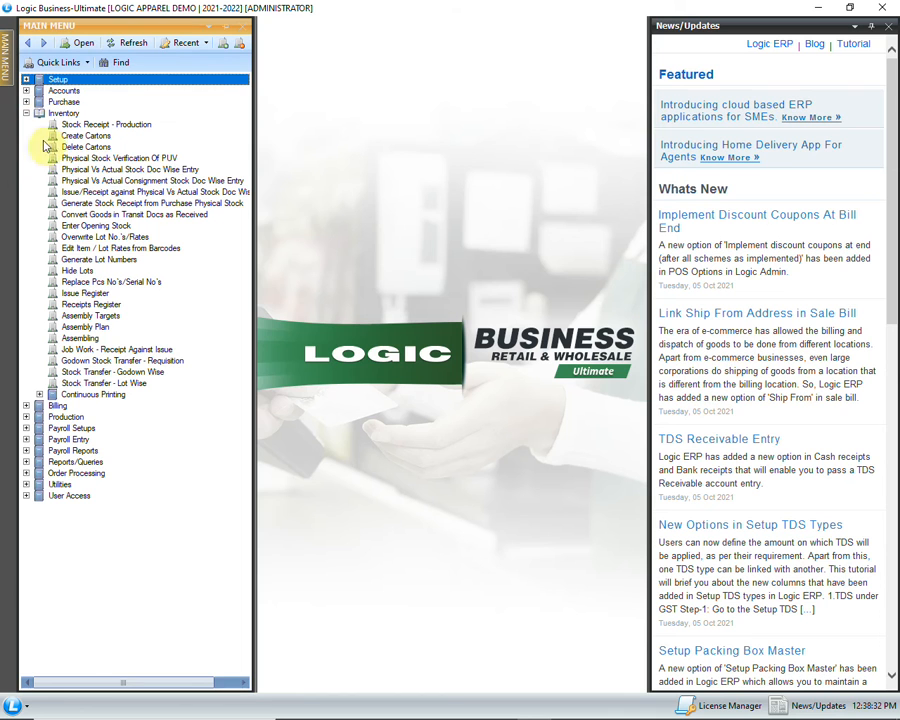
left_click(112, 169)
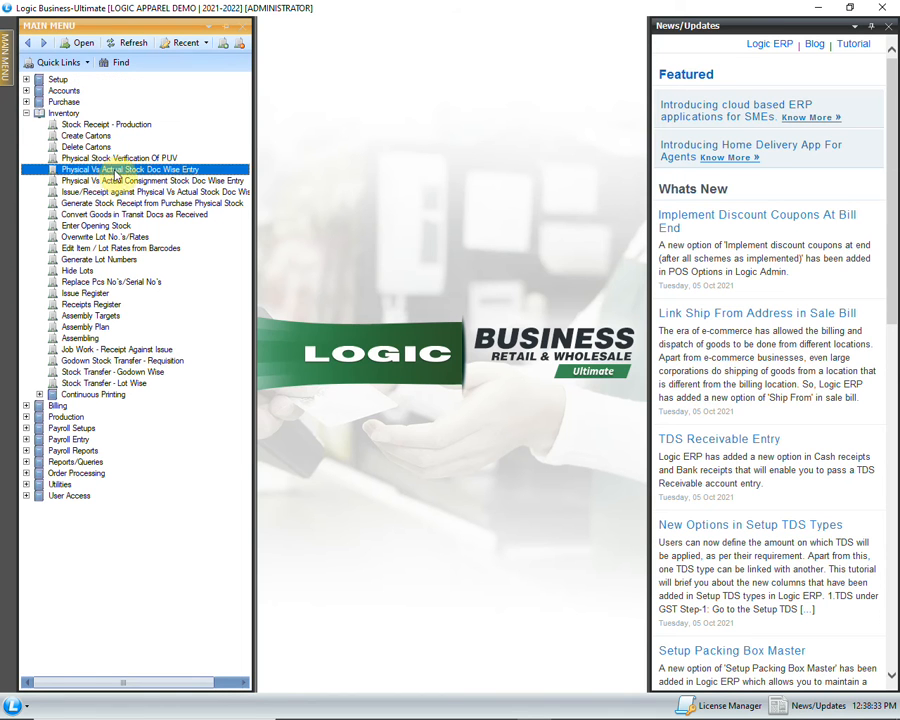
double_click(218, 170)
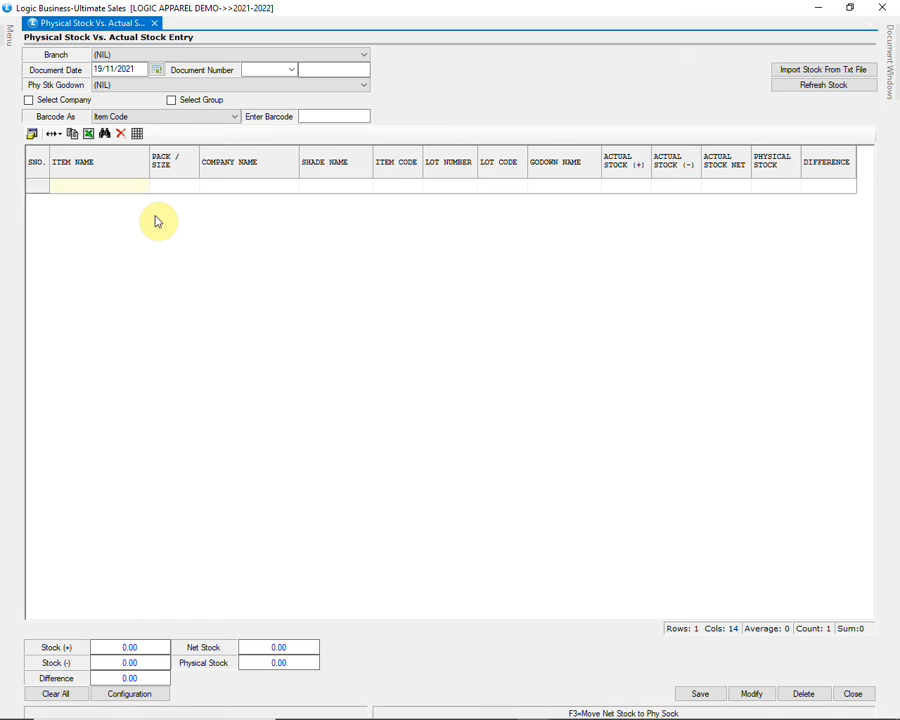
Step: Fill in the stock document header with branch (NIL), document prefix PH and physical stock godown WAREHOUSE
left_click(184, 56)
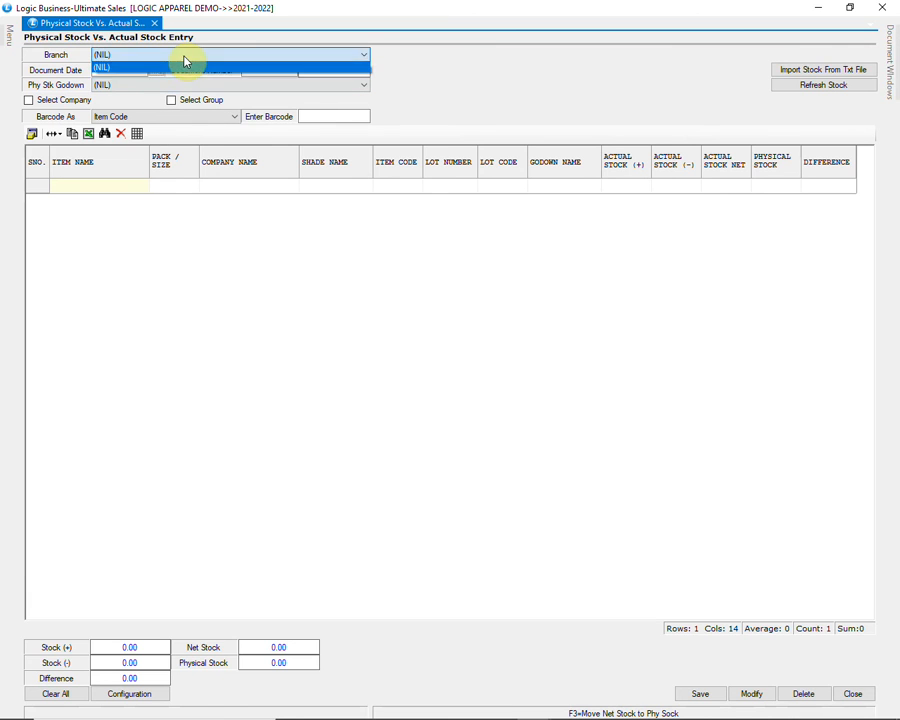
left_click(184, 66)
key("Tab")
key("Tab")
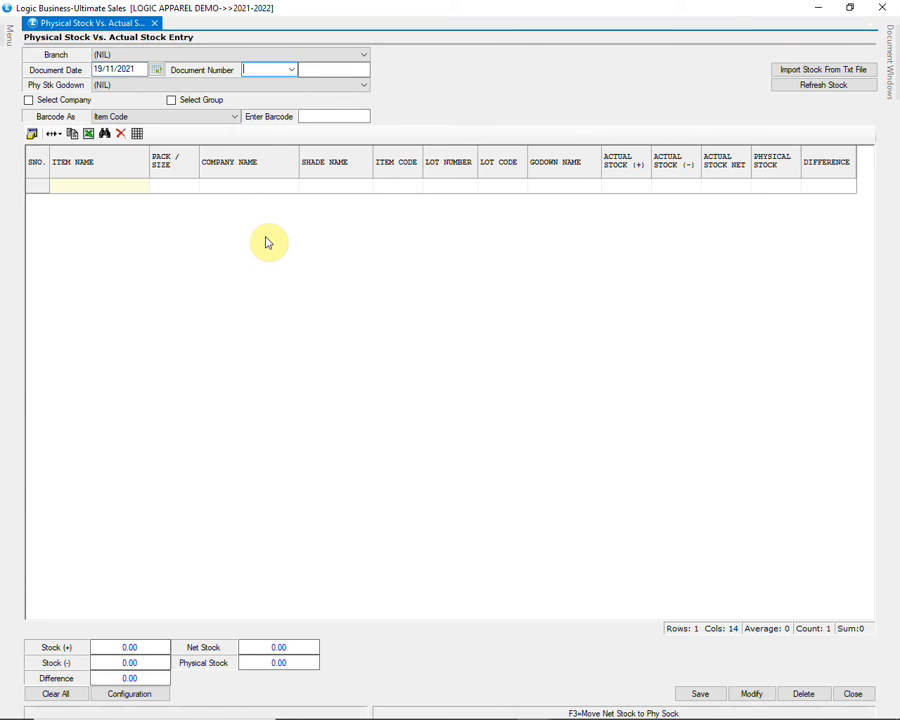
type("PH")
key("Tab")
key("Tab")
left_click(260, 85)
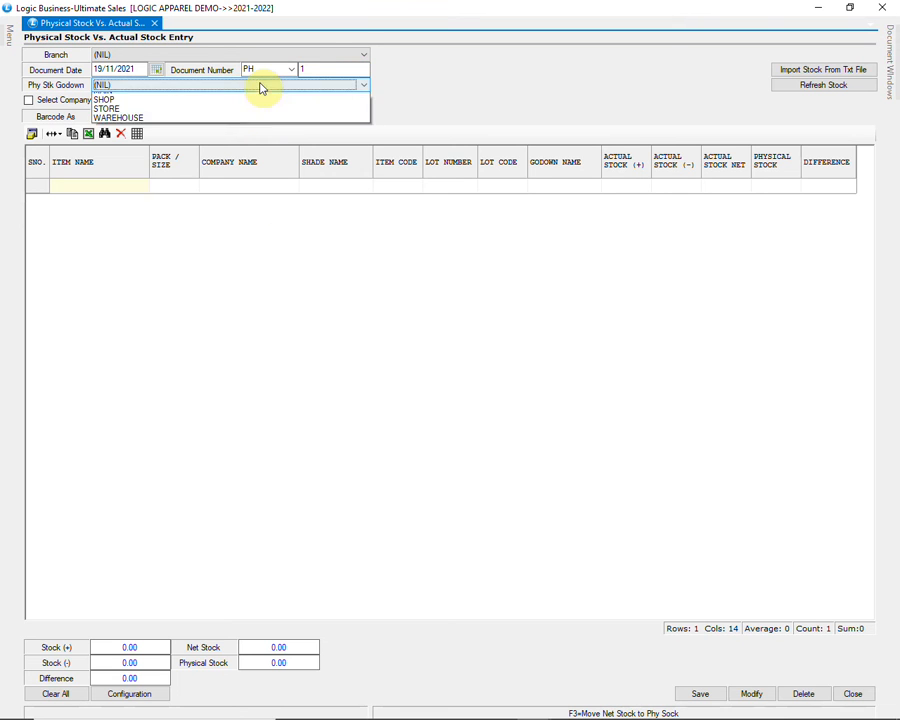
left_click(255, 134)
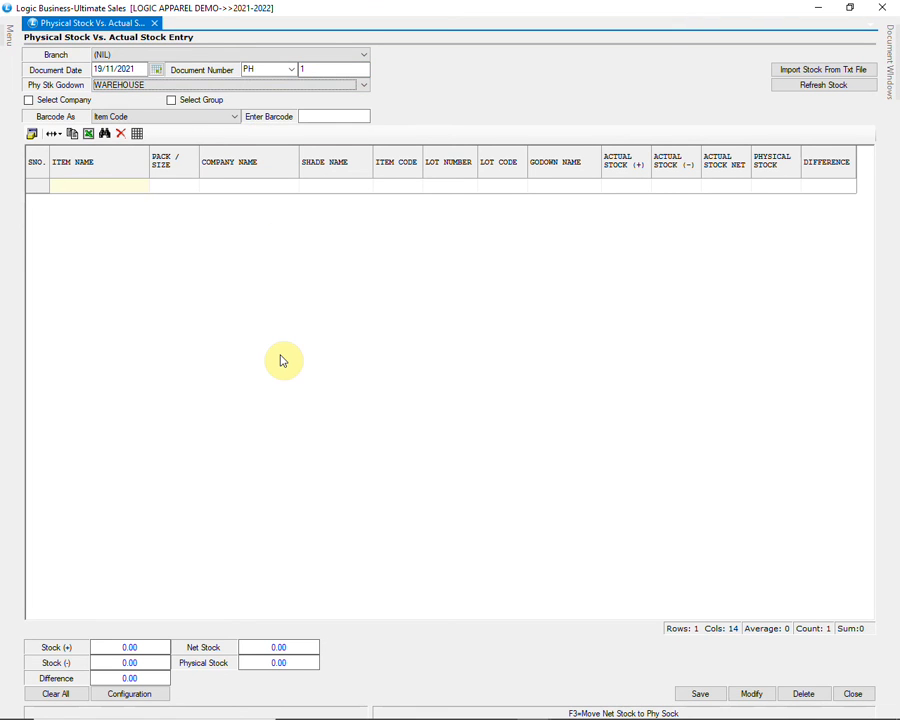
key("Tab")
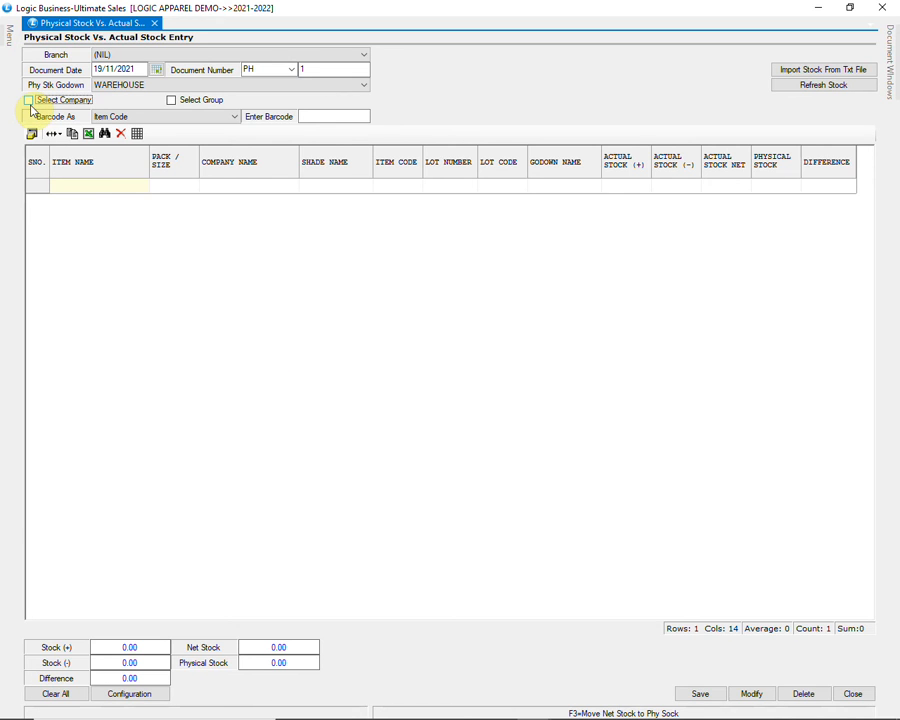
Step: Keep Item Code as the barcode type and refresh the stock to load the warehouse items
left_click(178, 117)
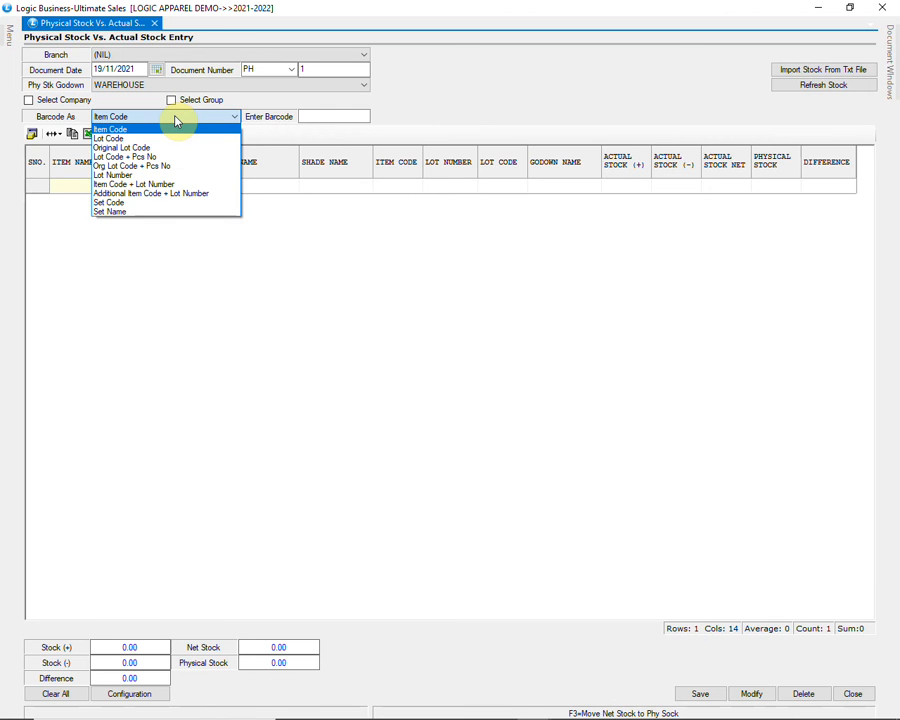
left_click(176, 118)
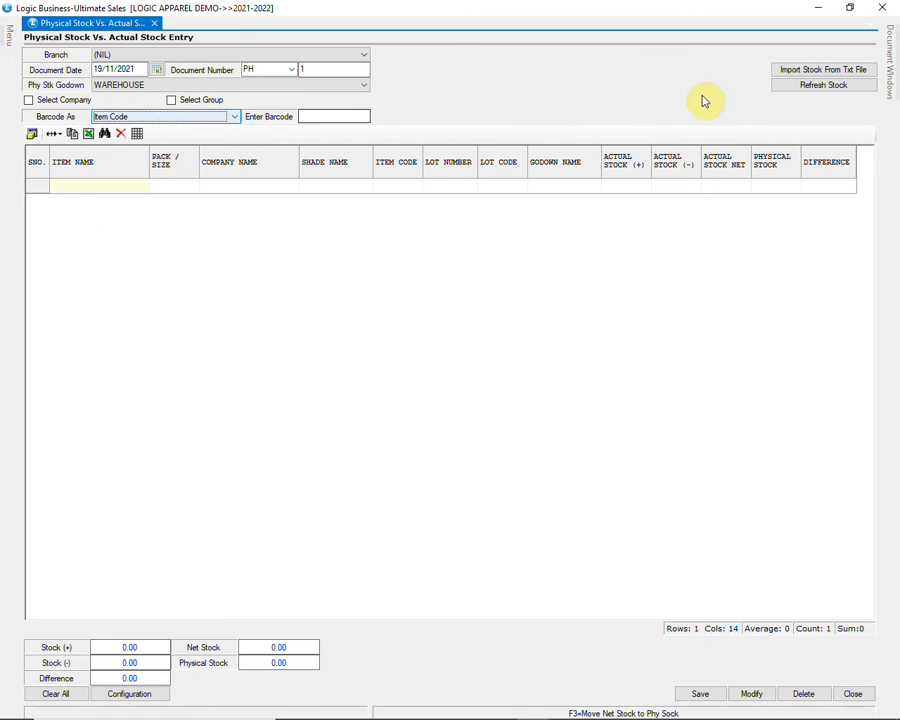
left_click(812, 86)
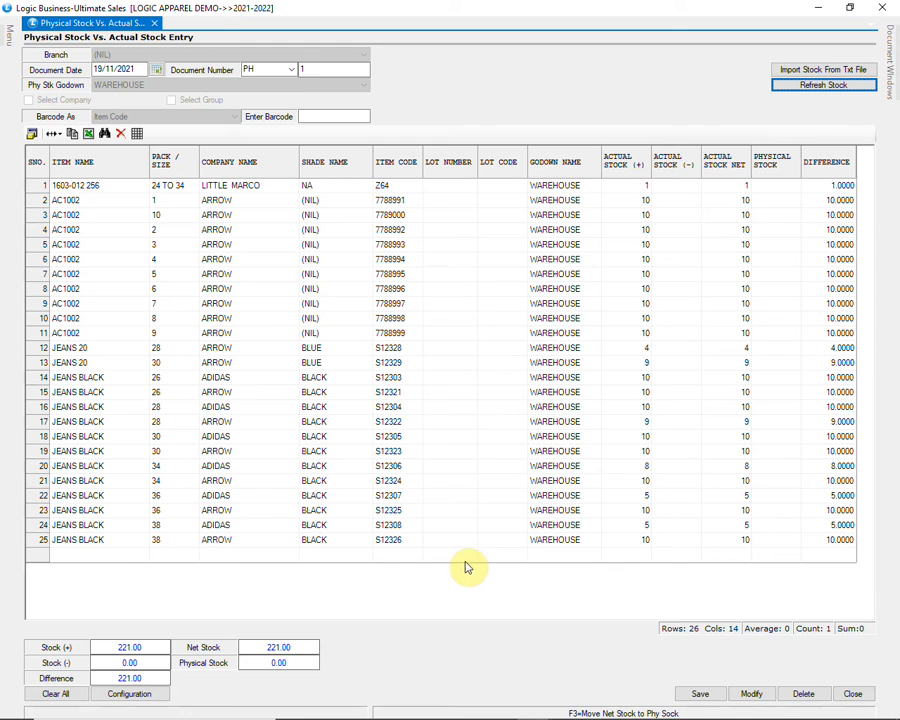
Step: Enter barcode Z64 twice to record two physical pieces, and check the item's physical stock figure
left_click(315, 117)
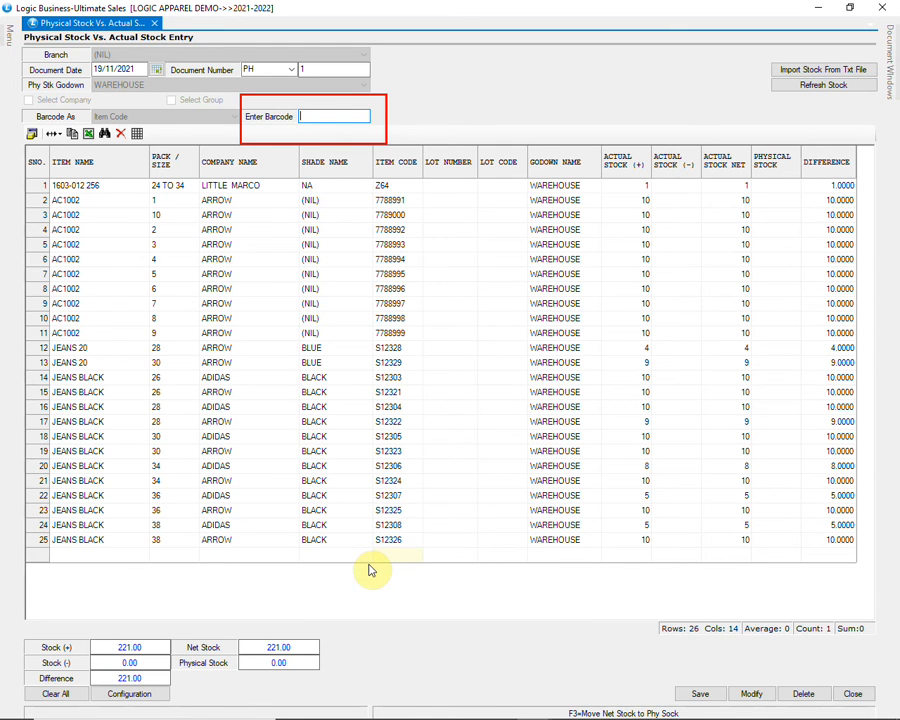
type("Z64")
key("Return")
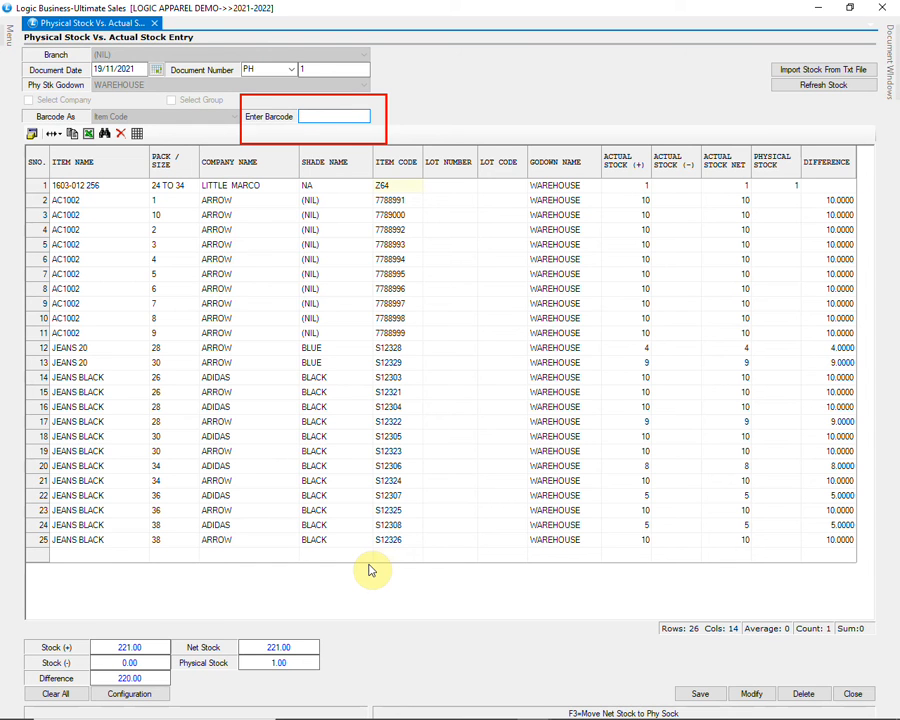
type("Z64")
key("Return")
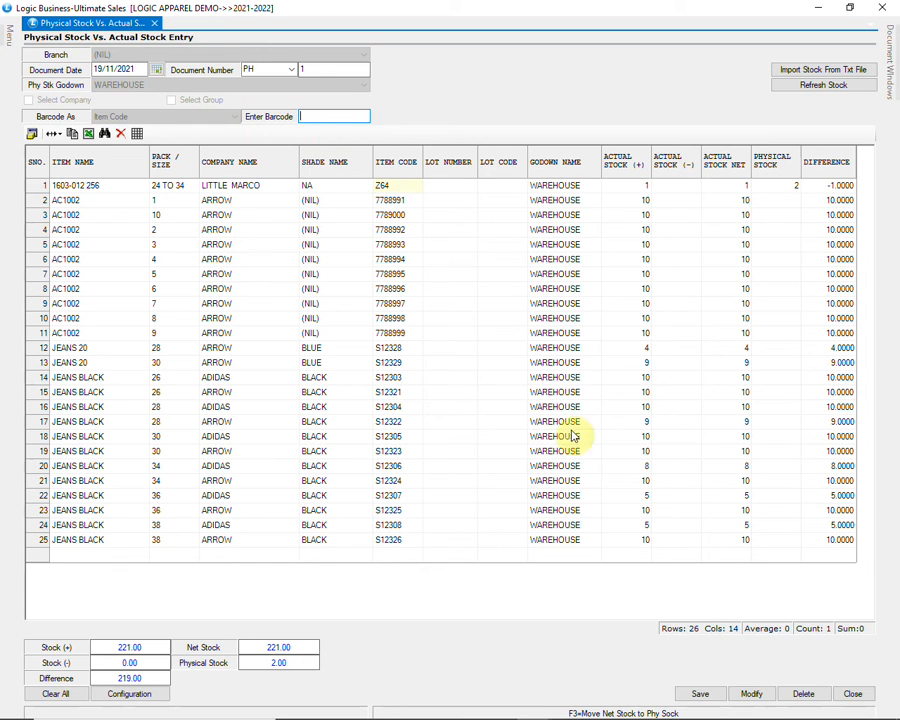
left_click(630, 350)
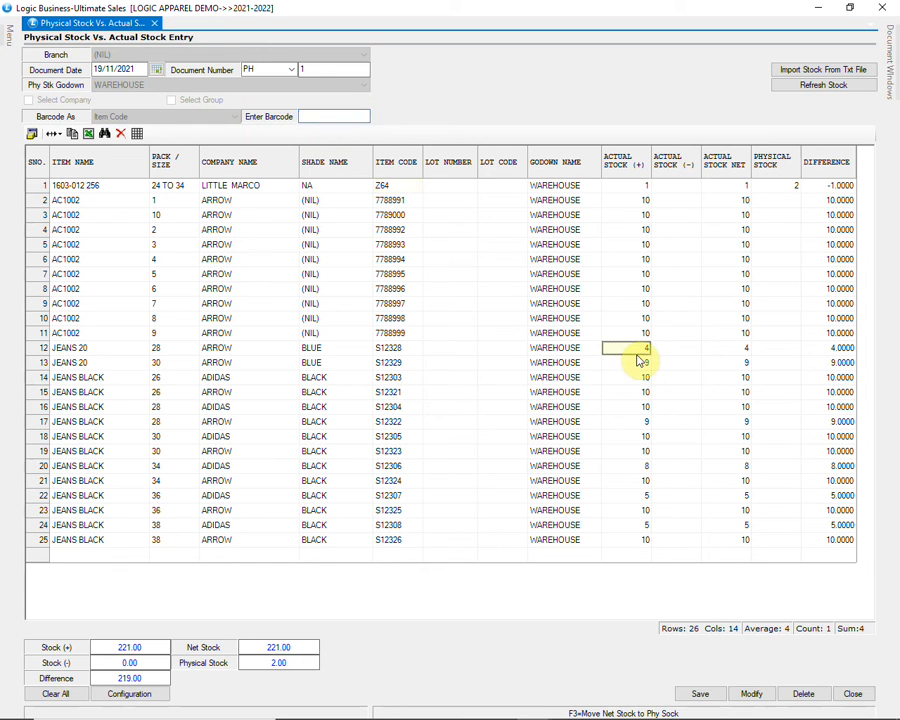
left_click(795, 190)
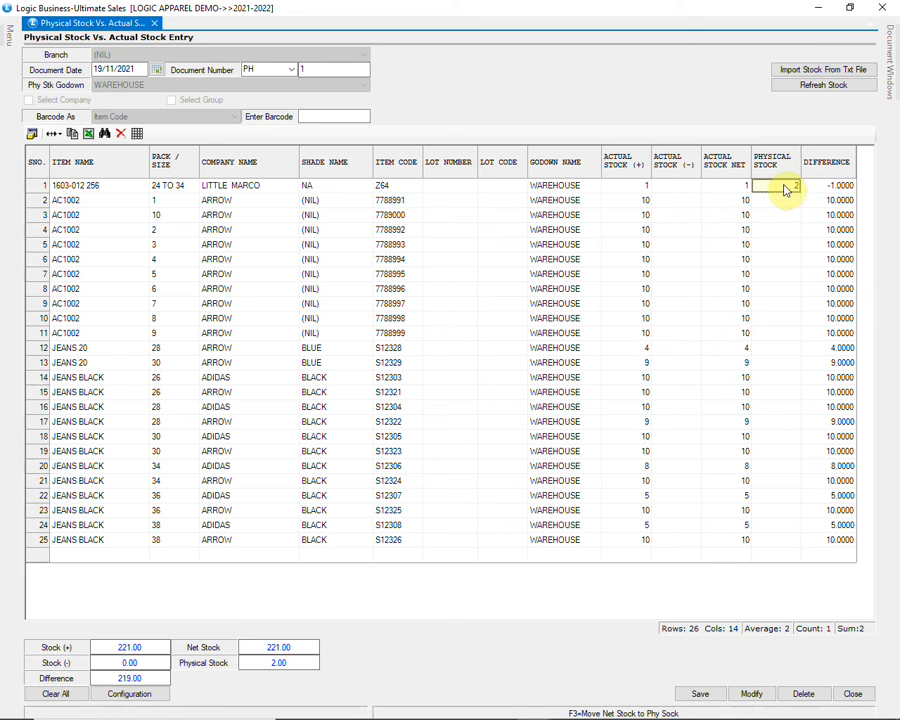
Step: Enter barcode S12303 repeatedly to record a physical stock of 8 for the size 26 ADIDAS JEANS BLACK
left_click(397, 383)
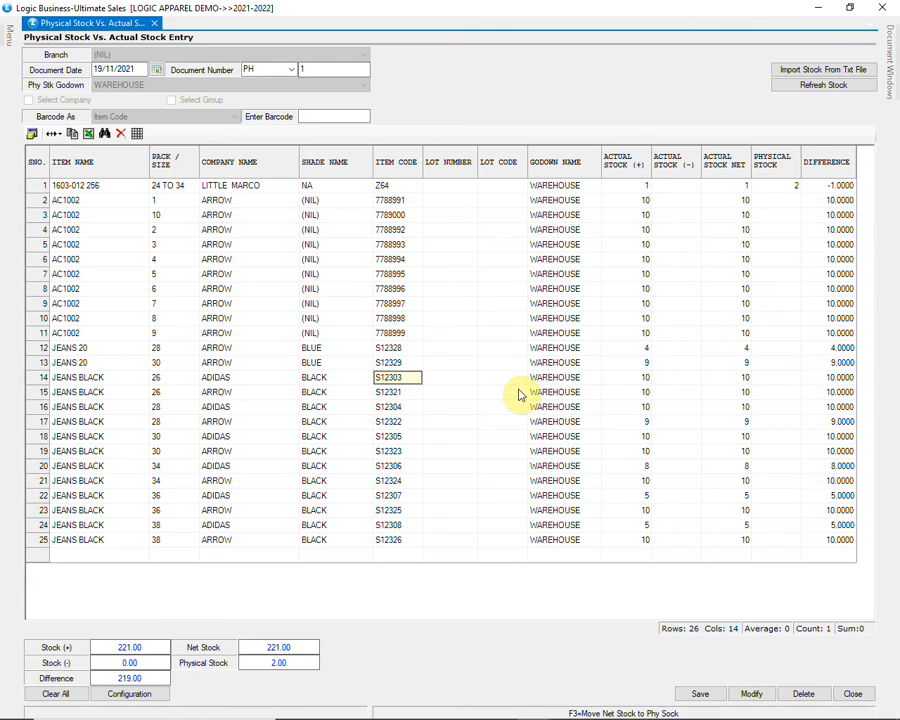
left_click(326, 117)
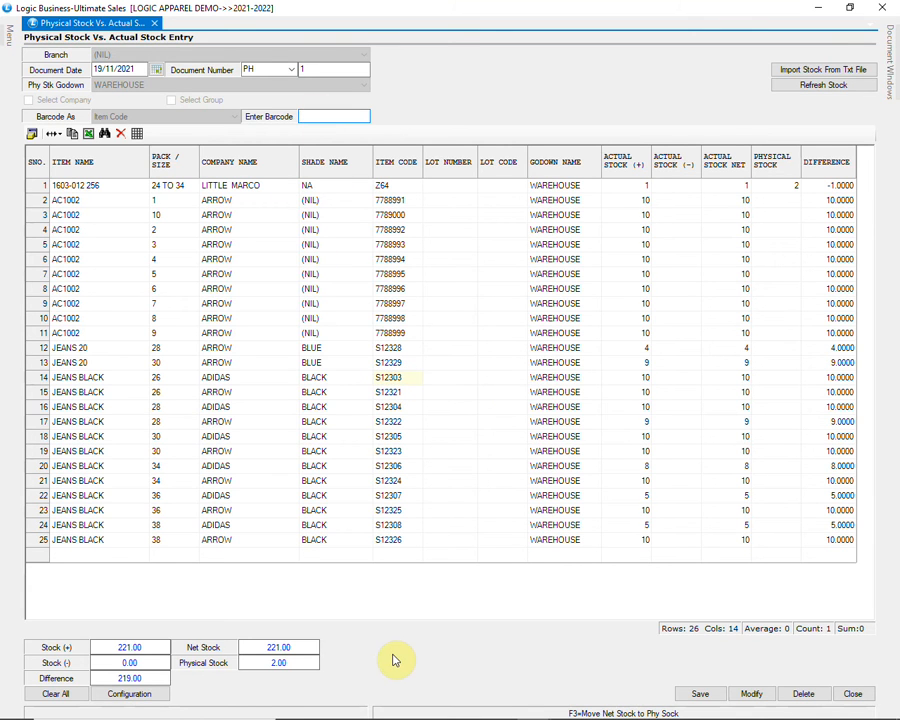
key("Return")
type("S12303")
key("Return")
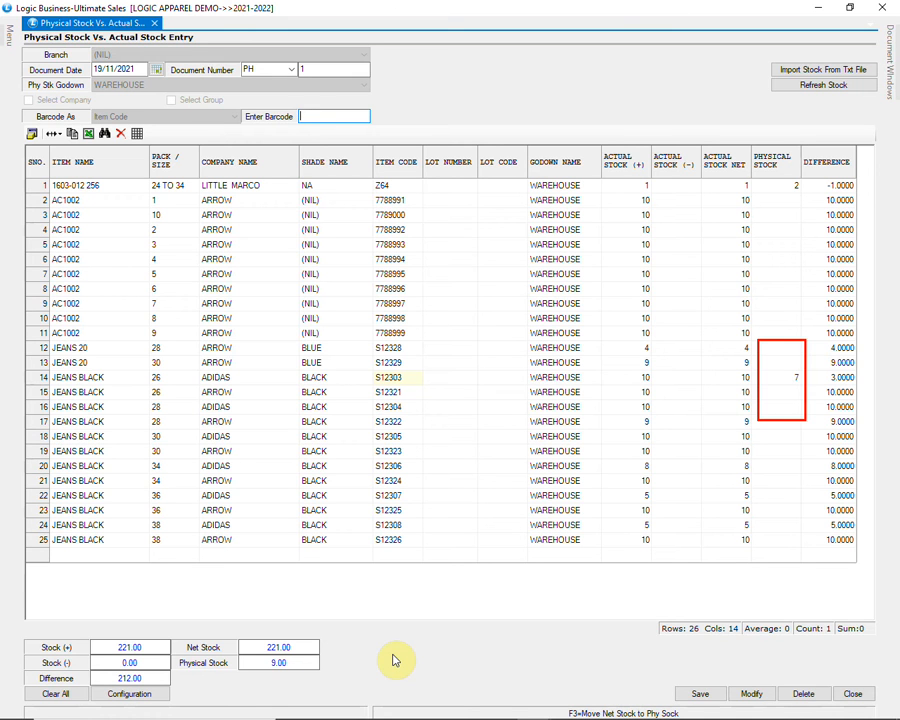
key("Return")
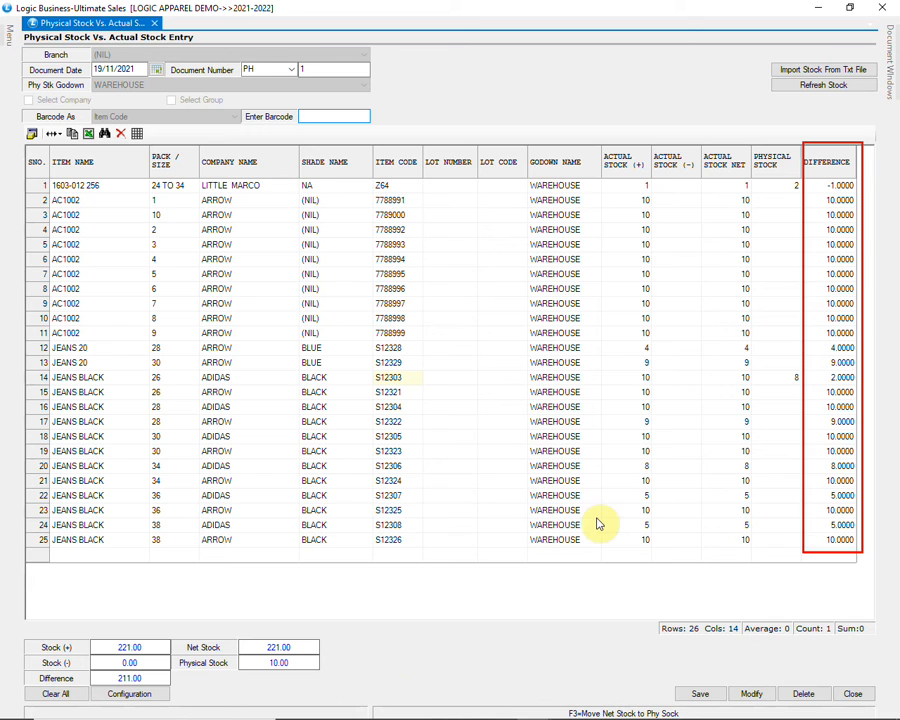
Step: Record a physical stock of 5 for barcode S12308 and save the stock document
left_click(390, 524)
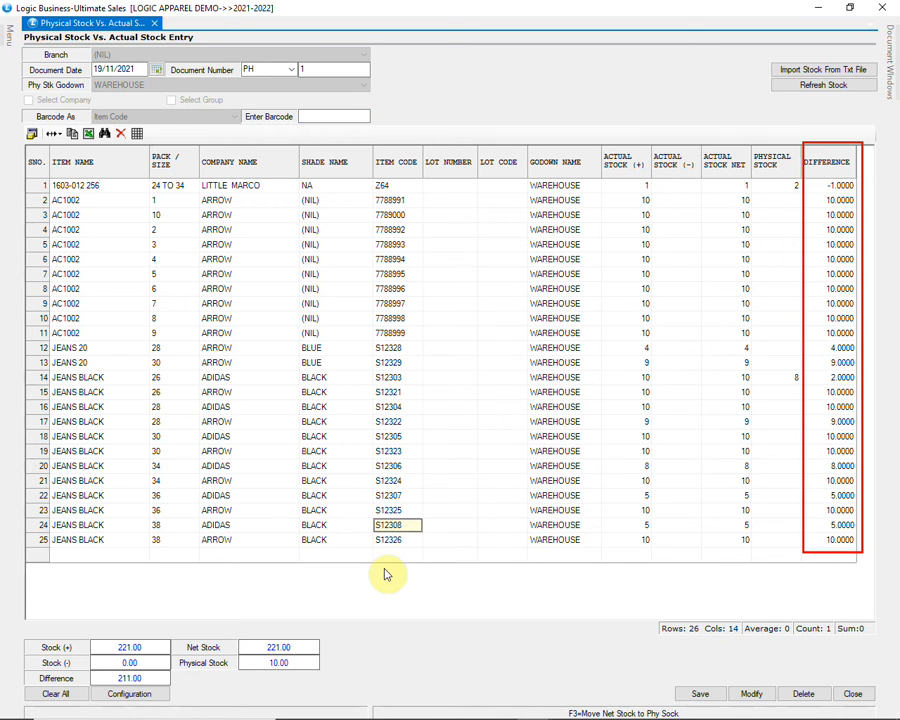
left_click(344, 116)
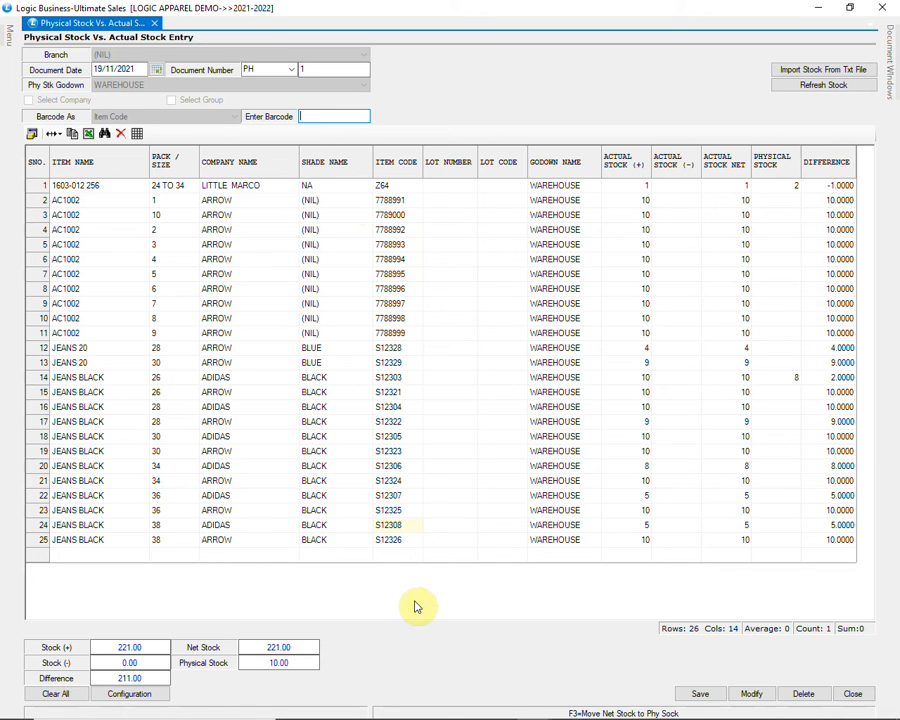
key("Return")
key("Return")
key("Return")
key("Return")
left_click(625, 555)
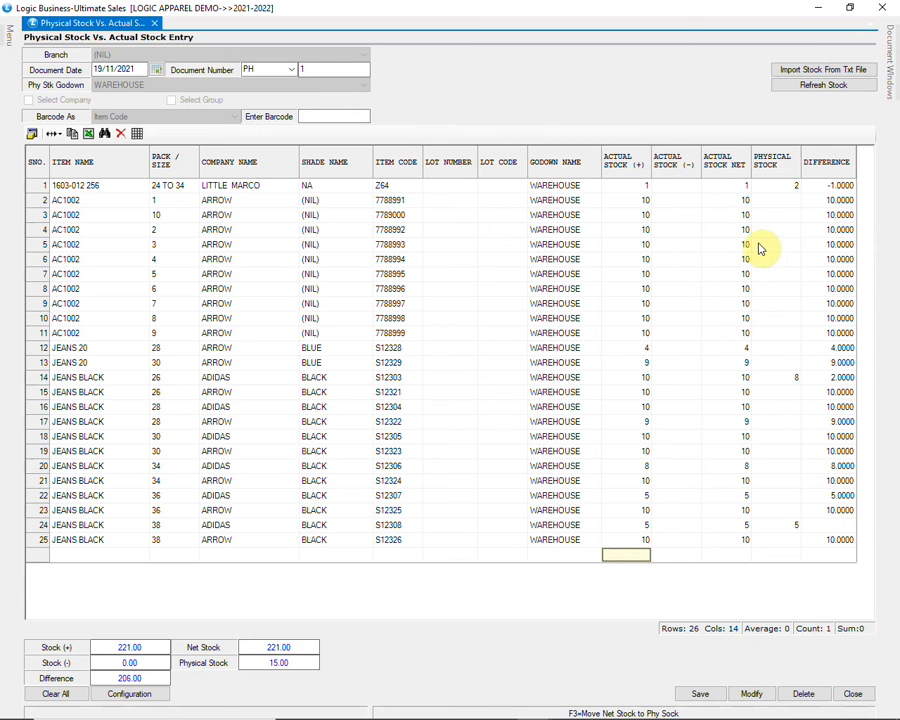
left_click(702, 694)
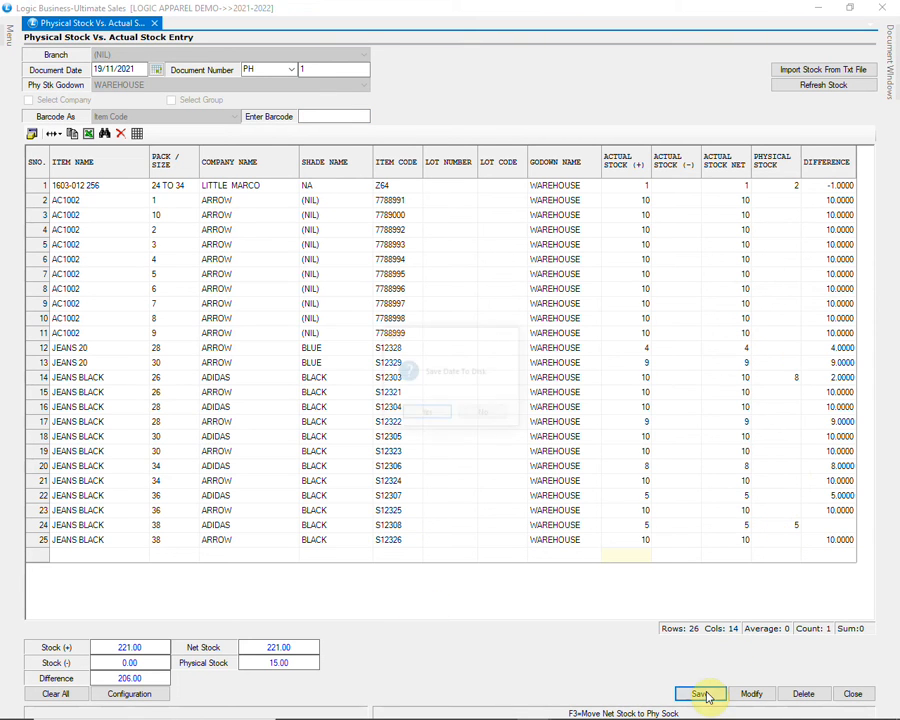
left_click(428, 415)
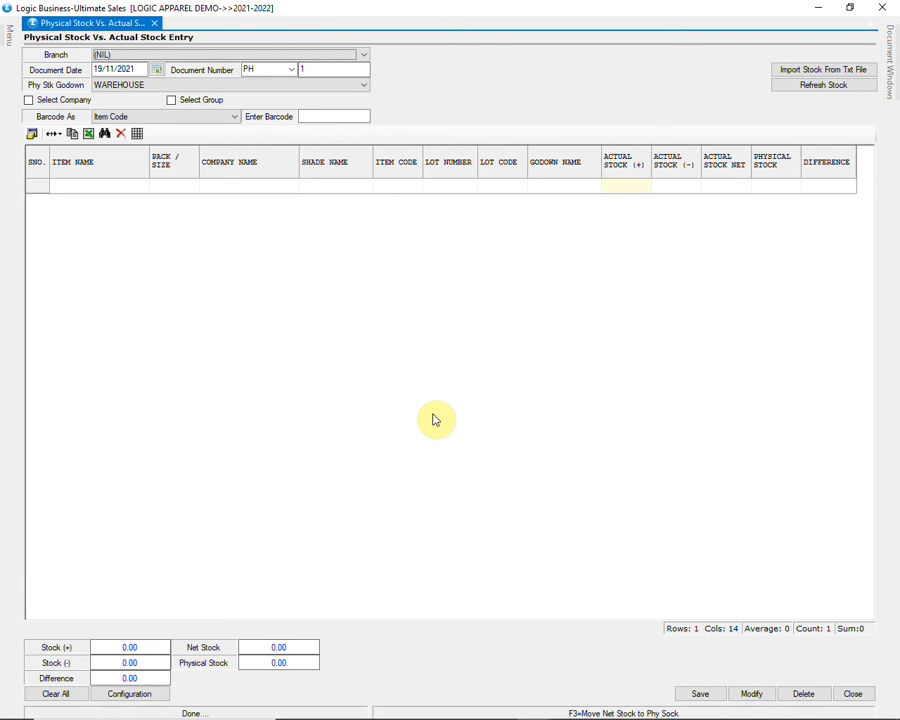
Step: Leave the stock entry form and open the Physical Vs Actual Stock Doc Wise Report from the stock reports
left_click(820, 7)
mouse_move(3, 88)
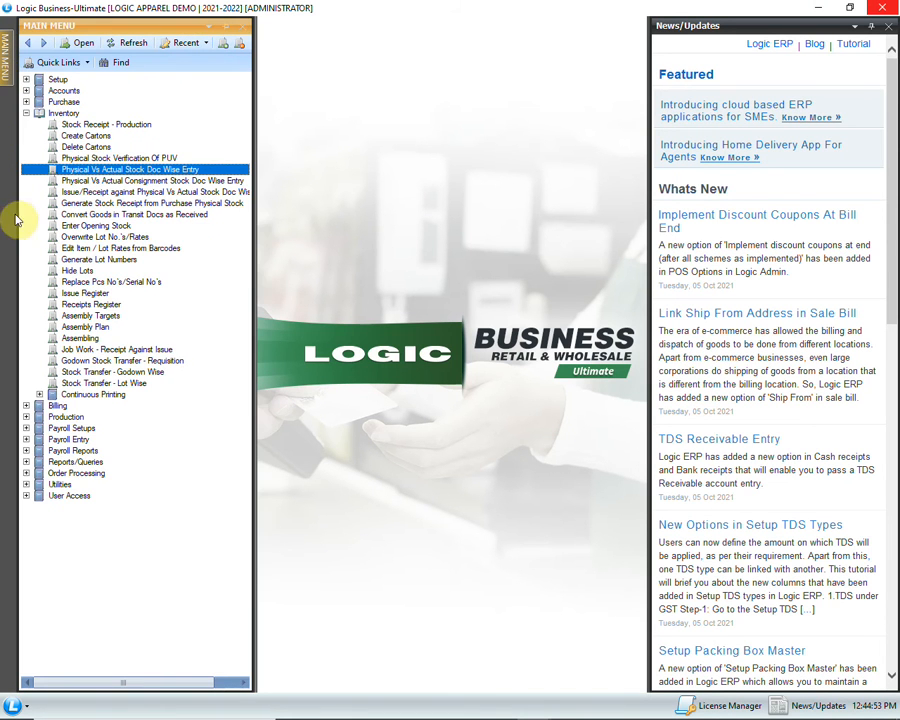
left_click(26, 462)
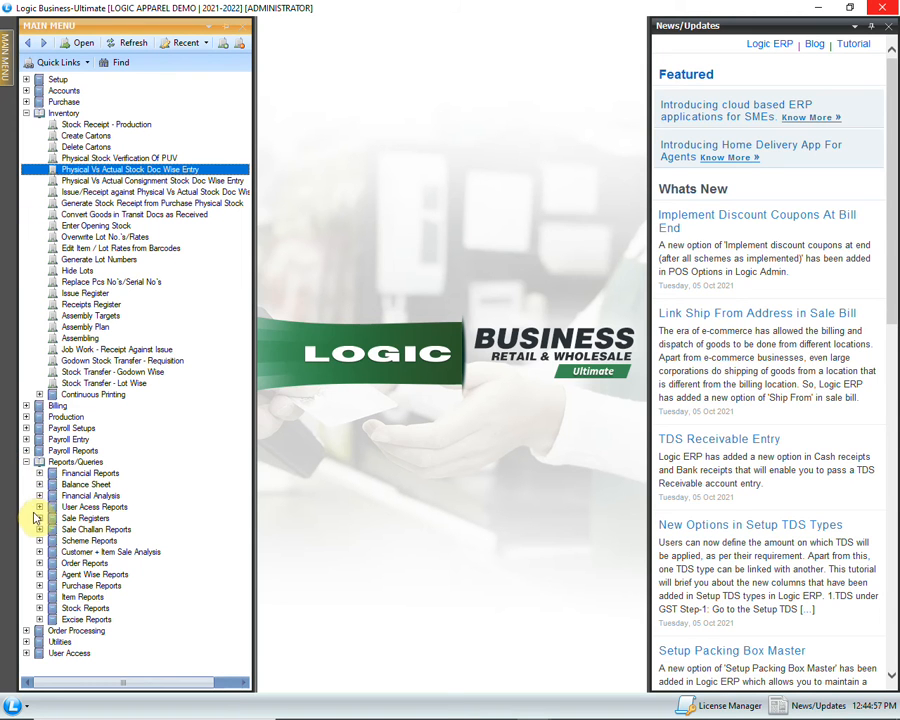
left_click(39, 608)
scroll(44, 612, "down", 9)
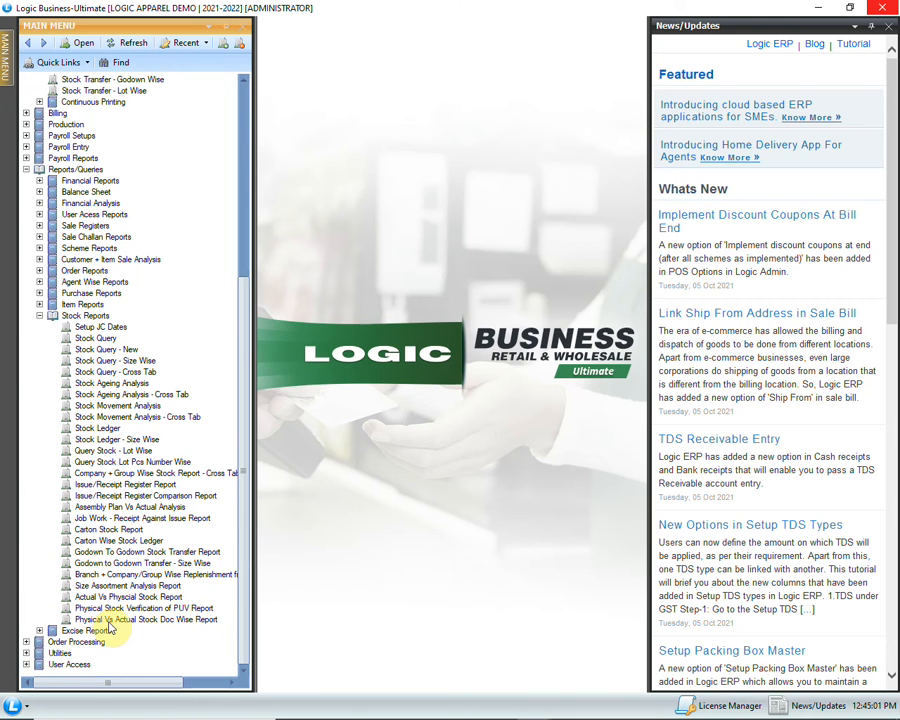
left_click(145, 620)
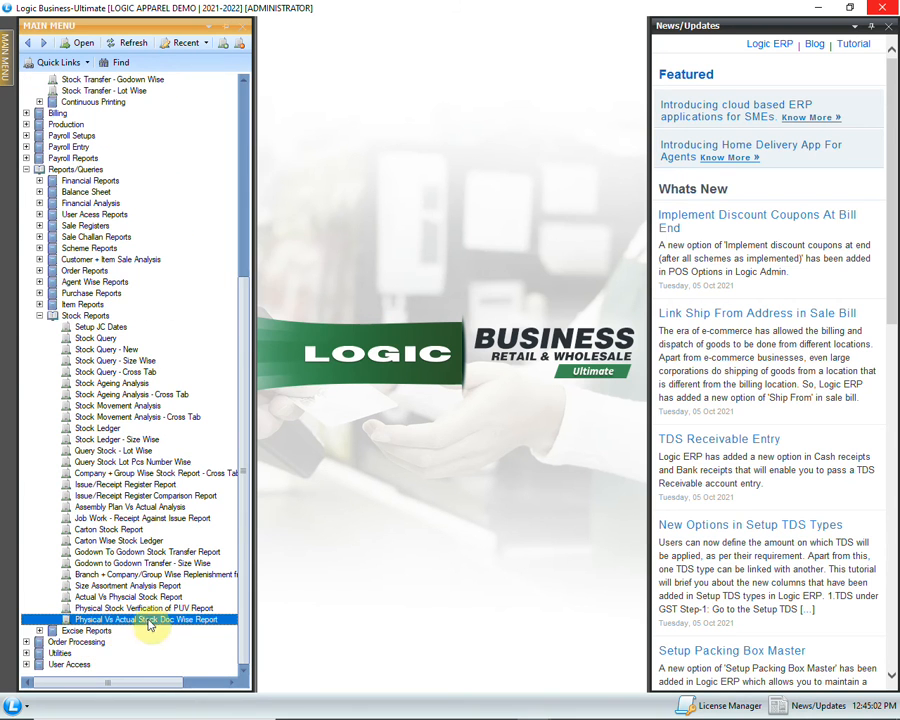
double_click(219, 621)
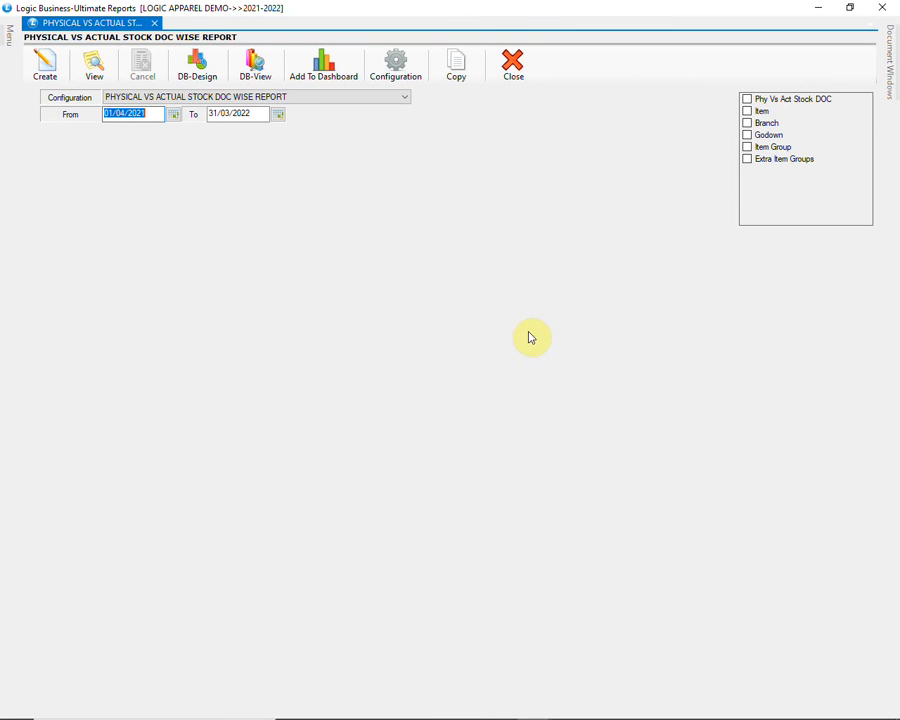
Step: Filter the report to physical stock document PH1 dated 19/11/2021 and create the report
left_click(747, 99)
left_click(614, 280)
left_click(257, 326)
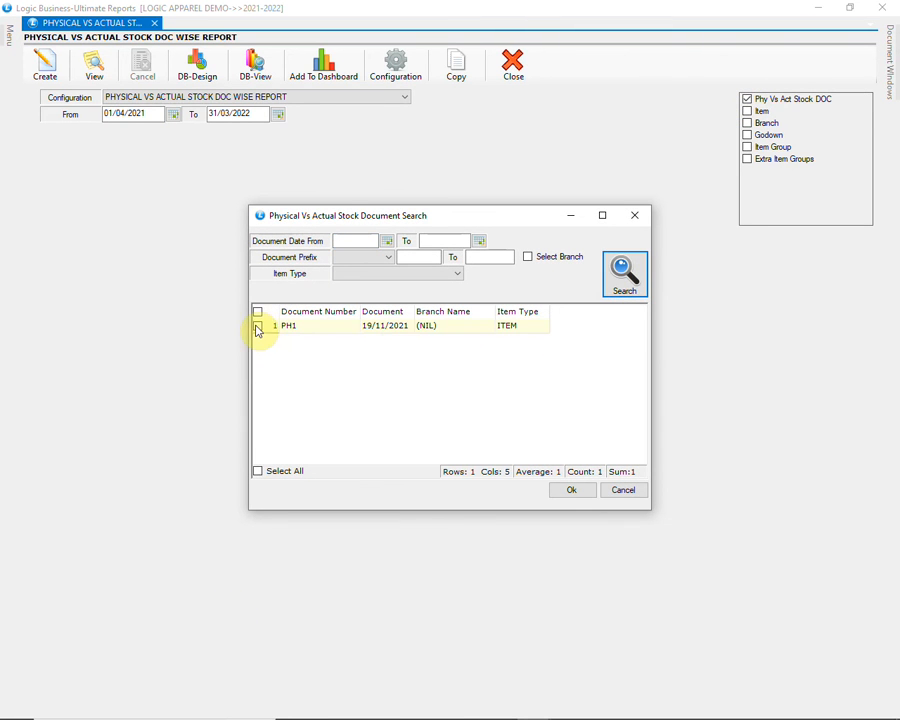
left_click(572, 490)
left_click(48, 72)
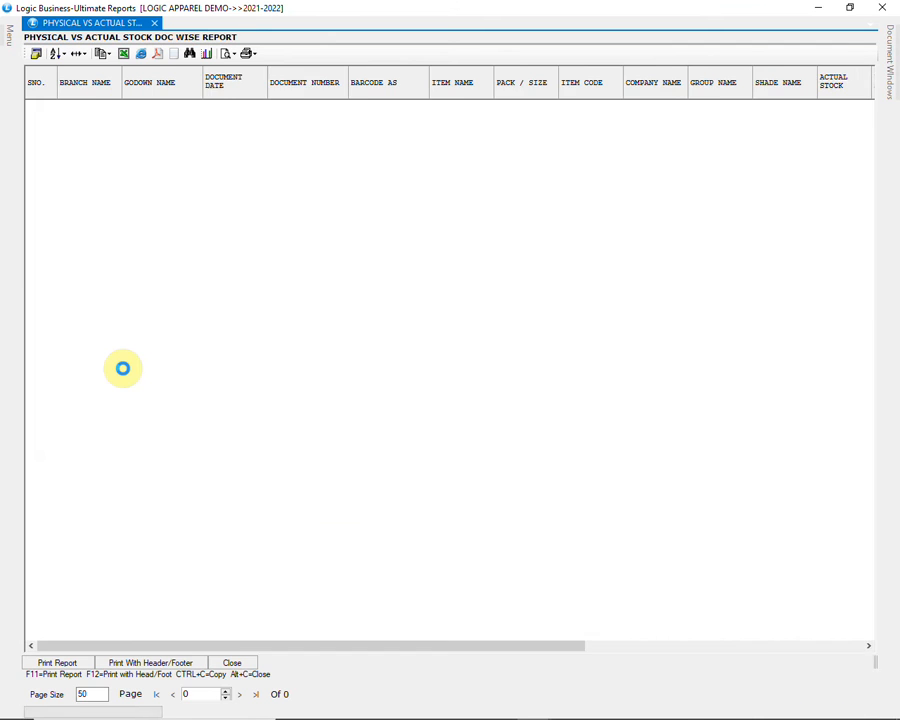
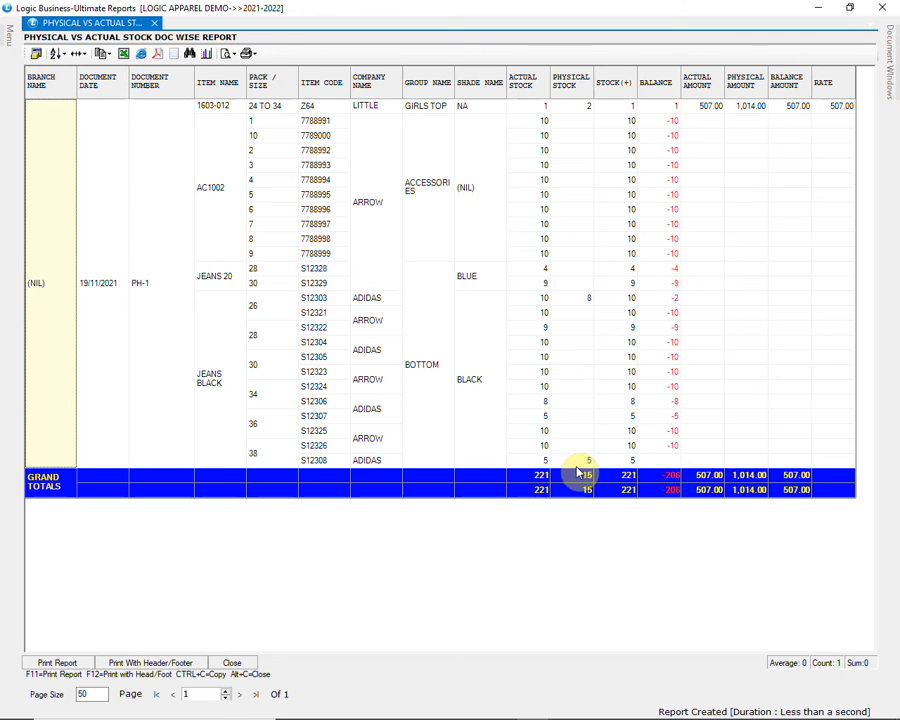
Step: Close the Physical Vs Actual Stock report and open the item-wise closing Stock Query from the stock reports
left_click(883, 8)
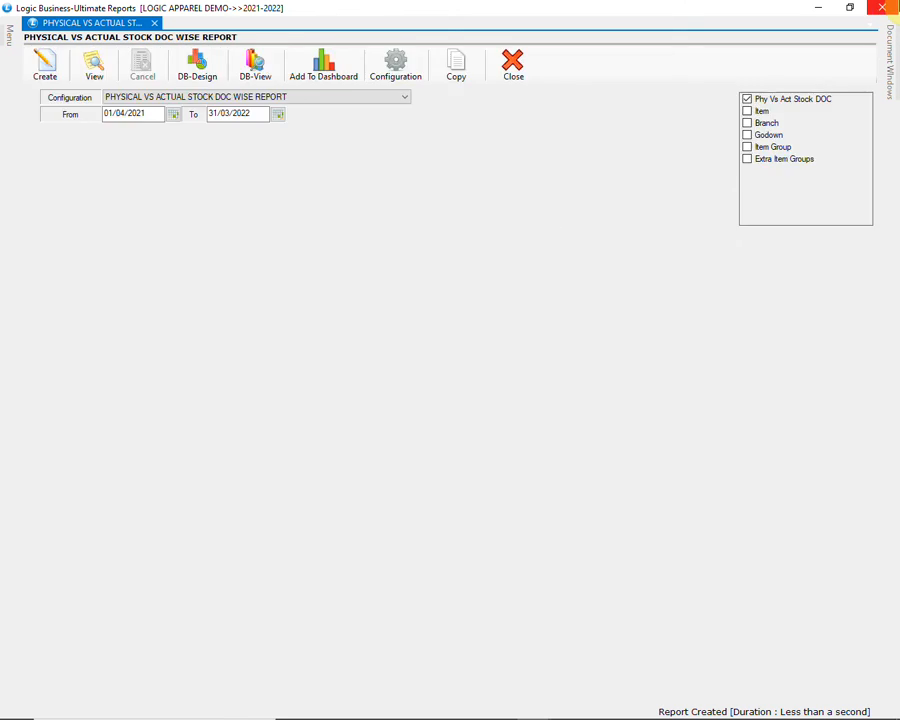
left_click(883, 8)
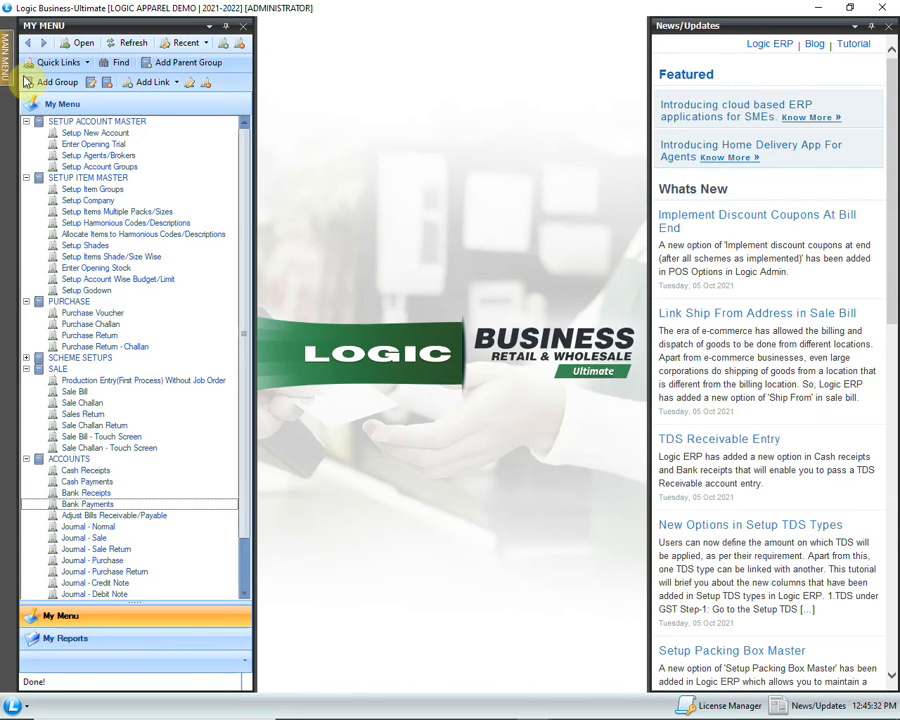
mouse_move(13, 62)
left_click(128, 340)
double_click(130, 340)
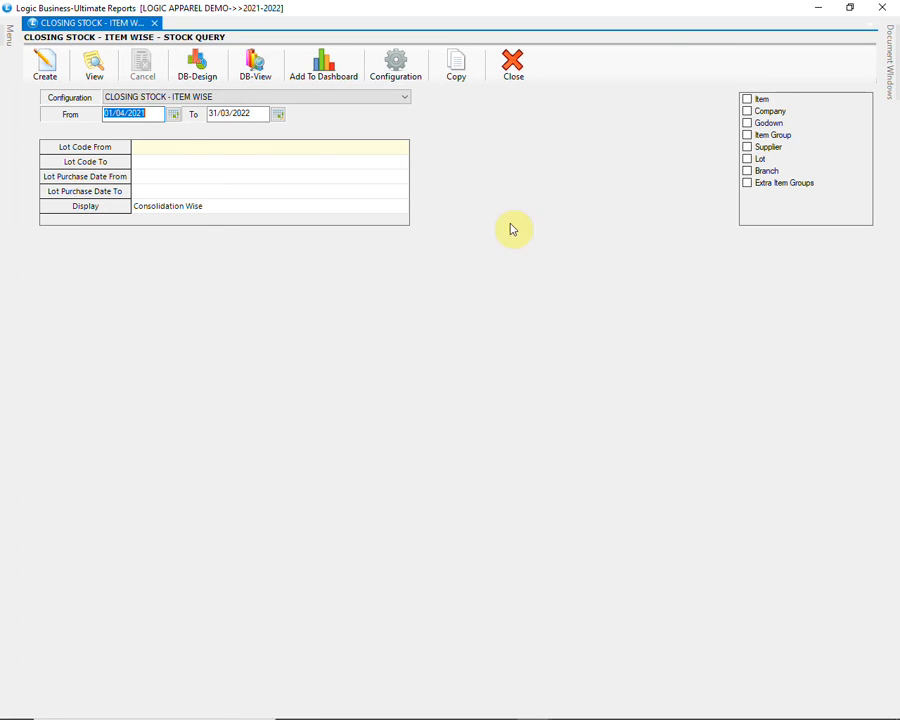
Step: Filter the closing stock query to the WAREHOUSE godown, create the report and check the grand total of closing stock
left_click(747, 124)
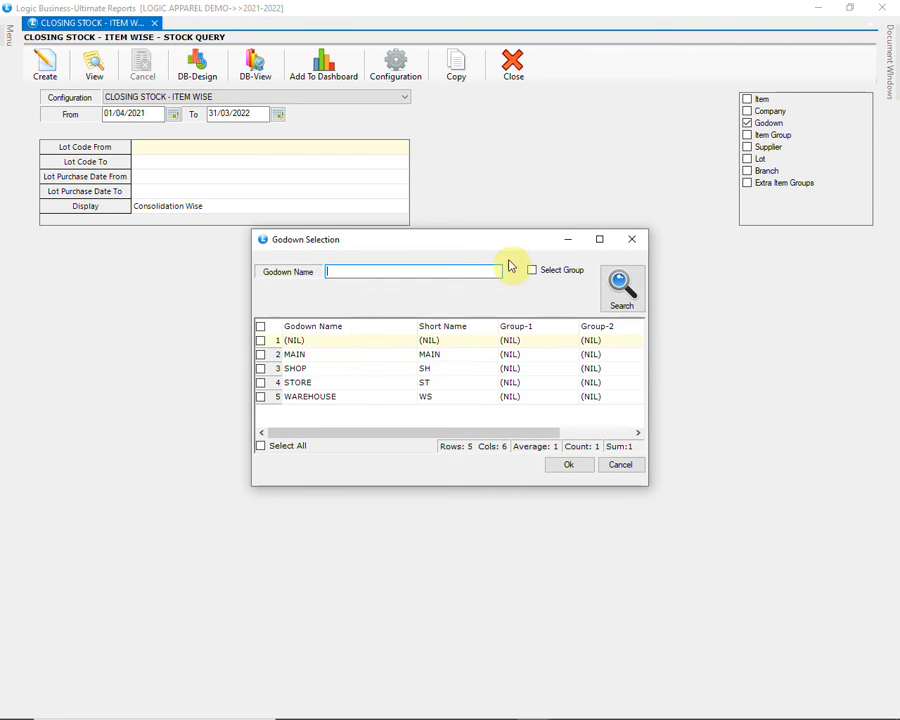
left_click(261, 396)
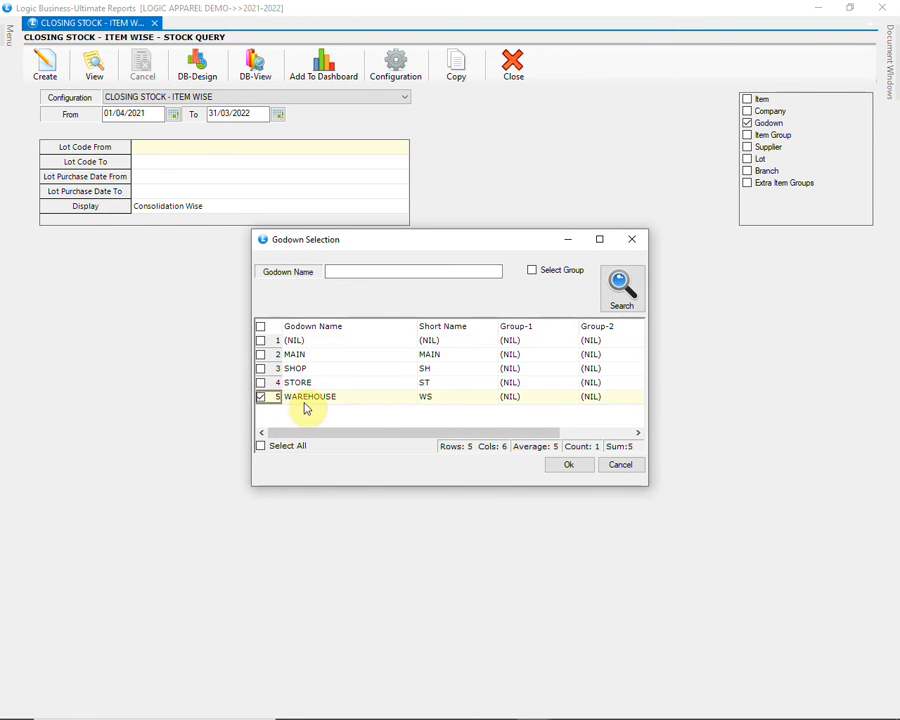
left_click(563, 466)
left_click(45, 64)
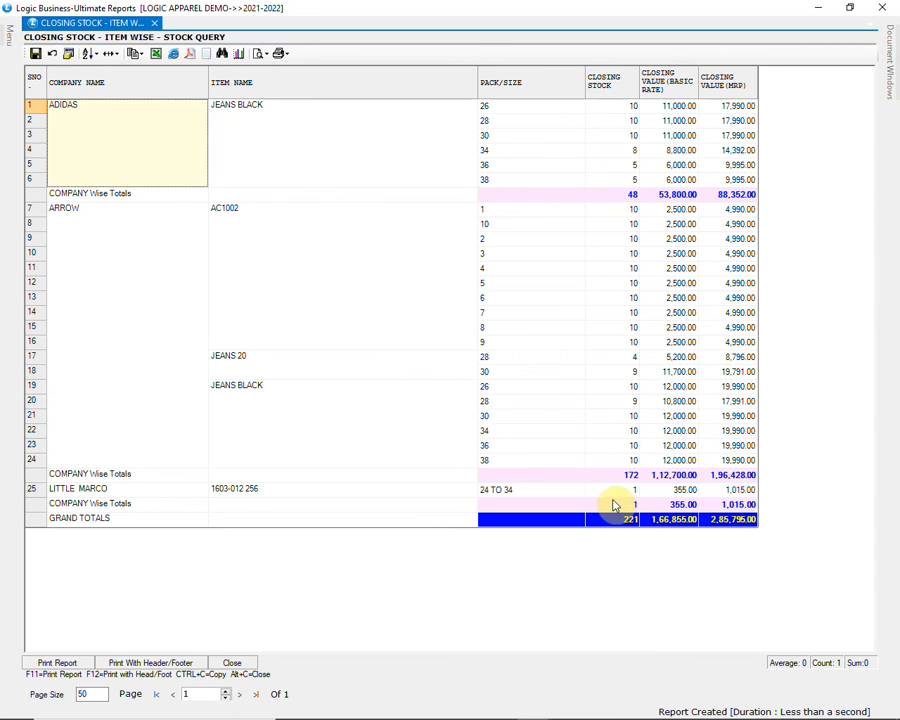
left_click(628, 520)
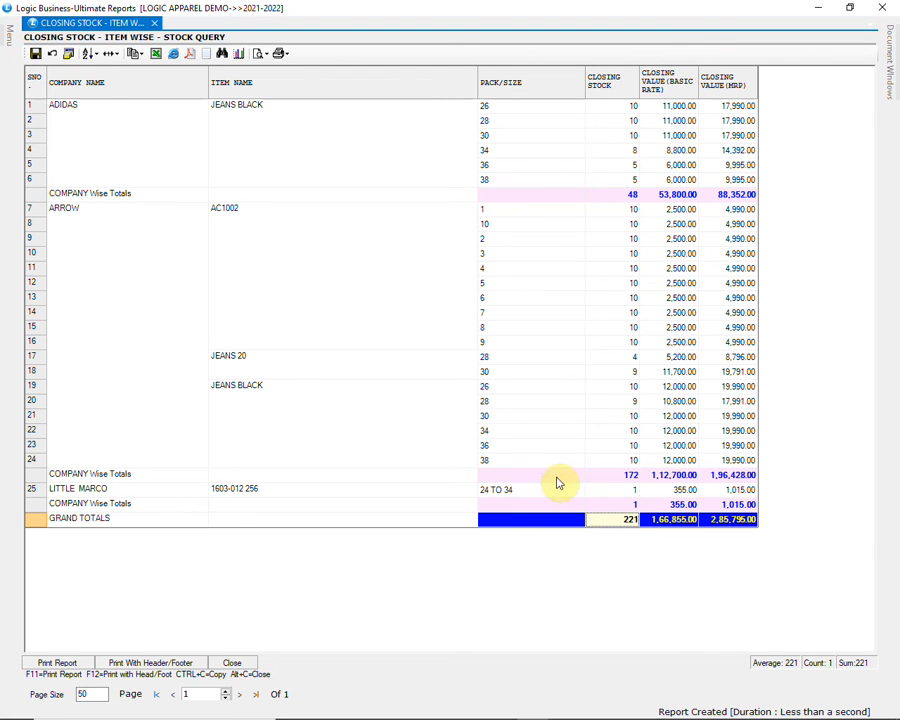
Step: Minimize the closing stock report and open Issue/Receipt against Physical Vs Actual Stock Doc Wise from Inventory
left_click(818, 8)
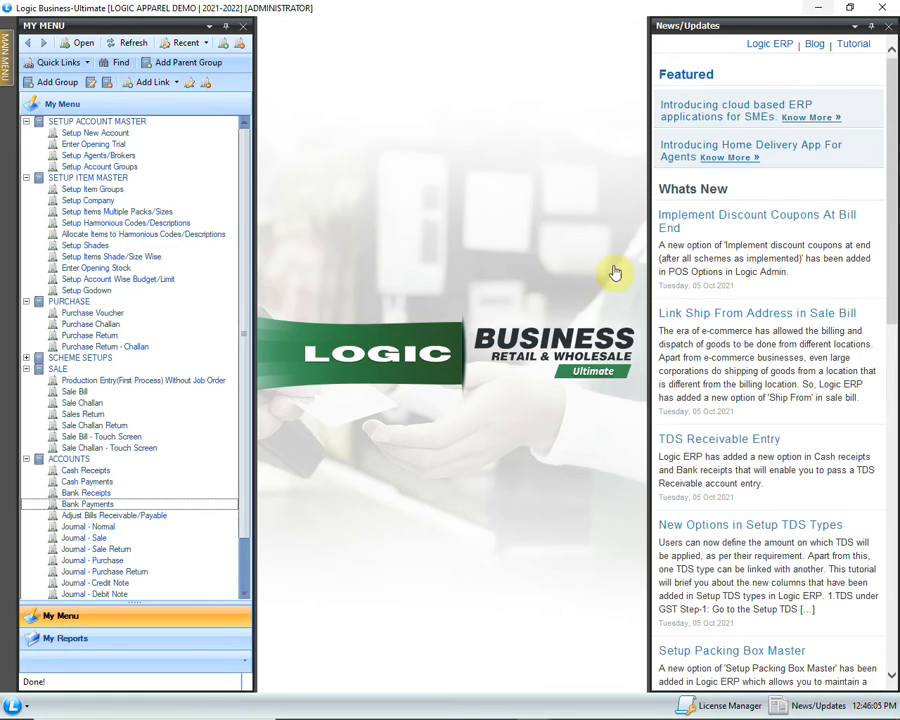
mouse_move(4, 60)
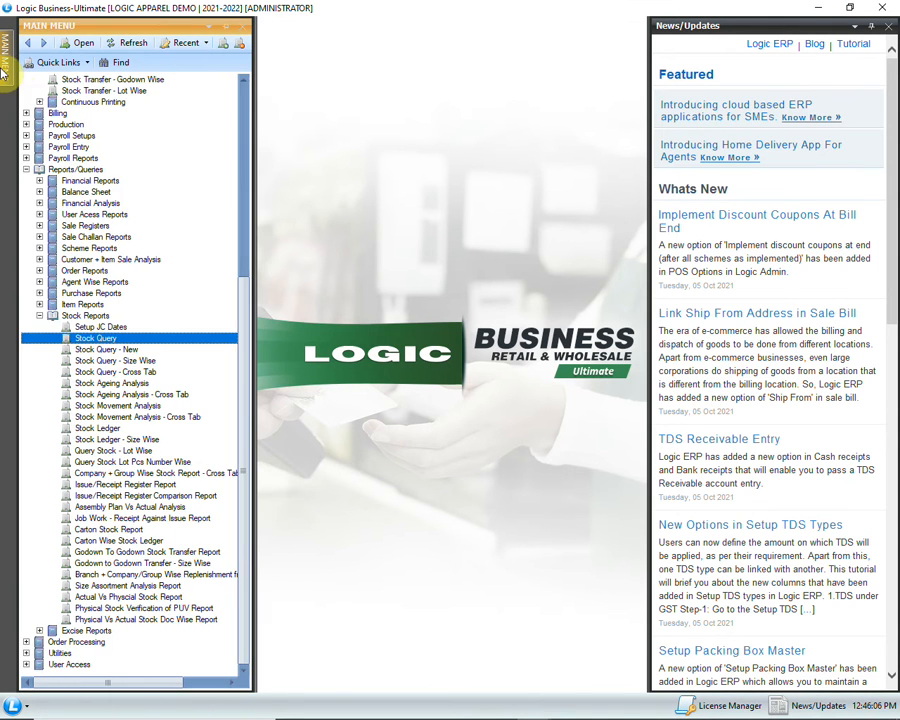
scroll(137, 257, "up", 9)
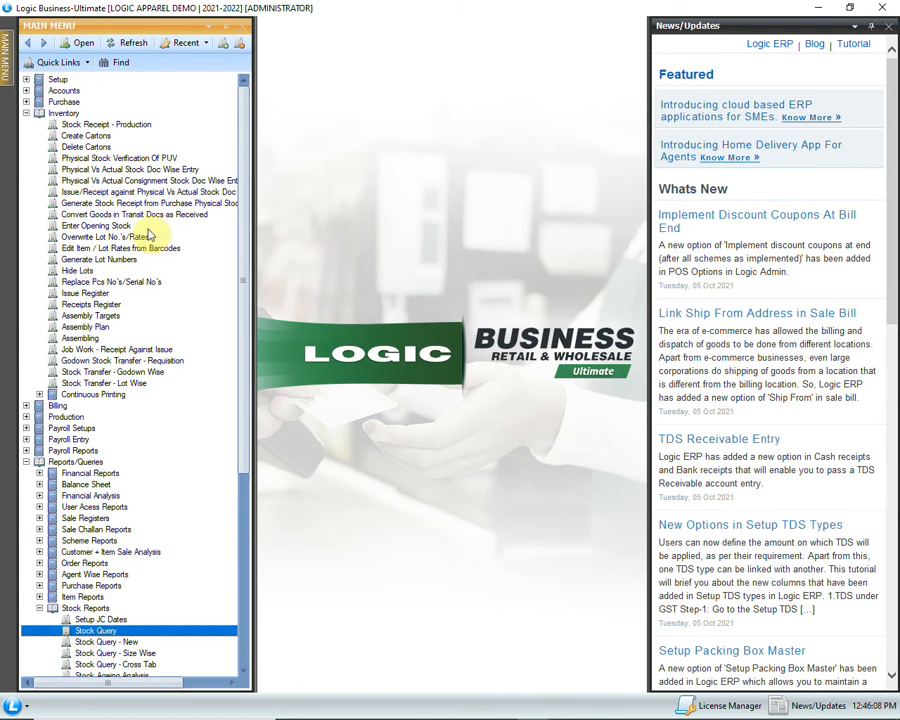
left_click(136, 193)
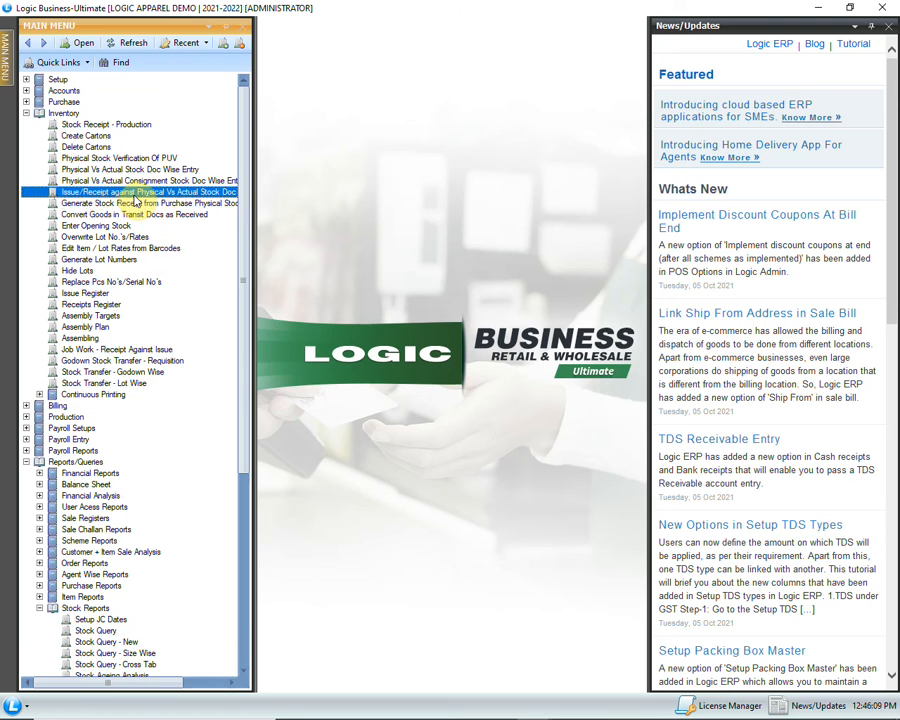
double_click(136, 193)
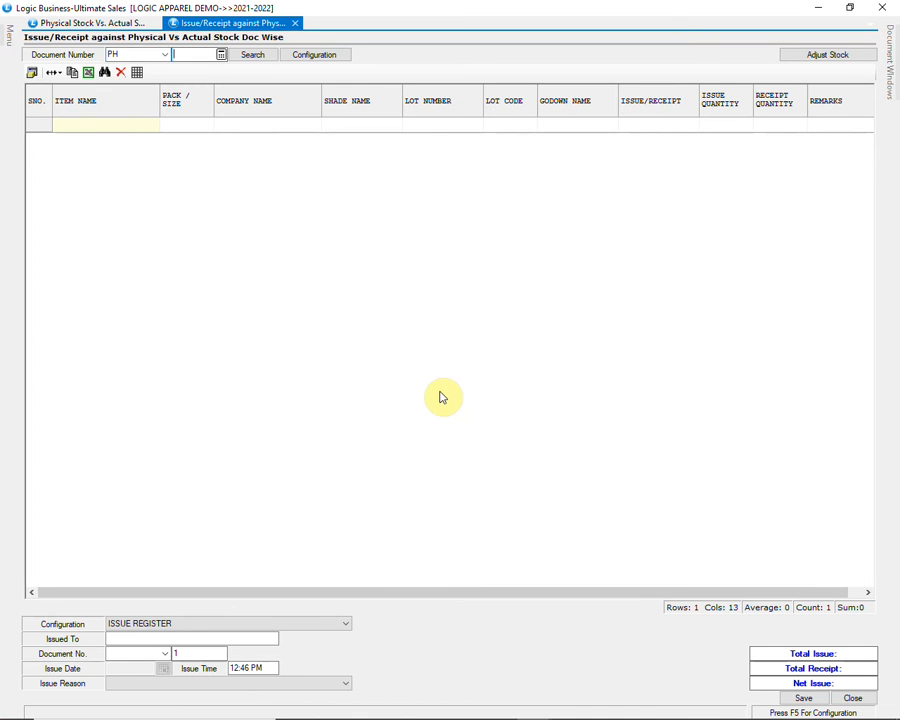
Step: Find and select physical stock document PH1 dated 19/11/2021 and load its stock adjustment lines
left_click(253, 56)
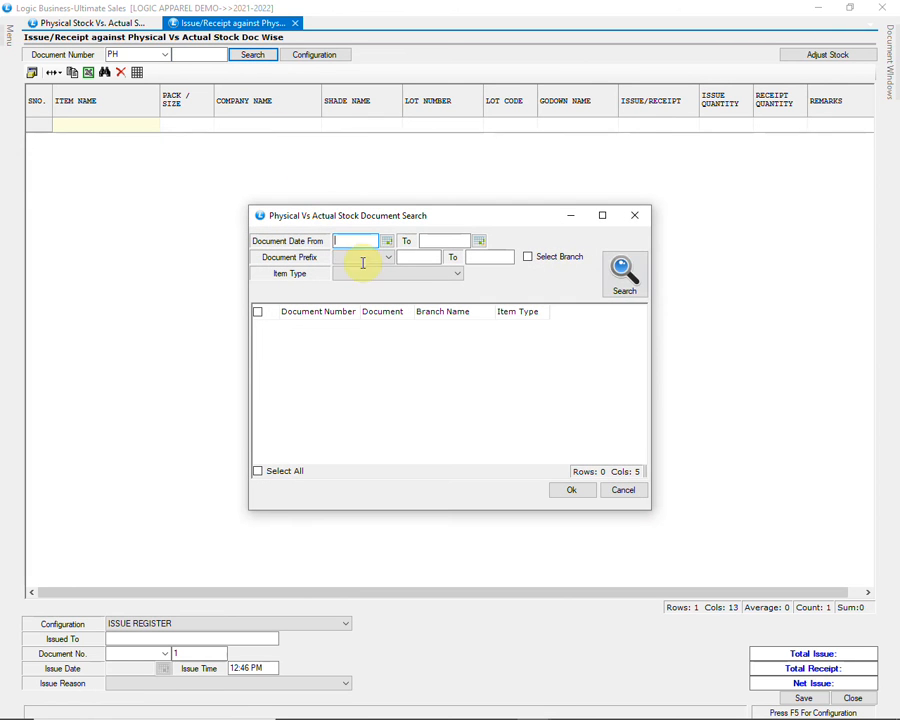
left_click(623, 274)
left_click(257, 326)
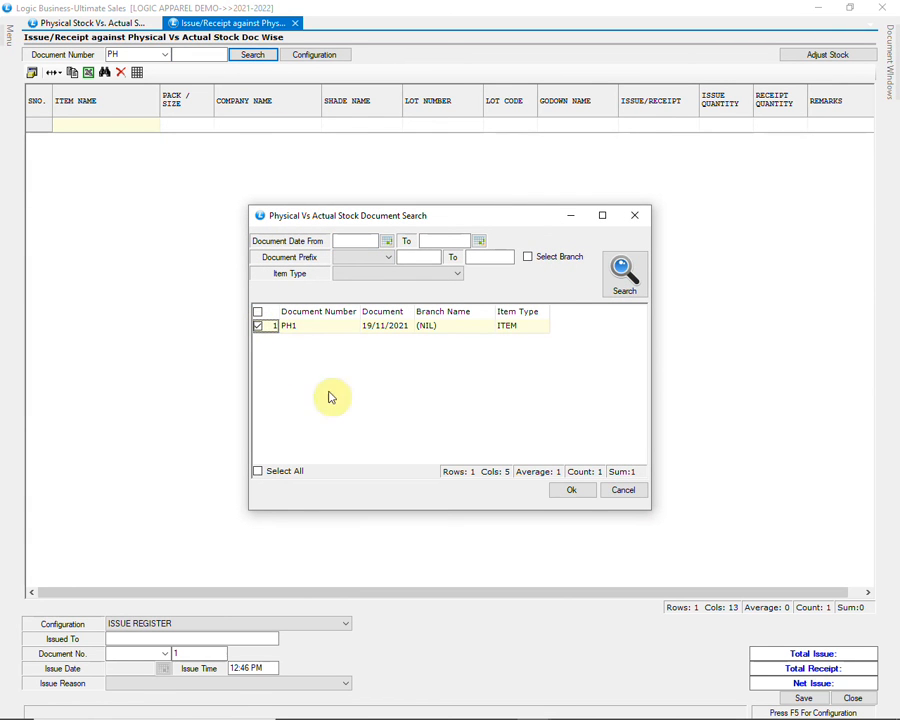
left_click(571, 490)
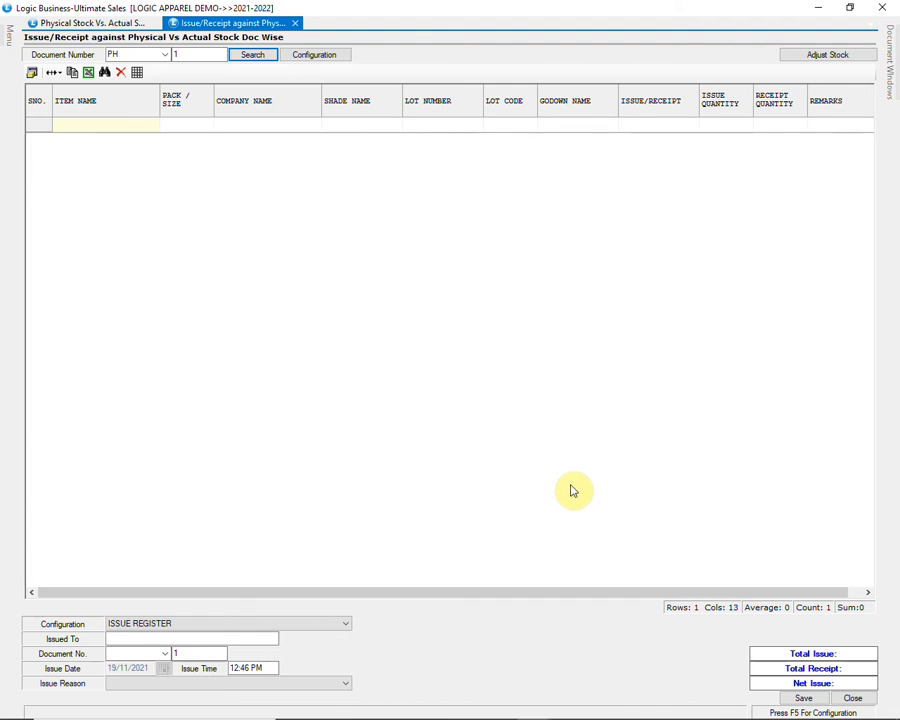
left_click(818, 57)
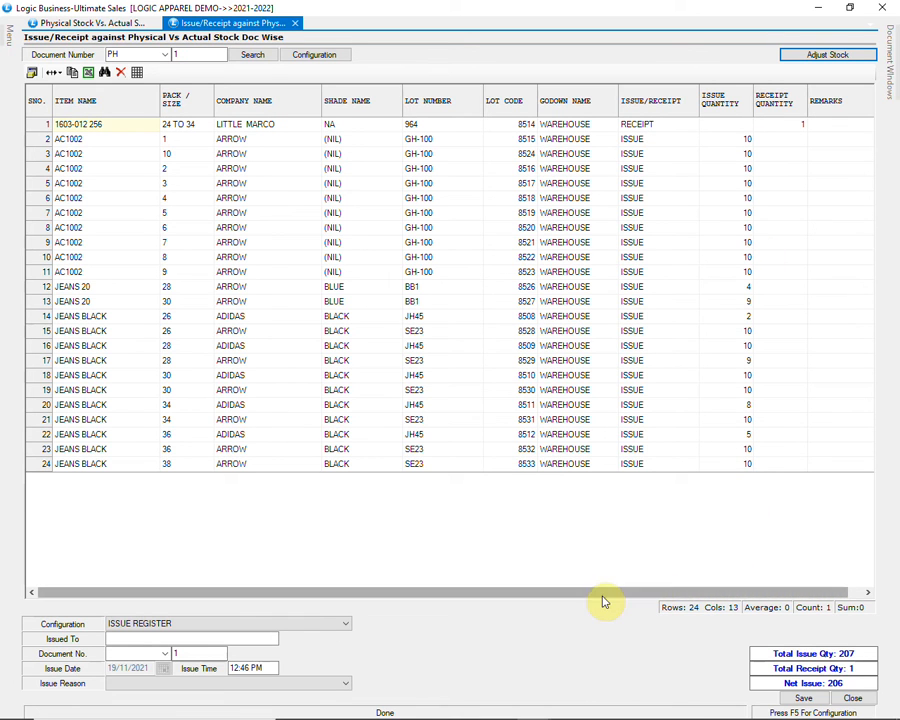
Step: Set Issued To as STOCK with document prefix ST and number 1, and save the issue
left_click(160, 640)
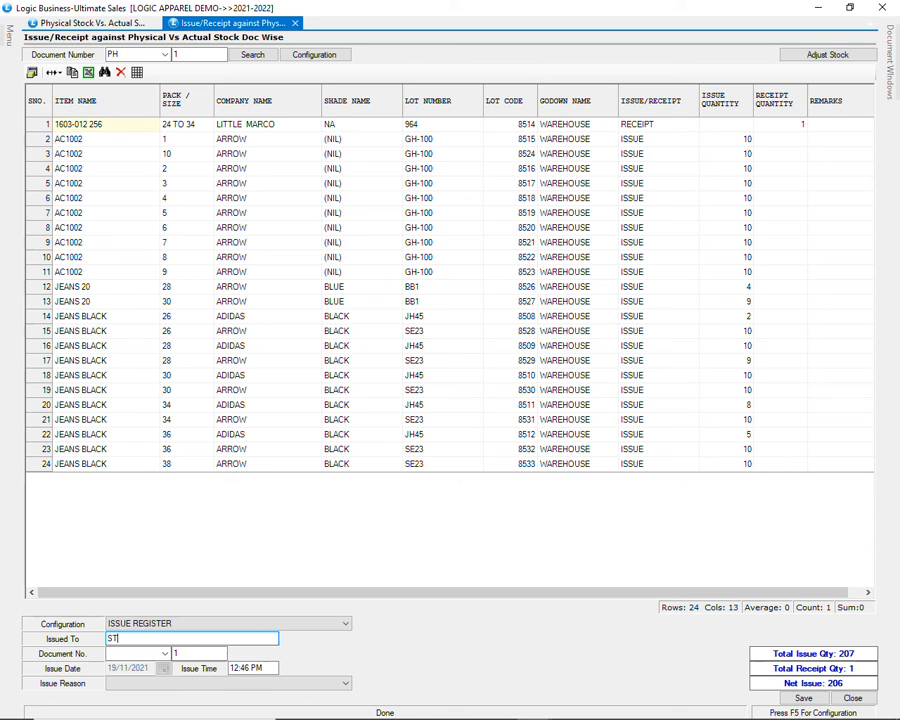
key("Tab")
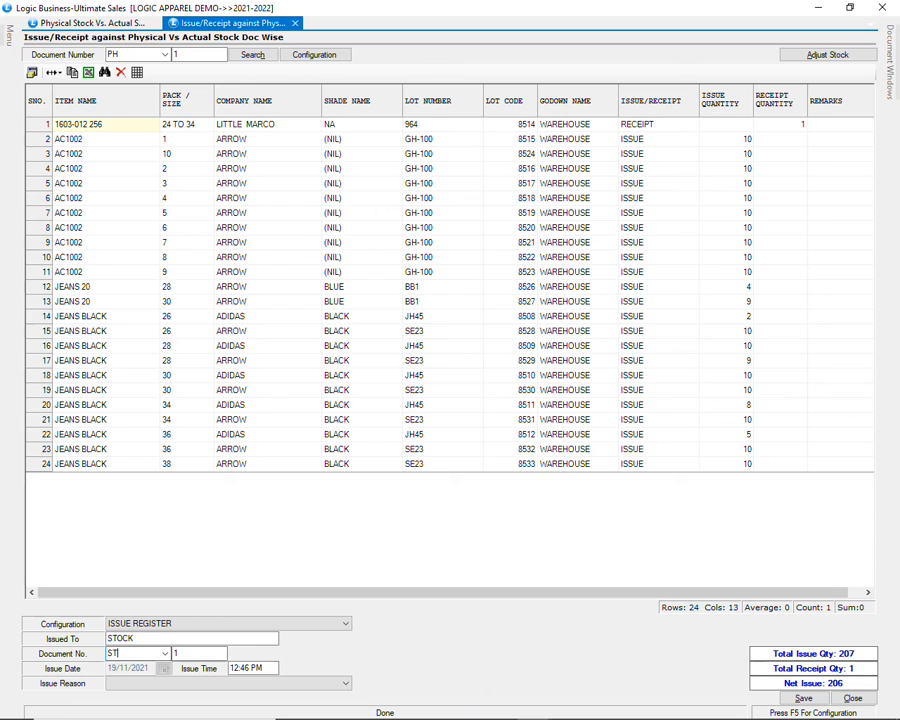
key("Tab")
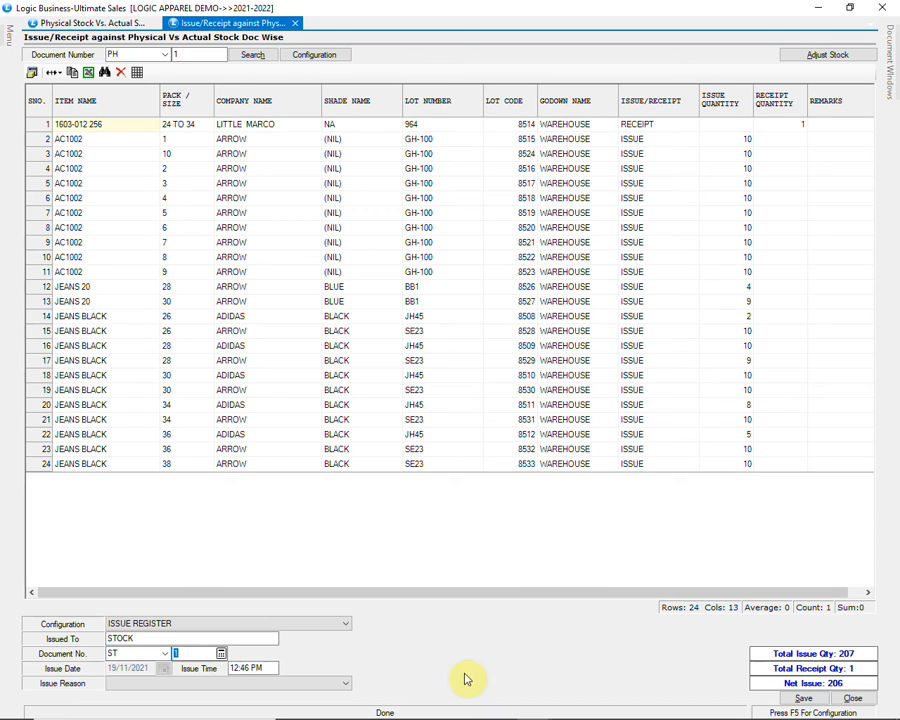
left_click(801, 699)
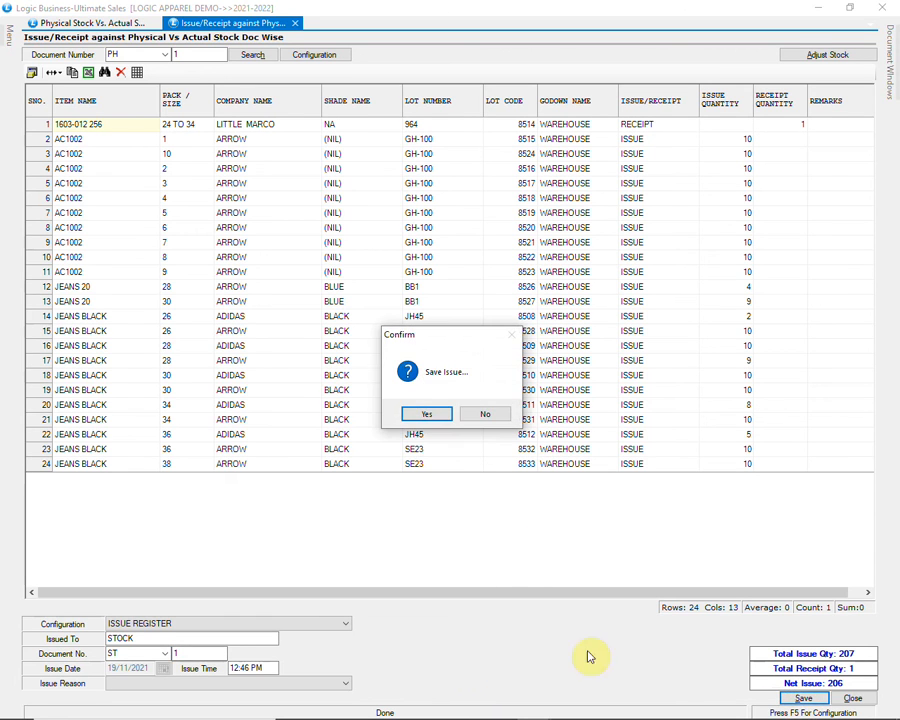
left_click(443, 416)
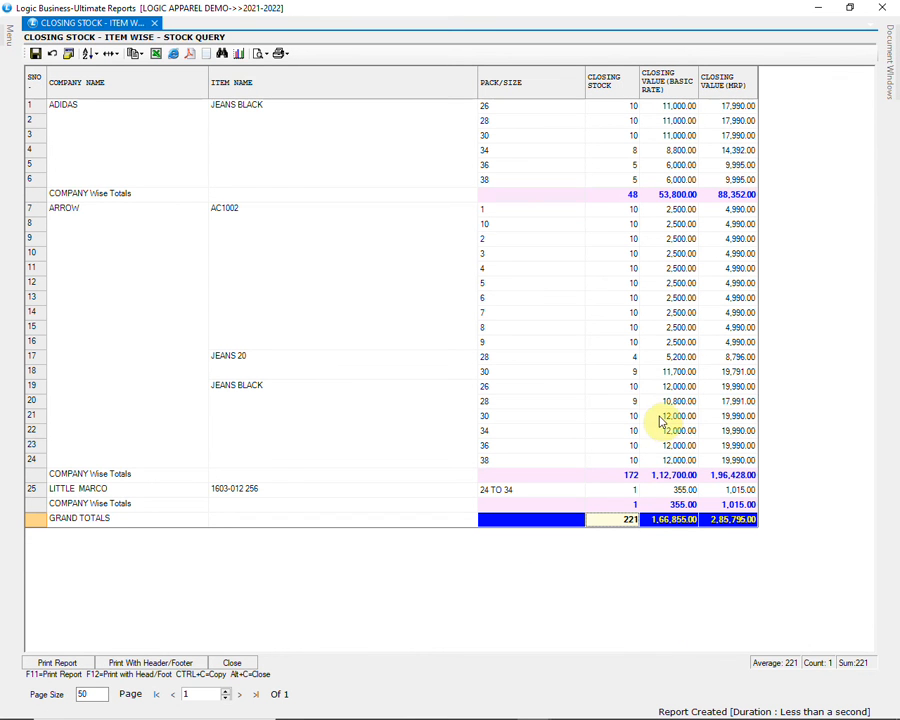
Step: Refresh the item-wise closing stock report to check the adjusted stock, and close the report
left_click(636, 389)
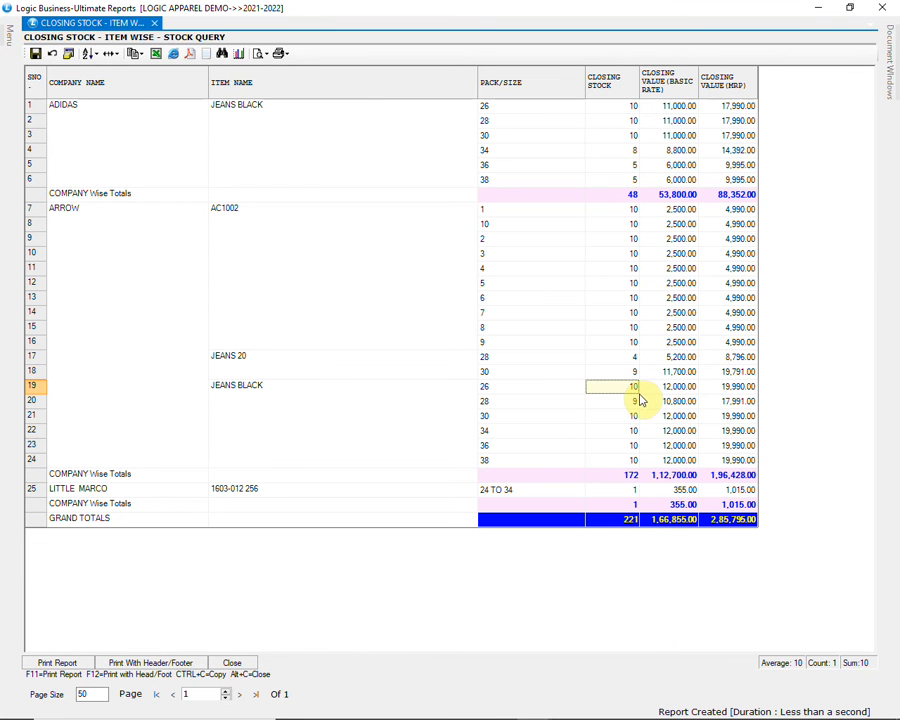
key("F5")
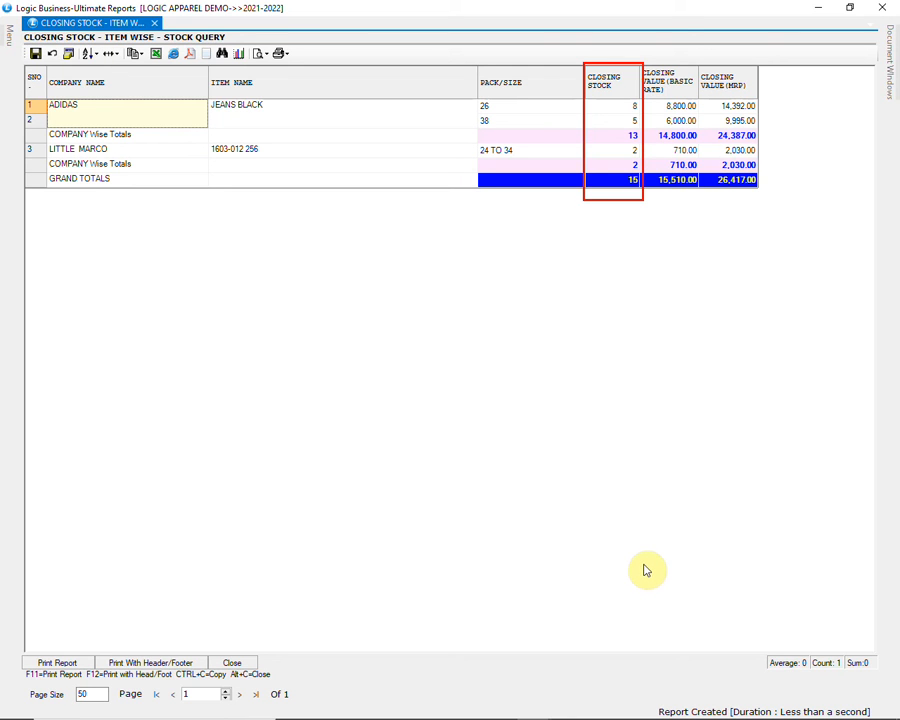
left_click(890, 7)
left_click(893, 7)
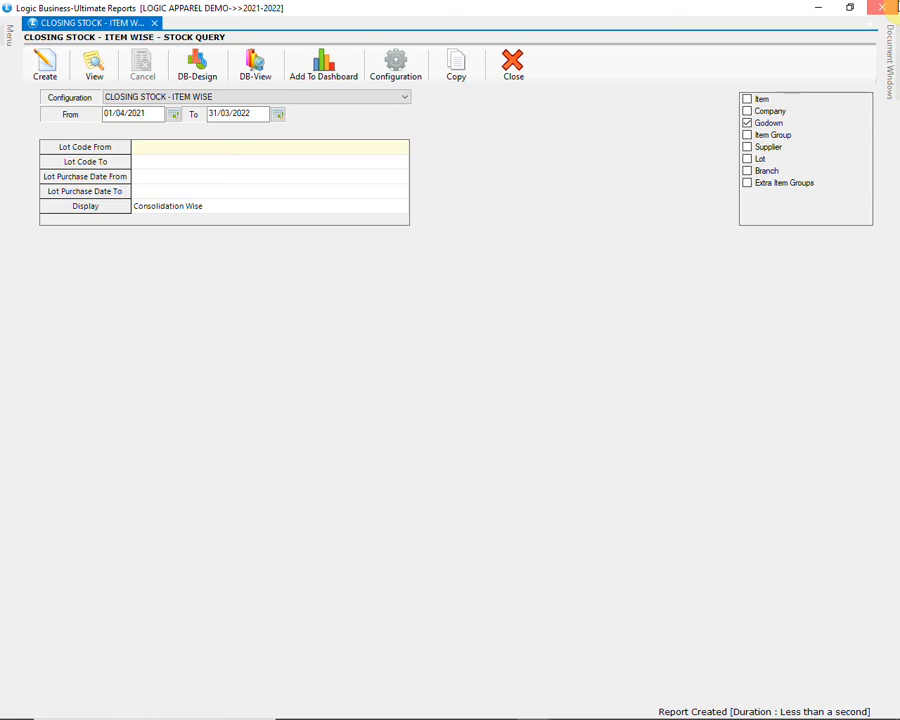
left_click(893, 7)
left_click(893, 7)
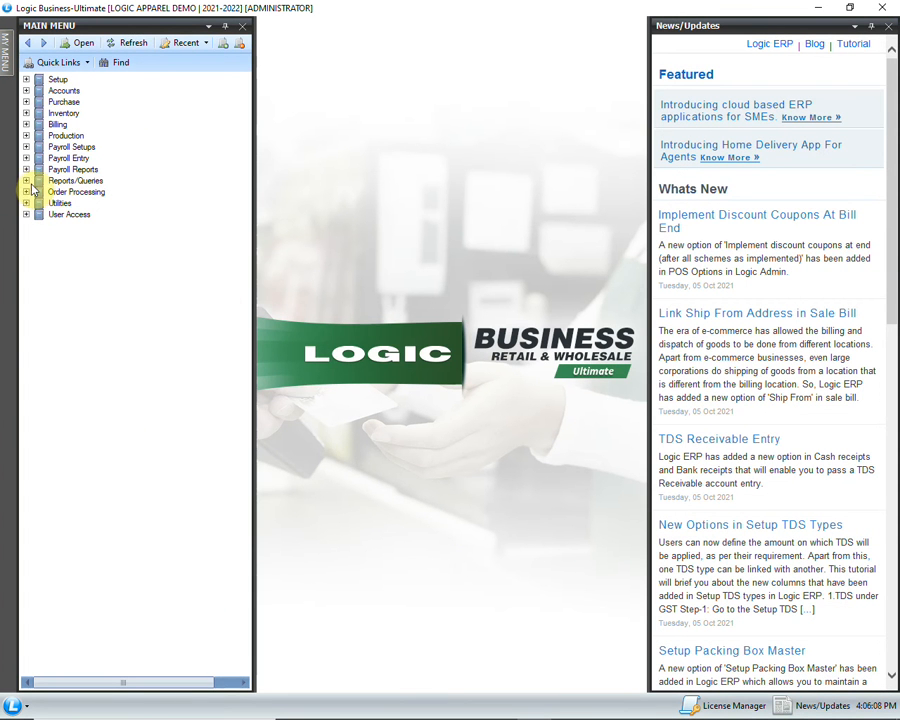
Step: Open the Ledger report from the Financial Reports under Reports/Queries
left_click(26, 182)
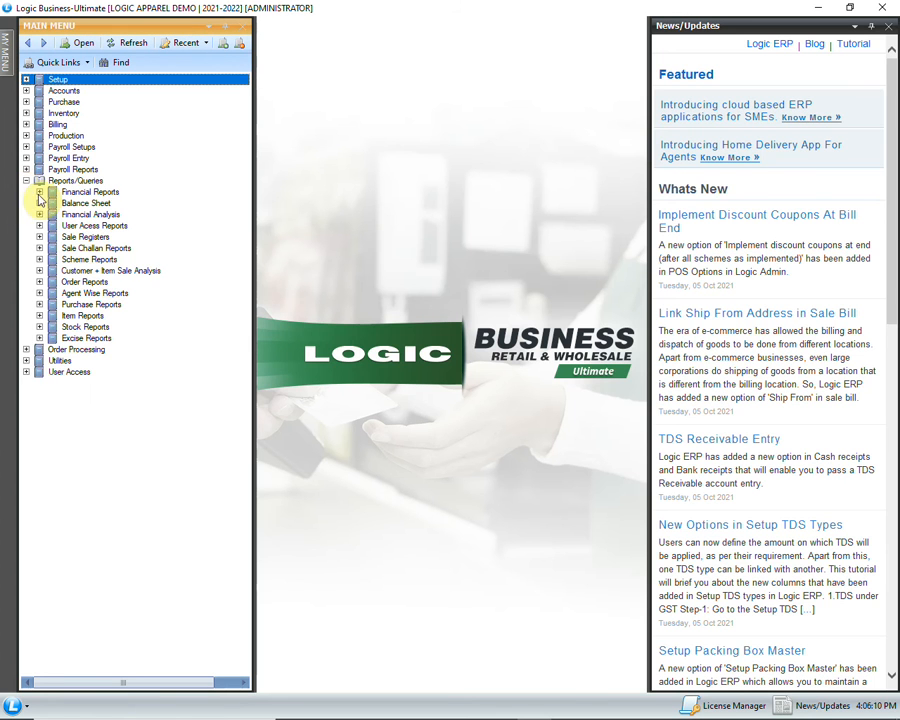
left_click(39, 192)
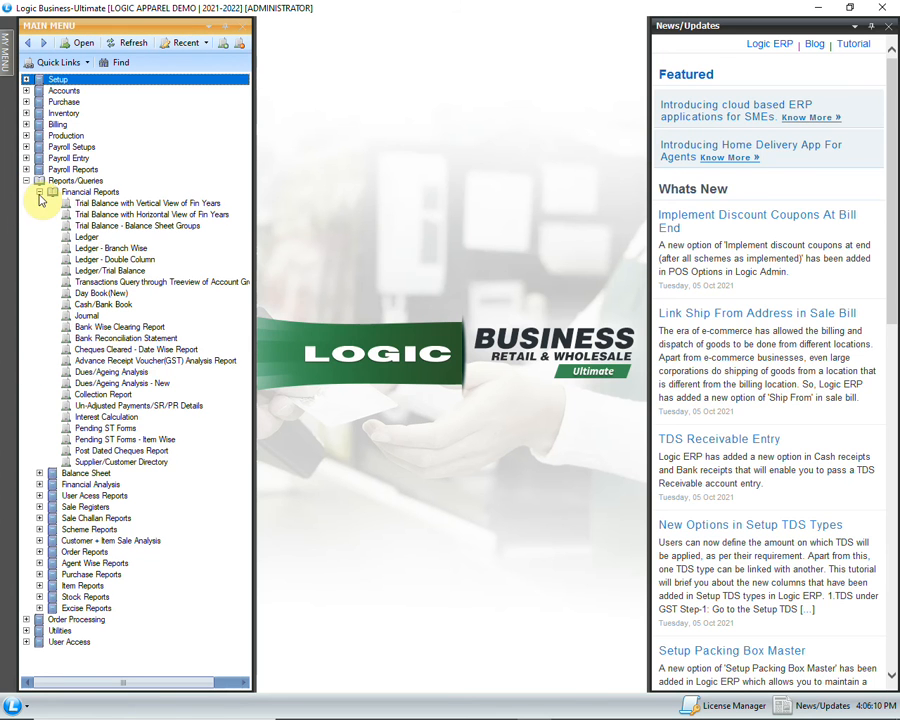
left_click(110, 238)
double_click(138, 240)
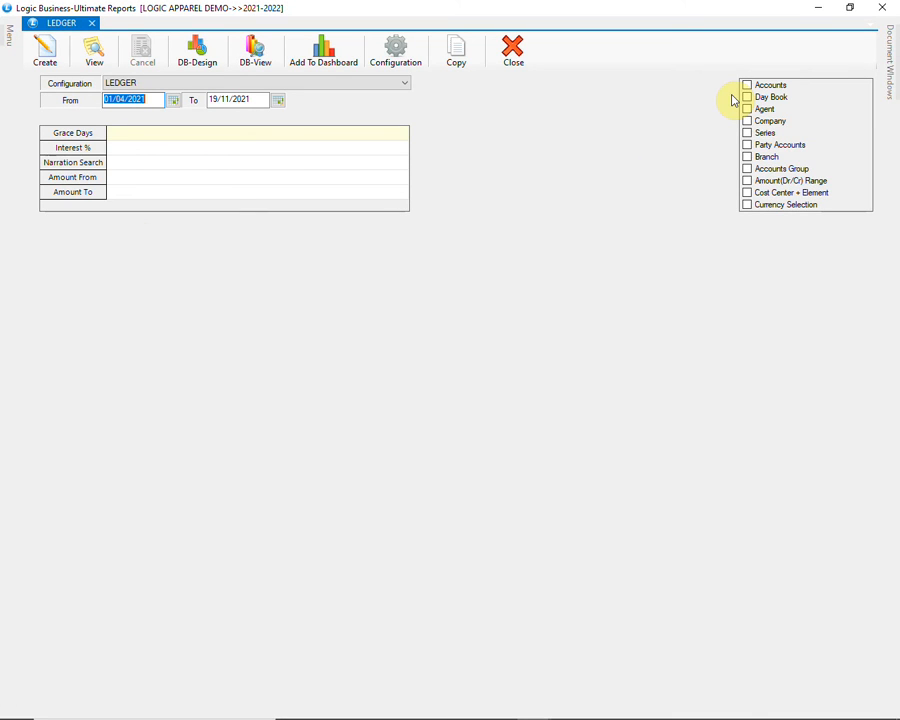
Step: Filter the ledger to the ASR COLLECTIONS PVT. LTD. account and create it for 01/04/2021 to 19/11/2021
left_click(748, 86)
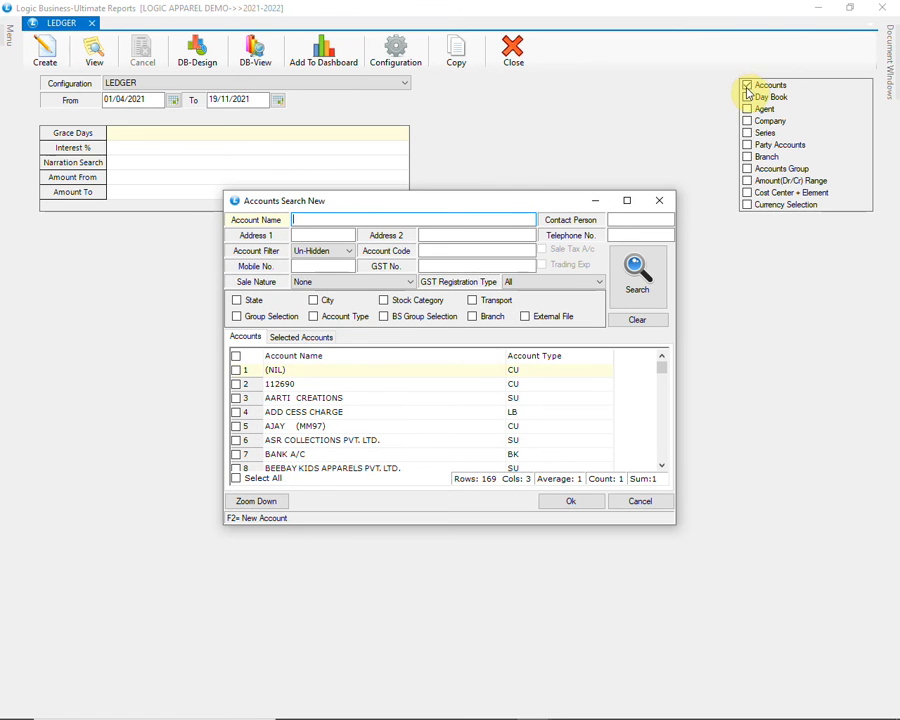
left_click(237, 441)
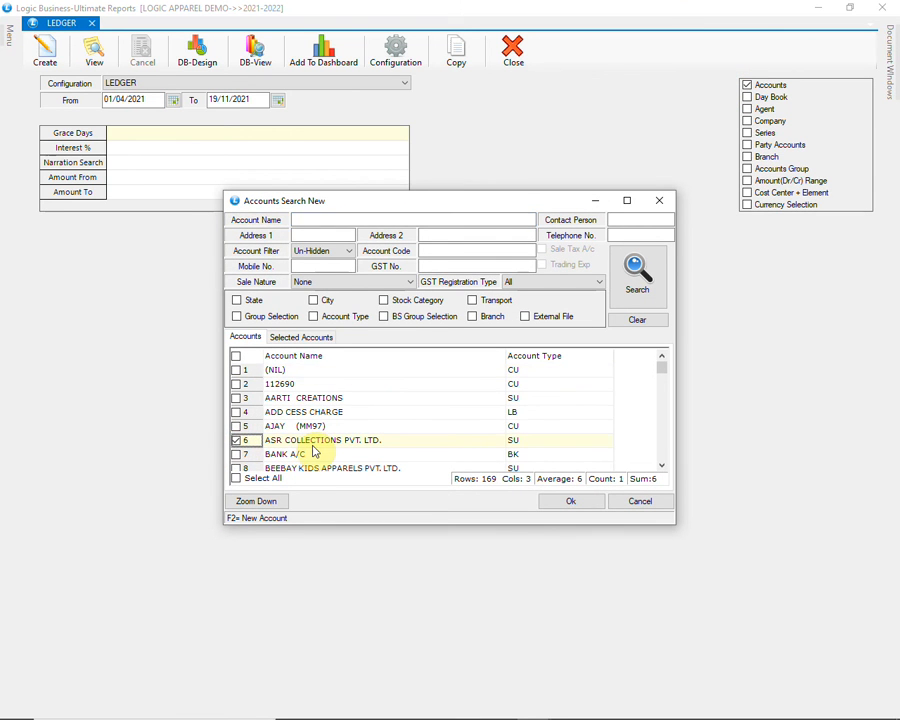
left_click(348, 216)
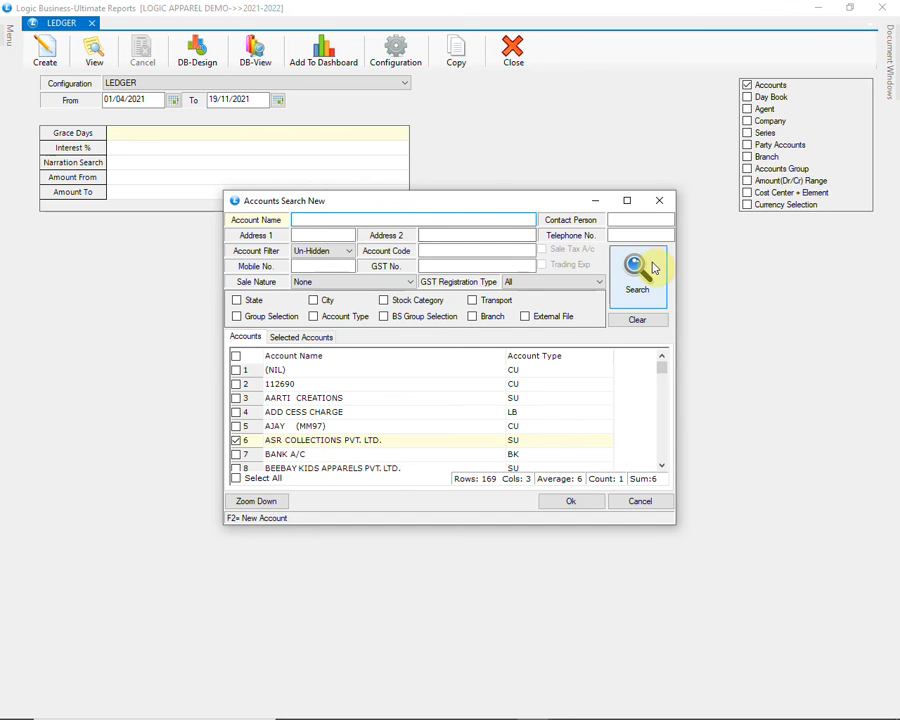
left_click(588, 510)
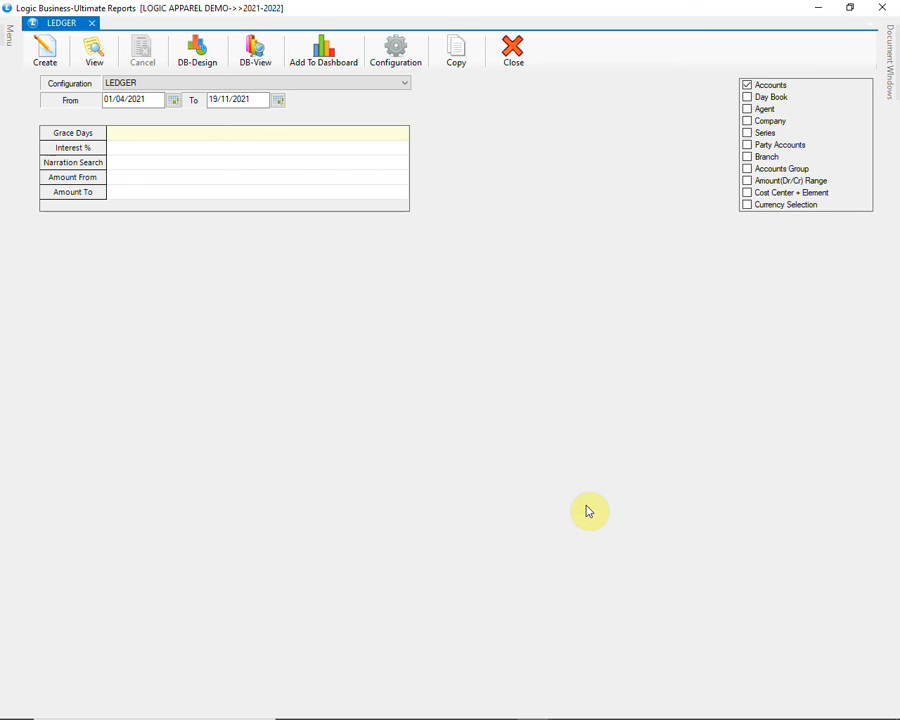
left_click(48, 56)
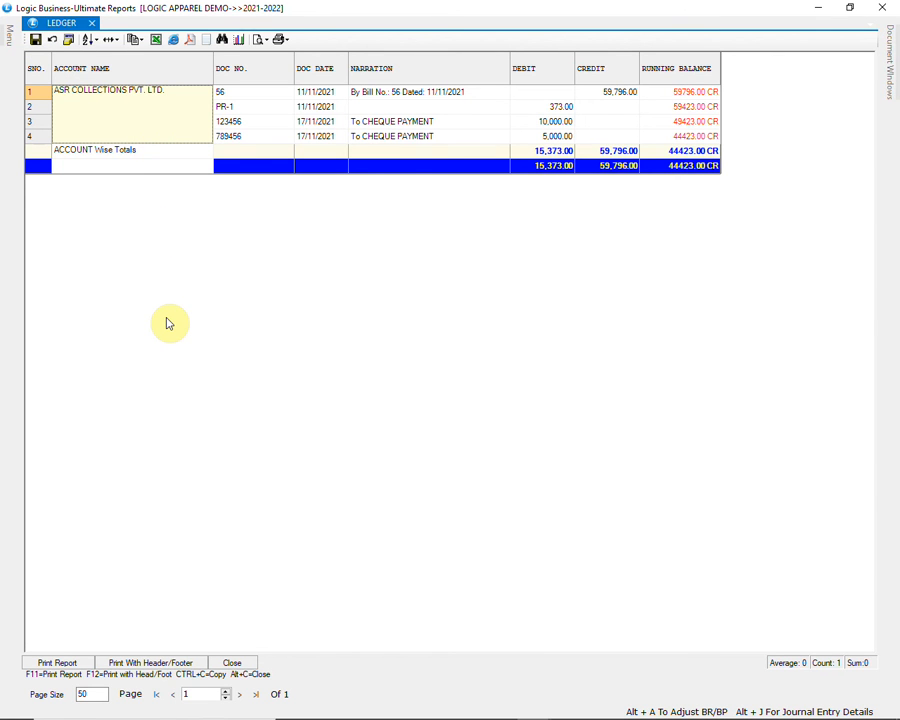
Step: Open the Dues/Ageing Analysis report from the Financial Reports, look through its configurations and keep CURRENT DUES
mouse_move(7, 35)
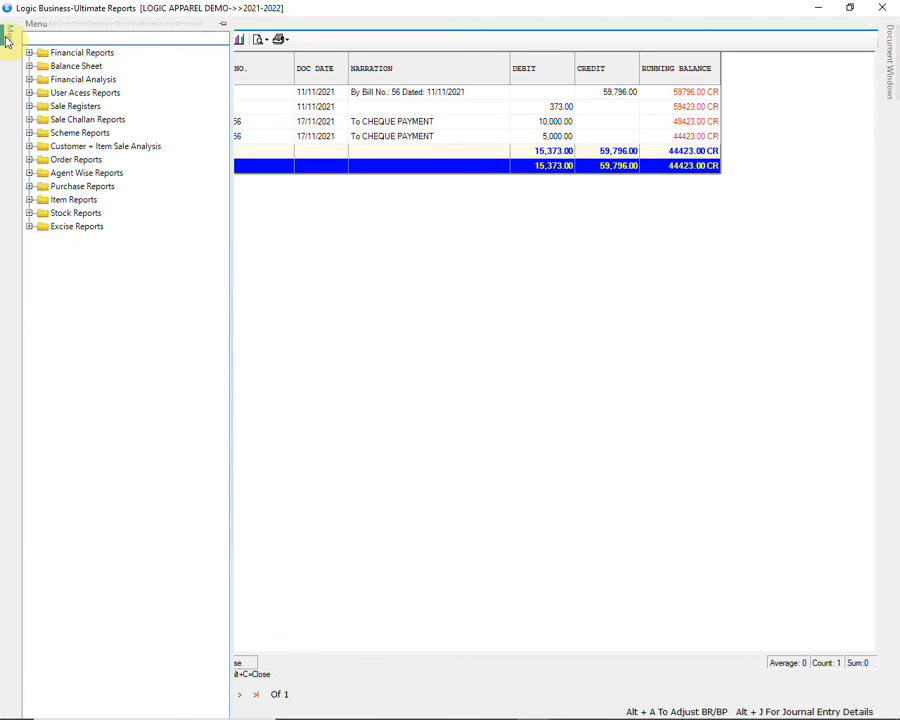
left_click(29, 53)
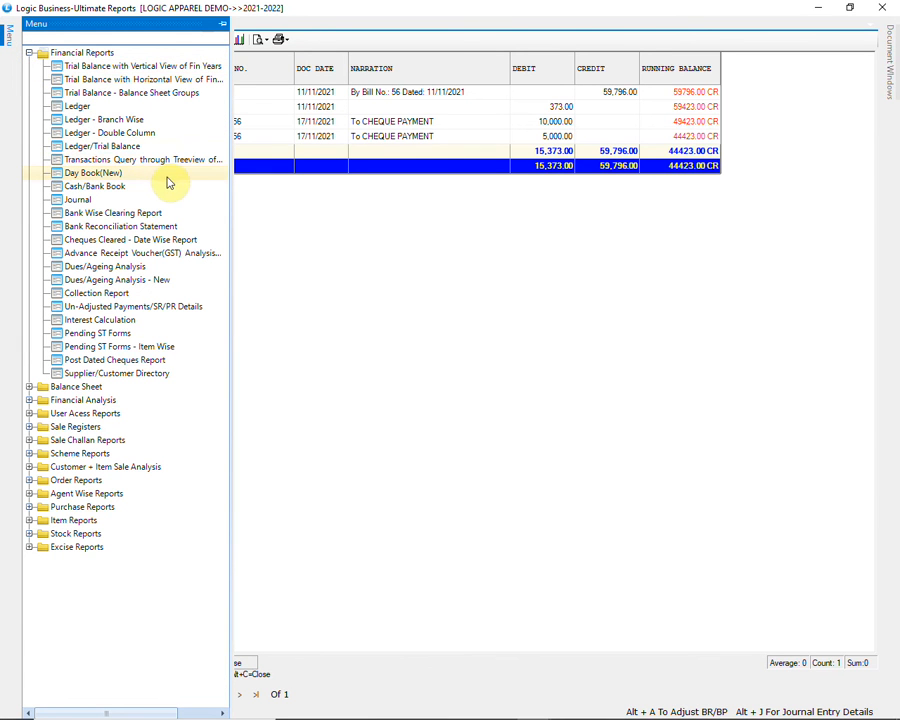
left_click(180, 270)
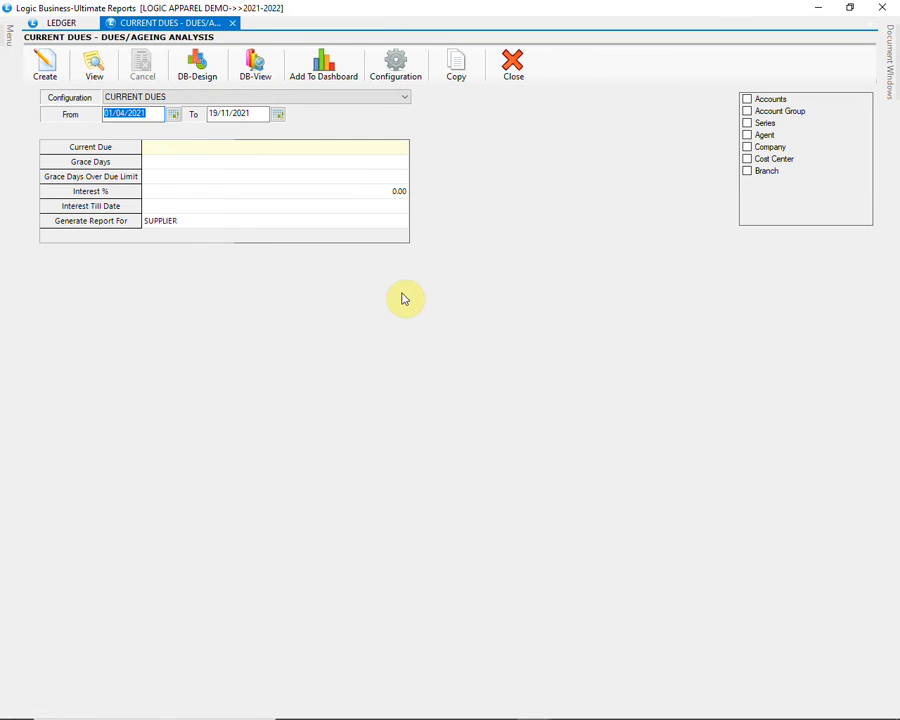
left_click(403, 97)
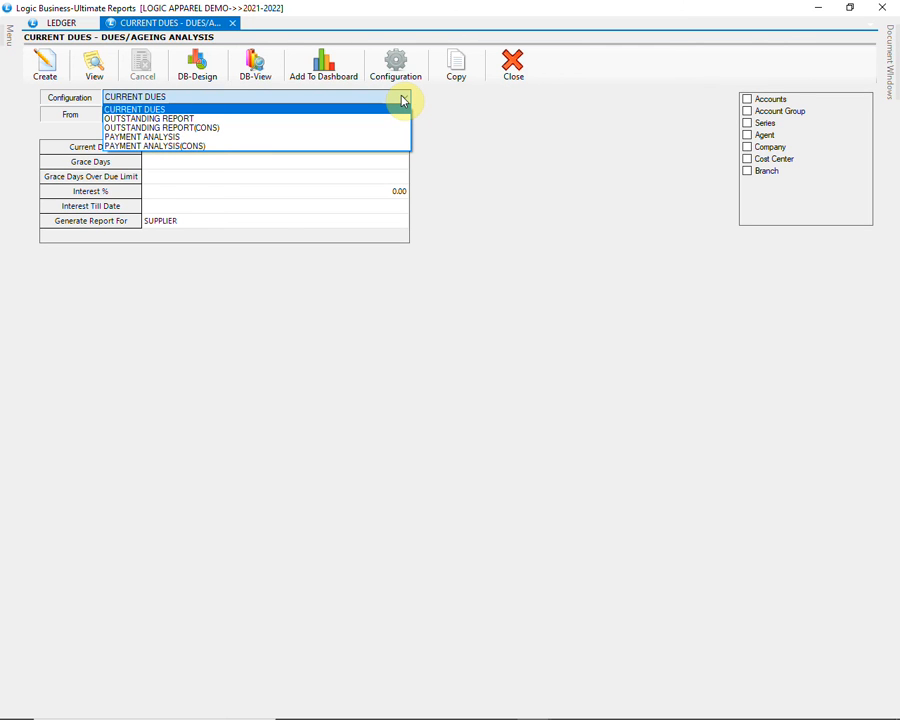
left_click(403, 97)
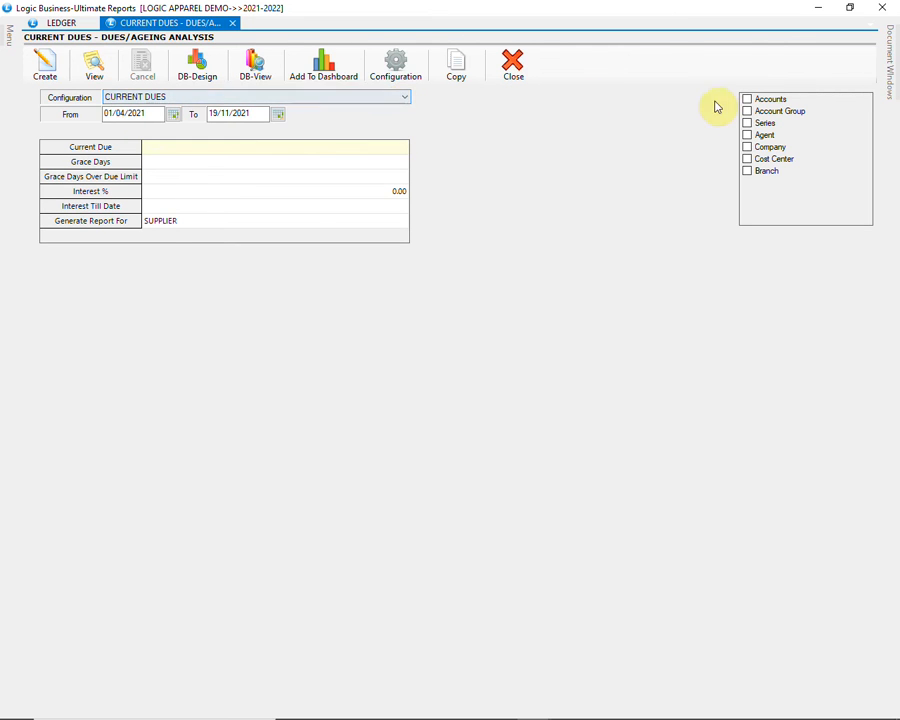
Step: Create the current dues report for all supplier accounts from 01/04/2021 to 19/11/2021, look through it and close the report
left_click(747, 99)
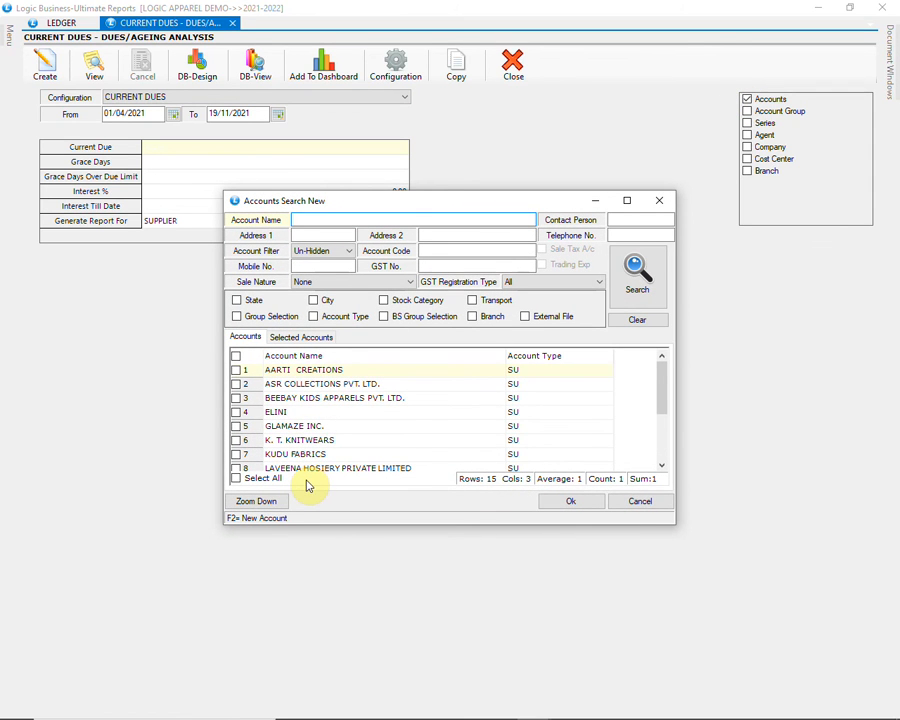
left_click(640, 501)
left_click(42, 64)
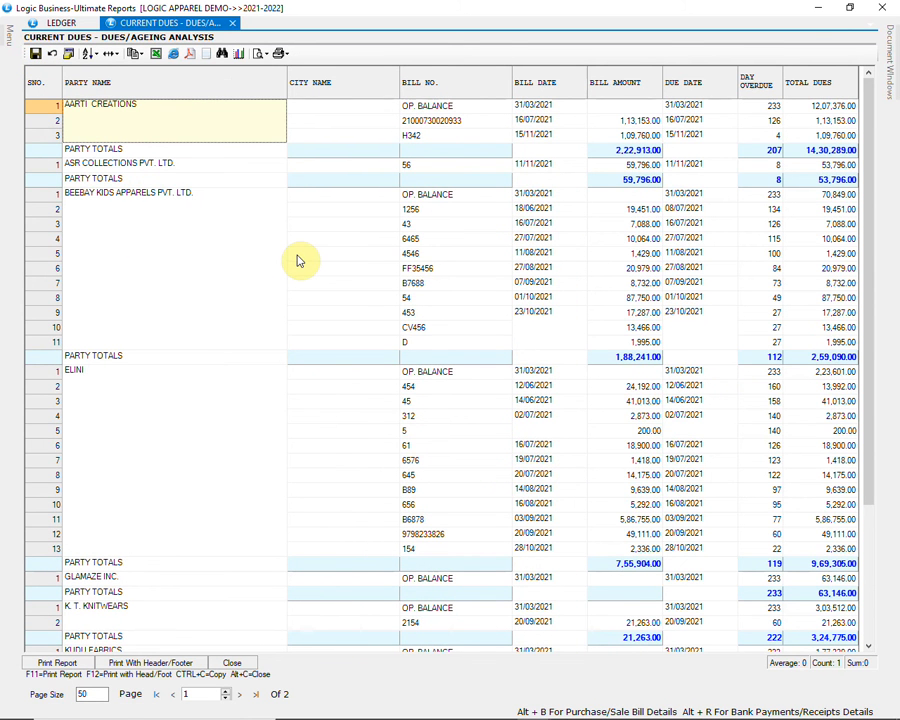
scroll(297, 261, "down", 4)
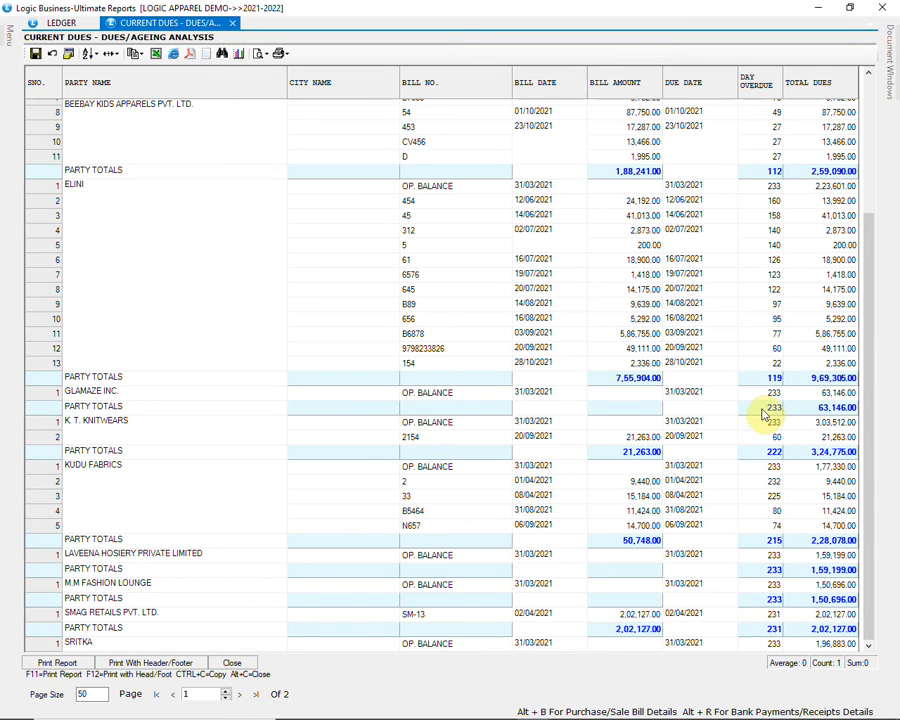
left_click(255, 665)
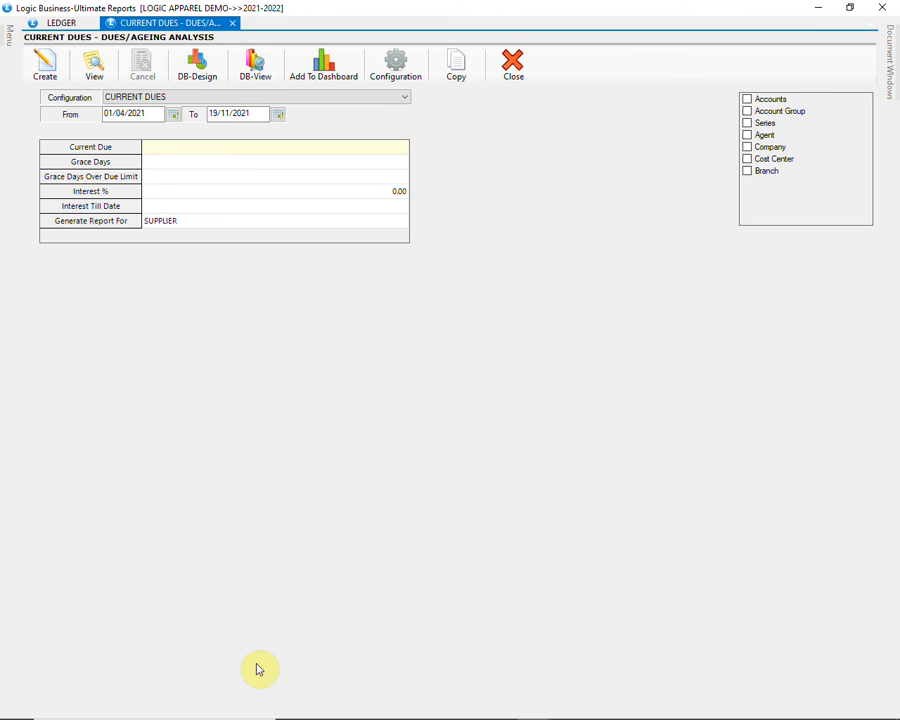
left_click(512, 68)
Step: Create the Sale Register(Summary) report from the Sale Registers for 01/08/2021 to 31/03/2022, and close the result
mouse_move(10, 50)
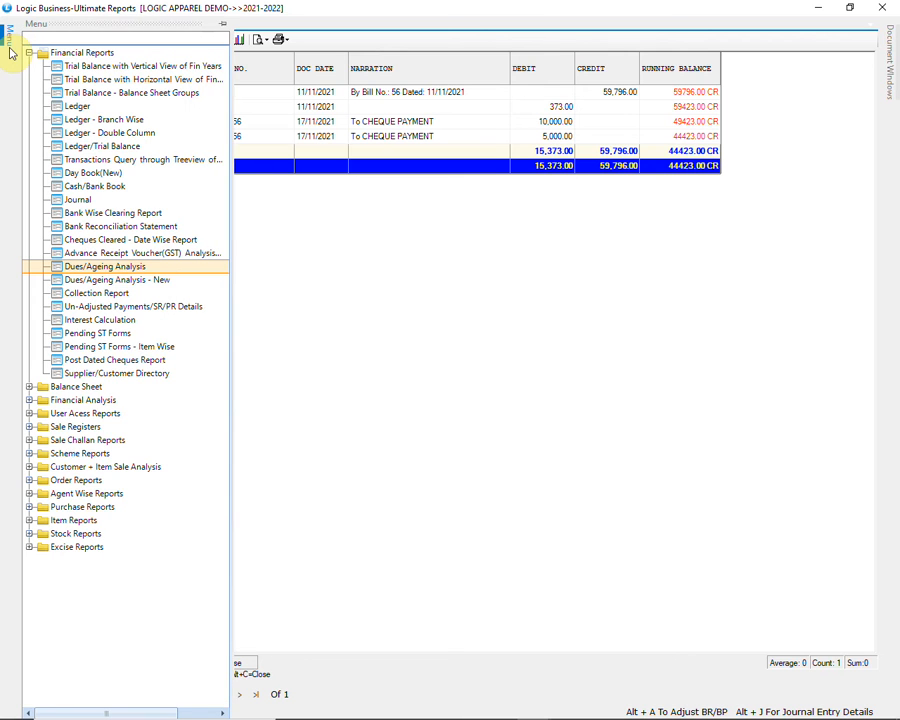
left_click(29, 427)
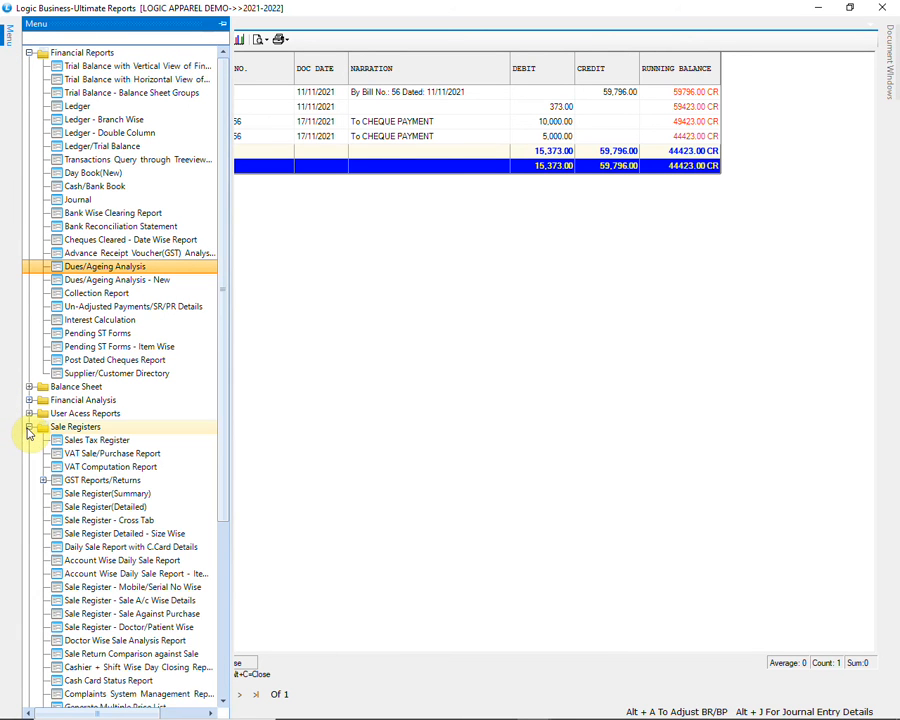
left_click(150, 497)
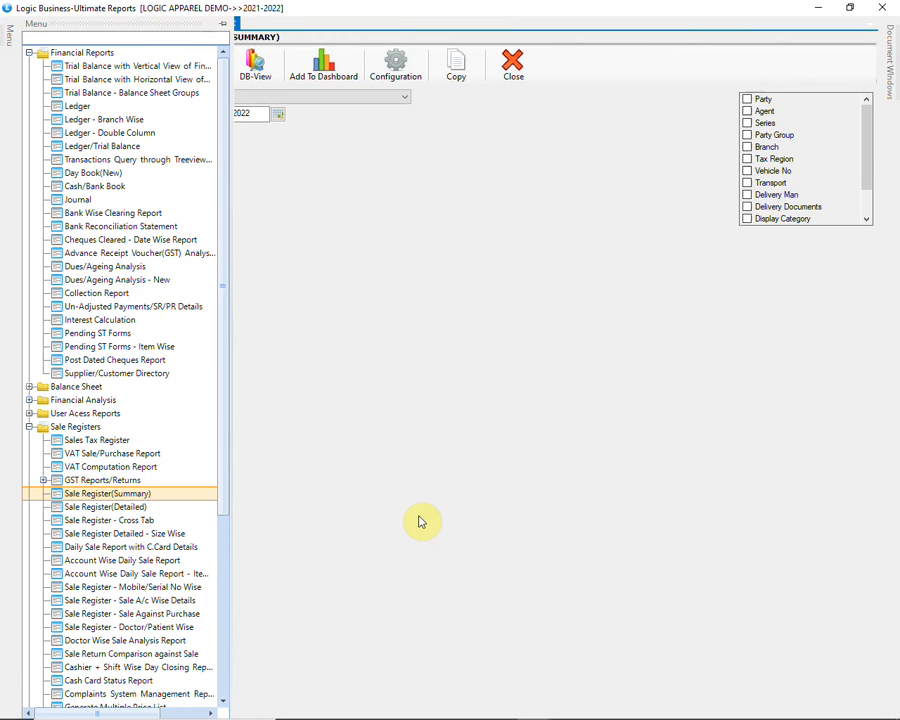
type("01/08/2021")
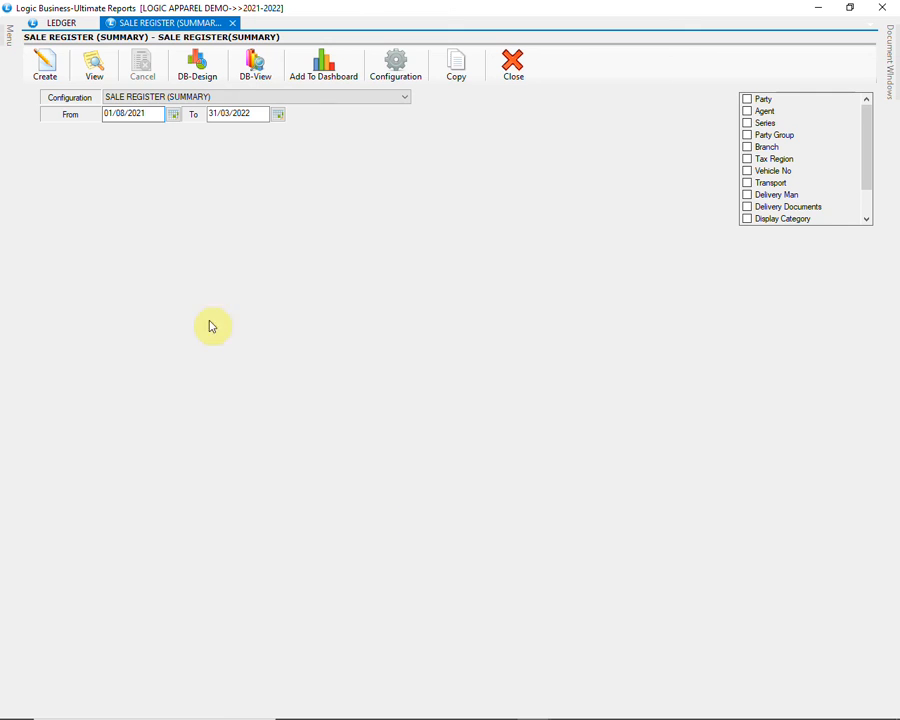
left_click(44, 66)
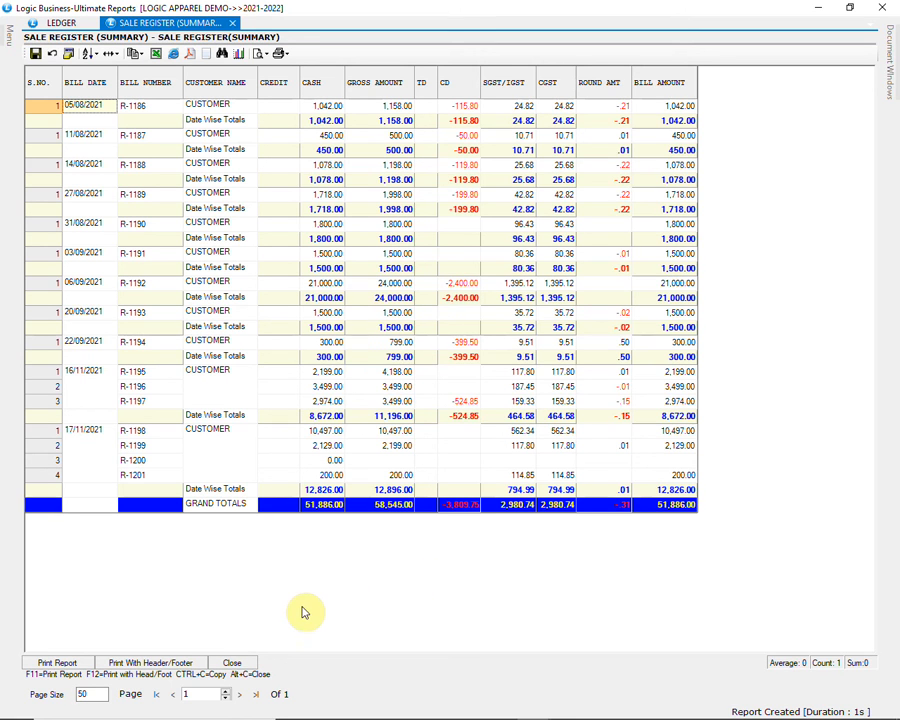
left_click(252, 666)
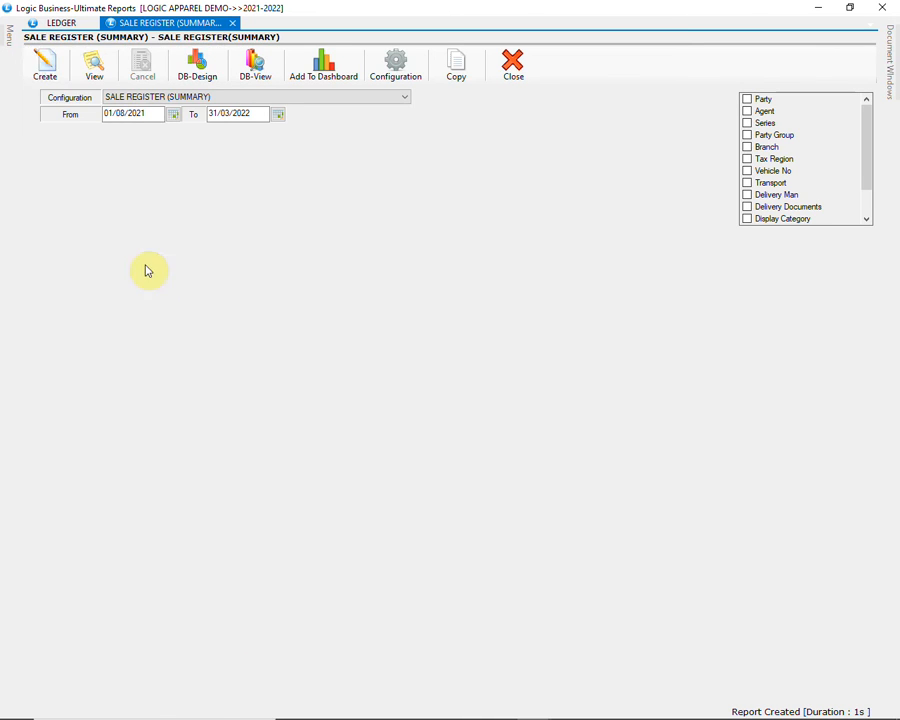
Step: Create the Sale Register(Detailed) report with the SALE AND SALE RETURN REGISTER DETAILED configuration for 01/08/2021 to 31/03/2022
mouse_move(14, 46)
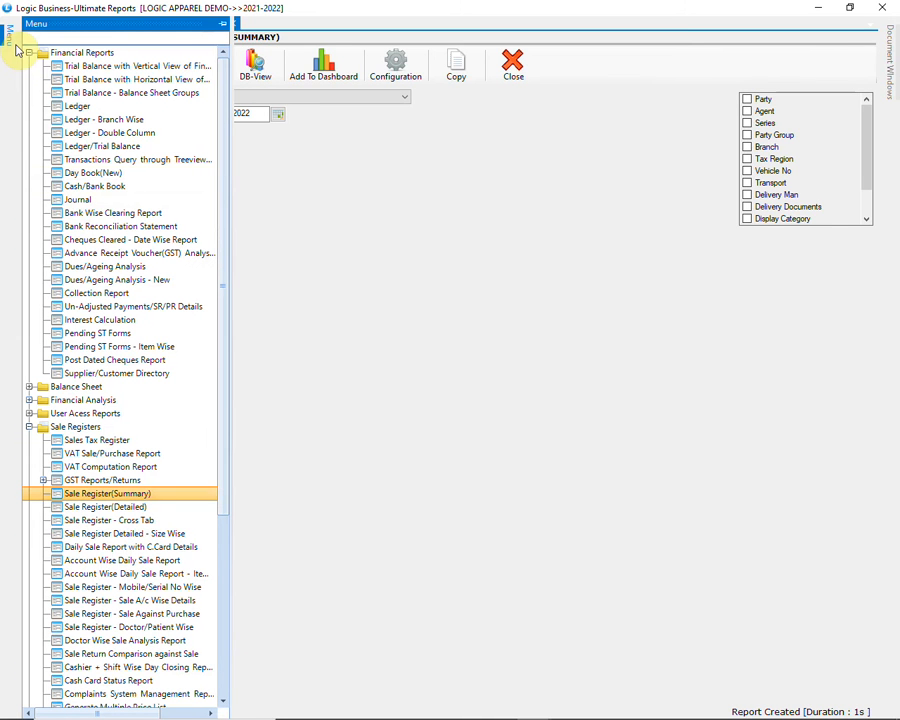
left_click(150, 507)
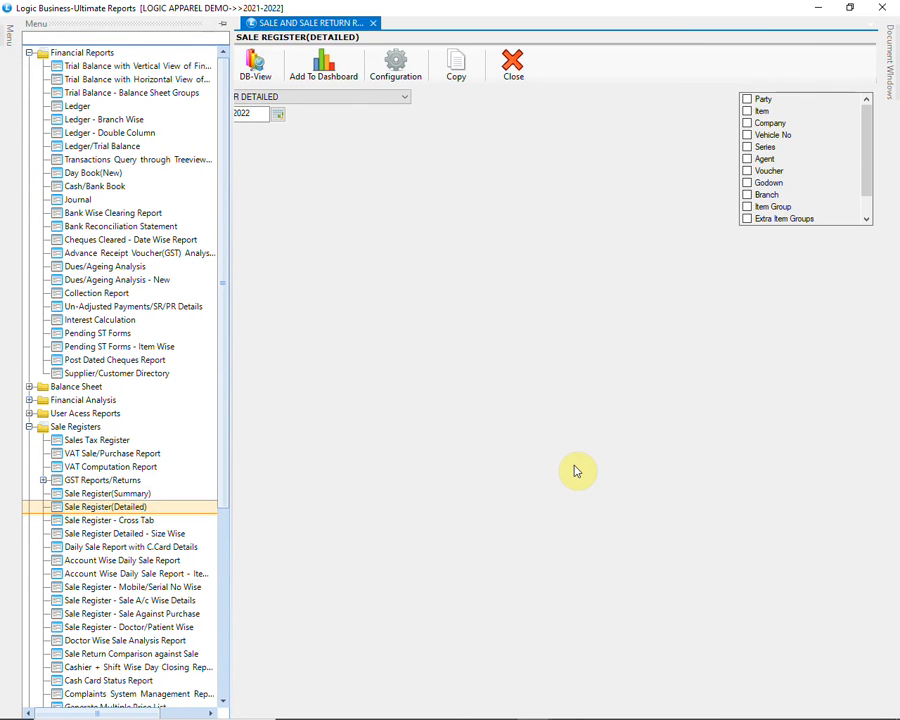
left_click(363, 98)
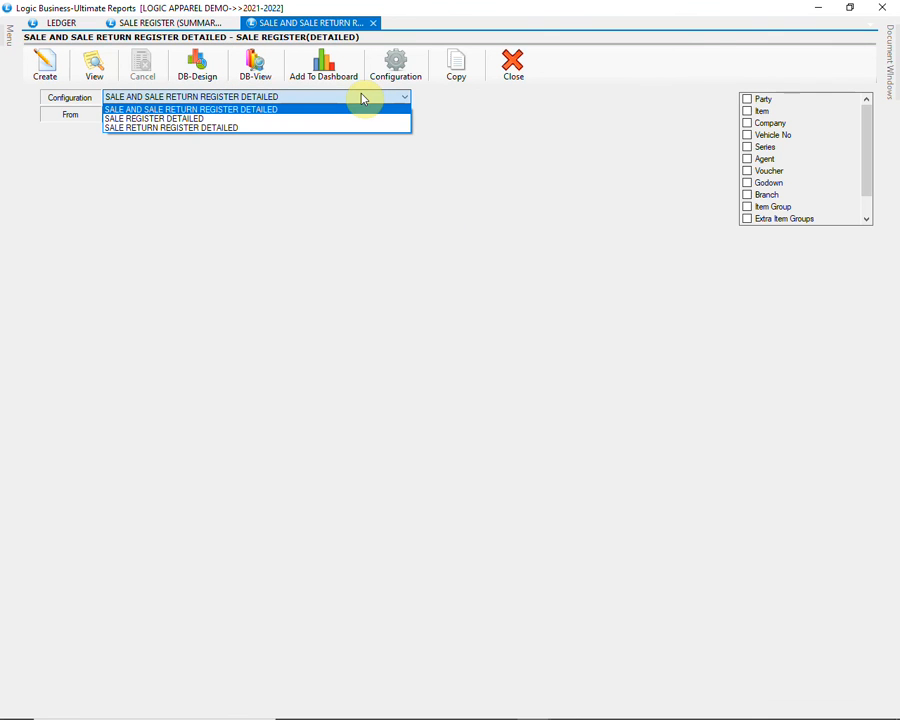
left_click(250, 109)
left_click(151, 114)
type("01/08/2021")
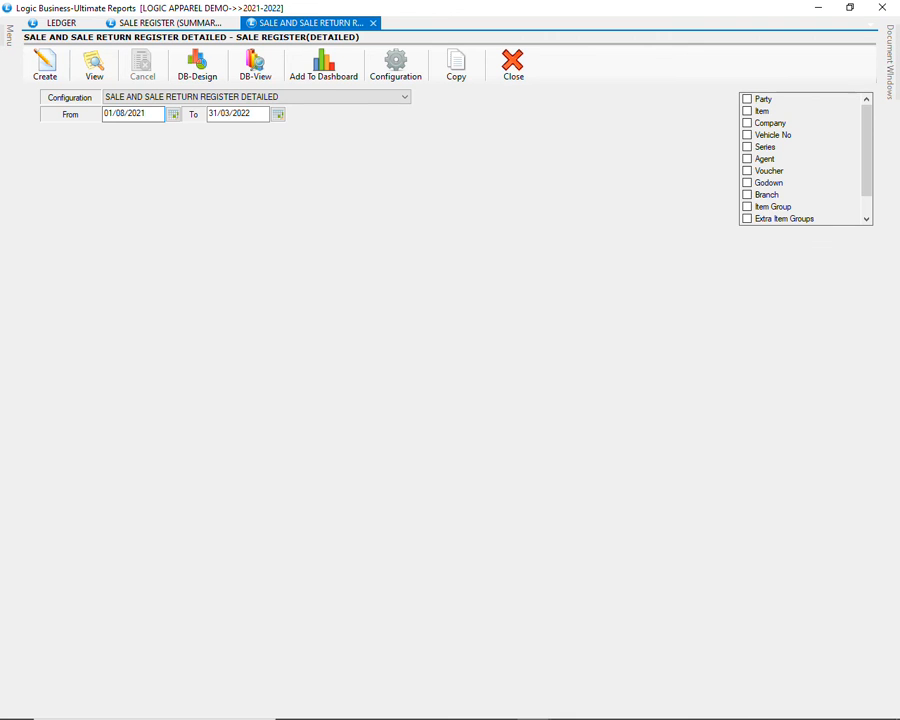
left_click(44, 68)
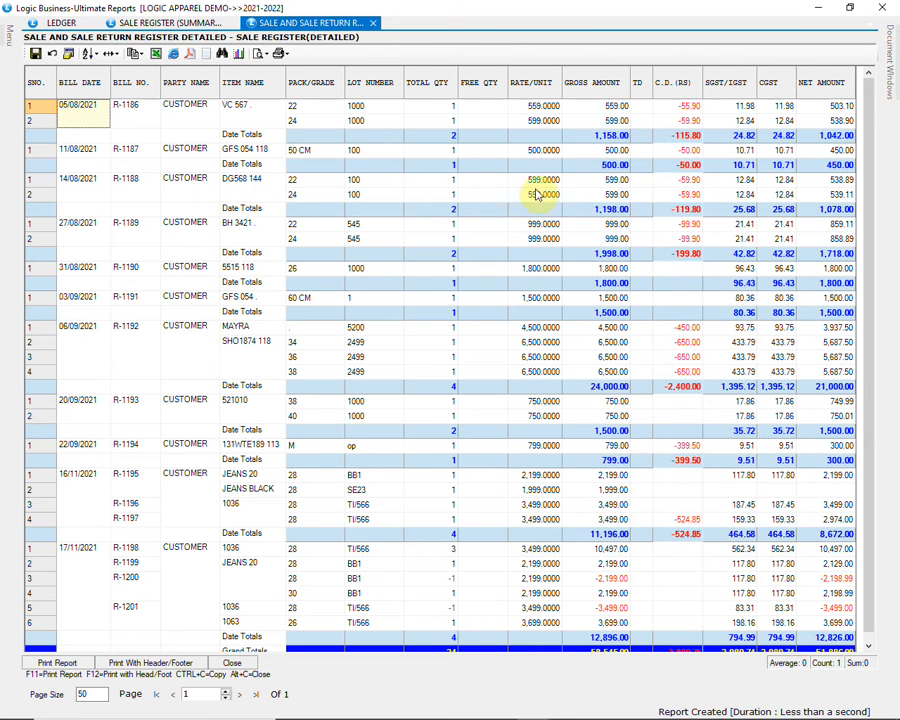
Step: Examine the quantities and gross amounts of the return lines among the 17/11/2021 bills, and close the detailed register result
scroll(591, 300, "down", 1)
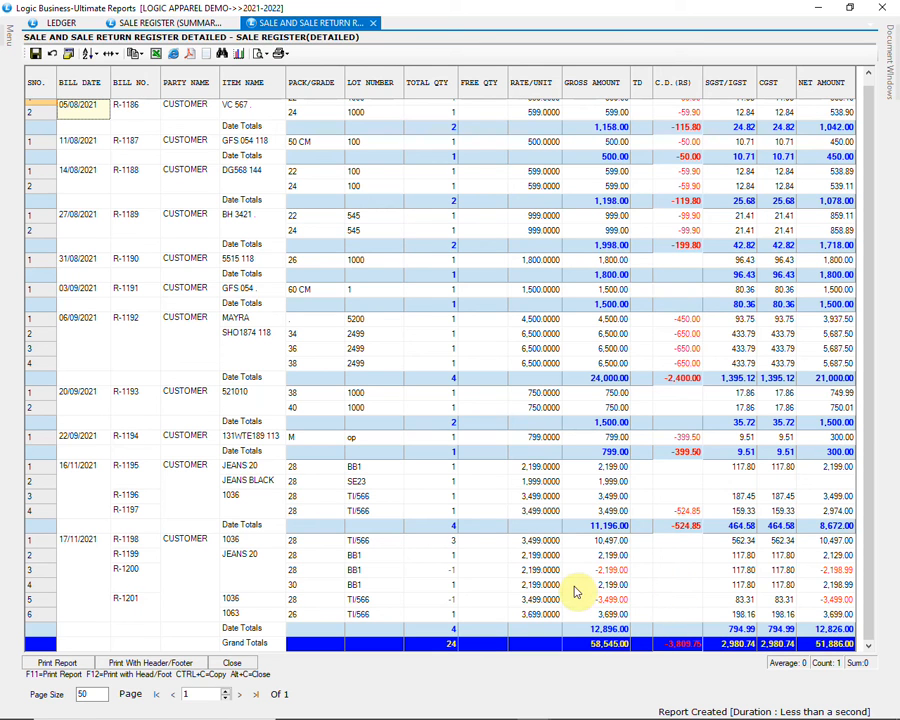
left_click(440, 574)
left_click(443, 602)
left_click(596, 585)
left_click(594, 601)
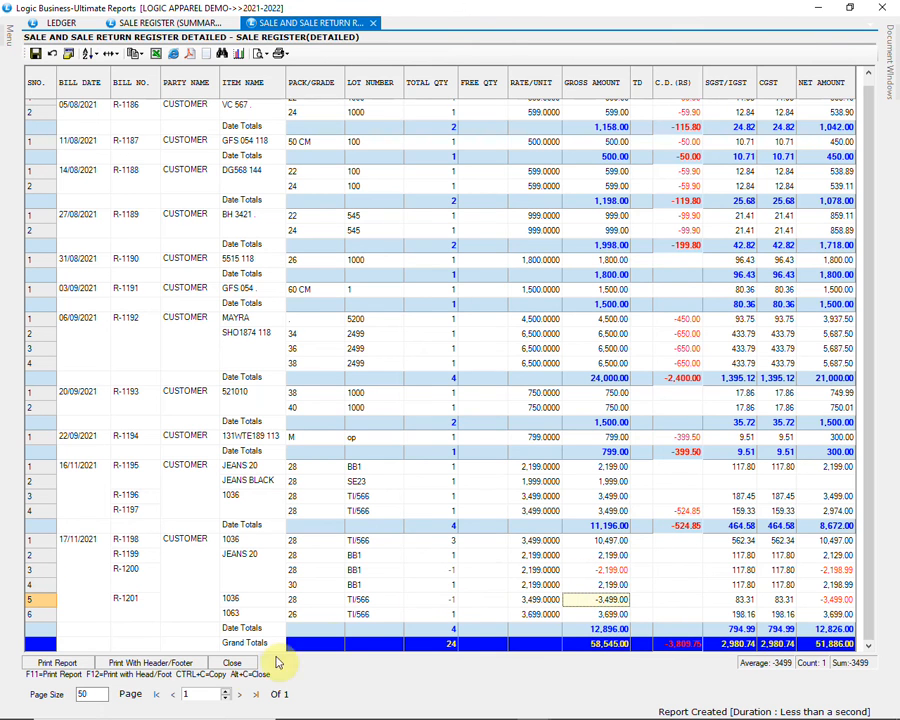
left_click(233, 664)
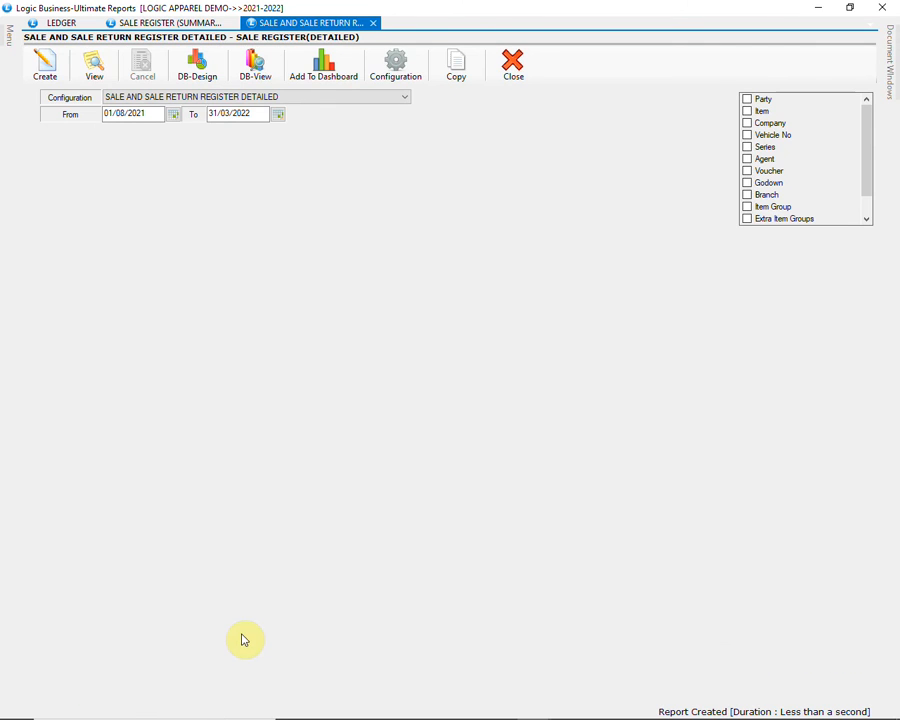
Step: Create the Account Wise Daily Sale Report for 01/08/2021 to 31/03/2022 to check bill payment modes, and close the result
mouse_move(5, 32)
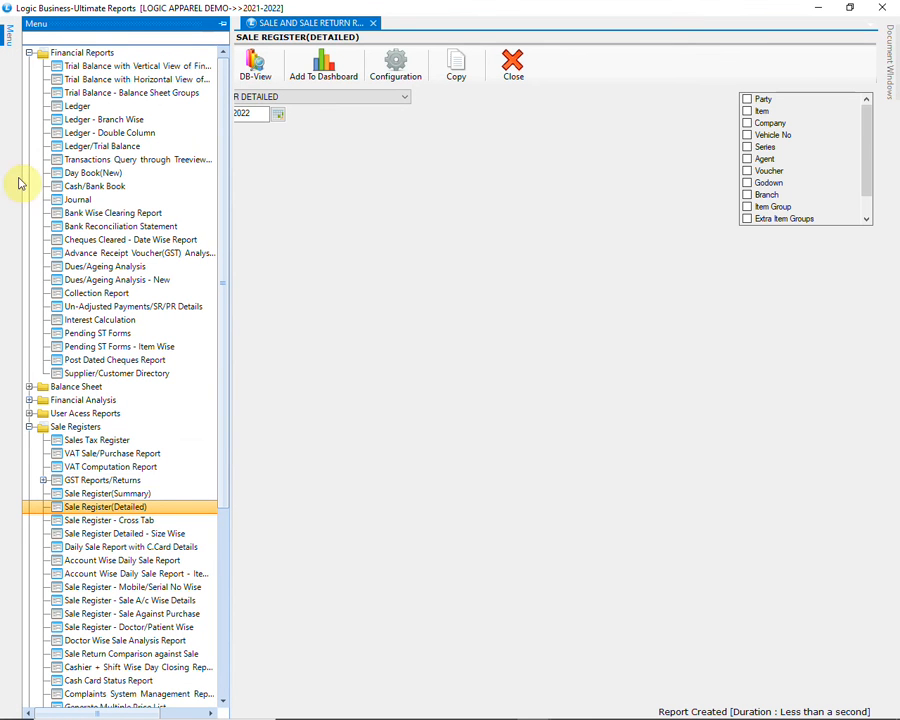
left_click(143, 563)
double_click(193, 566)
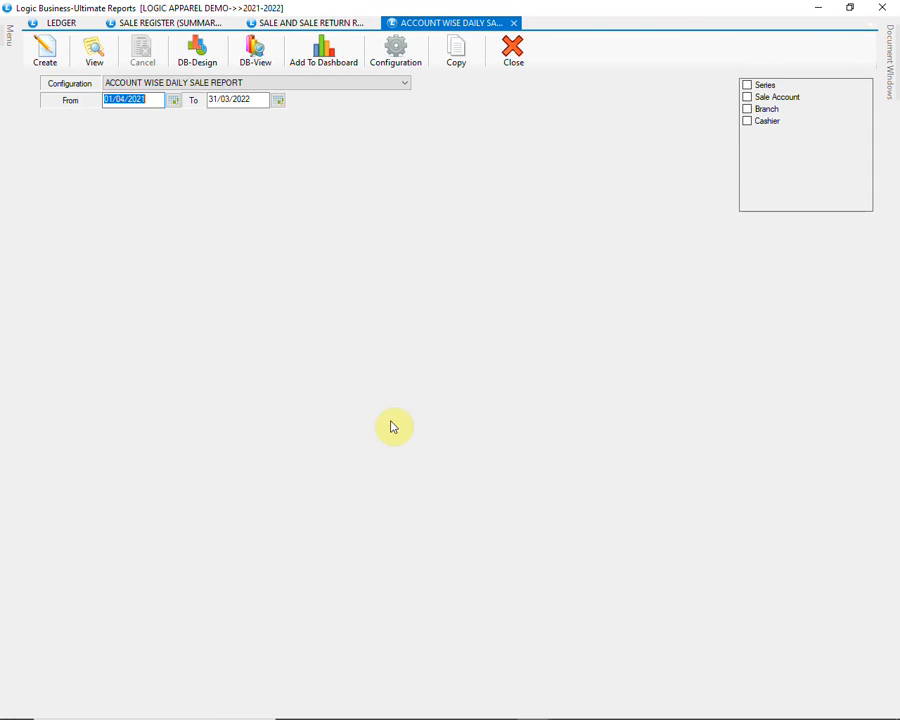
type("01/0")
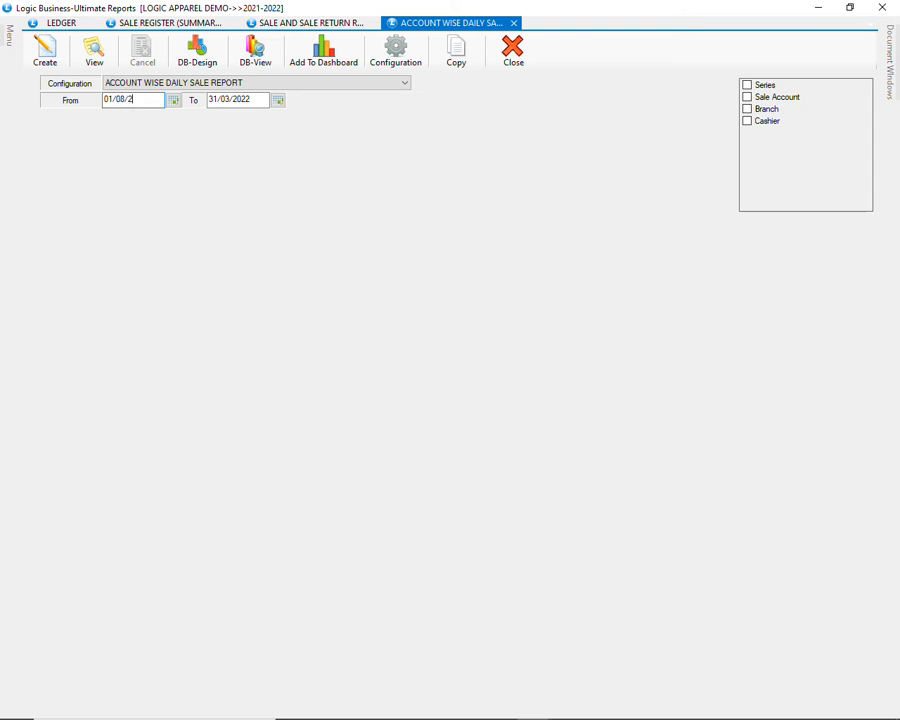
key("Tab")
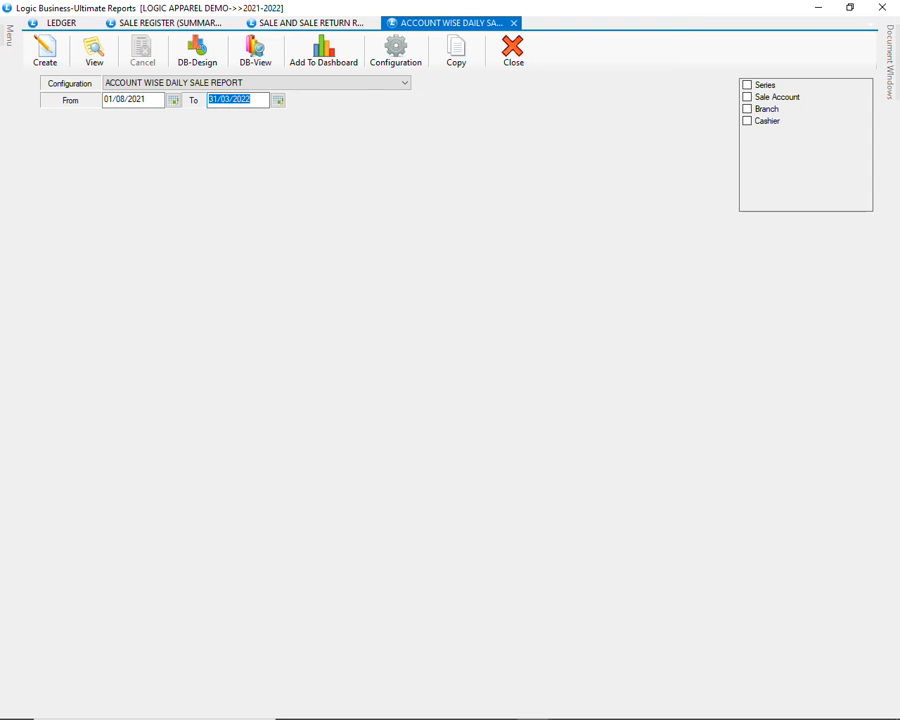
left_click(50, 48)
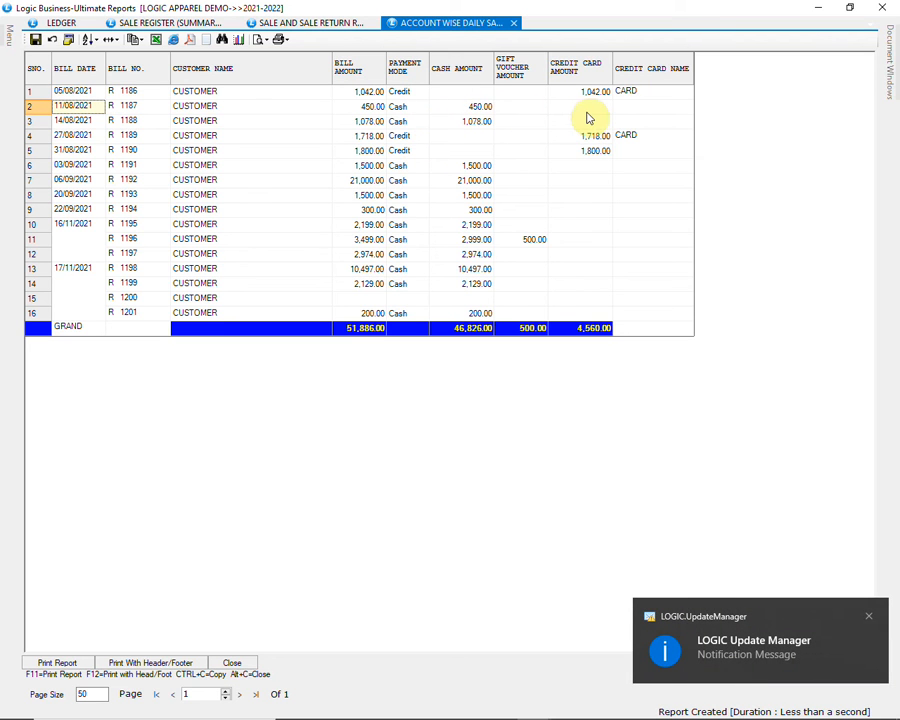
left_click(232, 663)
Step: Create the Sale Register - Cross Tab report with the 11.CATEGORY WISE SALE configuration for 01/04/2021 to 31/03/2022, review it and close the result
mouse_move(8, 38)
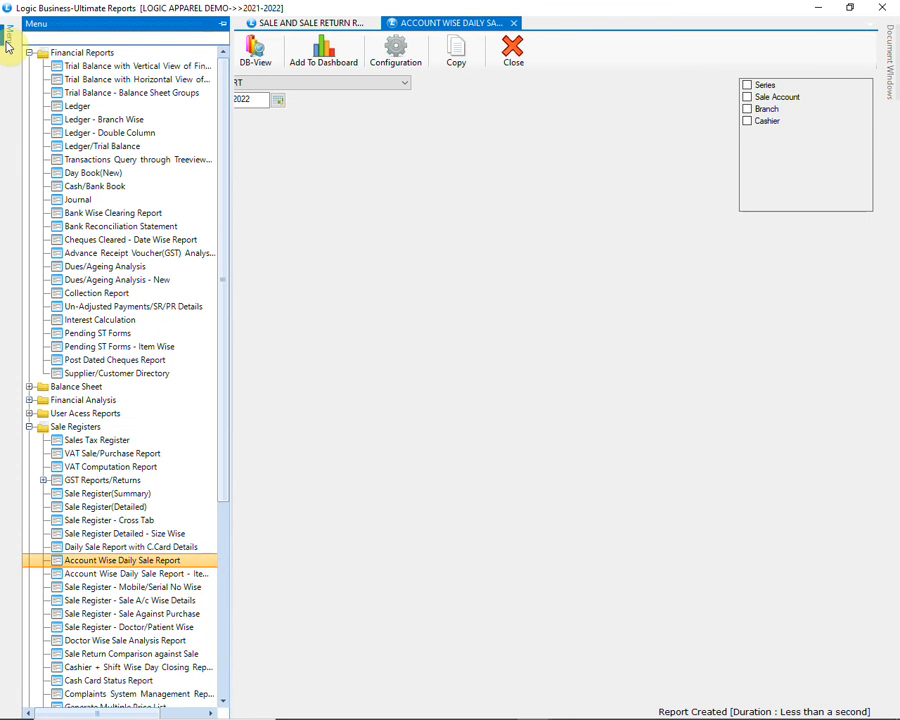
left_click(120, 521)
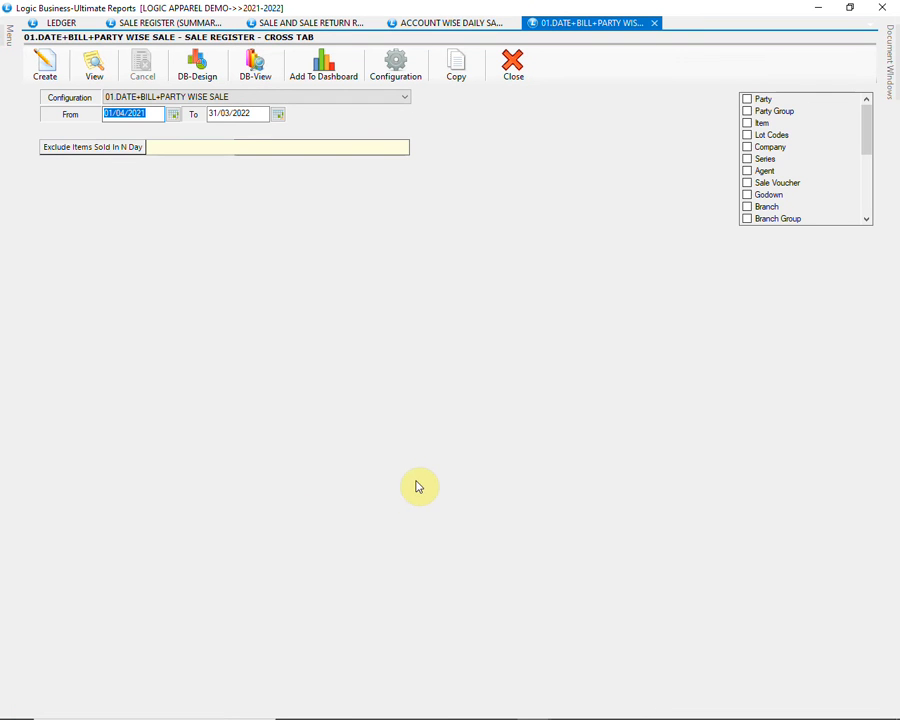
left_click(332, 97)
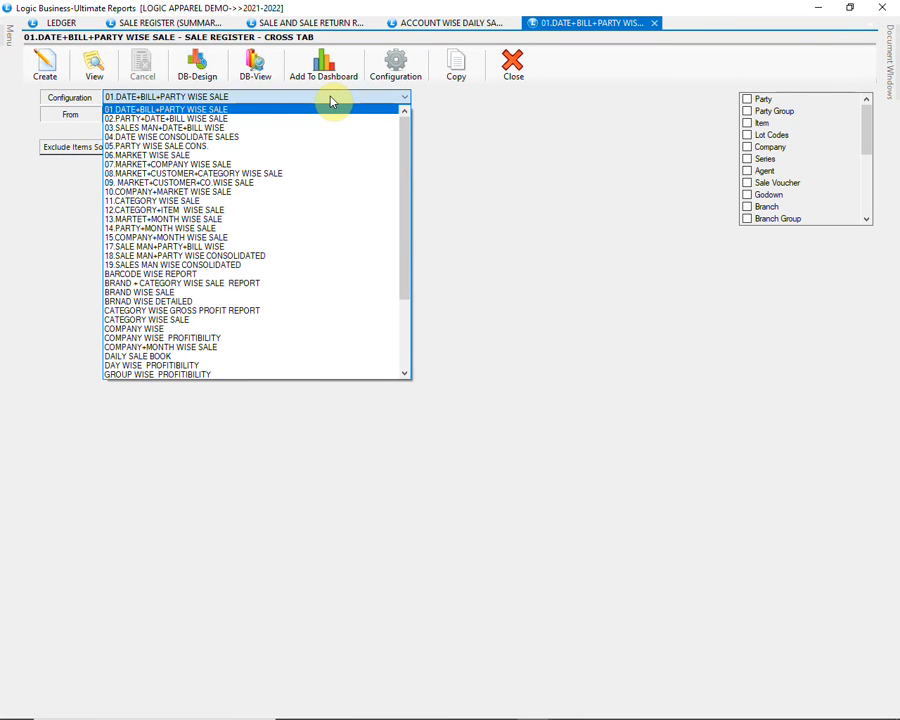
left_click(318, 205)
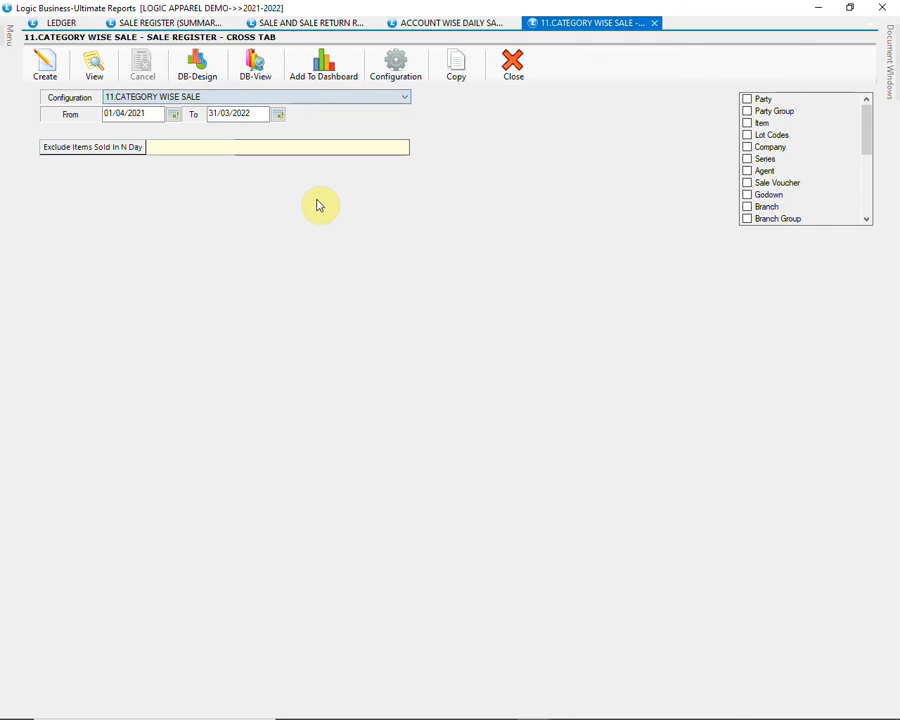
left_click(45, 72)
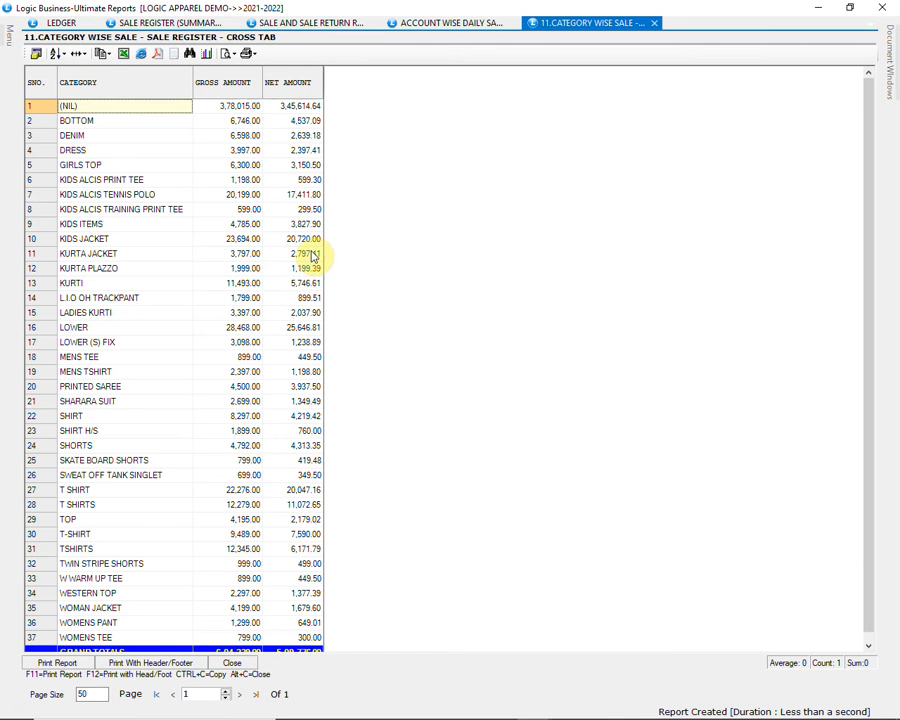
scroll(312, 256, "down", 1)
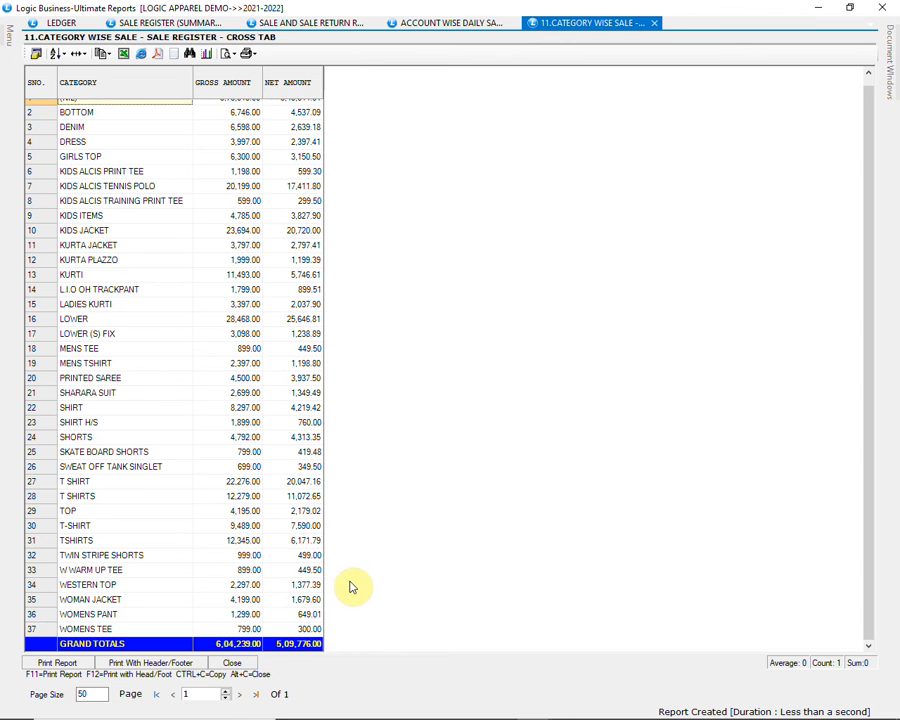
left_click(250, 666)
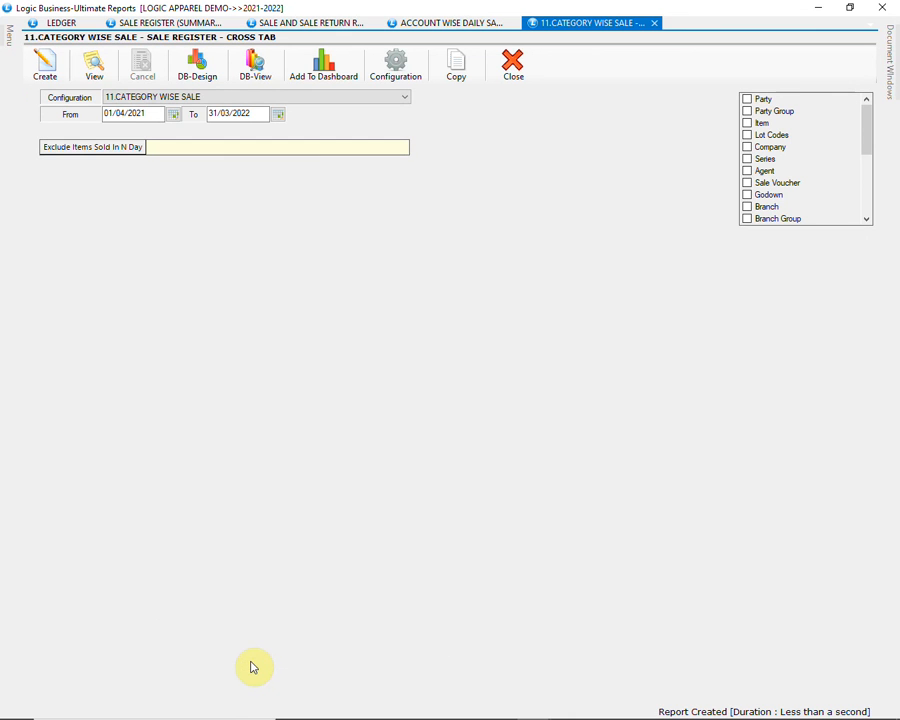
Step: Create the Sale Register - Cross Tab report with the 18.SALE MAN+PARTY WISE CONSOLIDATED configuration, review it and close the result
left_click(295, 98)
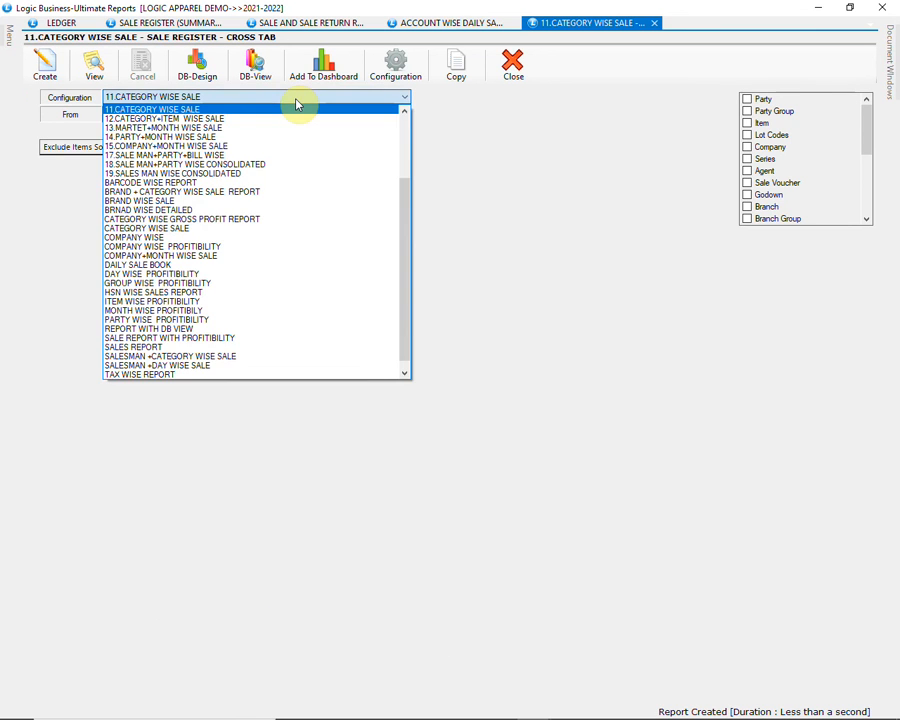
left_click(278, 164)
left_click(45, 65)
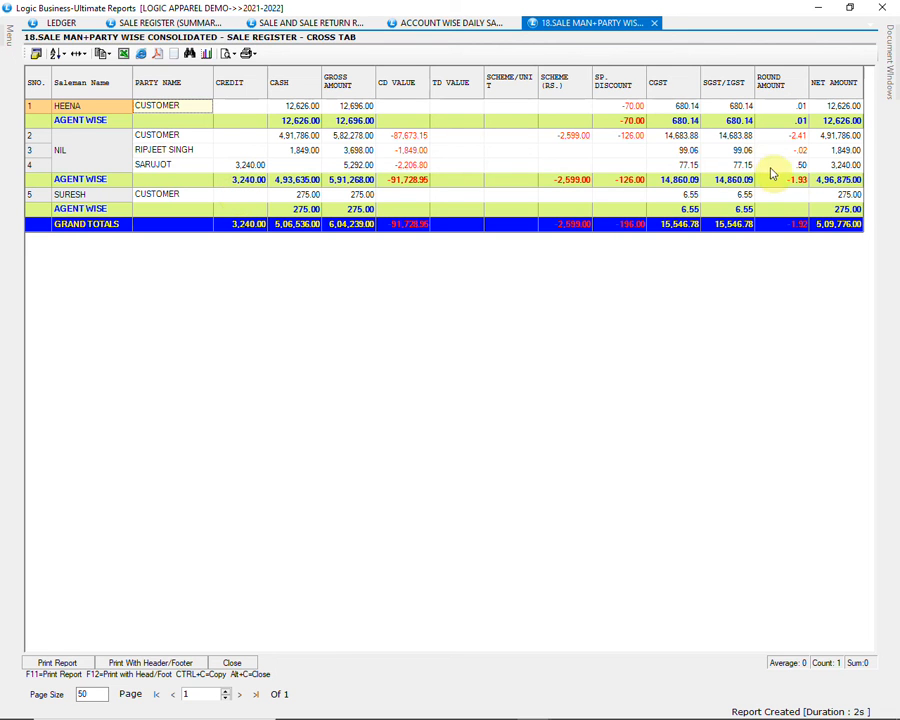
left_click(224, 663)
Step: Create the cross tab report with the DAY WISE PROFITIBILITY configuration for 01/09/2021 to 31/03/2022, review it and close the result
left_click(311, 98)
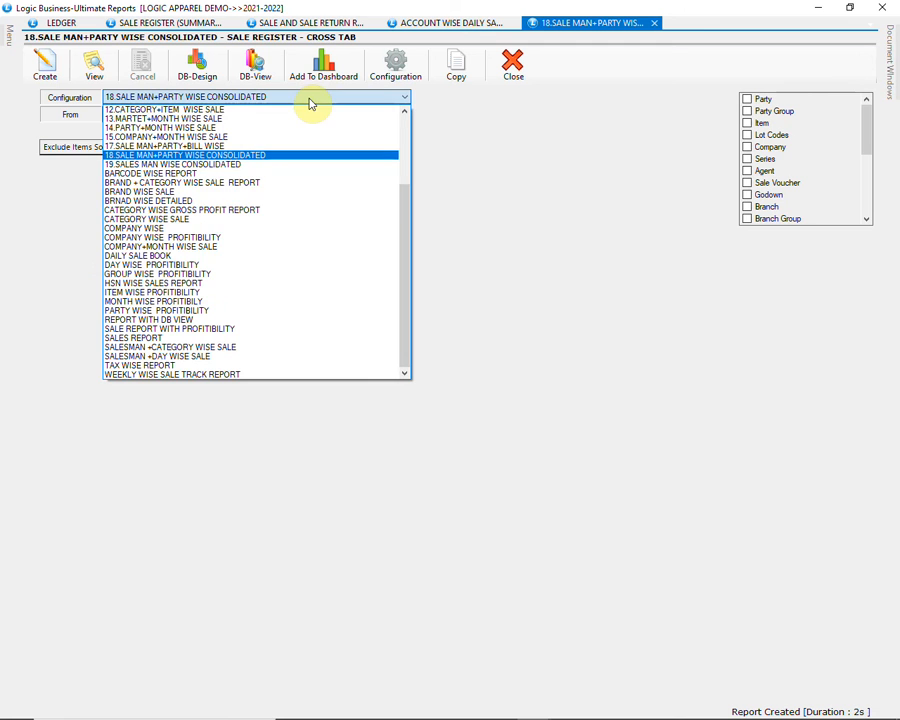
left_click(310, 266)
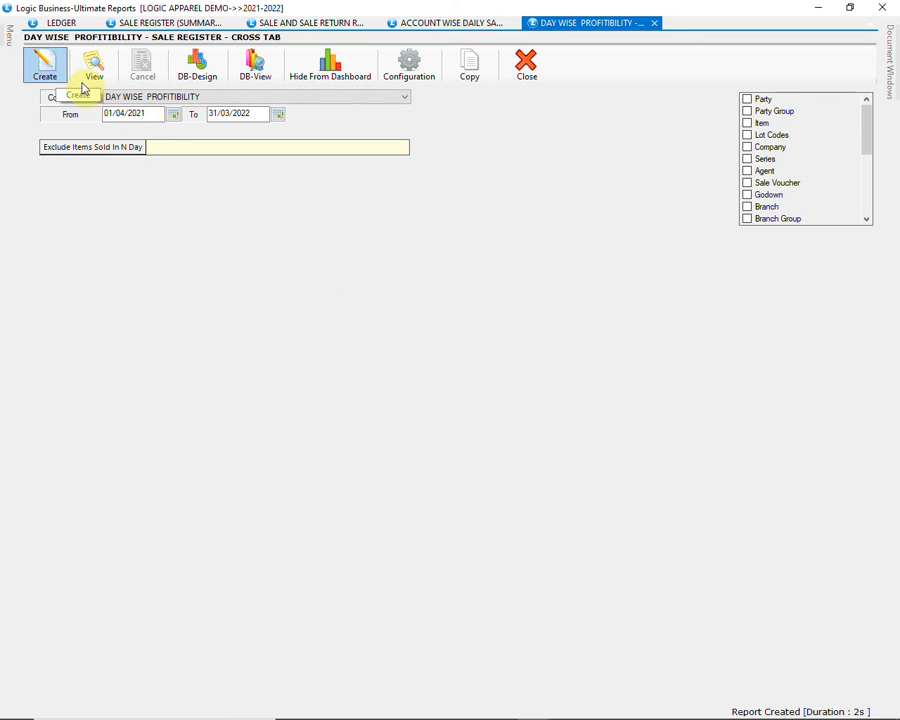
left_click(90, 115)
type("01/09/2021")
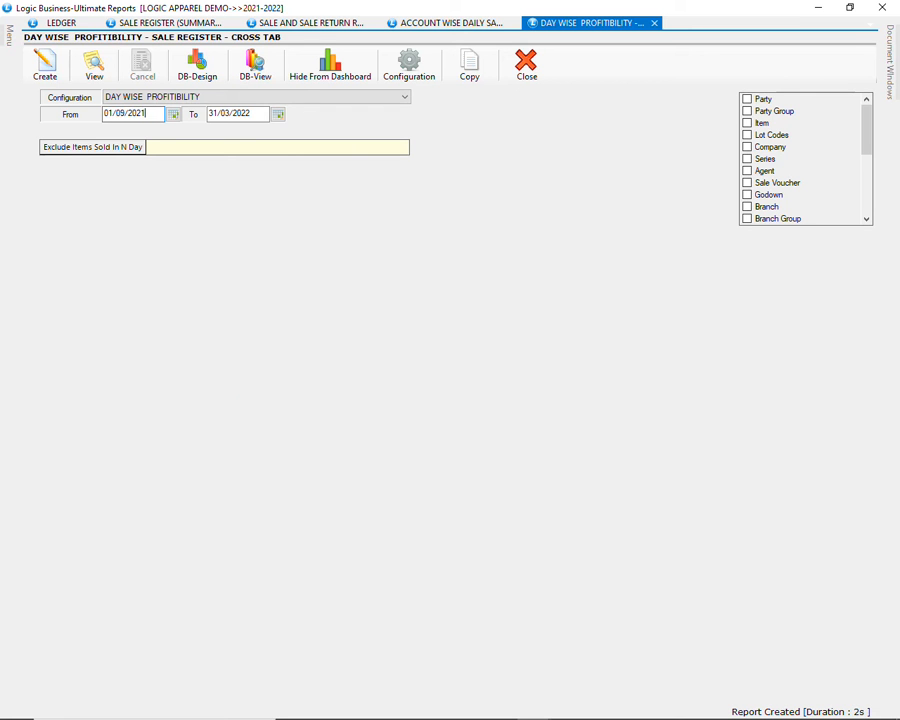
key("Tab")
left_click(45, 64)
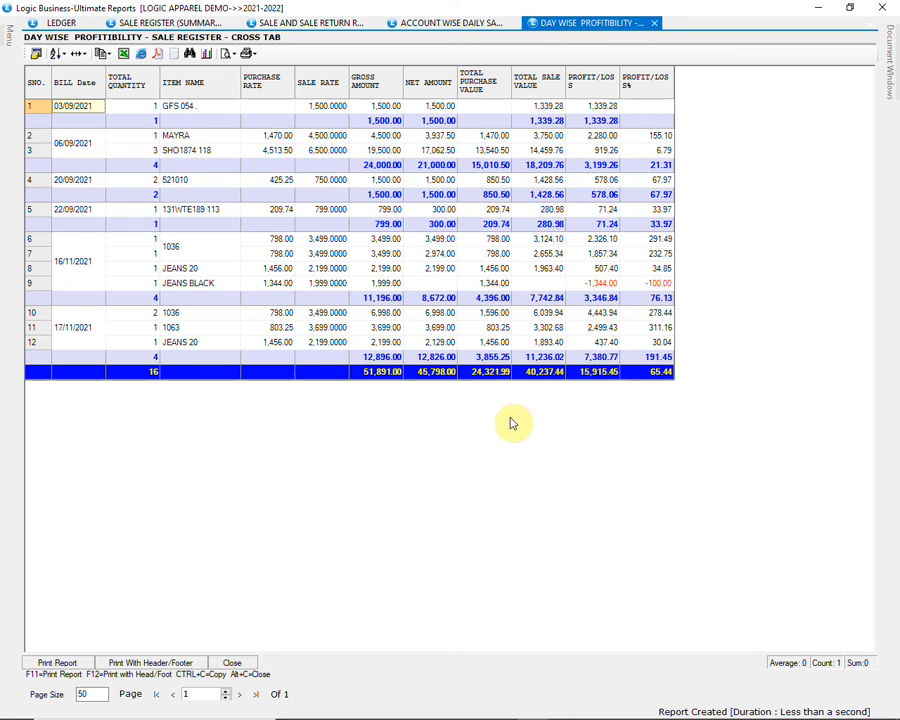
left_click(232, 662)
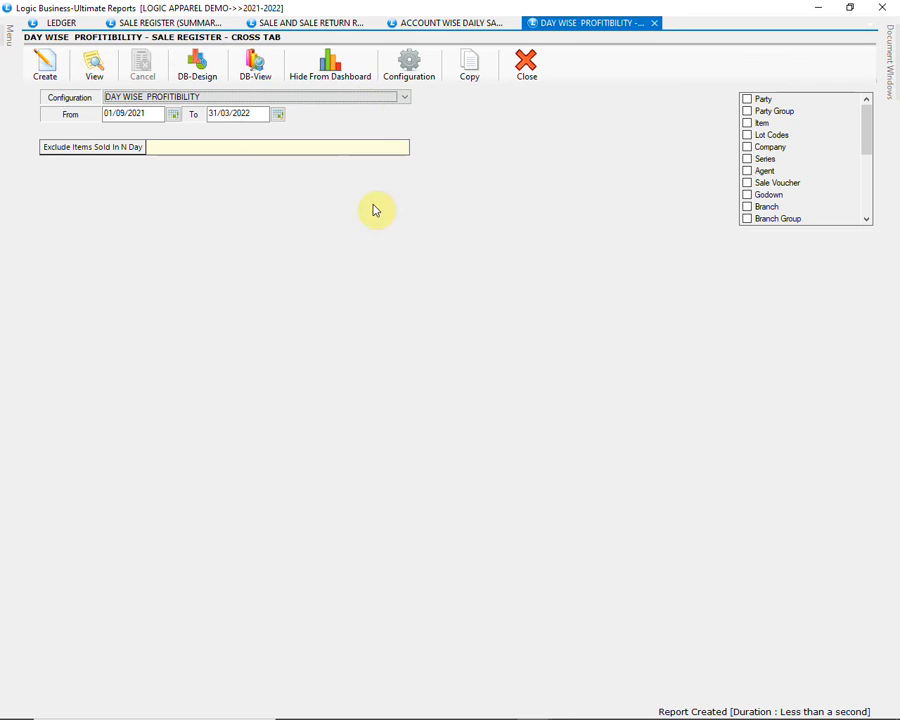
Step: Create the cross tab report with the MONTH WISE PROFITIBILY configuration for 01/04/2021 to 31/03/2022, review it and close the result
left_click(361, 100)
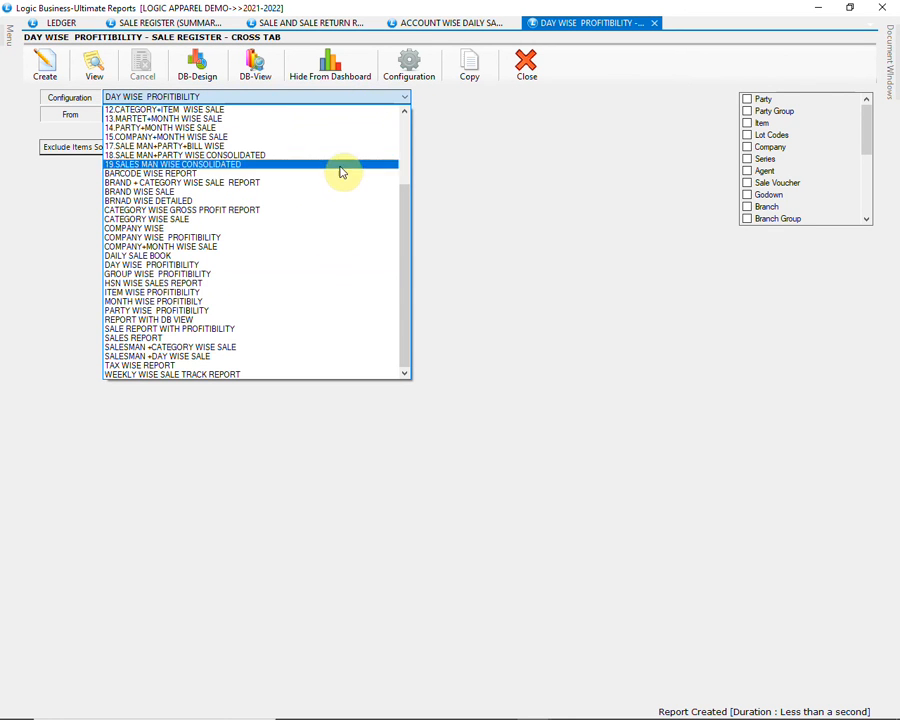
left_click(310, 301)
left_click(140, 113)
type("01/04/2021")
key("Tab")
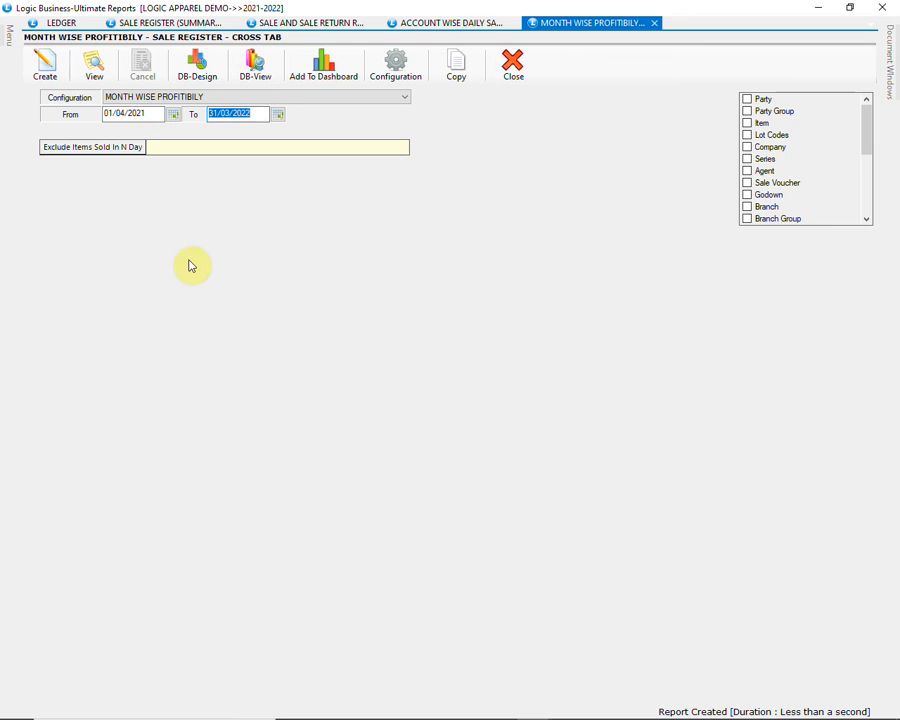
left_click(58, 67)
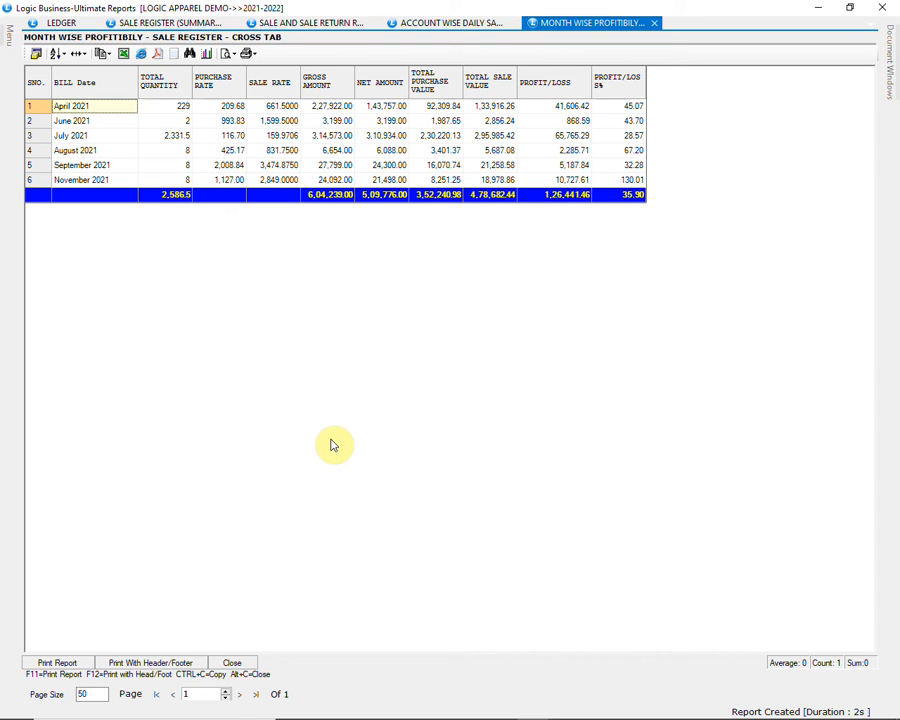
left_click(238, 664)
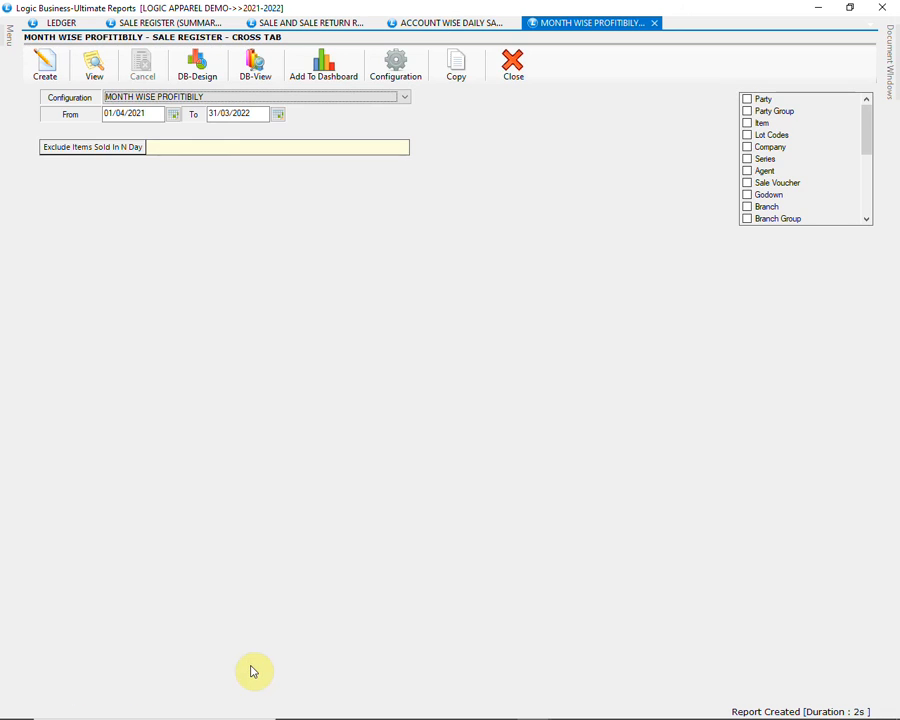
Step: Close the cross tab report and the other open sale reports, and close the ledger result
left_click(527, 67)
left_click(528, 68)
left_click(527, 67)
left_click(527, 67)
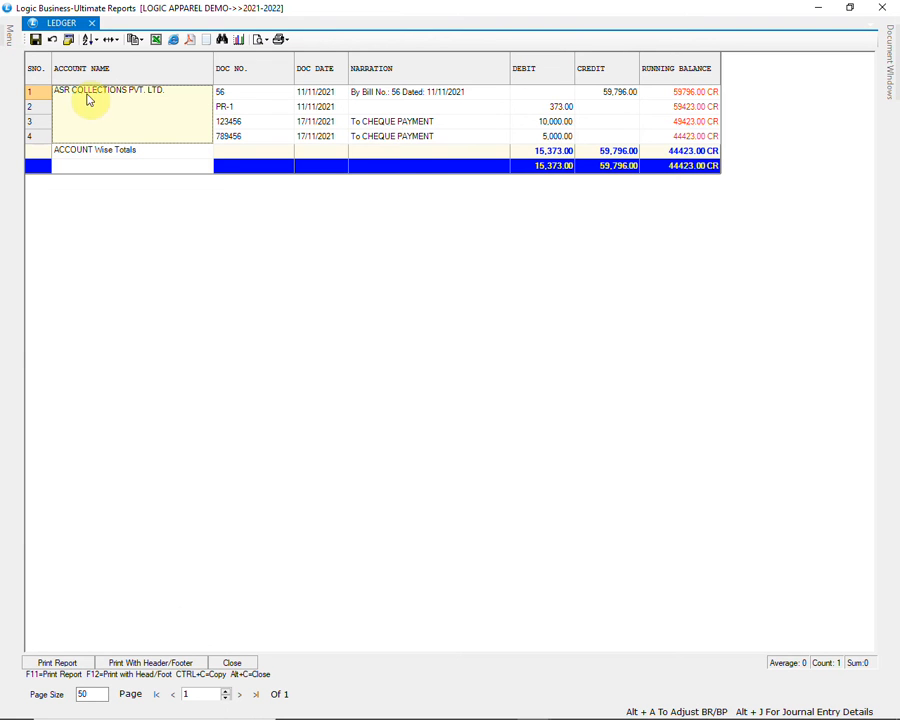
left_click(232, 663)
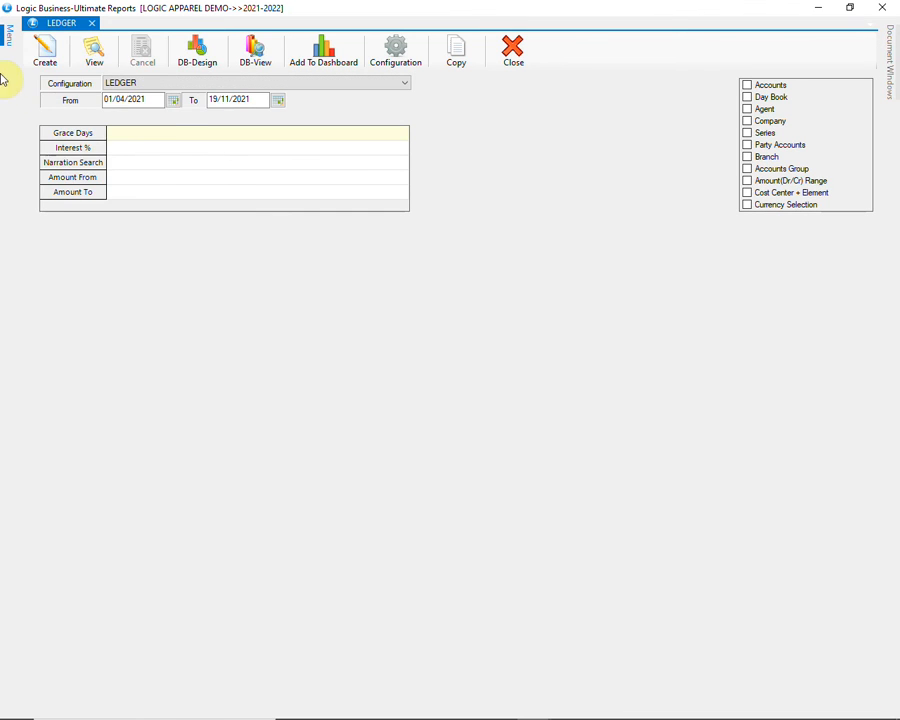
Step: Open the Sale Register Detailed - Size Wise report with the SALE REGISTER SIZE WISE REPORT configuration
left_click(6, 37)
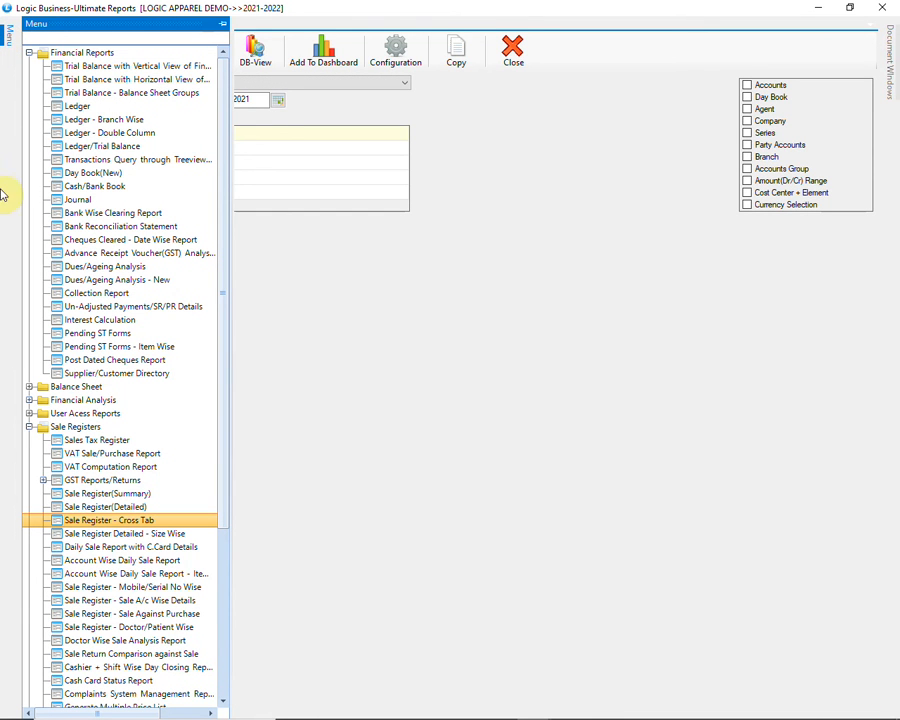
left_click(185, 534)
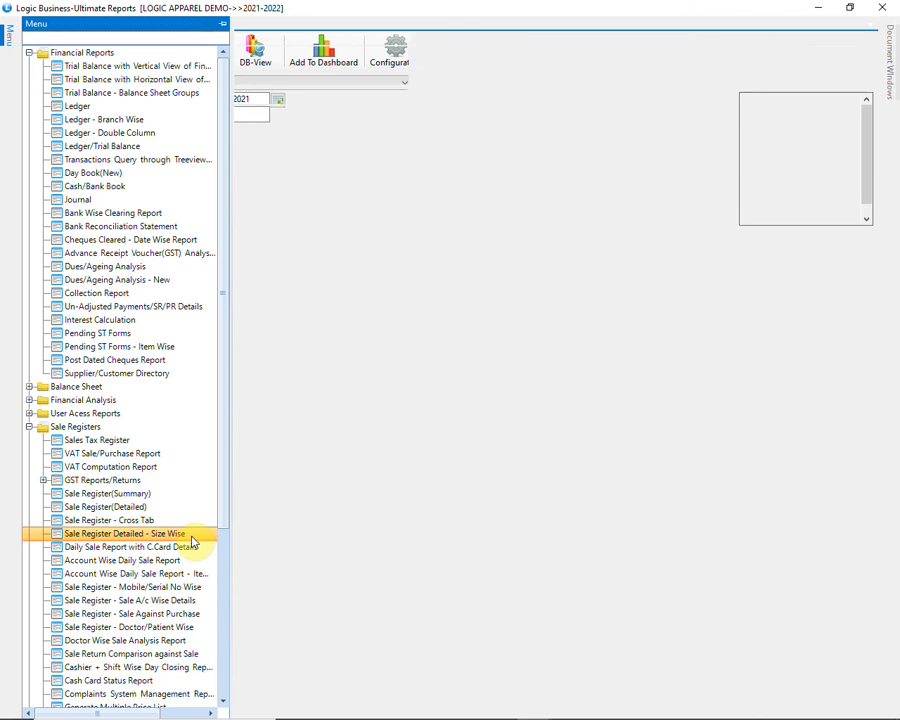
left_click(380, 100)
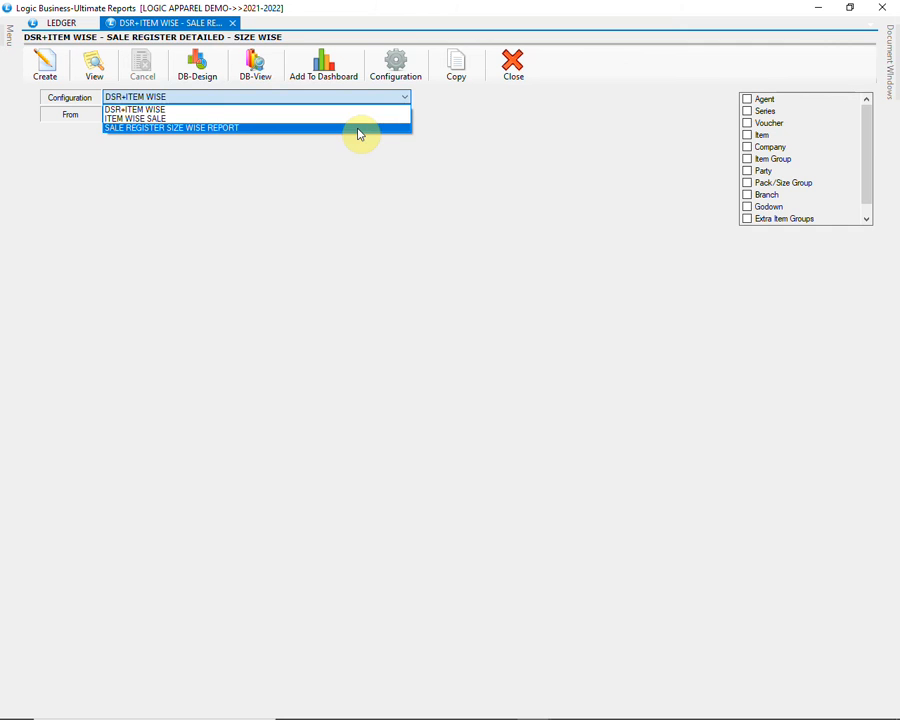
left_click(359, 128)
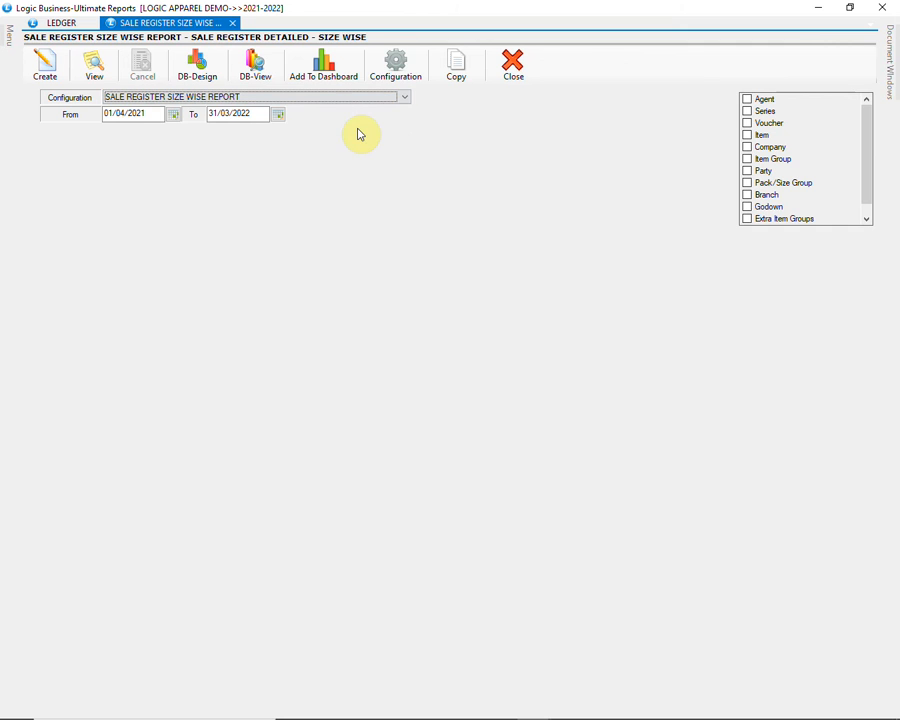
Step: Filter the size wise report to the companies ADIDAS, ARROW, CAMPHOR, DANIMAL and EVERGEN, and create it for 01/04/2021 to 31/03/2022
left_click(748, 148)
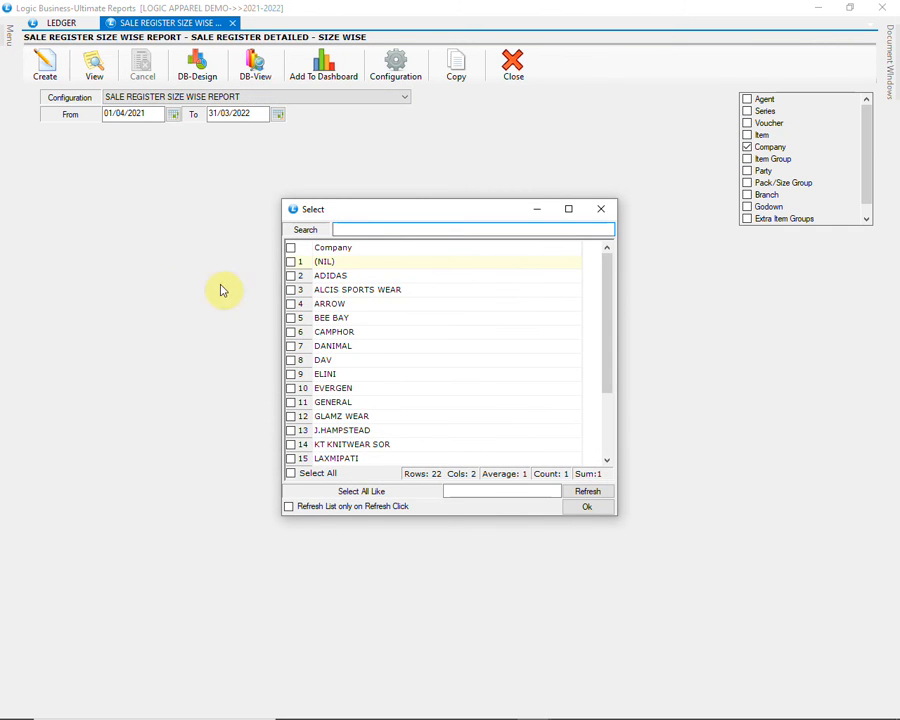
left_click(290, 276)
left_click(290, 303)
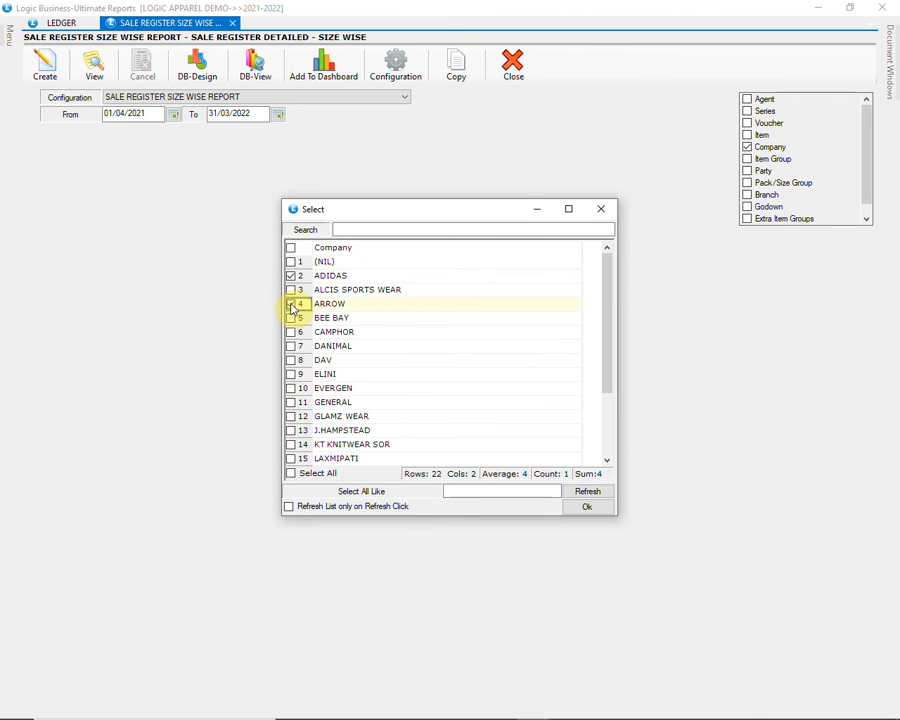
left_click(290, 333)
left_click(290, 345)
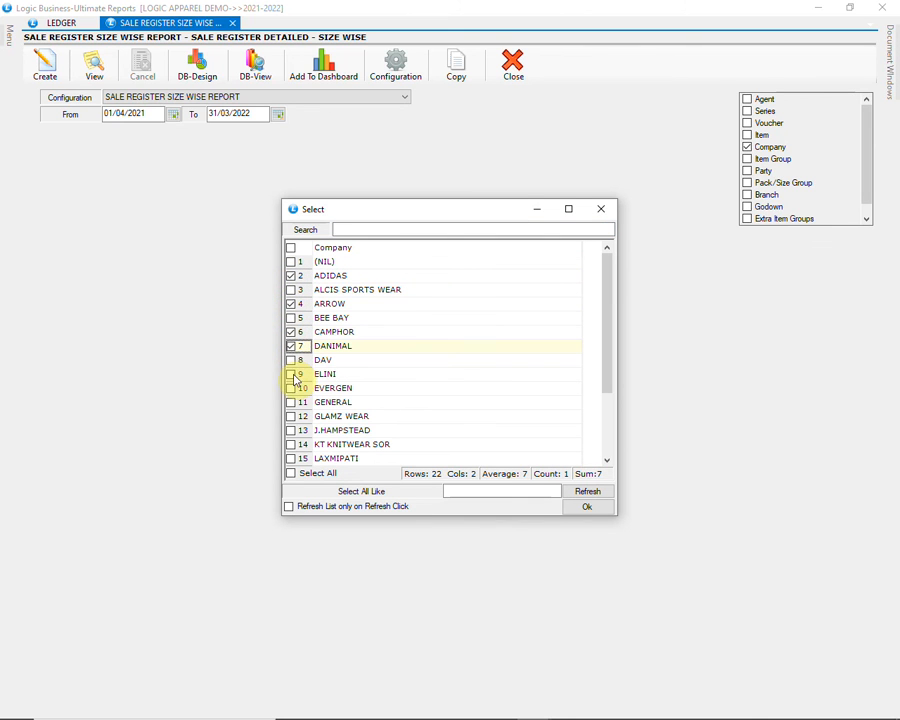
left_click(291, 389)
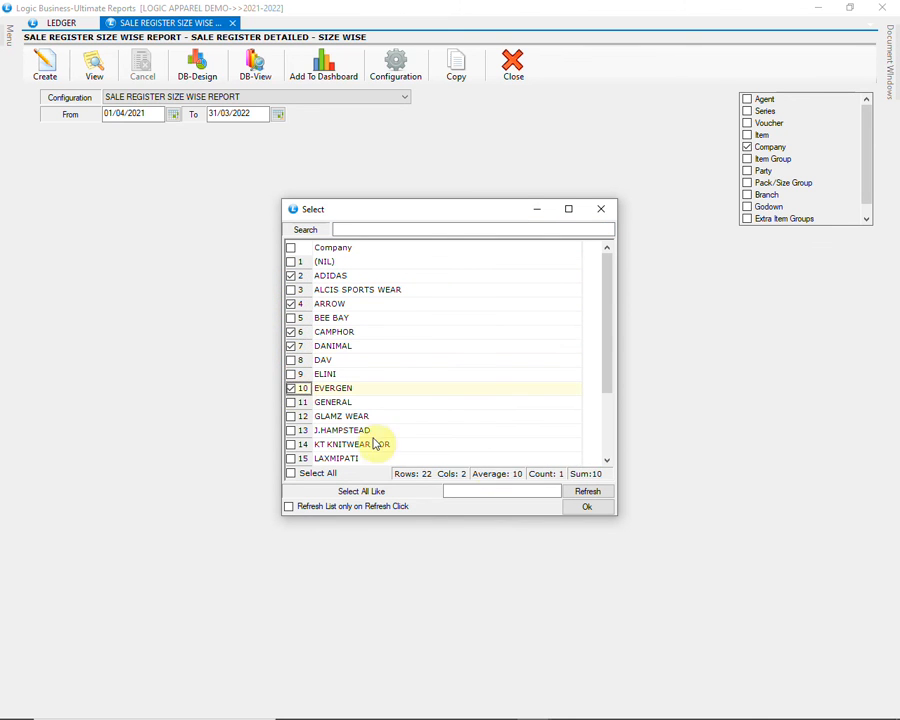
left_click(584, 507)
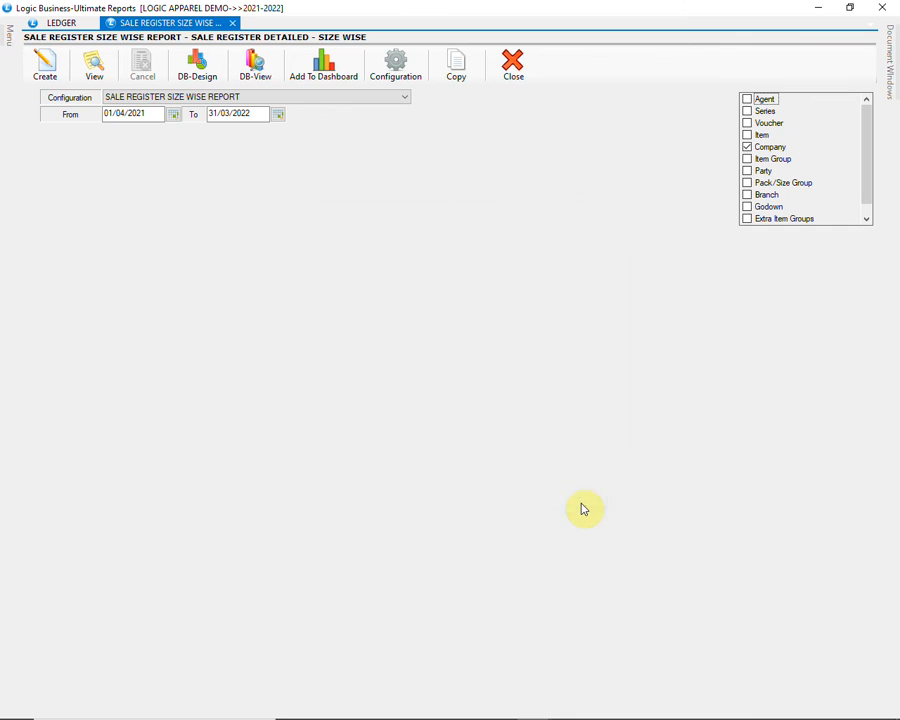
left_click(61, 74)
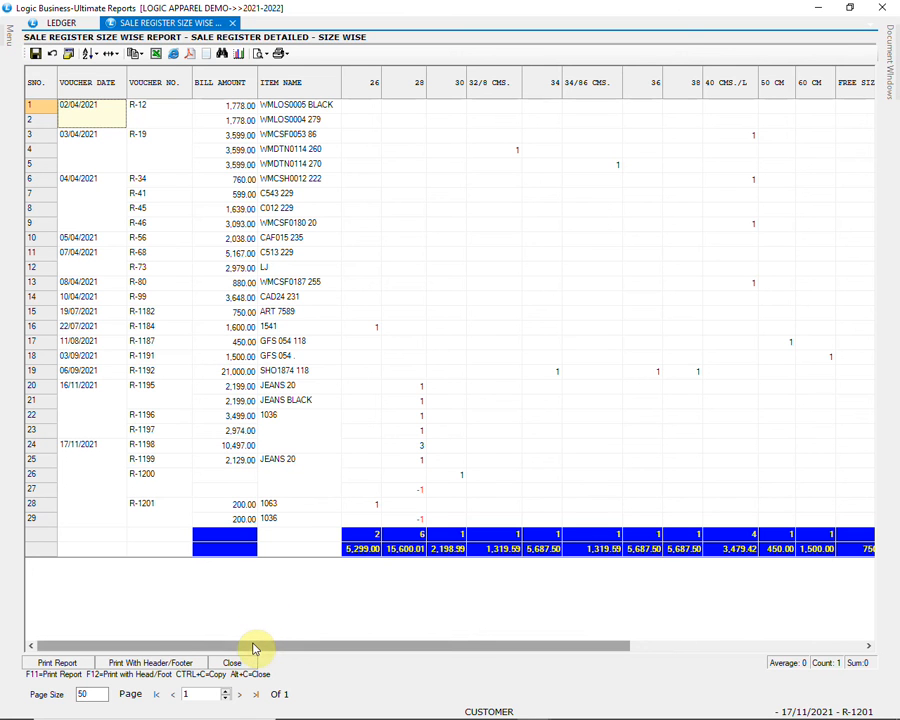
Step: Examine the quantities sold per size and their totals across all size columns, and close the size wise report
left_click_drag(253, 648, 514, 650)
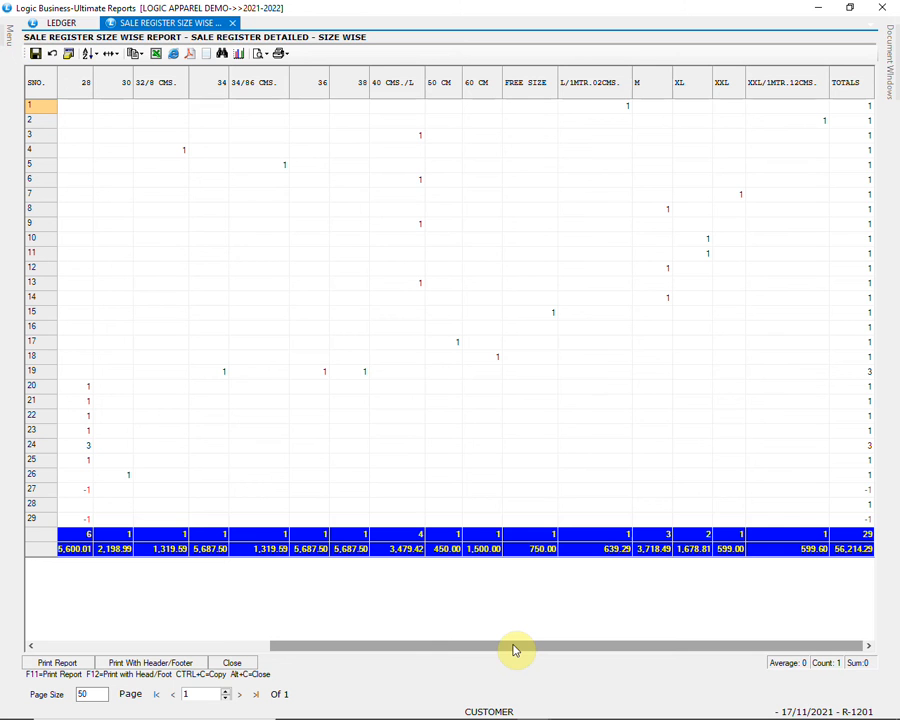
left_click_drag(512, 647, 241, 655)
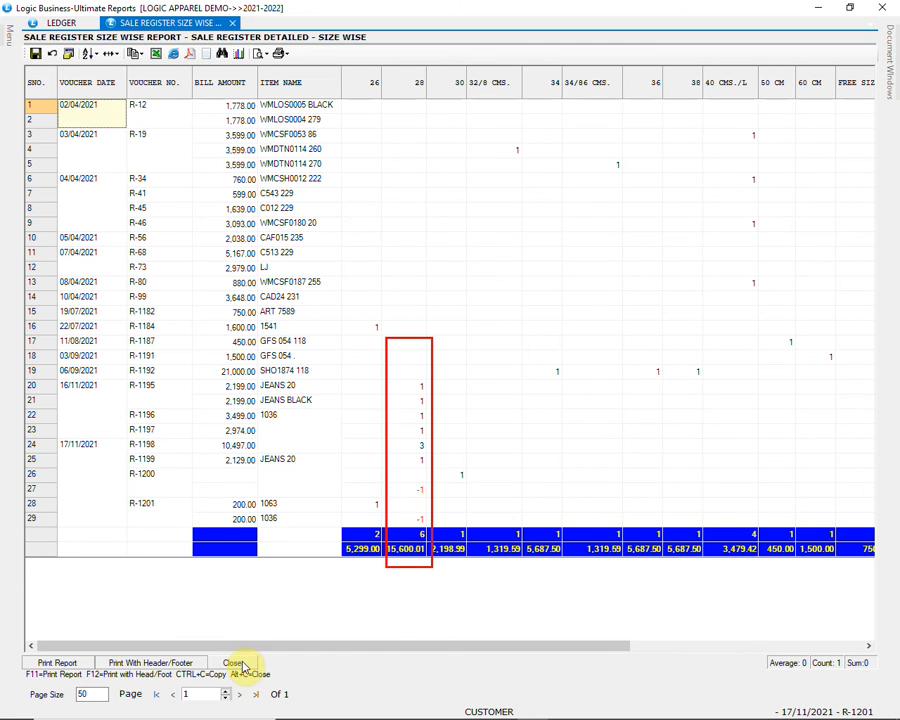
left_click(236, 664)
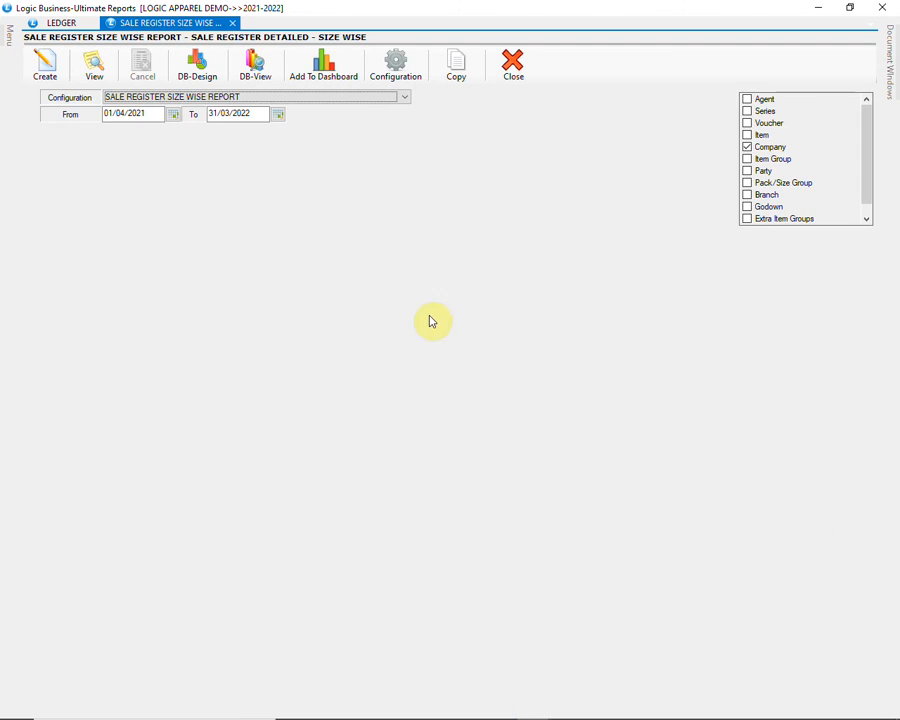
left_click(517, 82)
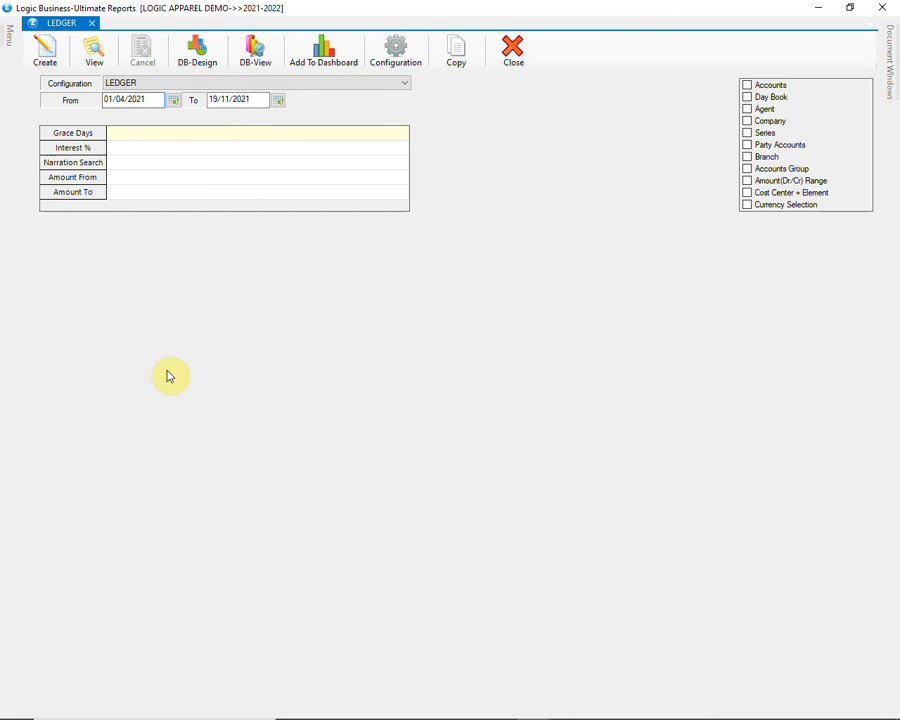
Step: Create the Purchase Register(Summary) report with the PURCHASE REGISTER (SUMMARY) configuration for 01/04/2021 to 31/03/2022
mouse_move(6, 37)
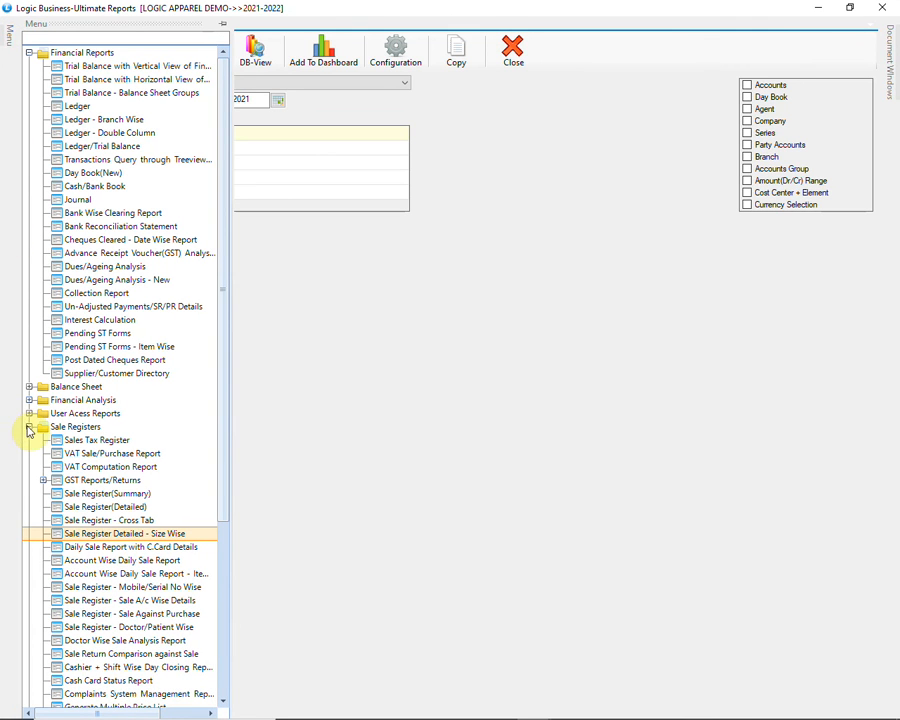
left_click(29, 426)
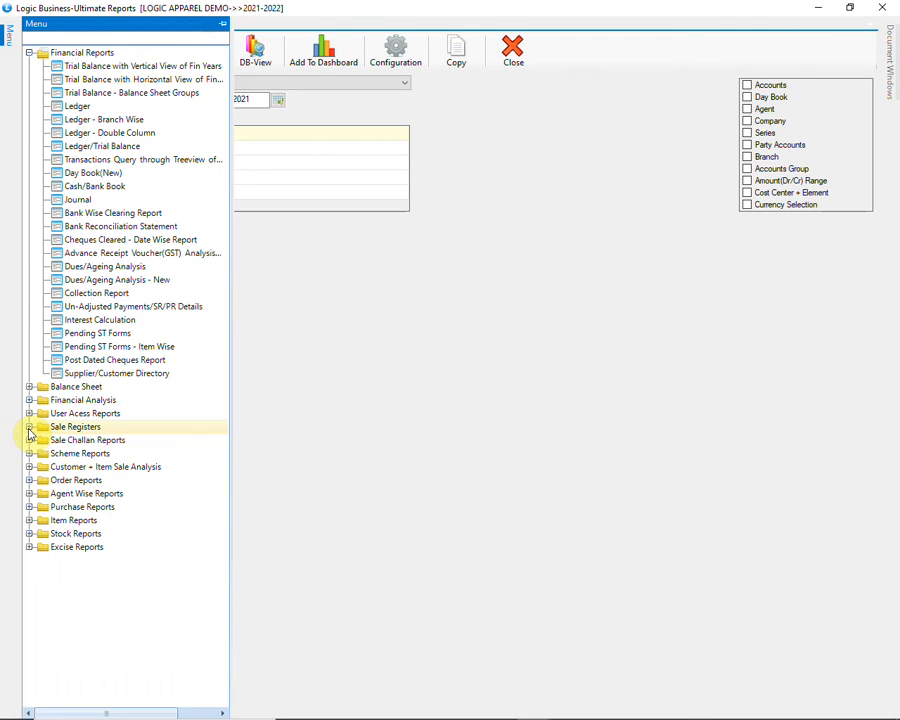
left_click(29, 507)
left_click(113, 521)
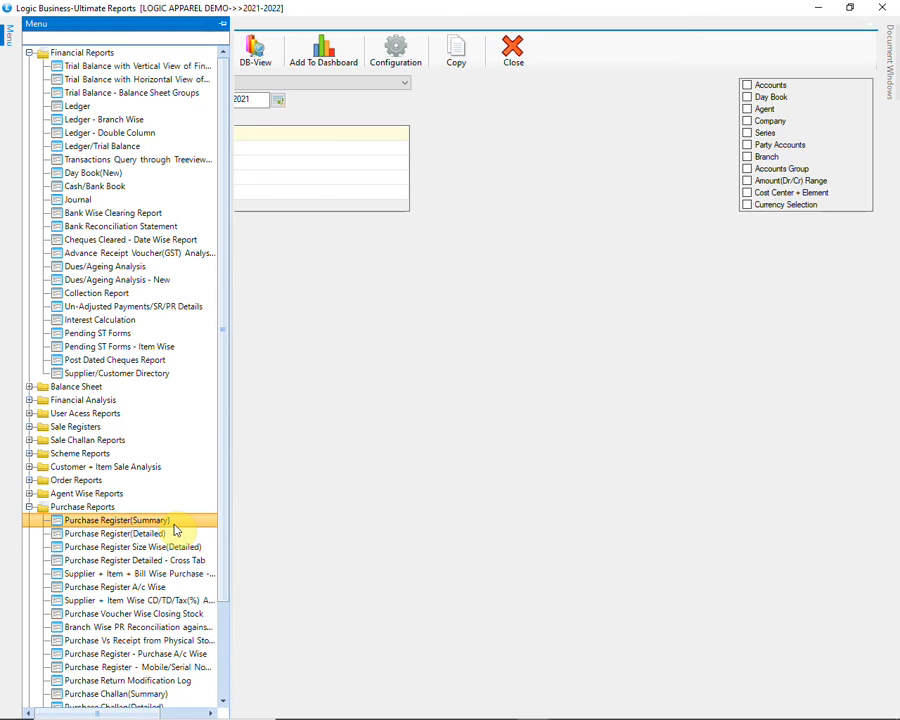
double_click(175, 523)
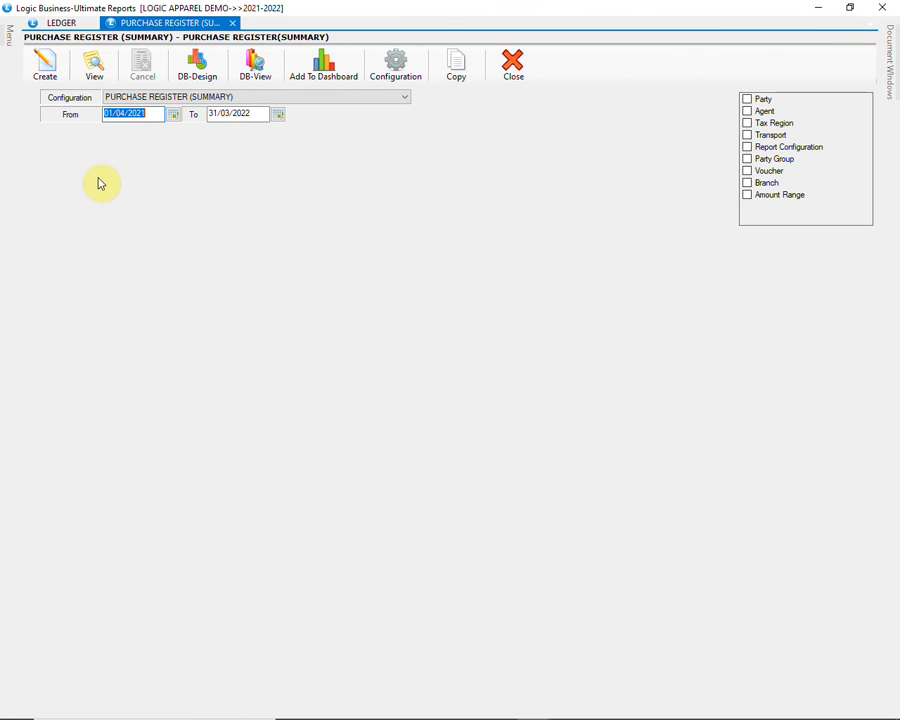
left_click(44, 66)
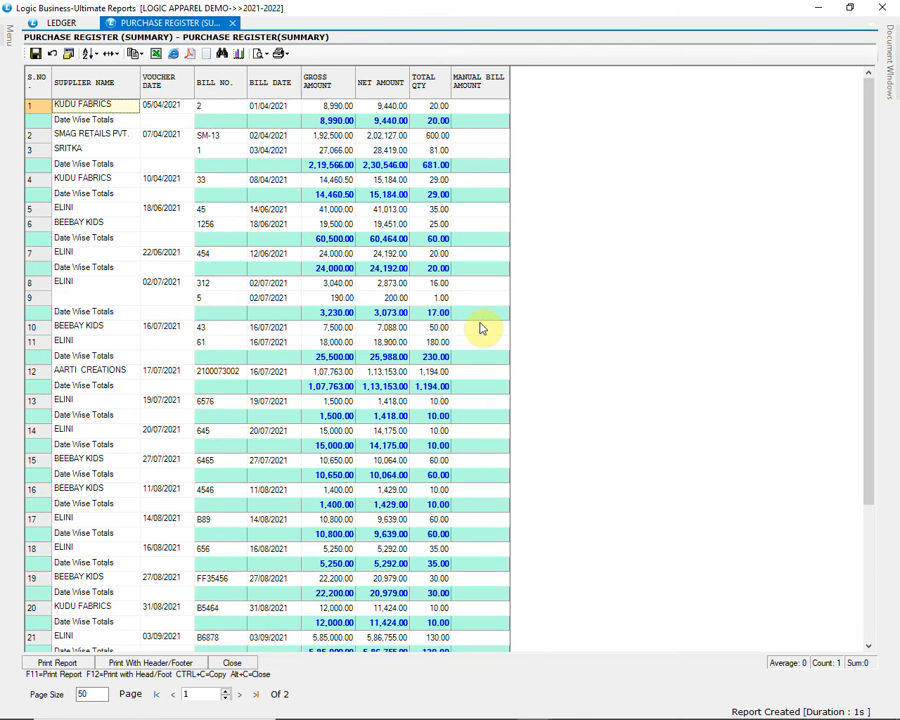
Step: Open the purchase bill CV456 dated 23/10/2021 from the purchase register summary
scroll(524, 326, "down", 4)
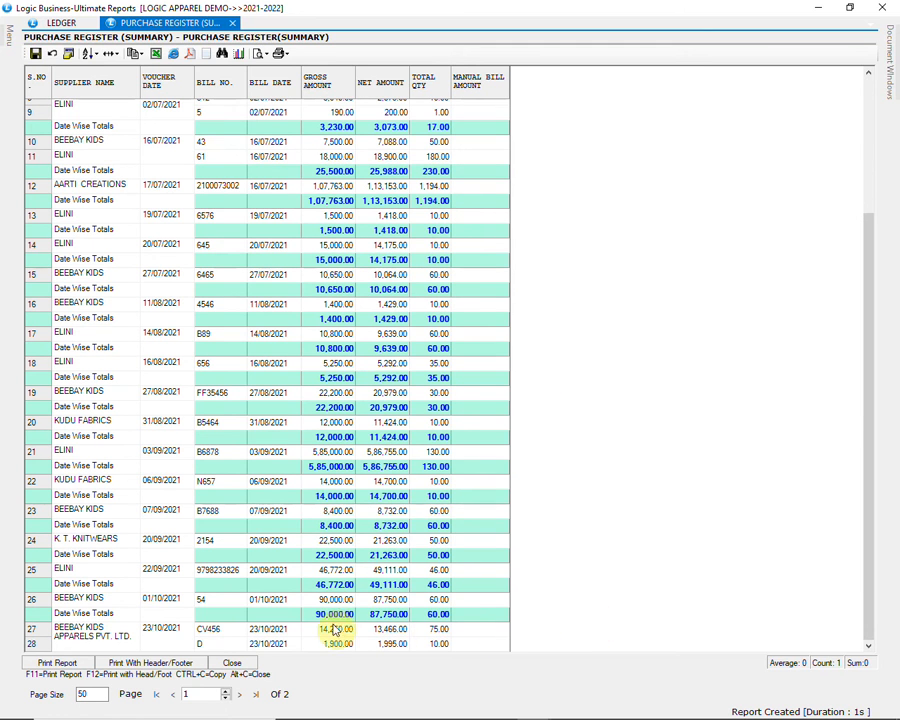
left_click(228, 632)
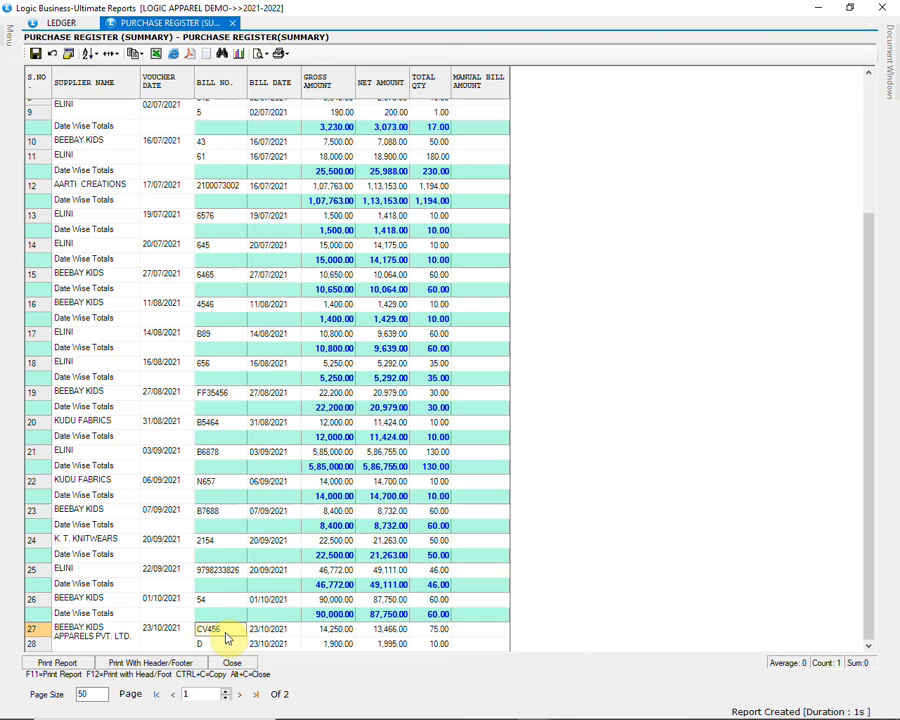
double_click(226, 636)
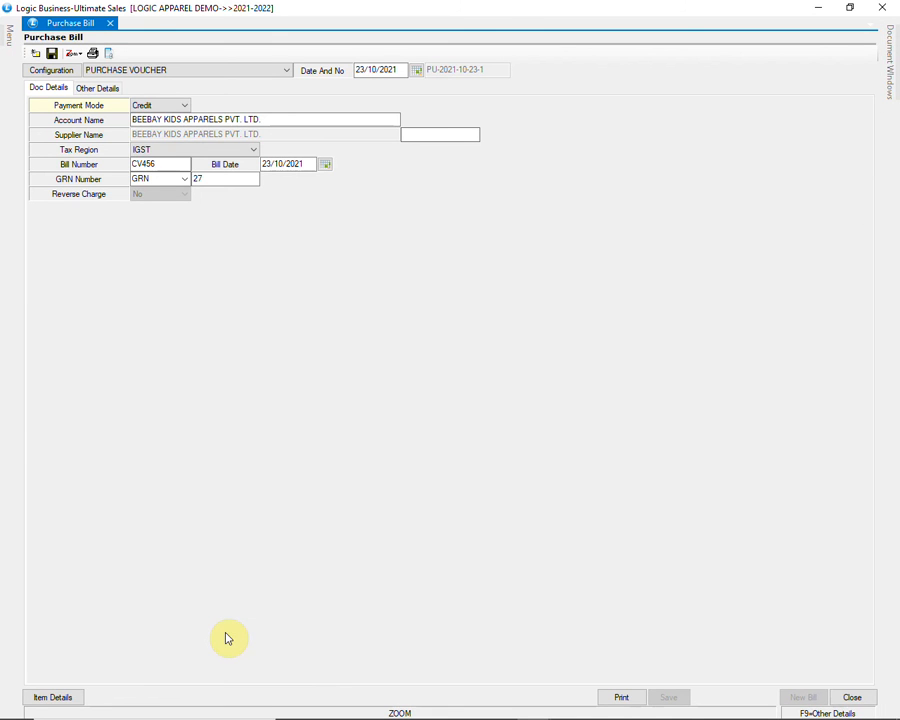
Step: Review the item lines of purchase bill CV456, exit it without saving changes, and close the purchase register summary
left_click(76, 698)
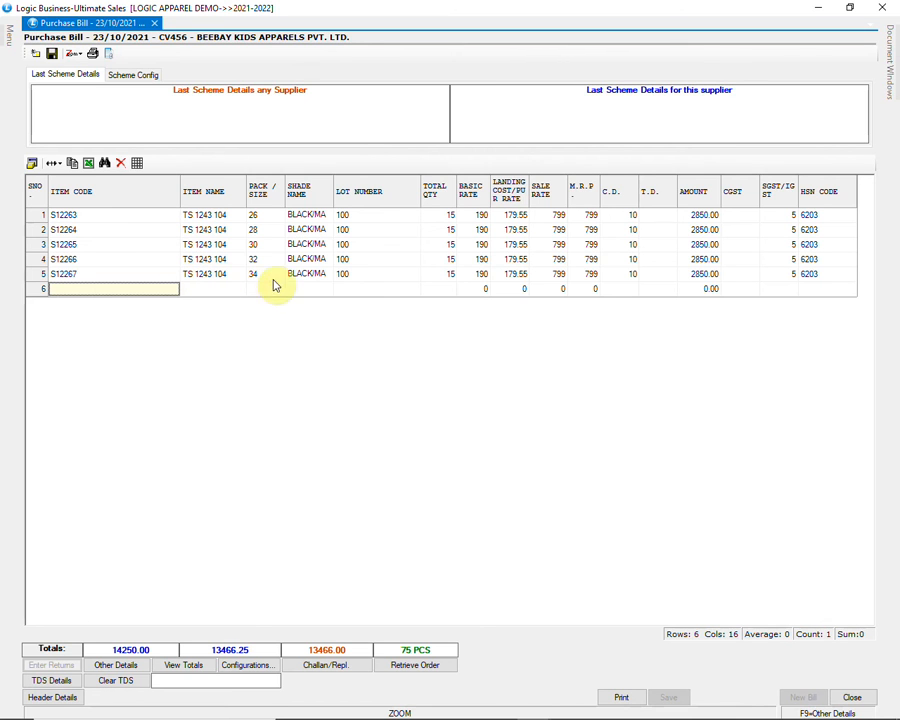
left_click(444, 276)
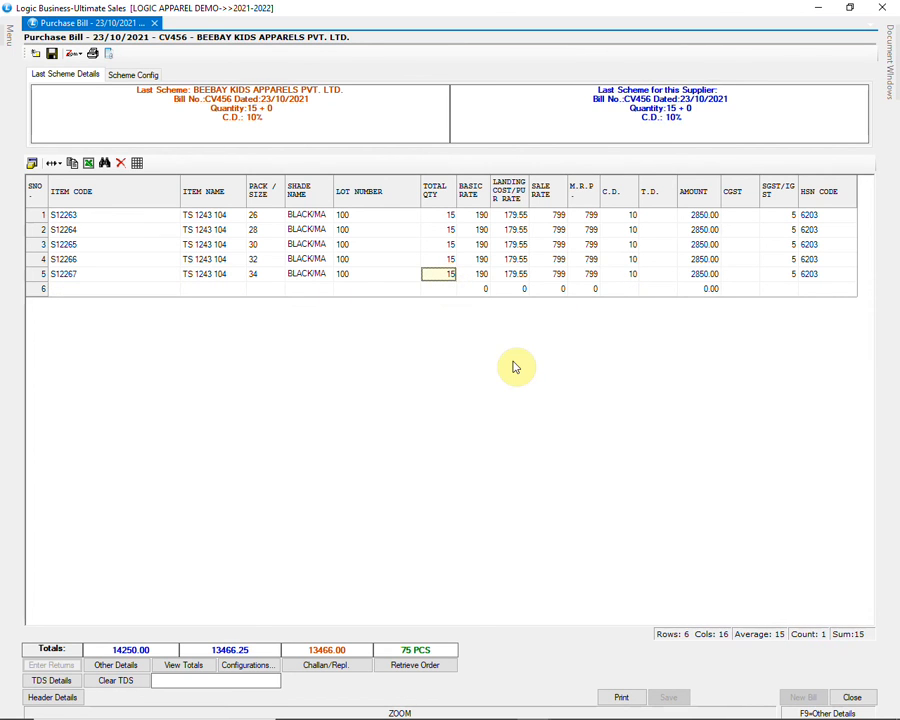
left_click(503, 289)
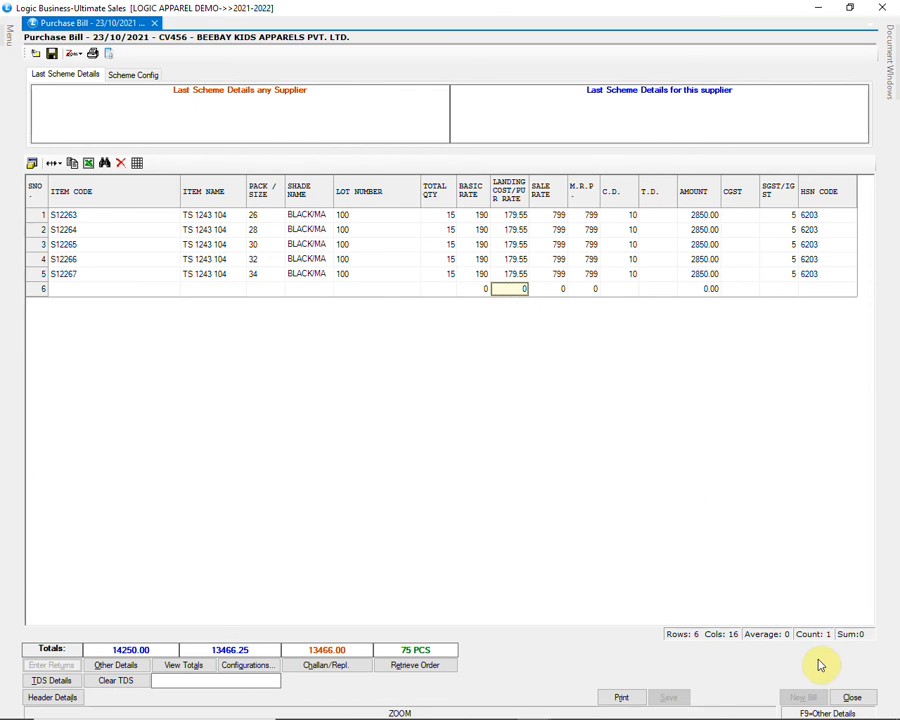
left_click(845, 703)
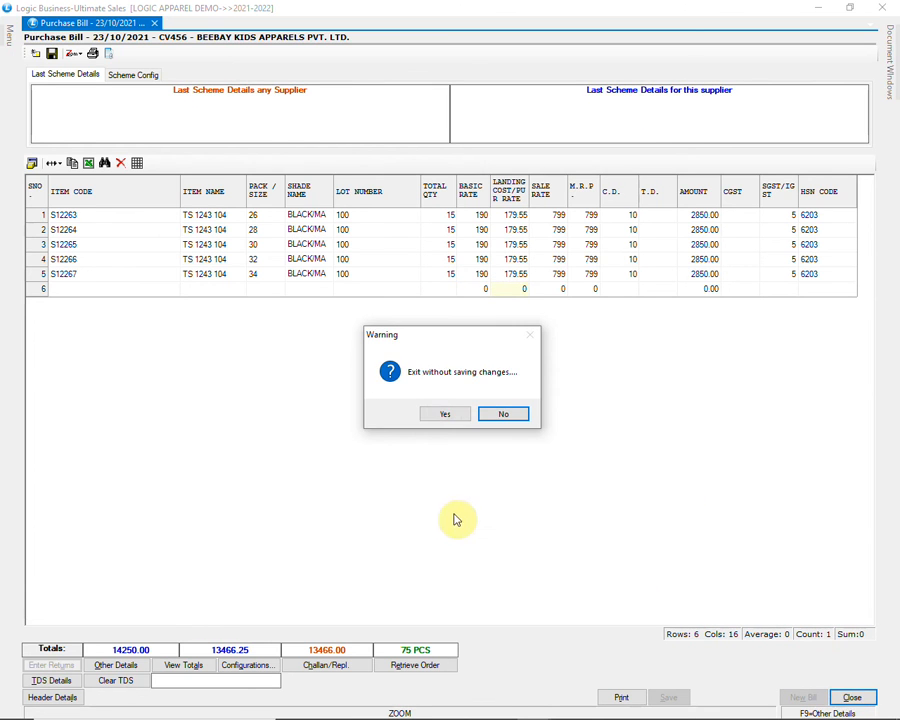
left_click(446, 413)
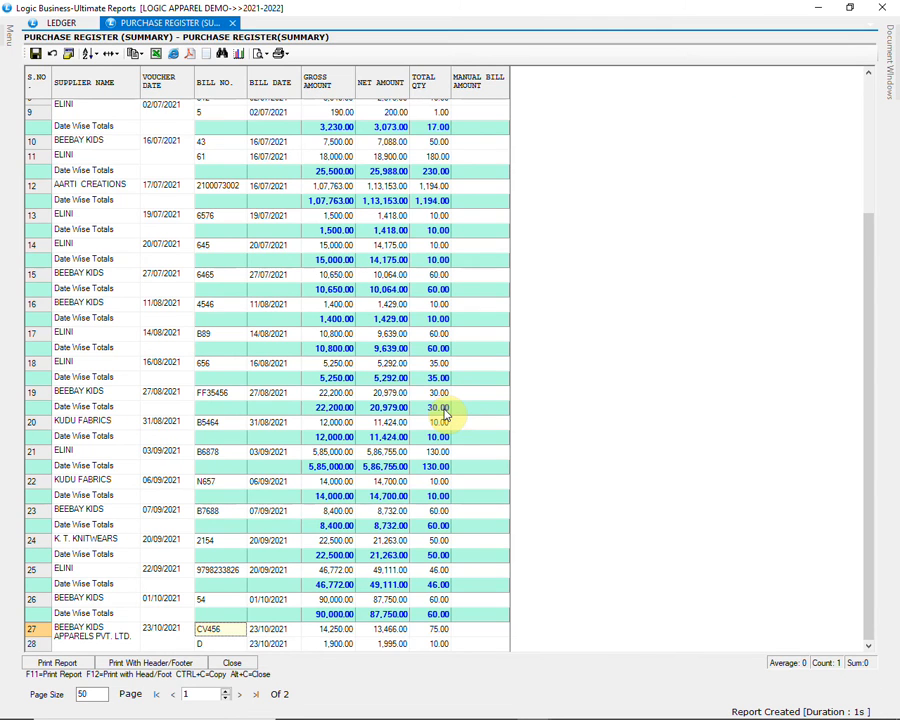
left_click(240, 663)
Step: Create the Purchase Register(Detailed) report with the PURCHASE AND PURCHASE RETURN REGISTER DETAILED configuration for 01/04/2021 to 31/03/2022
mouse_move(10, 48)
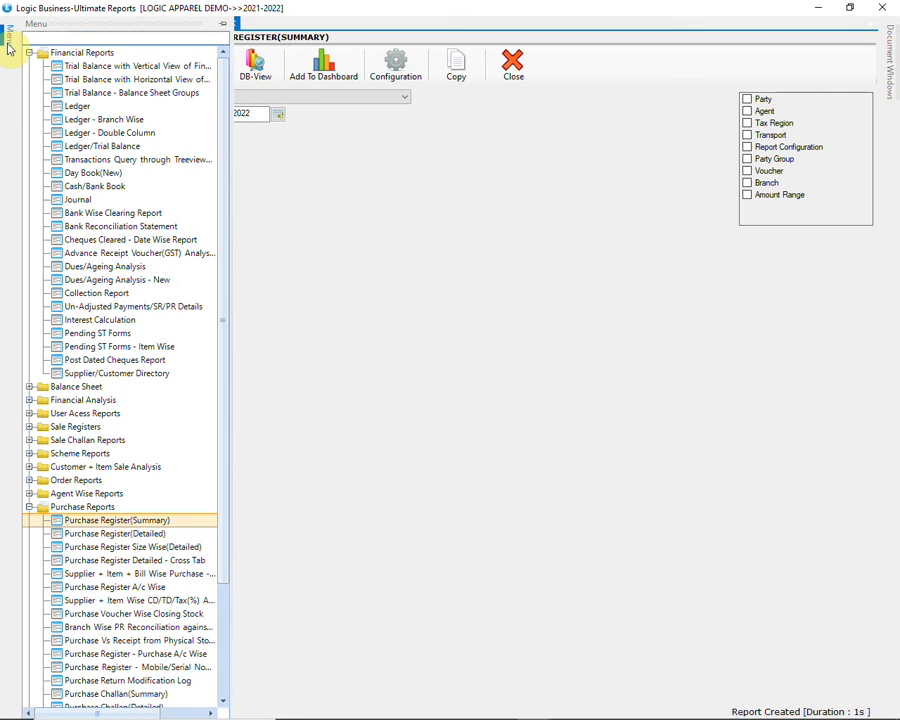
left_click(152, 535)
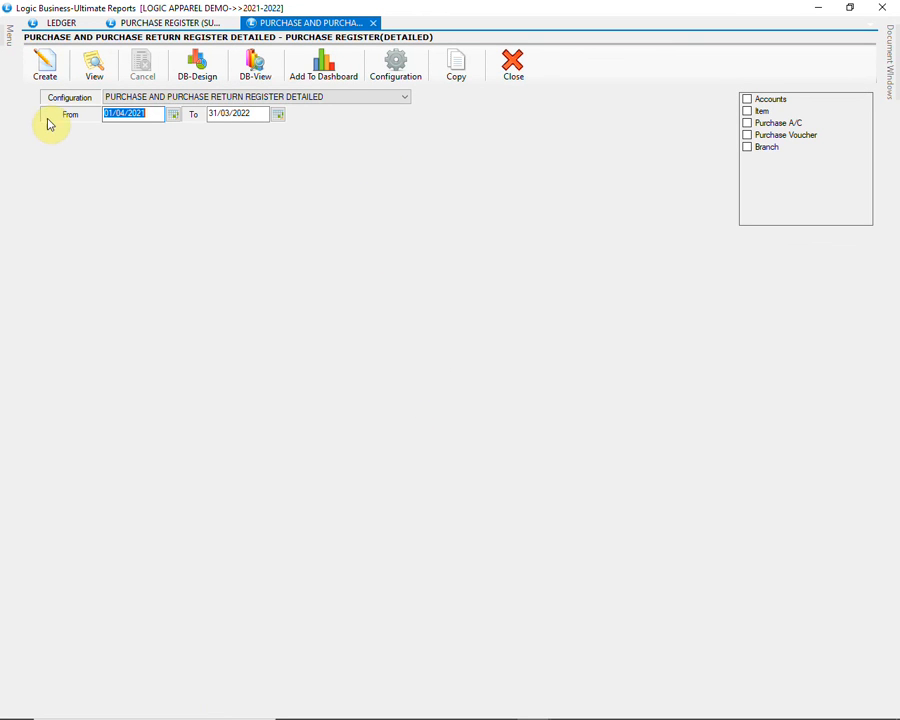
left_click(45, 65)
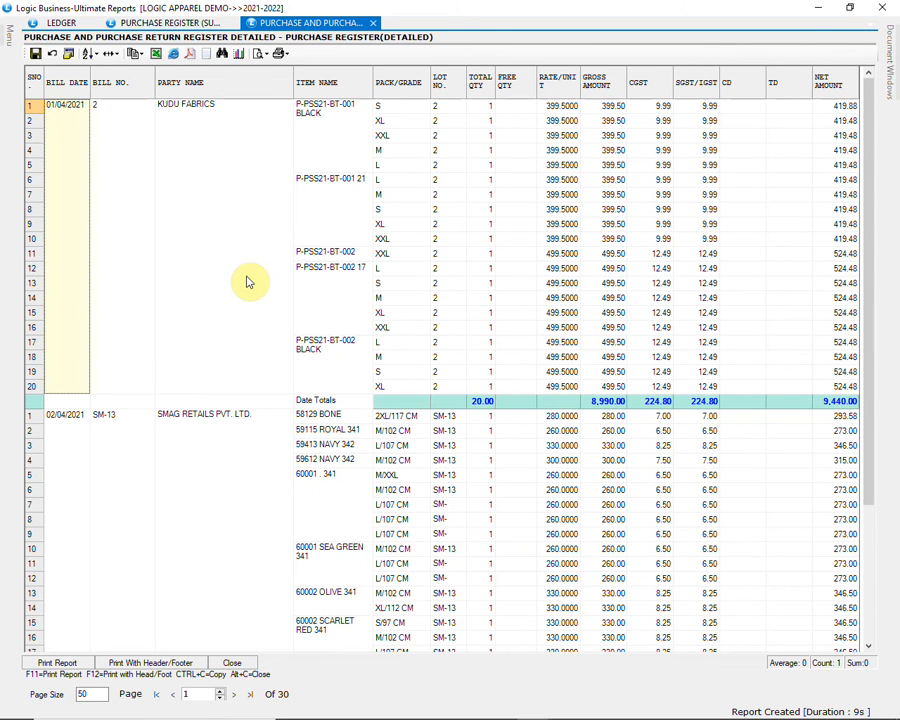
Step: Examine the detailed purchase register through to the grand totals on its last page, including the ASR COLLECTIONS return line of 11/11/2021
scroll(248, 283, "down", 20)
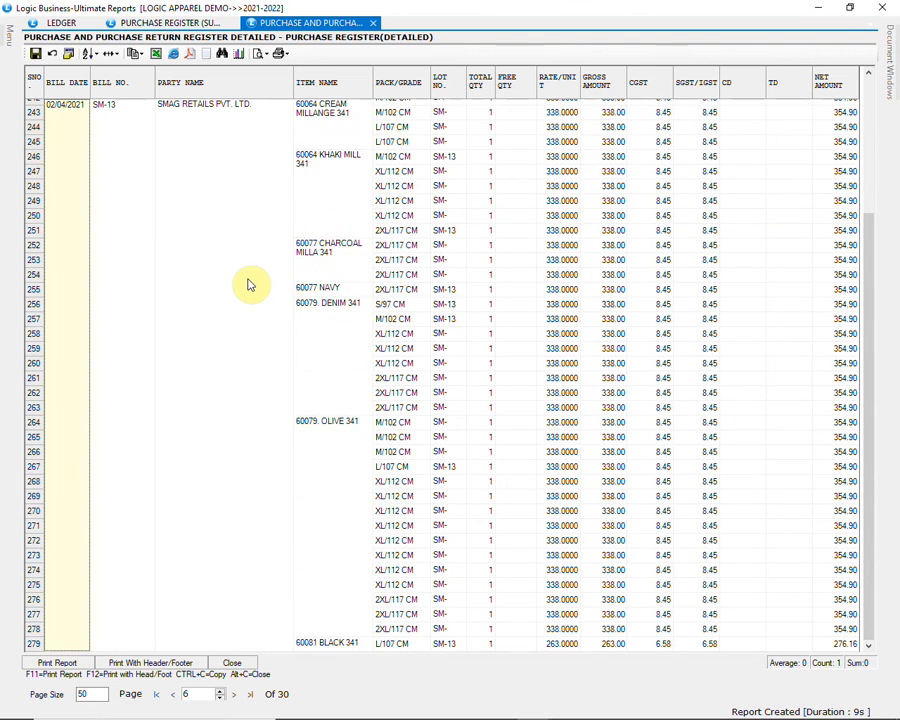
scroll(248, 283, "down", 12)
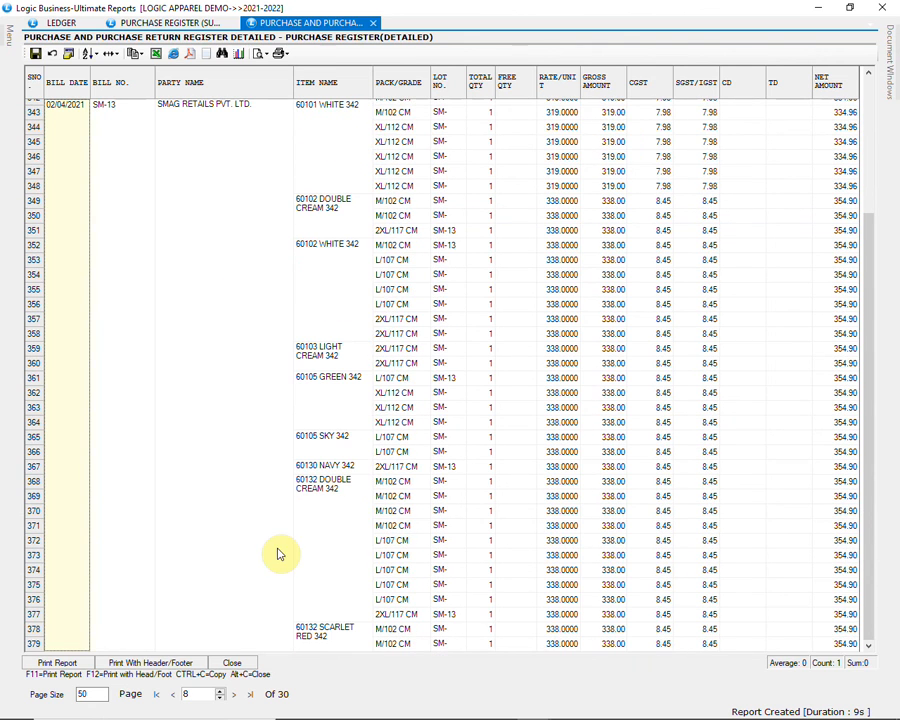
left_click(250, 694)
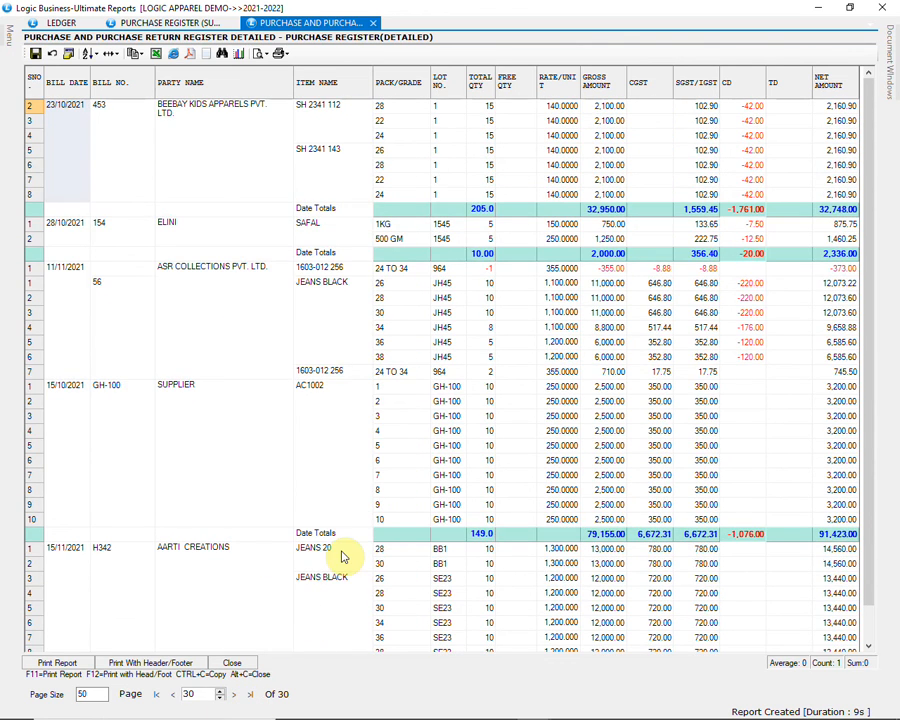
left_click(444, 474)
scroll(862, 430, "down", 3)
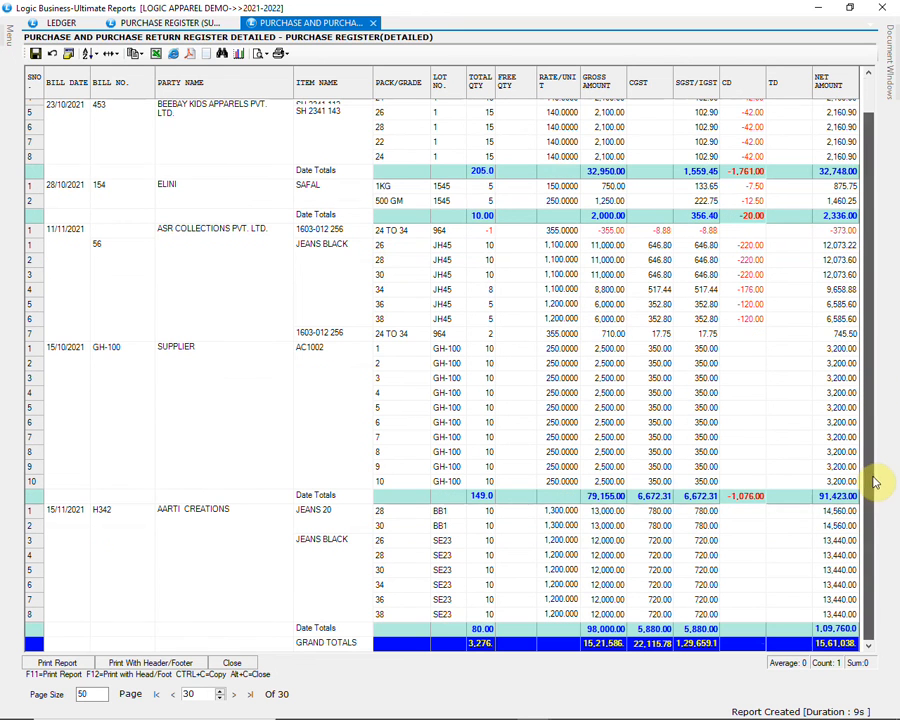
left_click(488, 232)
left_click(608, 231)
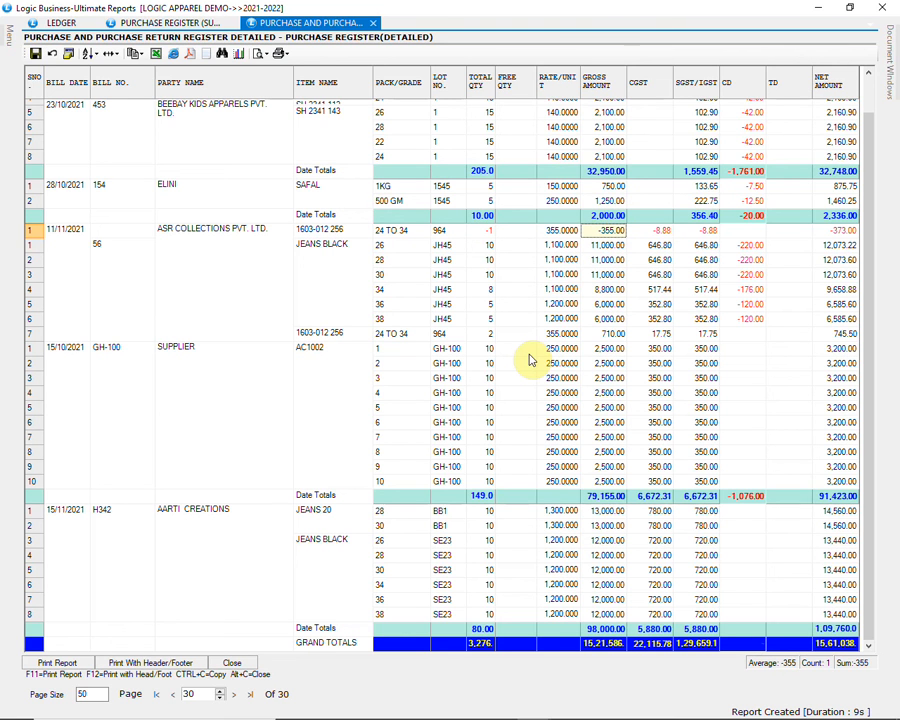
Step: Bring up the Excel export for the detailed purchase register, cancel it, and close the report
left_click(156, 56)
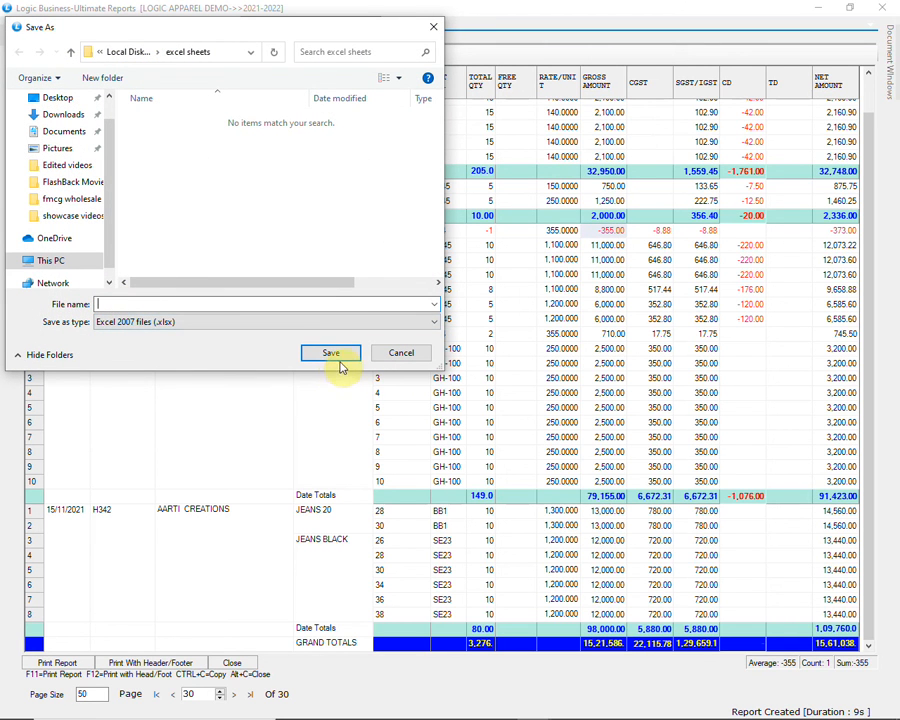
left_click(405, 356)
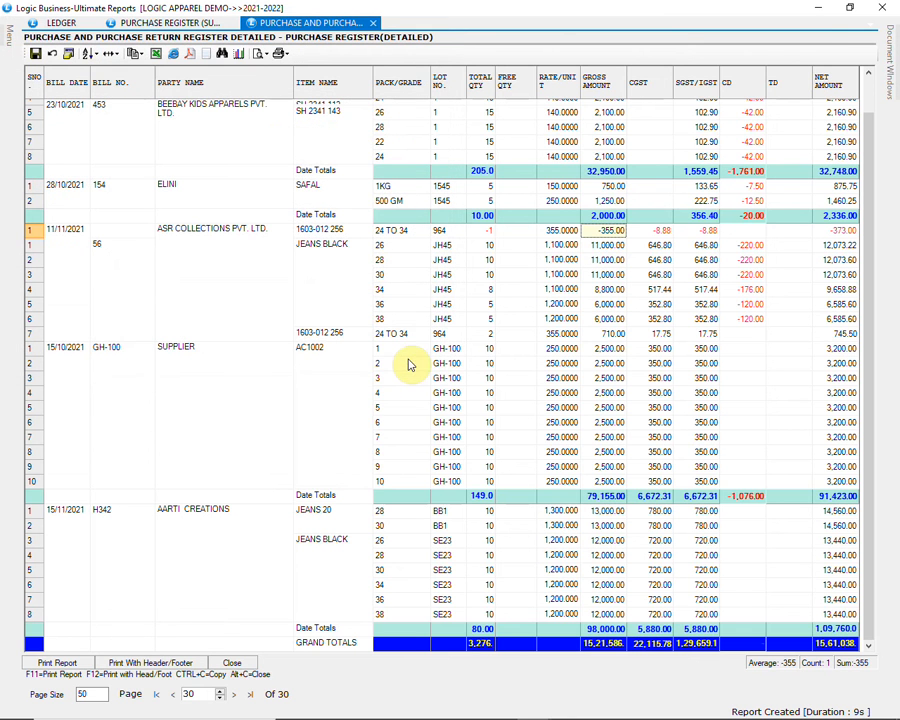
left_click(250, 664)
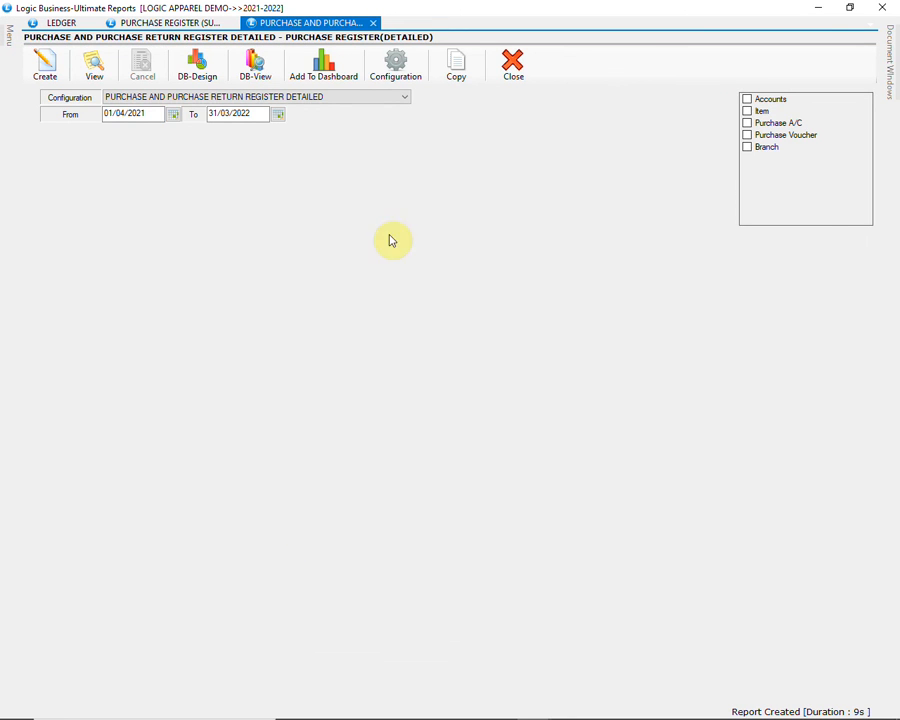
left_click(513, 65)
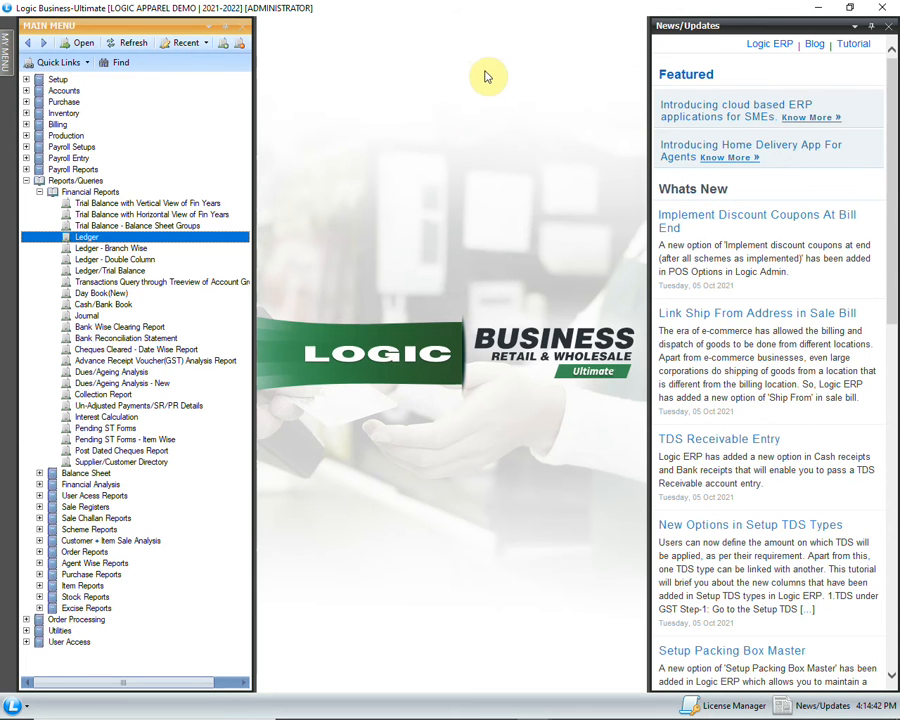
Step: Create the Customer Point Ledger Report for 01/04/2021 to 31/03/2022, and close it after checking the customers' points
left_click(27, 80)
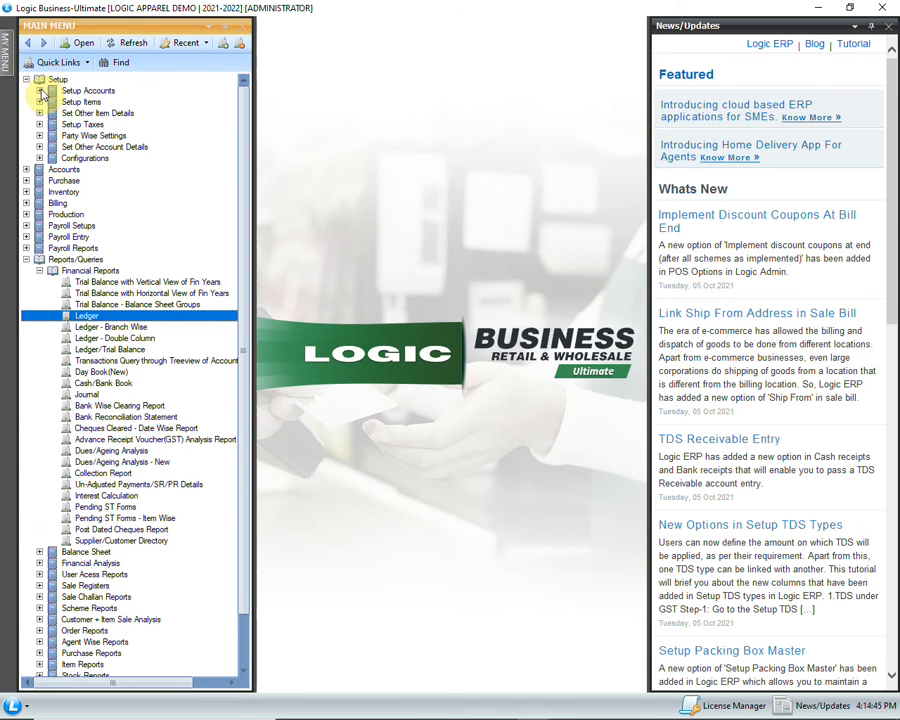
left_click(40, 91)
left_click(54, 349)
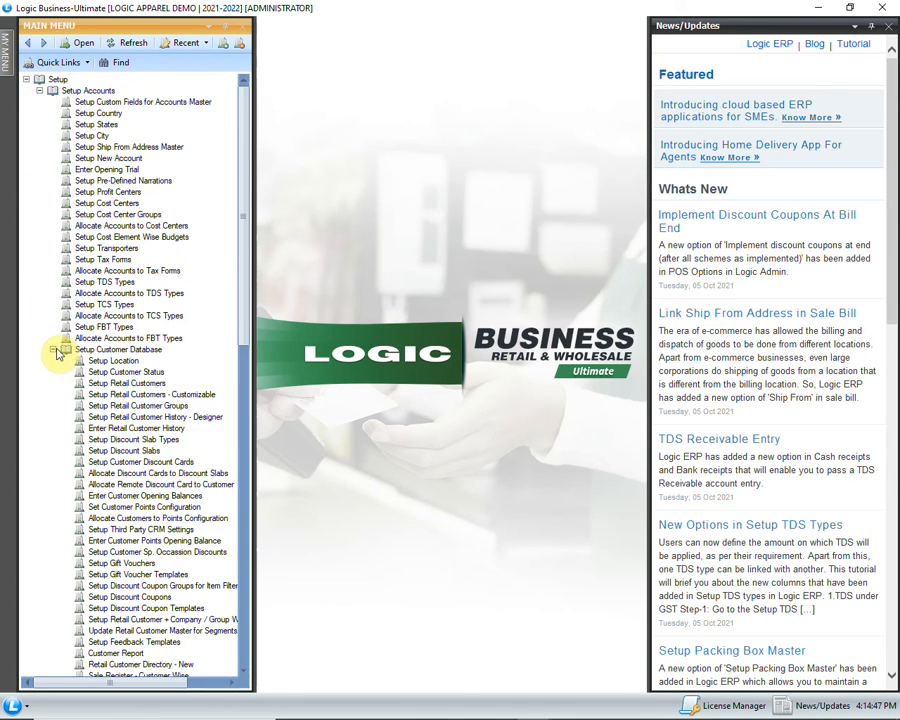
scroll(168, 430, "down", 5)
double_click(152, 531)
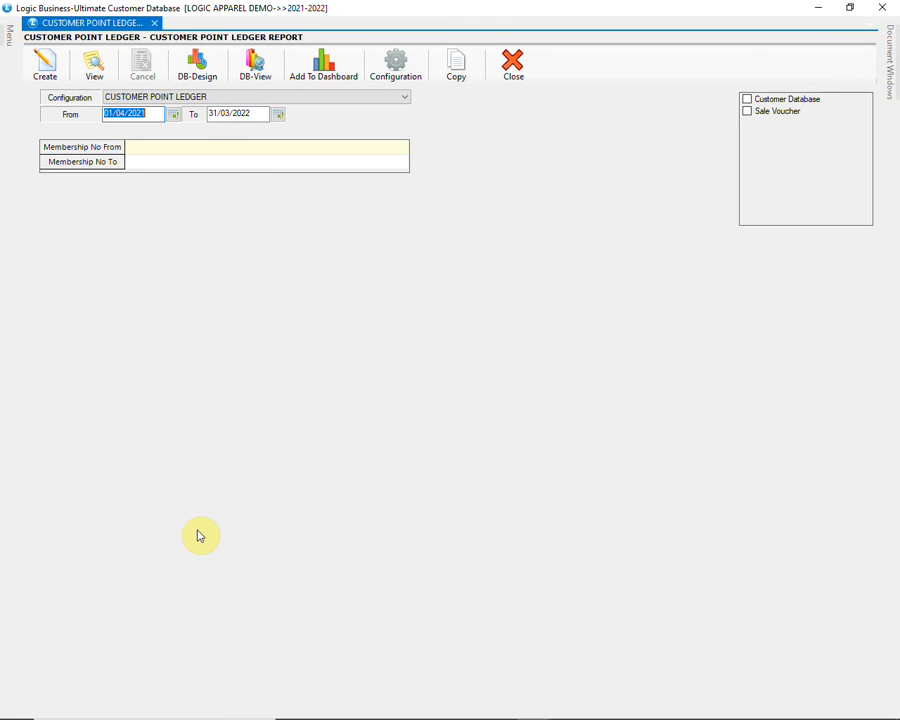
left_click(47, 68)
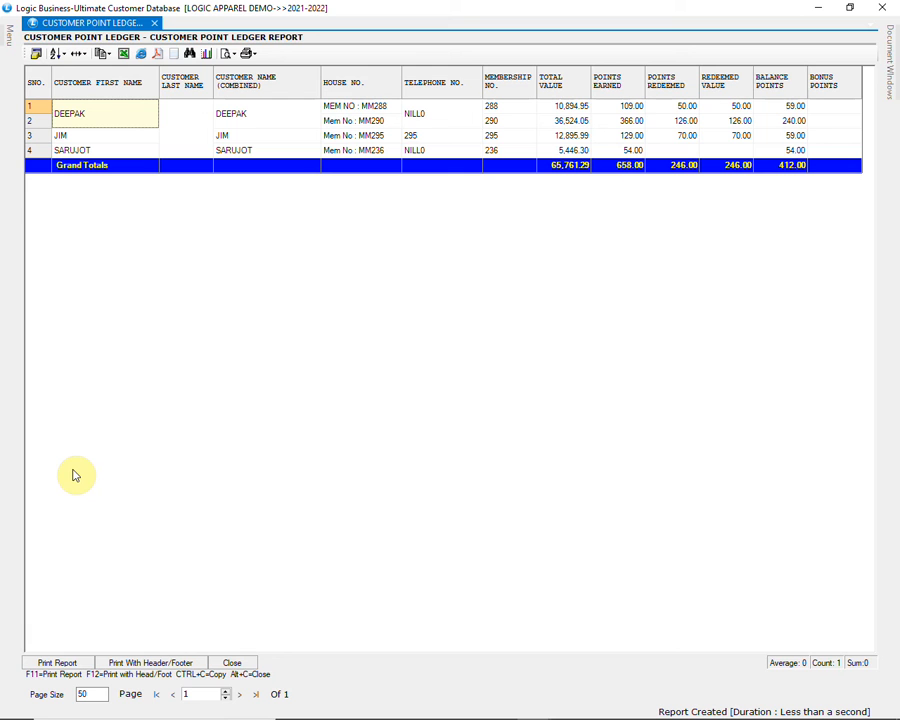
left_click(233, 665)
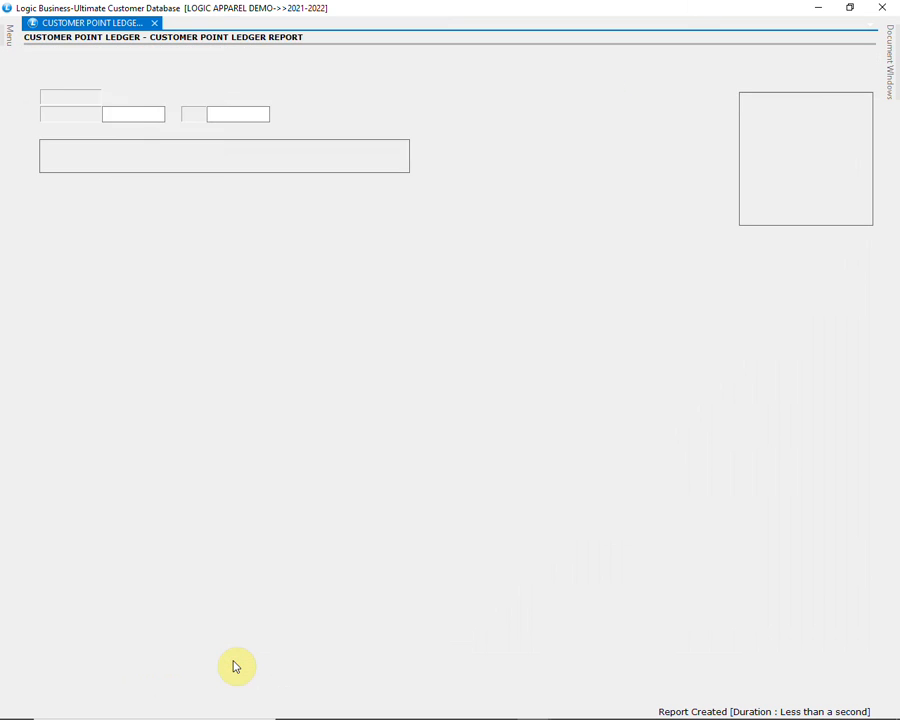
left_click(521, 75)
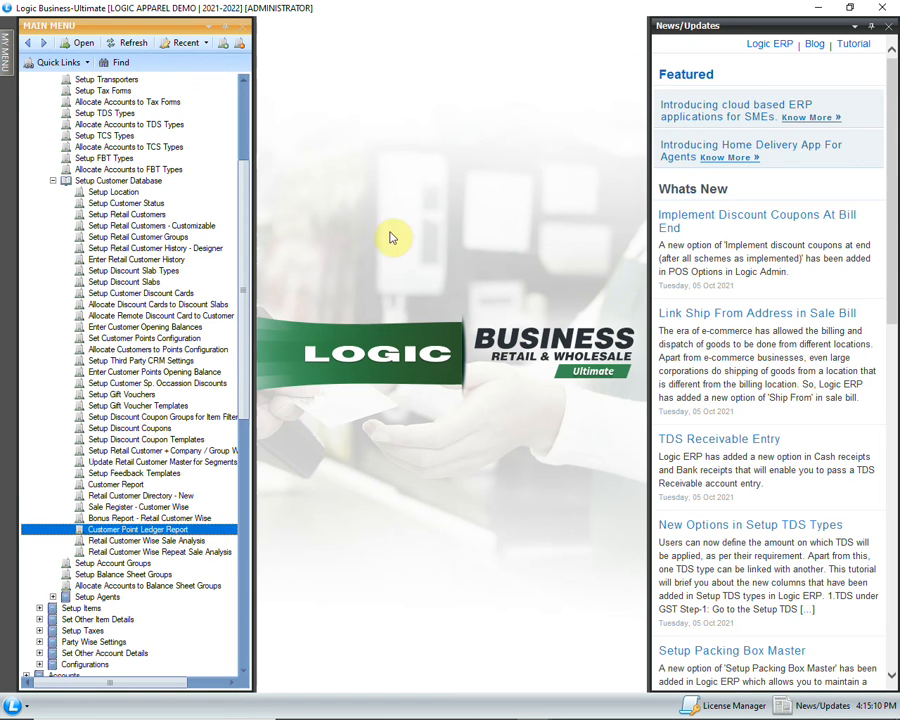
Step: Create the Retail Customer Wise Sale Analysis for 01/04/2021 to 31/03/2022, and close it after reviewing the customer bills across all columns
double_click(193, 541)
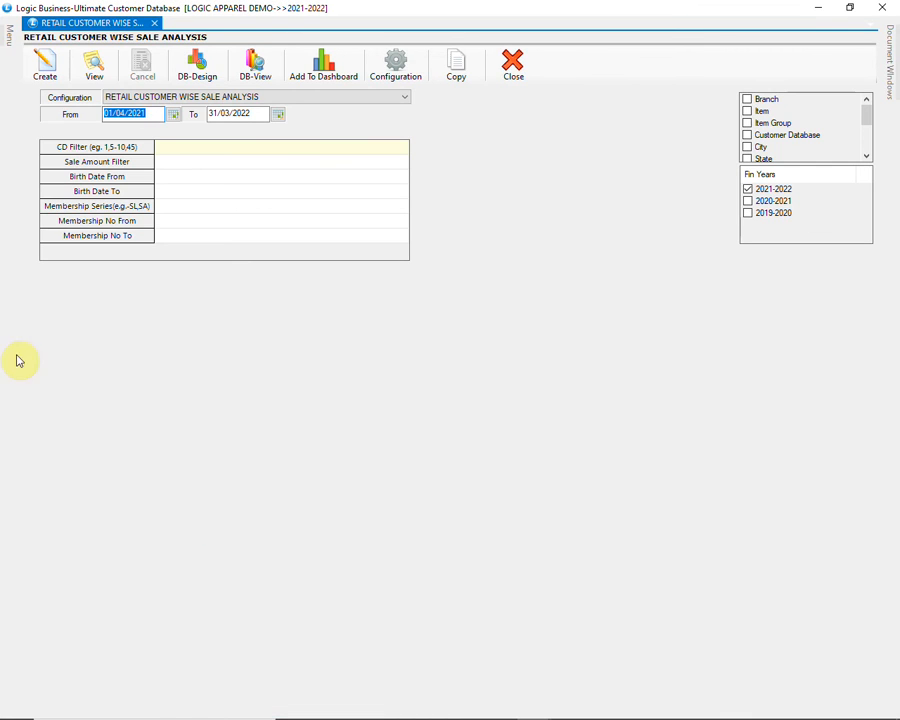
left_click(47, 70)
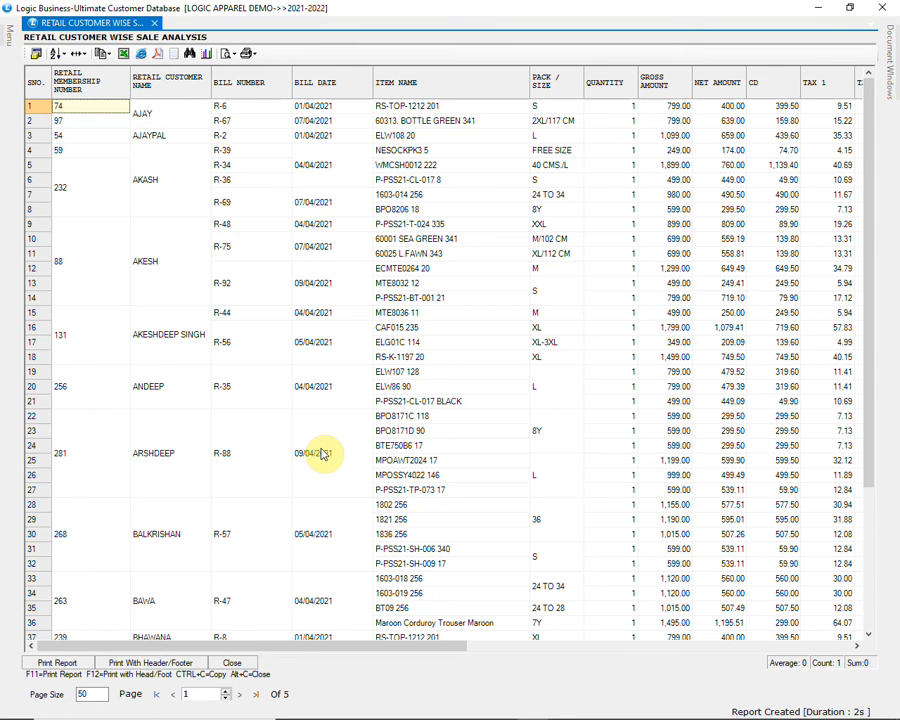
scroll(322, 455, "down", 4)
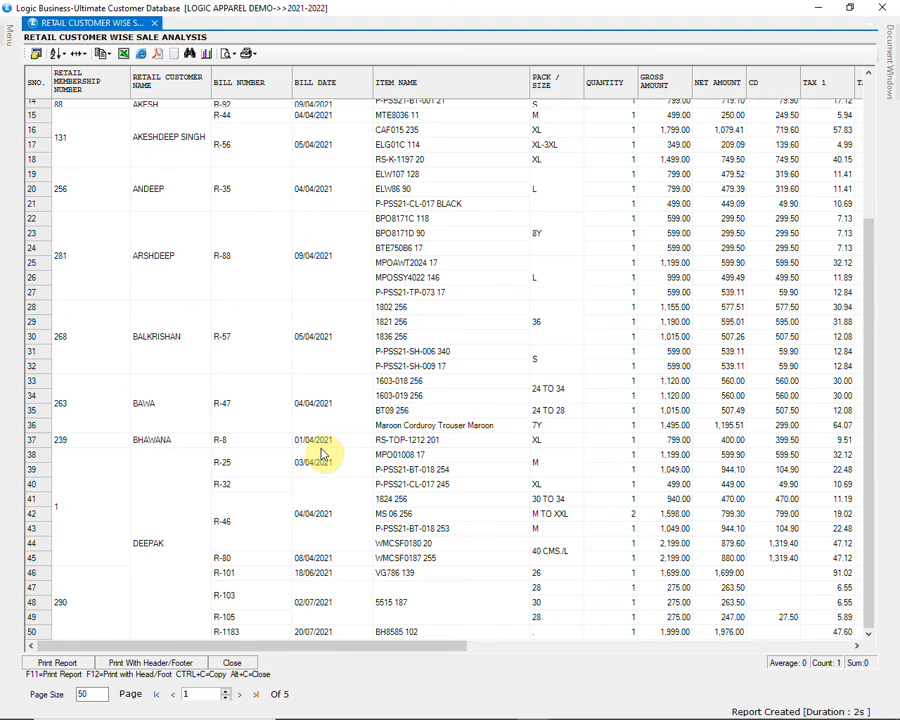
scroll(322, 455, "down", 5)
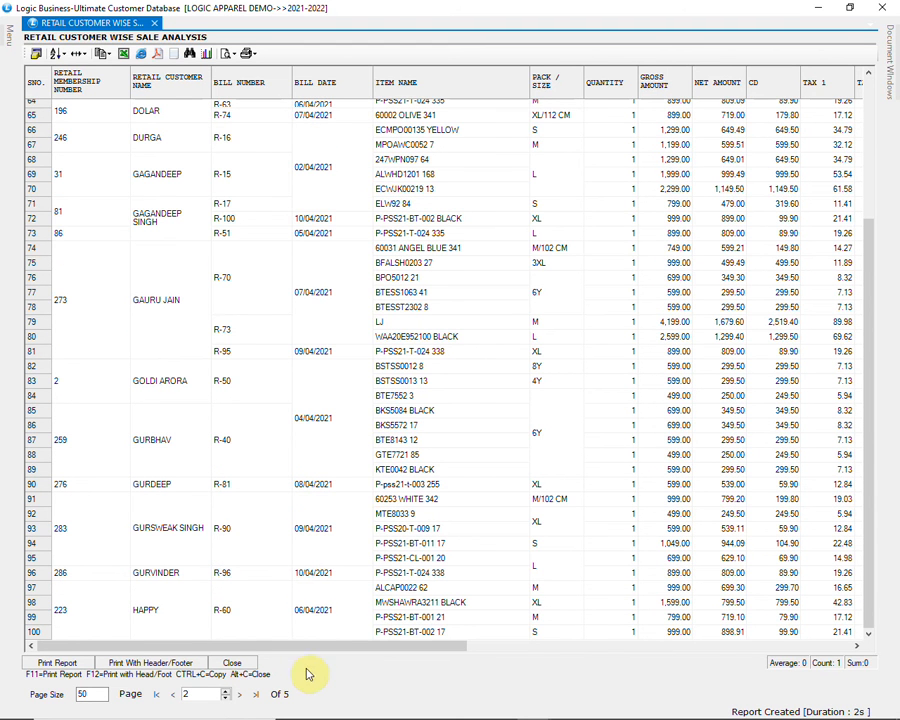
left_click_drag(308, 649, 705, 648)
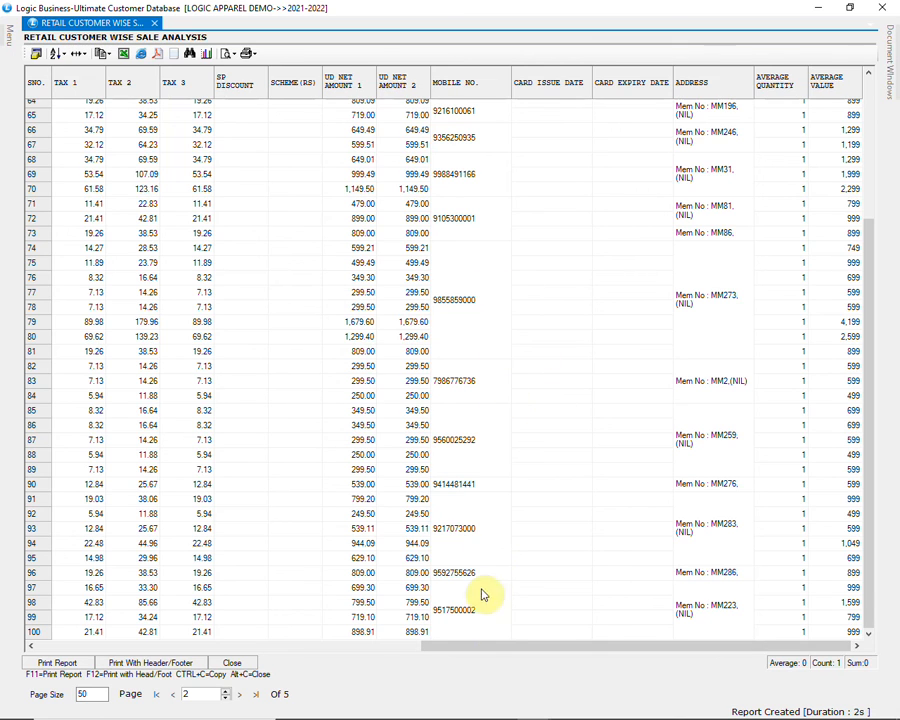
left_click_drag(498, 647, 85, 668)
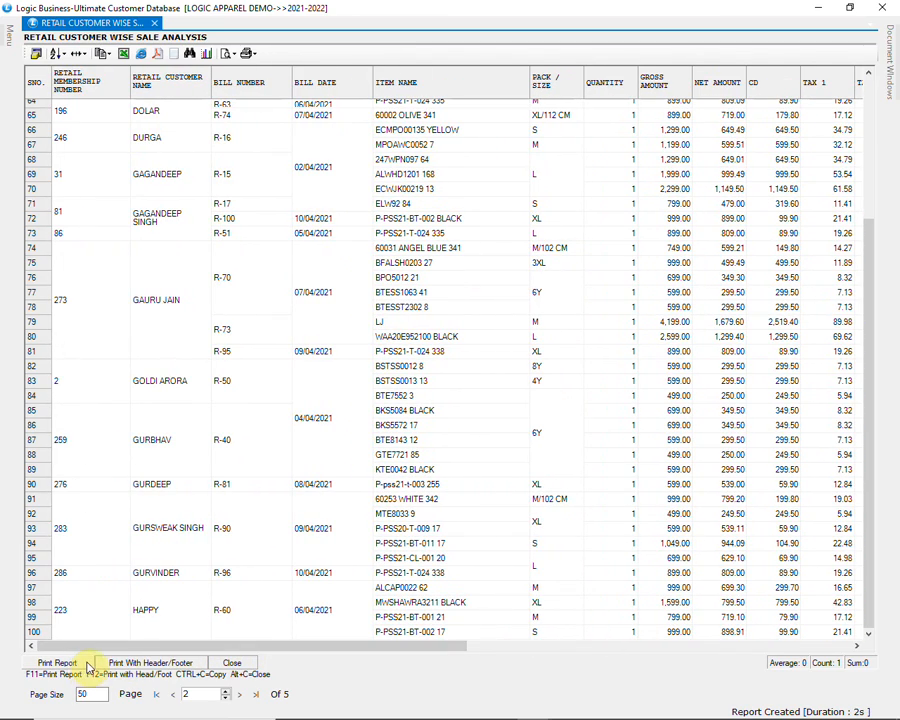
left_click(885, 8)
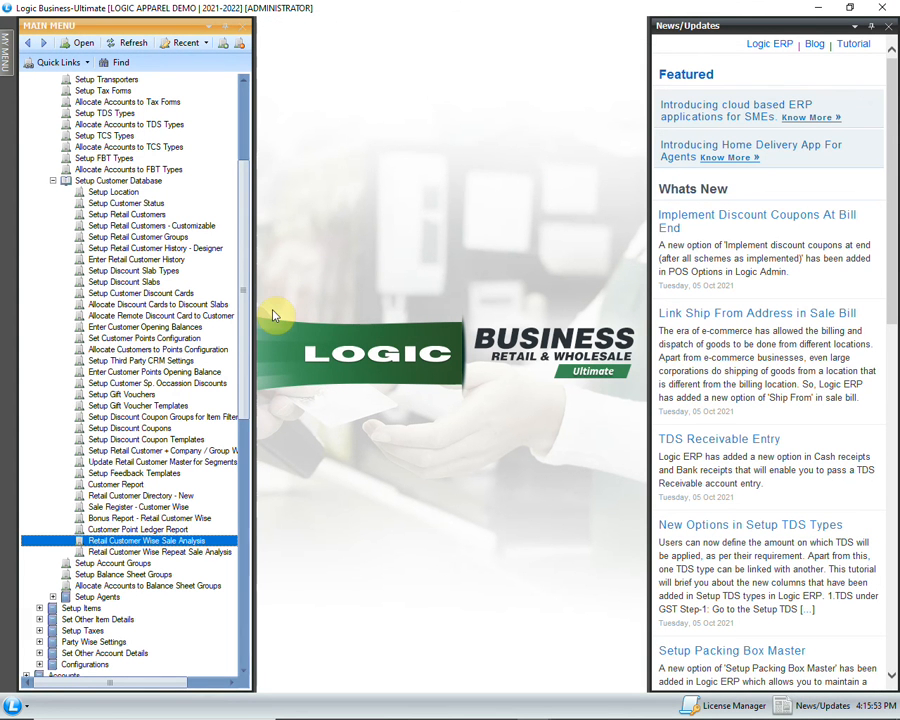
Step: Collapse the customer database, account setup and financial report groups, and open the Stock Query - Size Wise report among the stock reports
double_click(55, 182)
scroll(56, 184, "up", 5)
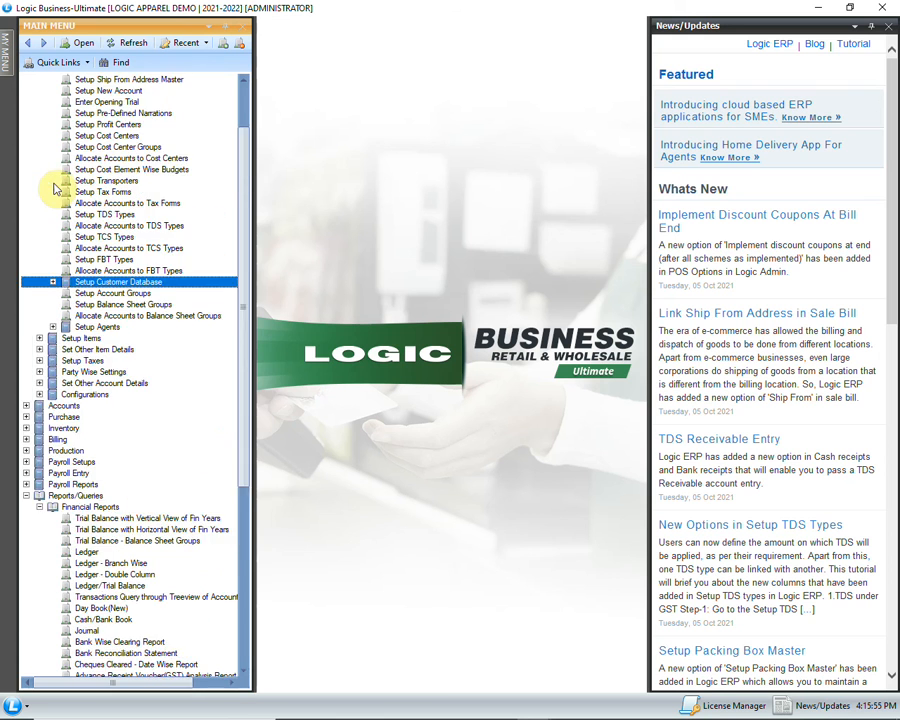
double_click(46, 90)
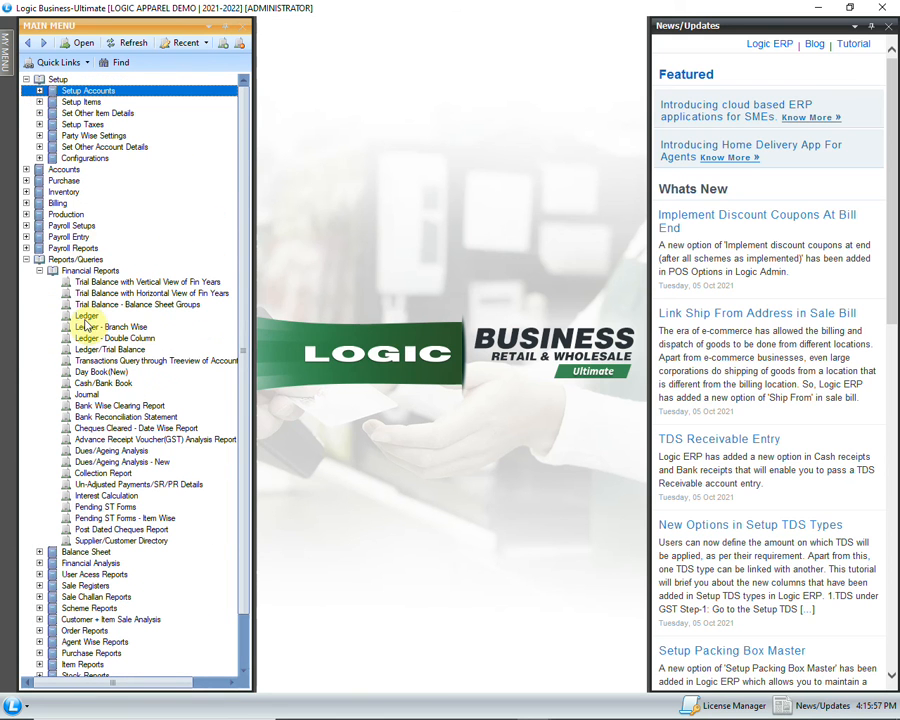
left_click(39, 270)
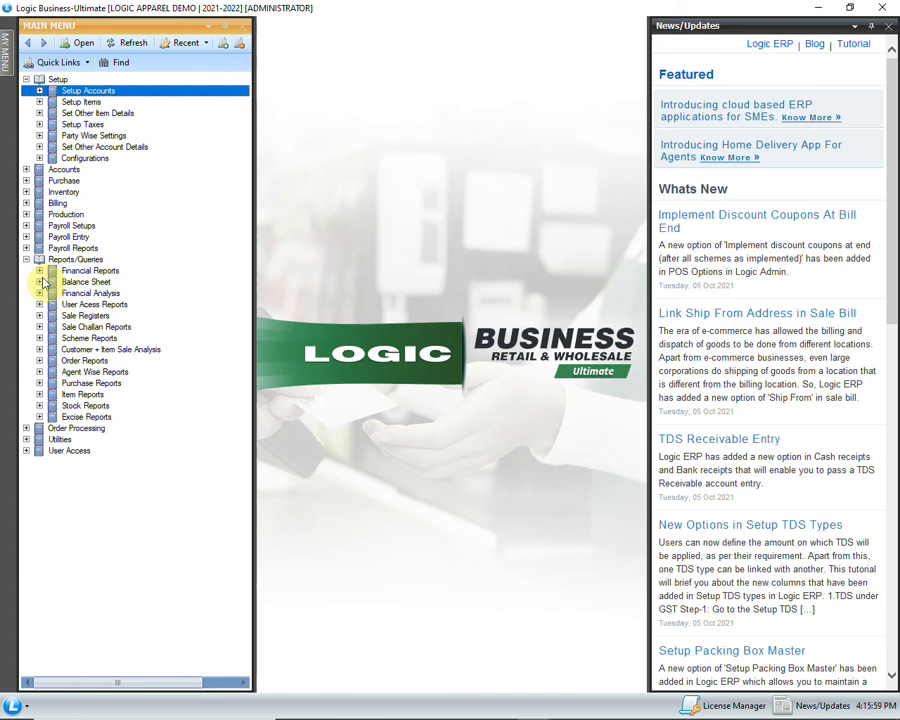
left_click(40, 405)
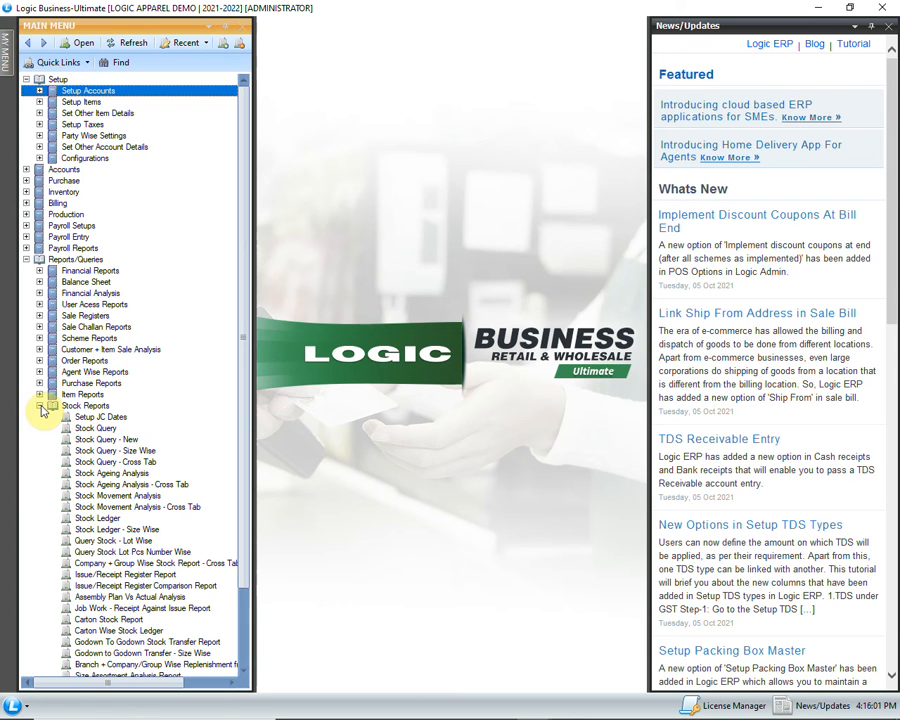
left_click(120, 451)
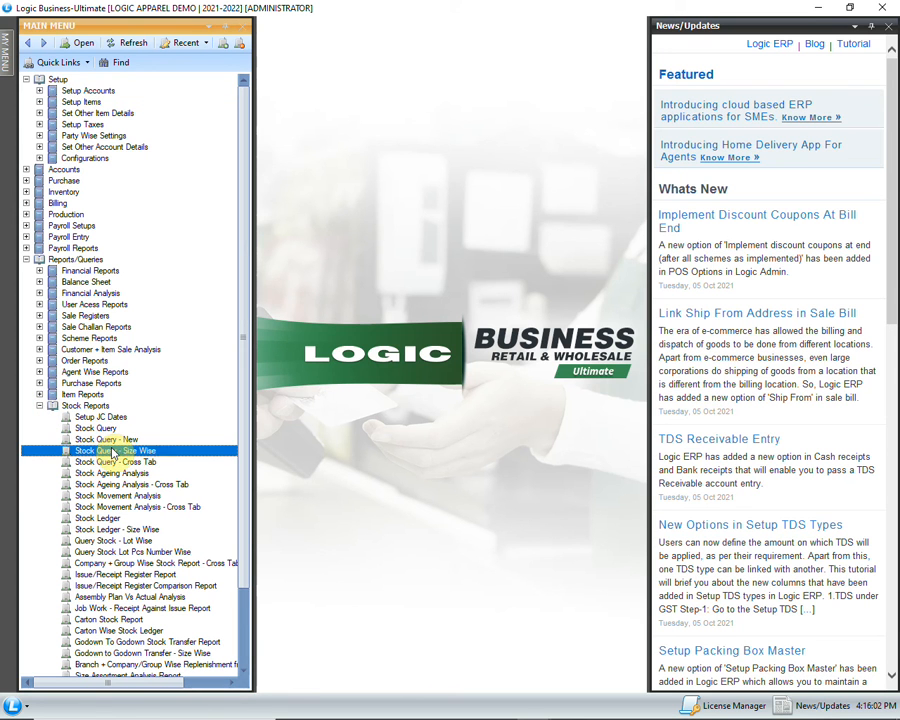
double_click(175, 451)
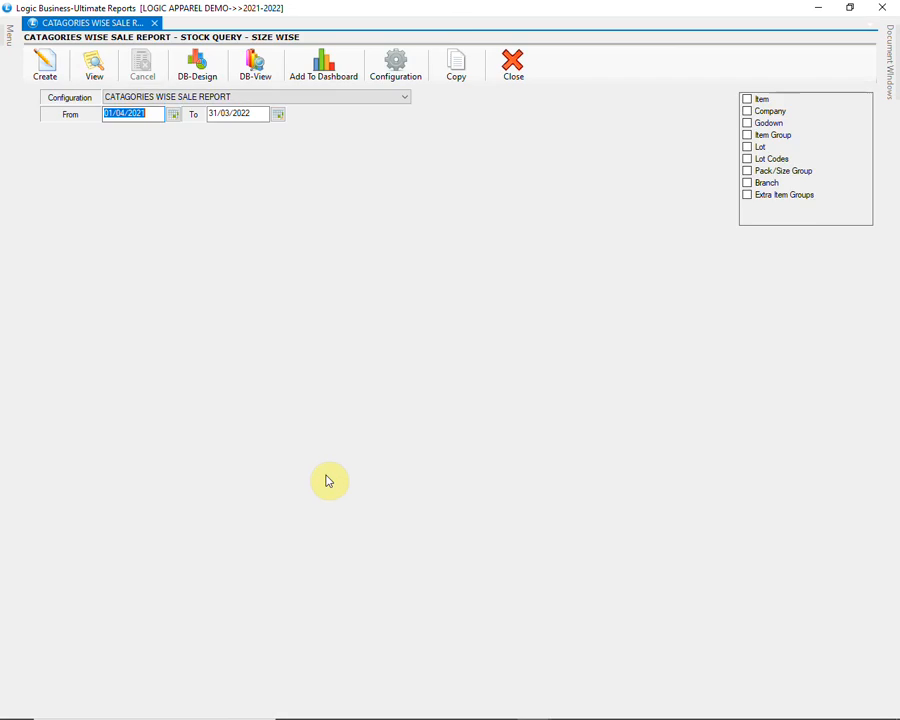
Step: Create the CURRENT STOCK-SIZE WISE report for 01/04/2021 to 31/03/2022, restricted to the company EVERGEN
left_click(318, 97)
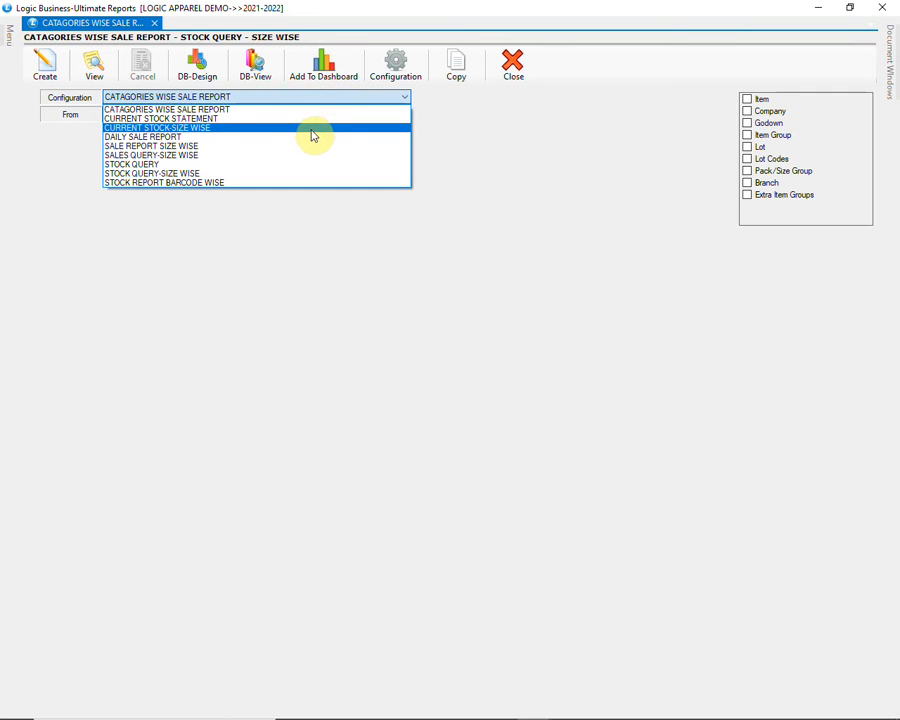
left_click(312, 128)
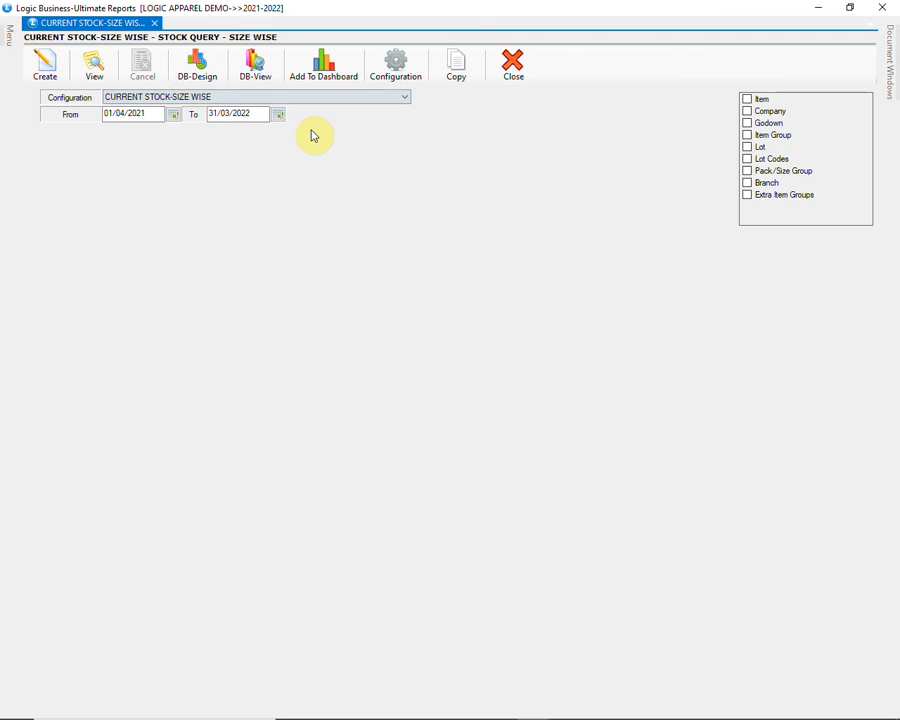
left_click(747, 111)
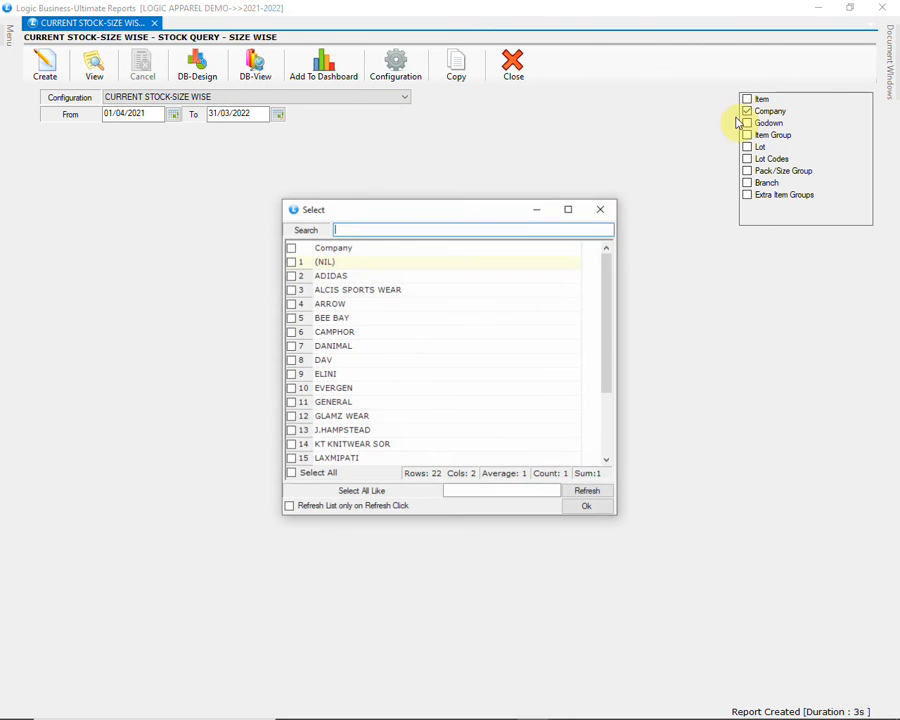
left_click(291, 389)
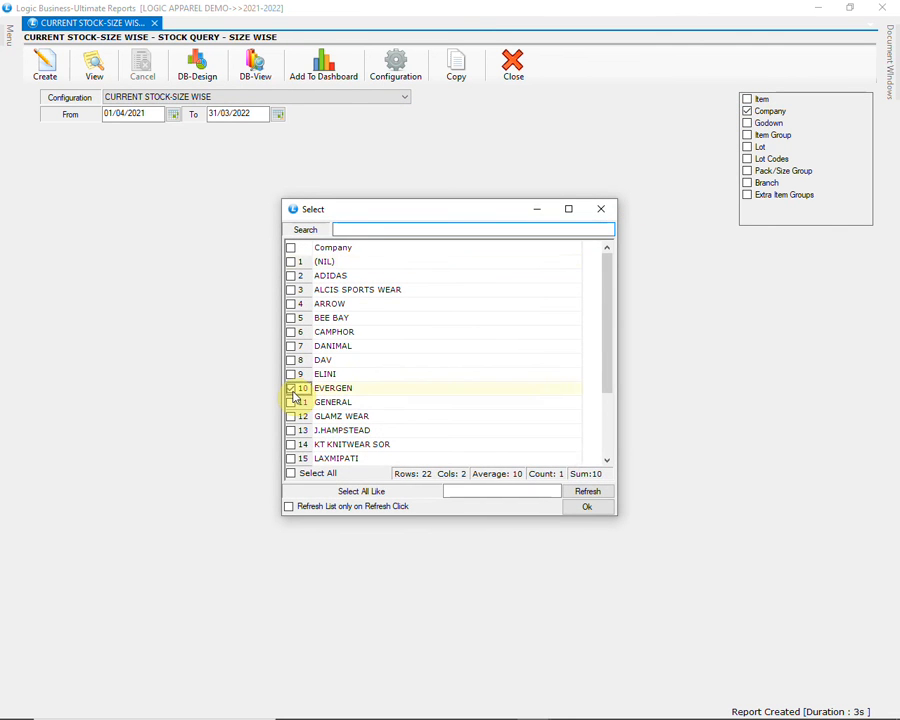
left_click(584, 508)
left_click(45, 65)
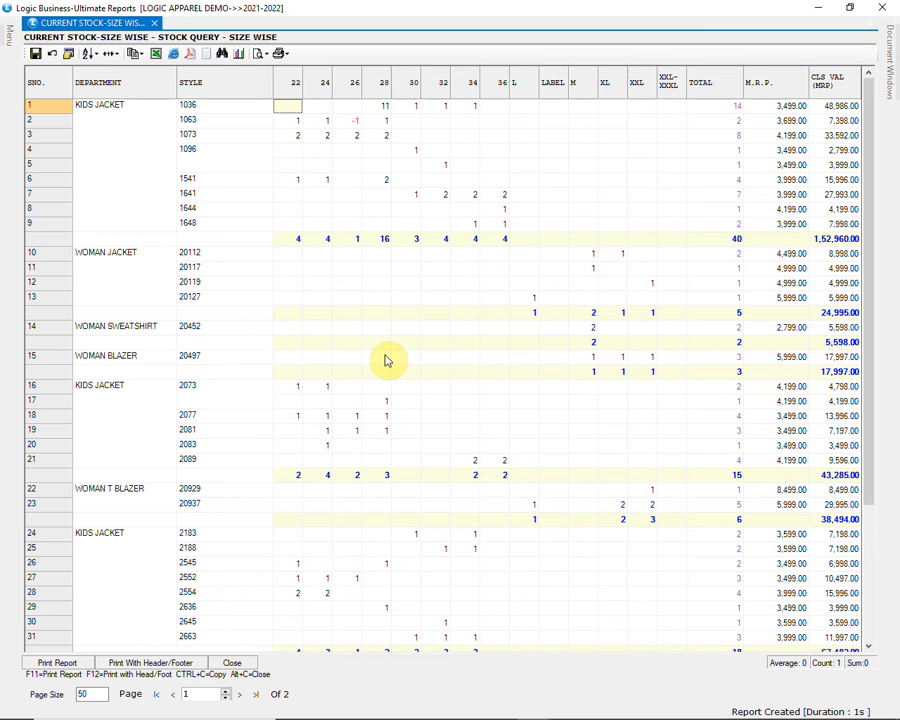
Step: Review EVERGEN's size-wise stock by department and style, and close the report window
scroll(637, 328, "down", 4)
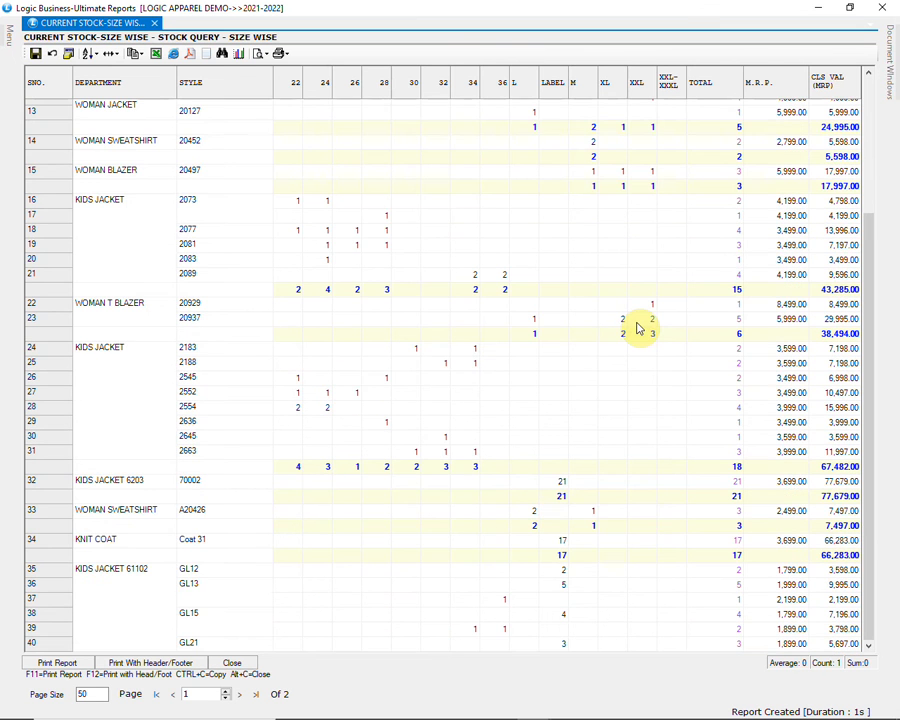
left_click(882, 8)
left_click(882, 8)
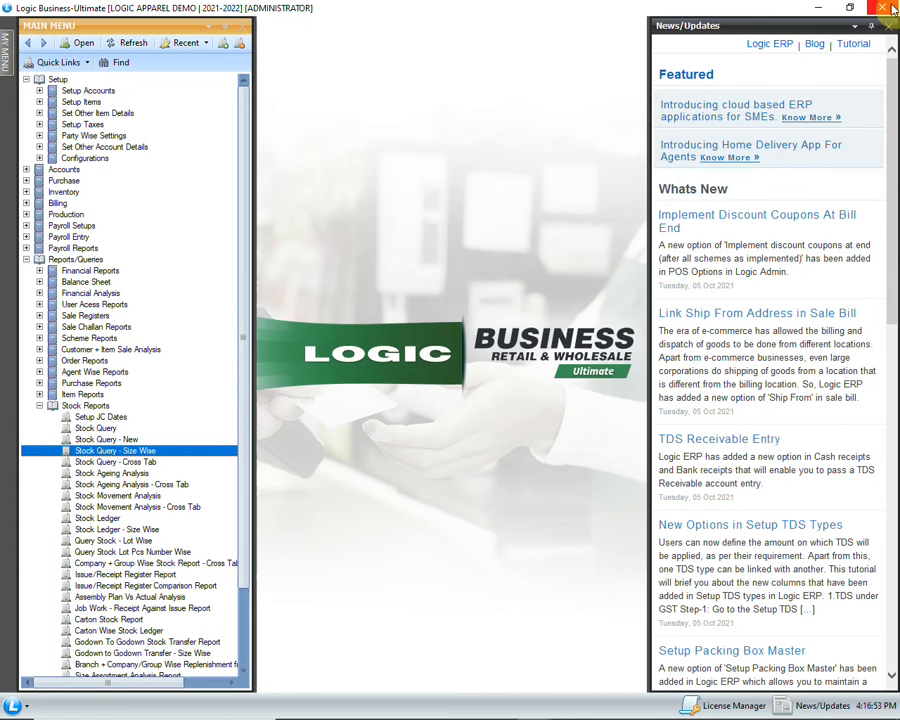
Step: Open the Stock Query report and create its GROUP WISE STOCK AND SALE configuration for 01/04/2021 to 31/03/2022
left_click(120, 428)
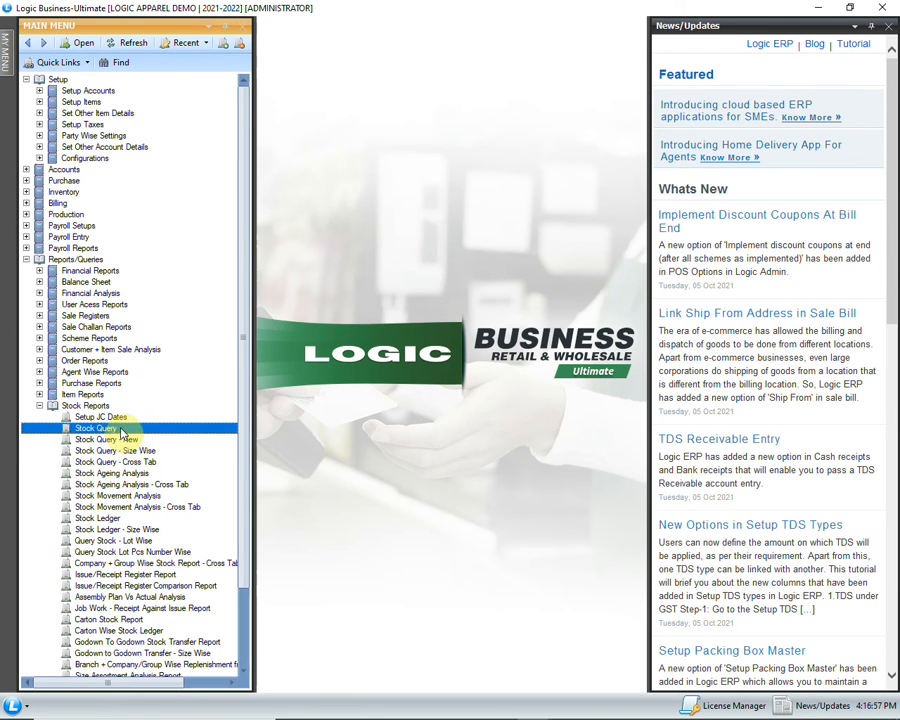
double_click(145, 428)
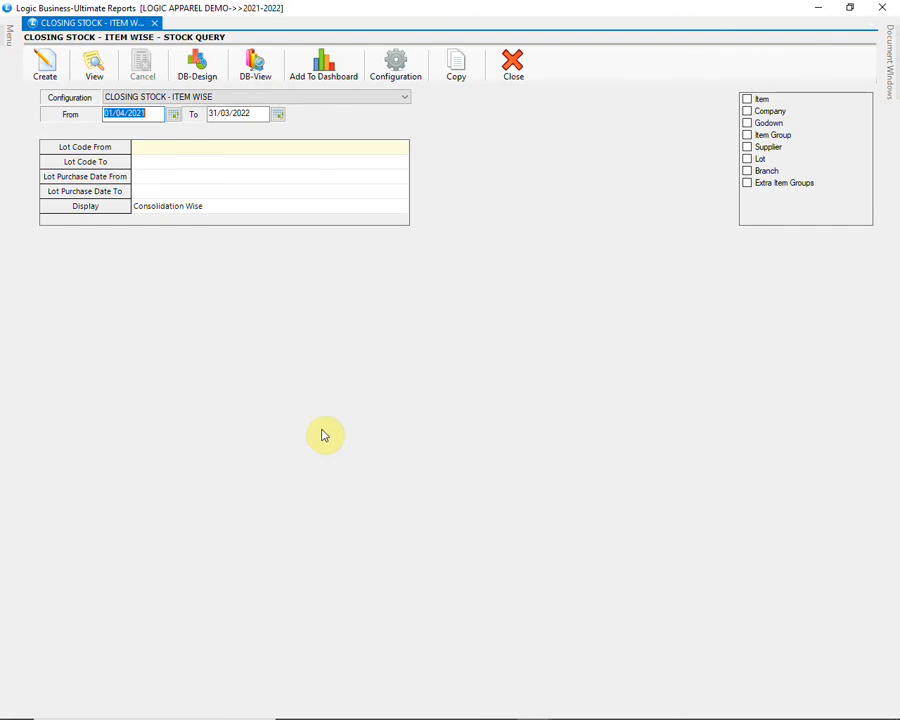
left_click(322, 97)
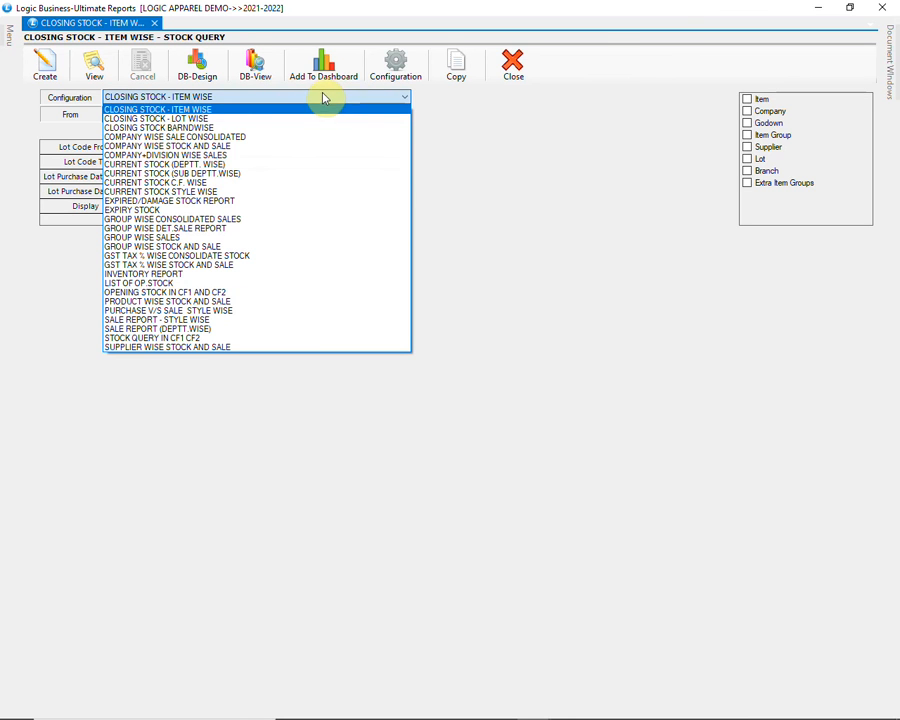
left_click(323, 247)
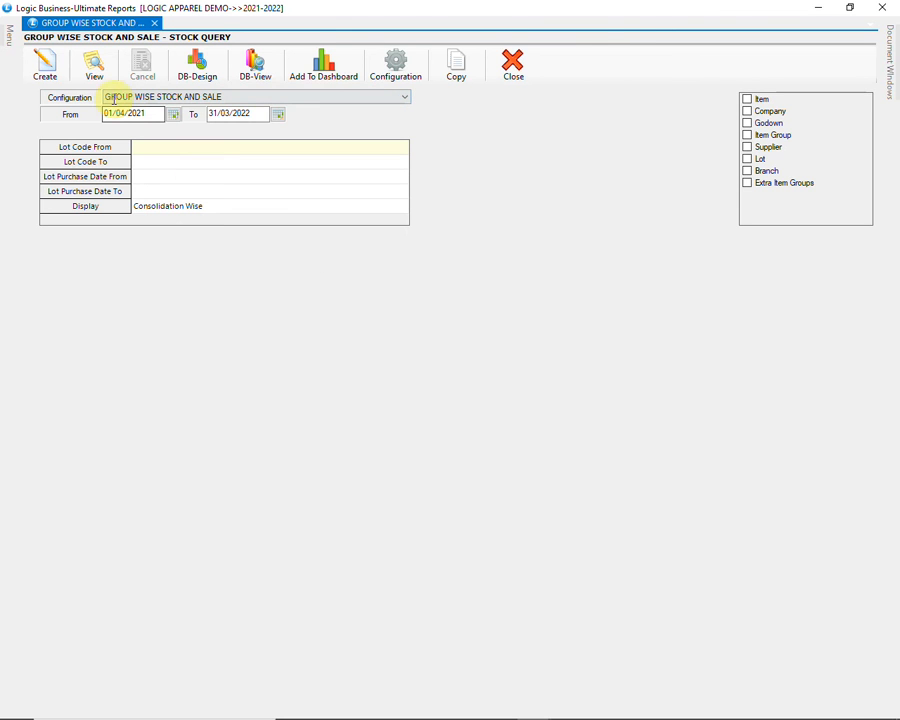
left_click(42, 66)
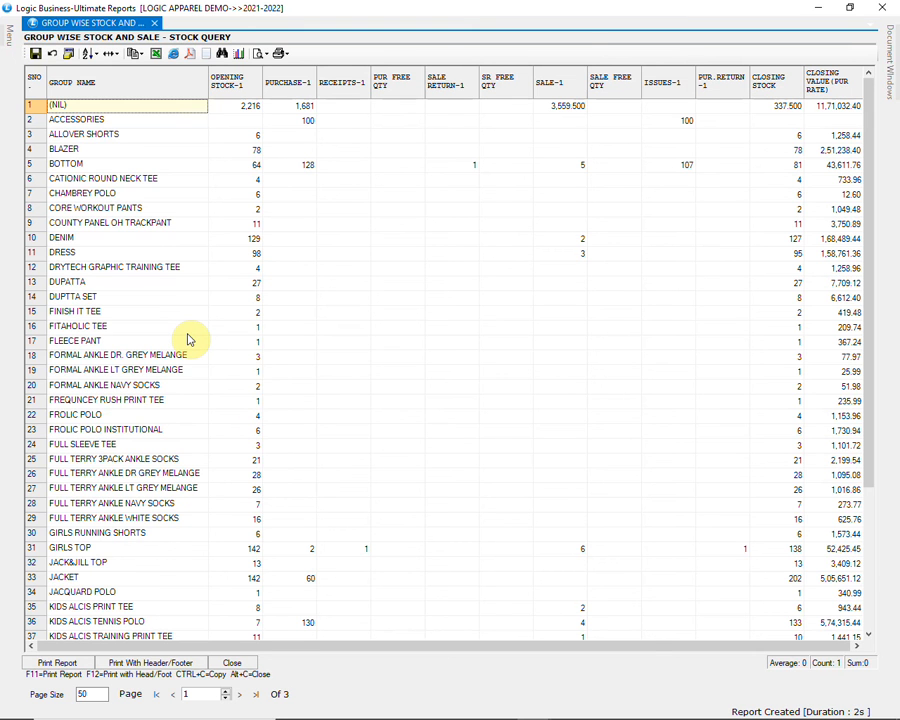
Step: Examine the group-wise stock and sale quantities through to the grand totals on the last page, and close the result
scroll(190, 340, "down", 4)
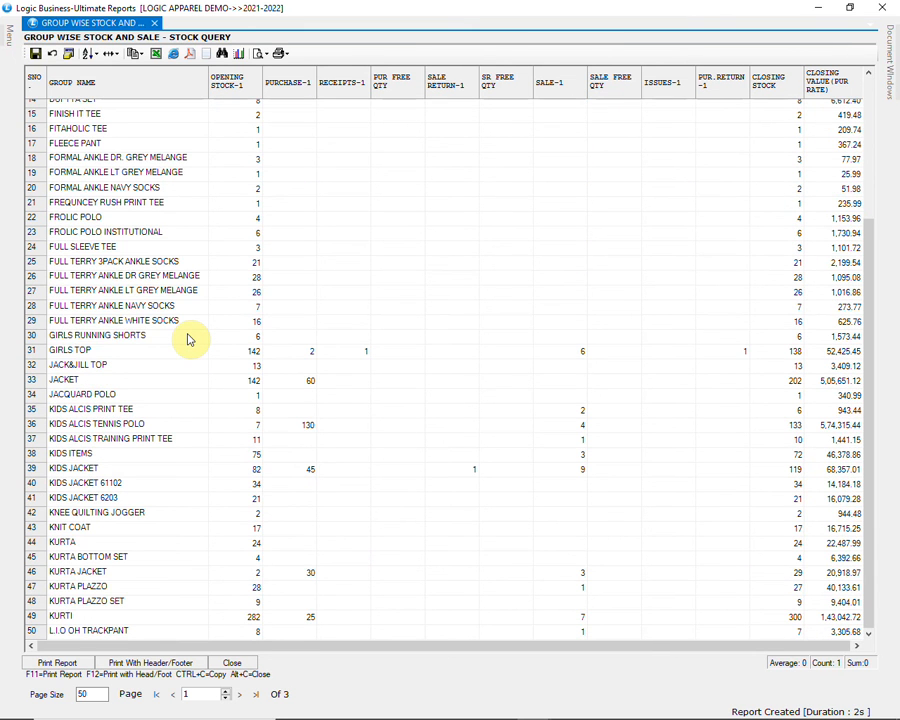
scroll(190, 340, "down", 5)
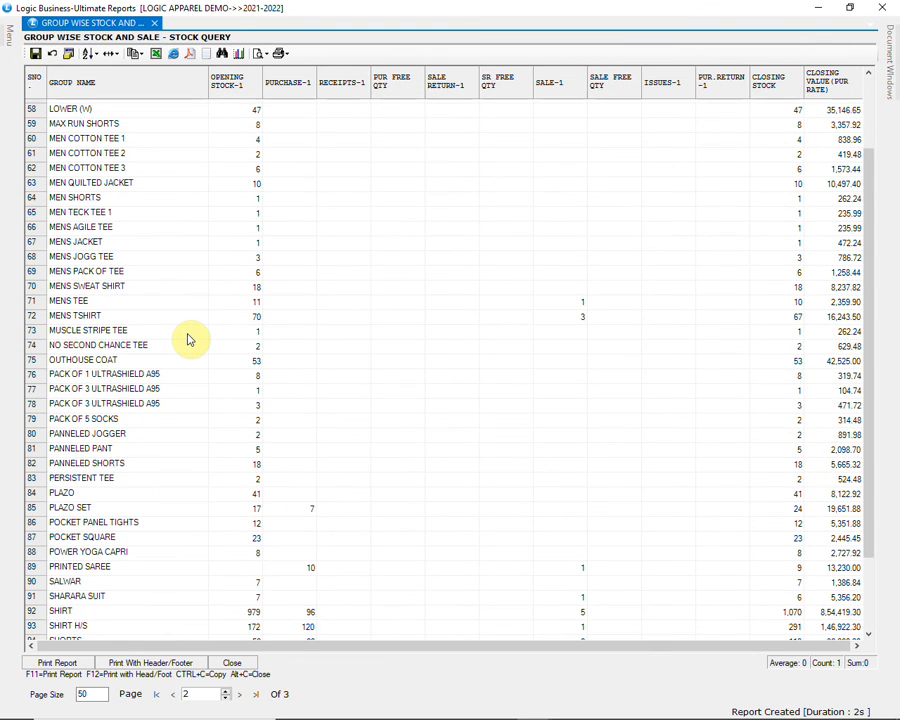
scroll(190, 340, "down", 2)
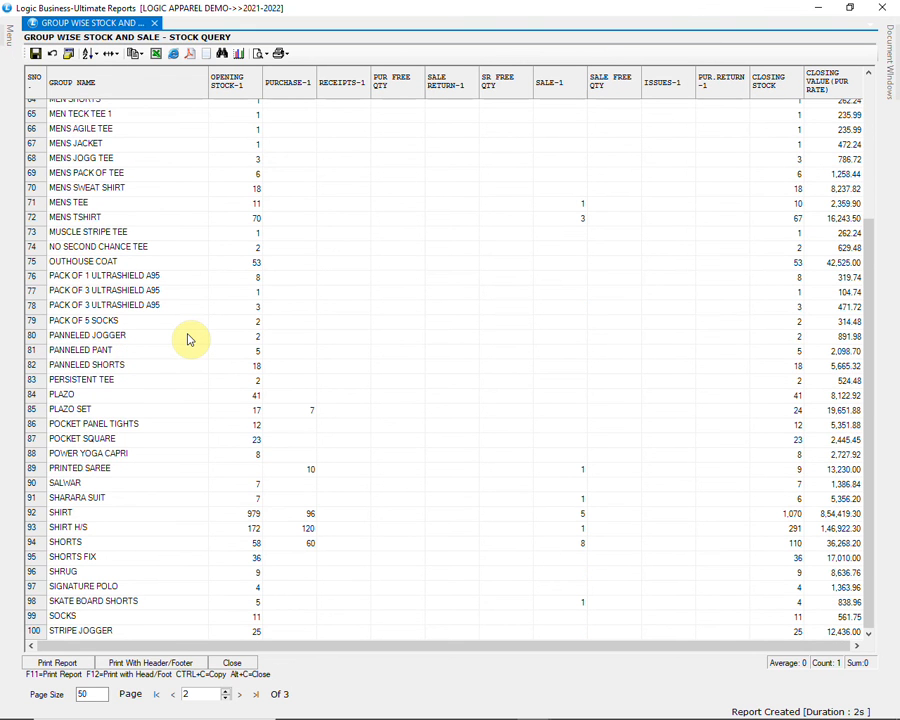
scroll(190, 340, "down", 2)
scroll(190, 340, "down", 2)
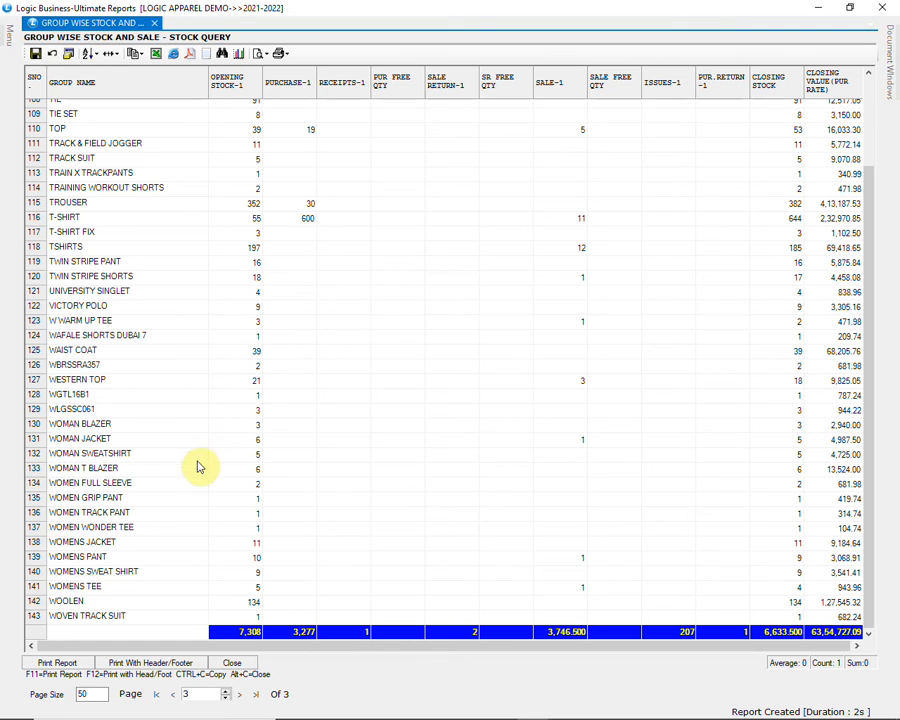
left_click(232, 662)
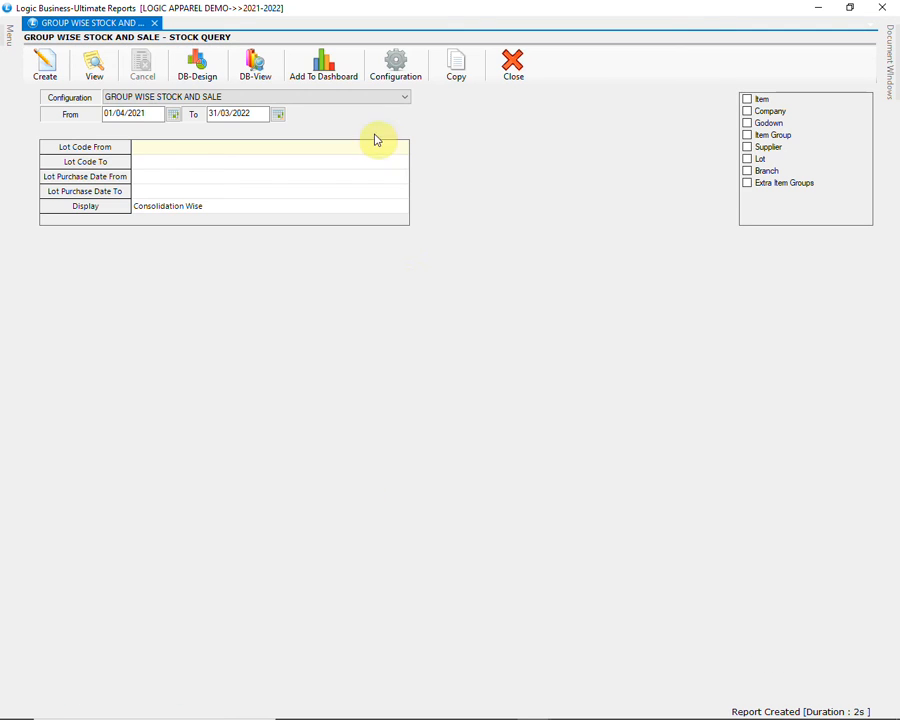
Step: Create the CLOSING STOCK - ITEM WISE report for 01/04/2021 to 31/03/2022, restricted to the company EVERGEN
left_click(371, 97)
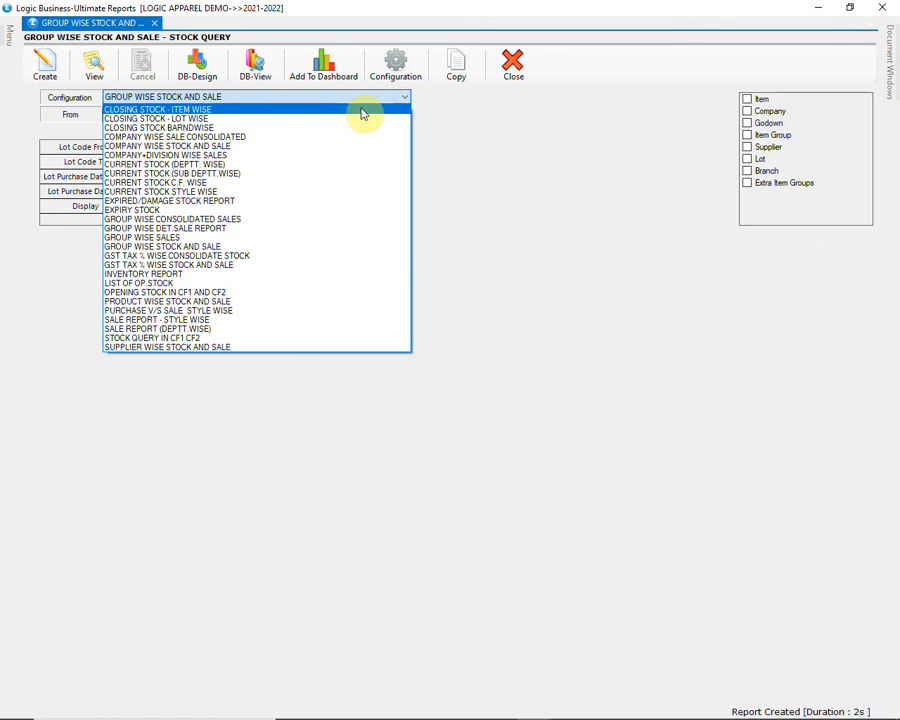
left_click(363, 110)
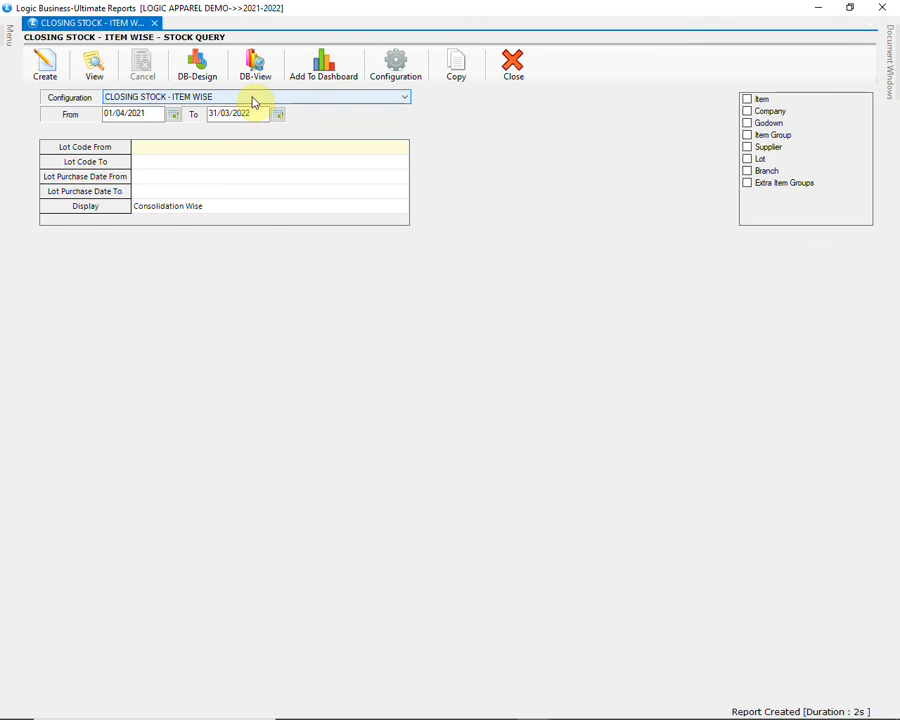
left_click(747, 111)
left_click(291, 388)
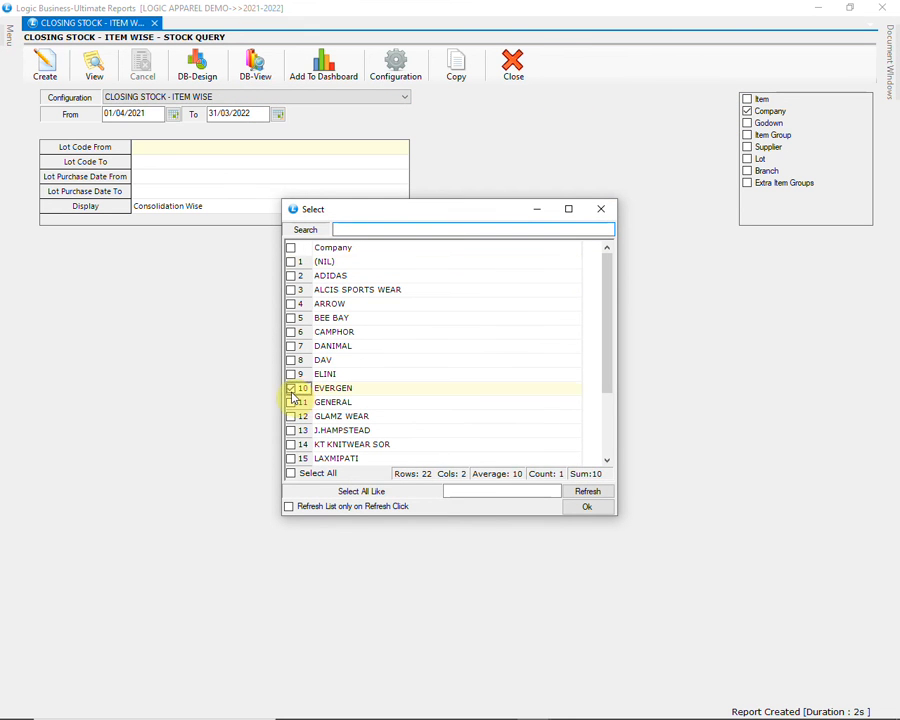
left_click(590, 508)
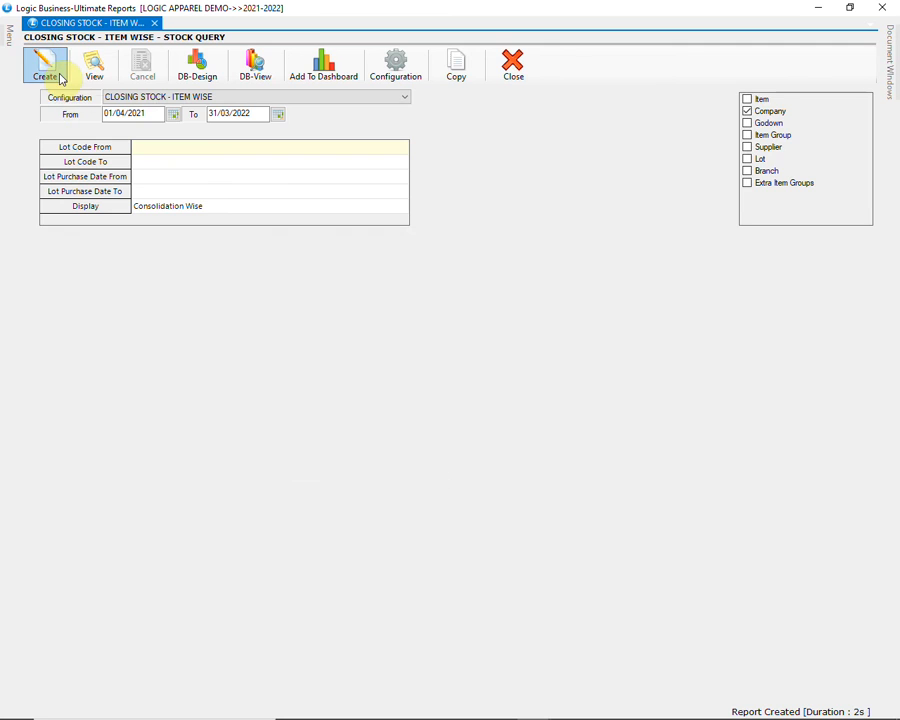
left_click(50, 68)
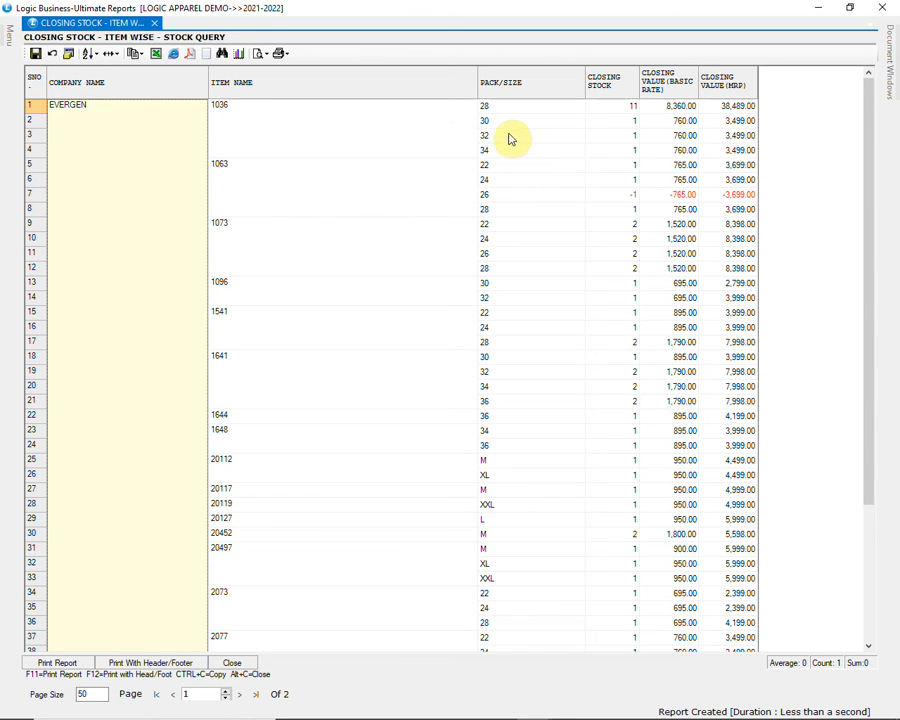
Step: Drill down from the closing stock of item 20452, size M, to its stock ledger, and close the ledger and the stock query
left_click(393, 135)
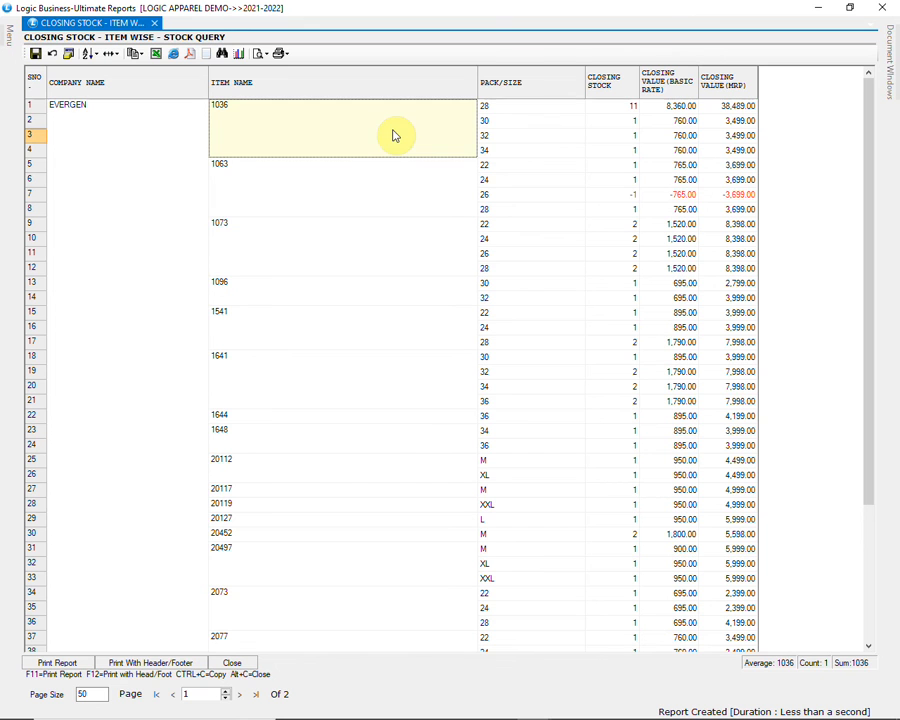
left_click(612, 134)
scroll(612, 276, "down", 4)
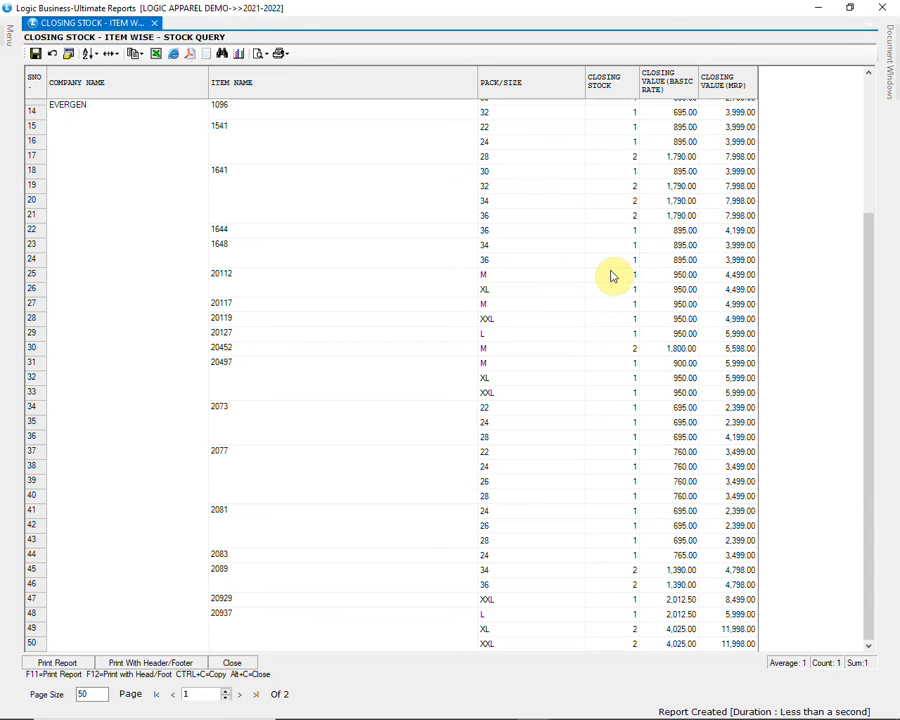
left_click(627, 350)
double_click(627, 350)
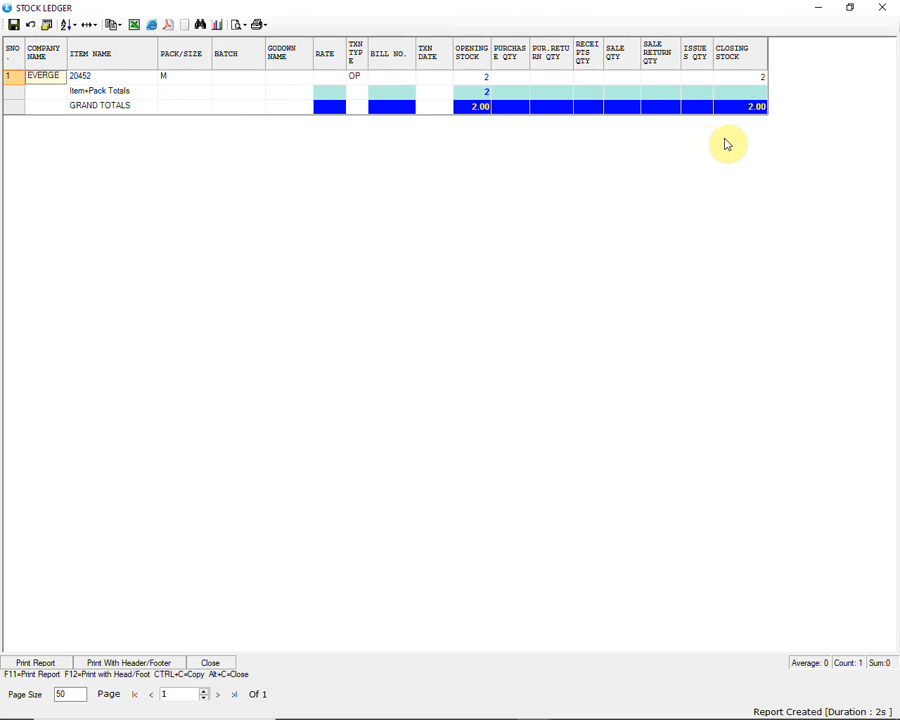
left_click(881, 7)
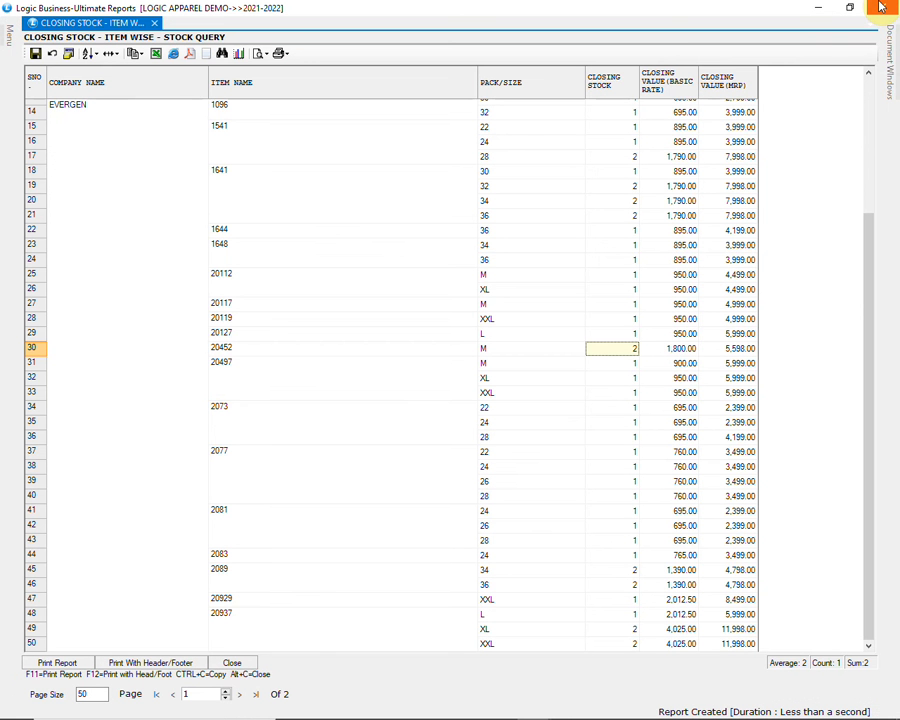
left_click(245, 666)
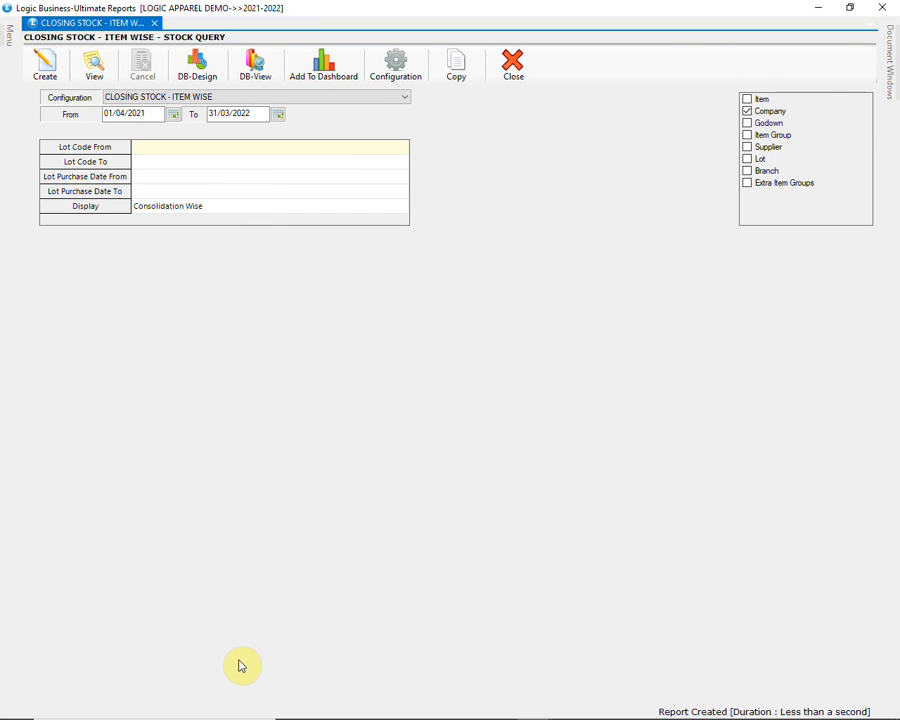
left_click(881, 7)
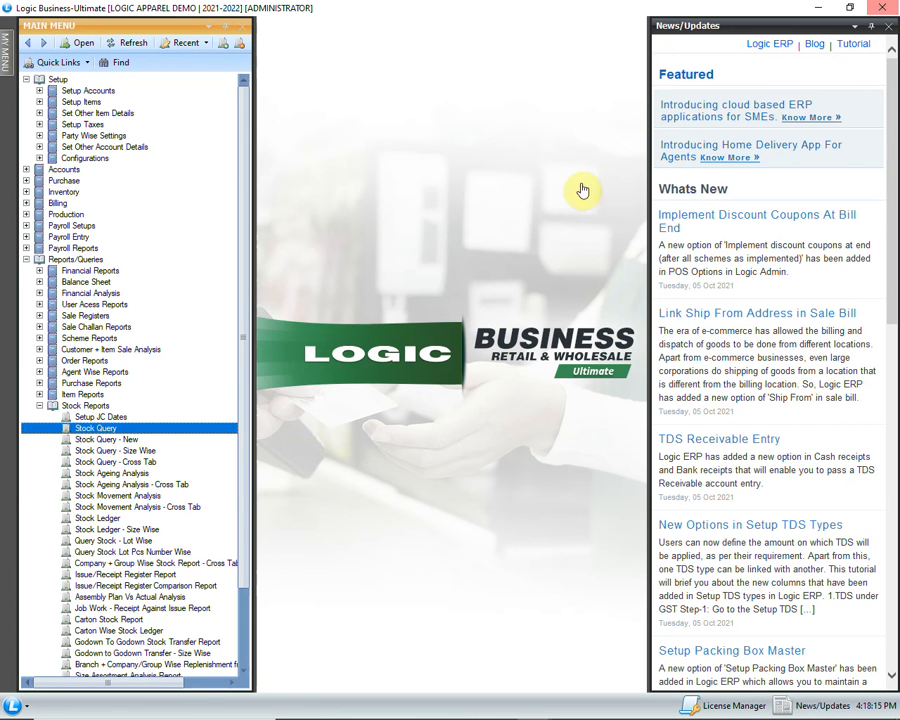
Step: Open the Stock Movement Analysis report and create its FAST MOVING STYLES configuration for 01/04/2021 to 31/03/2022
left_click(180, 497)
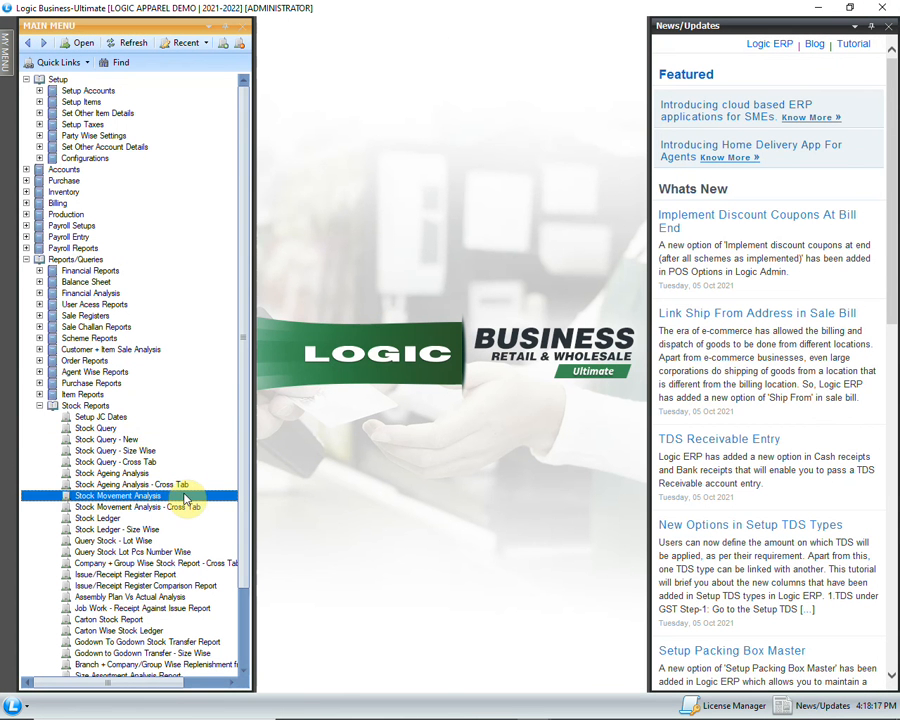
double_click(183, 497)
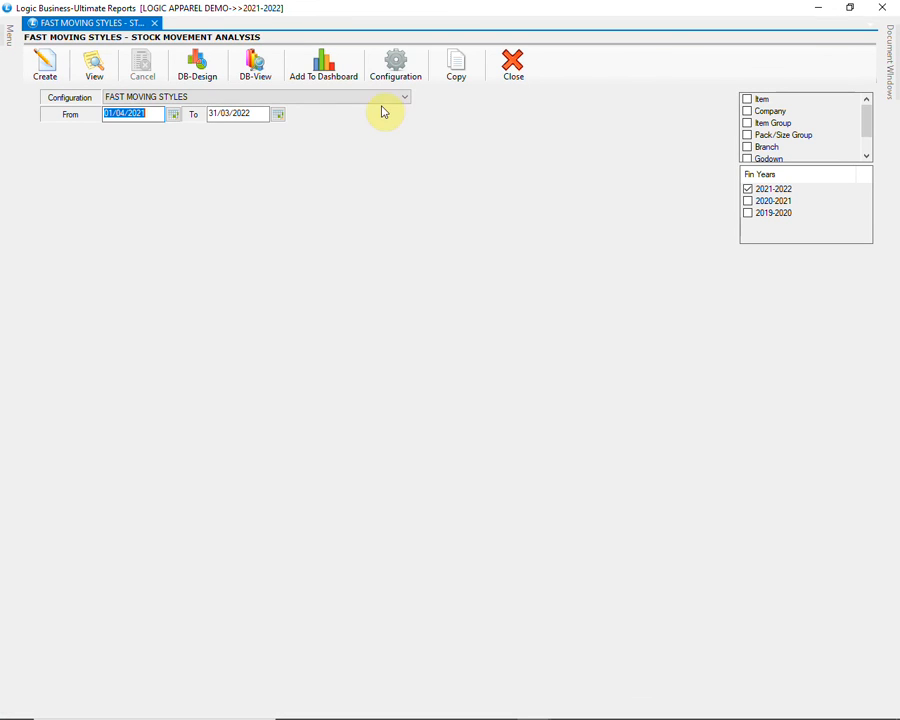
left_click(384, 100)
left_click(384, 106)
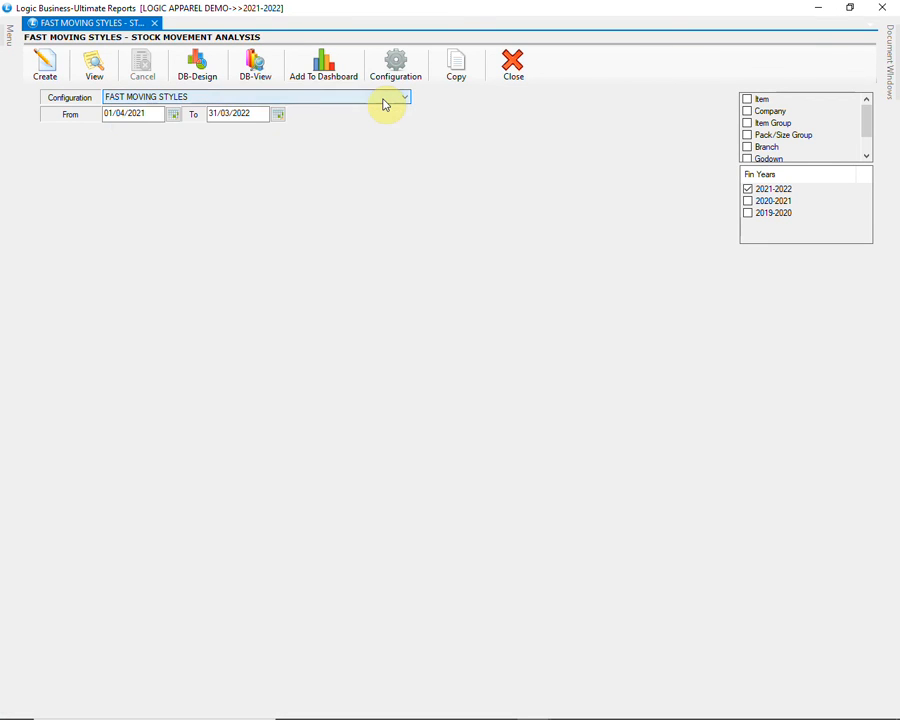
left_click(50, 70)
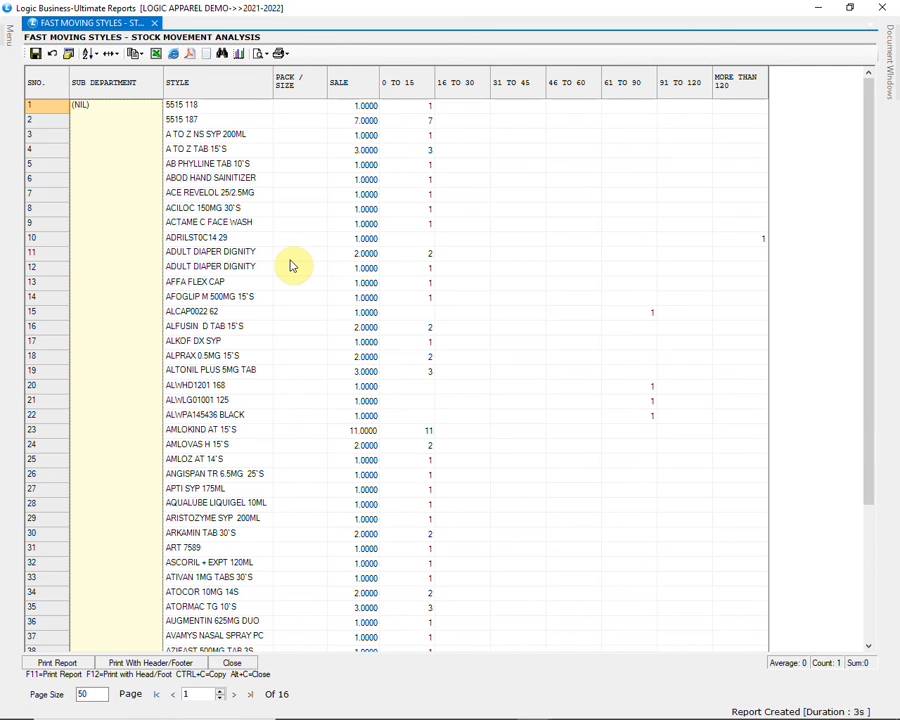
Step: Examine the sale quantities per style and ageing bracket on the first three pages, and close the stock movement analysis
scroll(292, 265, "down", 4)
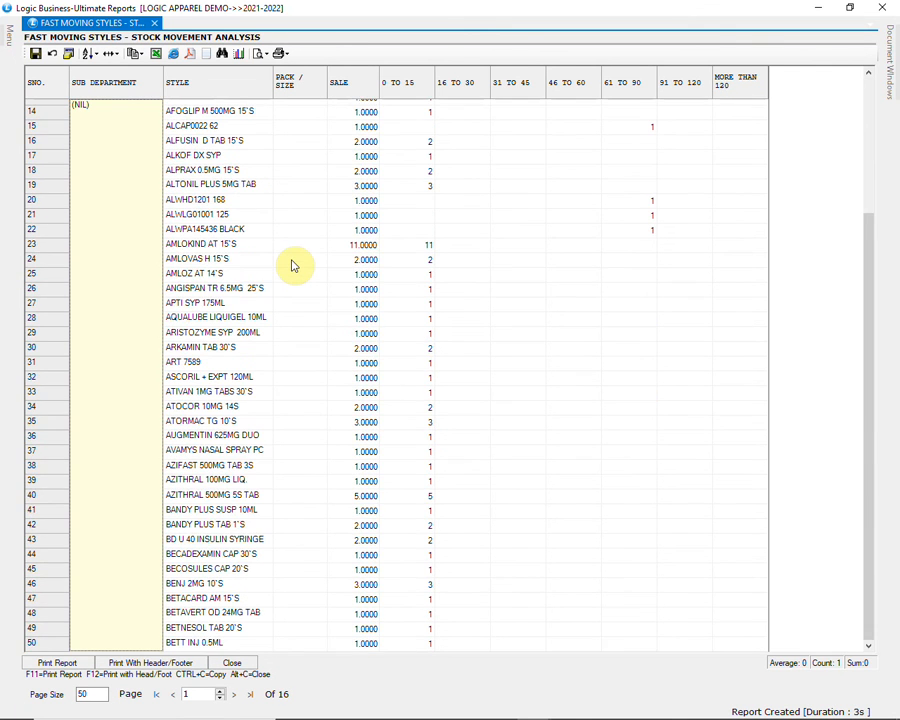
scroll(292, 265, "down", 3)
scroll(292, 265, "down", 4)
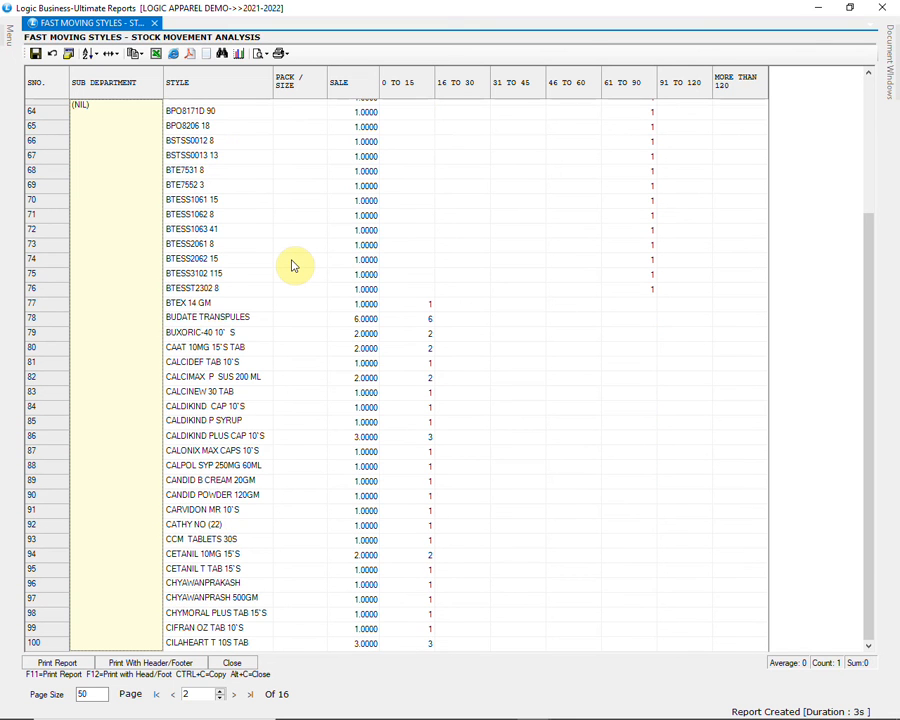
scroll(292, 265, "down", 4)
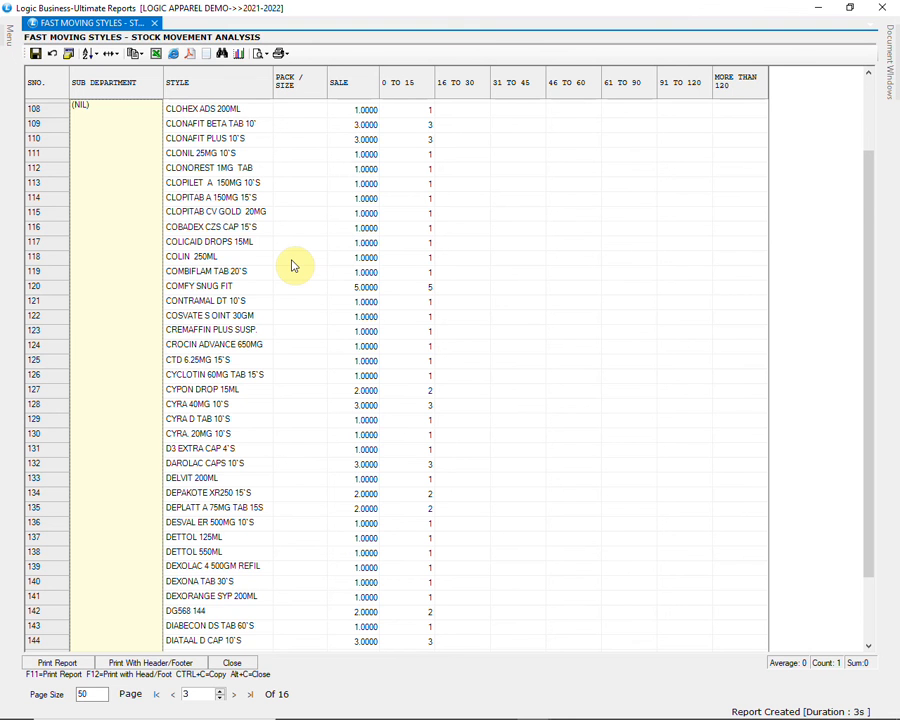
scroll(292, 265, "down", 2)
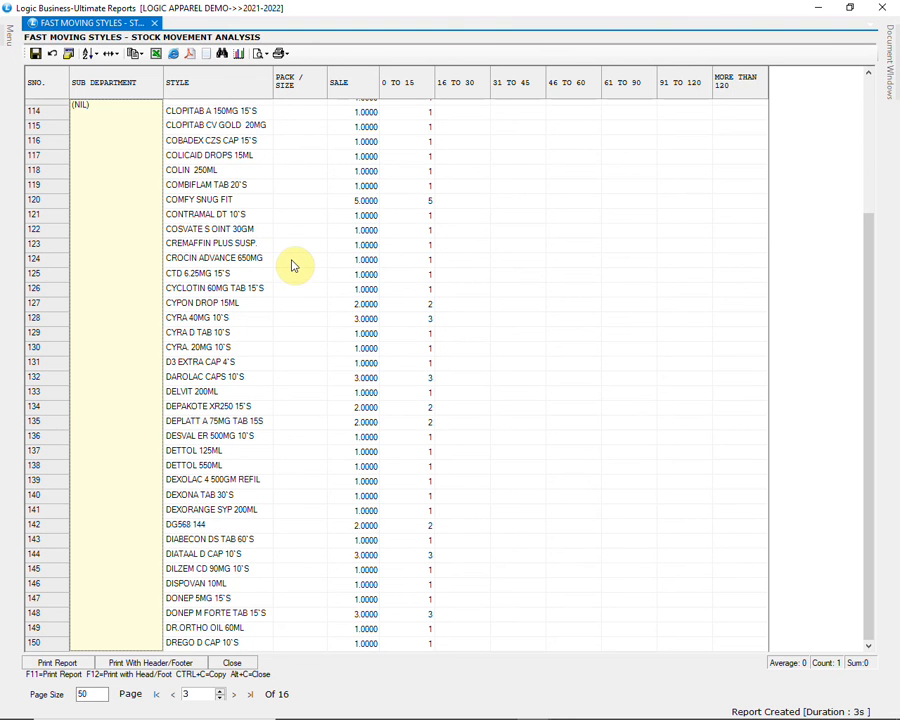
left_click(250, 663)
left_click(894, 7)
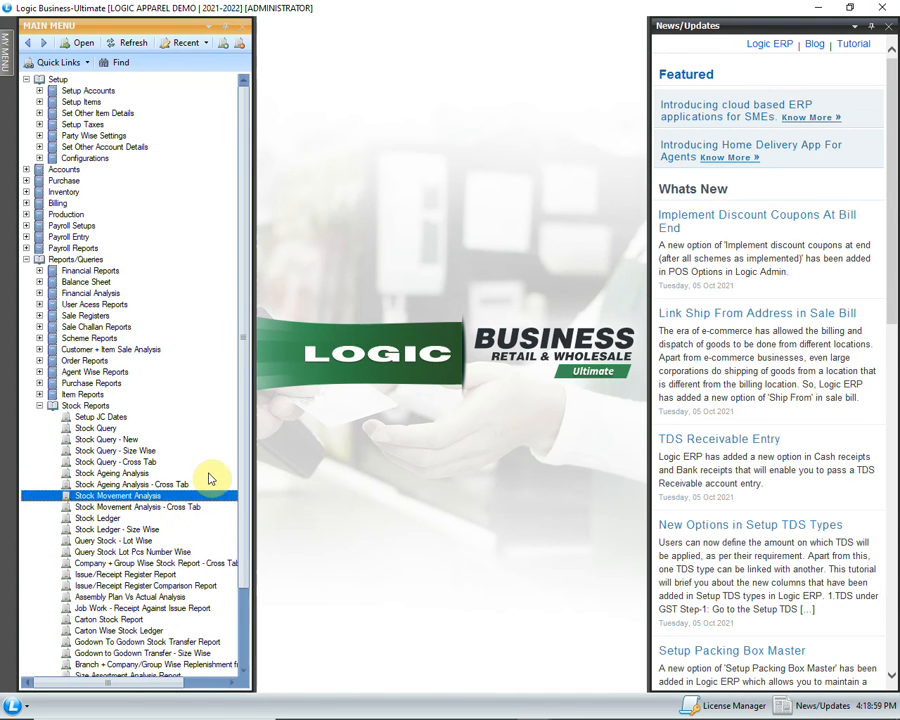
Step: Open the Stock Ageing Analysis report and choose the STOCK AGING ANALYSIS configuration
scroll(210, 478, "down", 1)
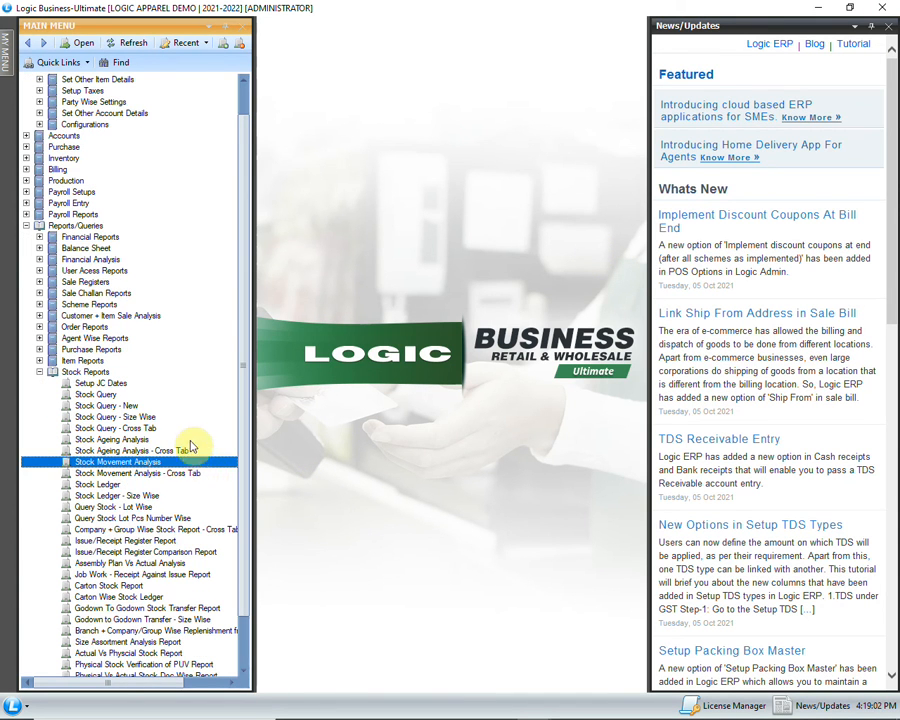
left_click(124, 440)
double_click(120, 440)
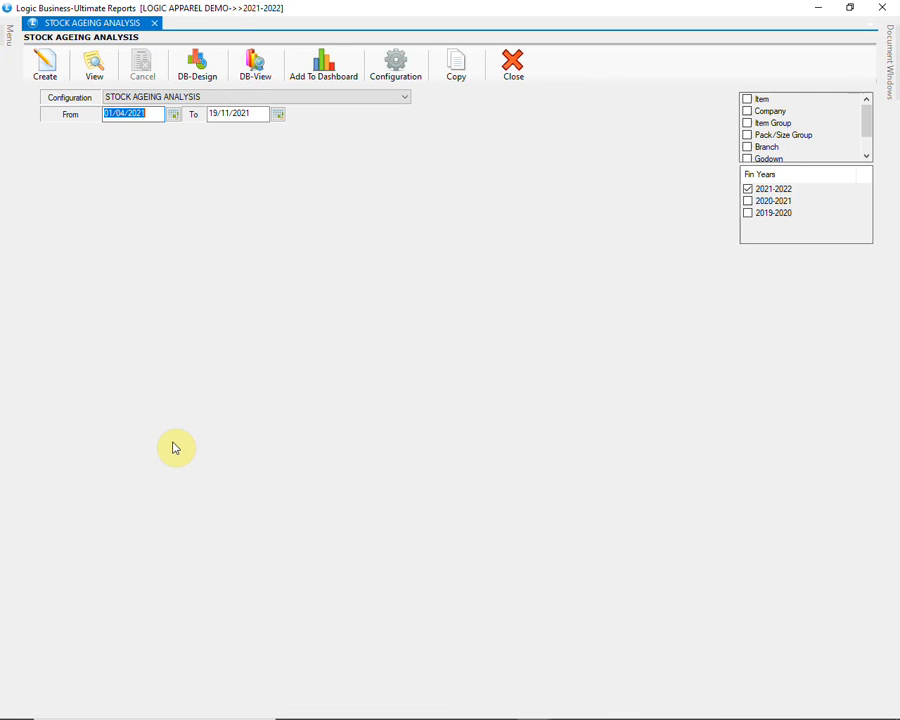
left_click(335, 98)
left_click(336, 118)
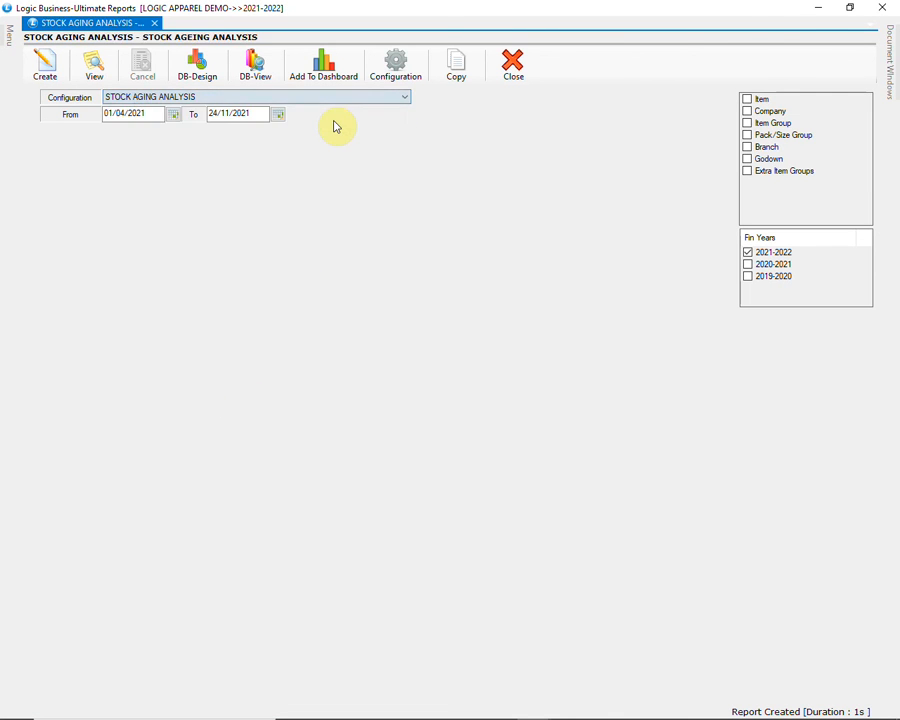
Step: Restrict the ageing report to the companies ADIDAS, ARROW and BEE BAY, and create it for 01/04/2021 to 24/11/2021
left_click(747, 111)
left_click(291, 276)
left_click(292, 304)
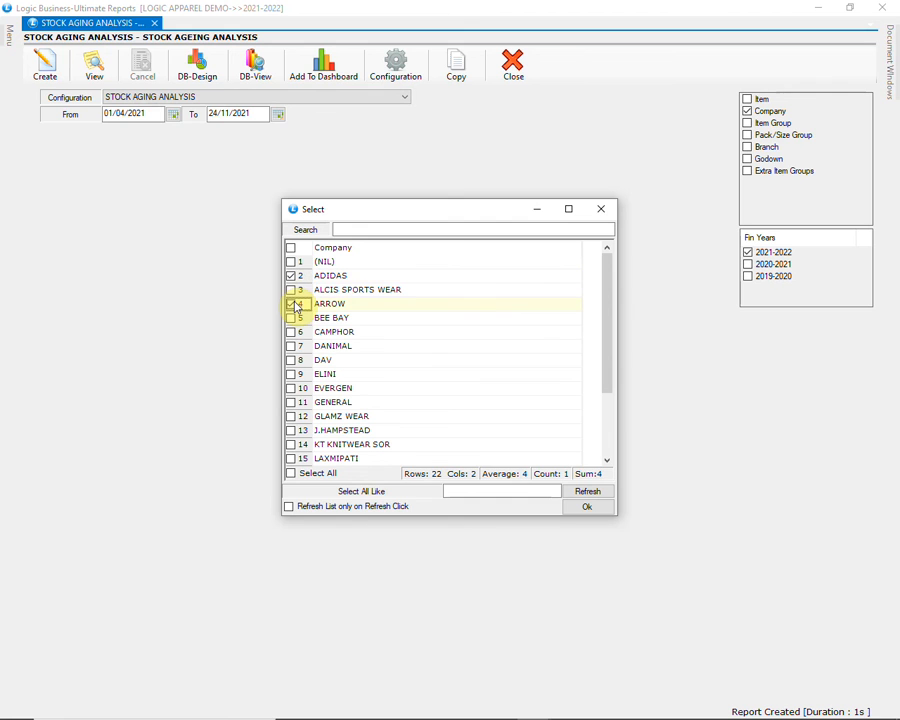
left_click(292, 318)
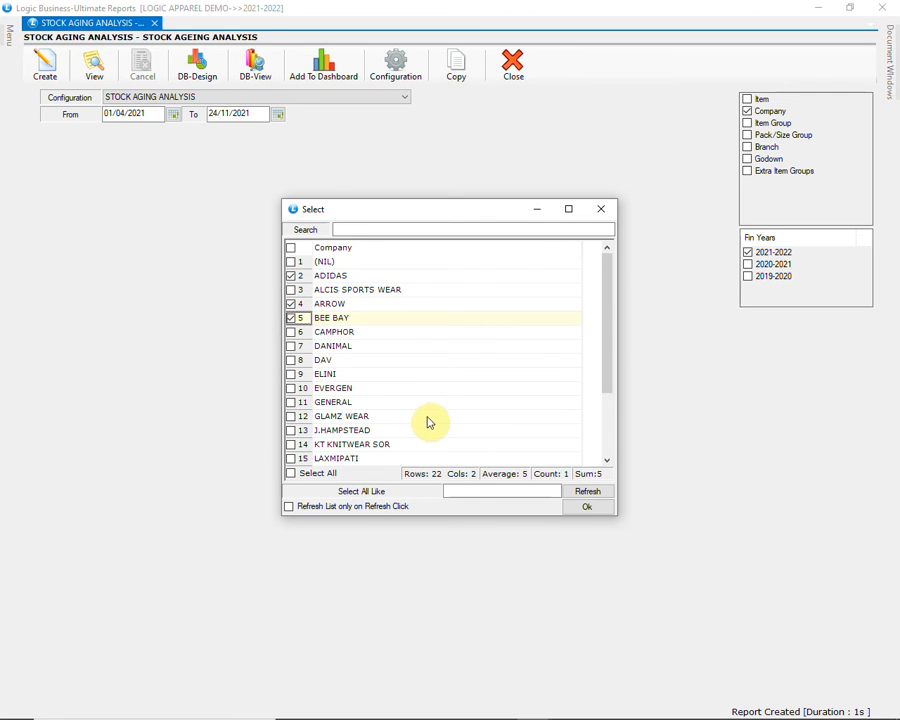
left_click(574, 510)
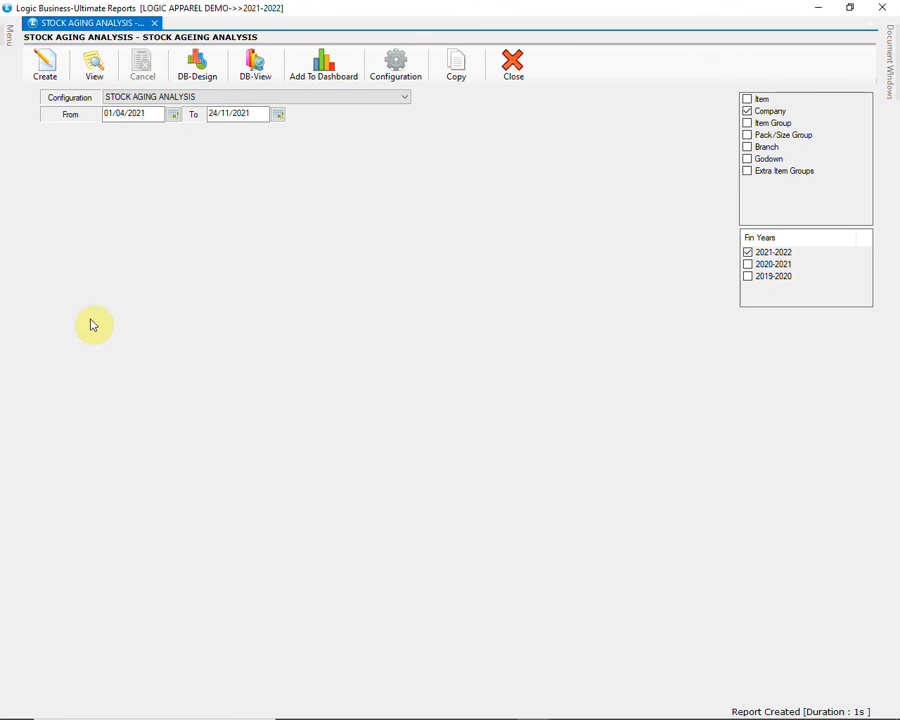
left_click(45, 65)
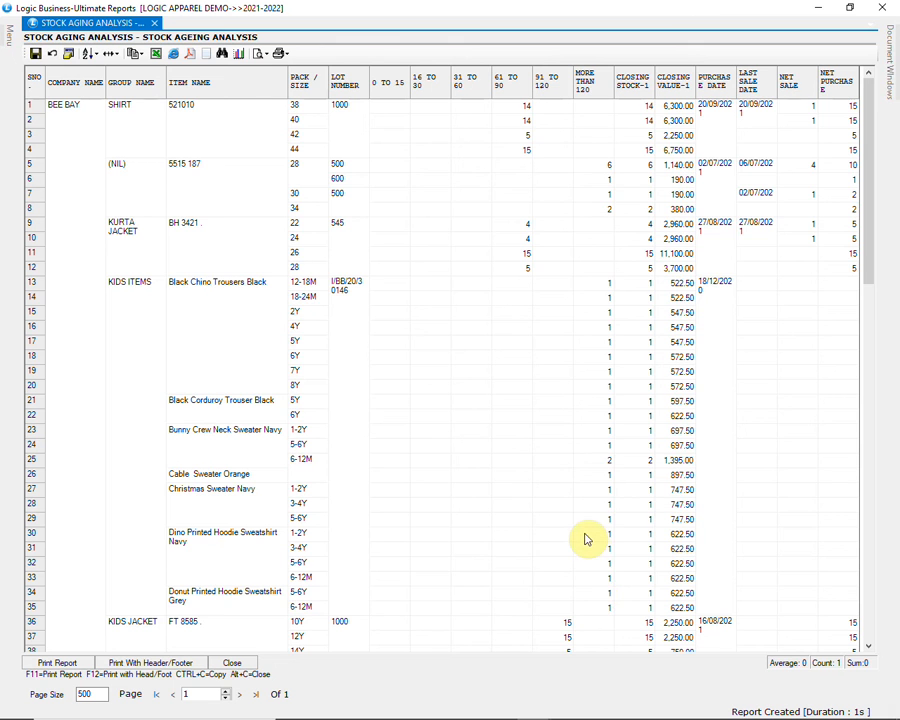
Step: Examine the item-wise stock ageing down to the totals row, and close the stock ageing analysis
scroll(585, 538, "down", 7)
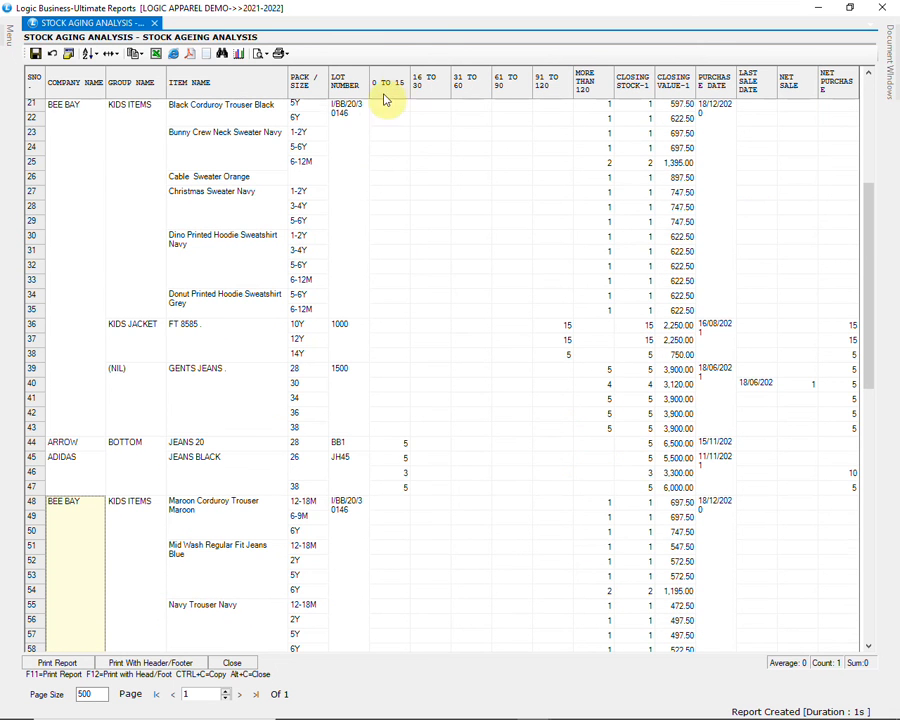
scroll(817, 278, "down", 5)
left_click_drag(870, 271, 876, 315)
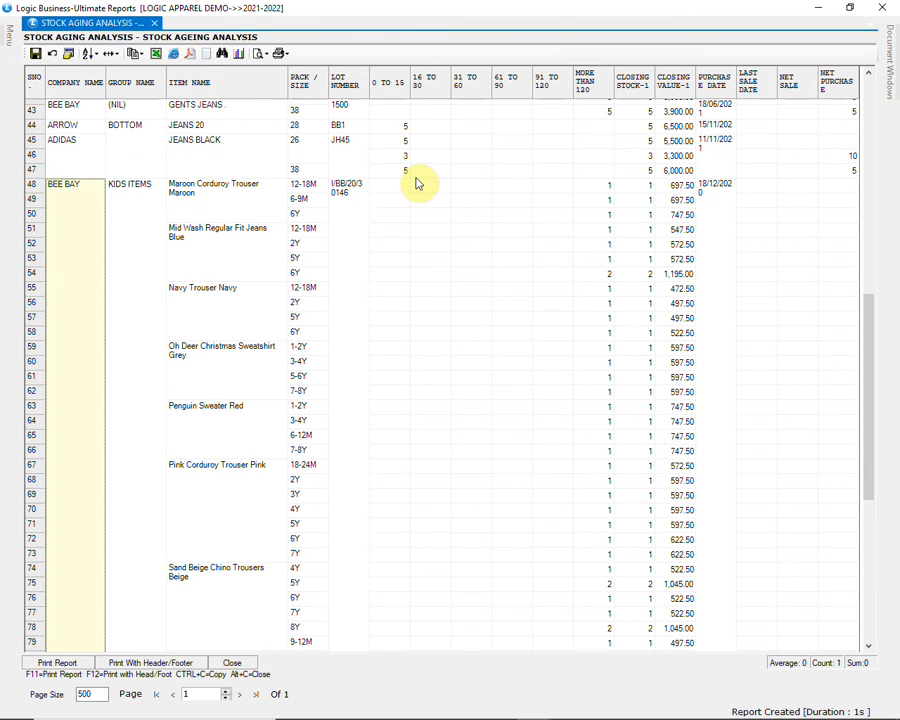
scroll(500, 277, "down", 7)
scroll(503, 279, "down", 3)
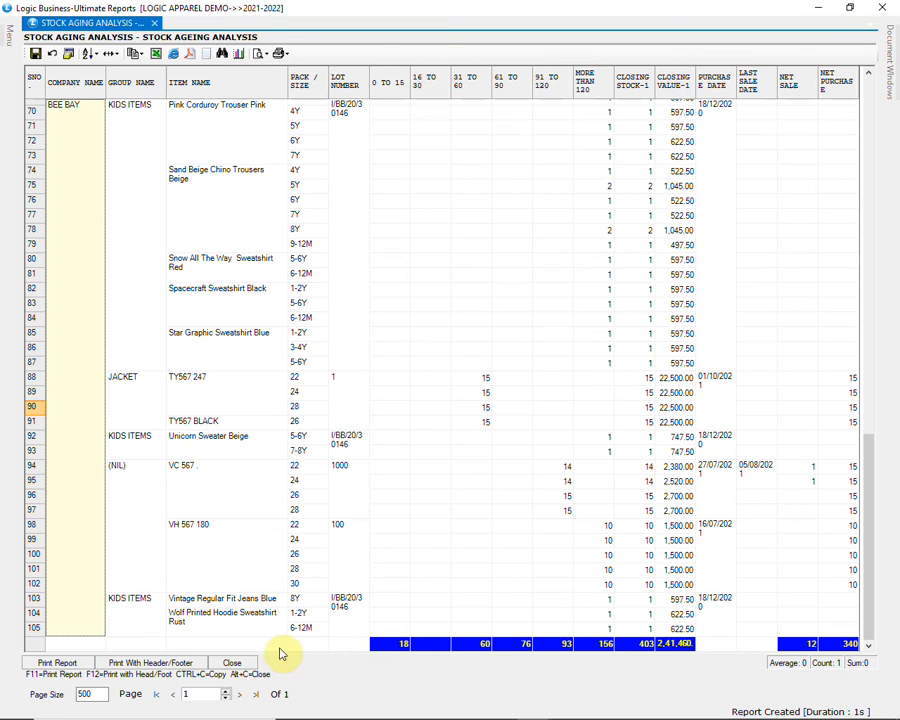
left_click(245, 665)
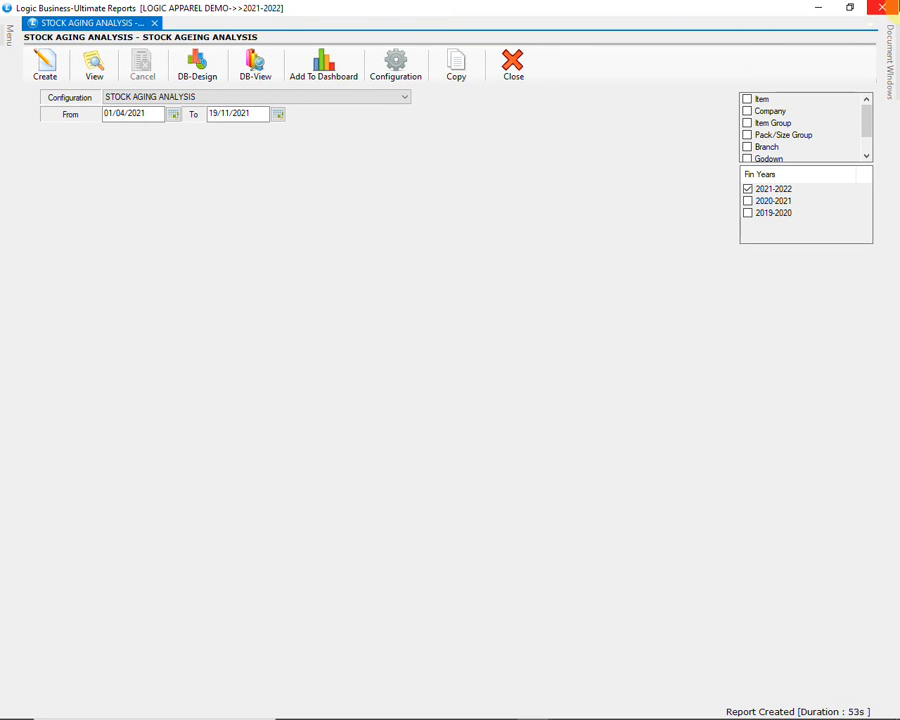
left_click(882, 8)
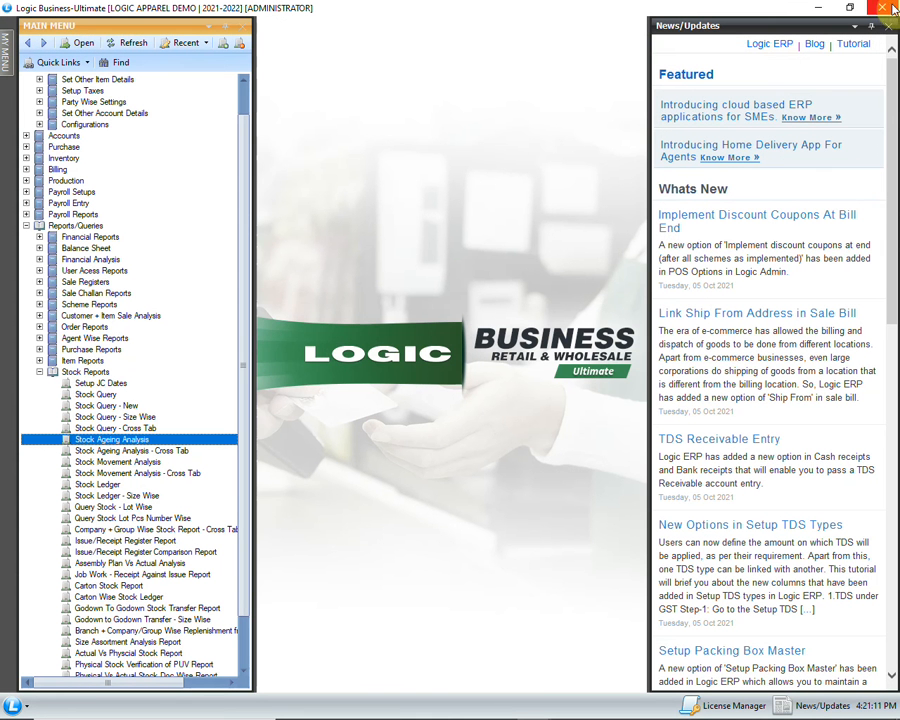
Step: Collapse the stock reports and open GST Returns from the GST reports among the sale registers
left_click(40, 372)
left_click(40, 315)
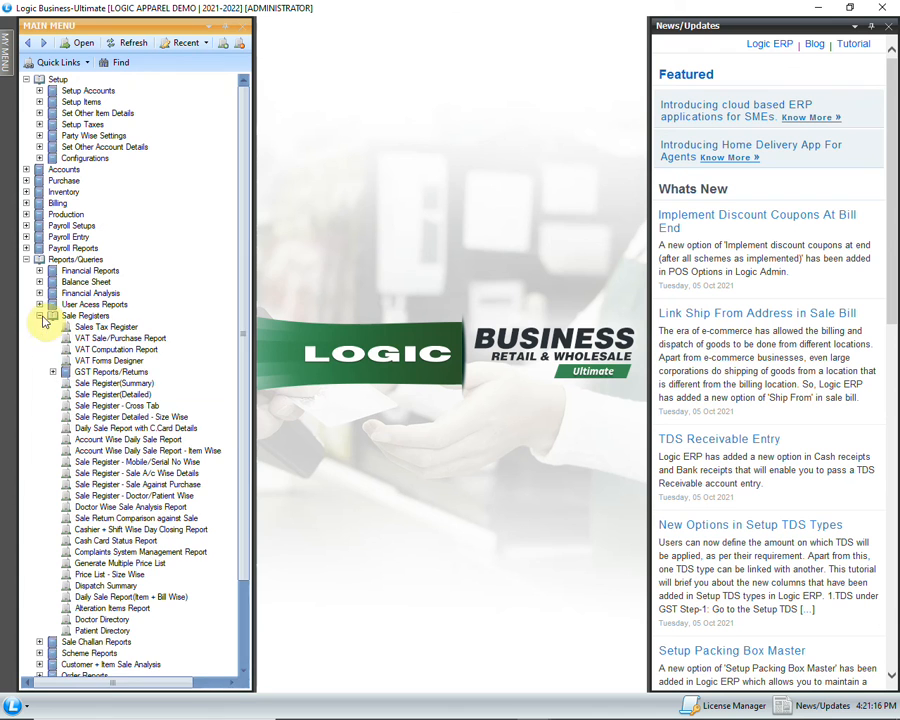
left_click(53, 371)
left_click(110, 383)
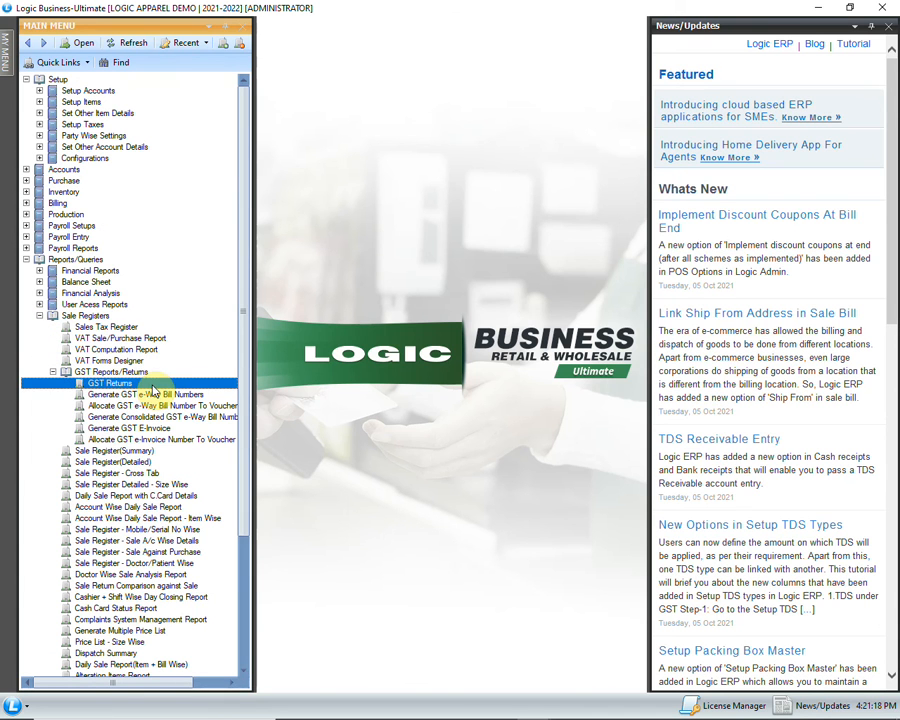
double_click(171, 383)
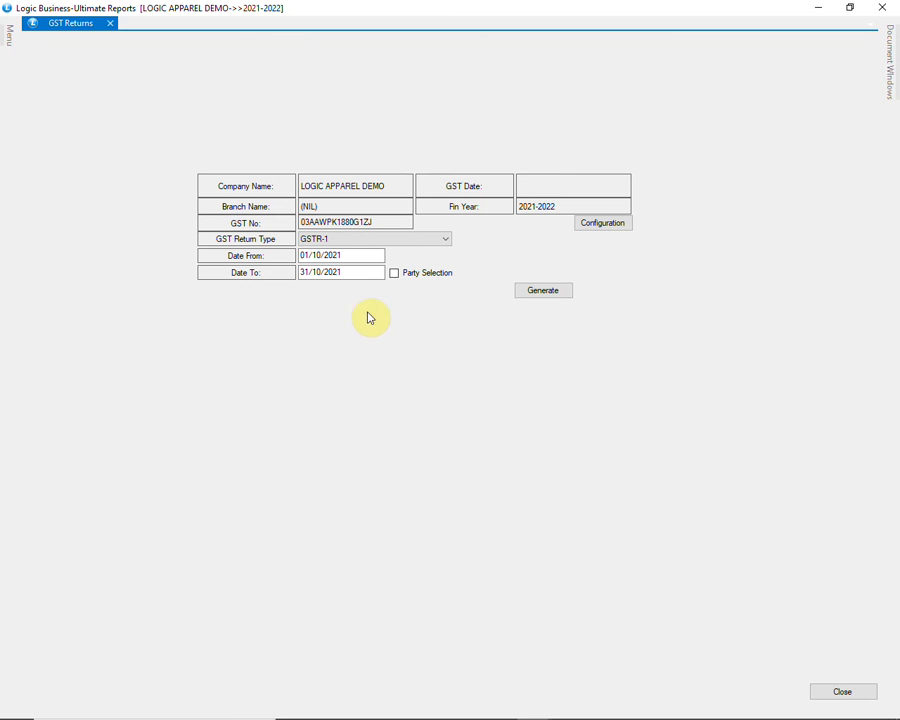
Step: Generate the GSTR-1 return for the period 01/11/2021 to 30/11/2021
left_click(360, 257)
type("01")
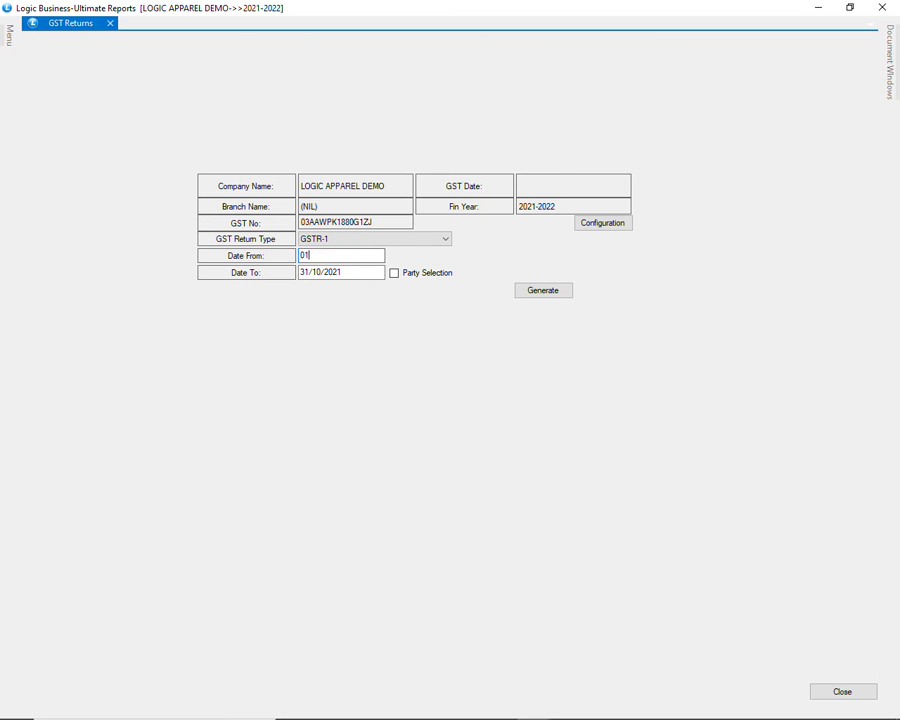
key("Return")
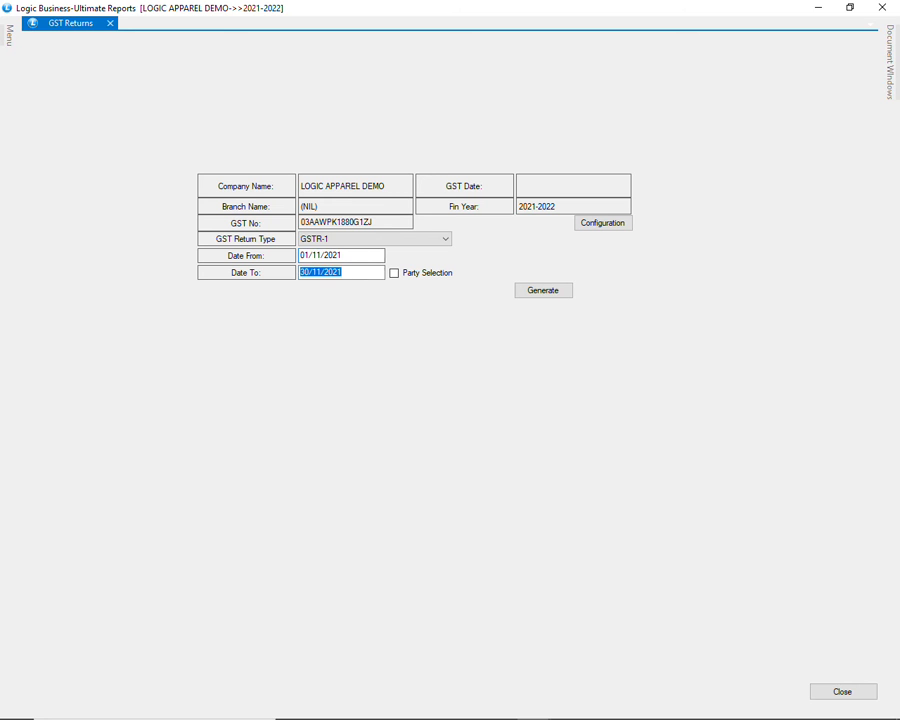
key("Return")
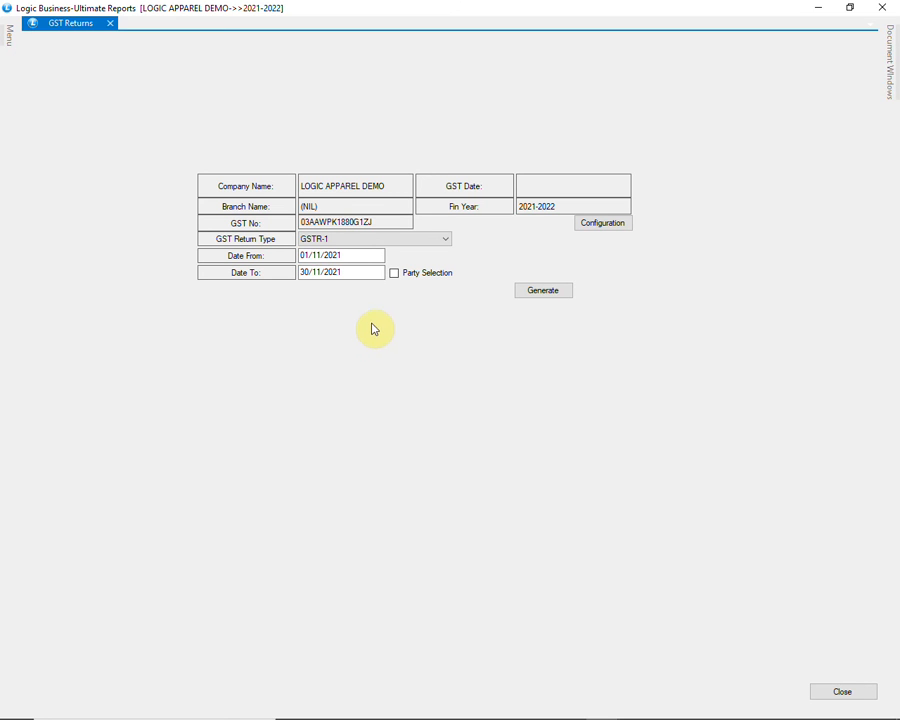
left_click(553, 293)
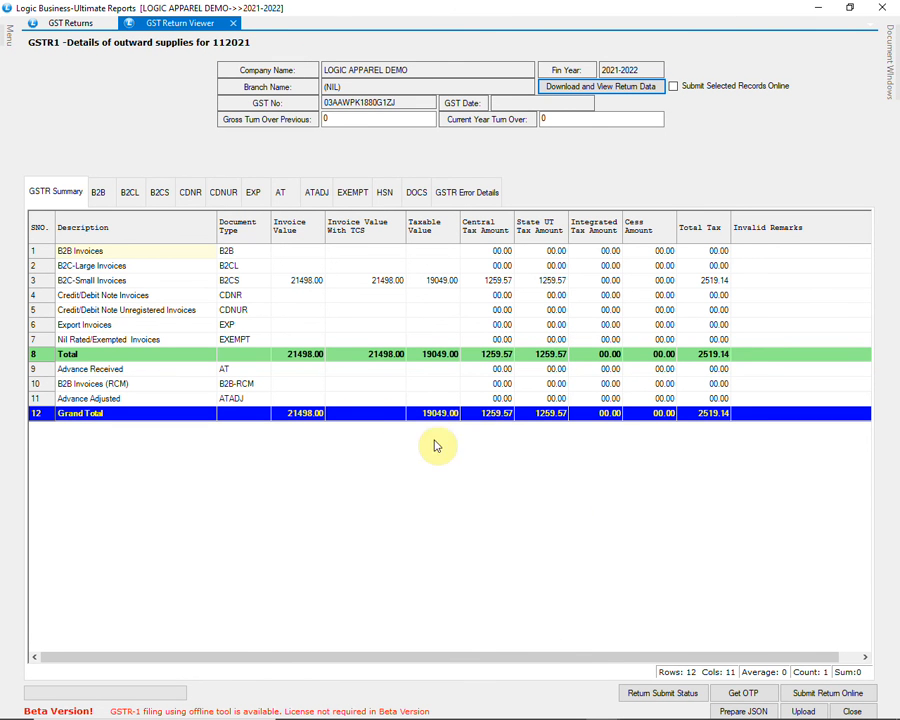
Step: Review the GSTR-1 return's B2CS, HSN, error details and summary sections, and close the return viewer
left_click(166, 198)
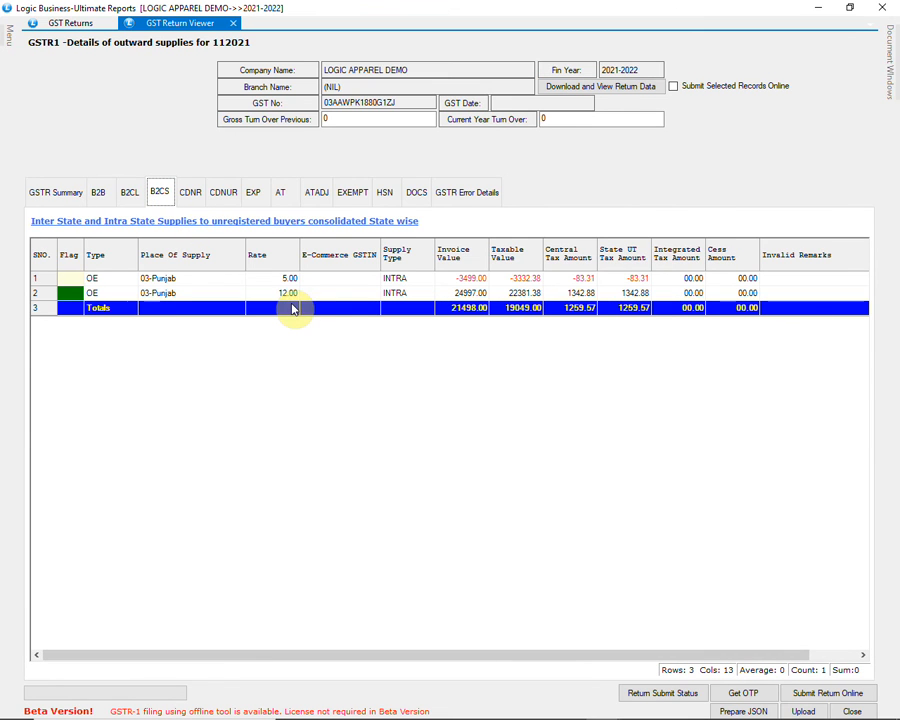
left_click(386, 196)
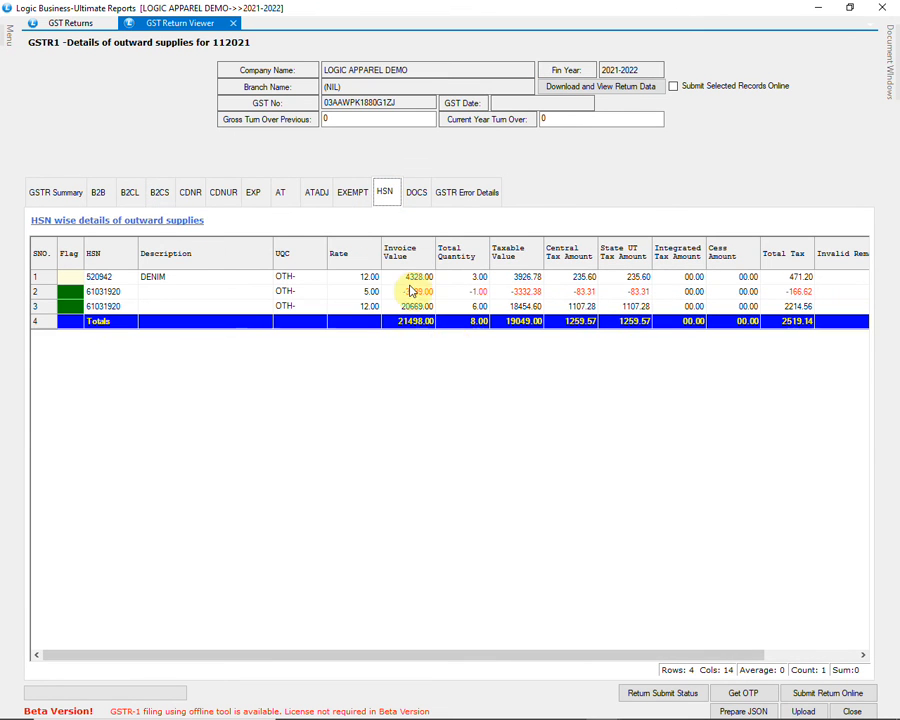
left_click(462, 193)
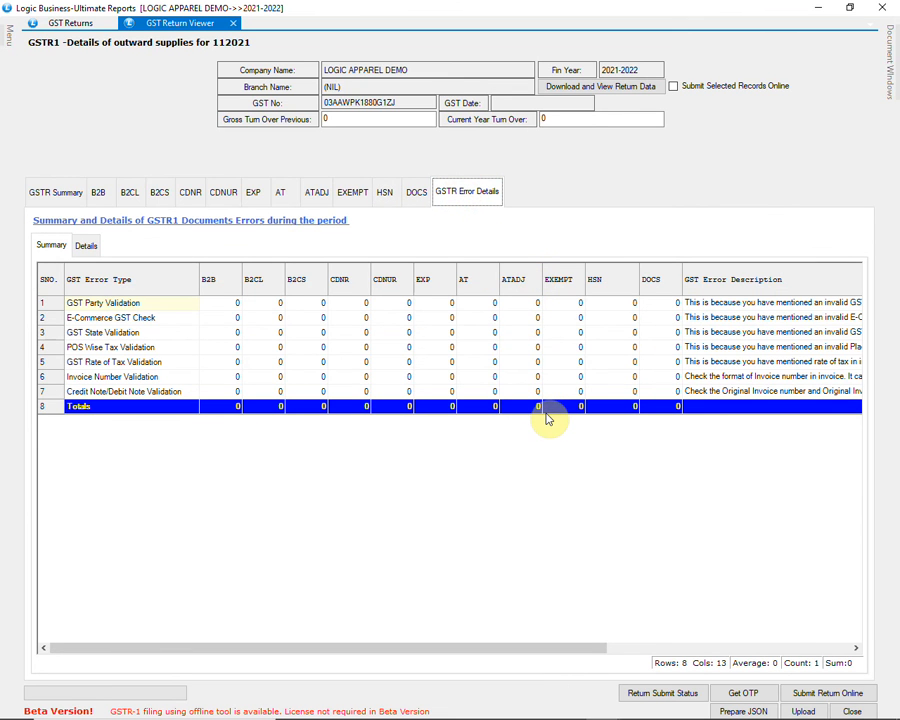
left_click(55, 192)
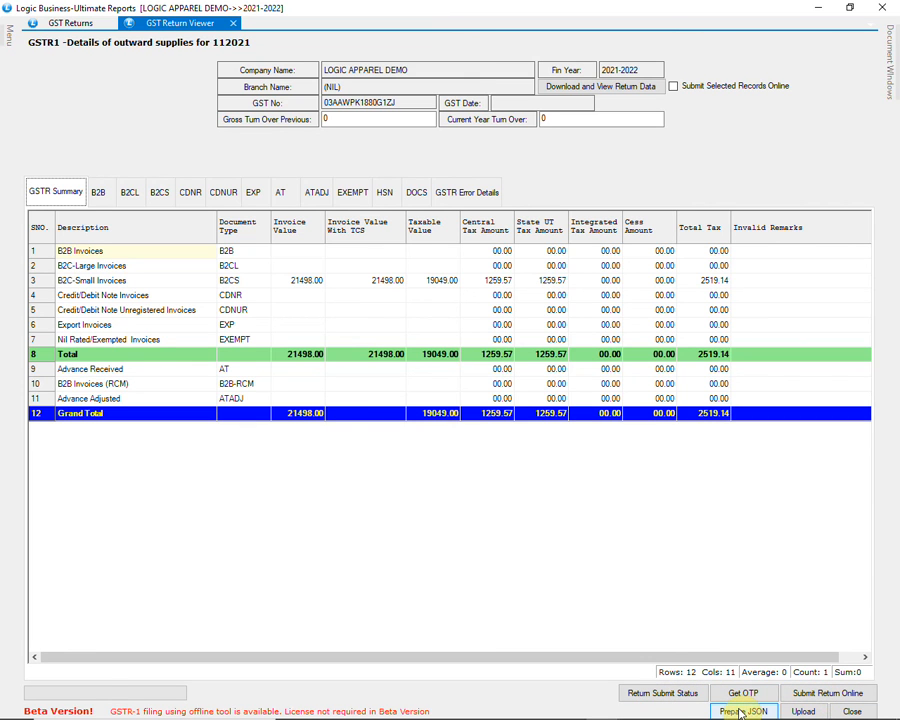
left_click(850, 712)
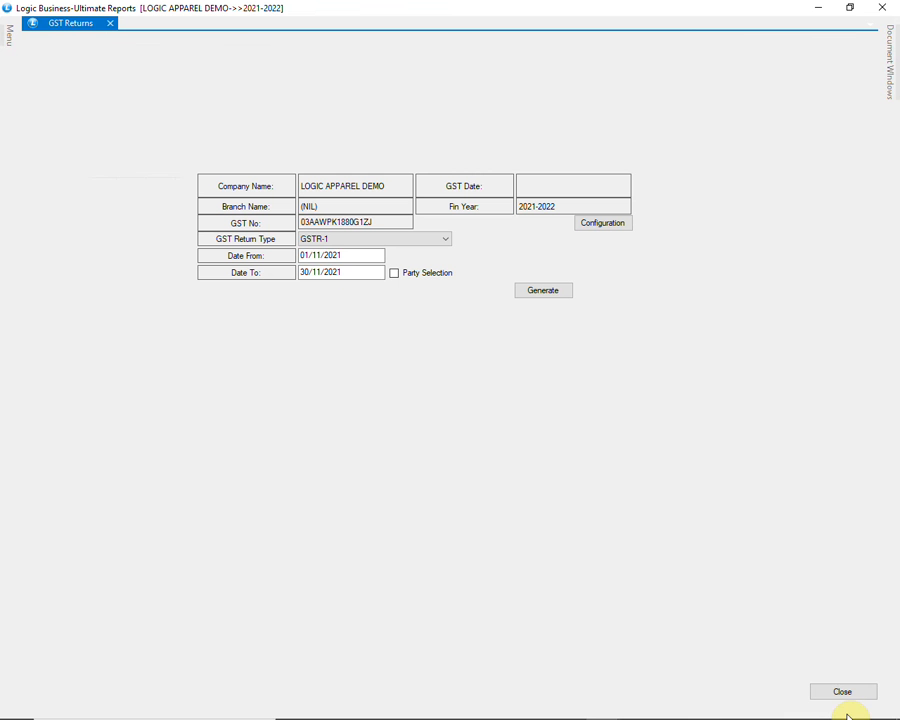
Step: Generate the GSTR-2 return for the period 01/11/2021 to 30/11/2021
left_click(440, 242)
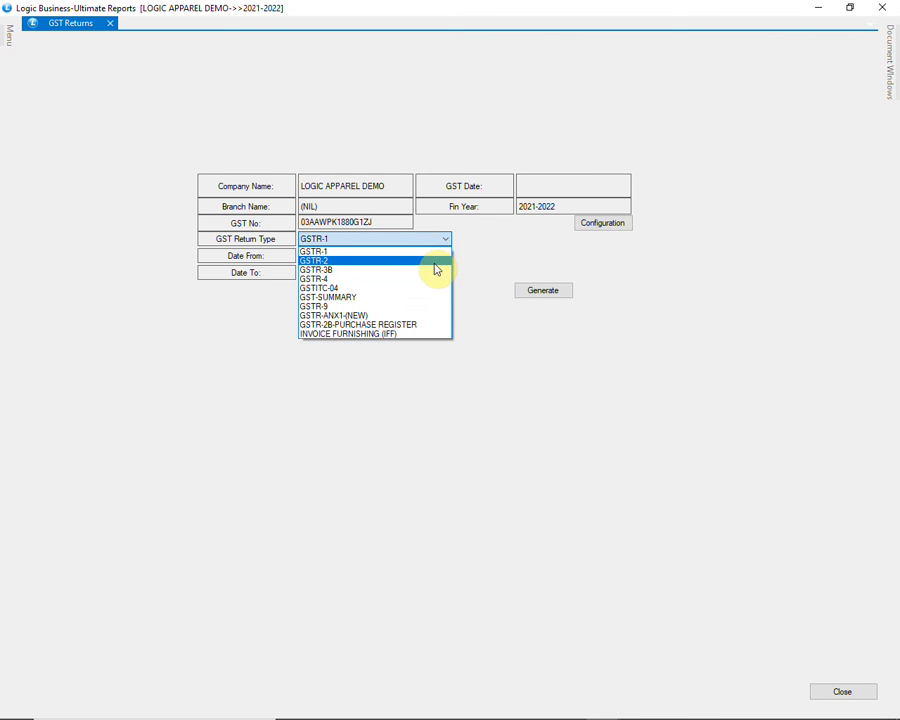
left_click(436, 262)
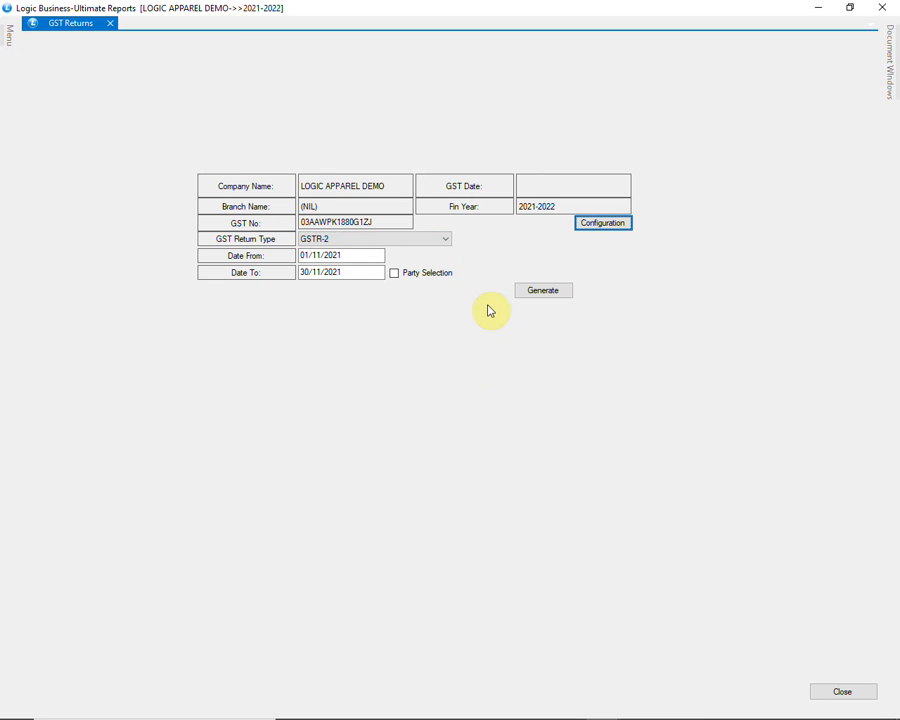
left_click(536, 292)
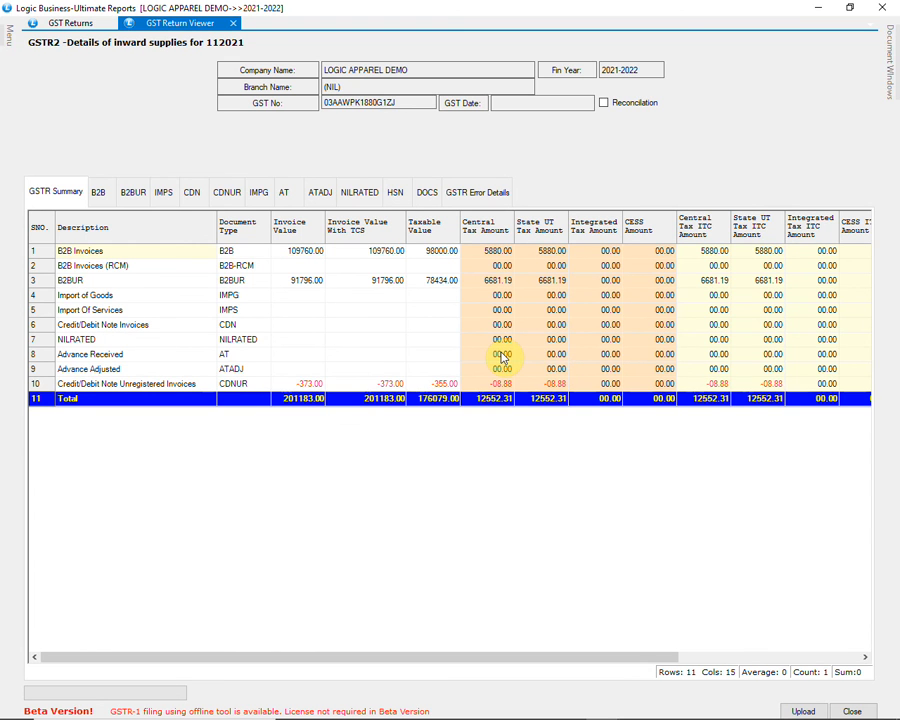
Step: Review the GSTR-2 return's B2B, B2BUR, CDNUR and HSN sections
left_click(98, 193)
left_click(145, 281)
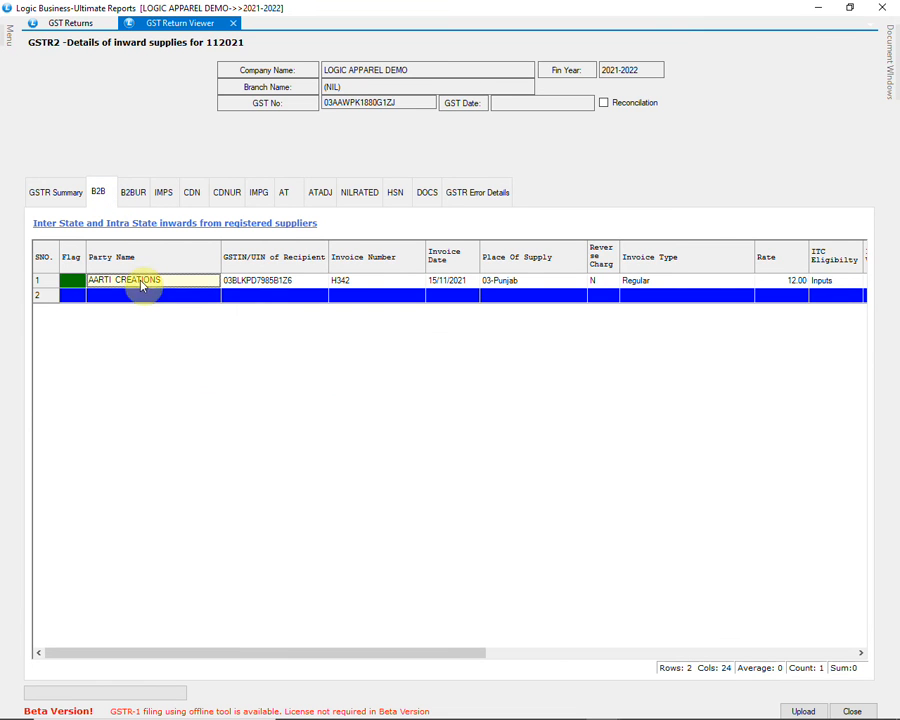
left_click(135, 193)
left_click(378, 292)
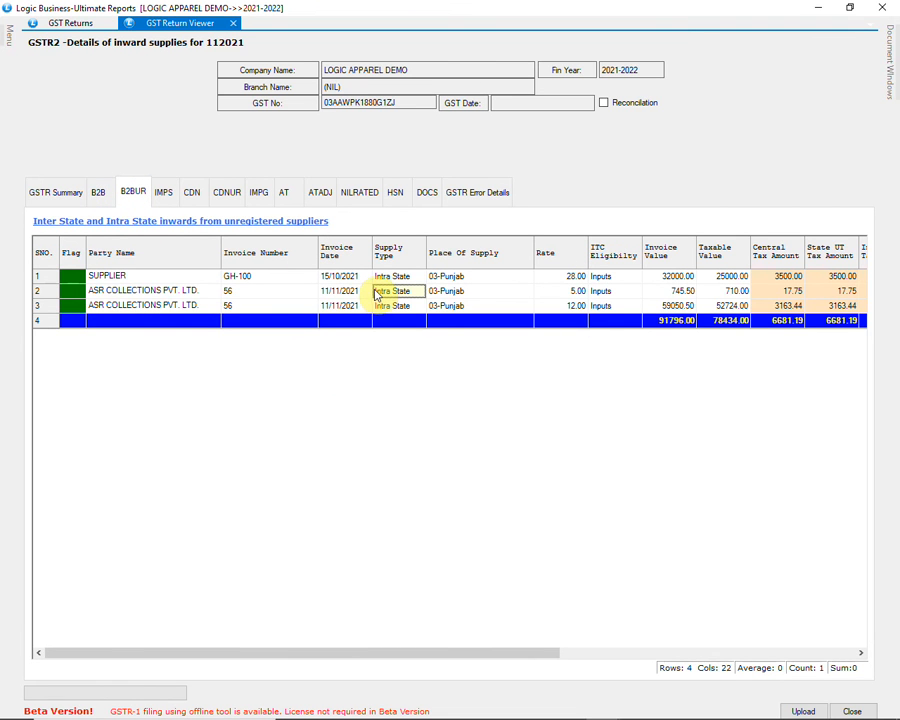
left_click(227, 193)
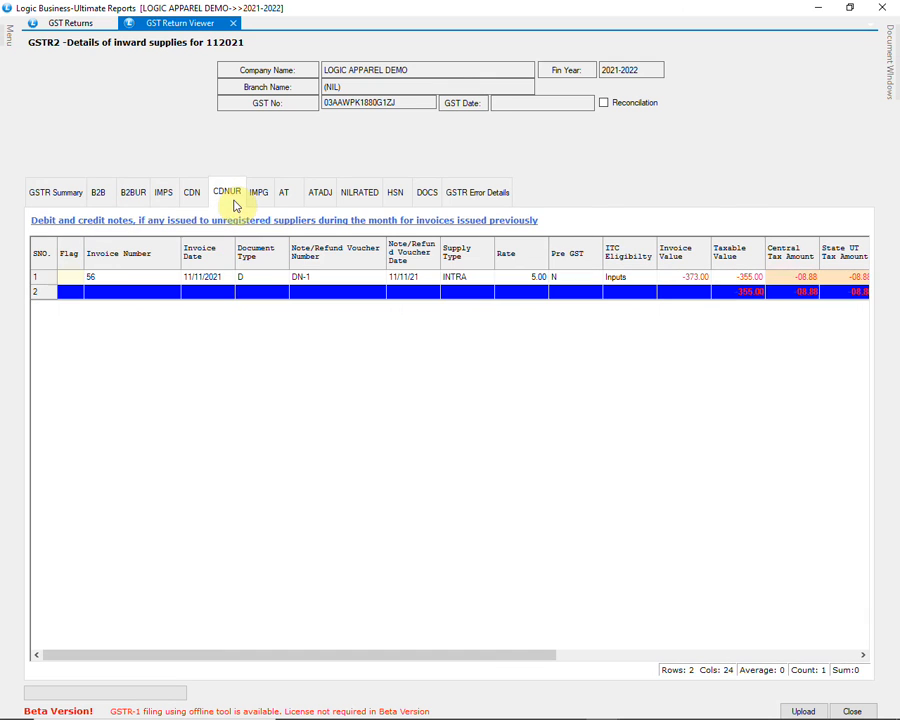
left_click(476, 292)
left_click(409, 206)
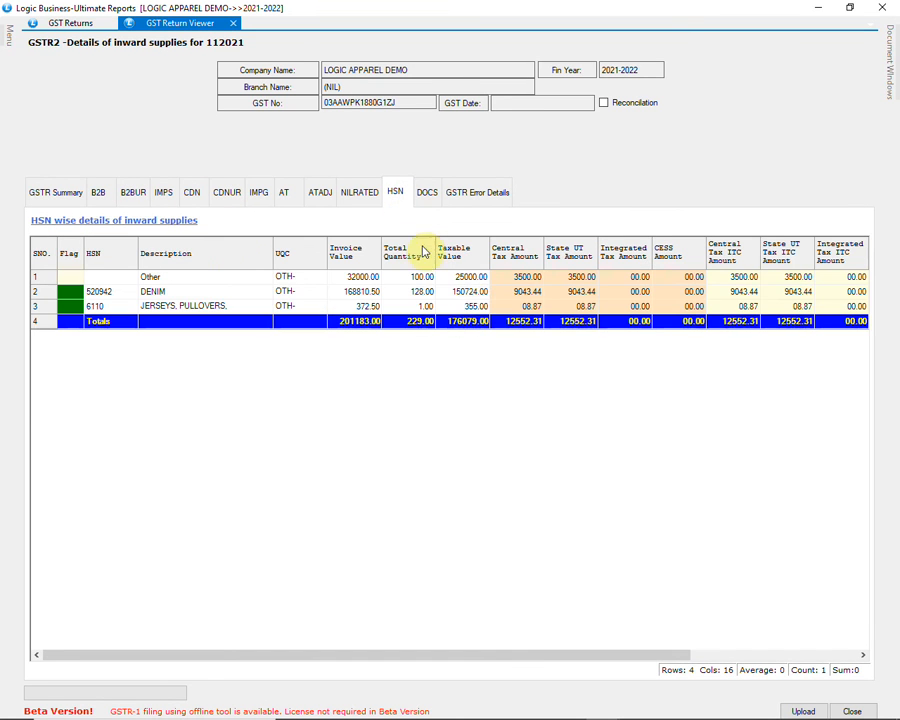
left_click(476, 293)
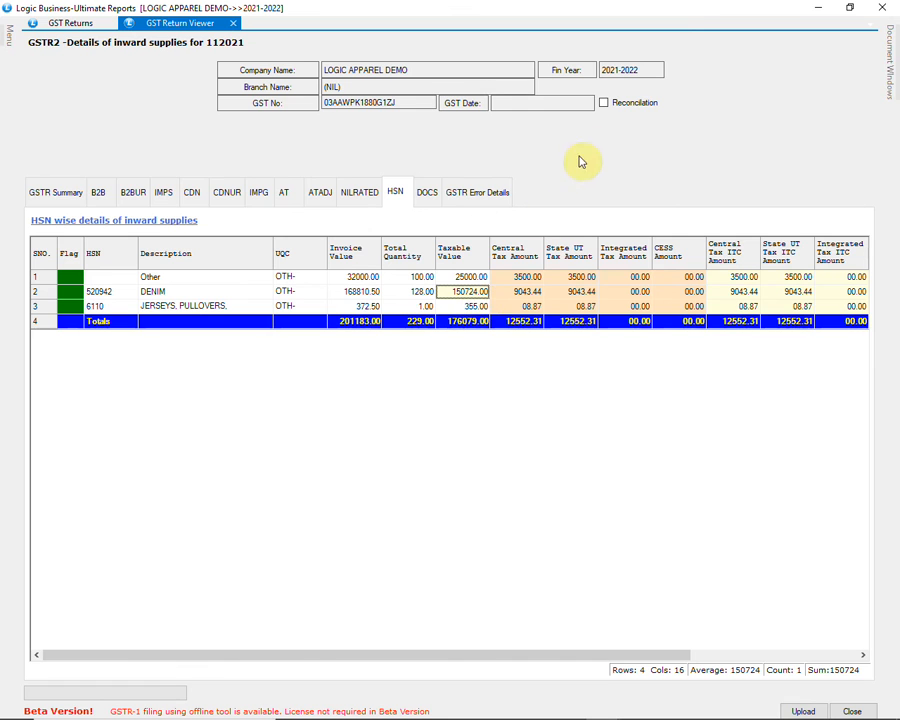
Step: Enable reconciliation with the Json/Zip source, and open the GSTR2A file selection and cancel it
left_click(604, 104)
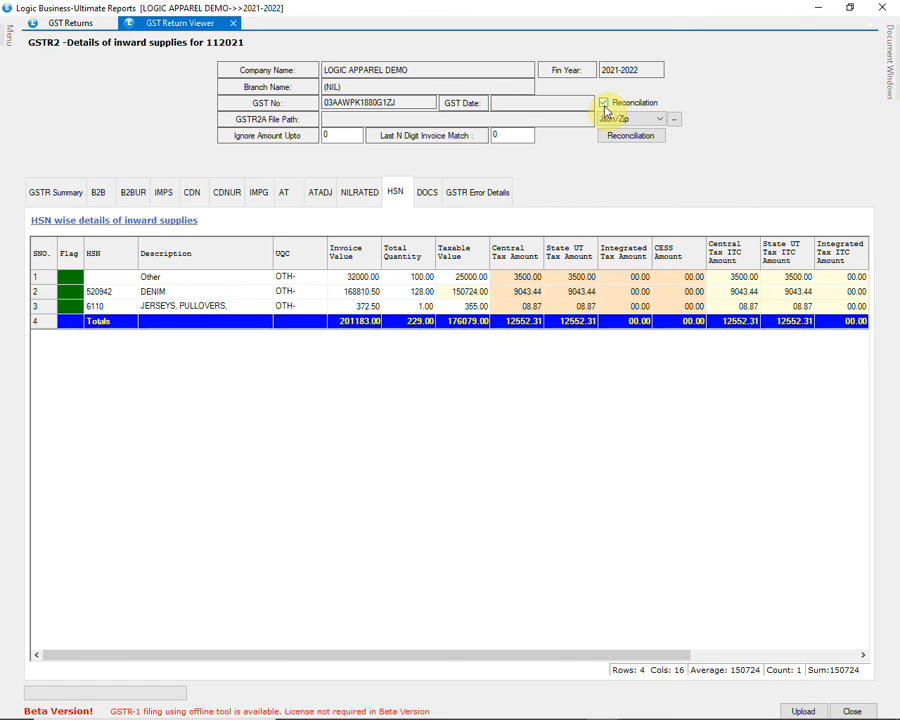
left_click(642, 120)
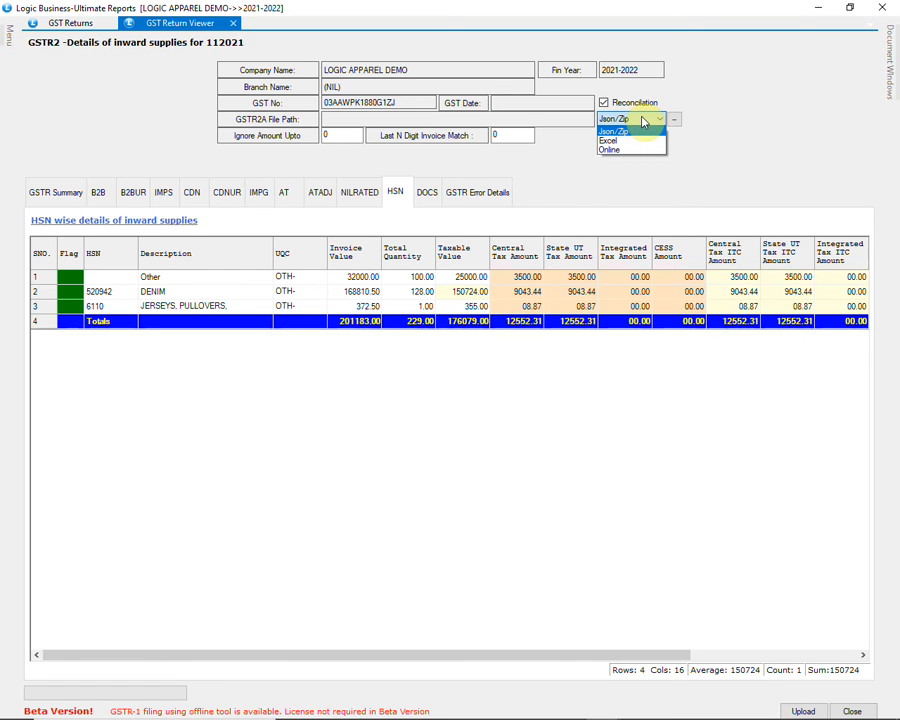
left_click(643, 122)
left_click(674, 120)
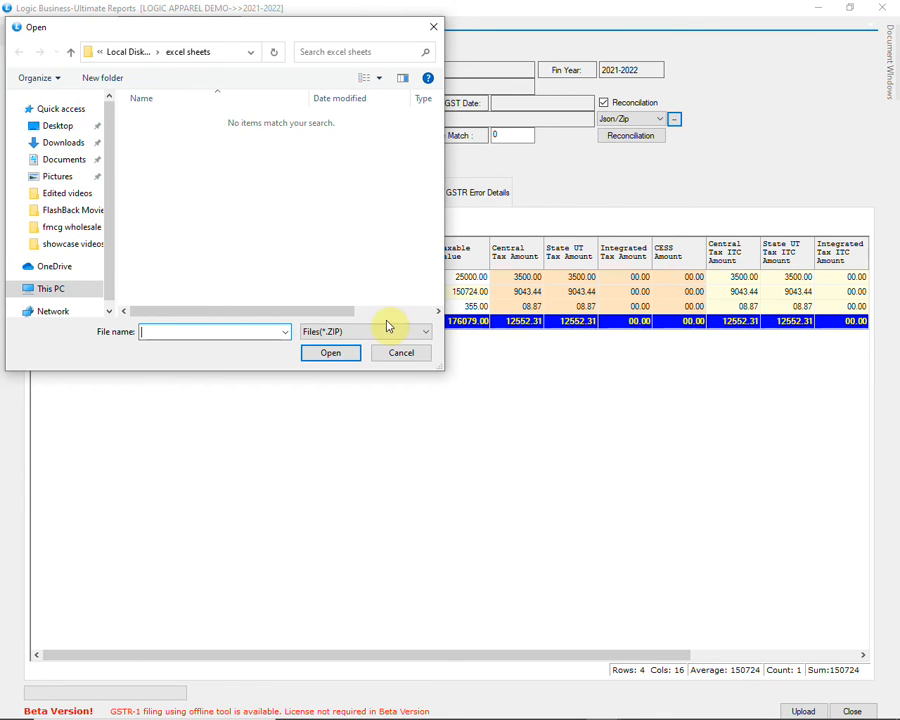
left_click(398, 357)
Step: Set the GSTR2A reconciliation source to Online and close the return viewer
left_click(625, 120)
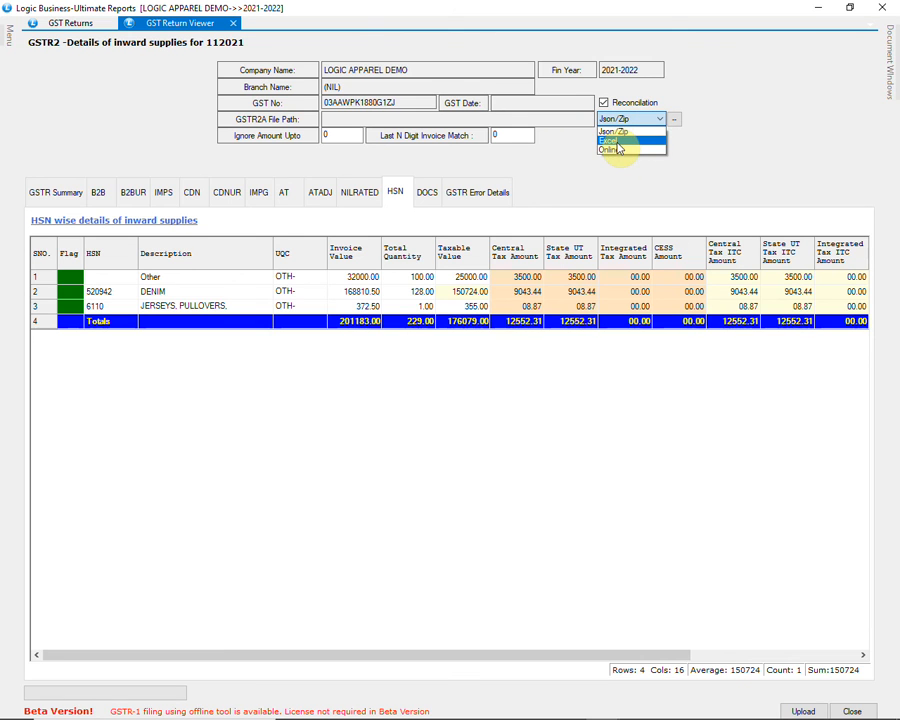
left_click(621, 152)
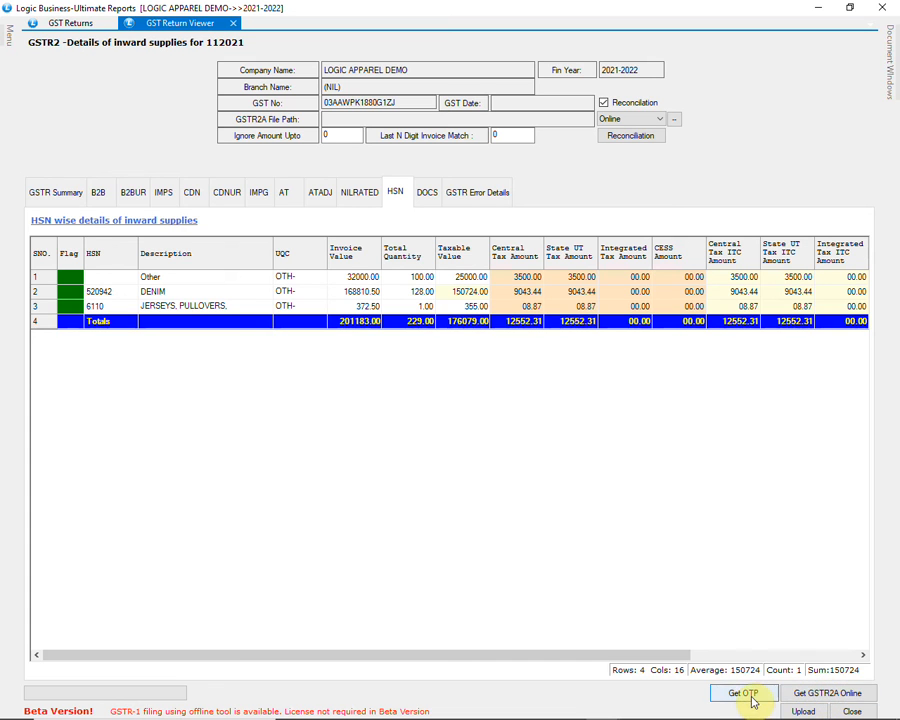
left_click(852, 711)
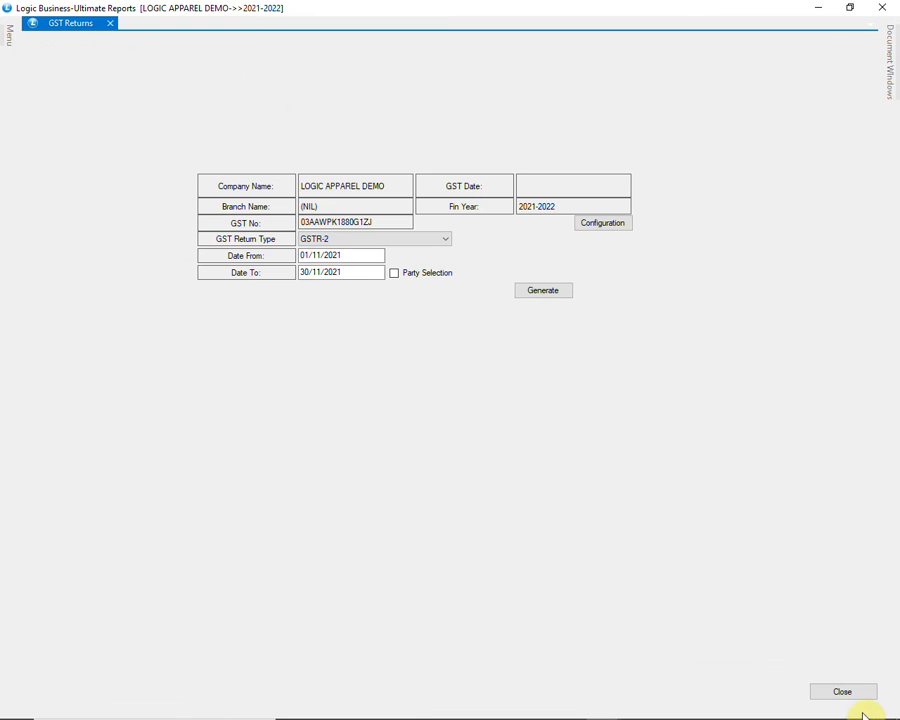
Step: Generate the GSTR-3B return for the period 01/11/2021 to 30/11/2021
left_click(418, 240)
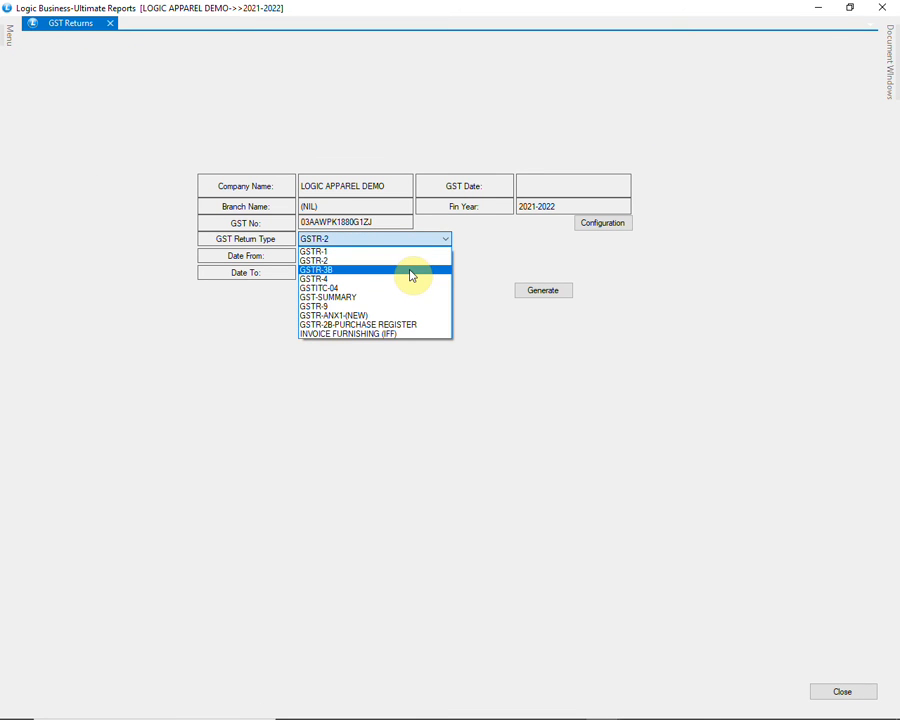
left_click(410, 270)
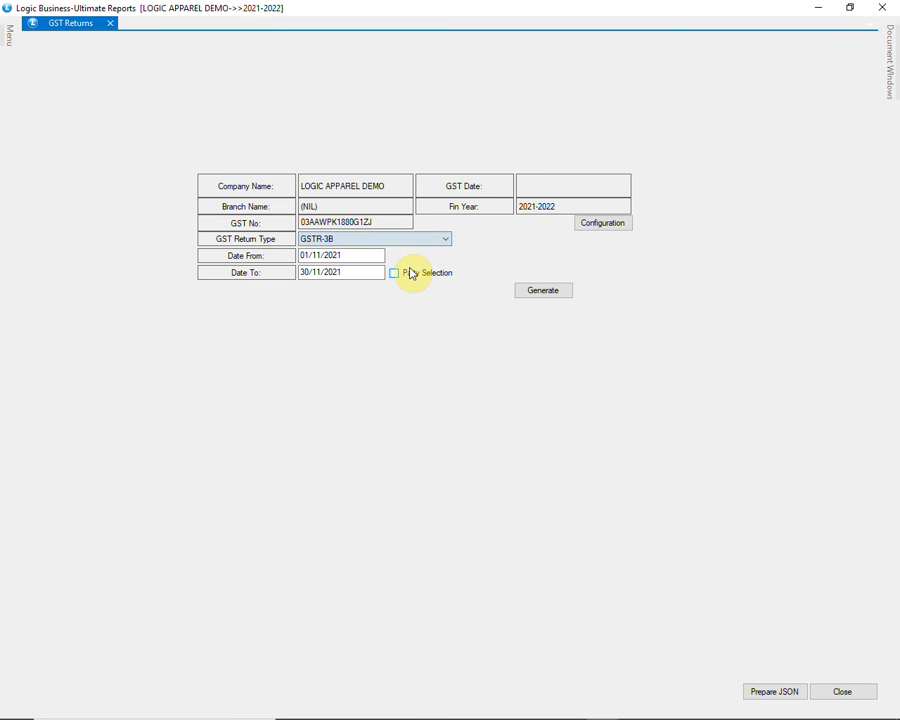
left_click(557, 292)
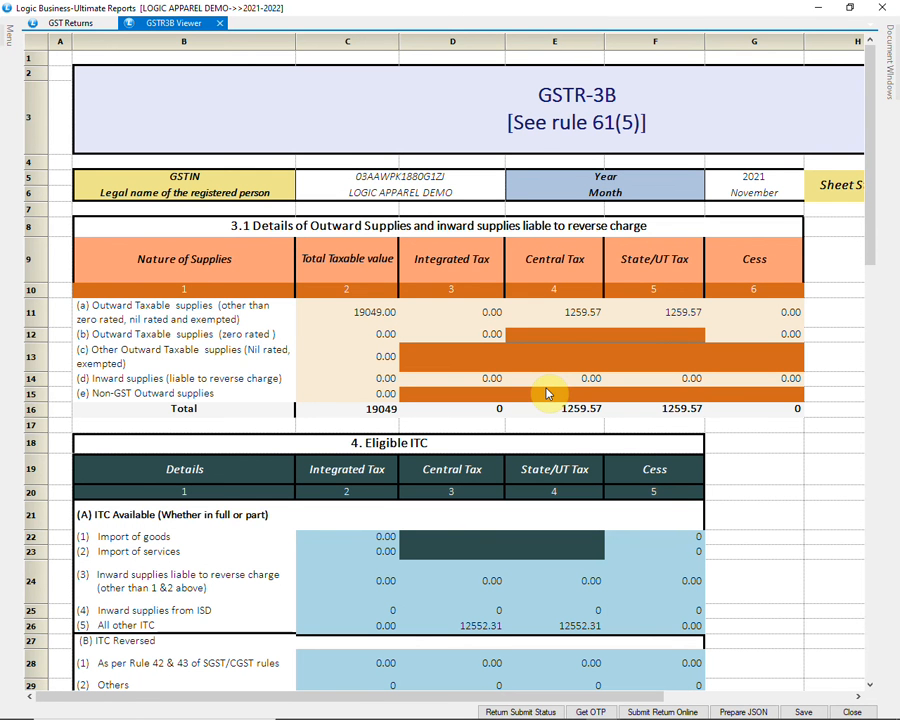
Step: Examine the GSTR-3B return from outward supplies and eligible ITC down to the inter-state supplies in section 3.2
scroll(762, 414, "down", 3)
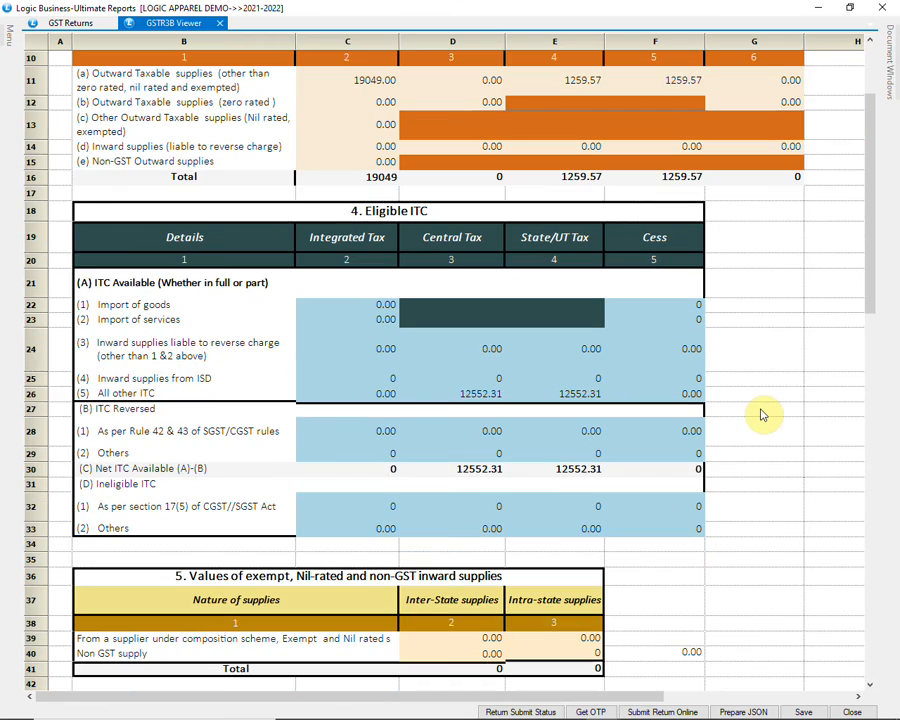
scroll(762, 414, "down", 5)
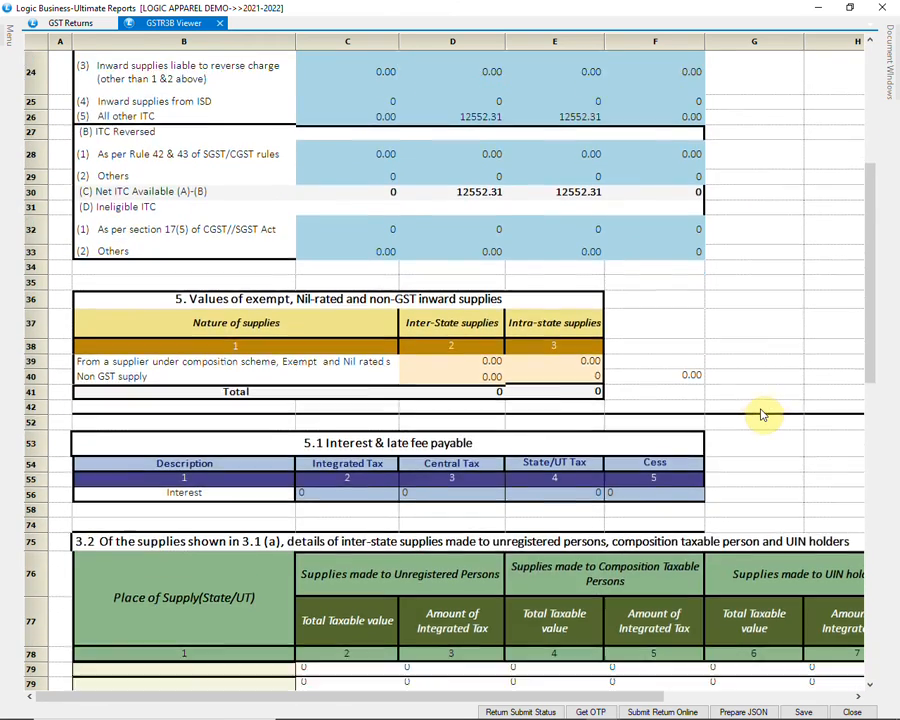
scroll(762, 414, "down", 2)
scroll(762, 414, "up", 5)
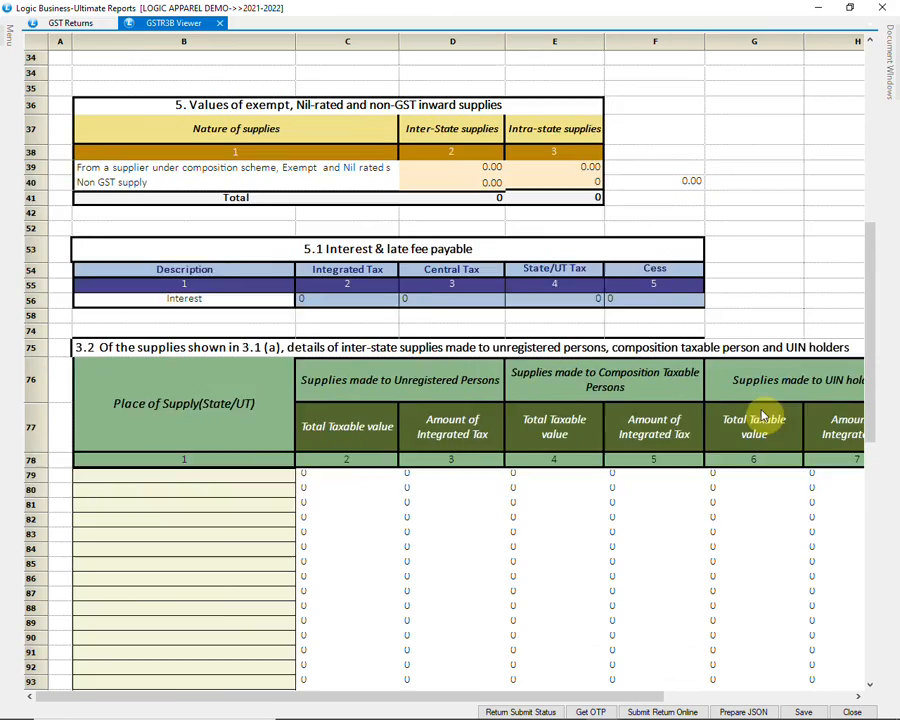
scroll(762, 414, "up", 4)
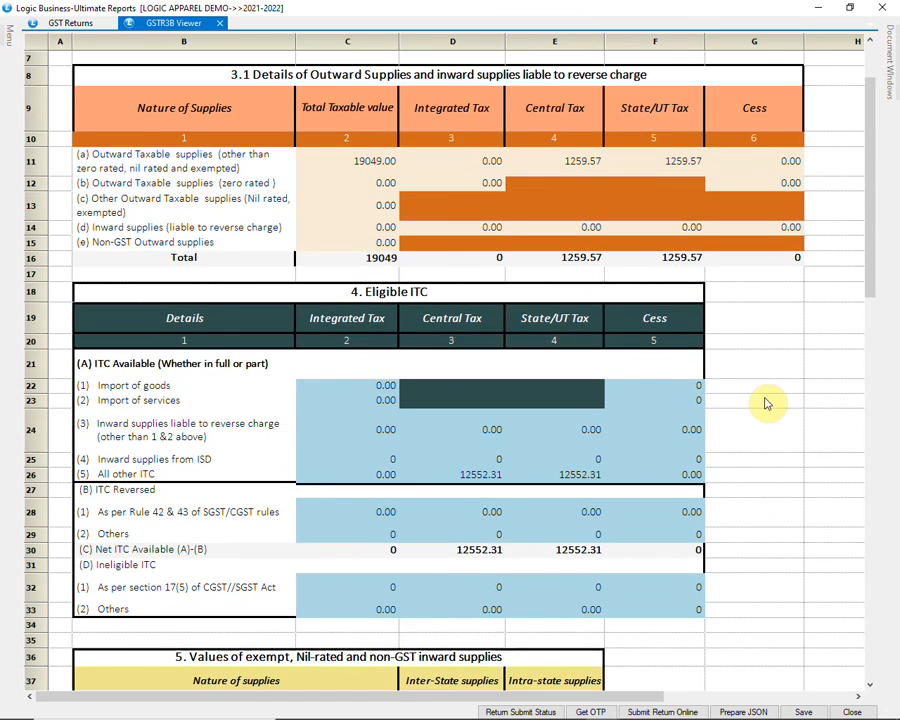
scroll(767, 403, "up", 1)
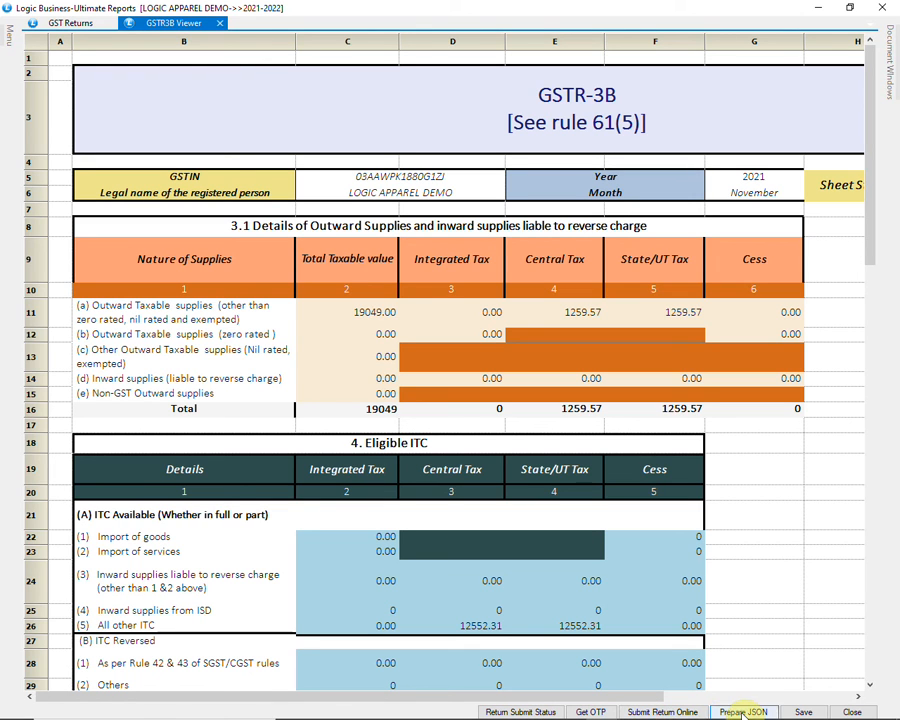
Step: Close the GSTR-3B viewer and the GST Returns form
left_click(853, 712)
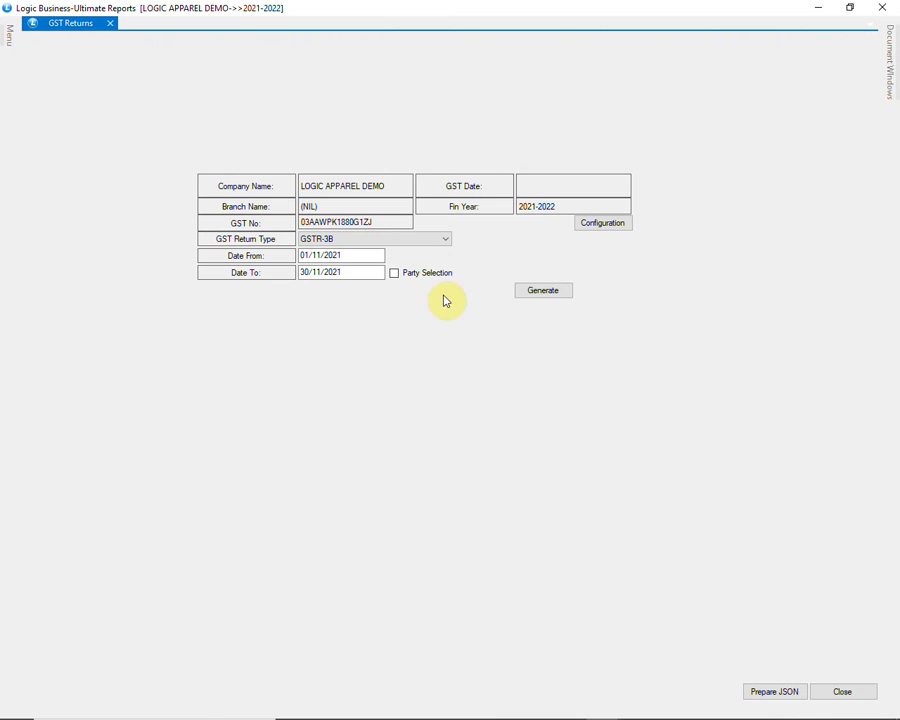
left_click(428, 240)
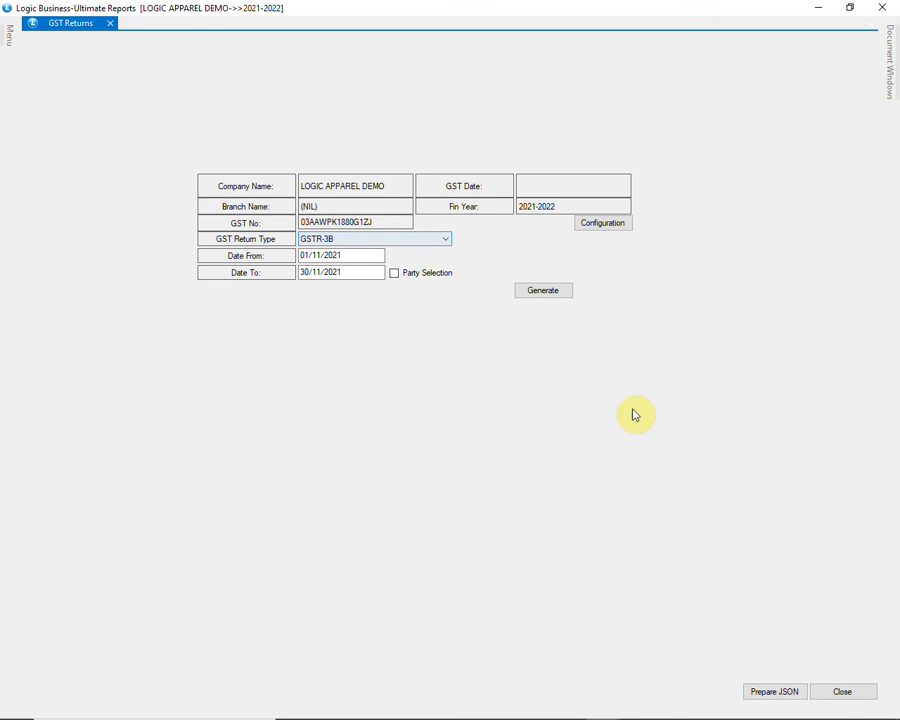
left_click(824, 690)
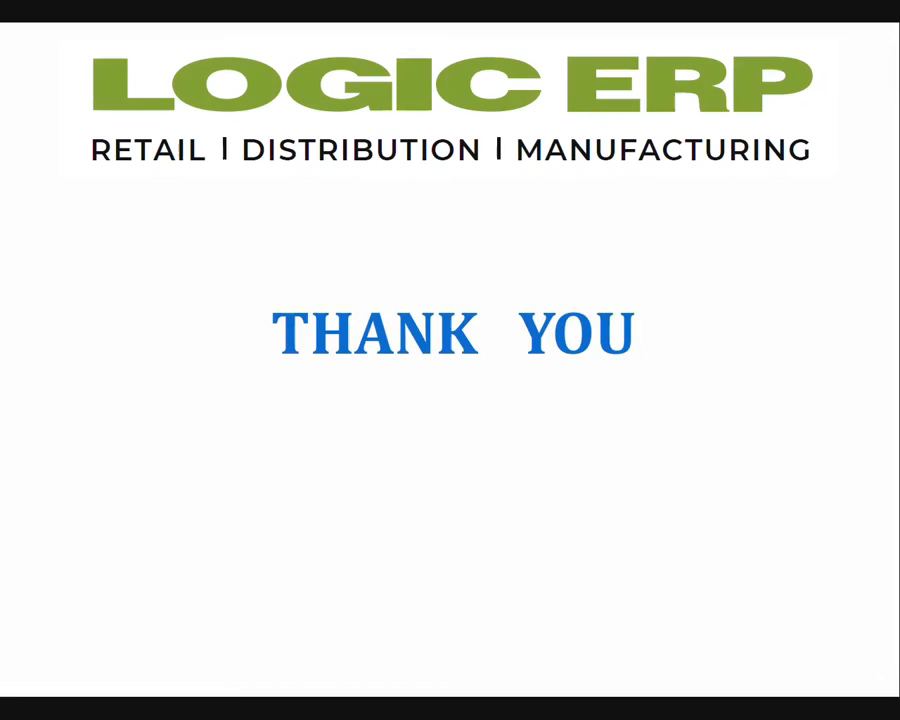